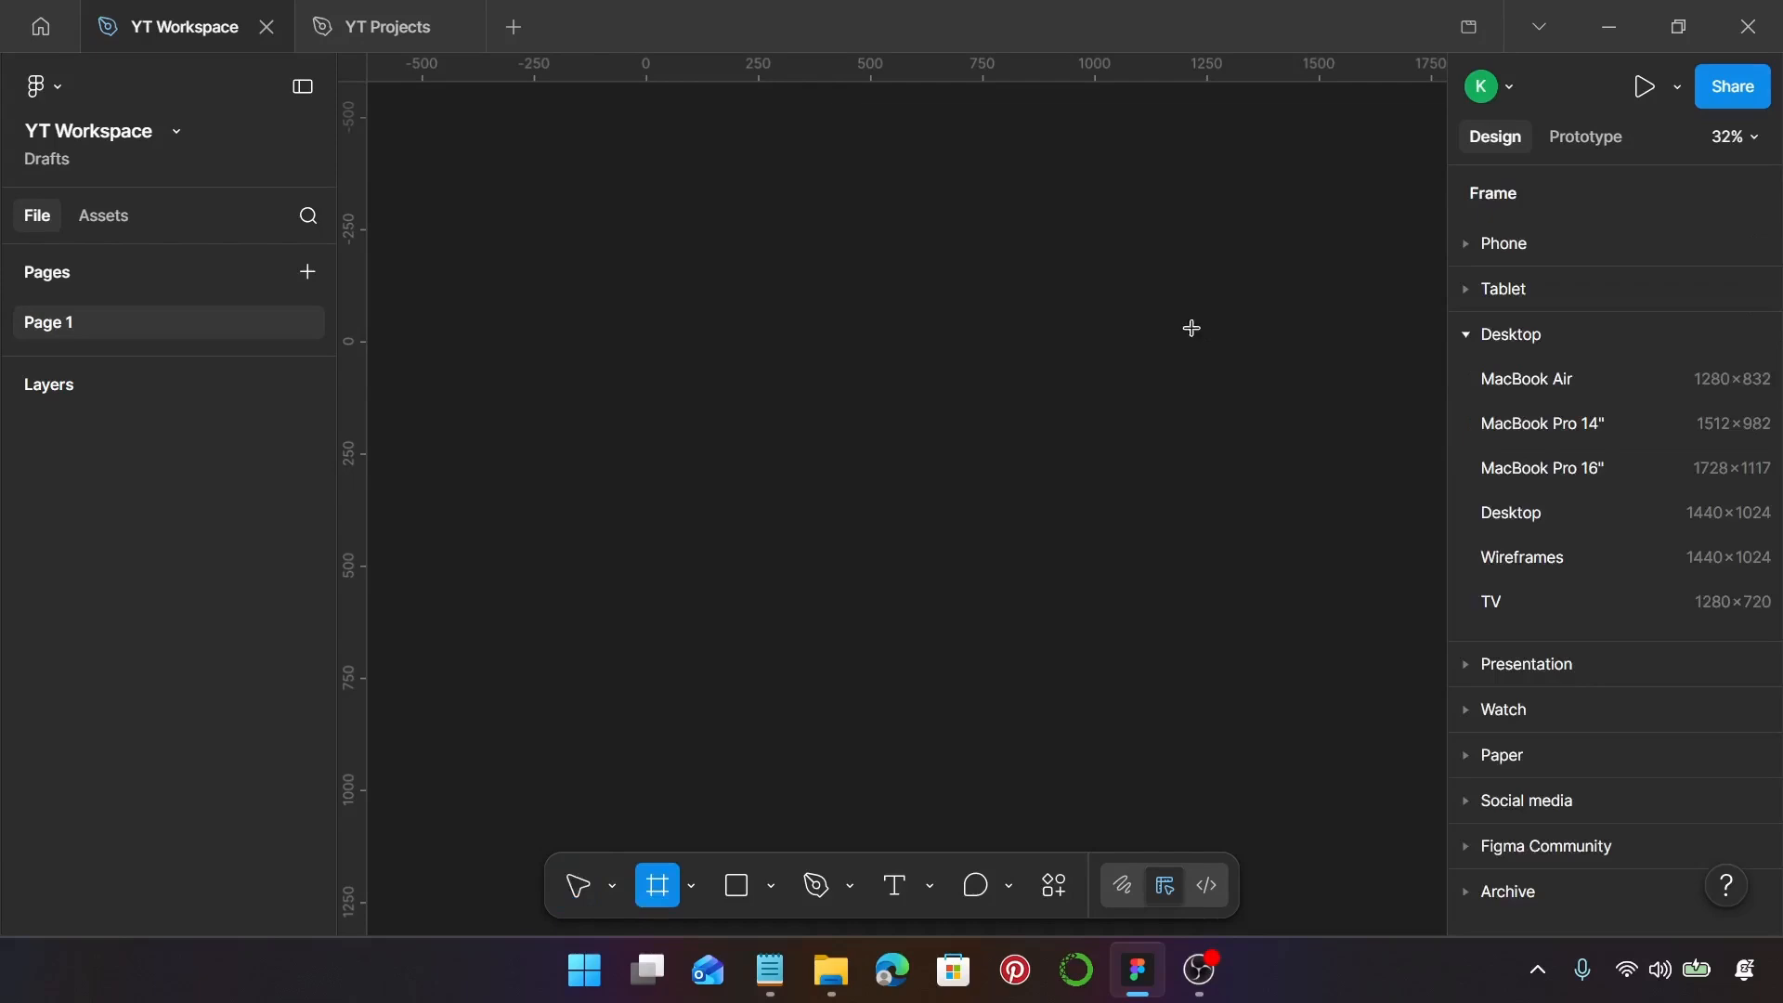
# Create a 1440 × 1024 Desktop frame and set its fill colour to F9F9F9
pyautogui.click(1537, 516)
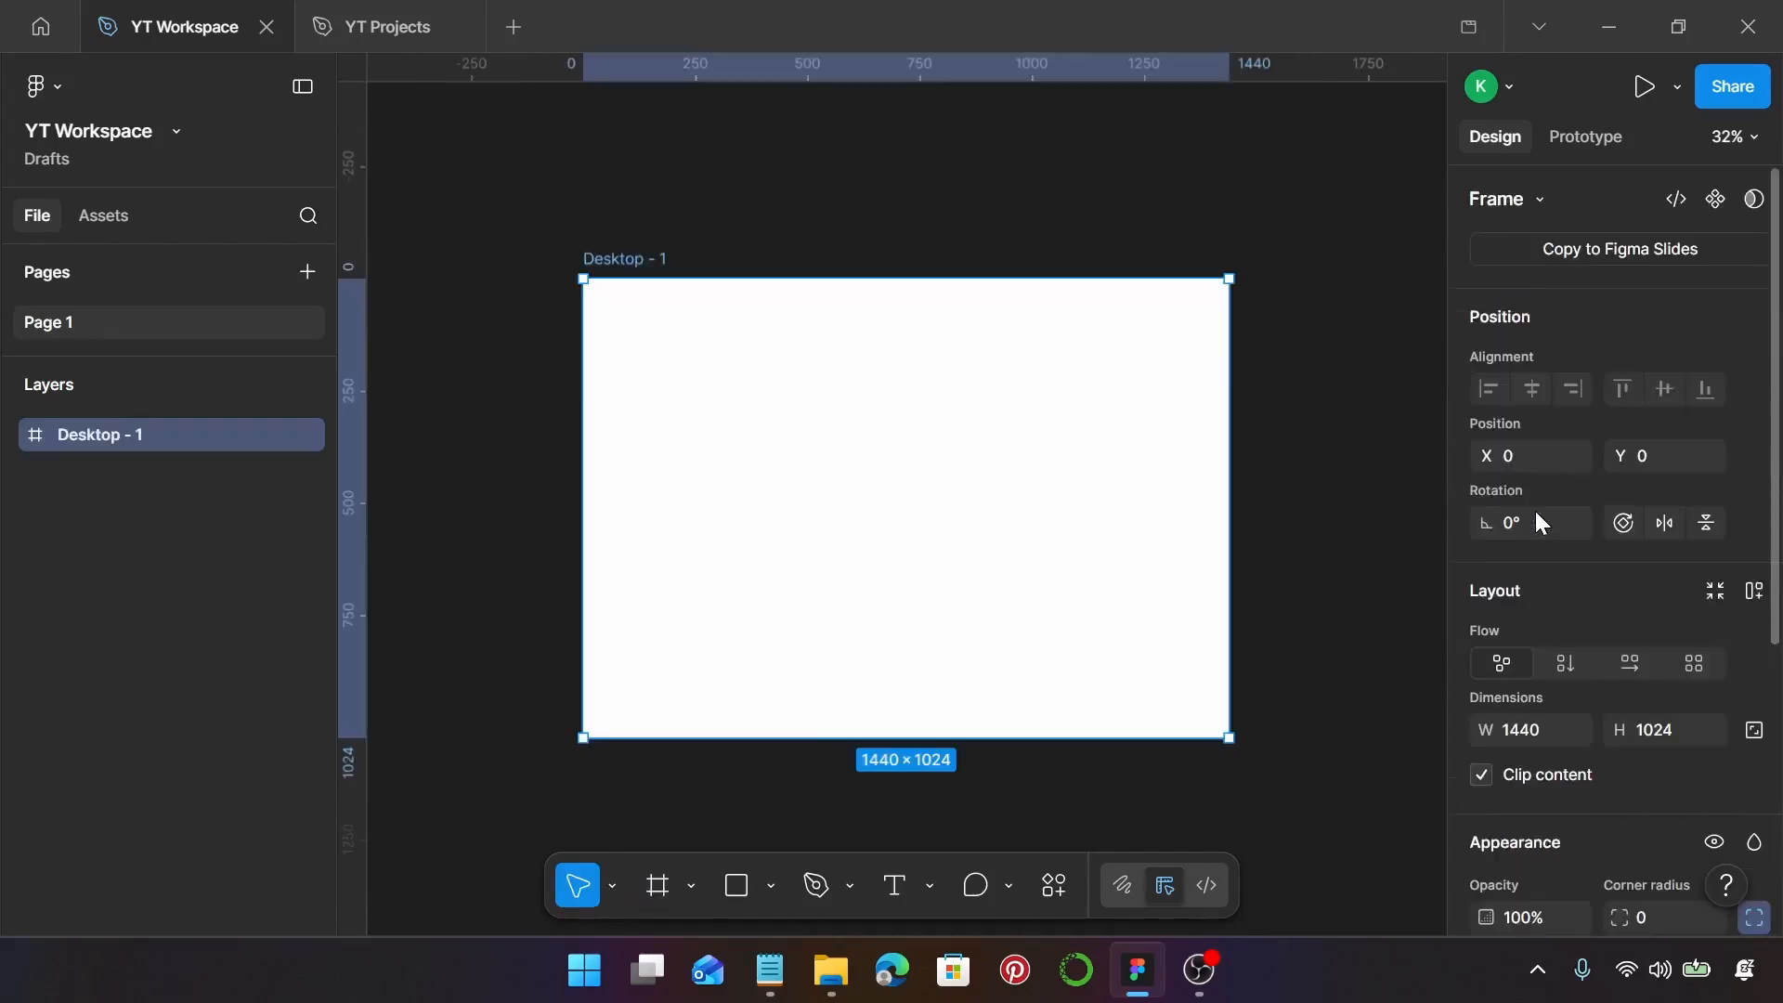
pyautogui.scroll(-3, 1565, 598)
pyautogui.scroll(-2, 1564, 599)
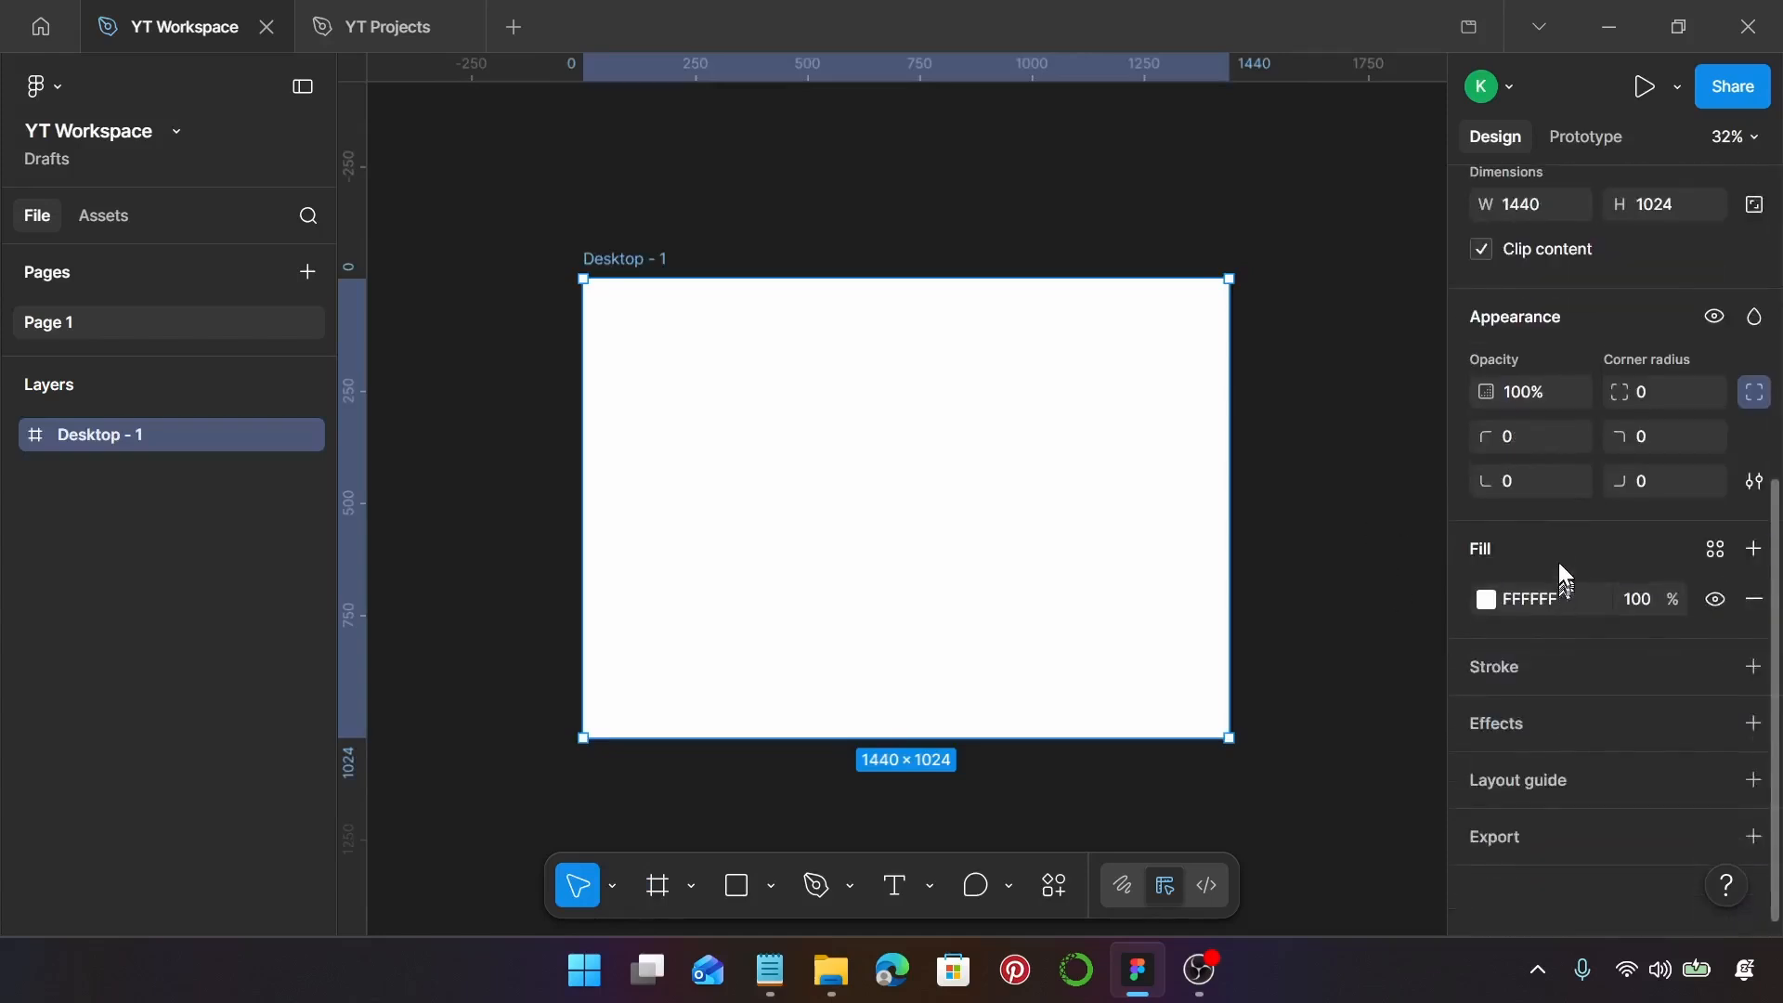
pyautogui.click(1542, 599)
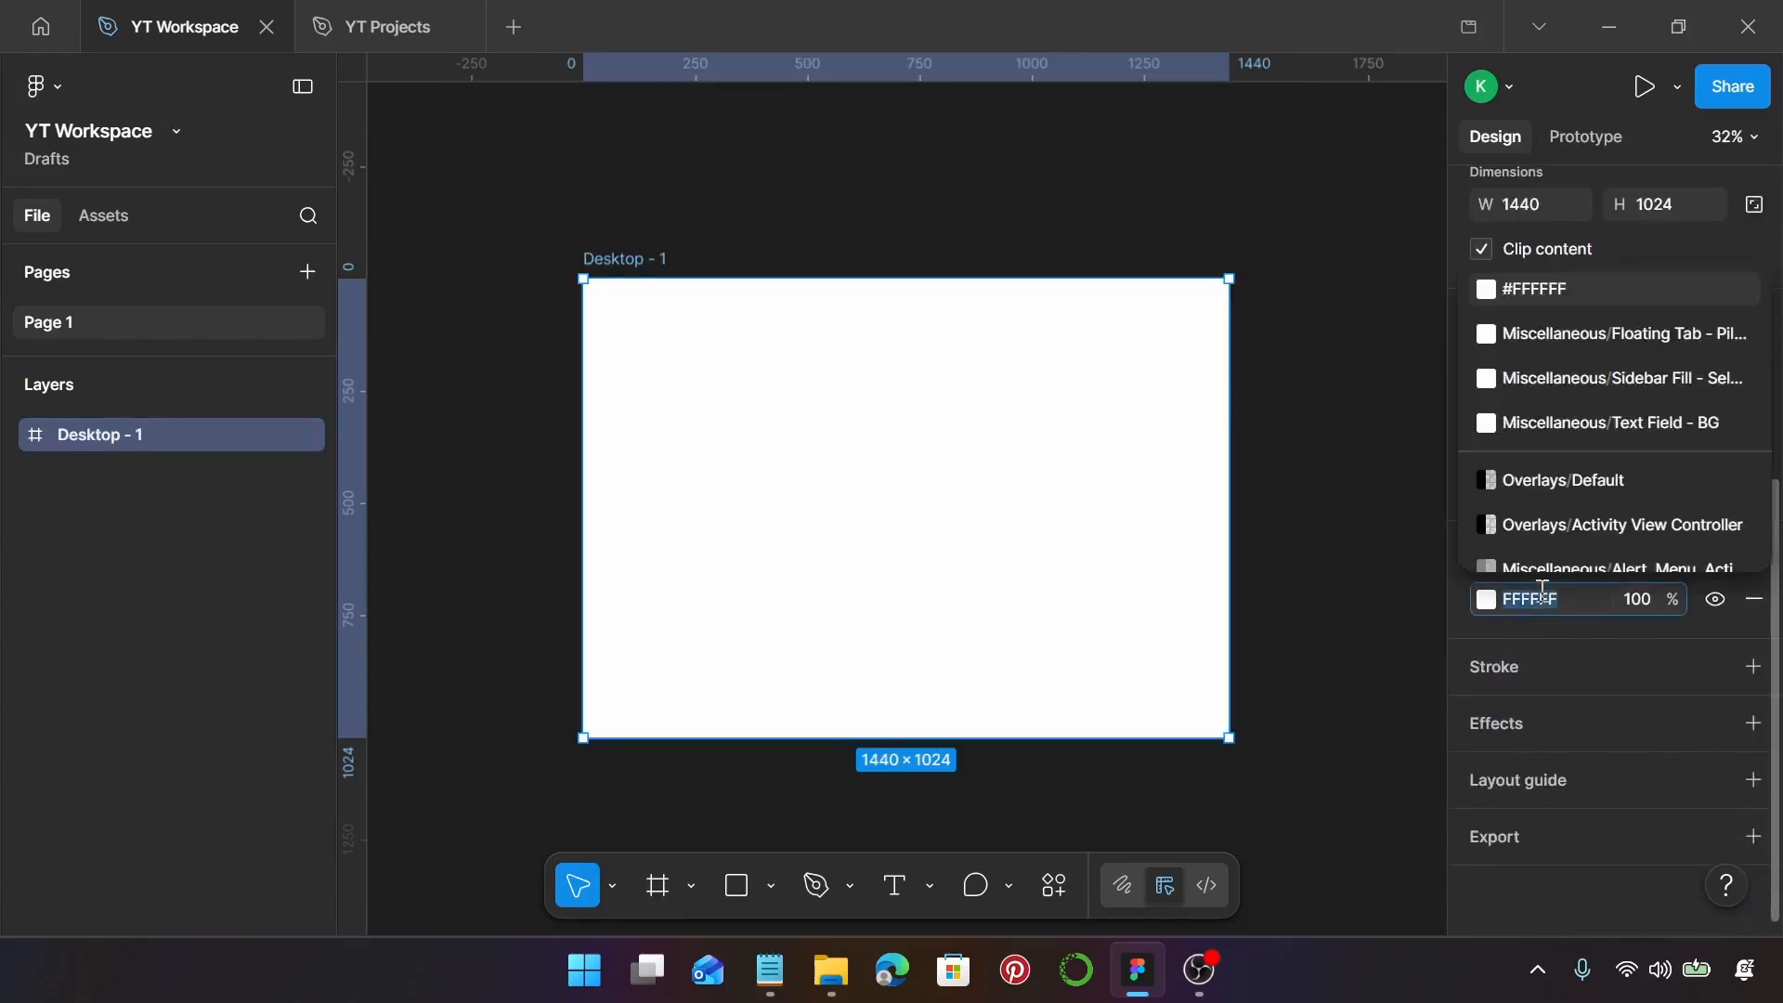
pyautogui.write('f9f9f9')
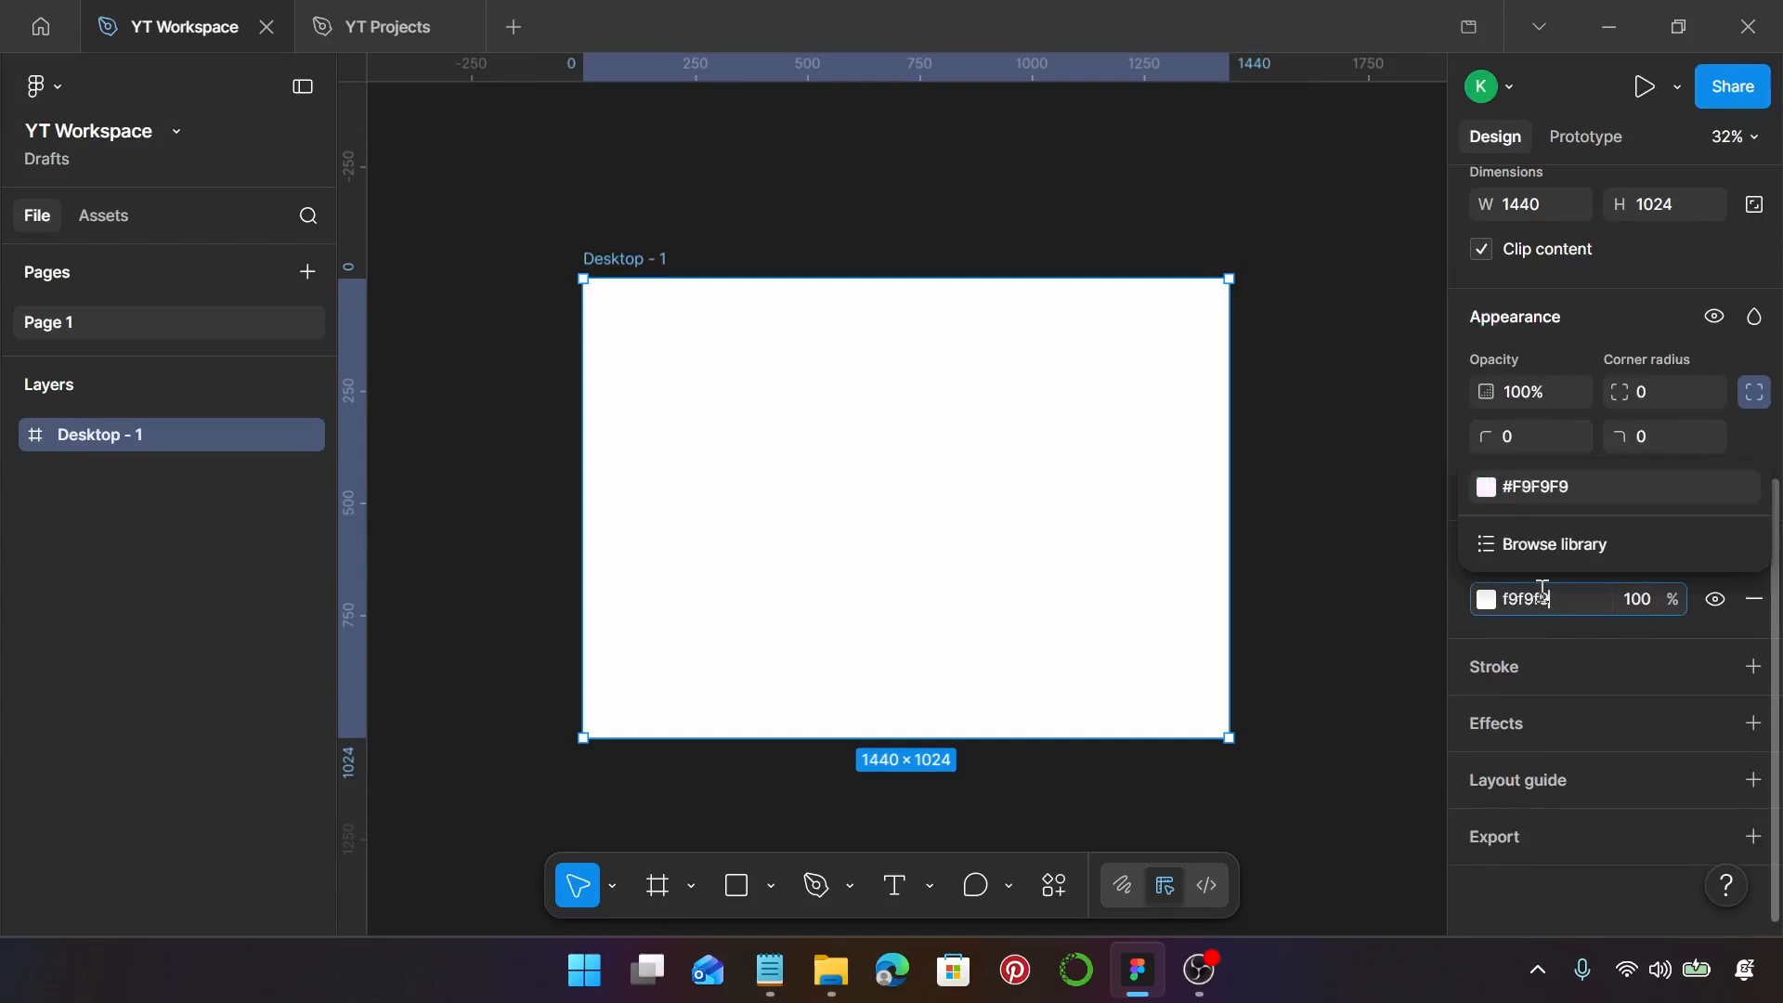
pyautogui.press('Return')
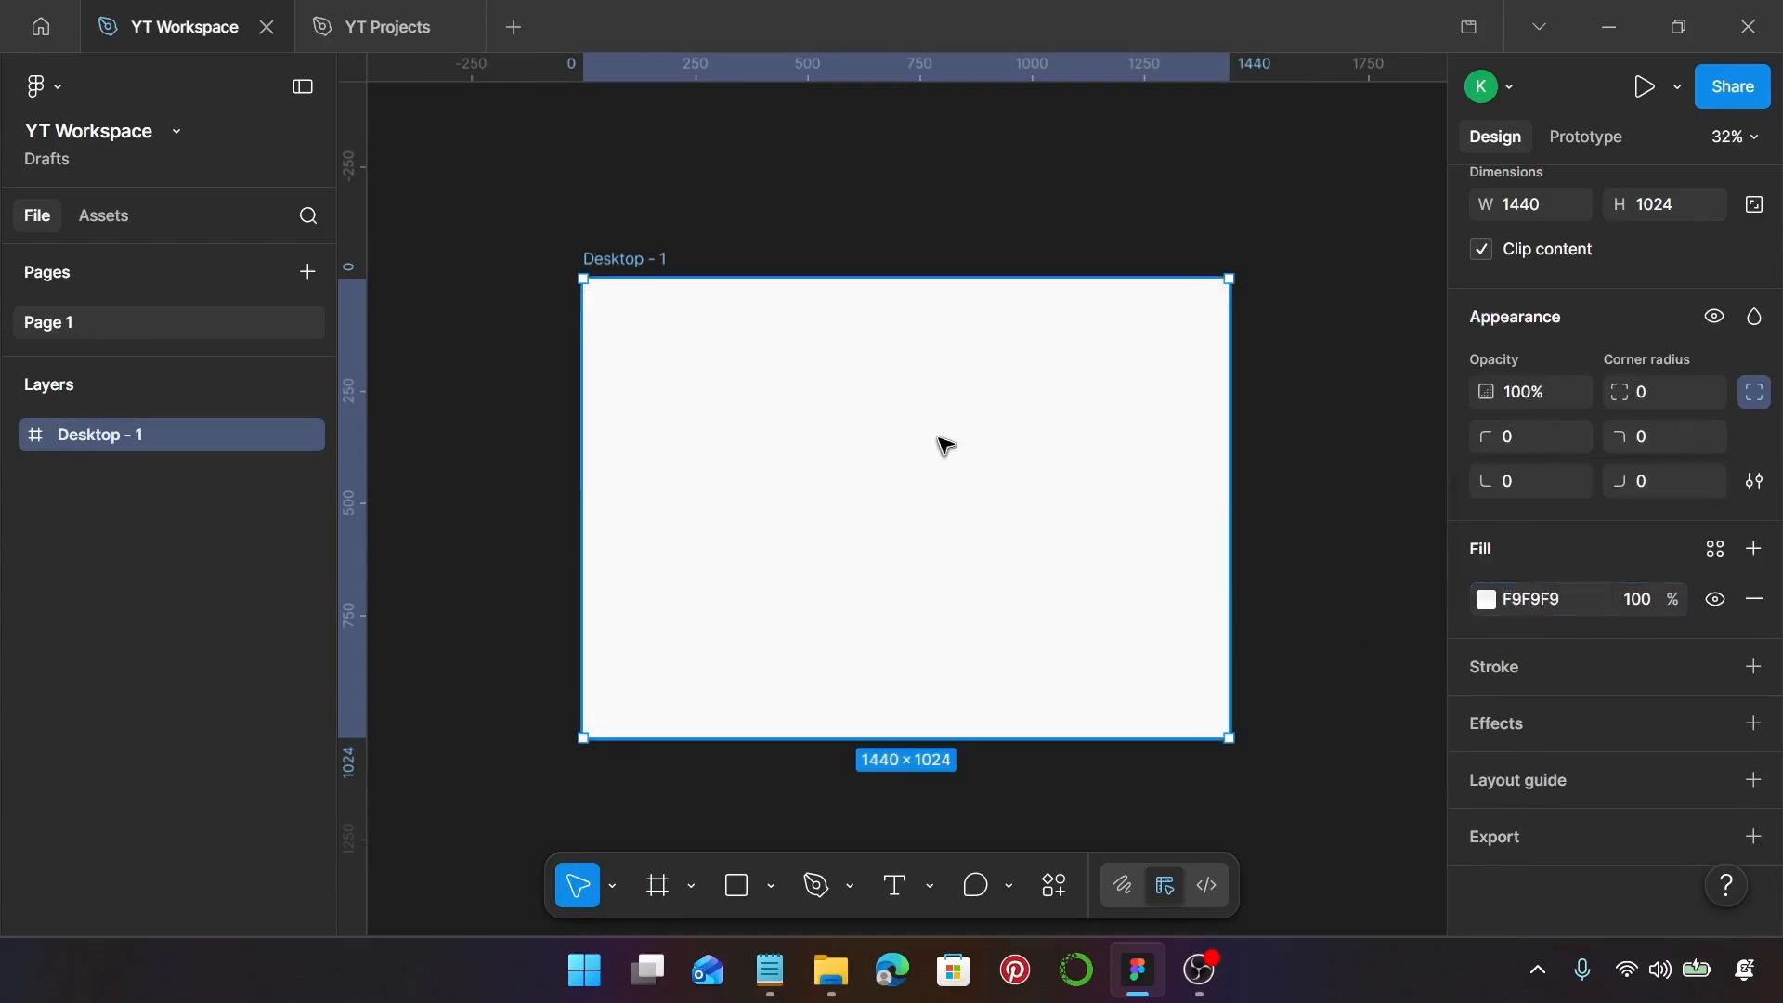
# Copy the word PRICING from the Notepad notes and place it as a text layer near the top of the Figma frame
pyautogui.press('t')
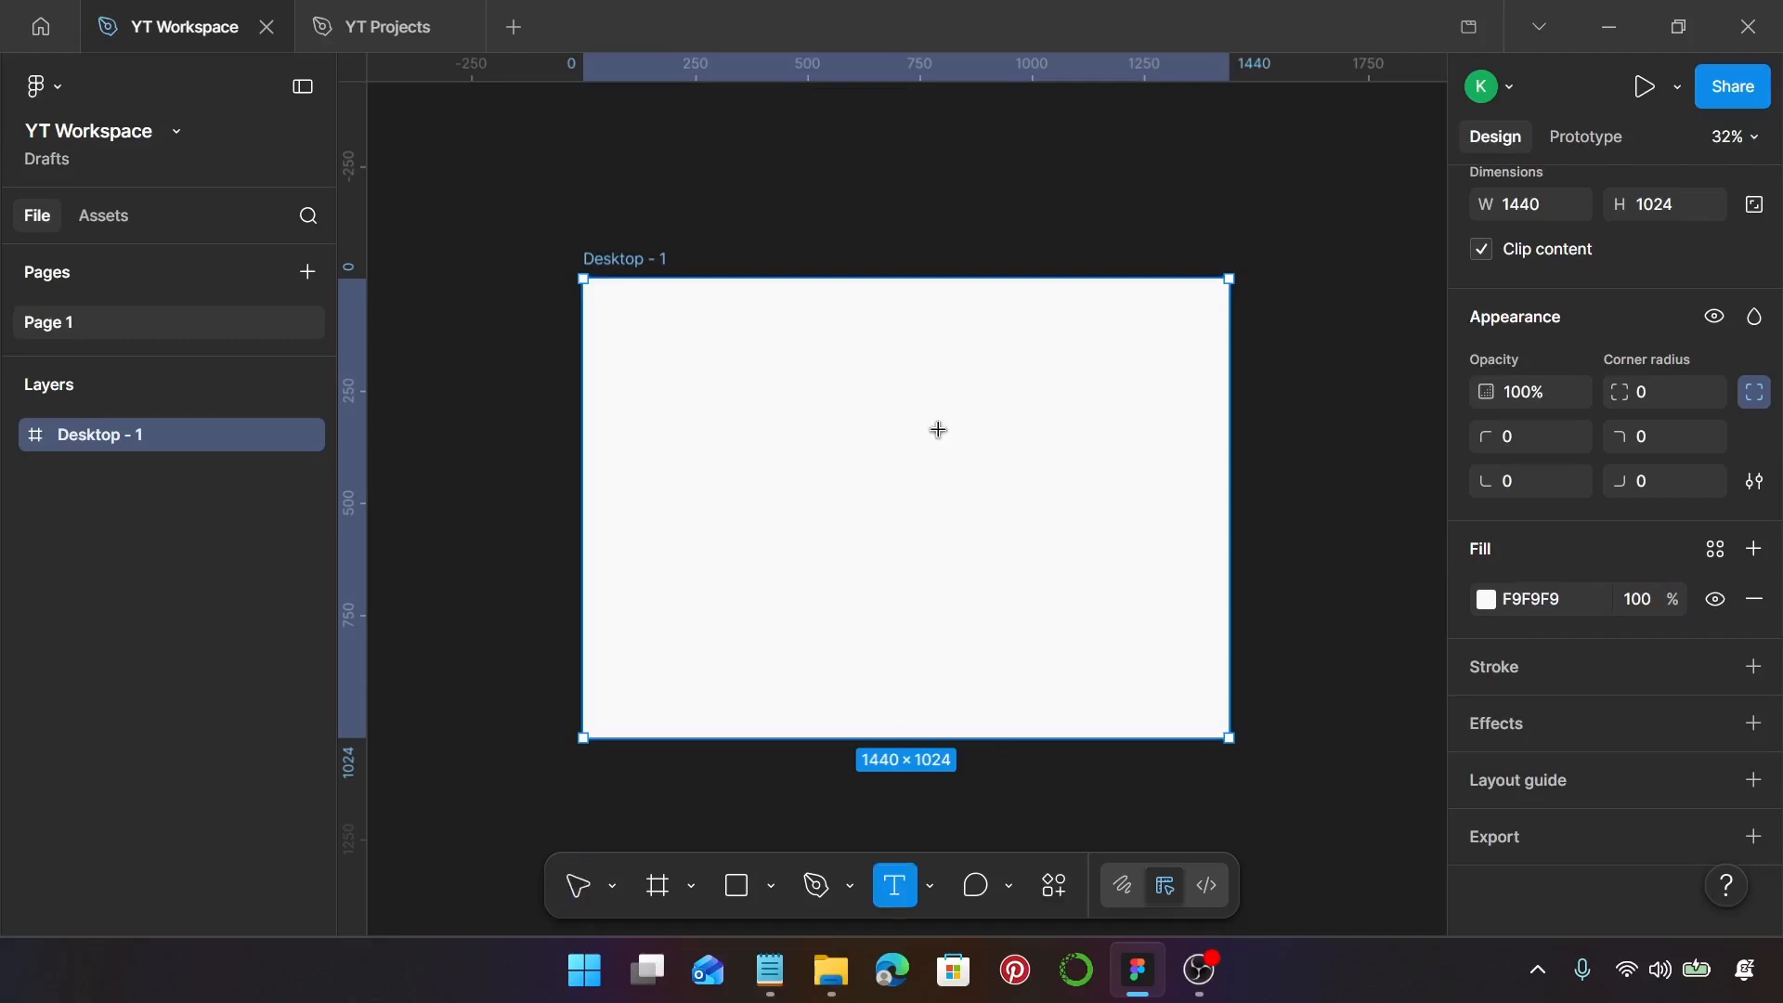
pyautogui.click(770, 969)
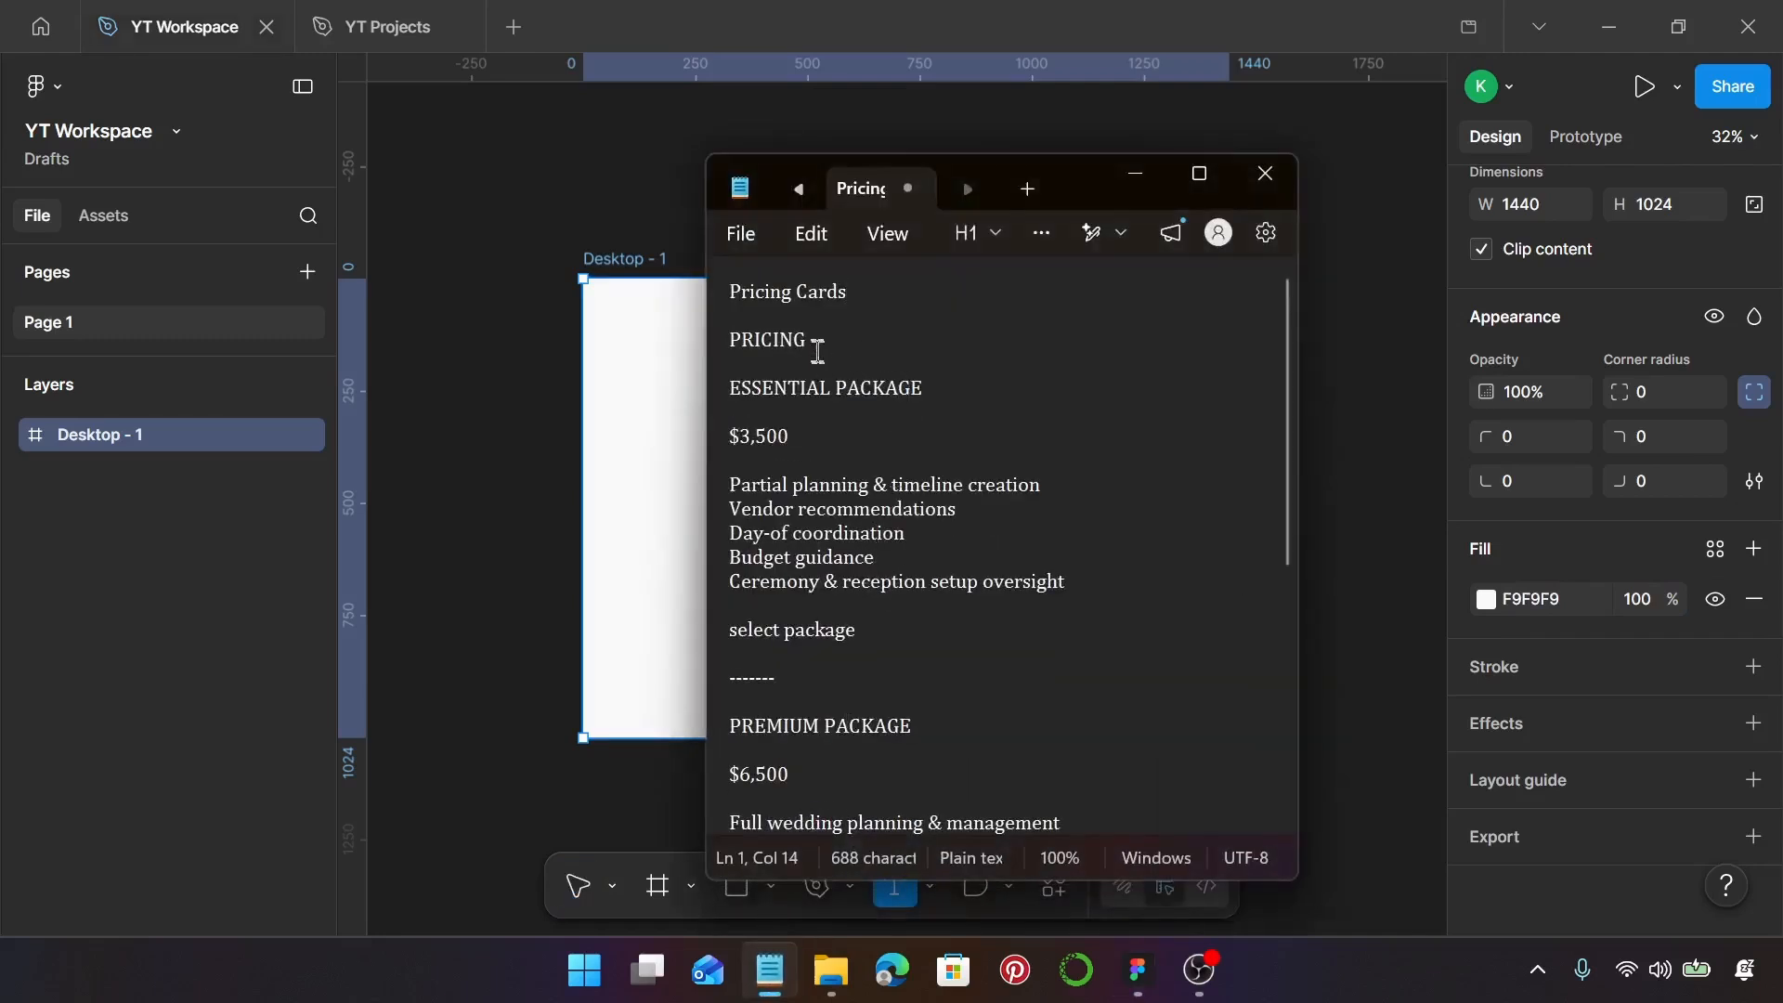
pyautogui.moveTo(811, 346); pyautogui.dragTo(738, 347)
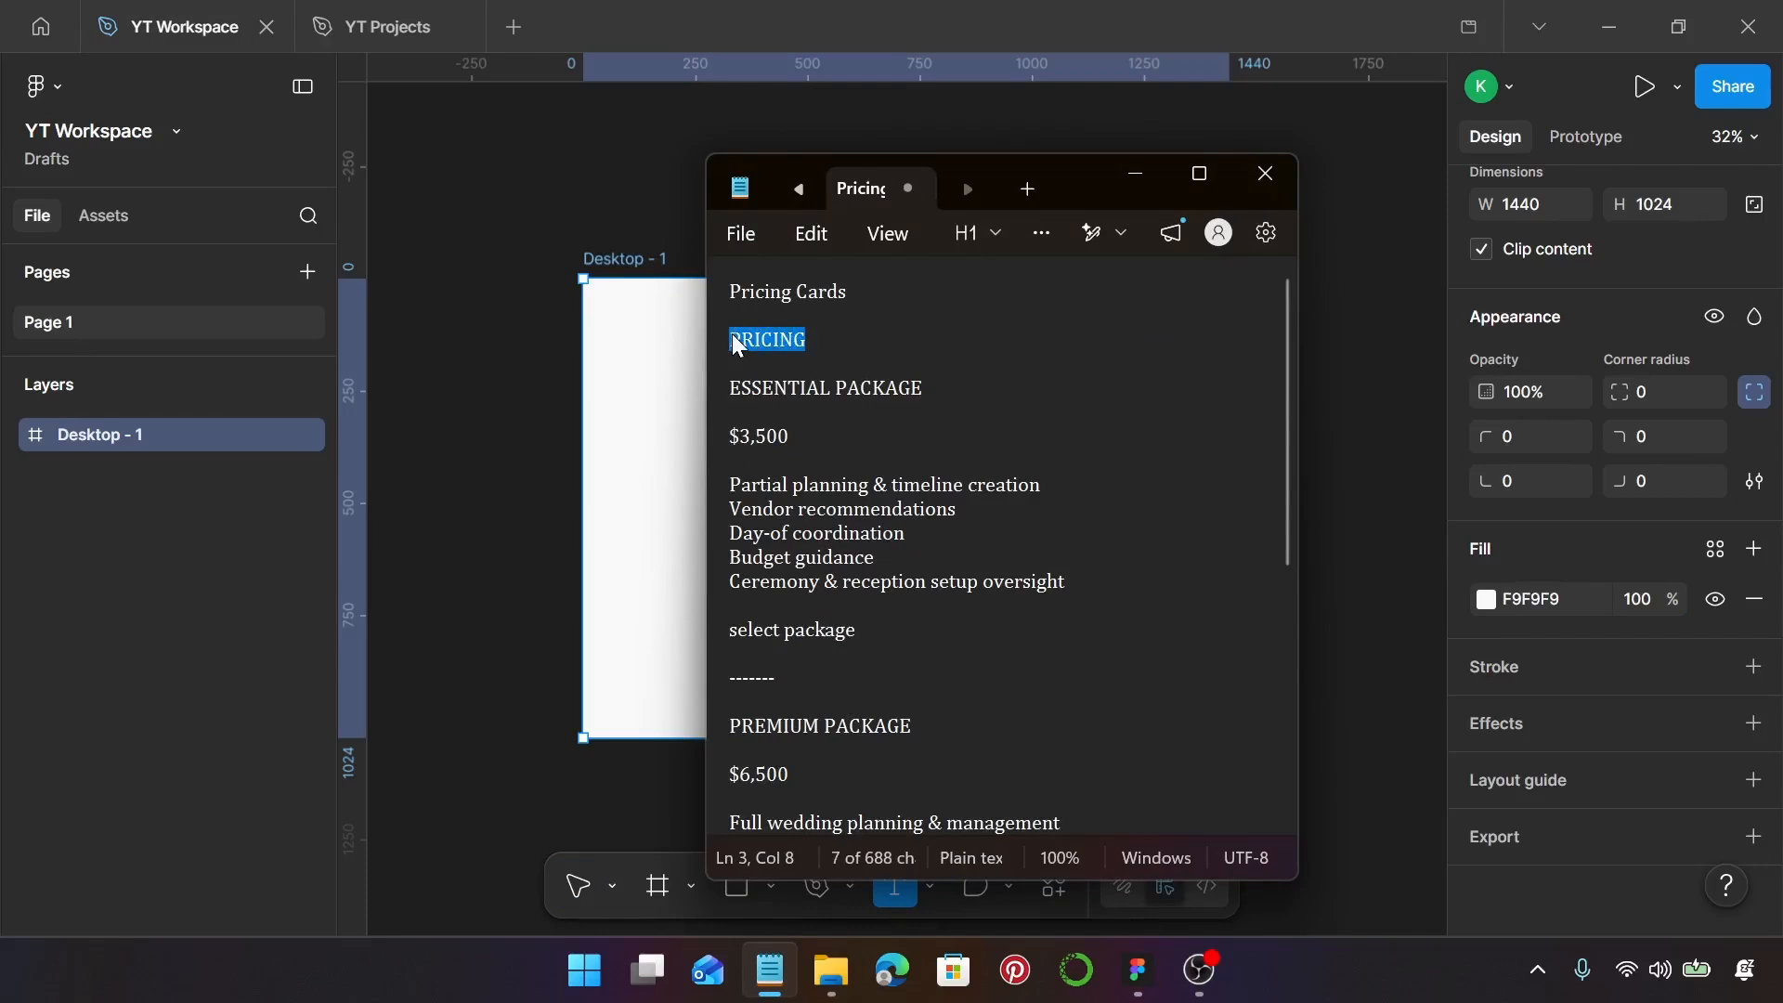
pyautogui.click(1135, 175)
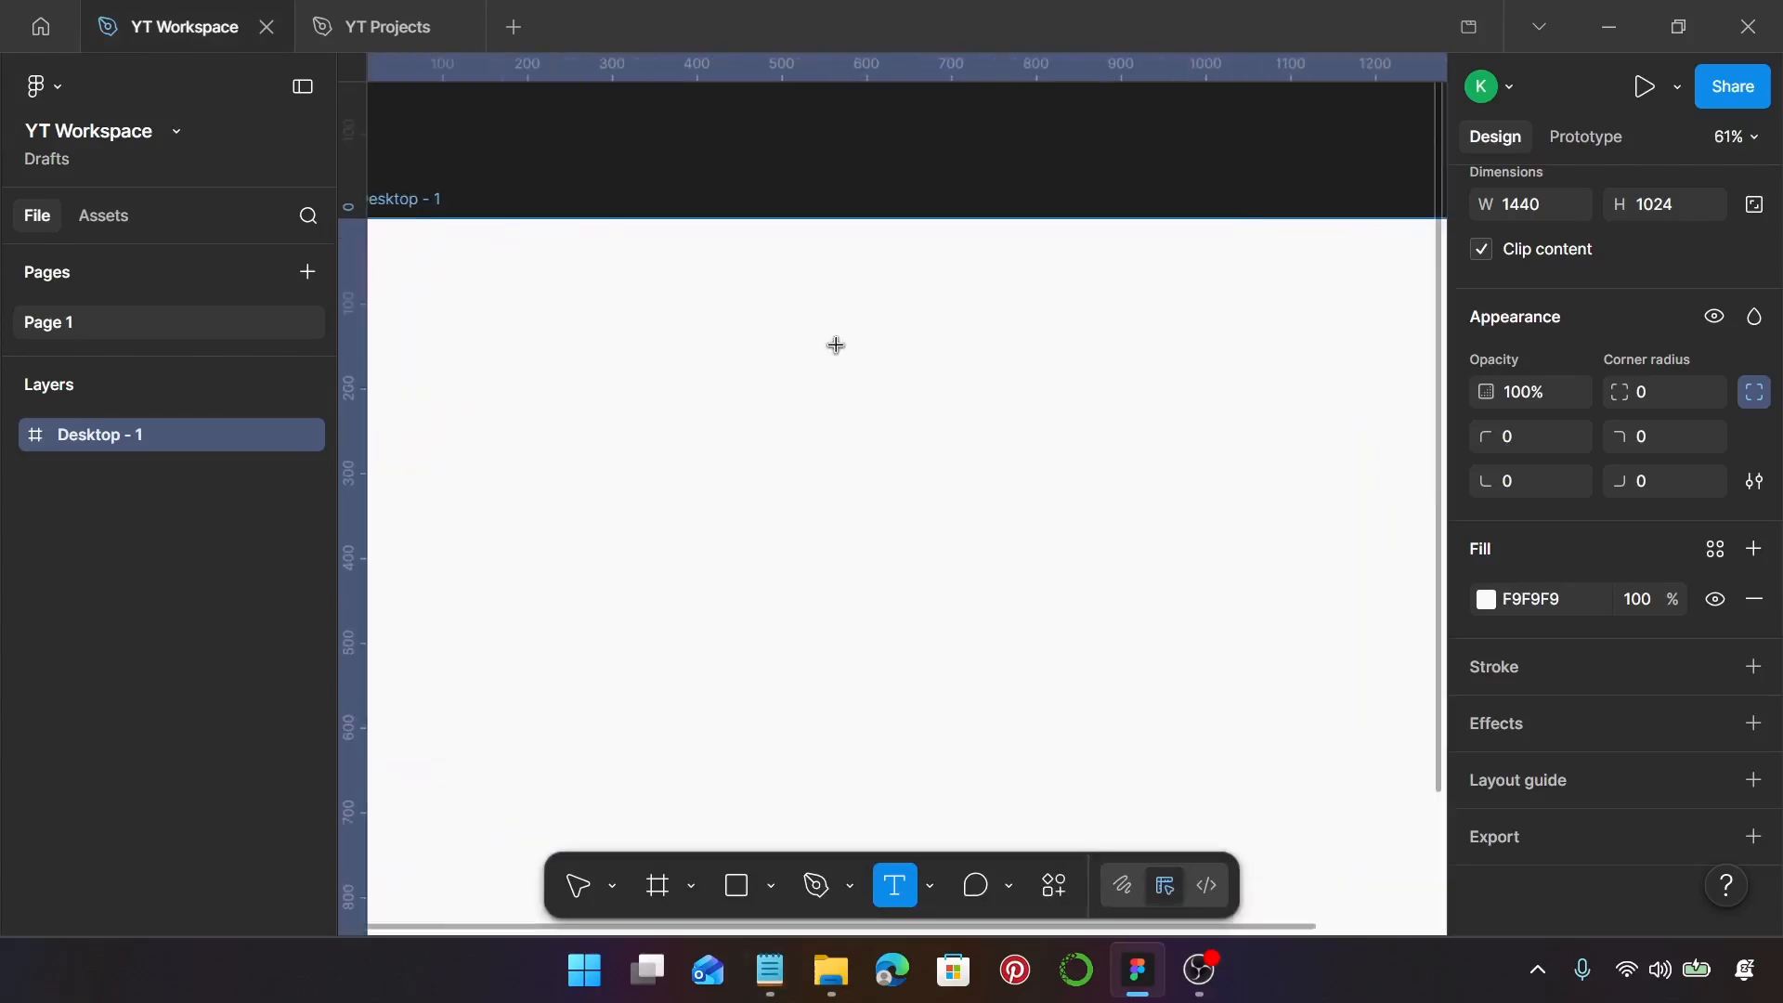
pyautogui.scroll(3, 835, 346)
pyautogui.click(906, 315)
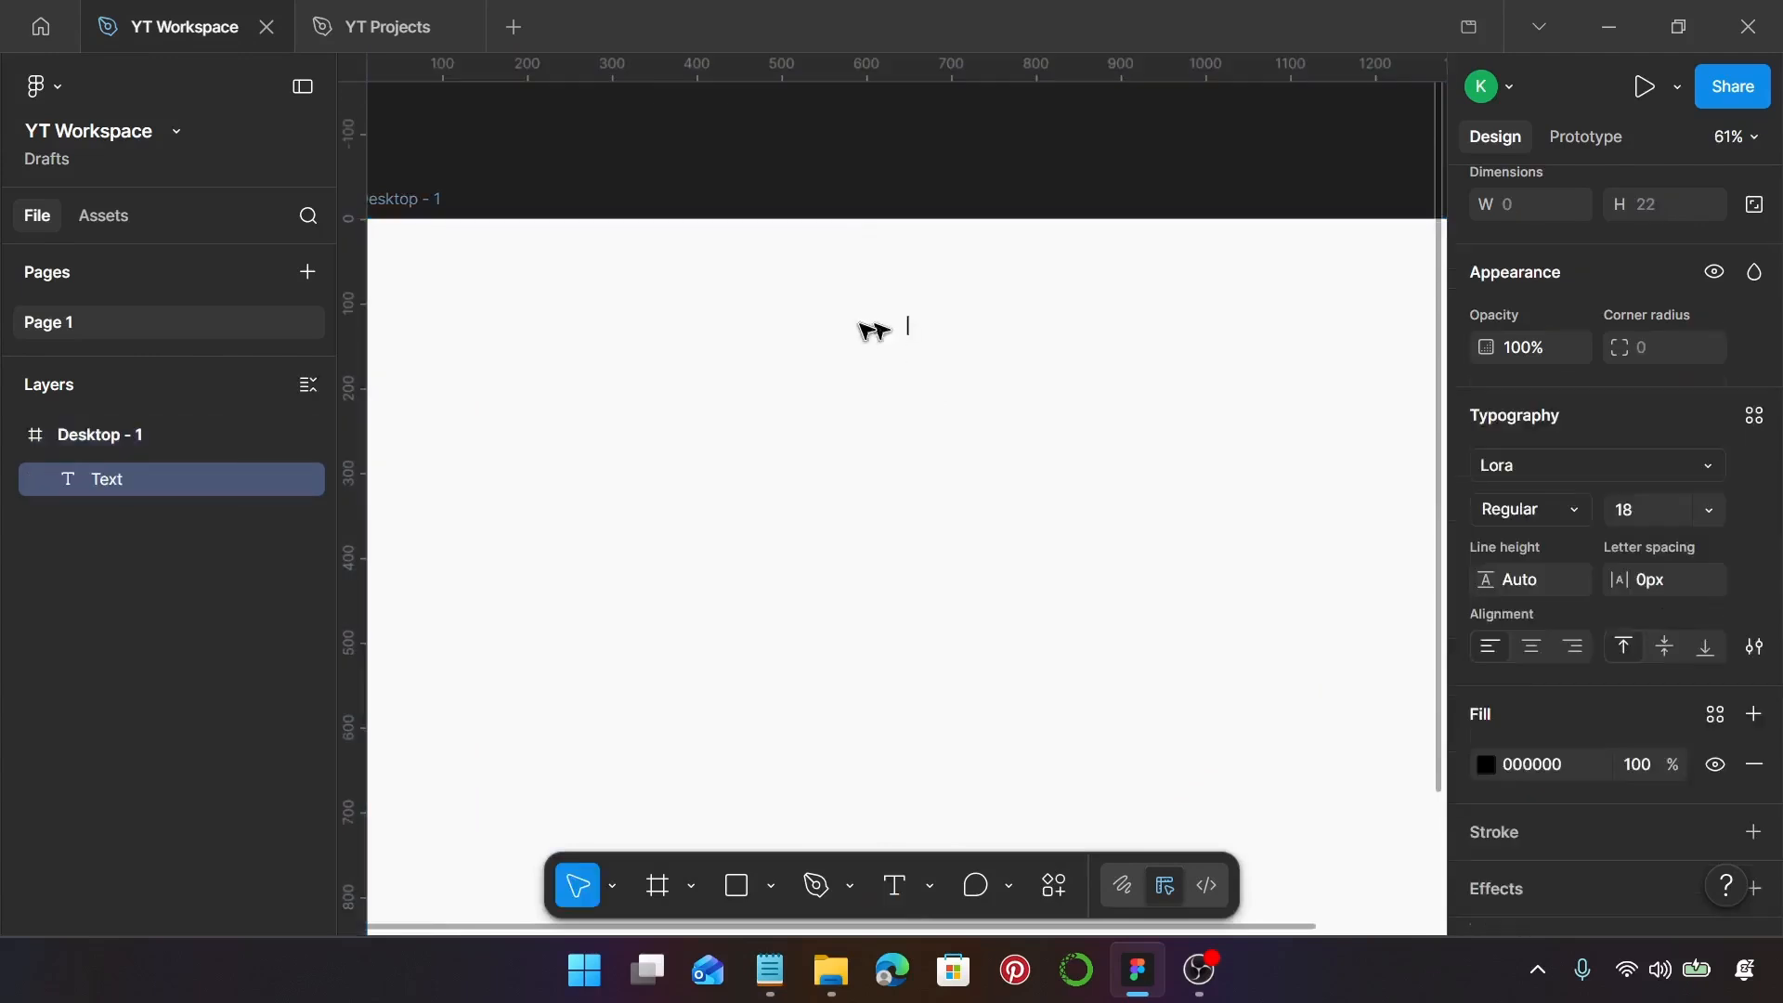
pyautogui.write('PRICING')
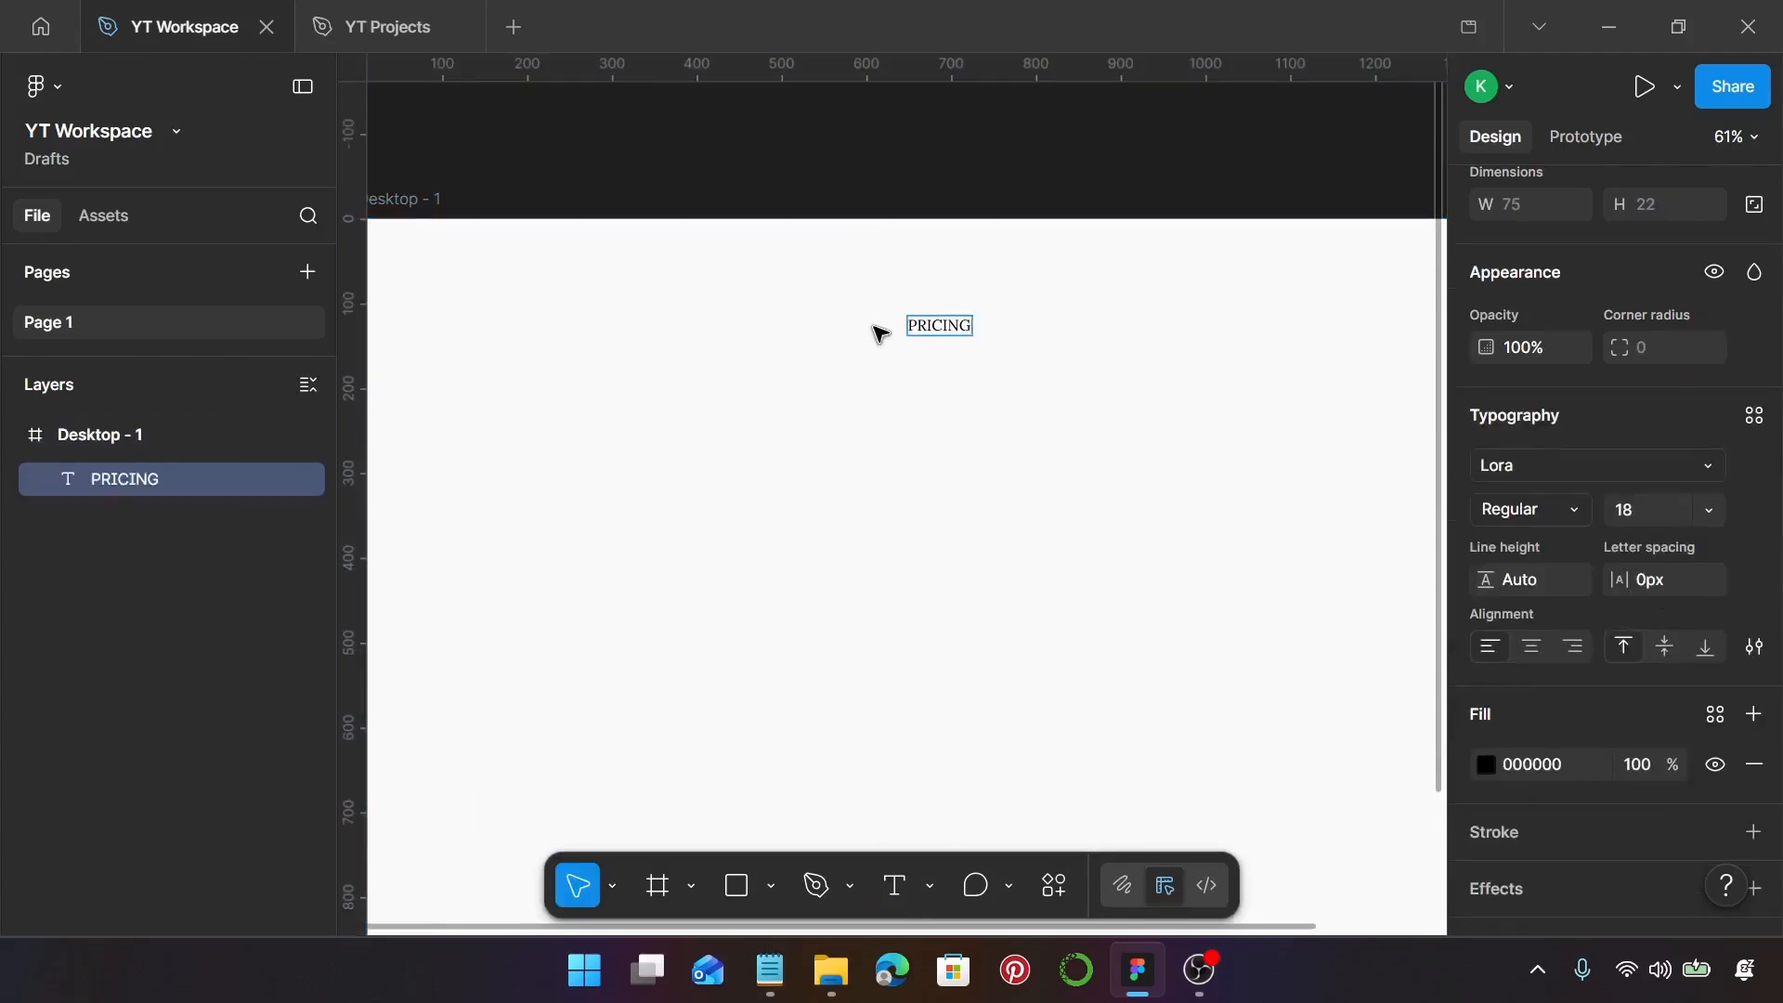
pyautogui.press('Escape')
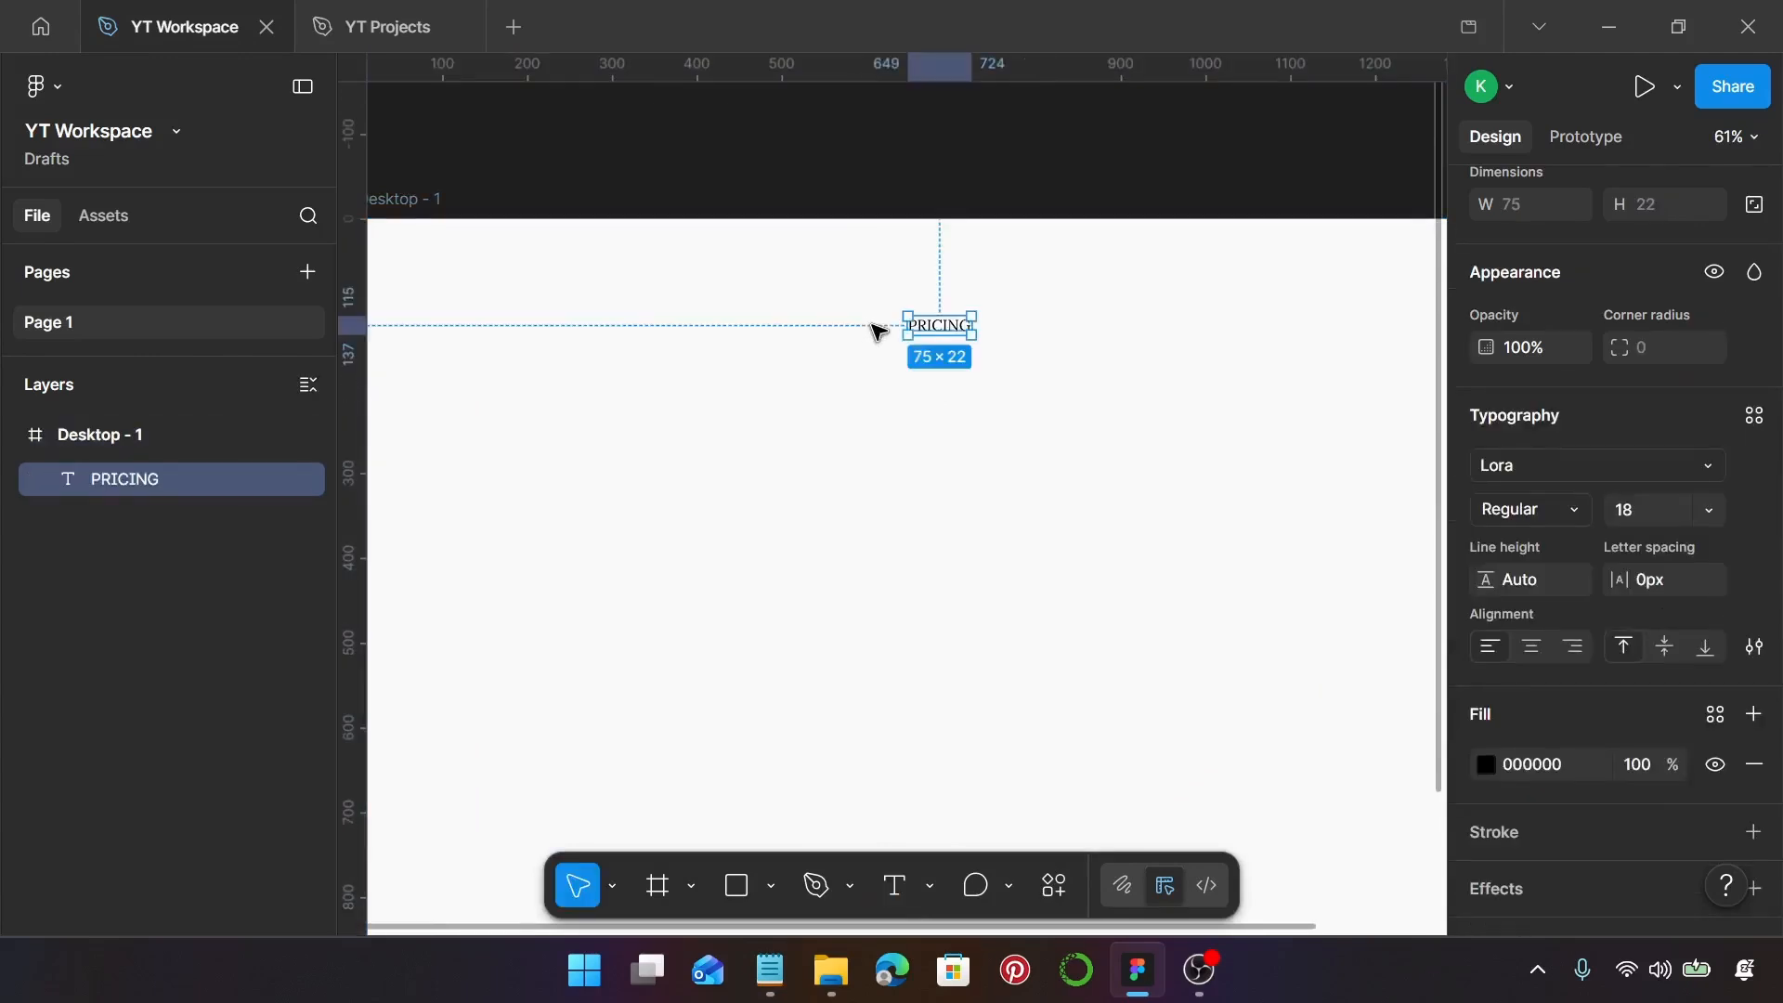
# Set the PRICING heading to the Cormorant font at size 48 with a line height of 56
pyautogui.click(1584, 475)
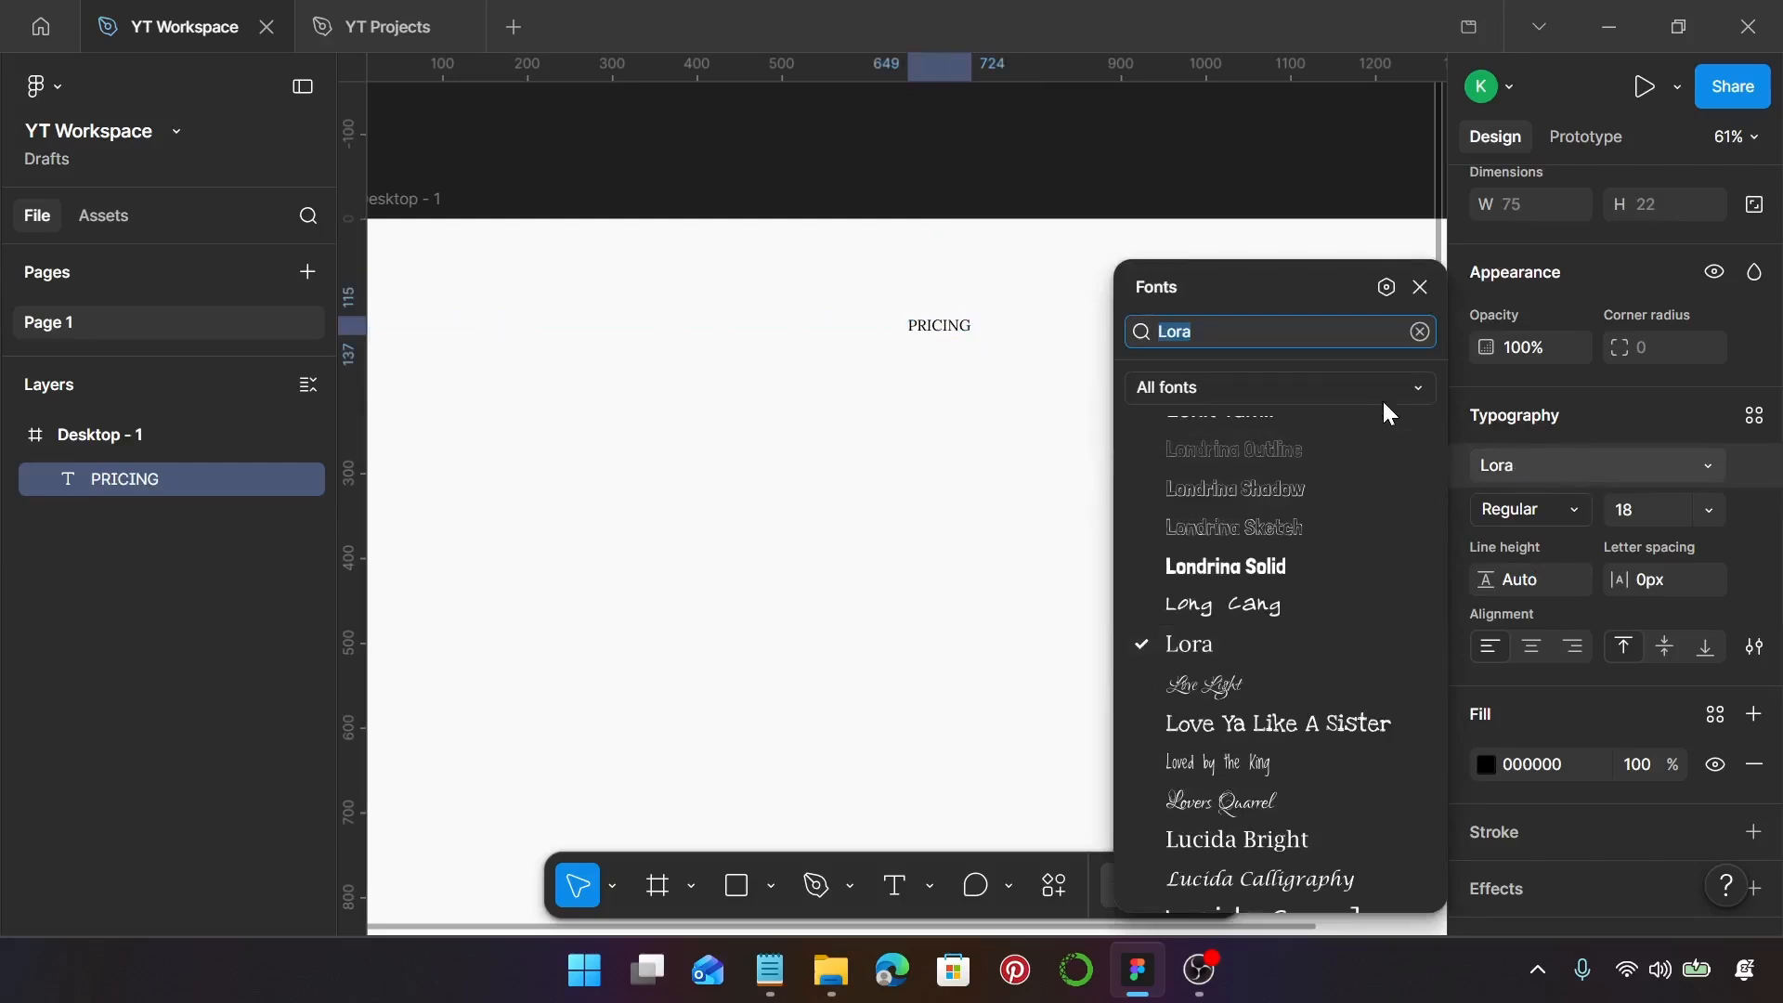
pyautogui.write('cor')
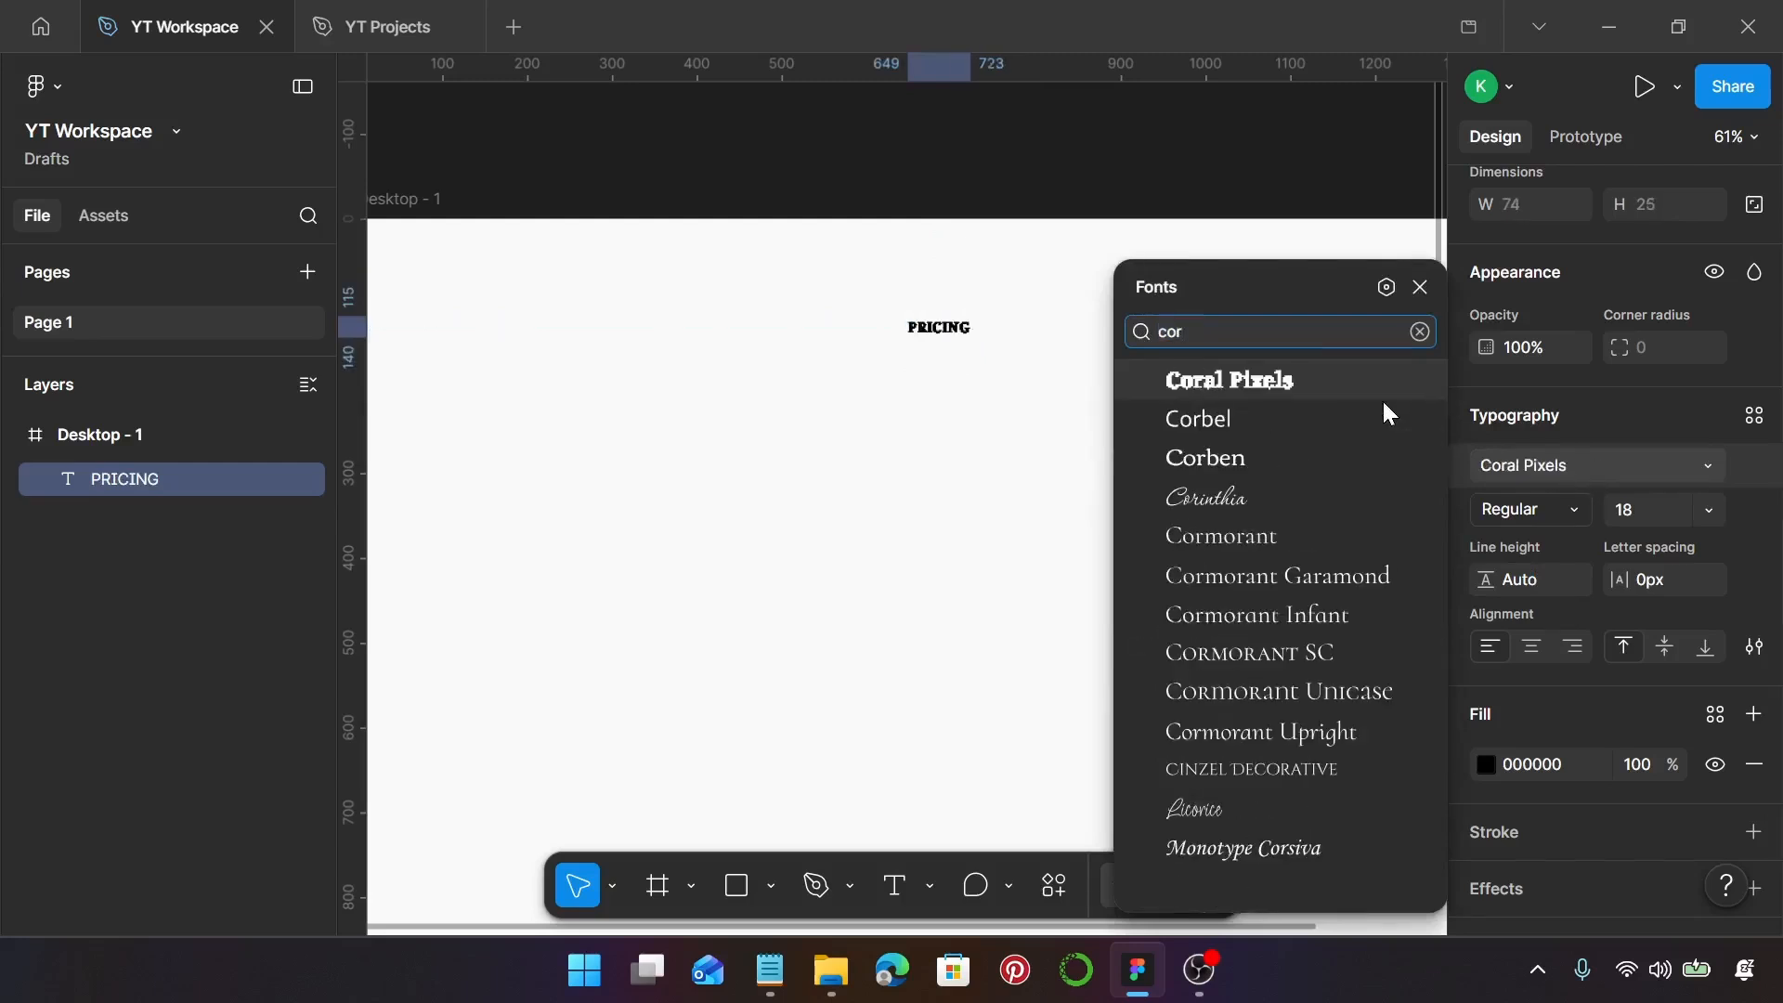
pyautogui.click(1322, 536)
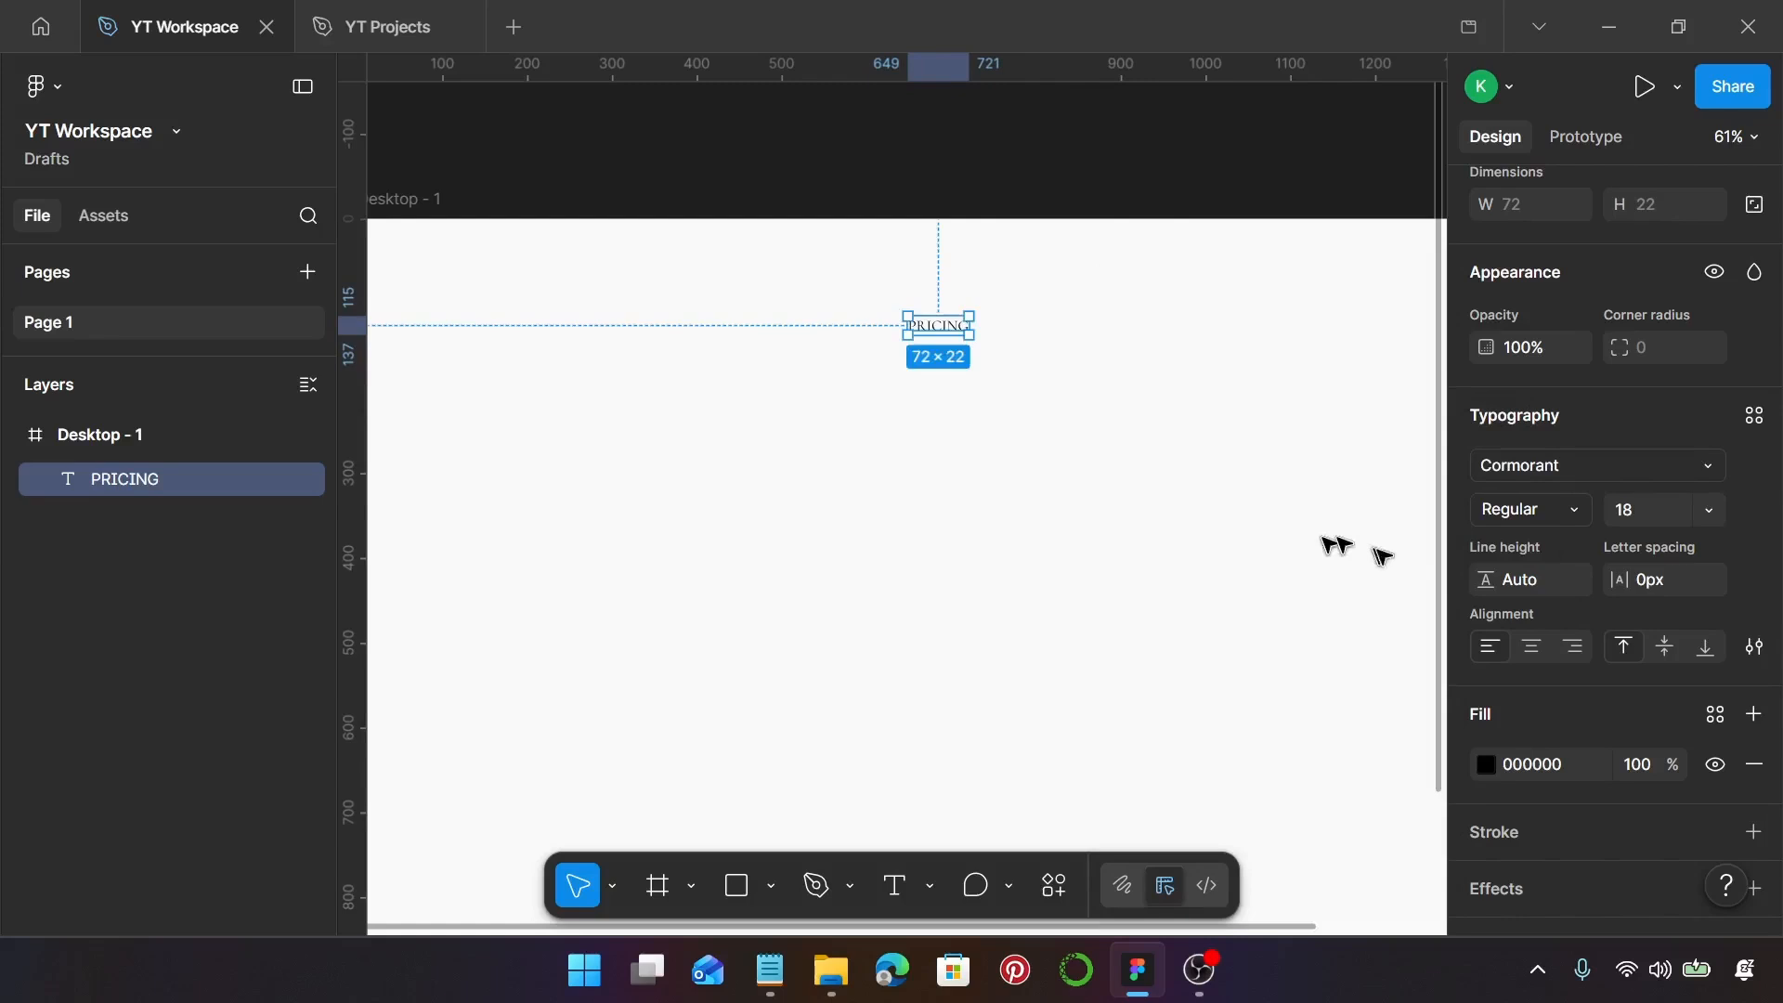
pyautogui.click(1634, 517)
pyautogui.write('48')
pyautogui.press('Return')
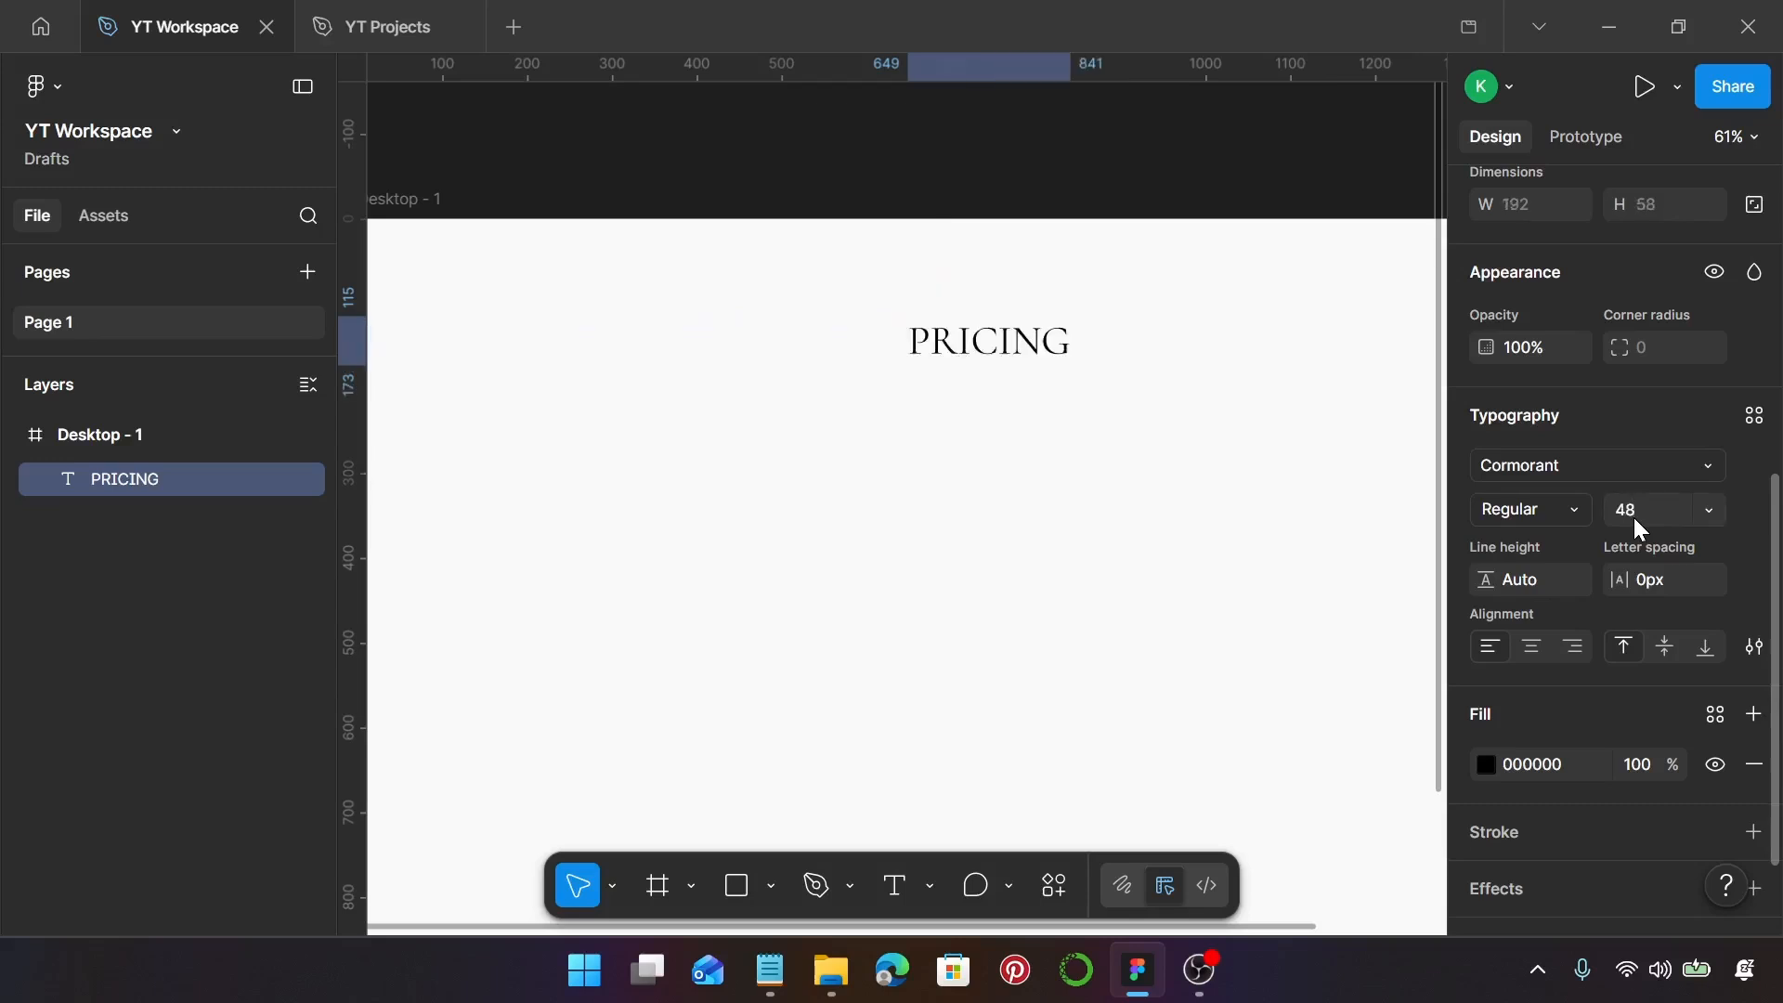
pyautogui.click(1542, 585)
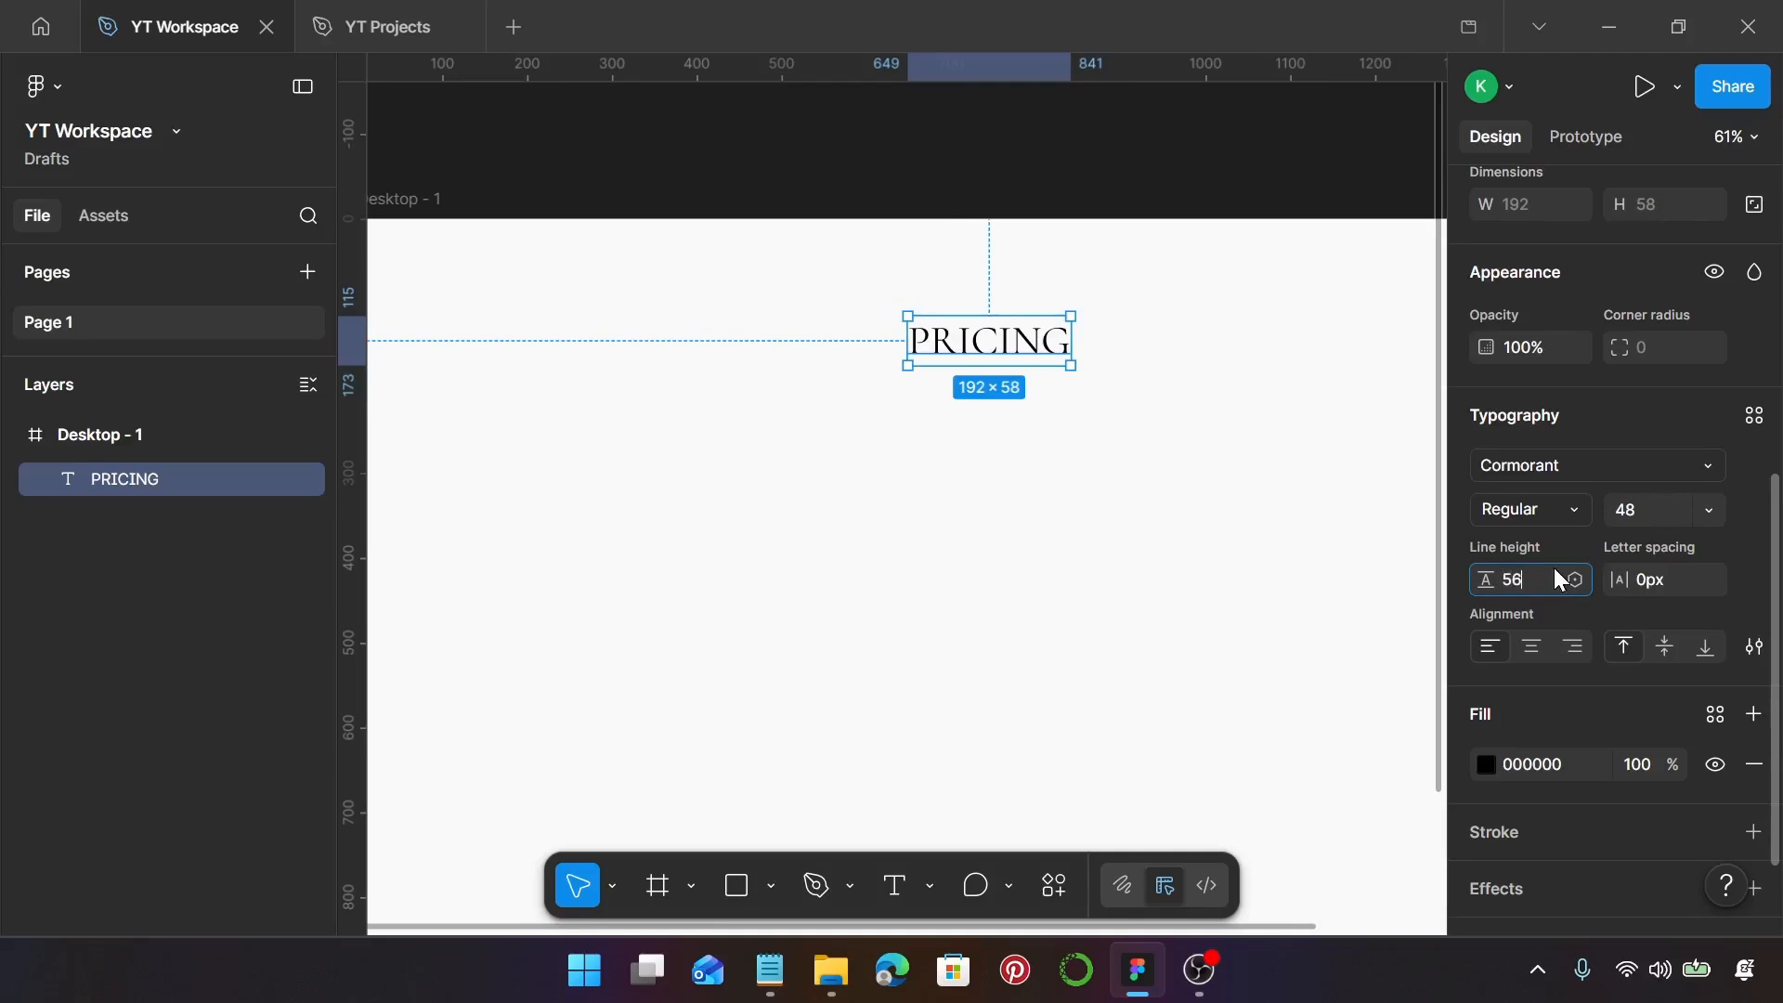
pyautogui.write('56')
pyautogui.press('Return')
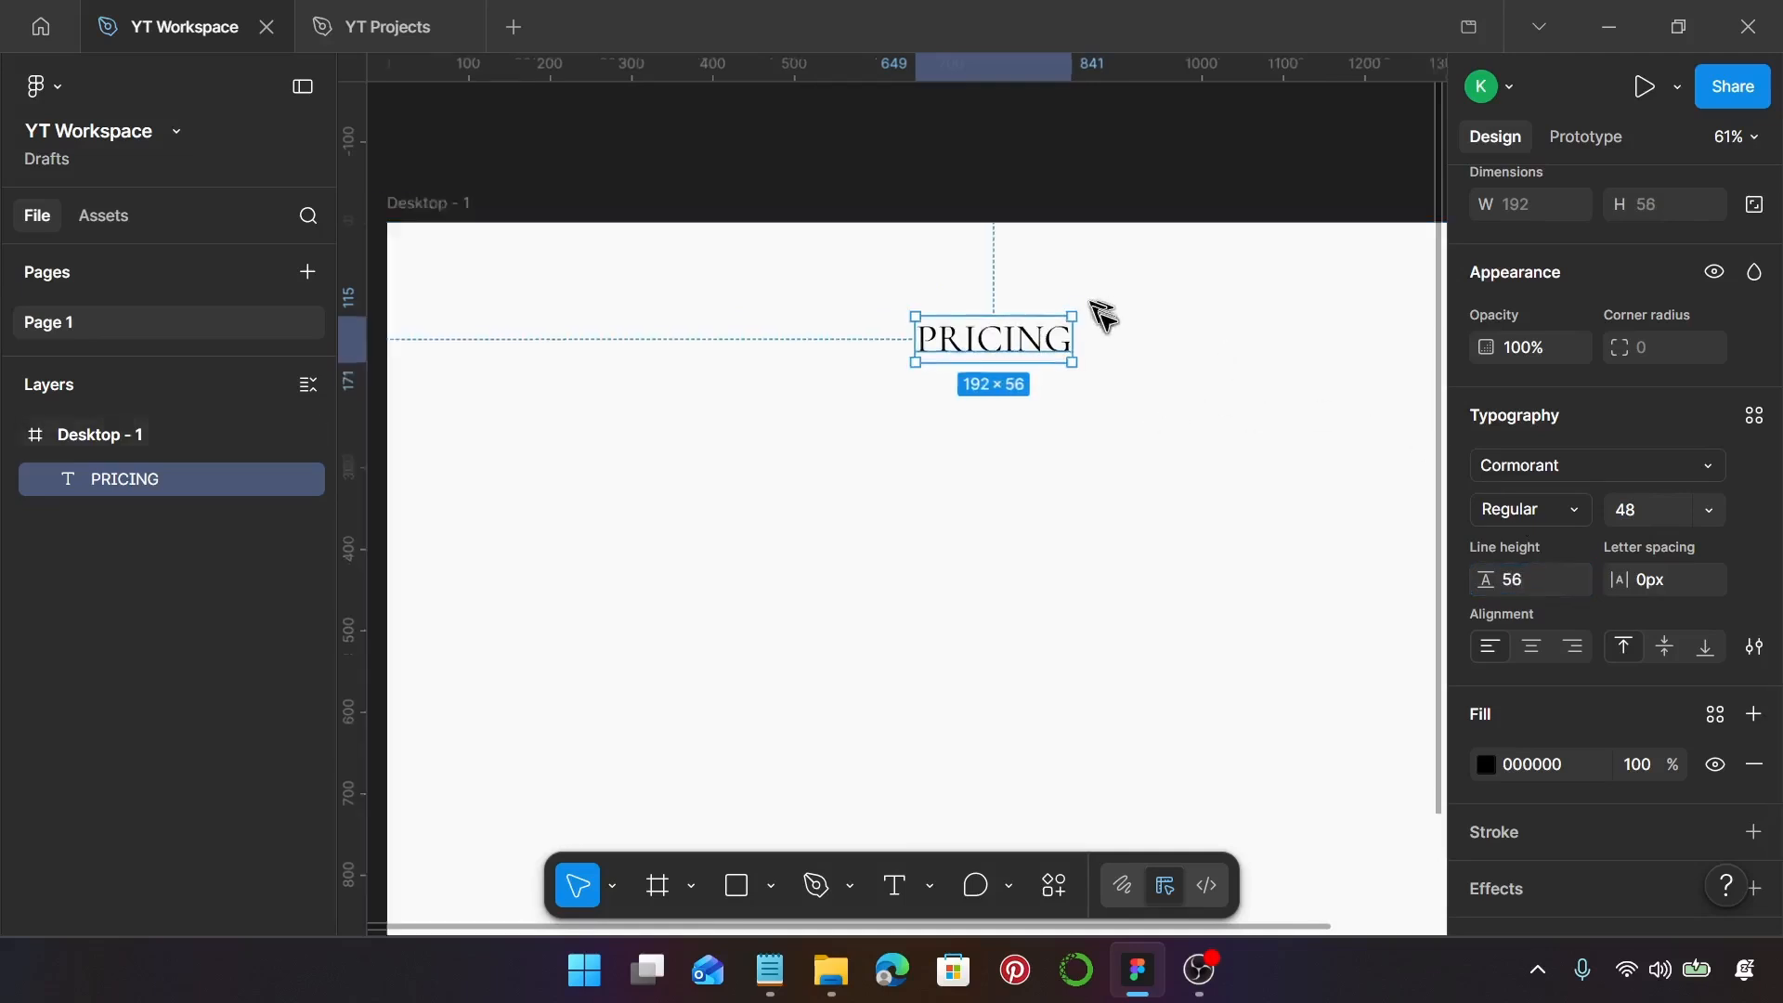
# Change the PRICING heading's fill colour to 323941
pyautogui.scroll(-4, 1096, 316)
pyautogui.hscroll(1, 1088, 304)
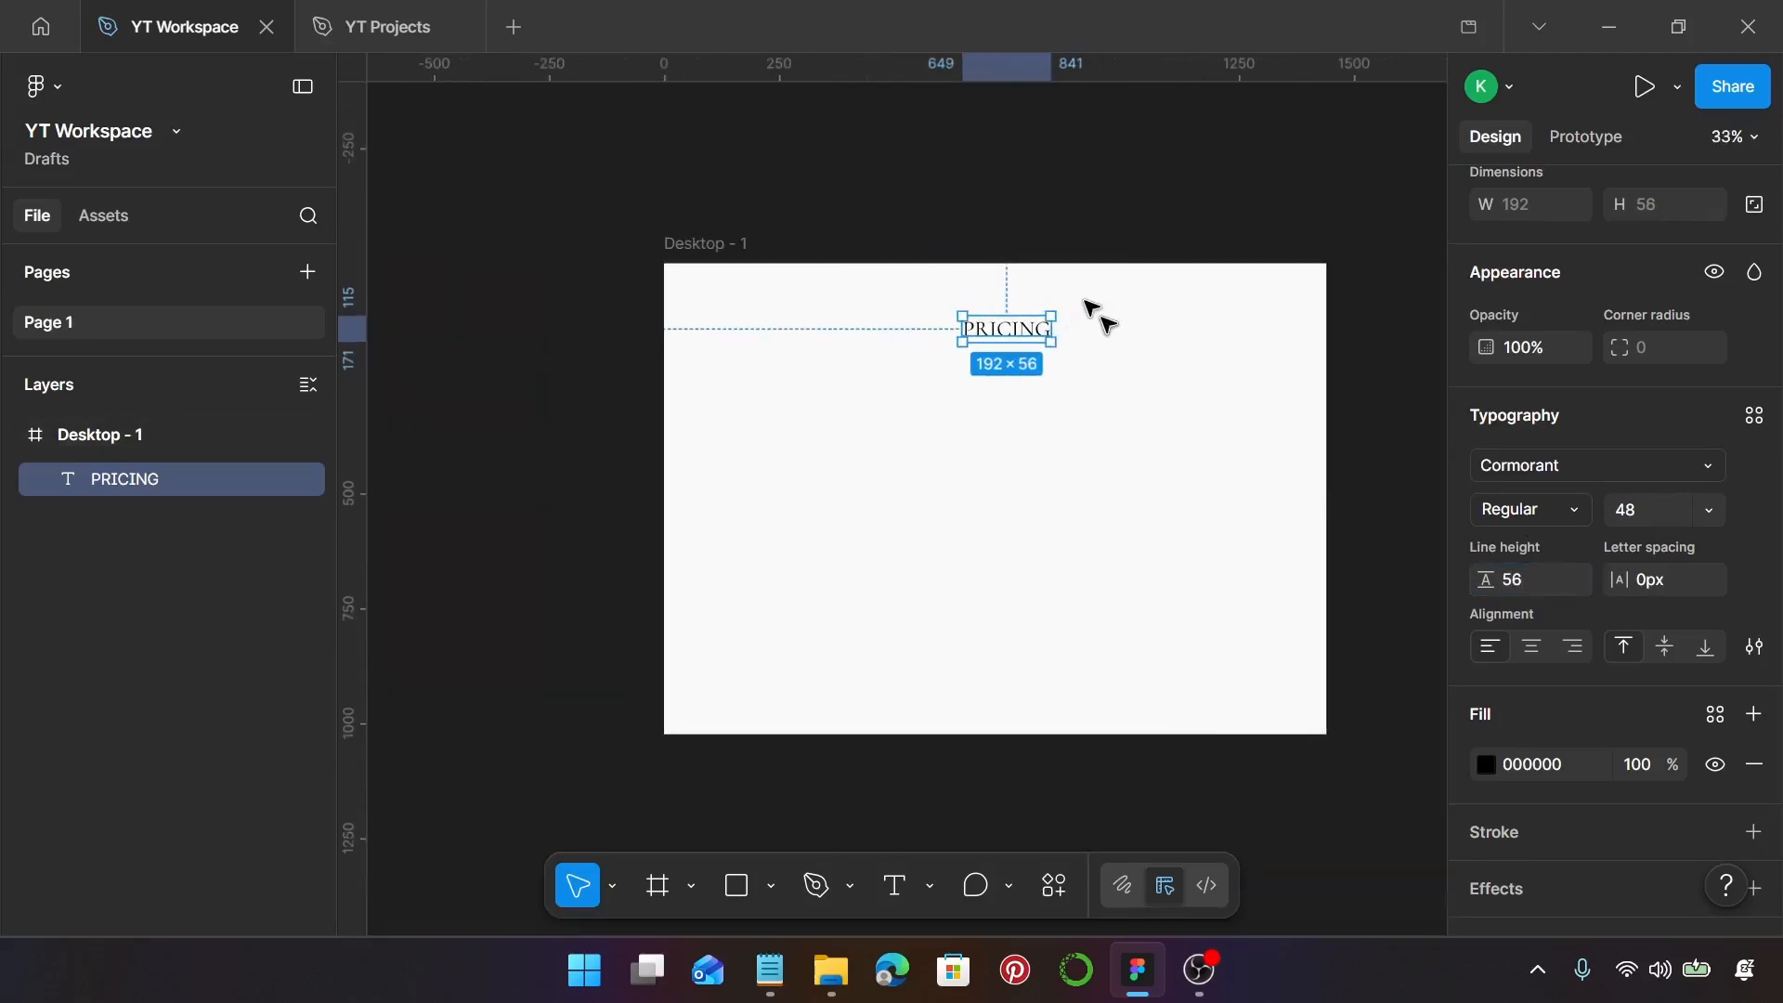
pyautogui.hscroll(2, 1101, 318)
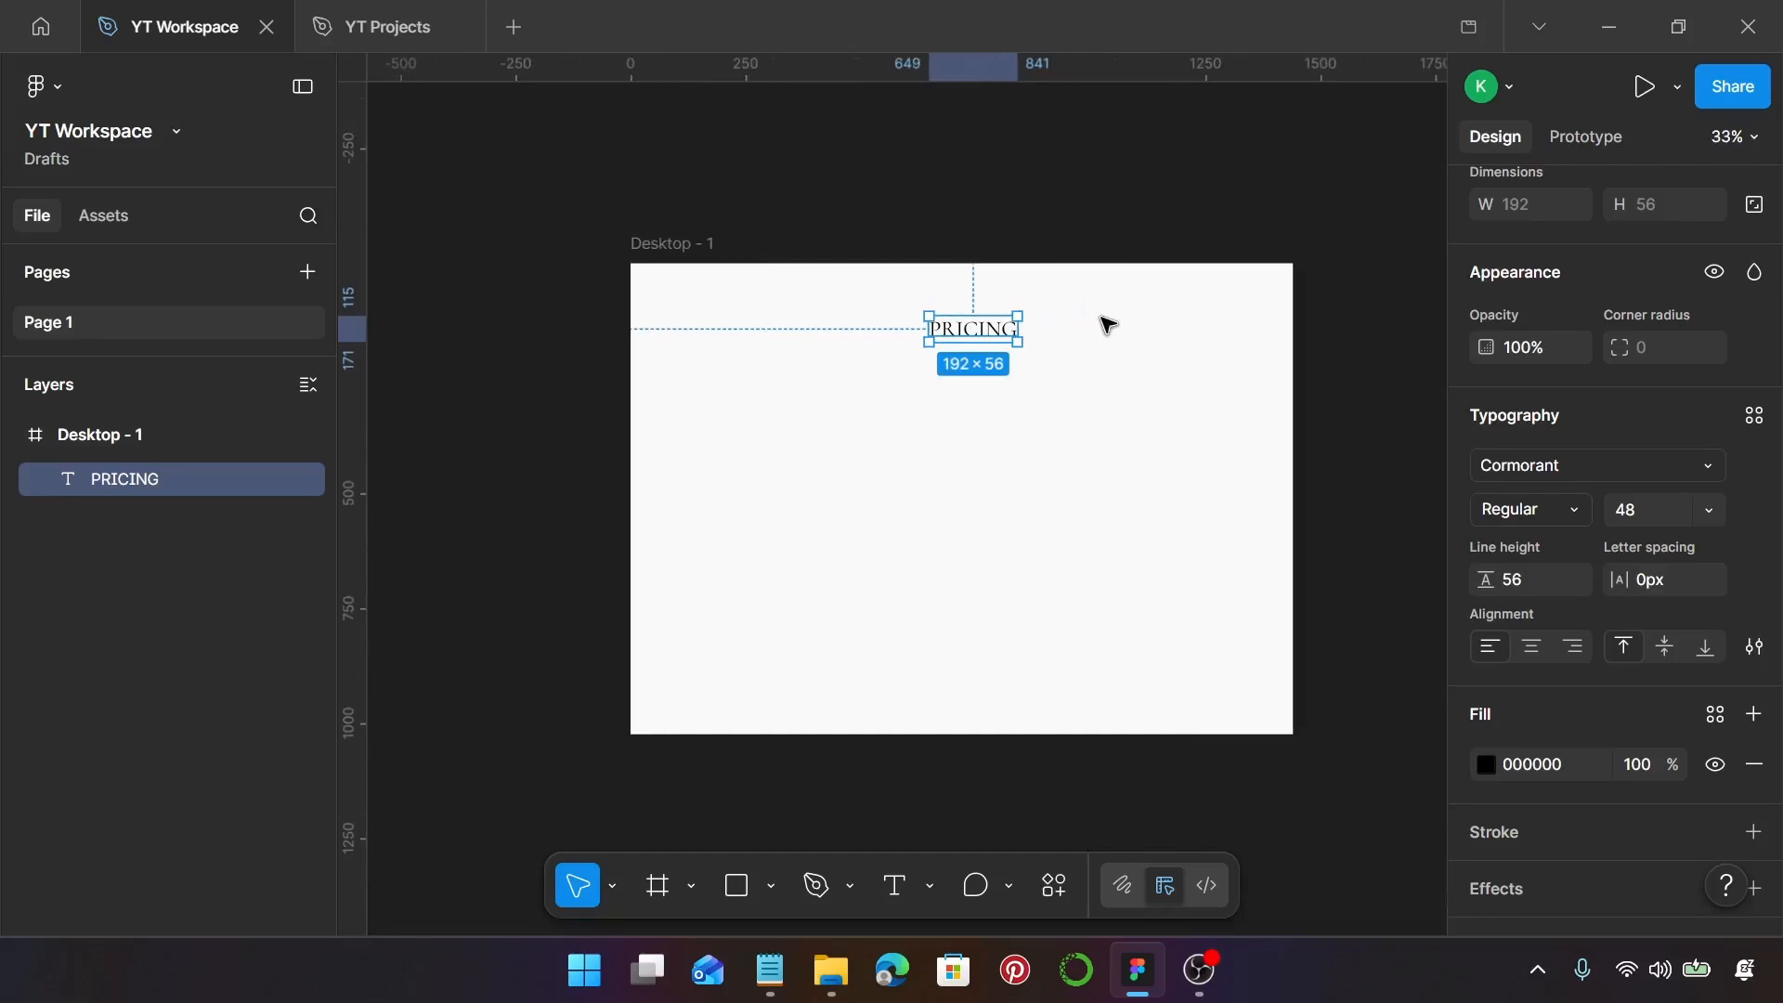
pyautogui.click(1573, 763)
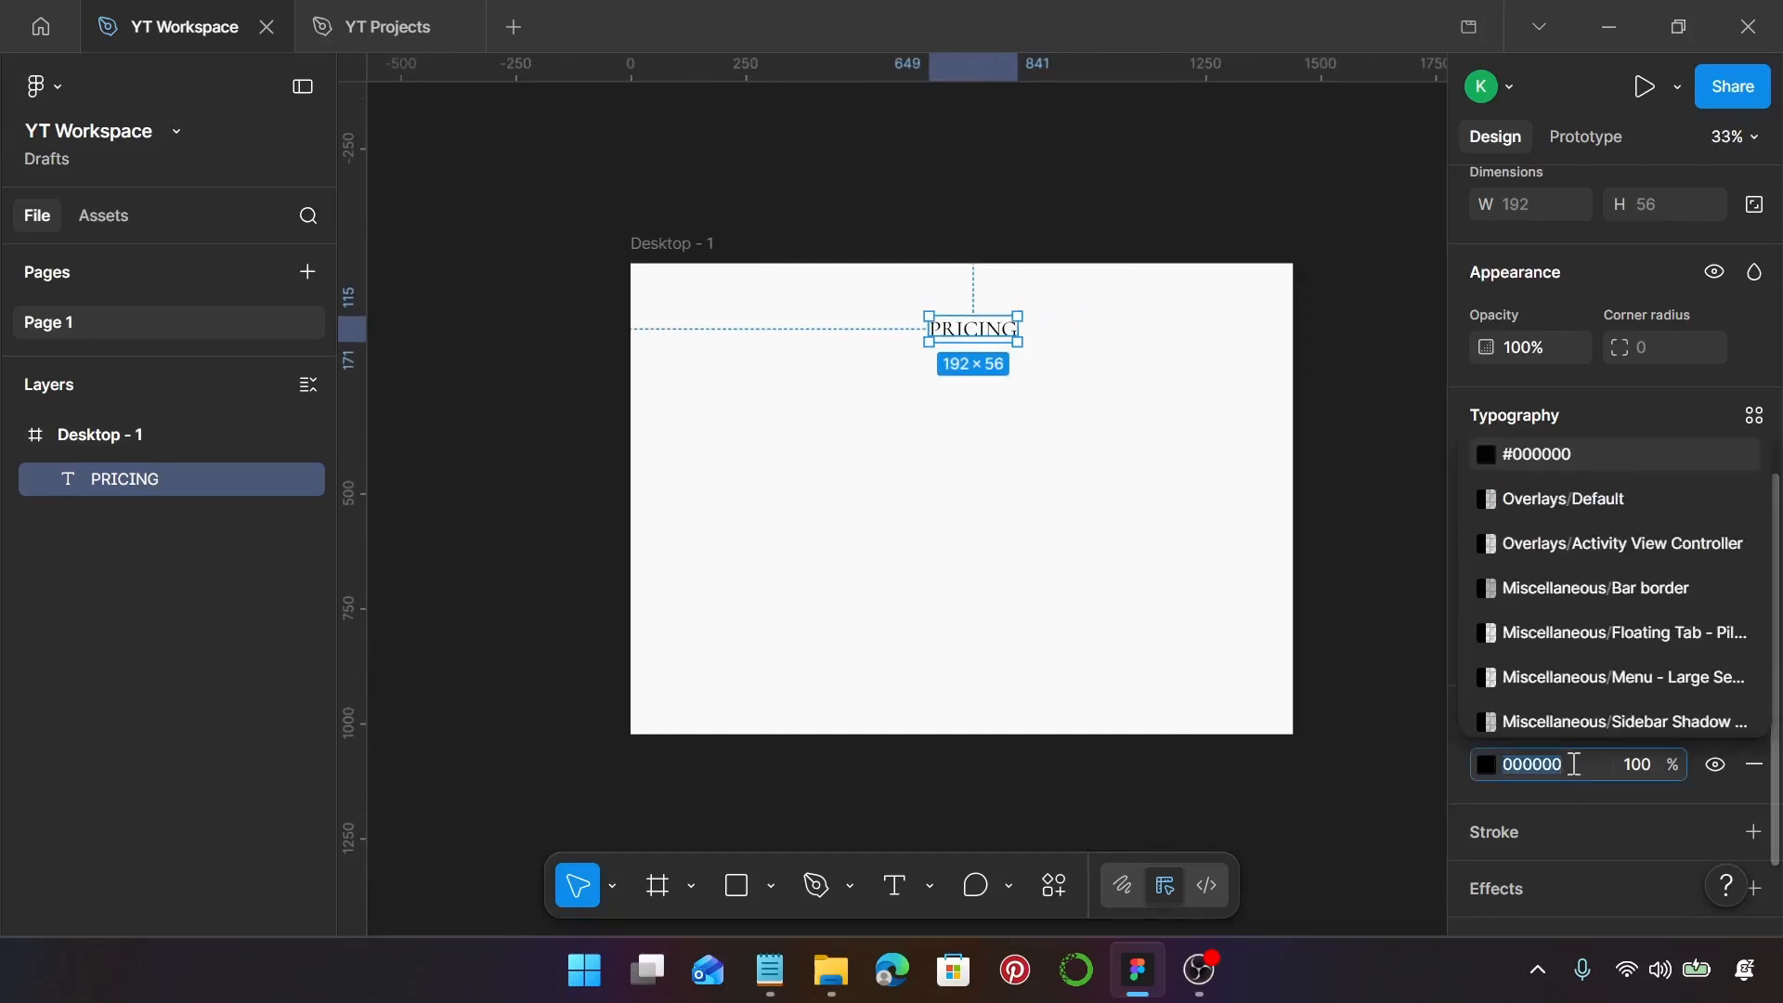
pyautogui.write('32')
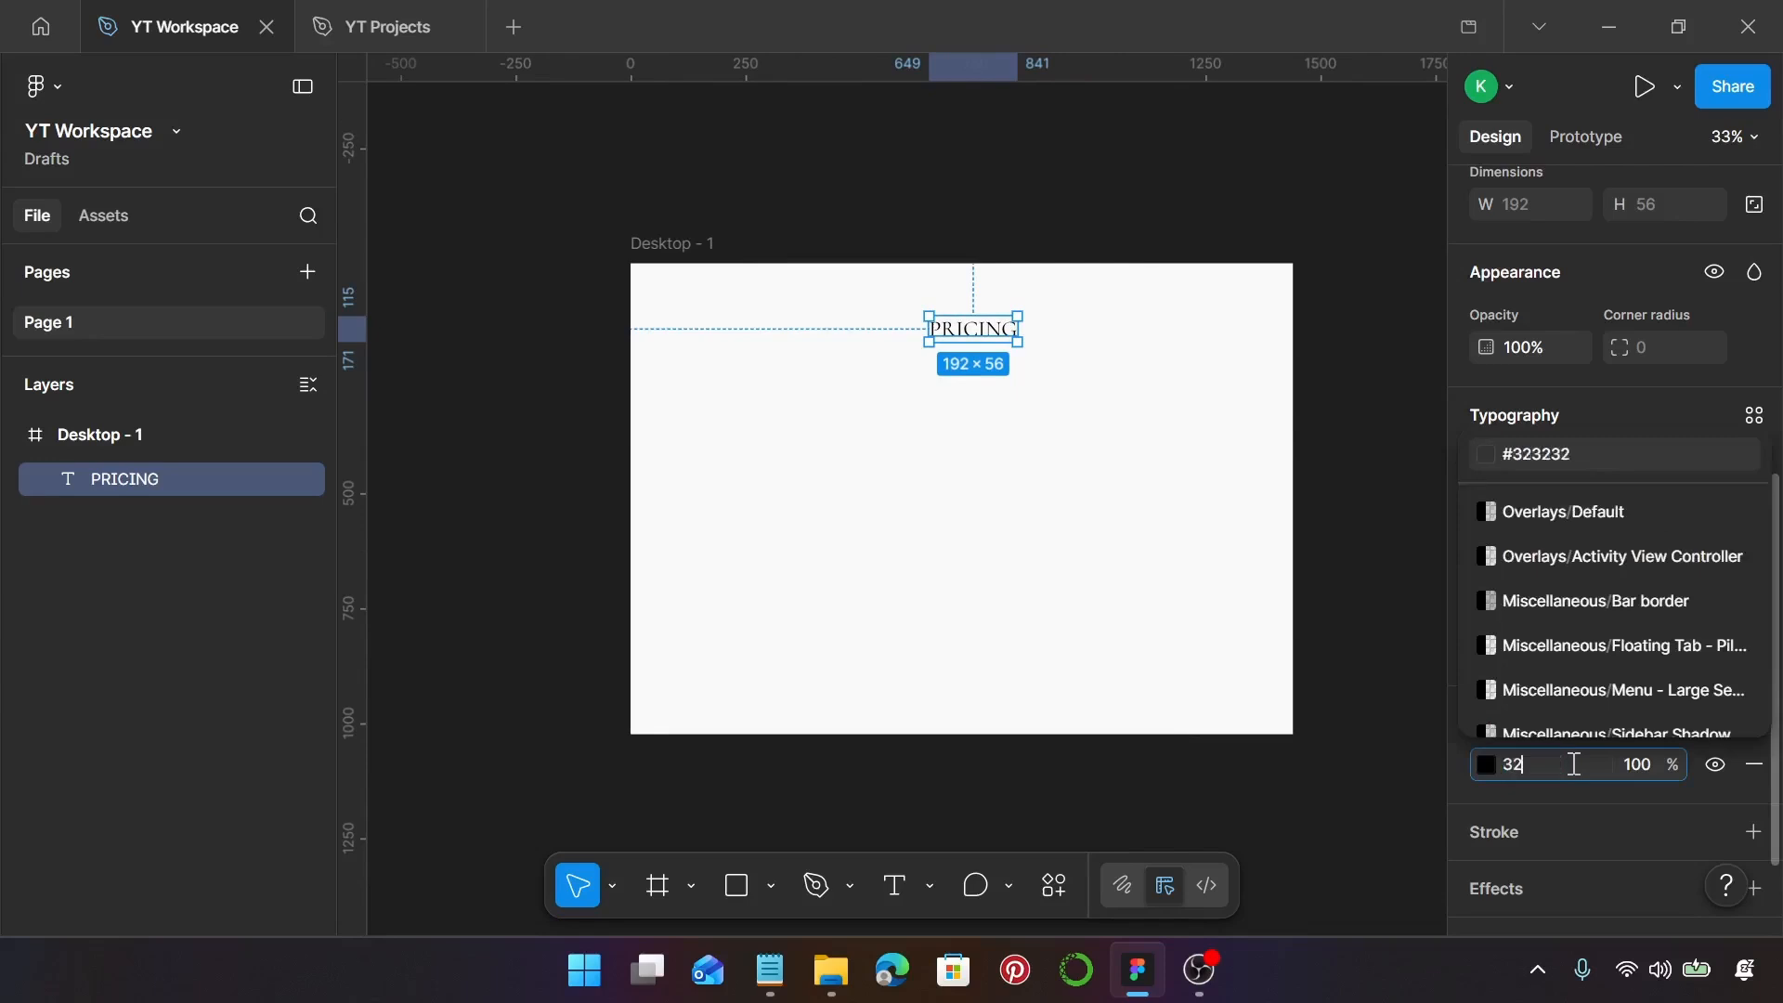
pyautogui.write('3')
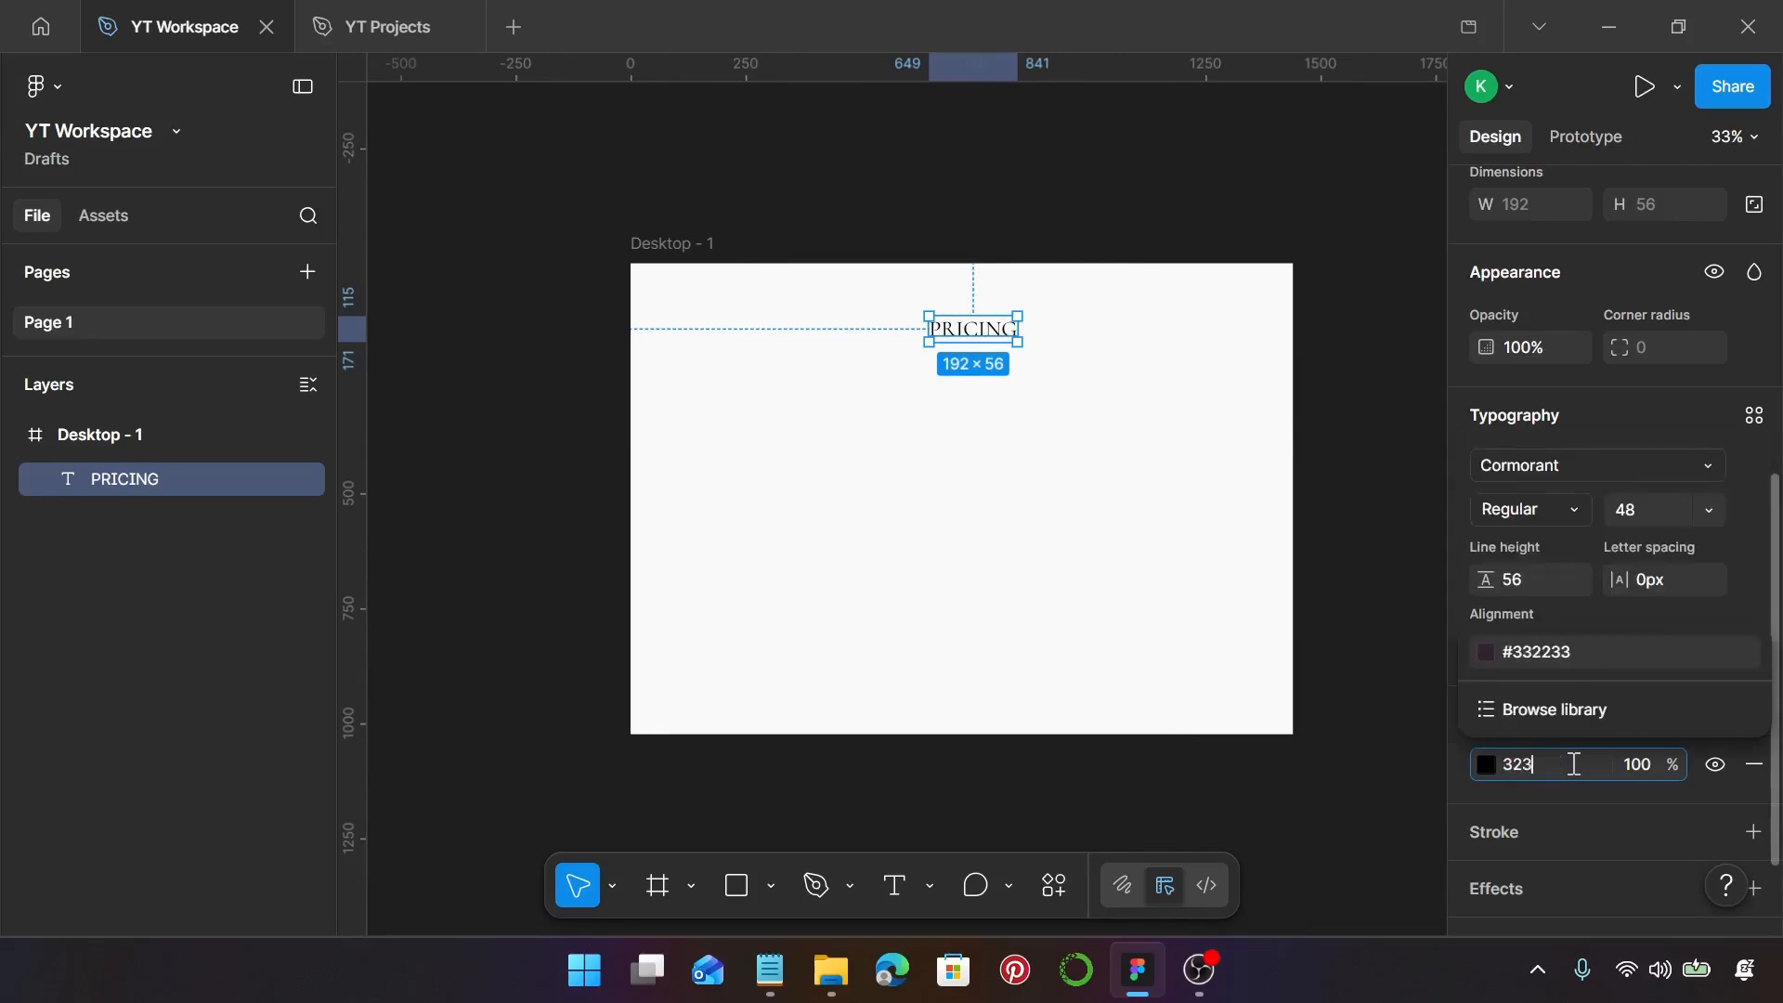
pyautogui.write('041')
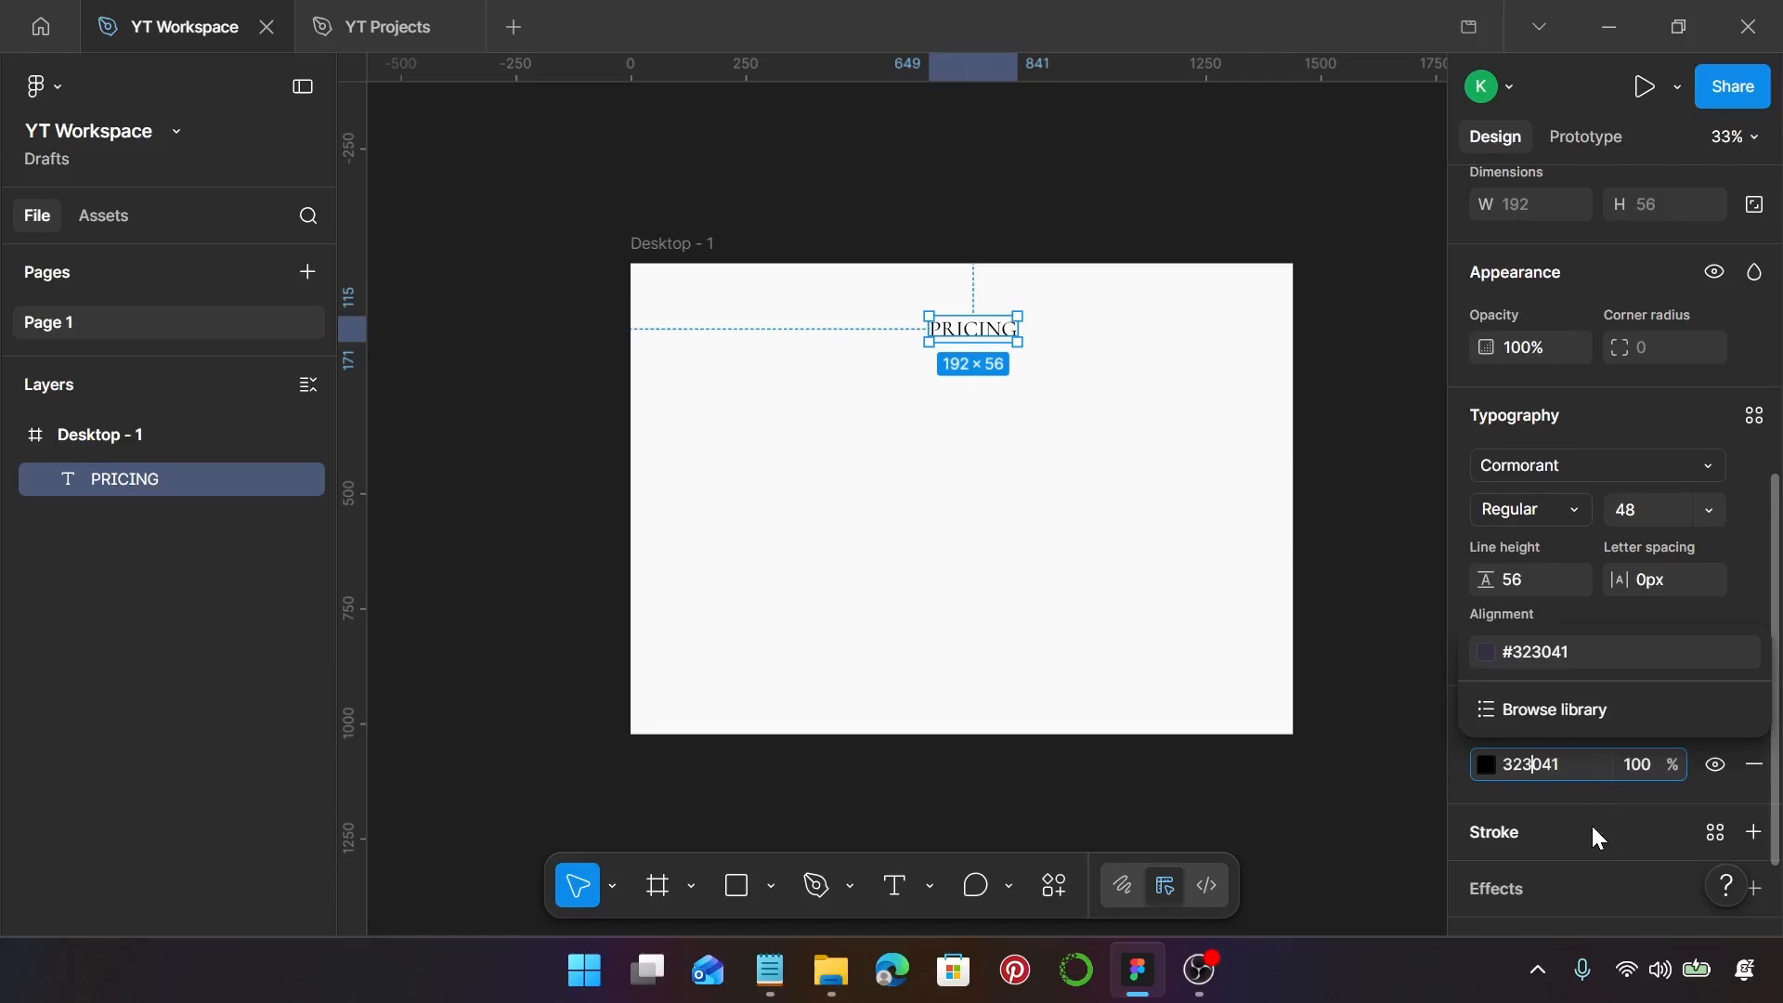
pyautogui.press('BackSpace')
pyautogui.write('9')
pyautogui.press('Return')
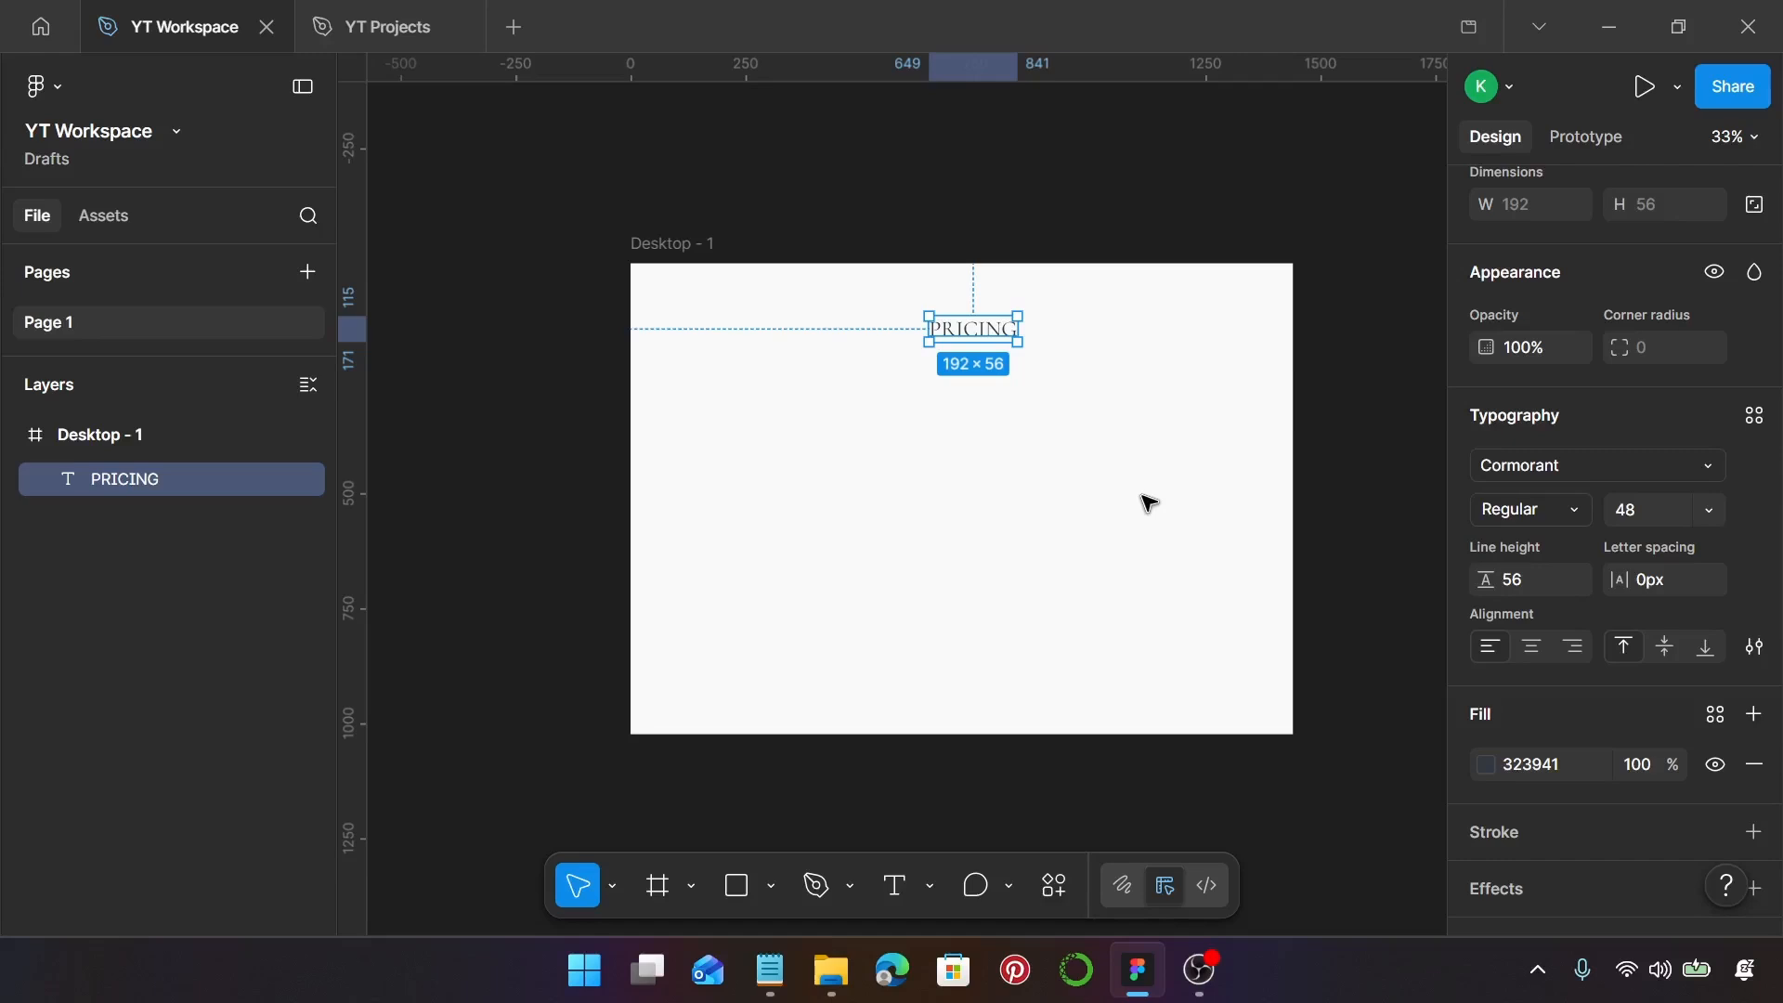
# Move the PRICING heading to the frame's horizontal centre, about 68 px below its top edge
pyautogui.scroll(2, 1025, 379)
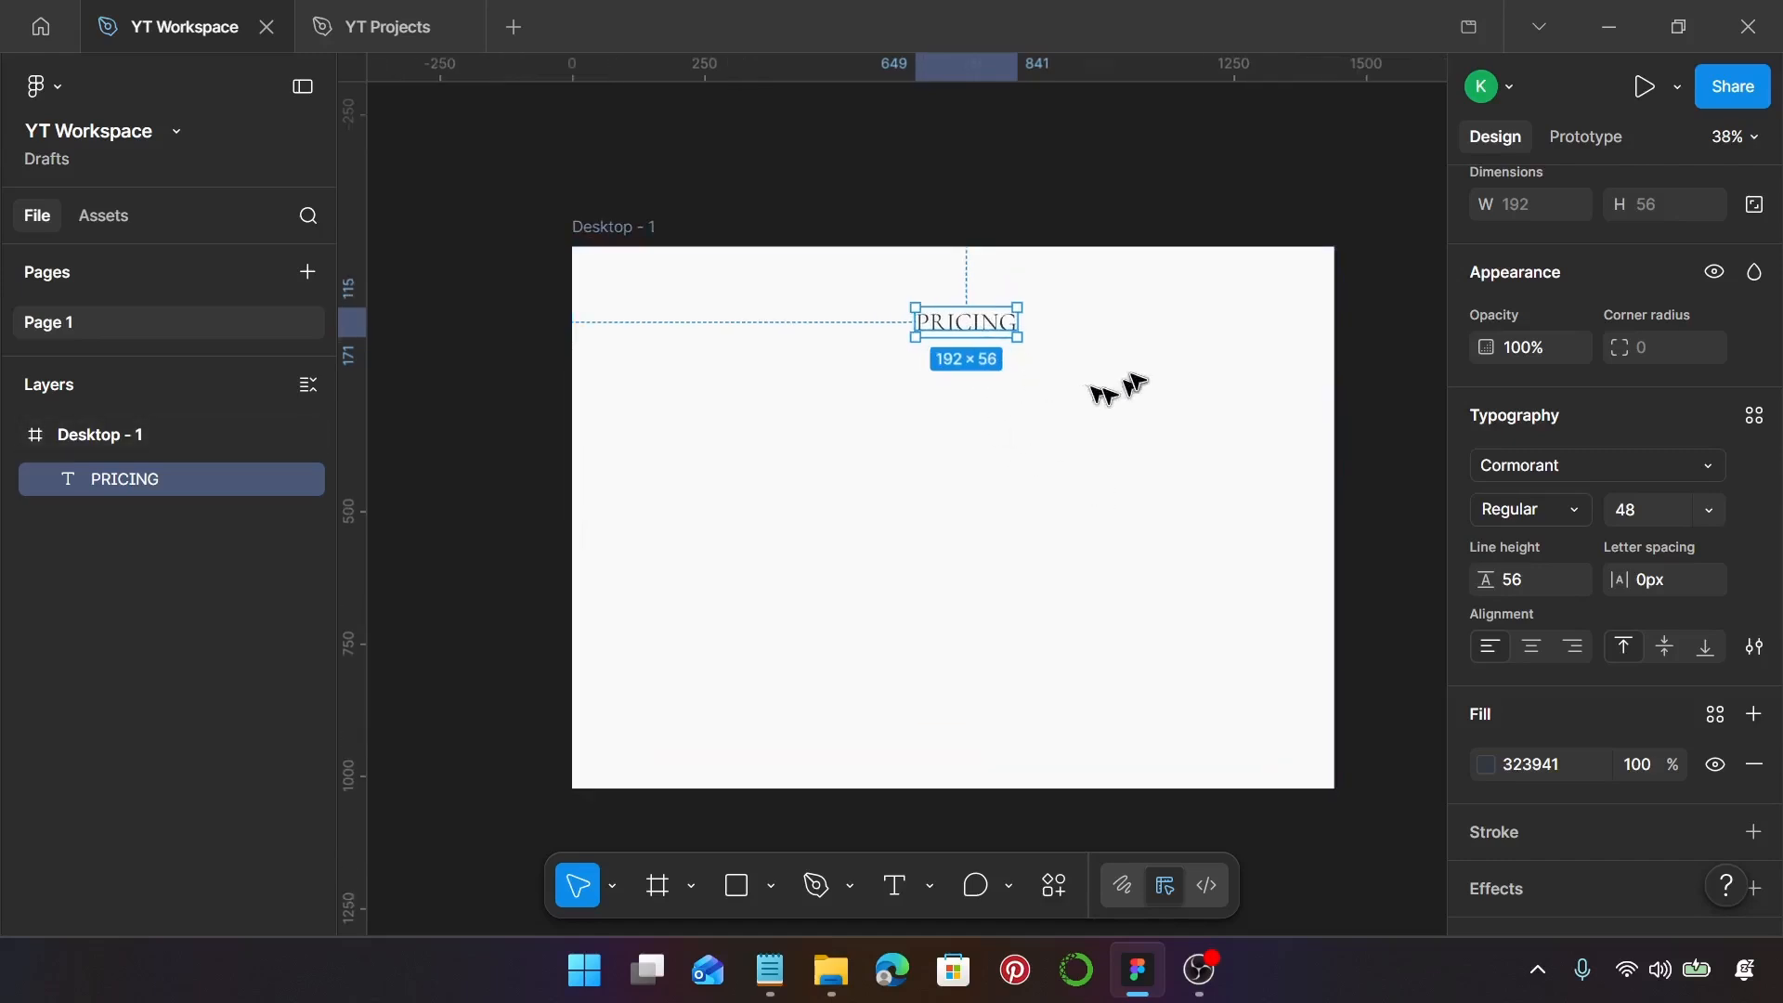
pyautogui.moveTo(964, 326); pyautogui.dragTo(948, 297)
pyautogui.scroll(2, 1671, 476)
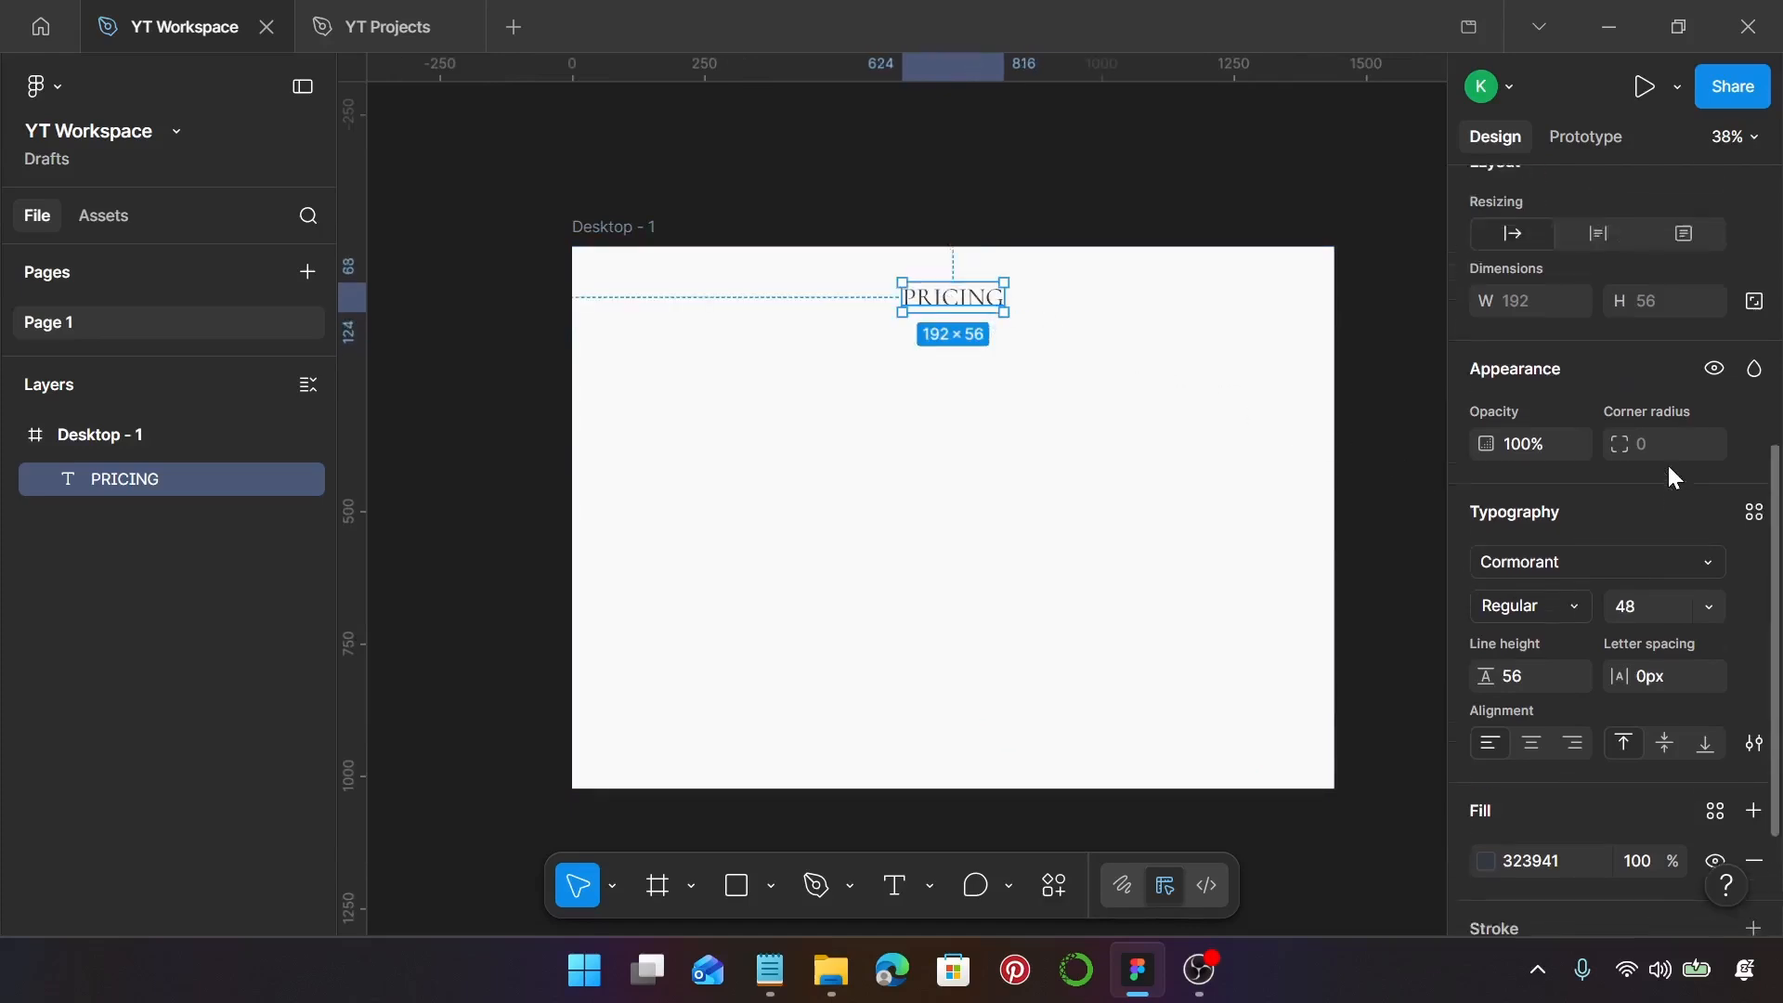
pyautogui.scroll(3, 1668, 463)
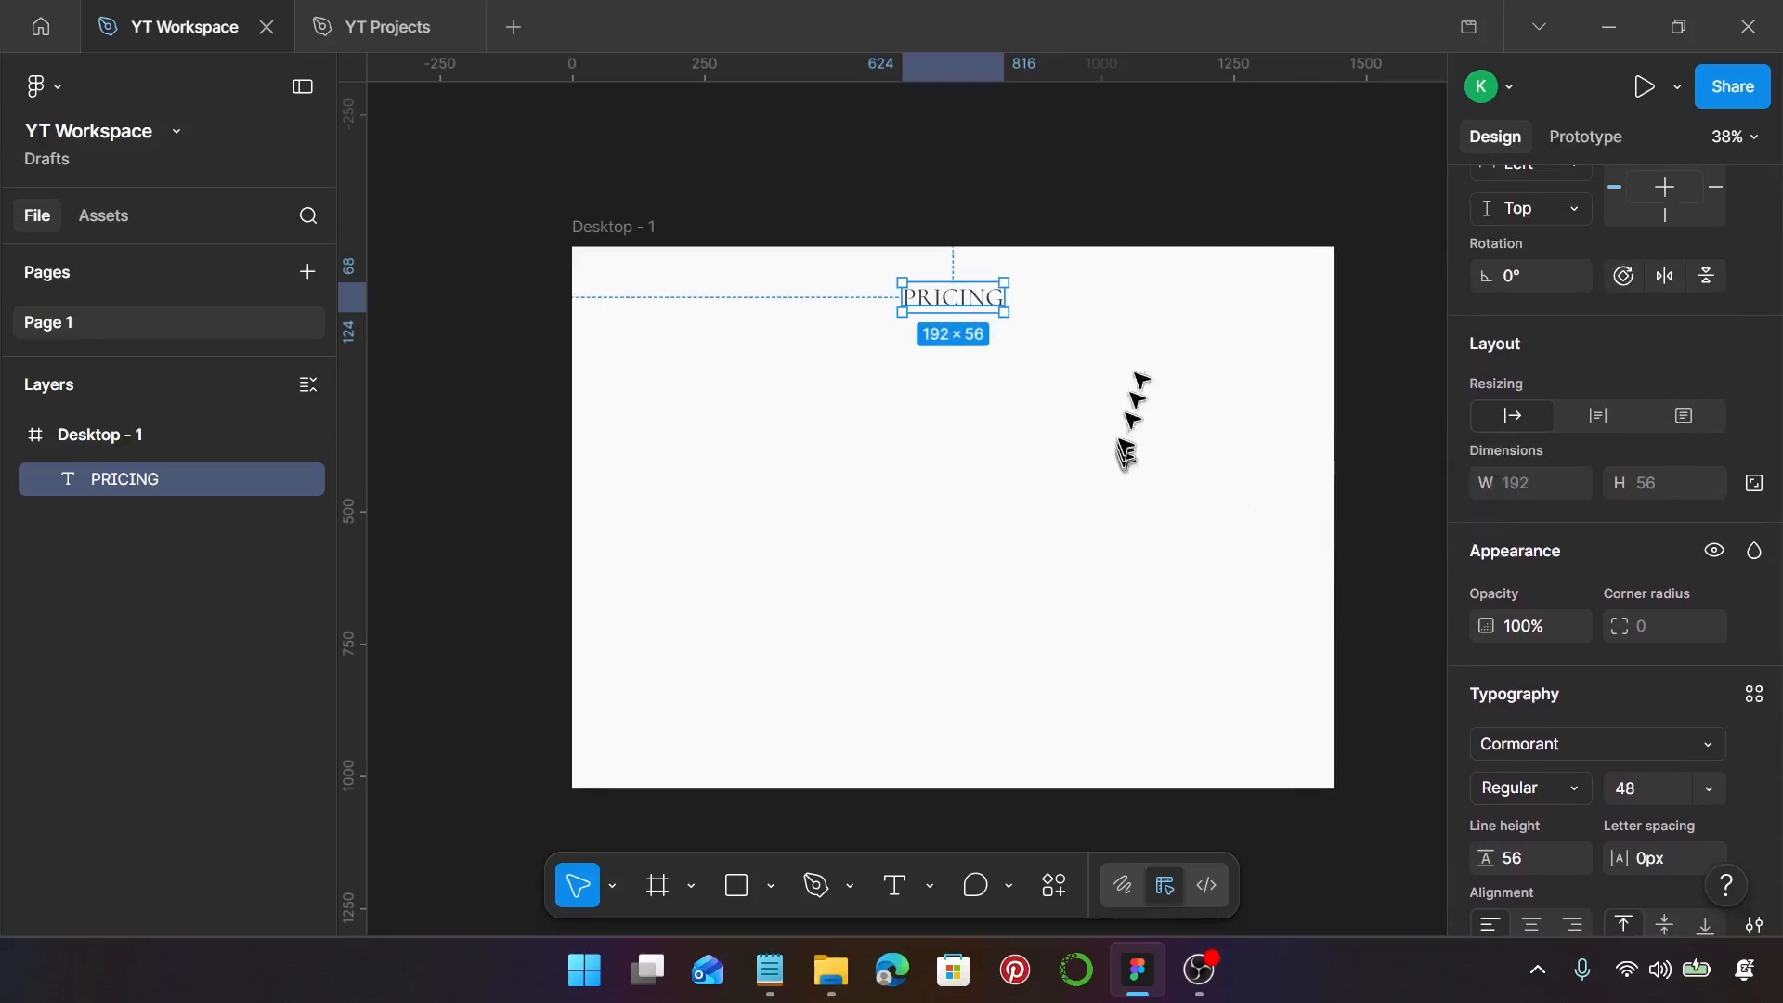
# Draw a rectangle in the left part of the frame below the heading and size it to 384 × 624
pyautogui.press('r')
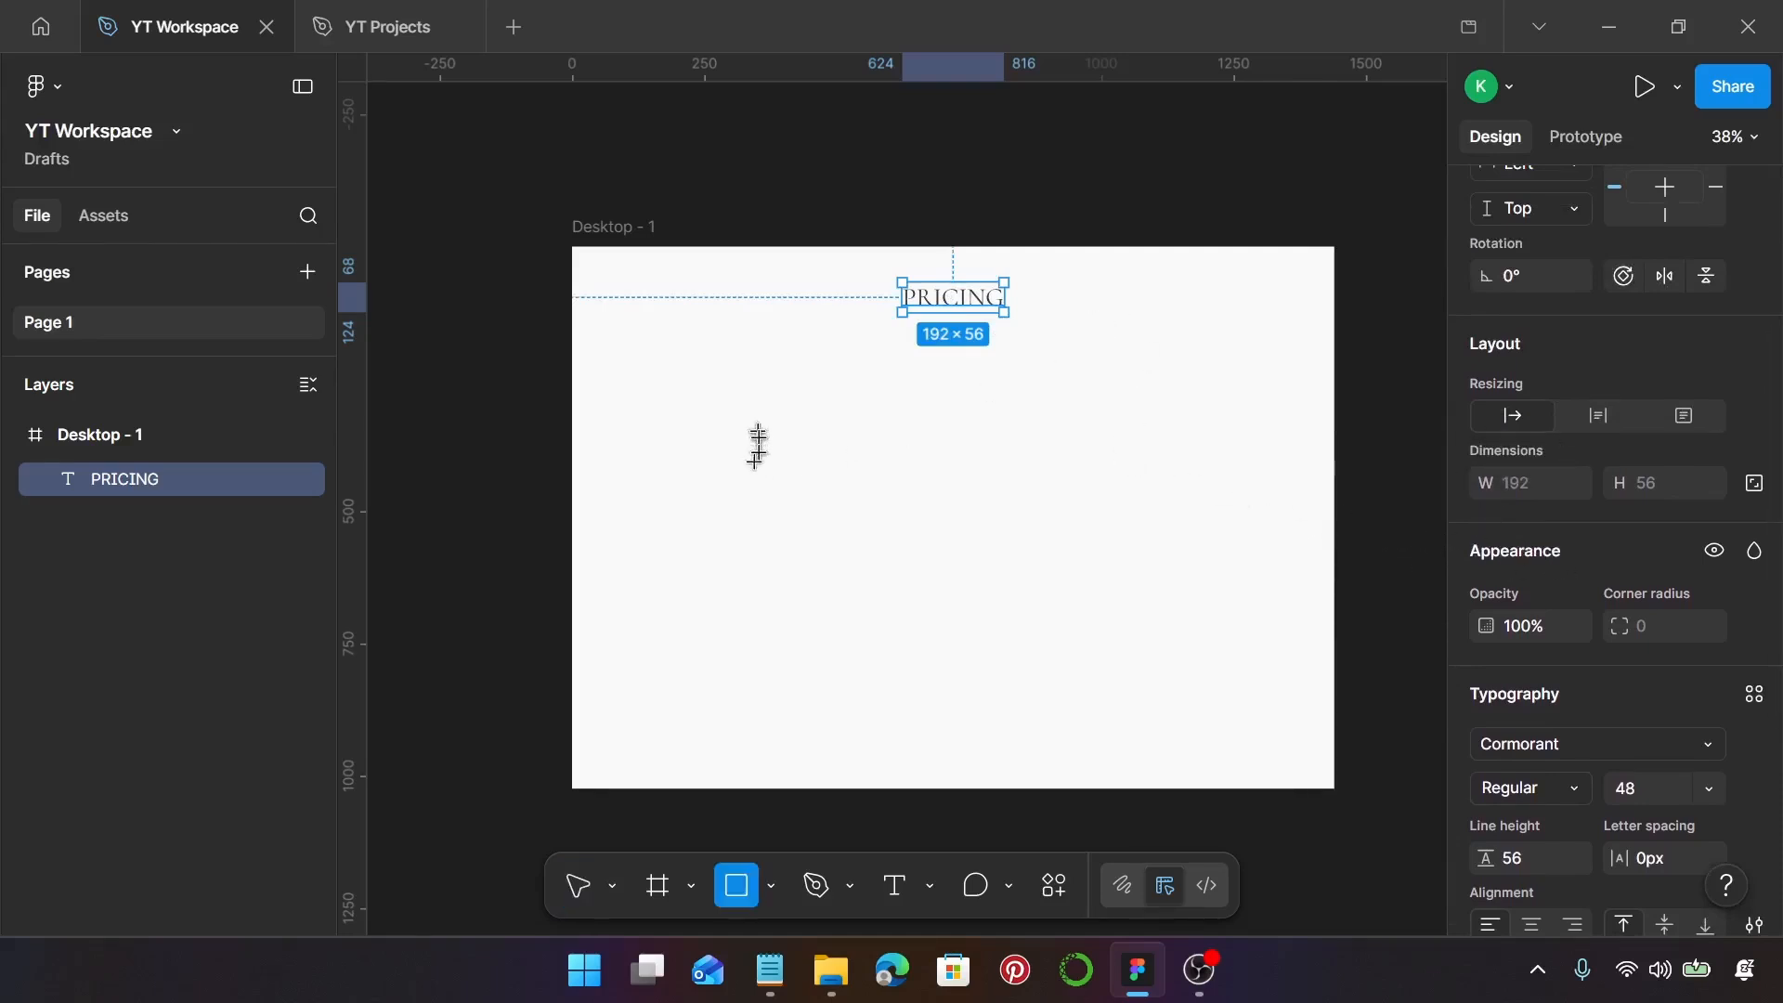
pyautogui.moveTo(633, 369); pyautogui.dragTo(846, 719)
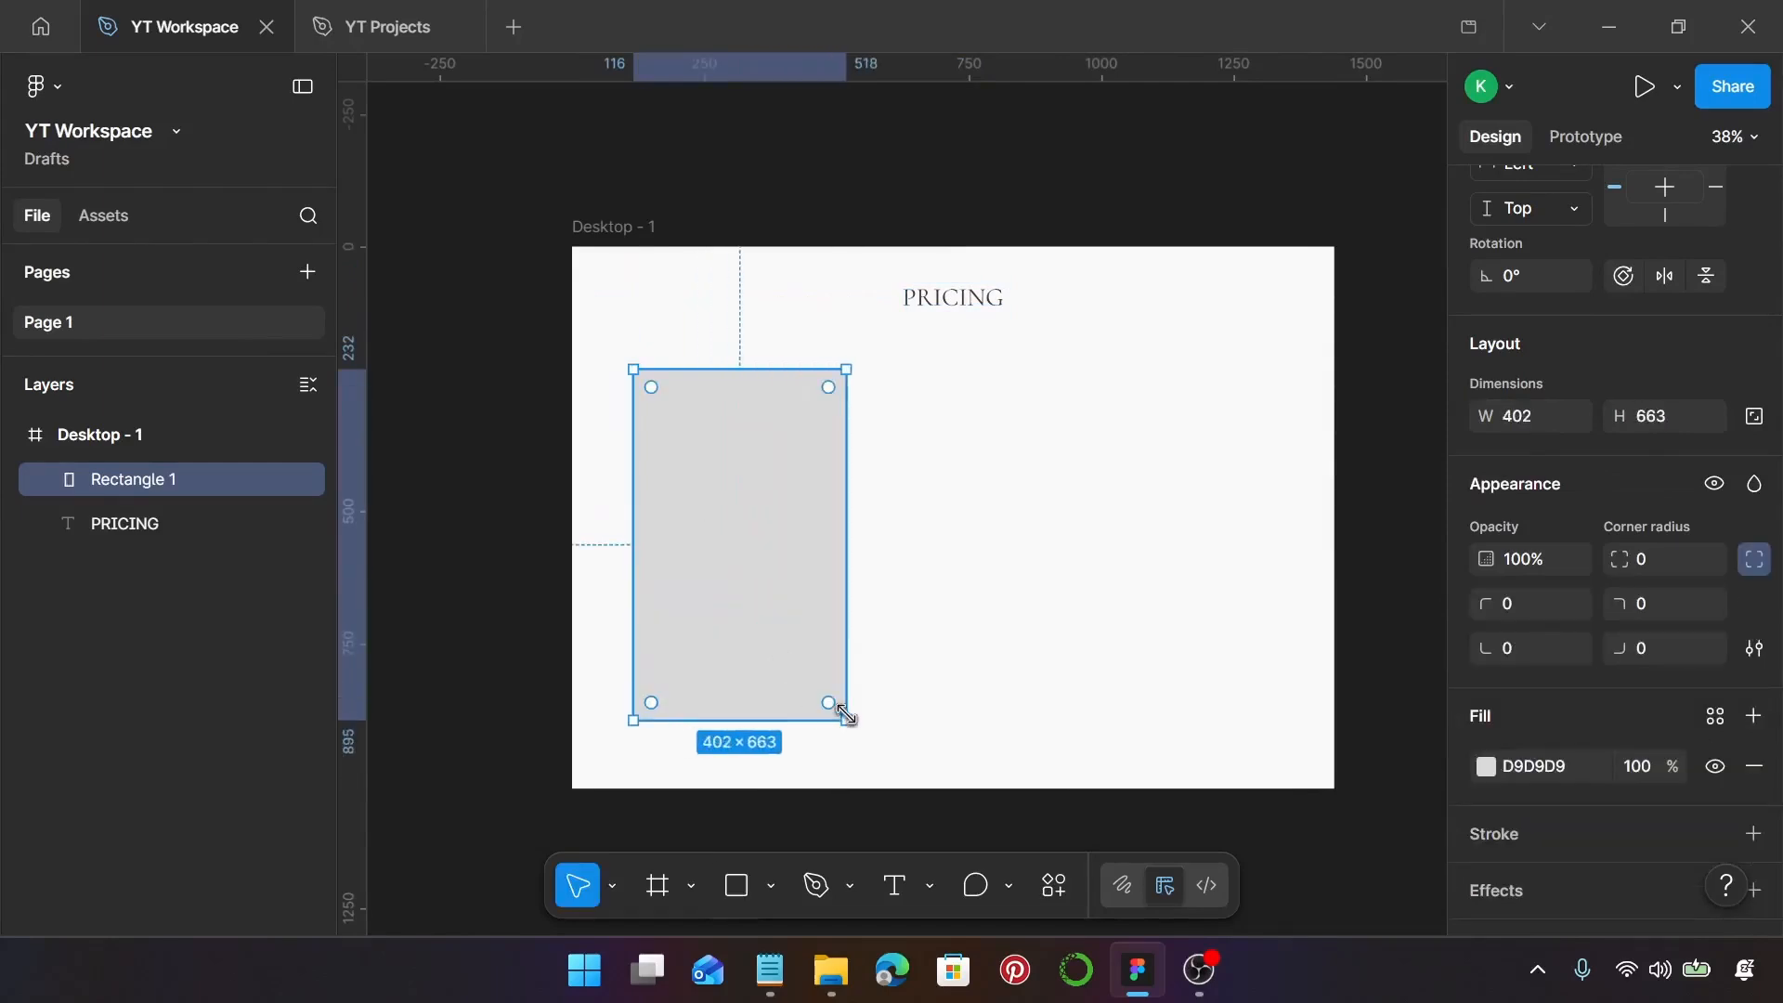
pyautogui.scroll(3, 1563, 503)
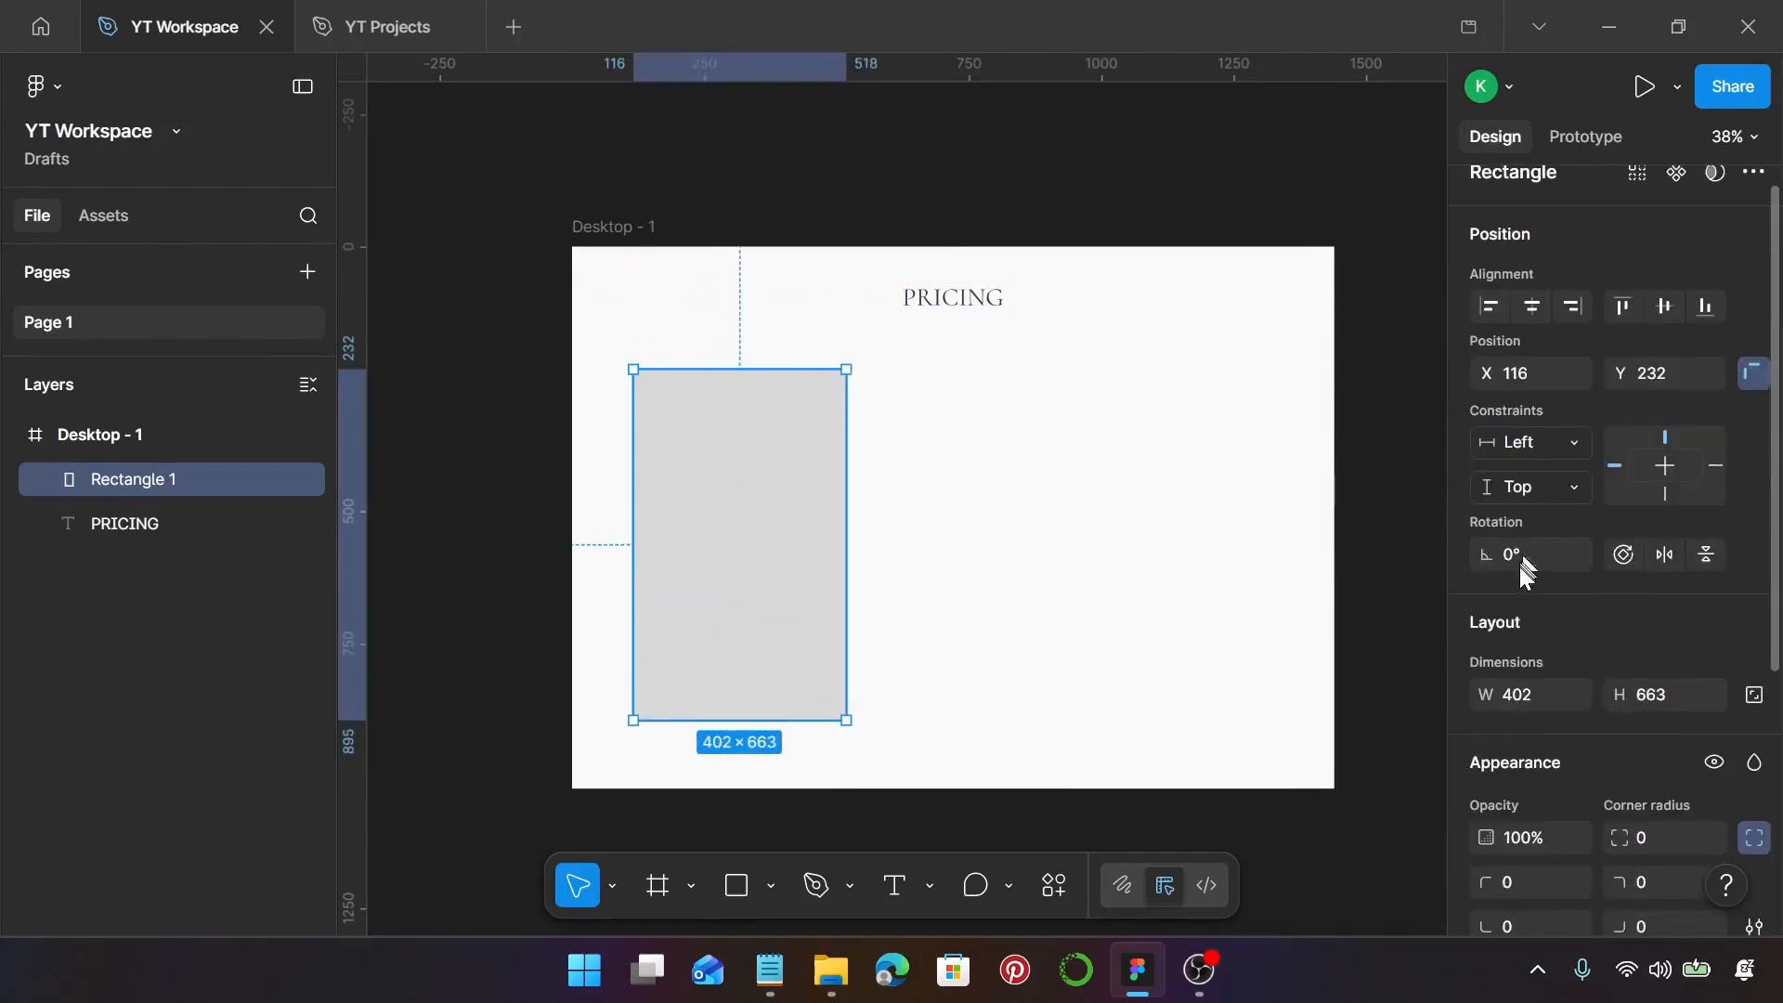
pyautogui.scroll(-2, 1532, 594)
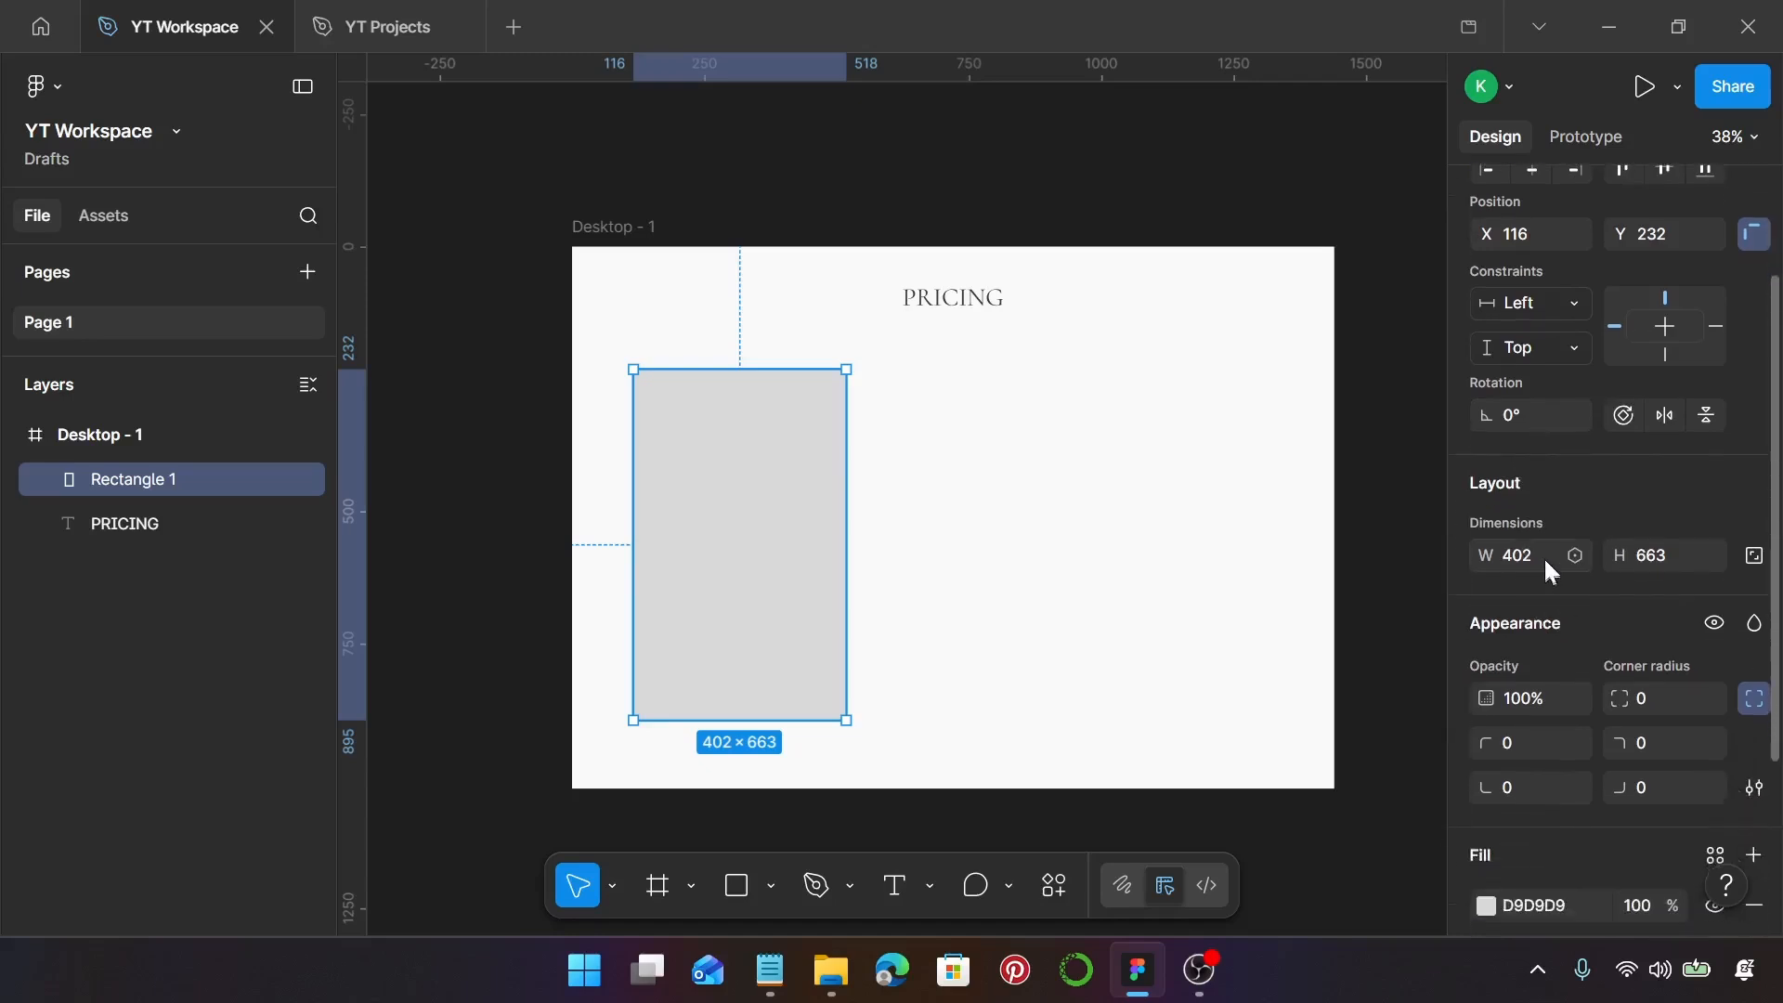
pyautogui.click(1535, 547)
pyautogui.write('384')
pyautogui.press('Return')
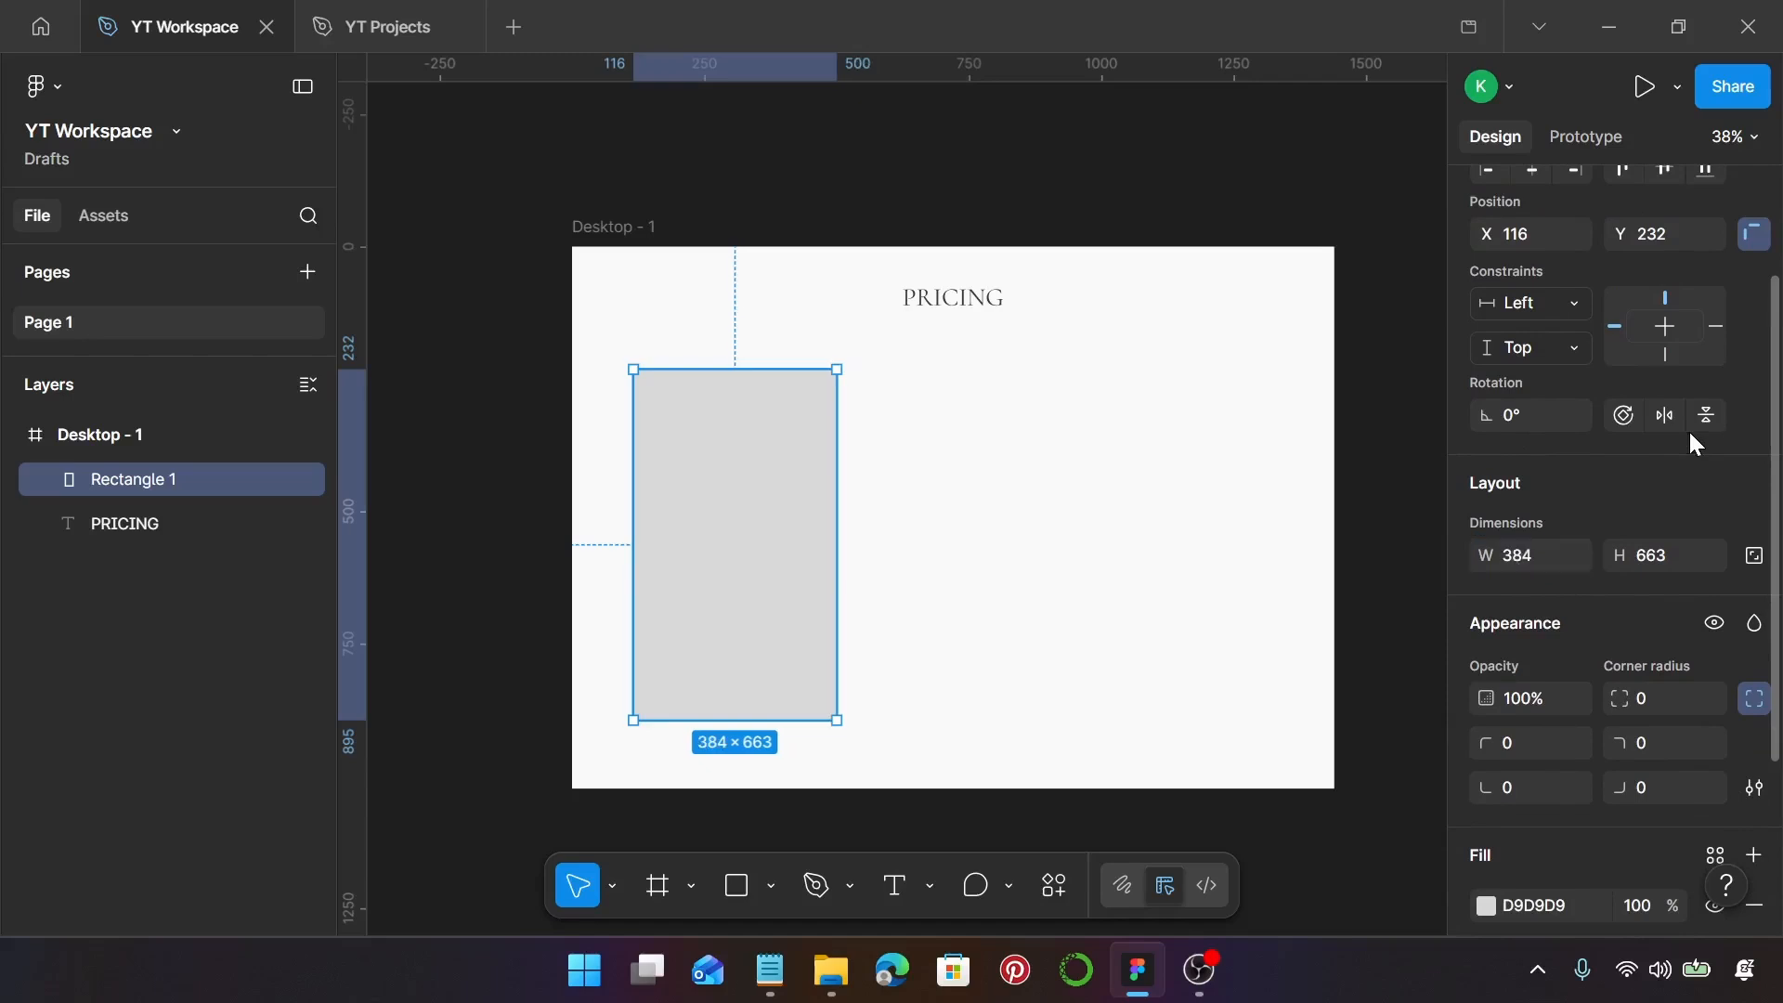
pyautogui.click(1657, 555)
pyautogui.press('Return')
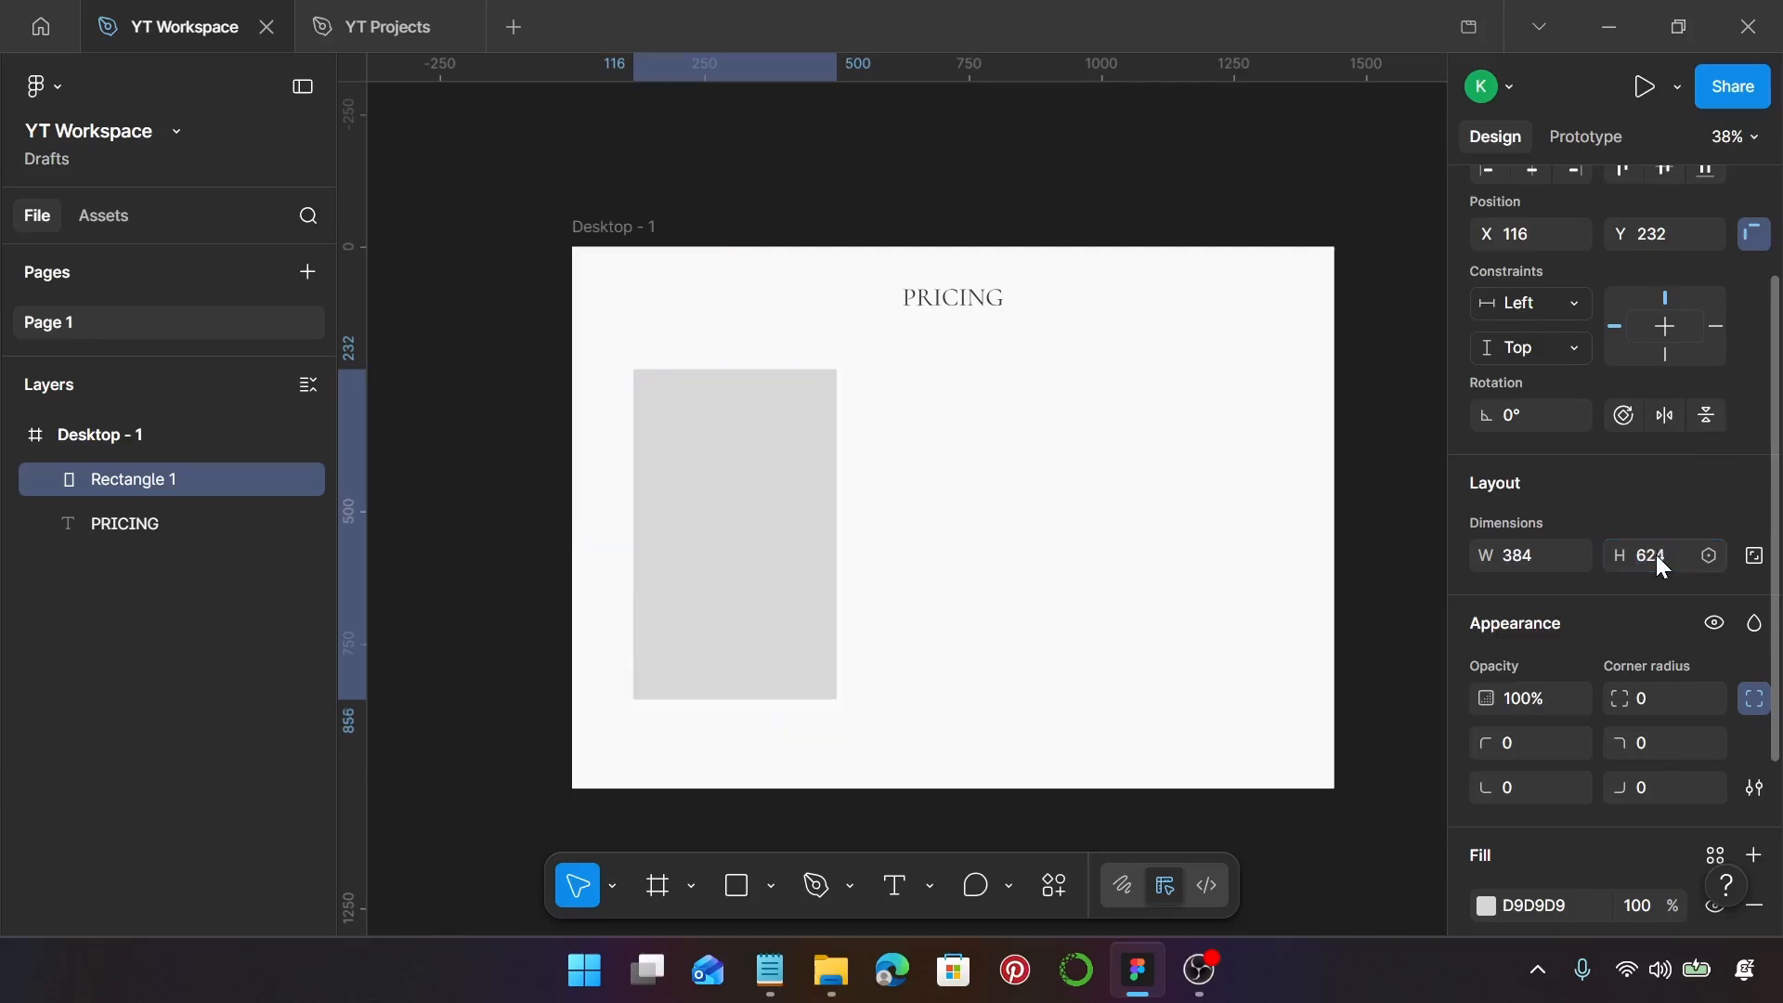
pyautogui.scroll(-3, 1634, 568)
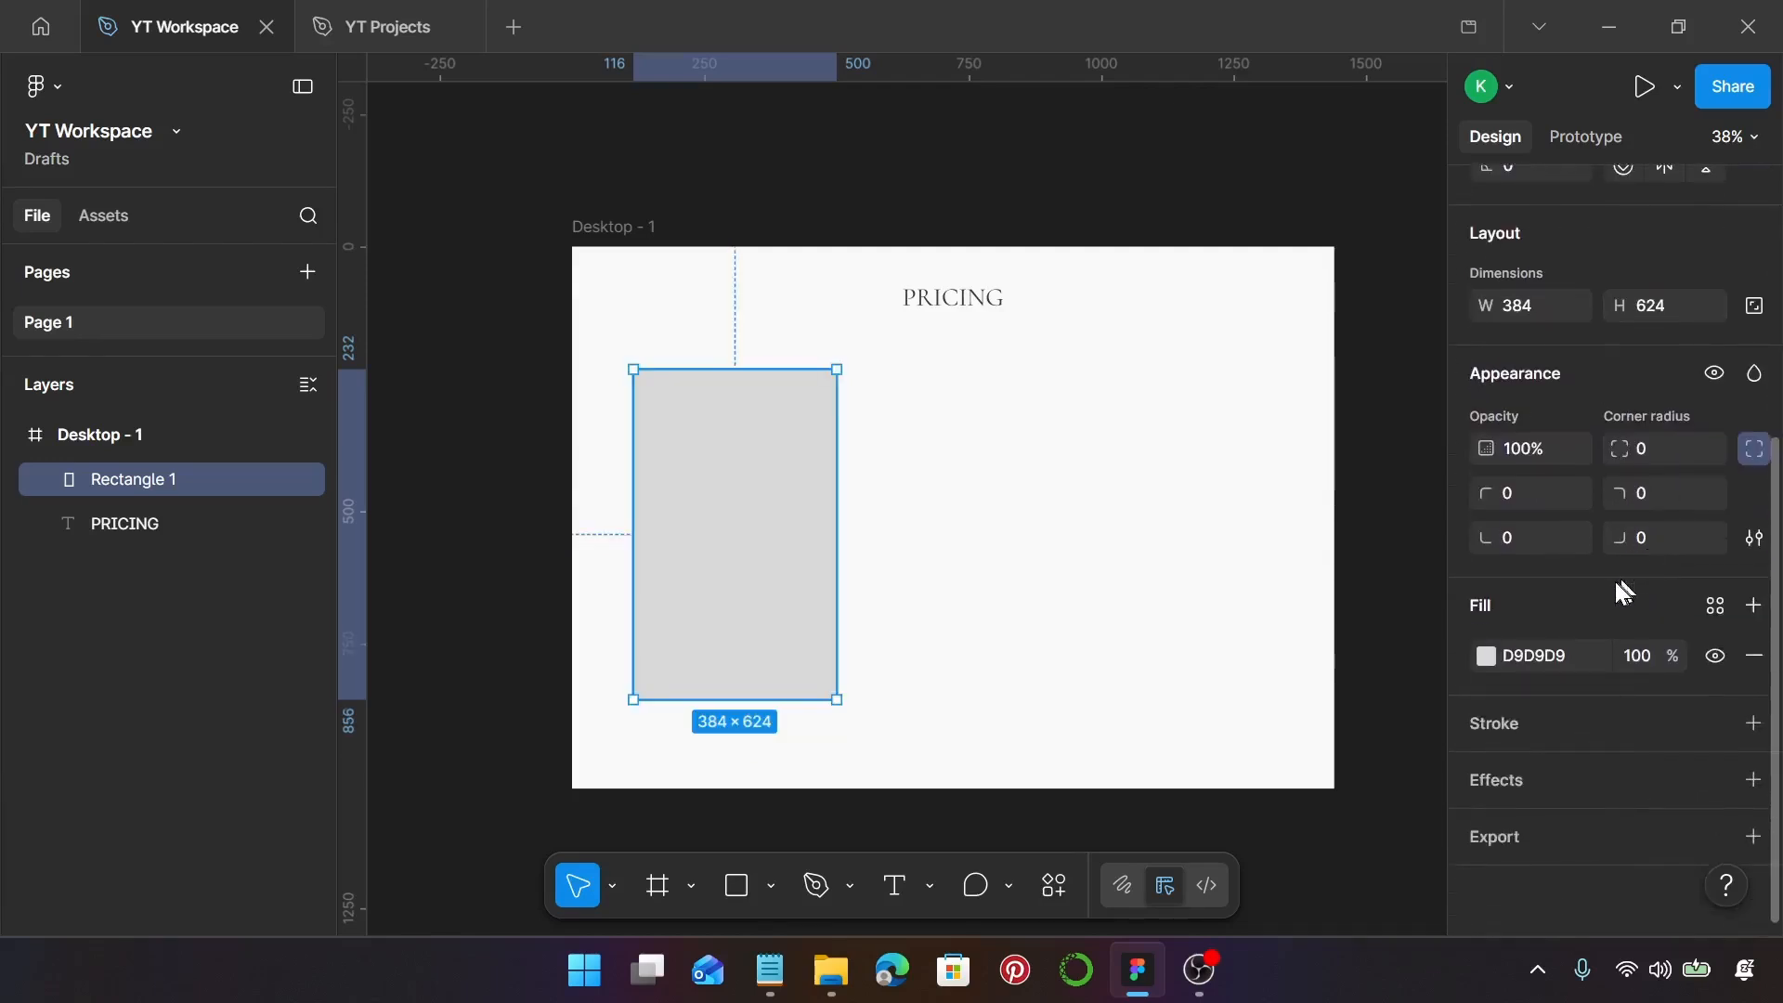
# Change the card rectangle's fill colour to FFFFFF
pyautogui.click(1548, 657)
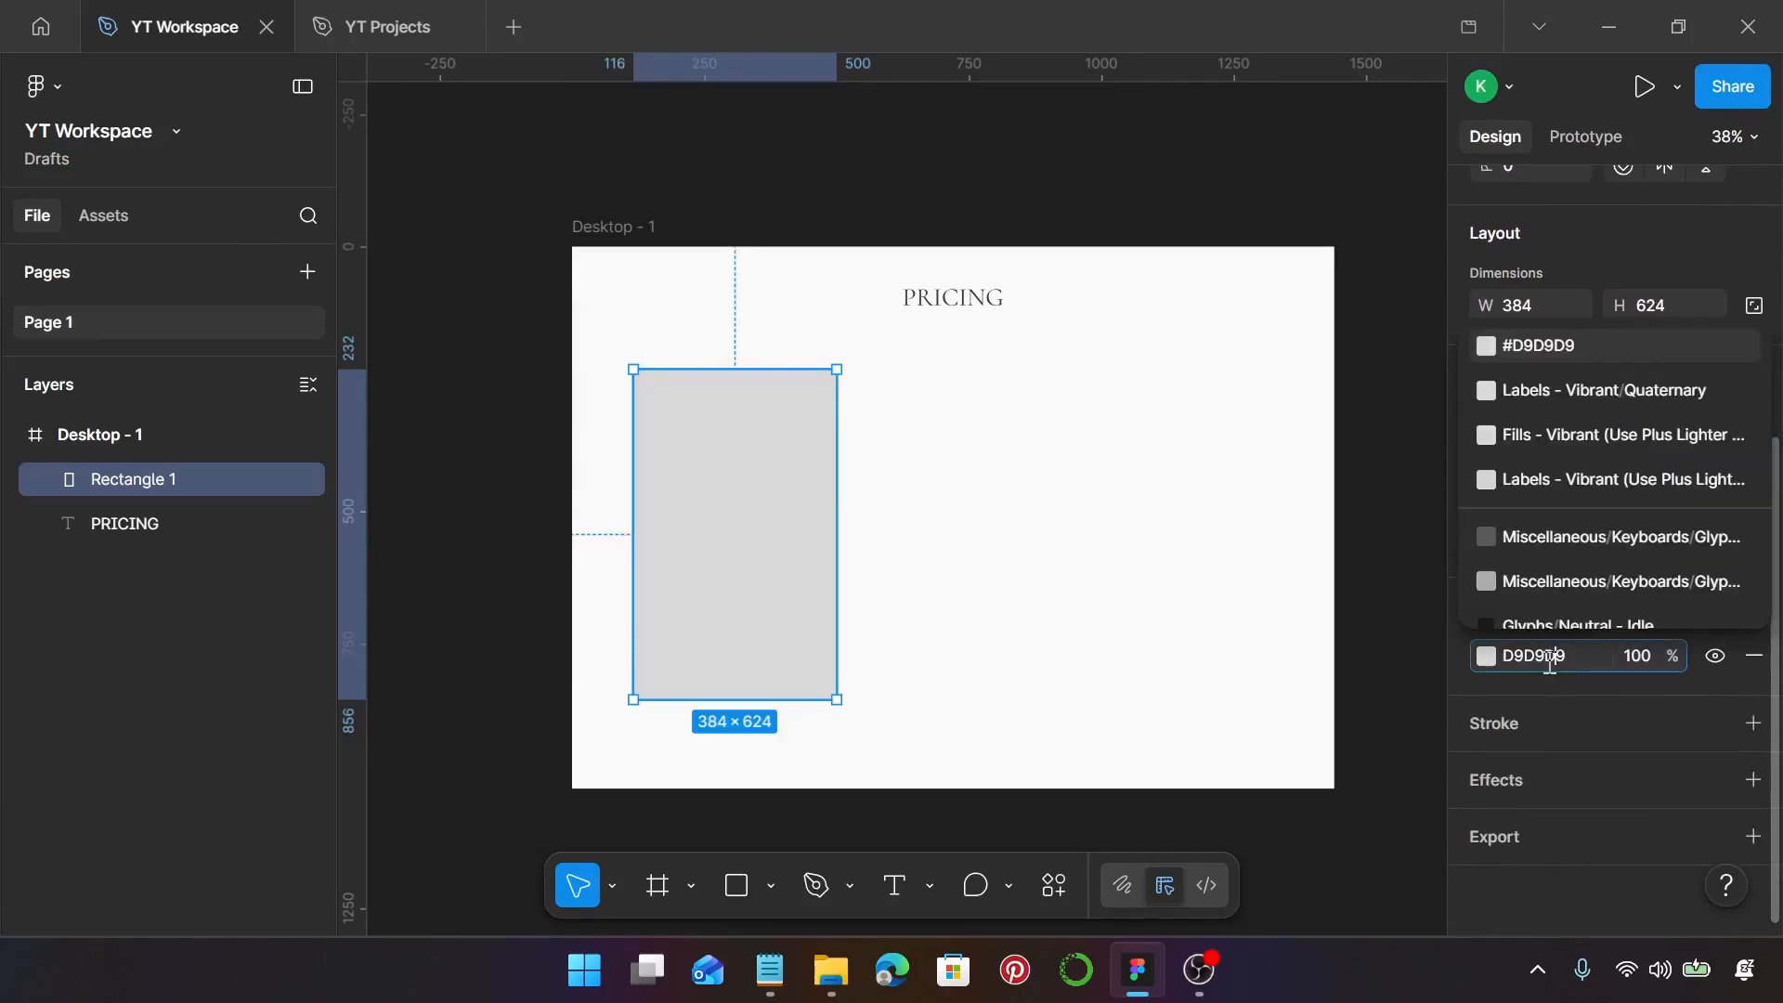
pyautogui.press('BackSpace')
pyautogui.press('BackSpace')
pyautogui.press('BackSpace')
pyautogui.press('BackSpace')
pyautogui.press('BackSpace')
pyautogui.press('BackSpace')
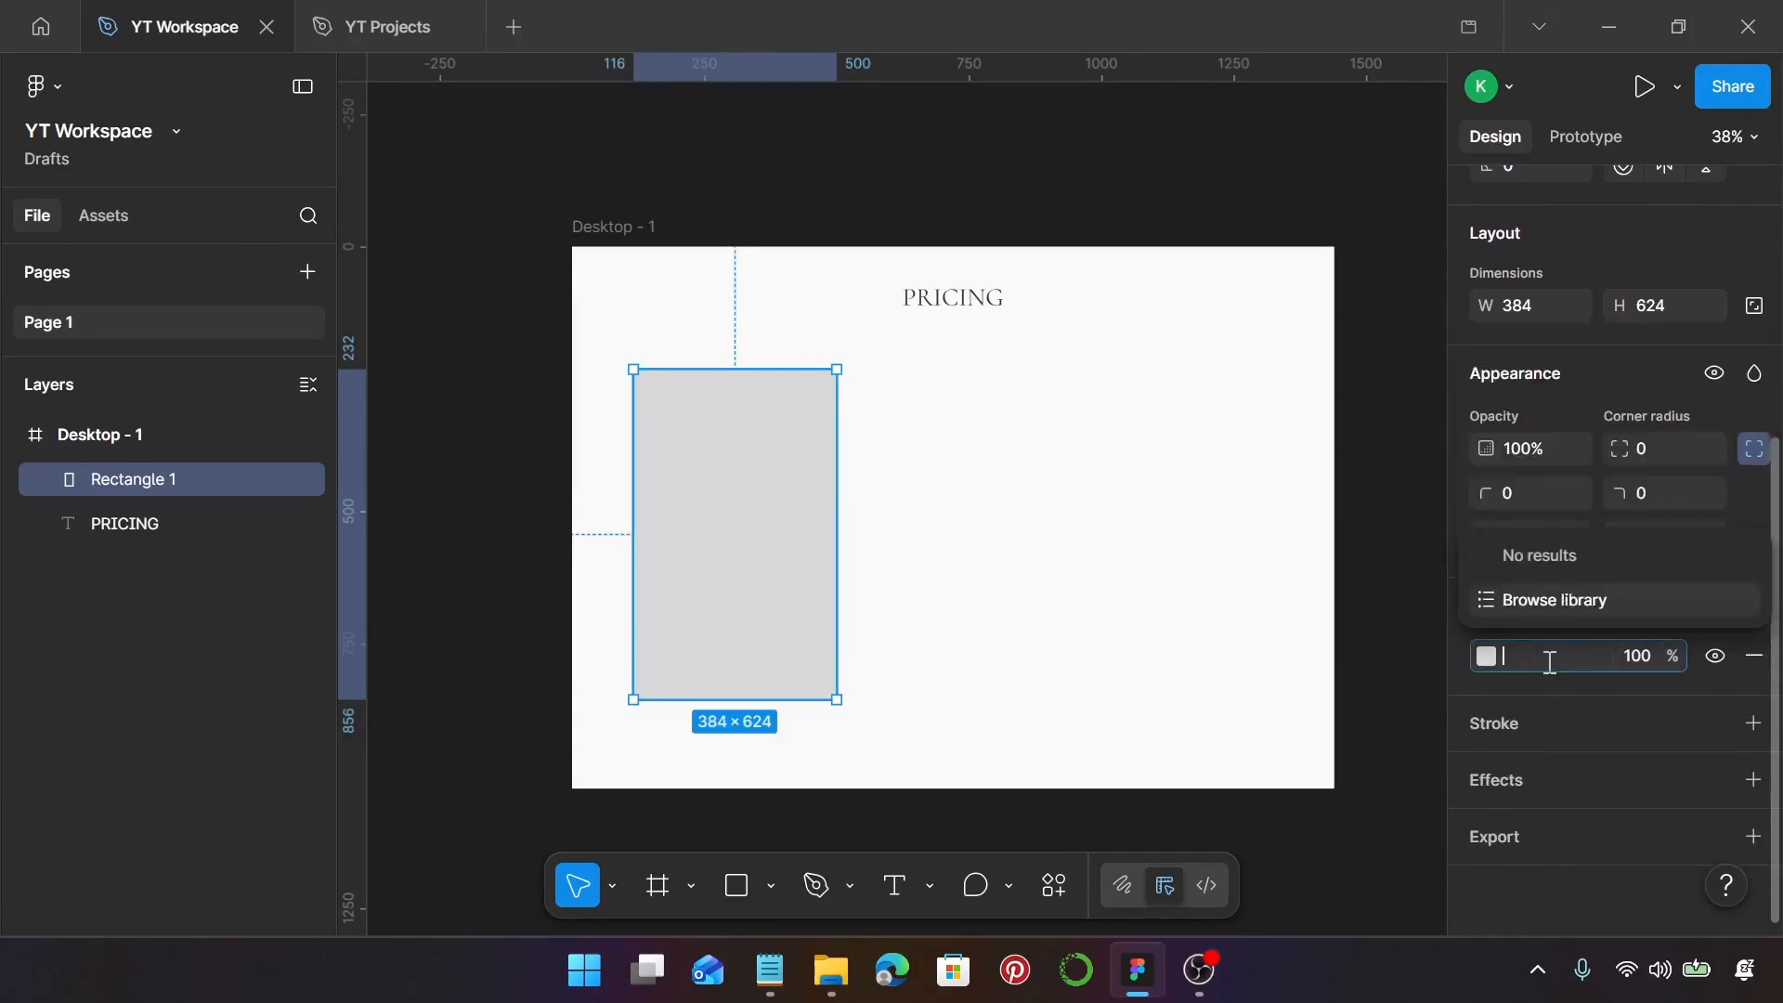
pyautogui.write('ffffff')
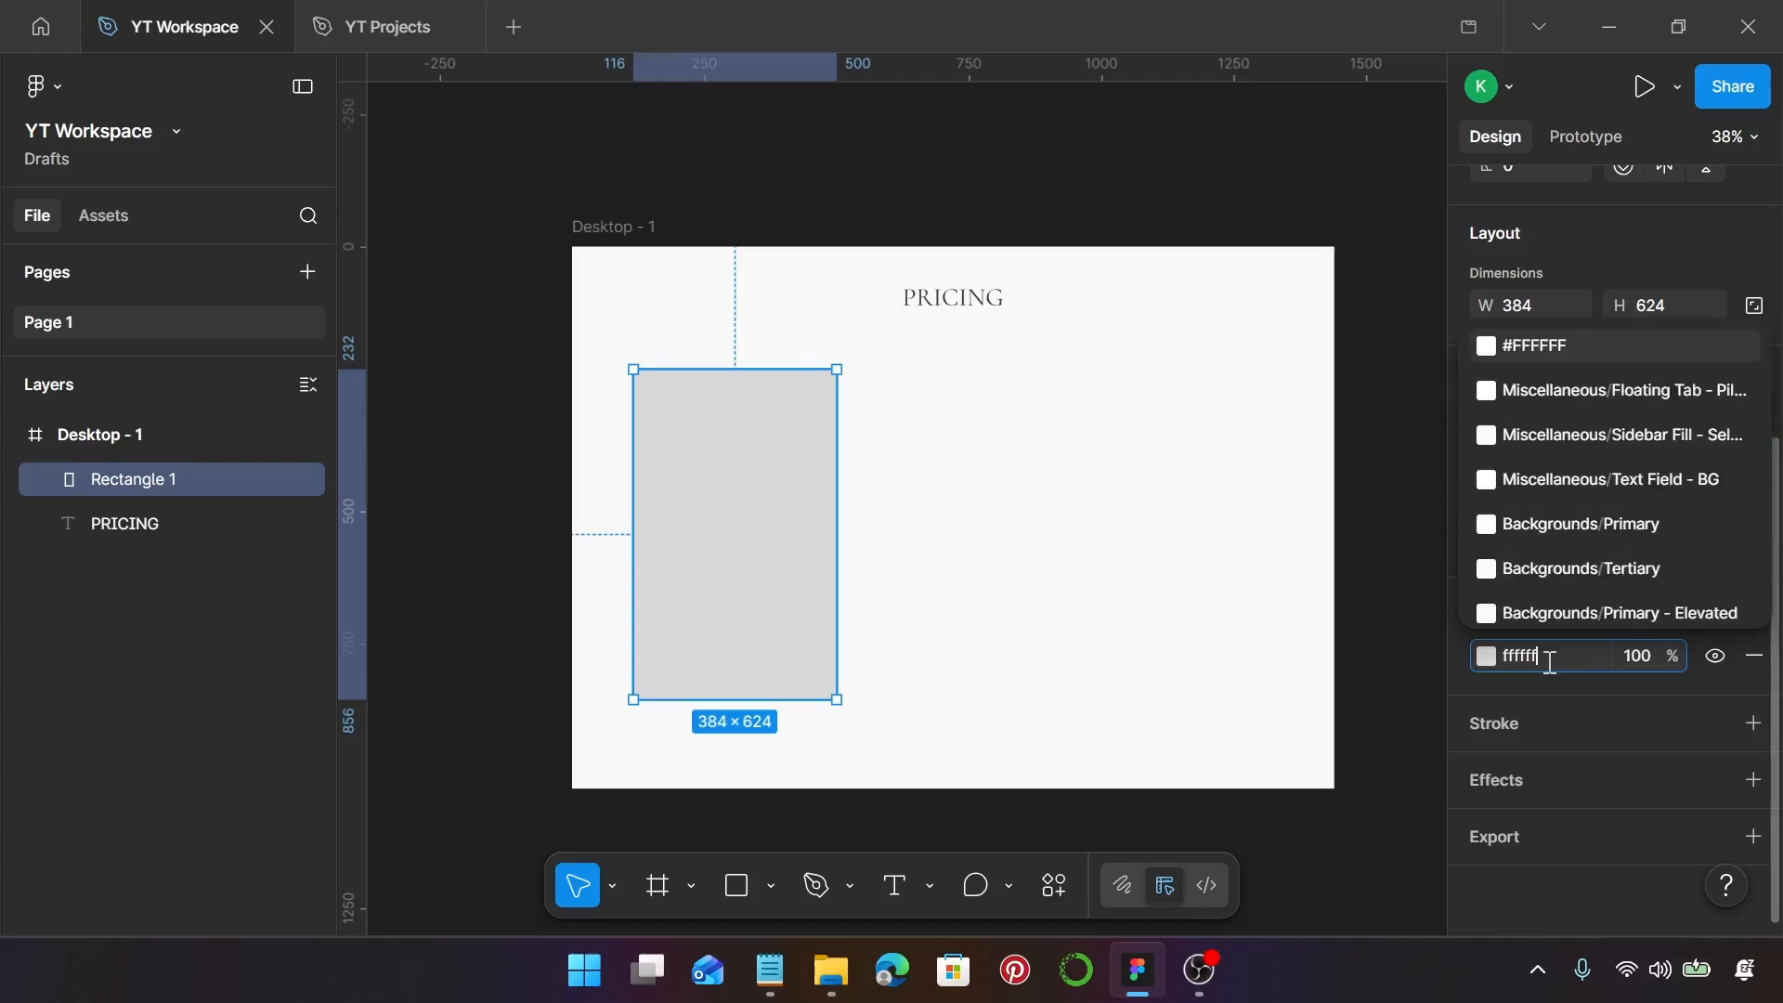
pyautogui.press('Return')
pyautogui.click(1546, 657)
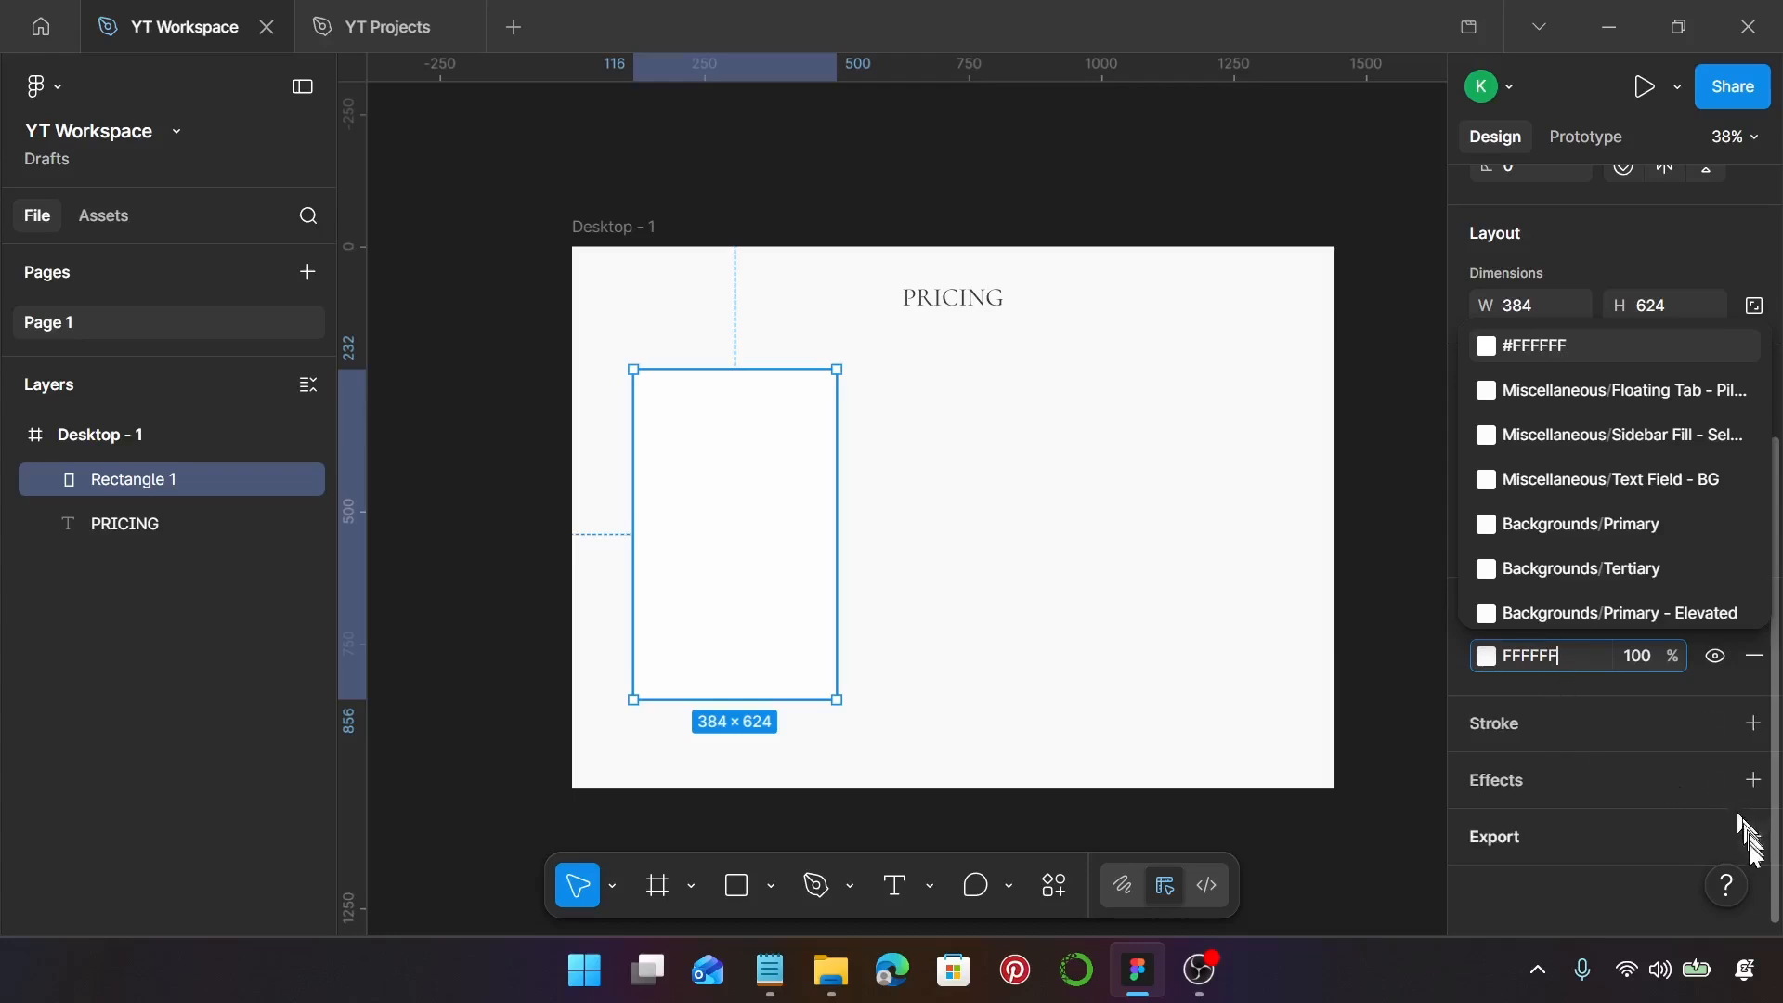
# Add a drop shadow effect with its default settings to the white card rectangle
pyautogui.click(1759, 791)
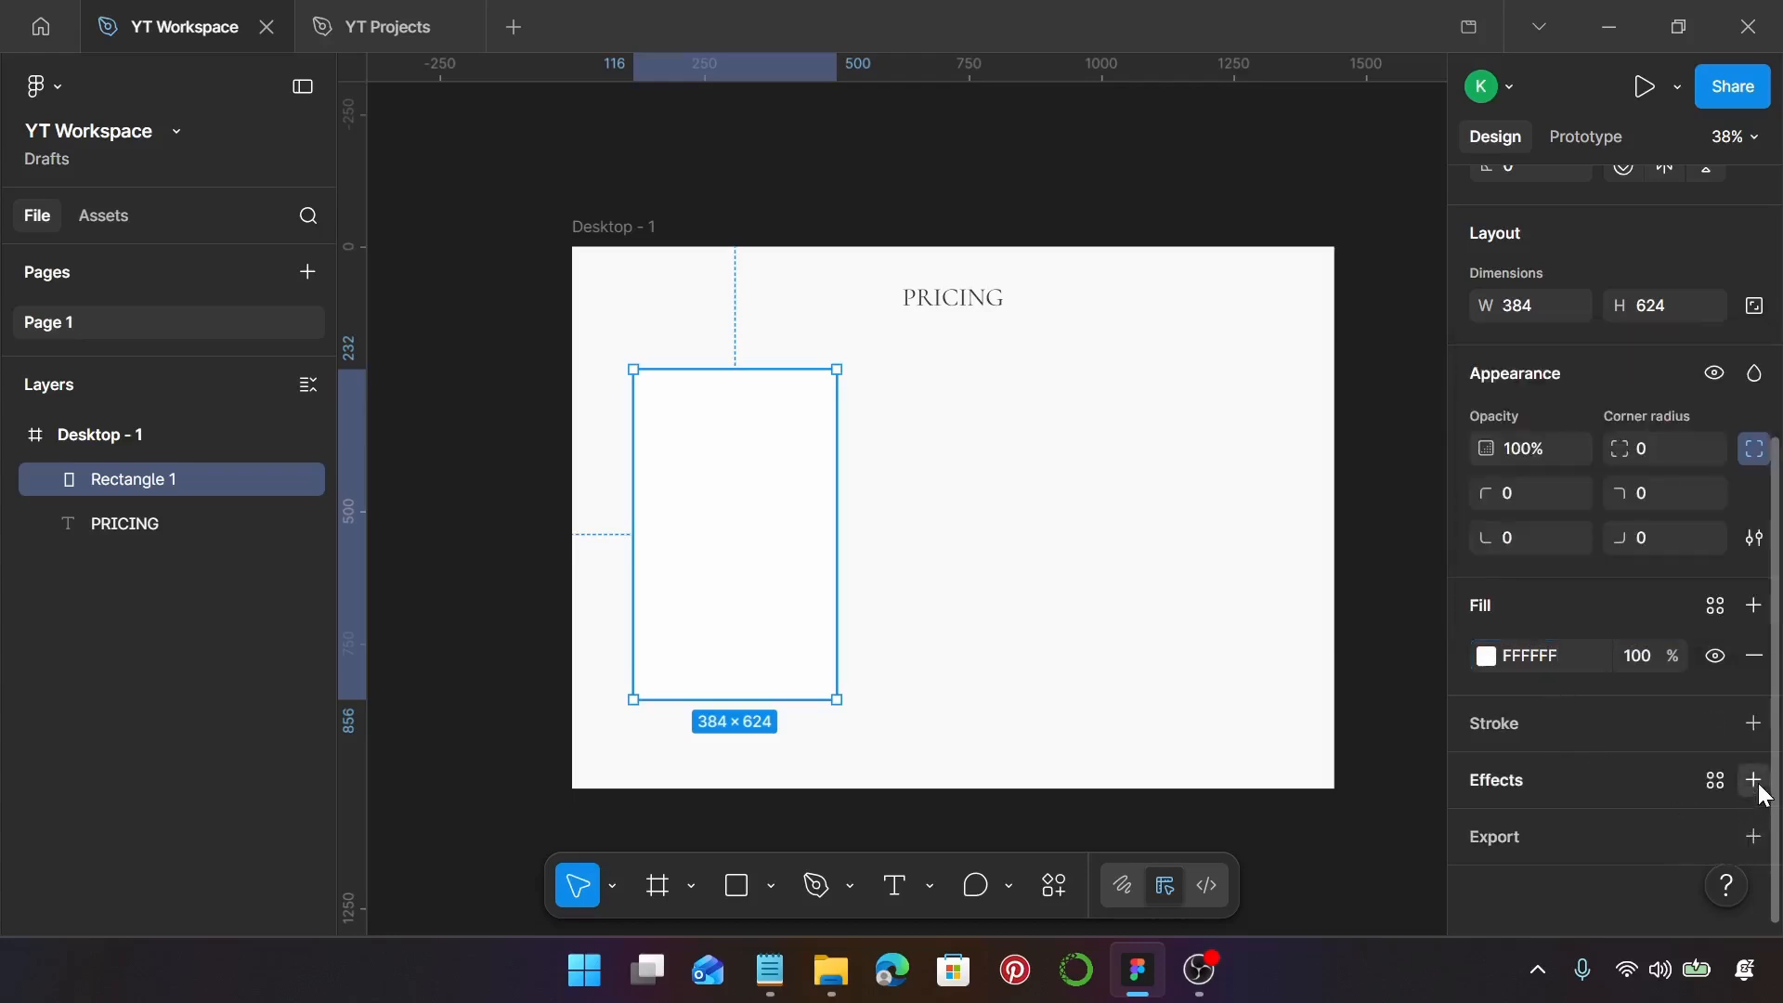
pyautogui.click(1757, 782)
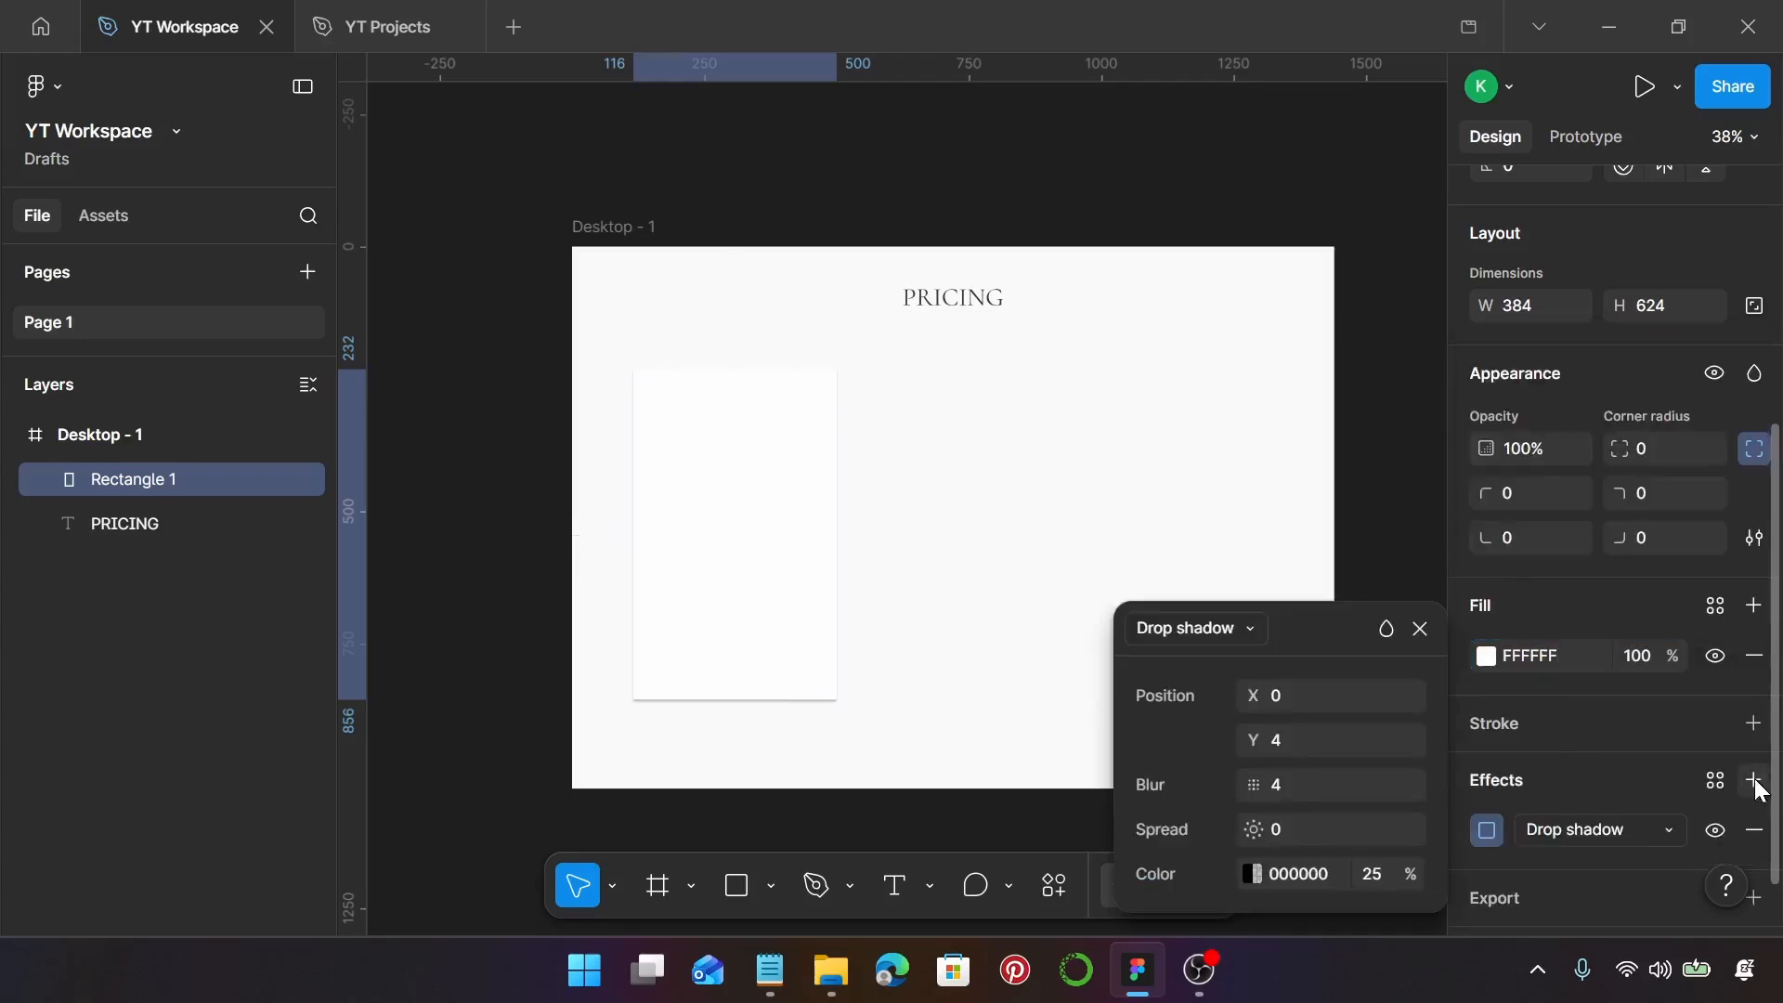
pyautogui.click(1419, 631)
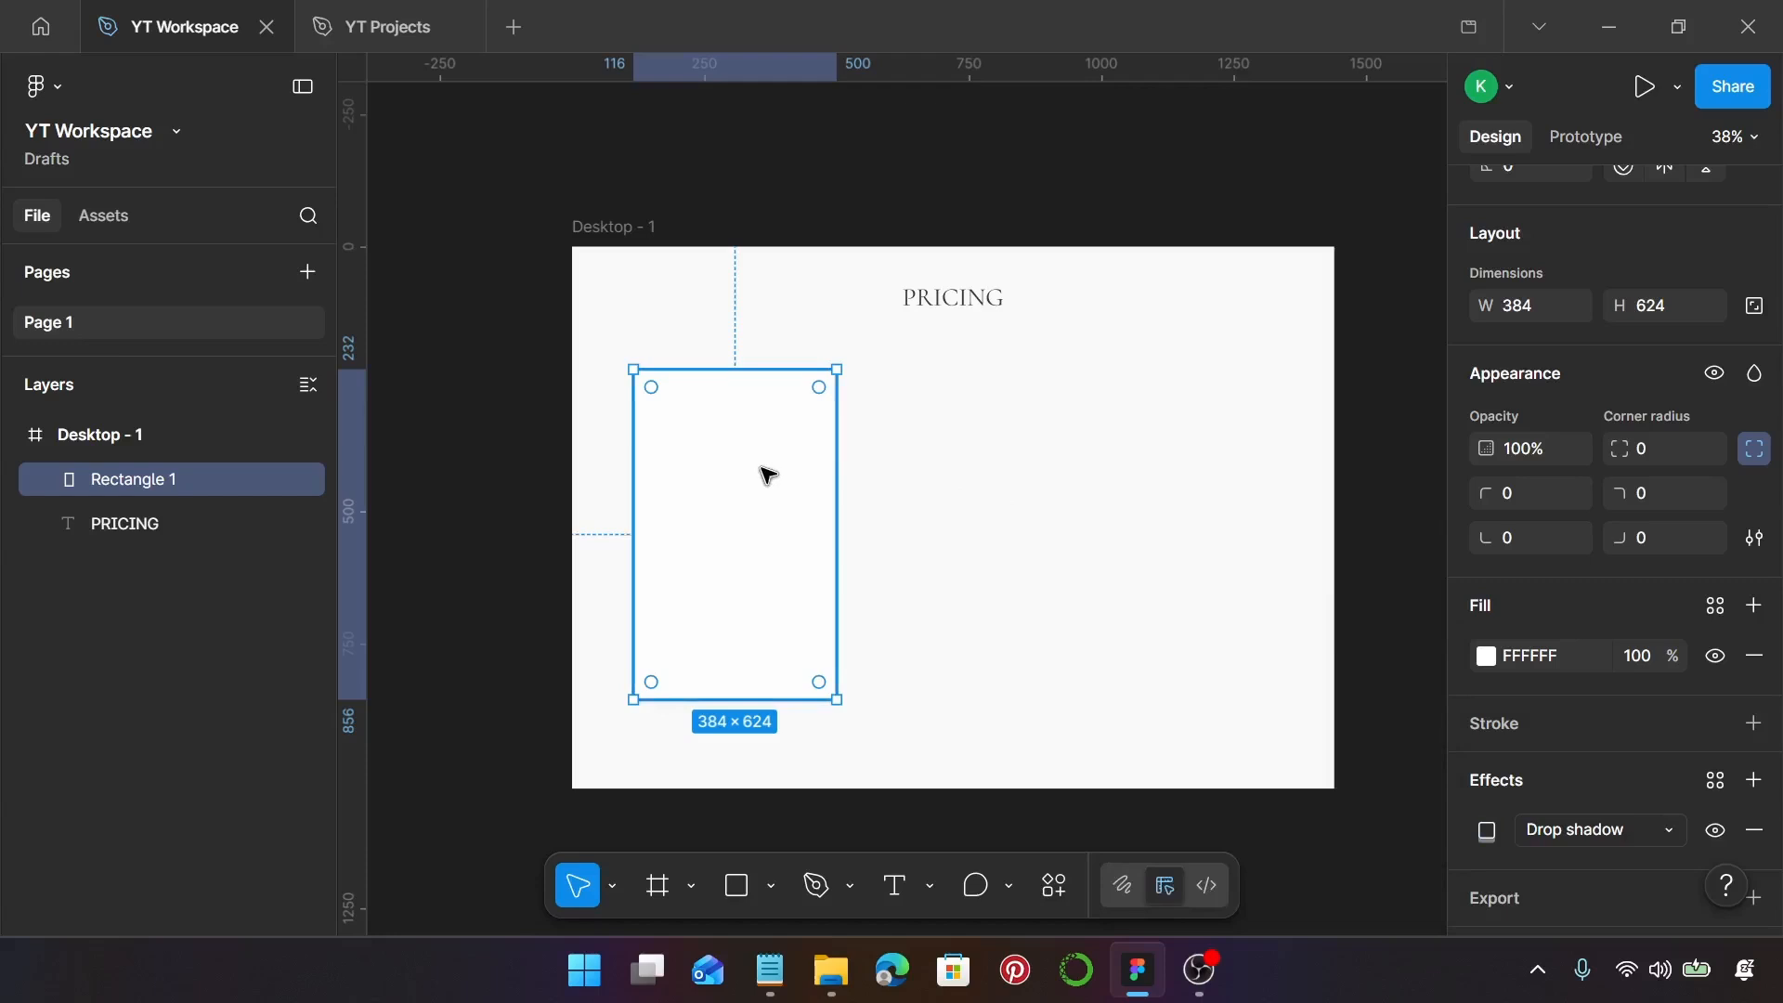
# Draw a second rectangle inside the white card and size it to 368 × 606
pyautogui.press('r')
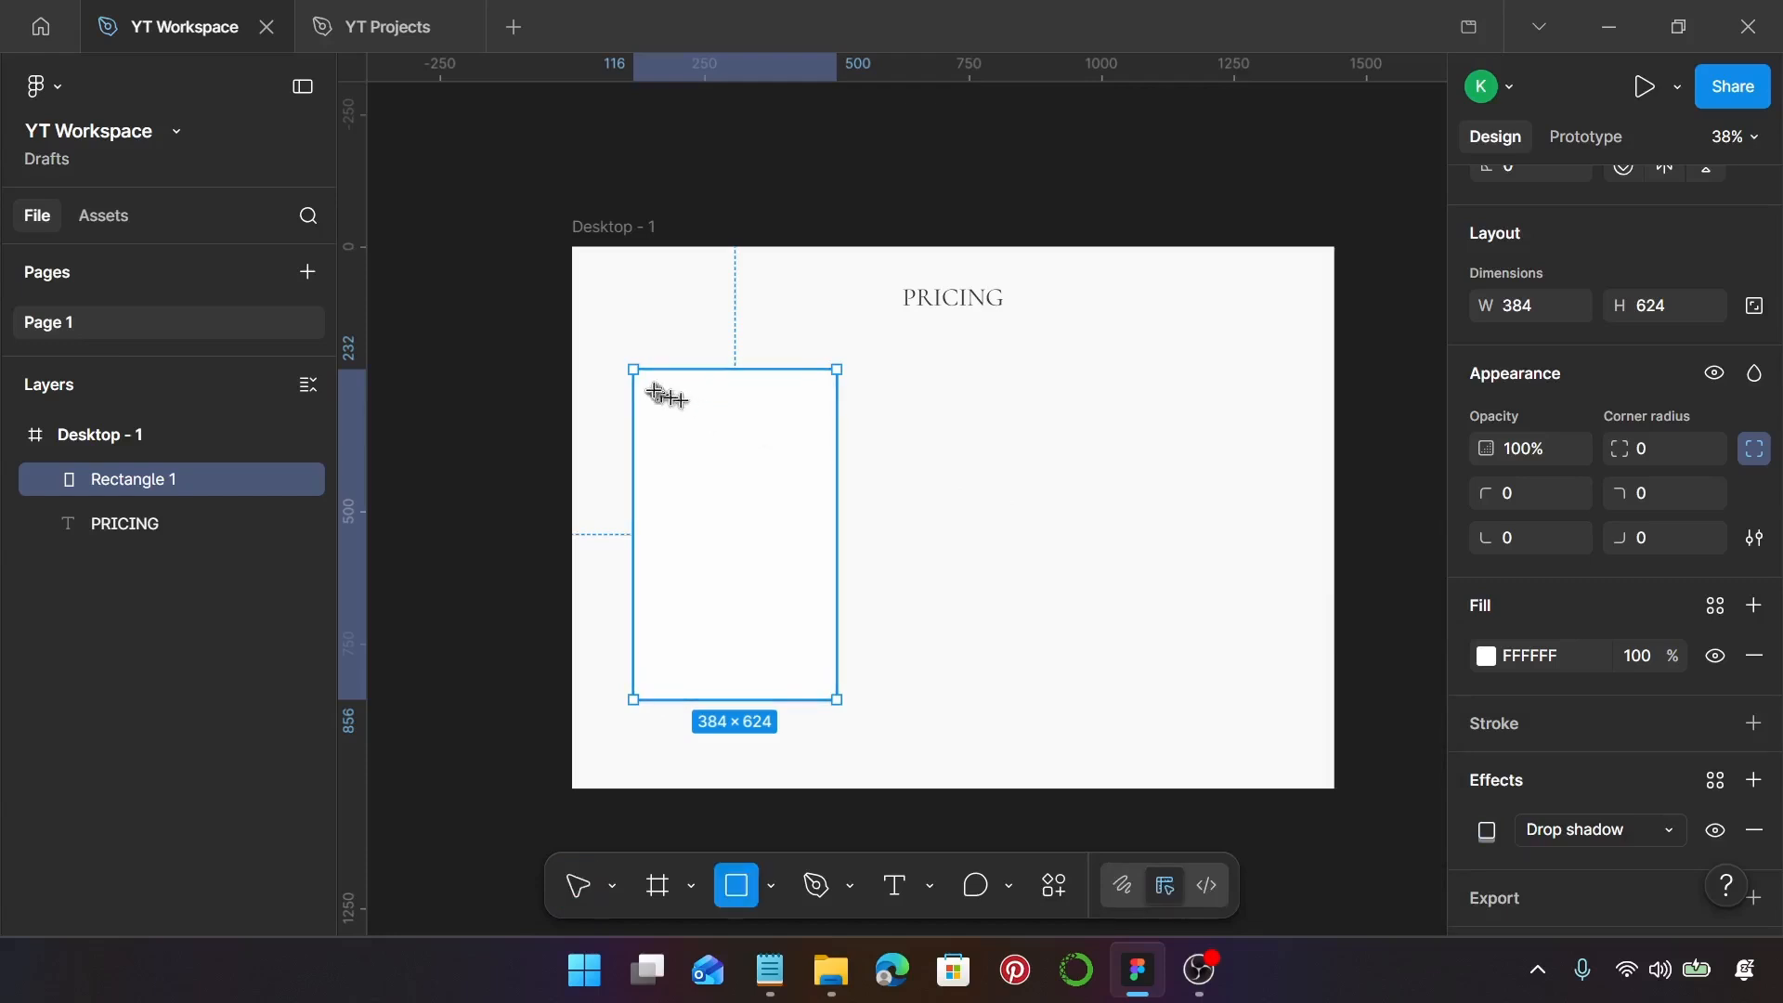
pyautogui.moveTo(641, 380); pyautogui.dragTo(828, 689)
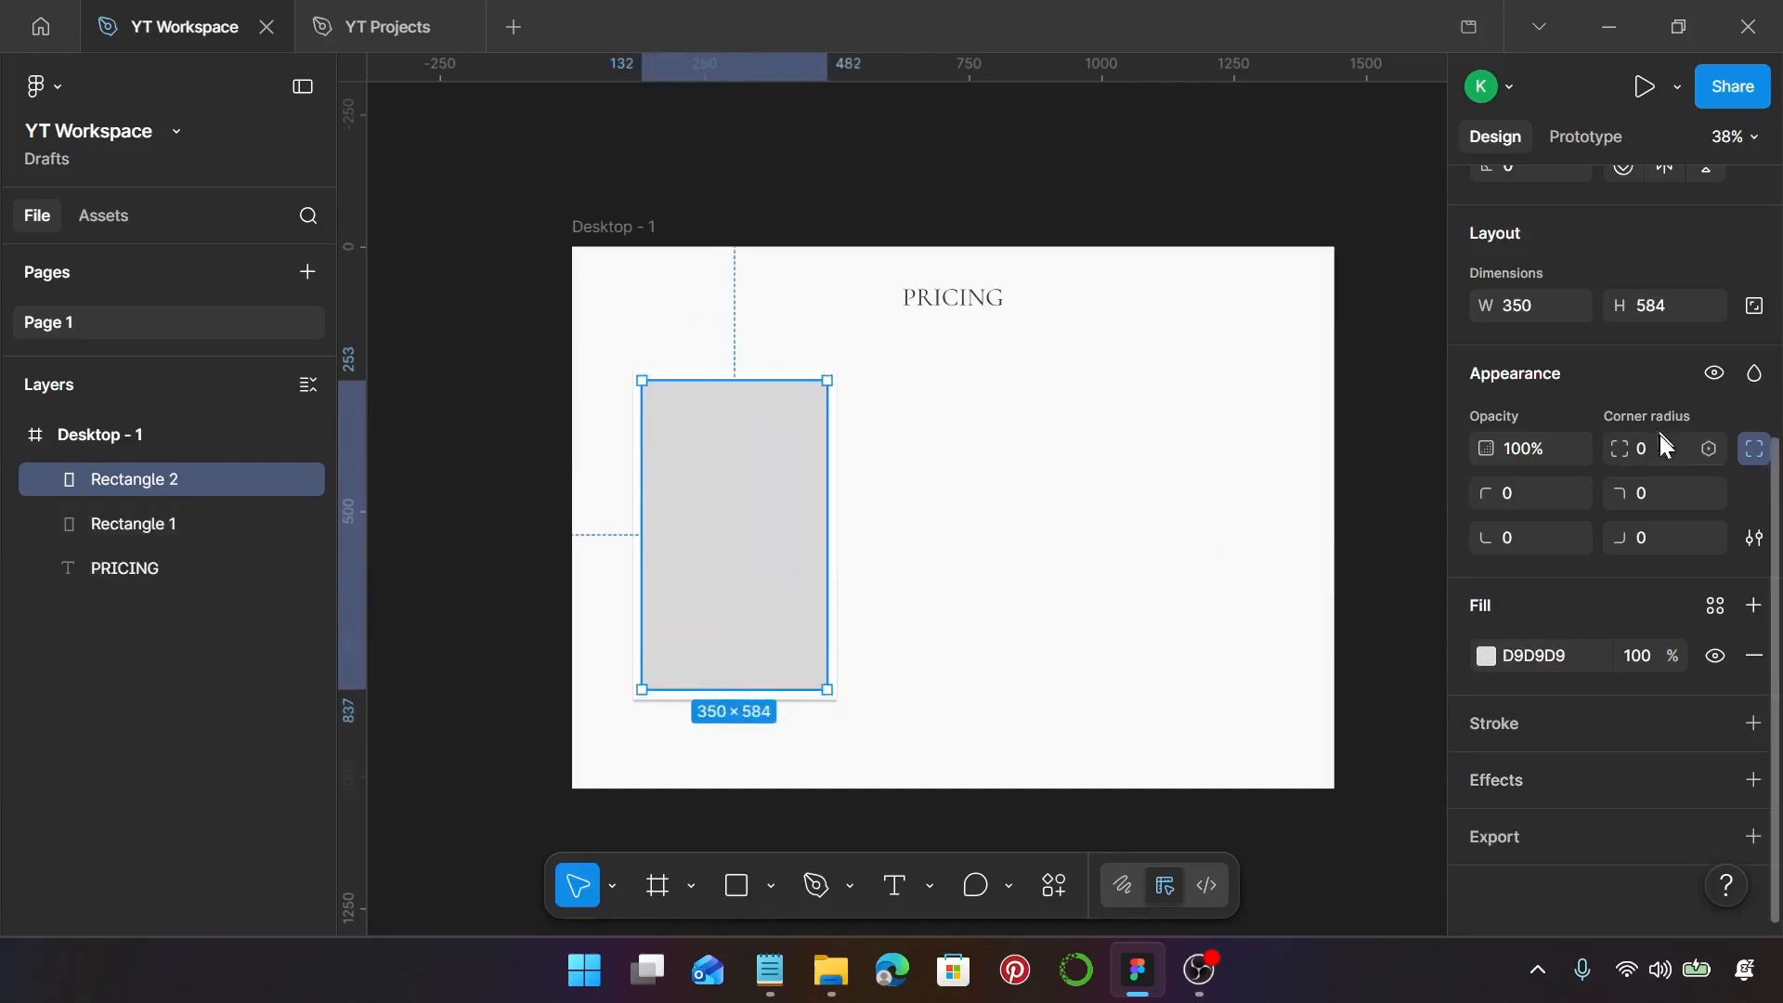
pyautogui.scroll(3, 1660, 434)
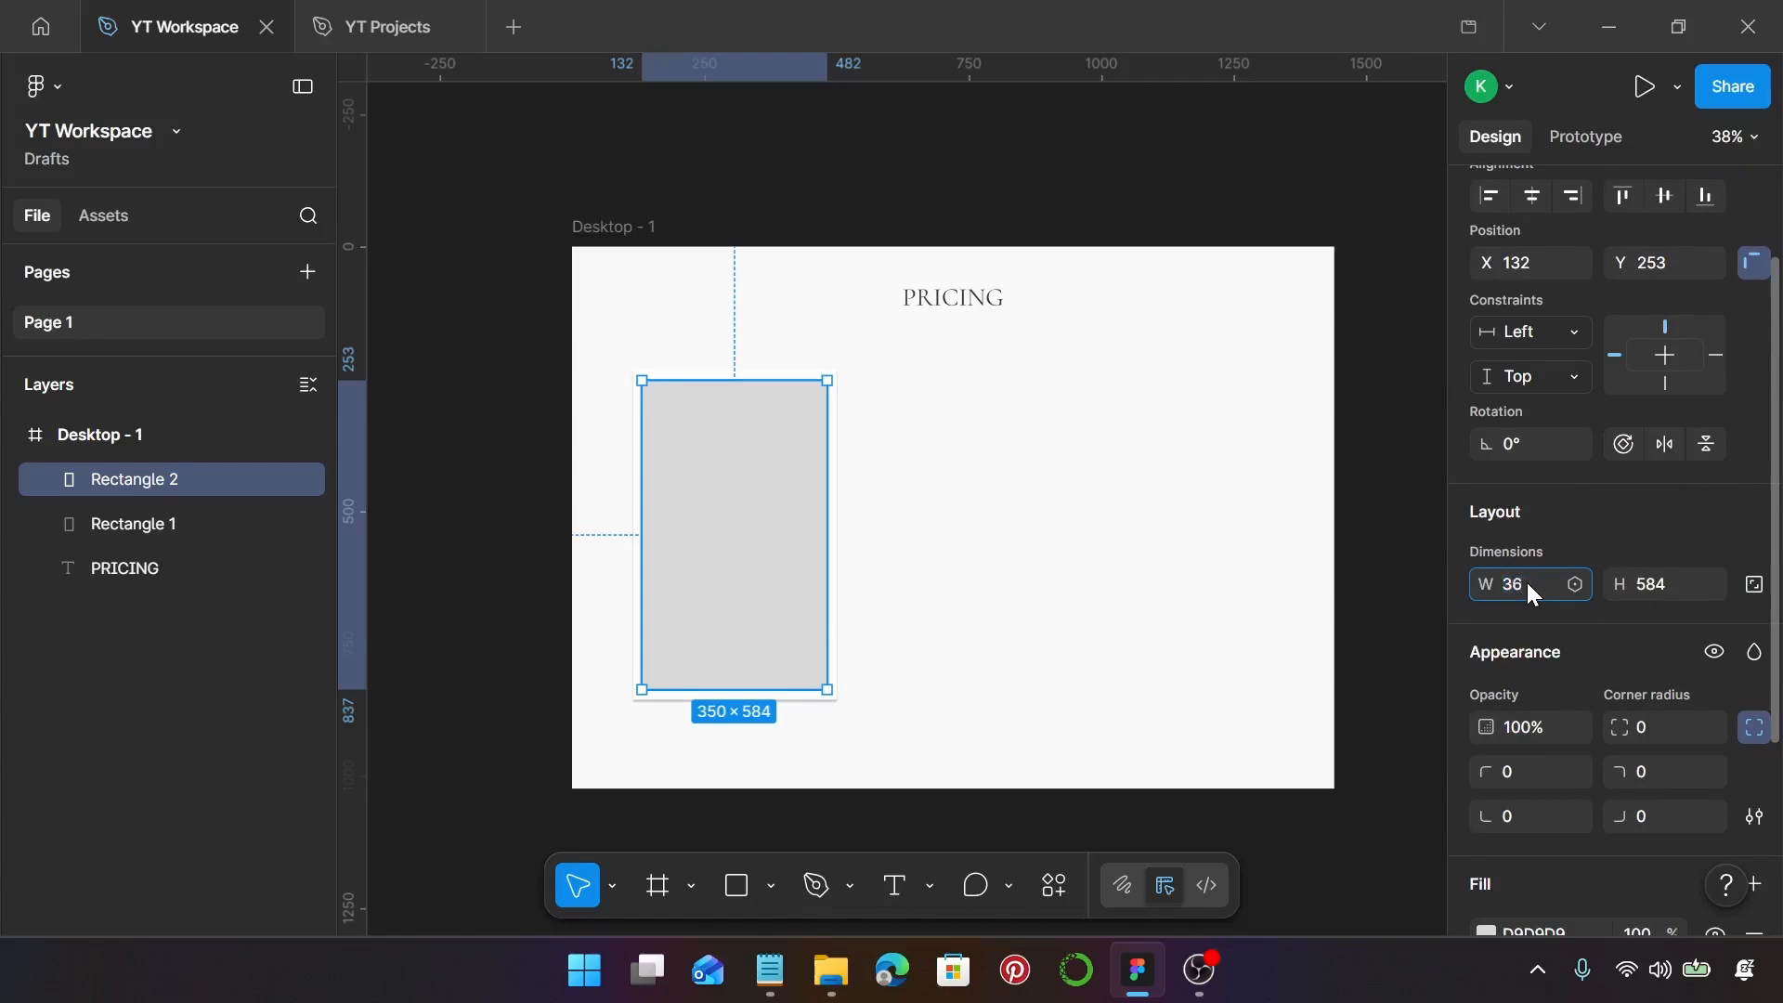
pyautogui.press('Return')
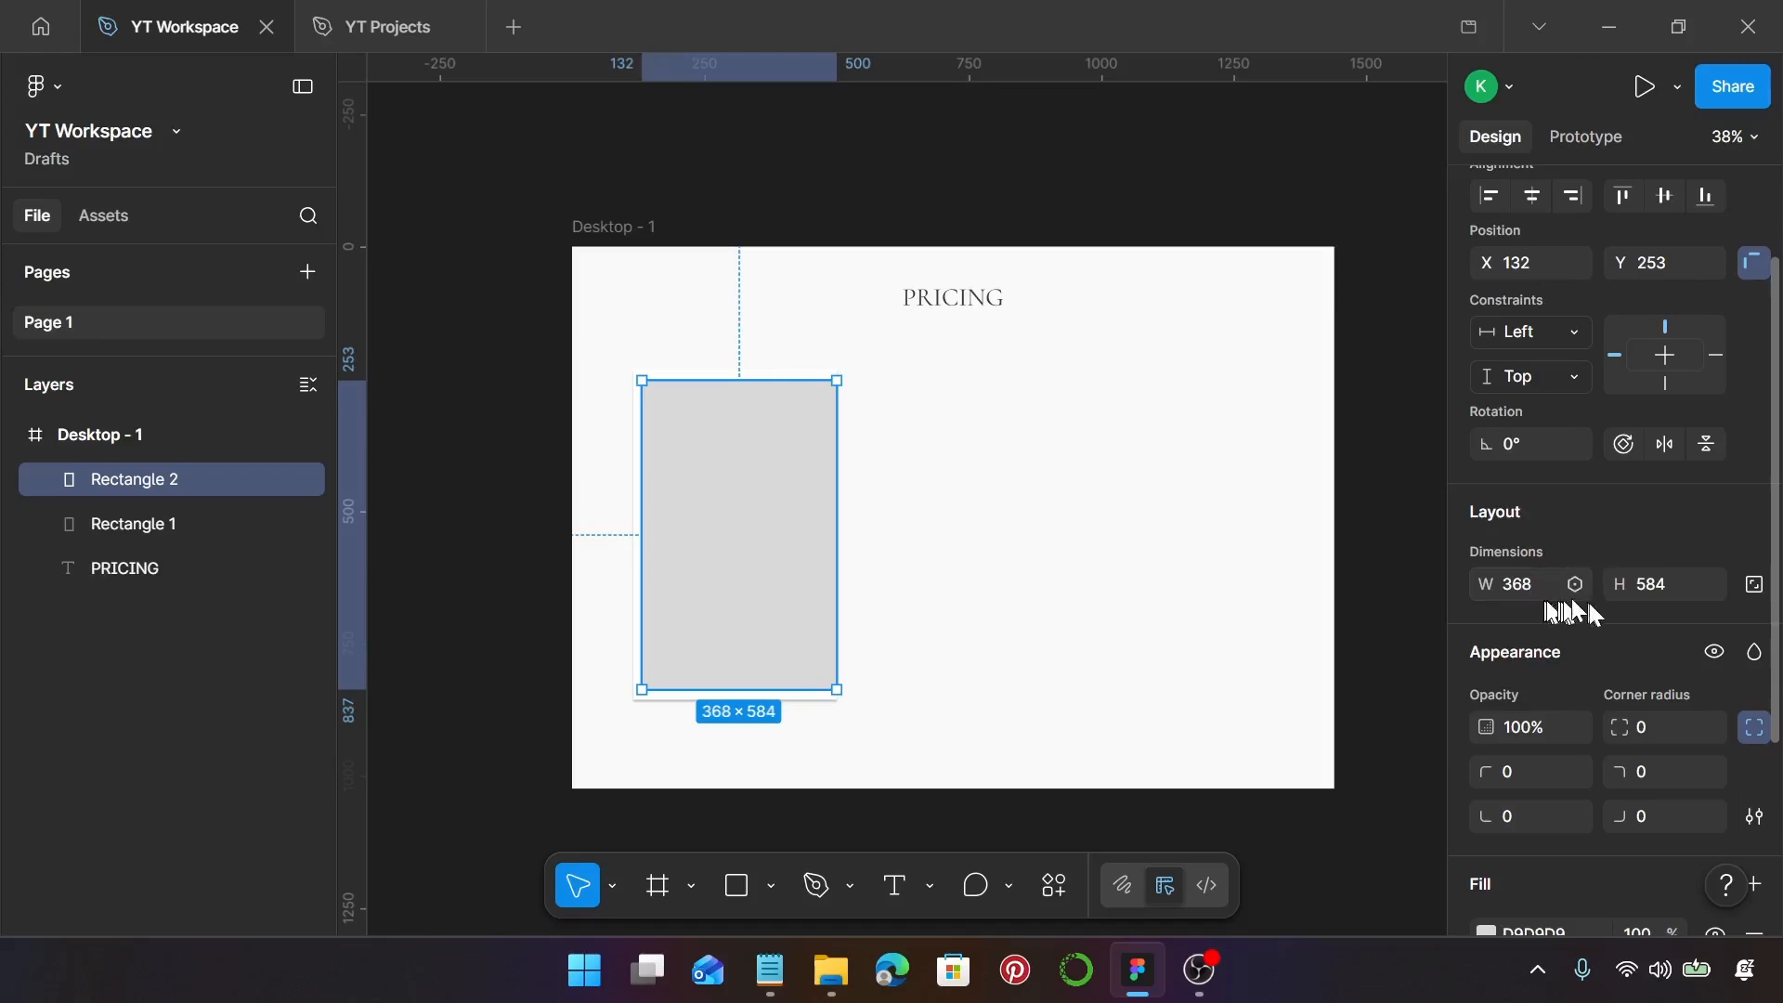
pyautogui.click(1662, 587)
pyautogui.write('606')
pyautogui.press('Return')
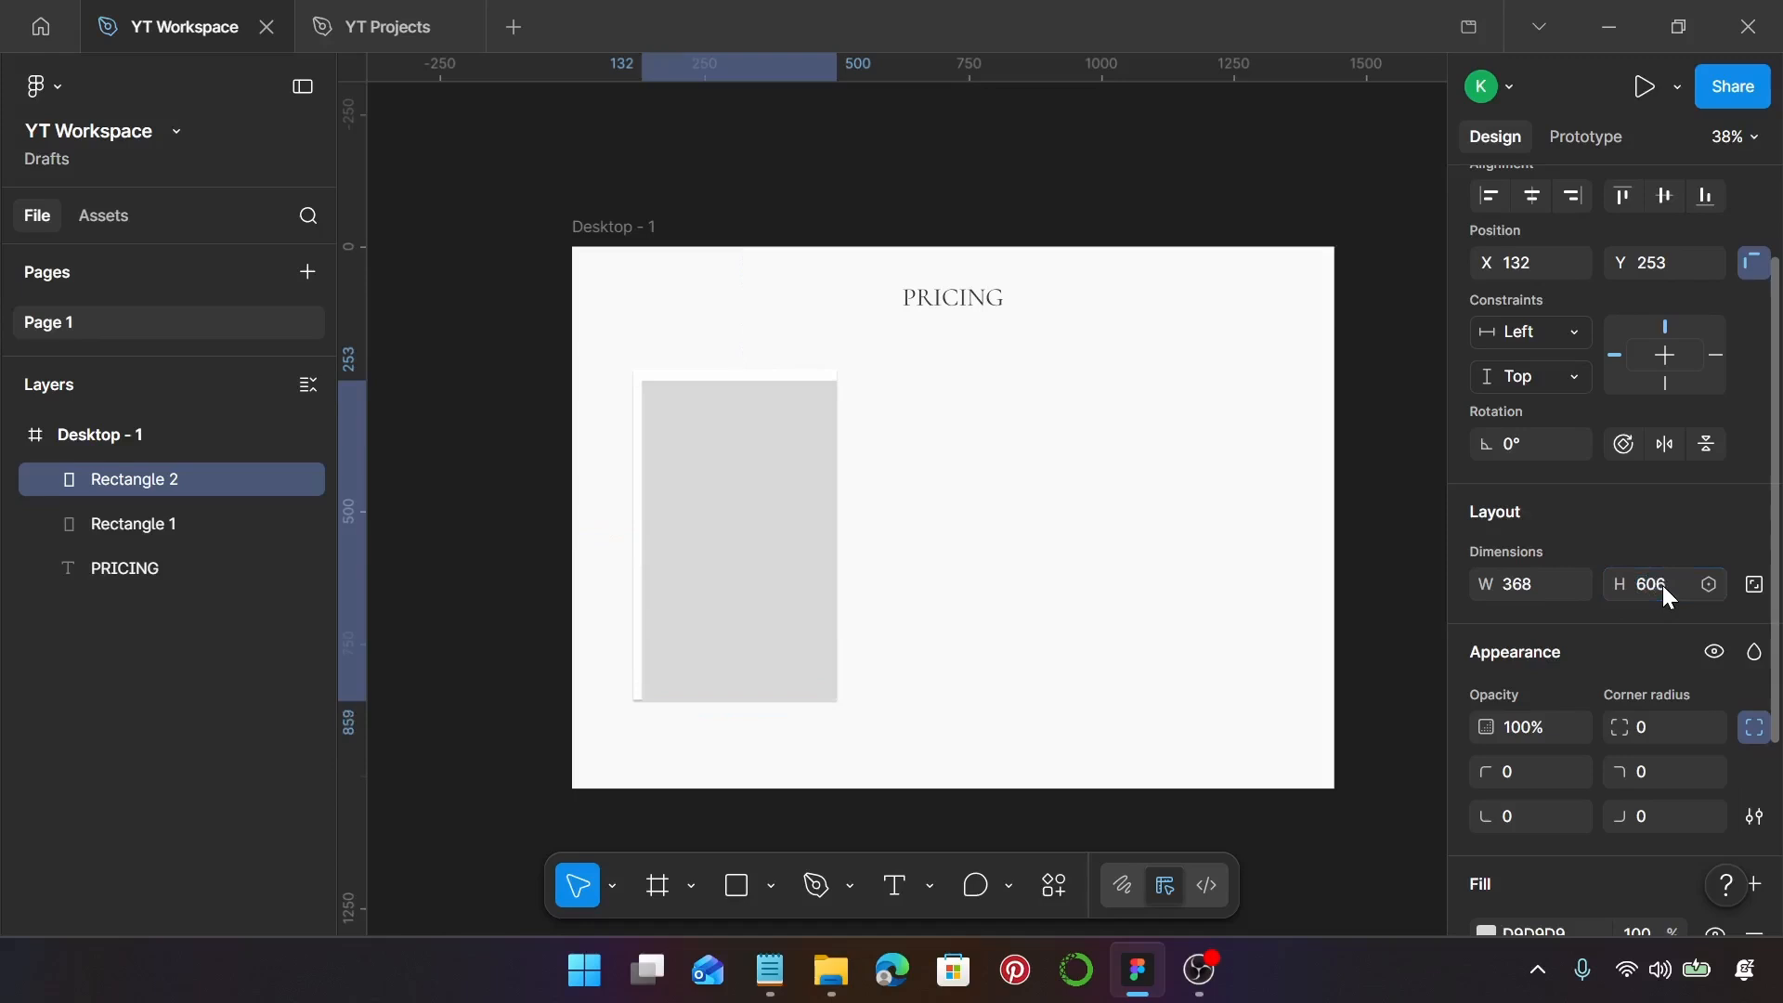
# Give the inner rectangle a 1 px inside stroke in BCC3CD and remove its fill
pyautogui.scroll(-3, 1593, 660)
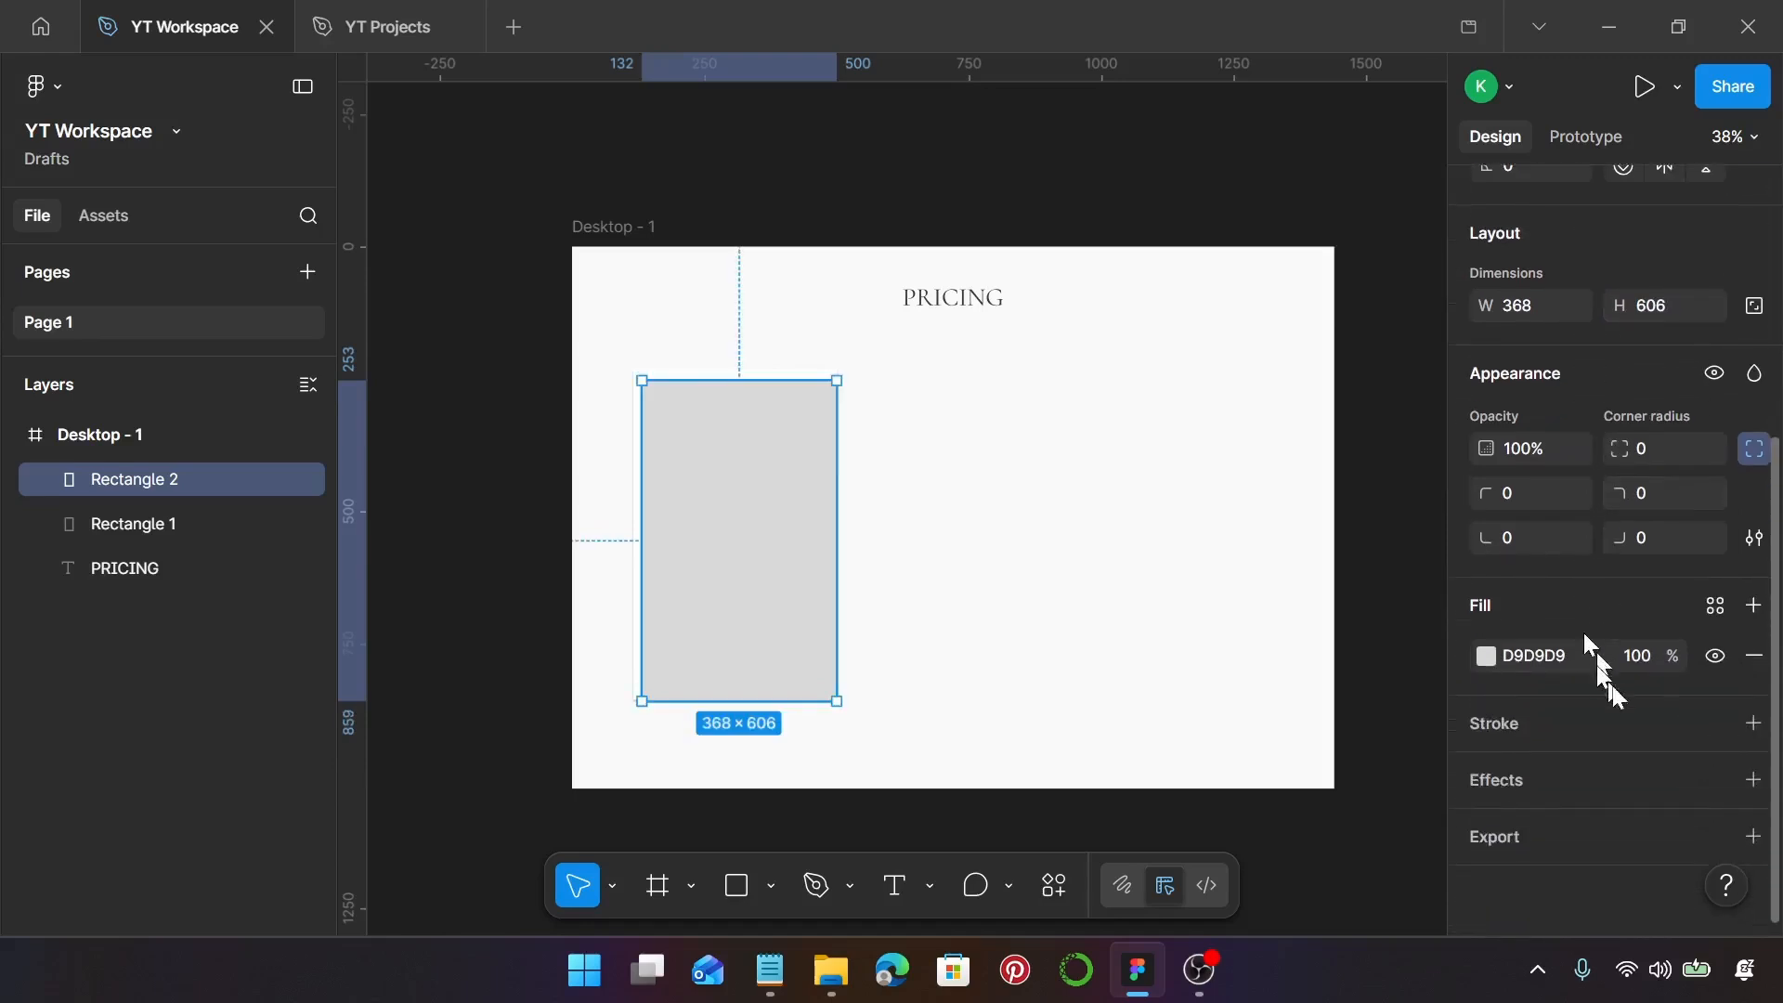
pyautogui.click(1753, 723)
pyautogui.click(1569, 774)
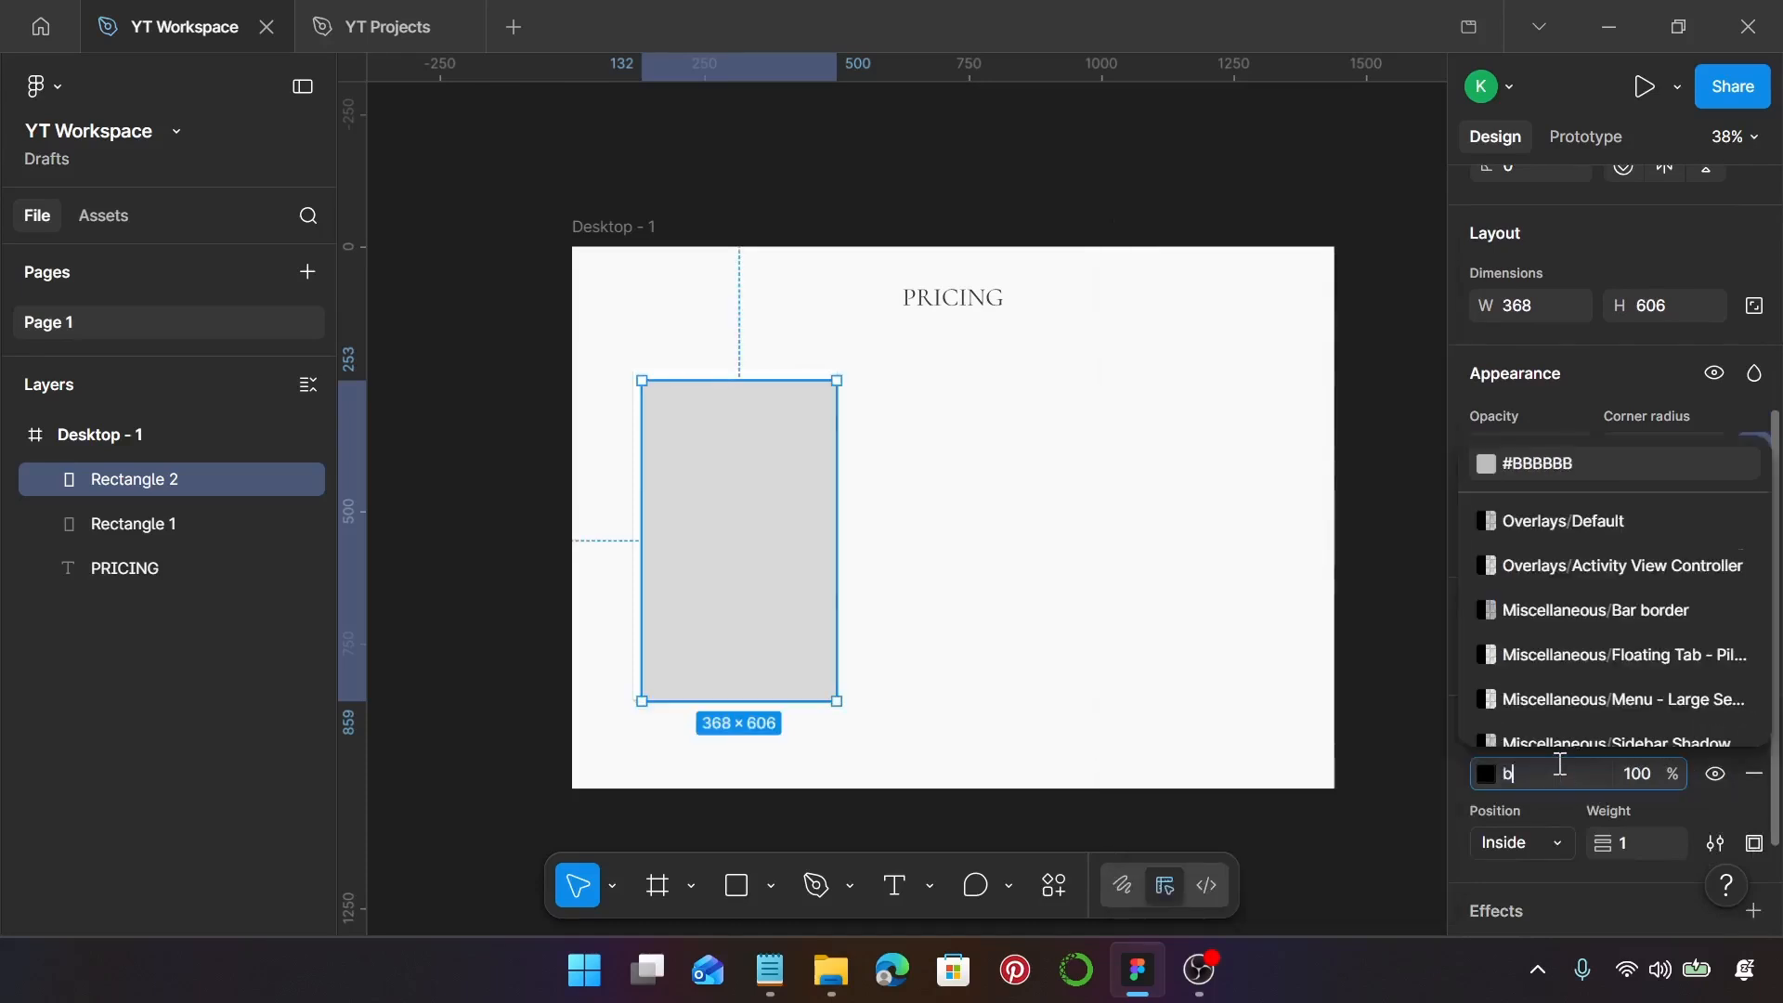
pyautogui.write('bcc')
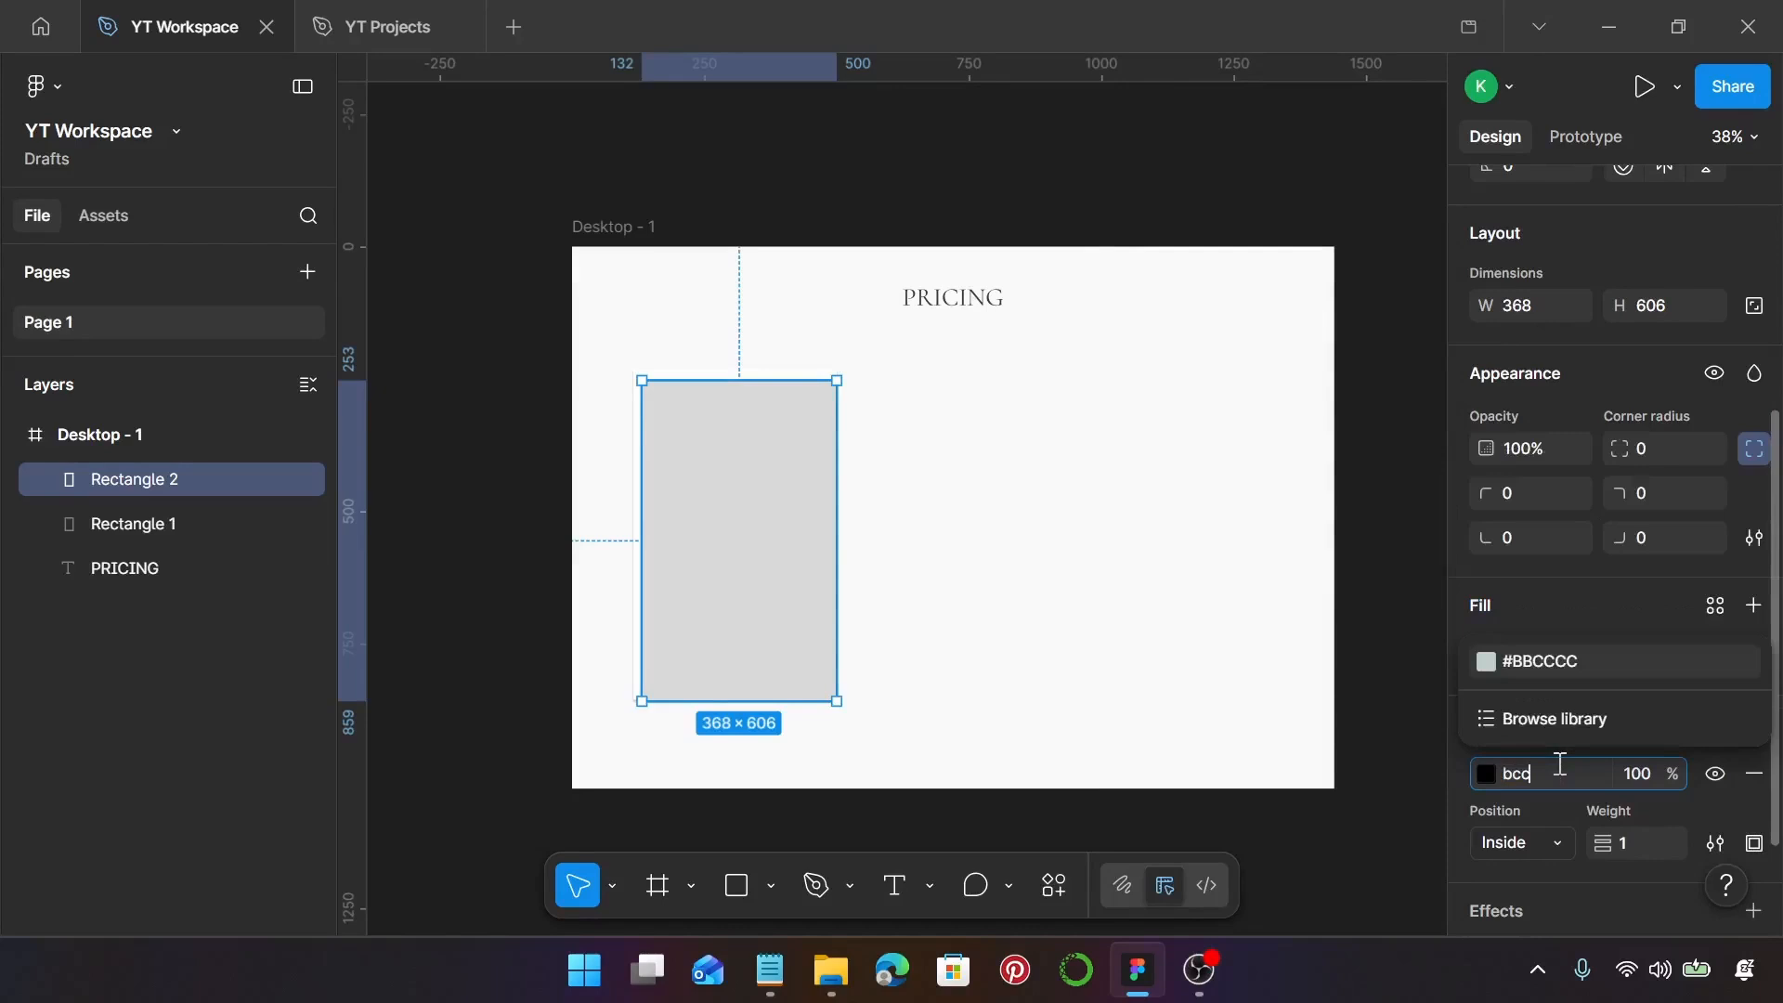
pyautogui.write('3cd')
pyautogui.press('Return')
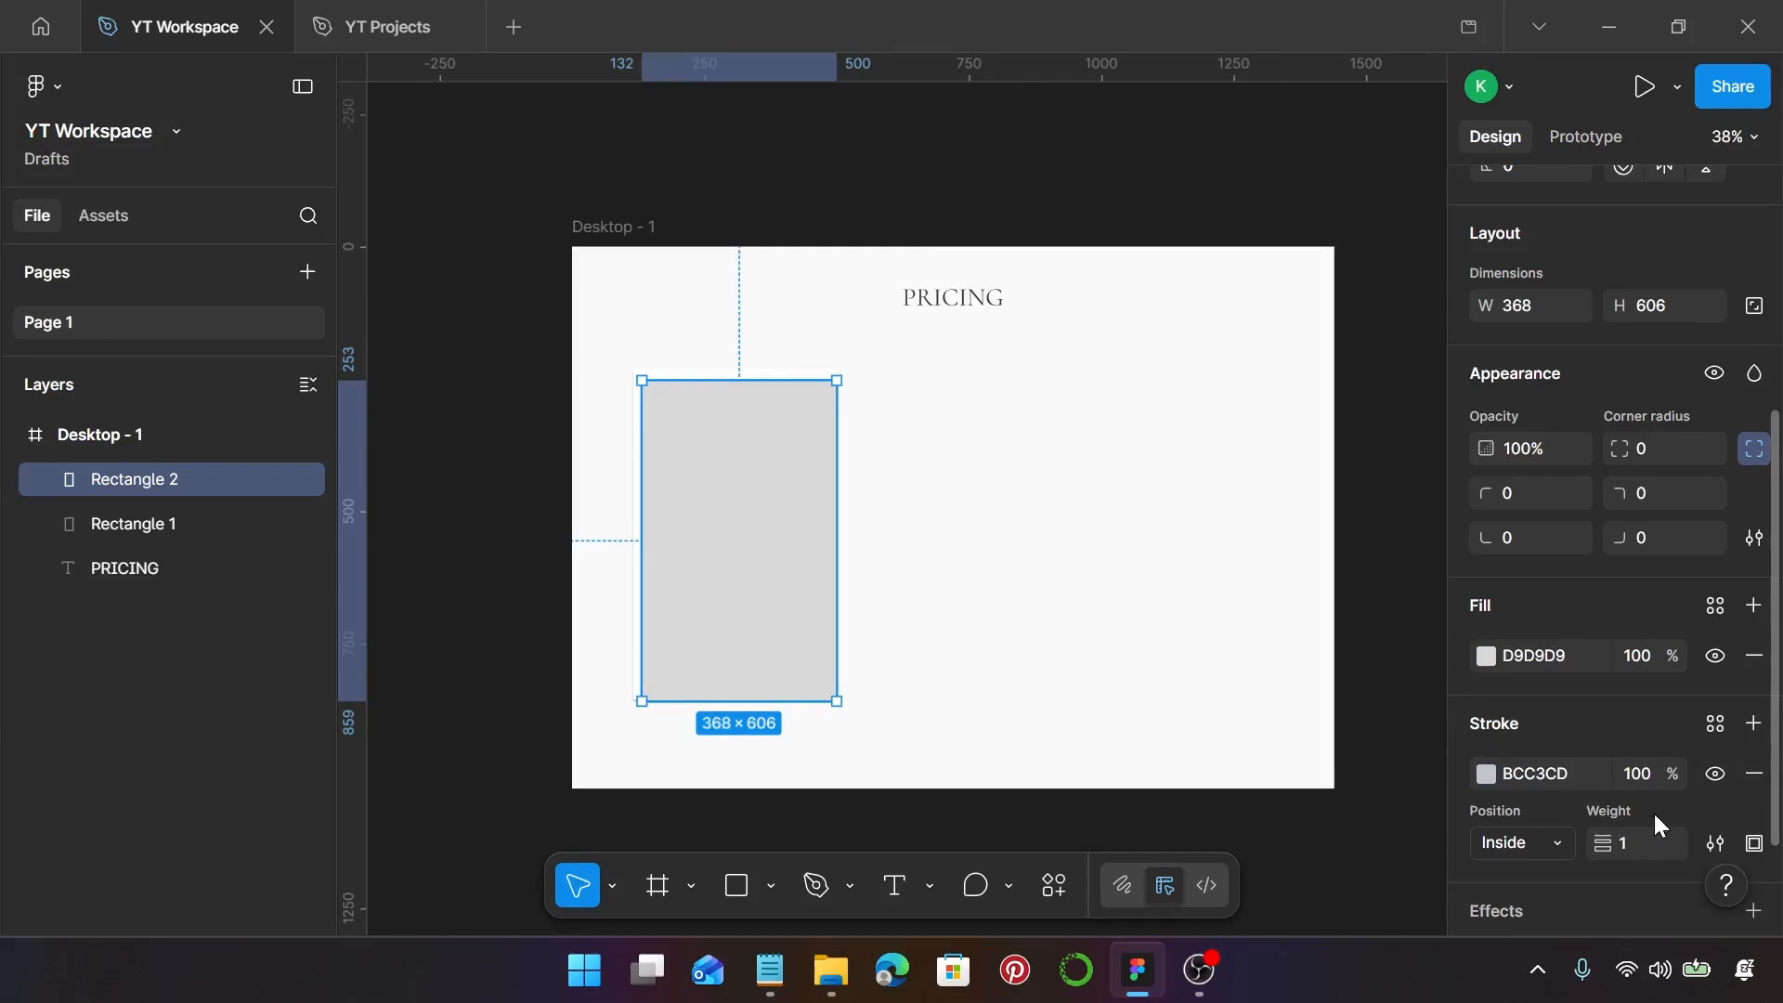
pyautogui.click(1749, 667)
# Move the outlined inner rectangle to about X 124, Y 244, centring it horizontally within the white card
pyautogui.scroll(5, 684, 377)
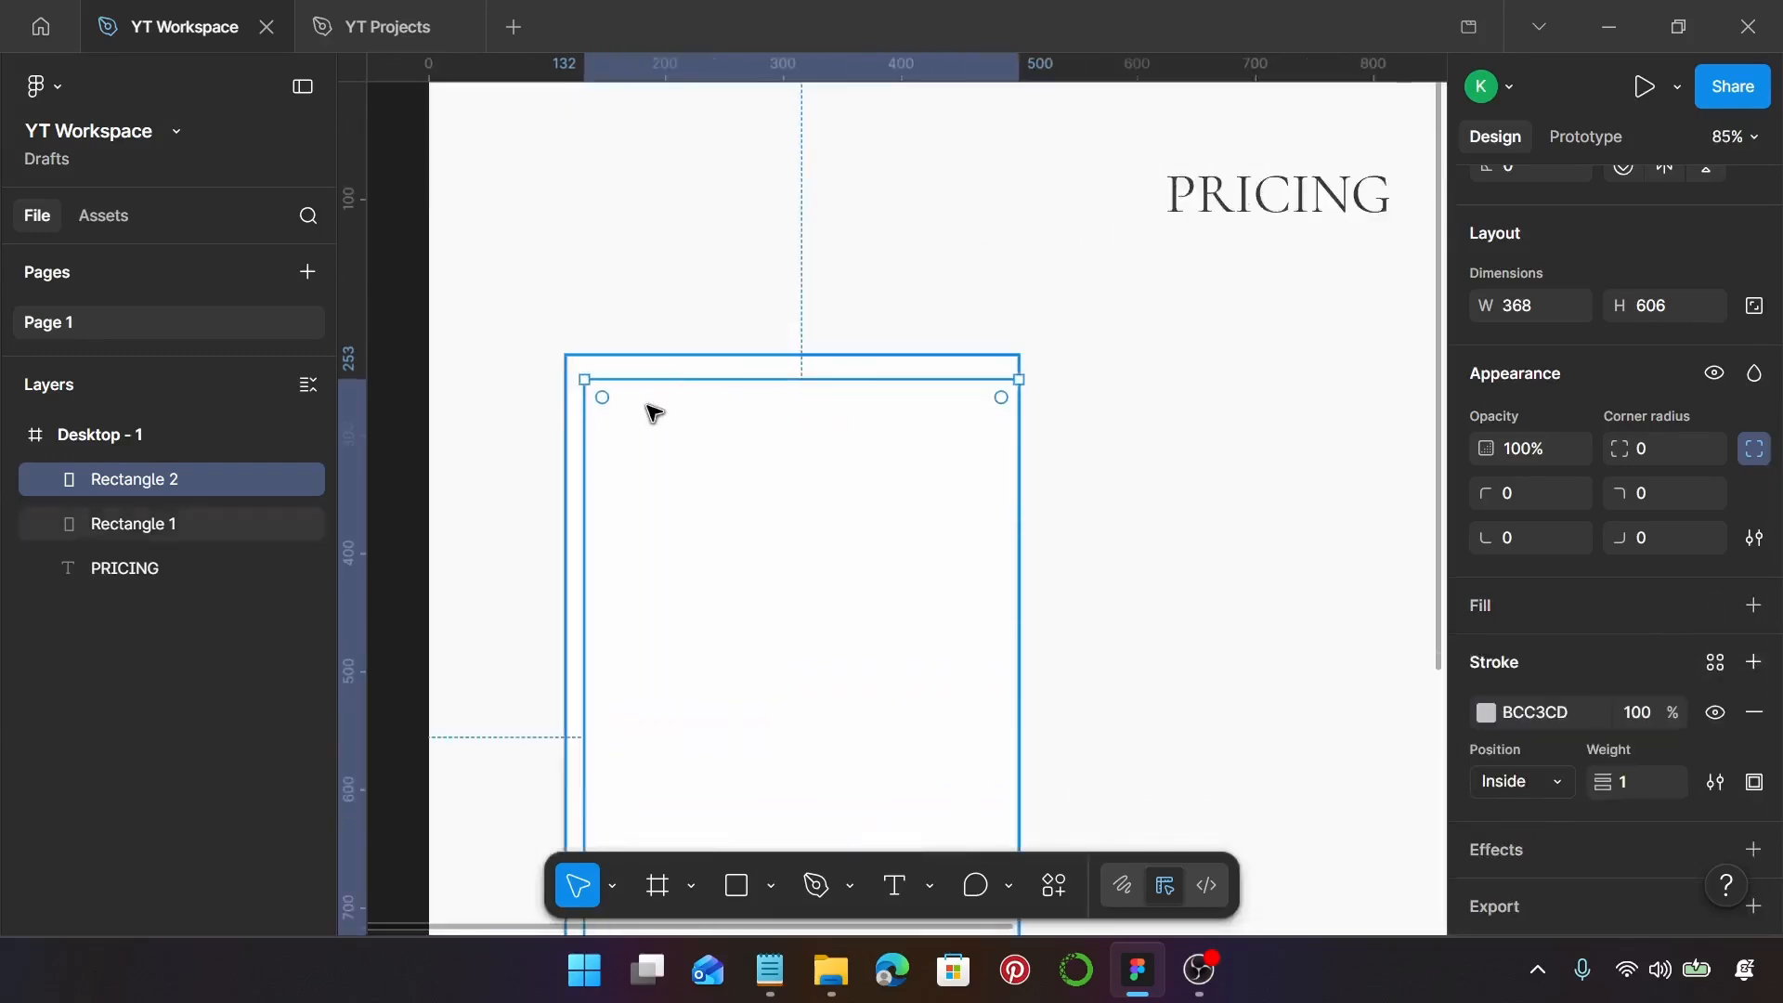
pyautogui.scroll(2, 654, 411)
pyautogui.scroll(5, 677, 370)
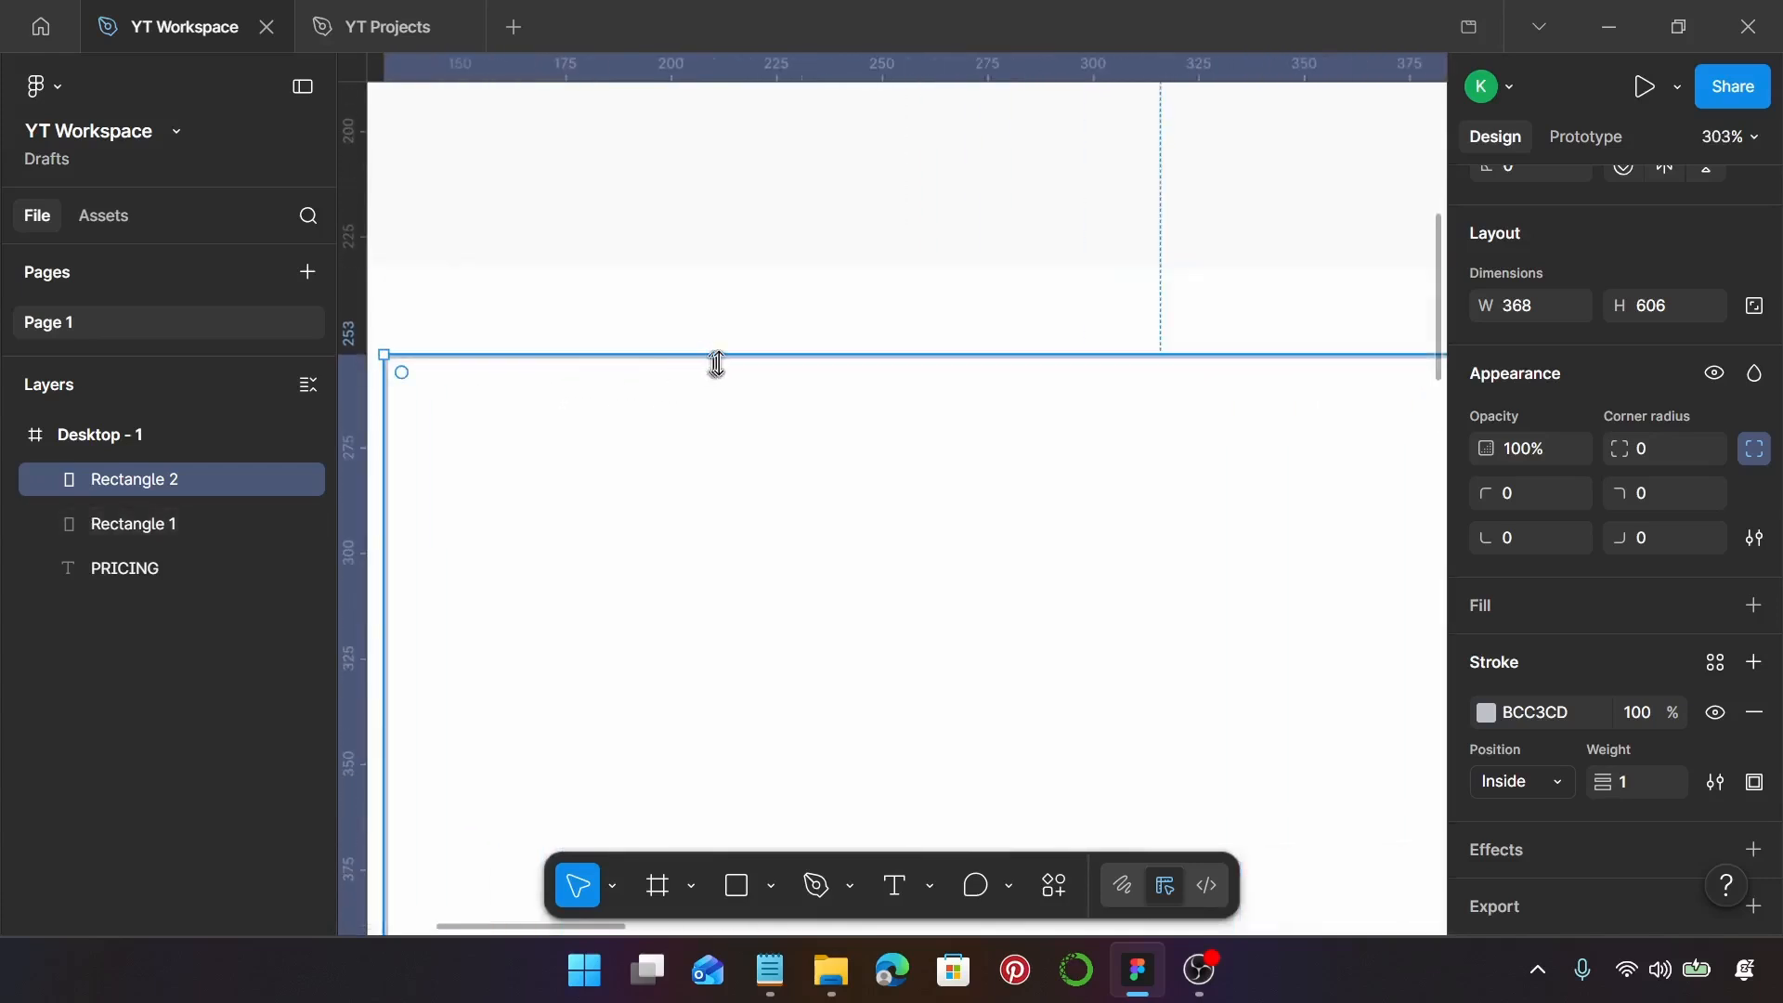
pyautogui.scroll(-3, 716, 364)
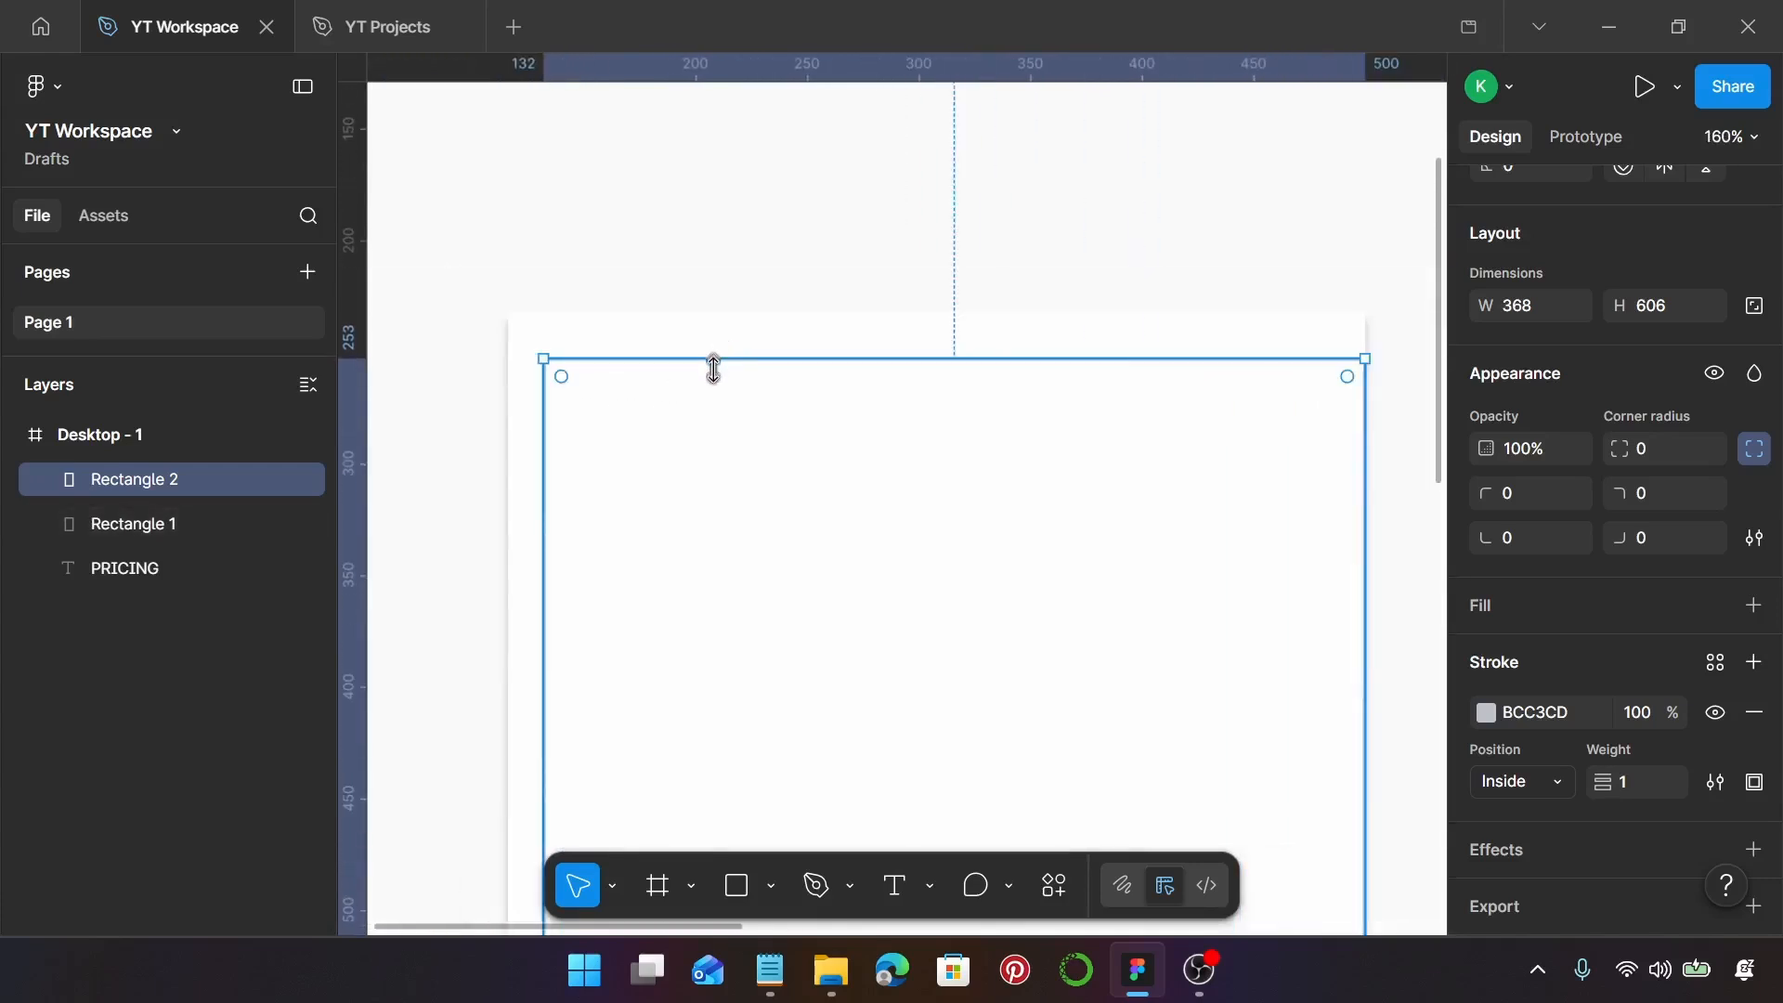
pyautogui.moveTo(711, 378); pyautogui.dragTo(700, 365)
pyautogui.scroll(-5, 701, 364)
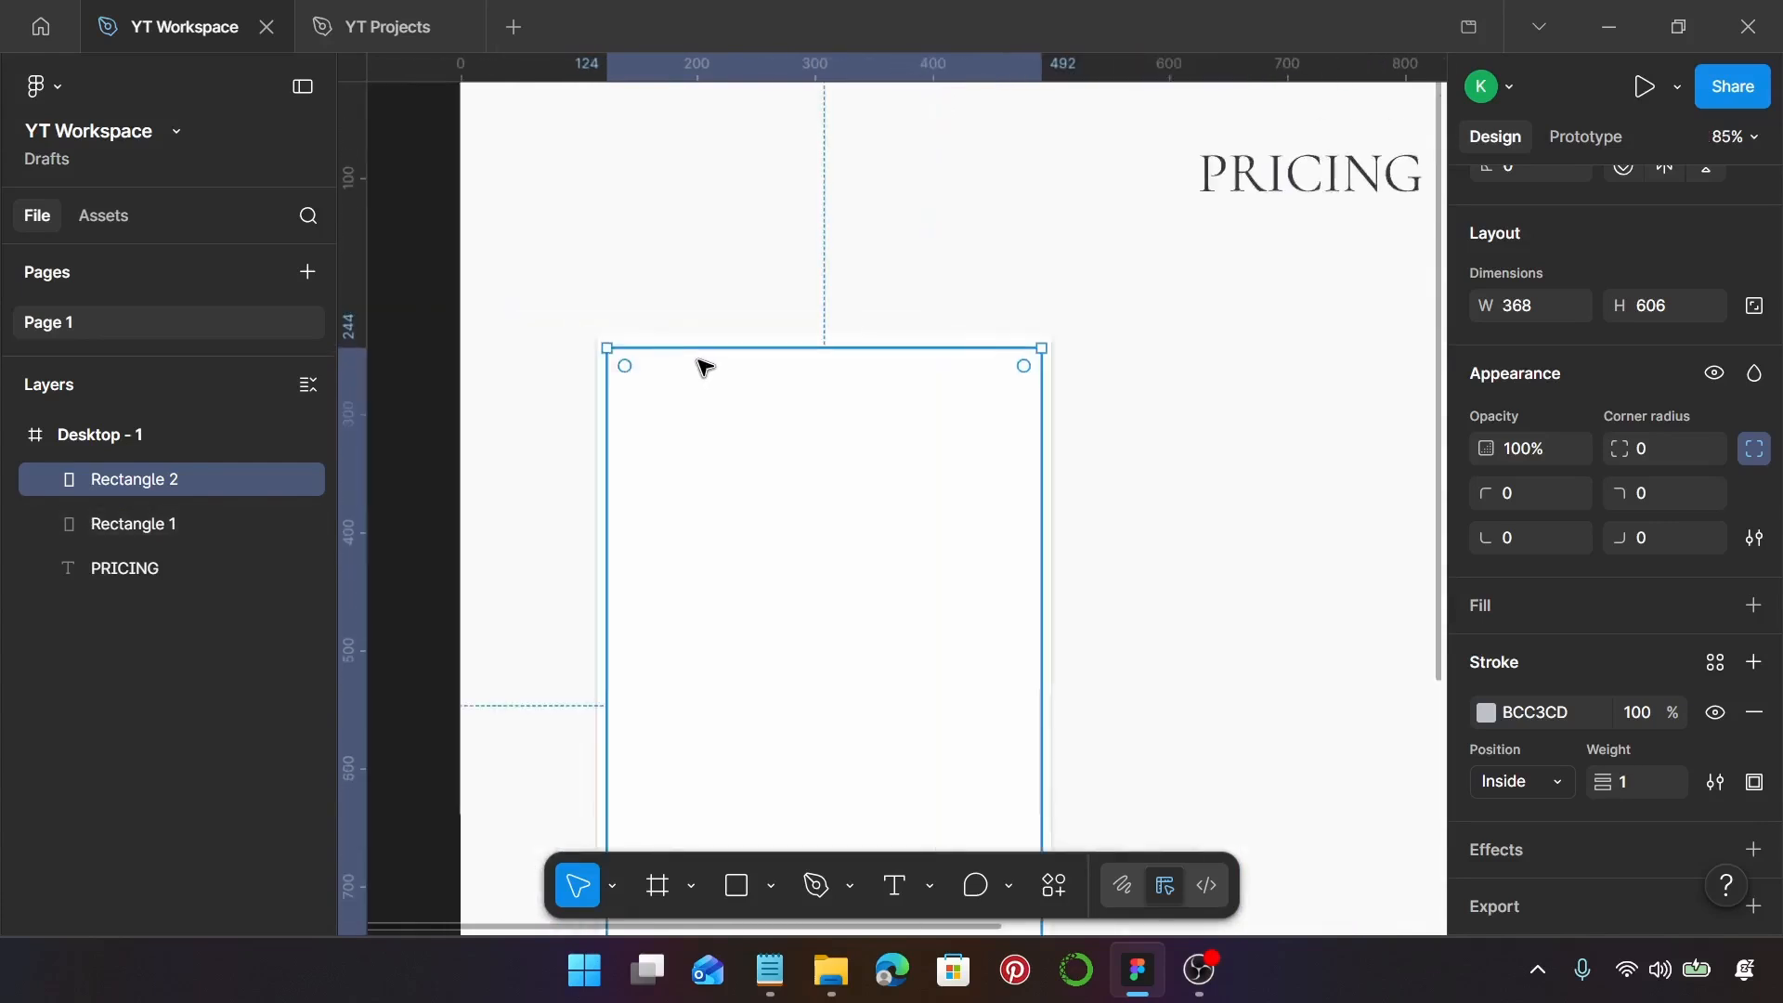
pyautogui.scroll(-2, 743, 279)
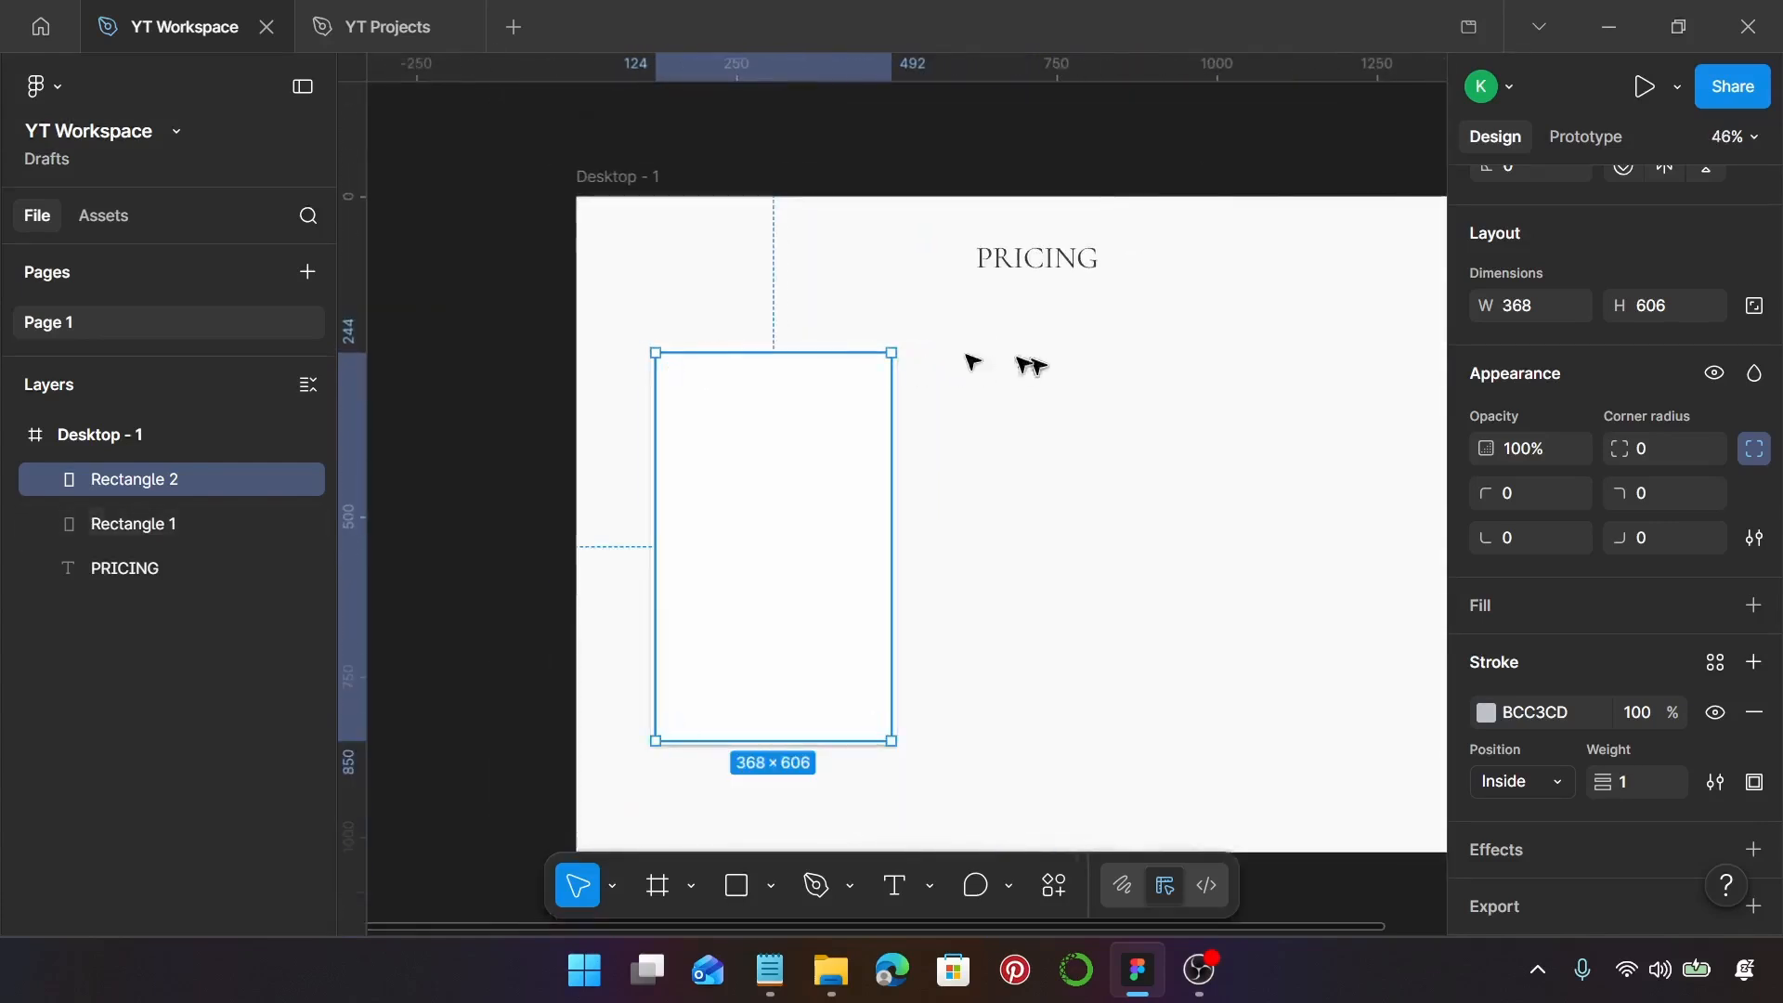
# Select both card rectangles and align their vertical centres
pyautogui.click(610, 294)
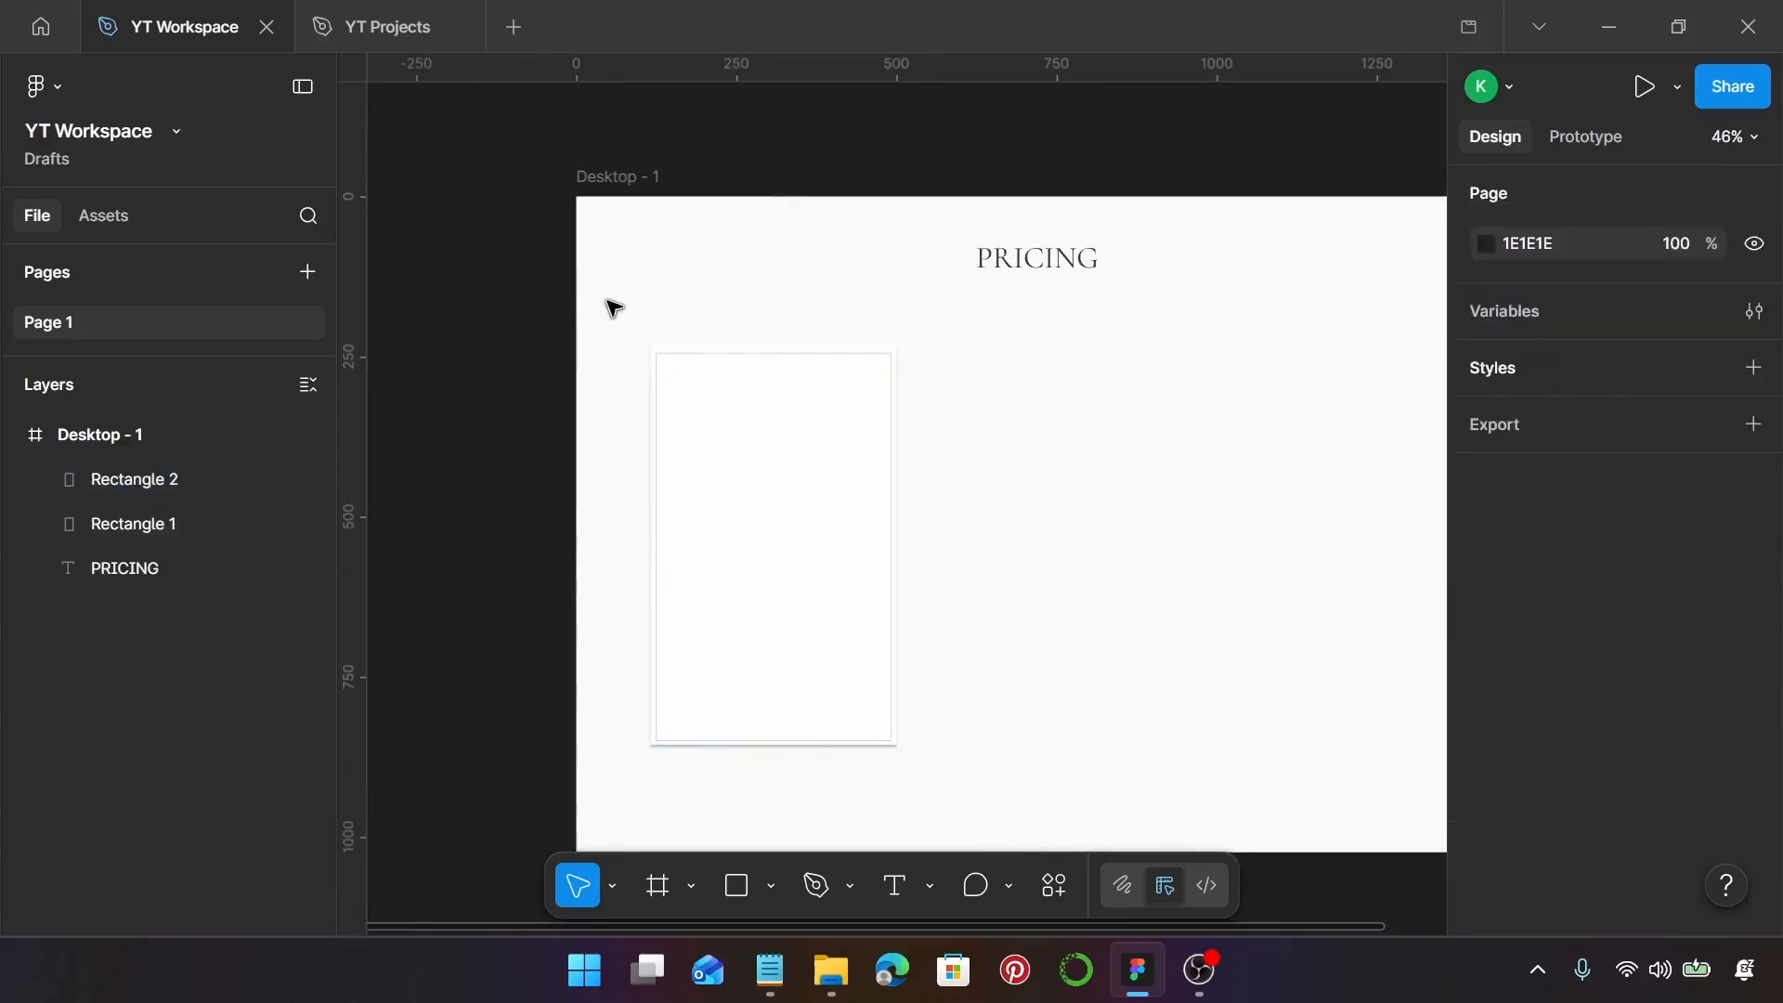
pyautogui.moveTo(606, 293); pyautogui.dragTo(942, 829)
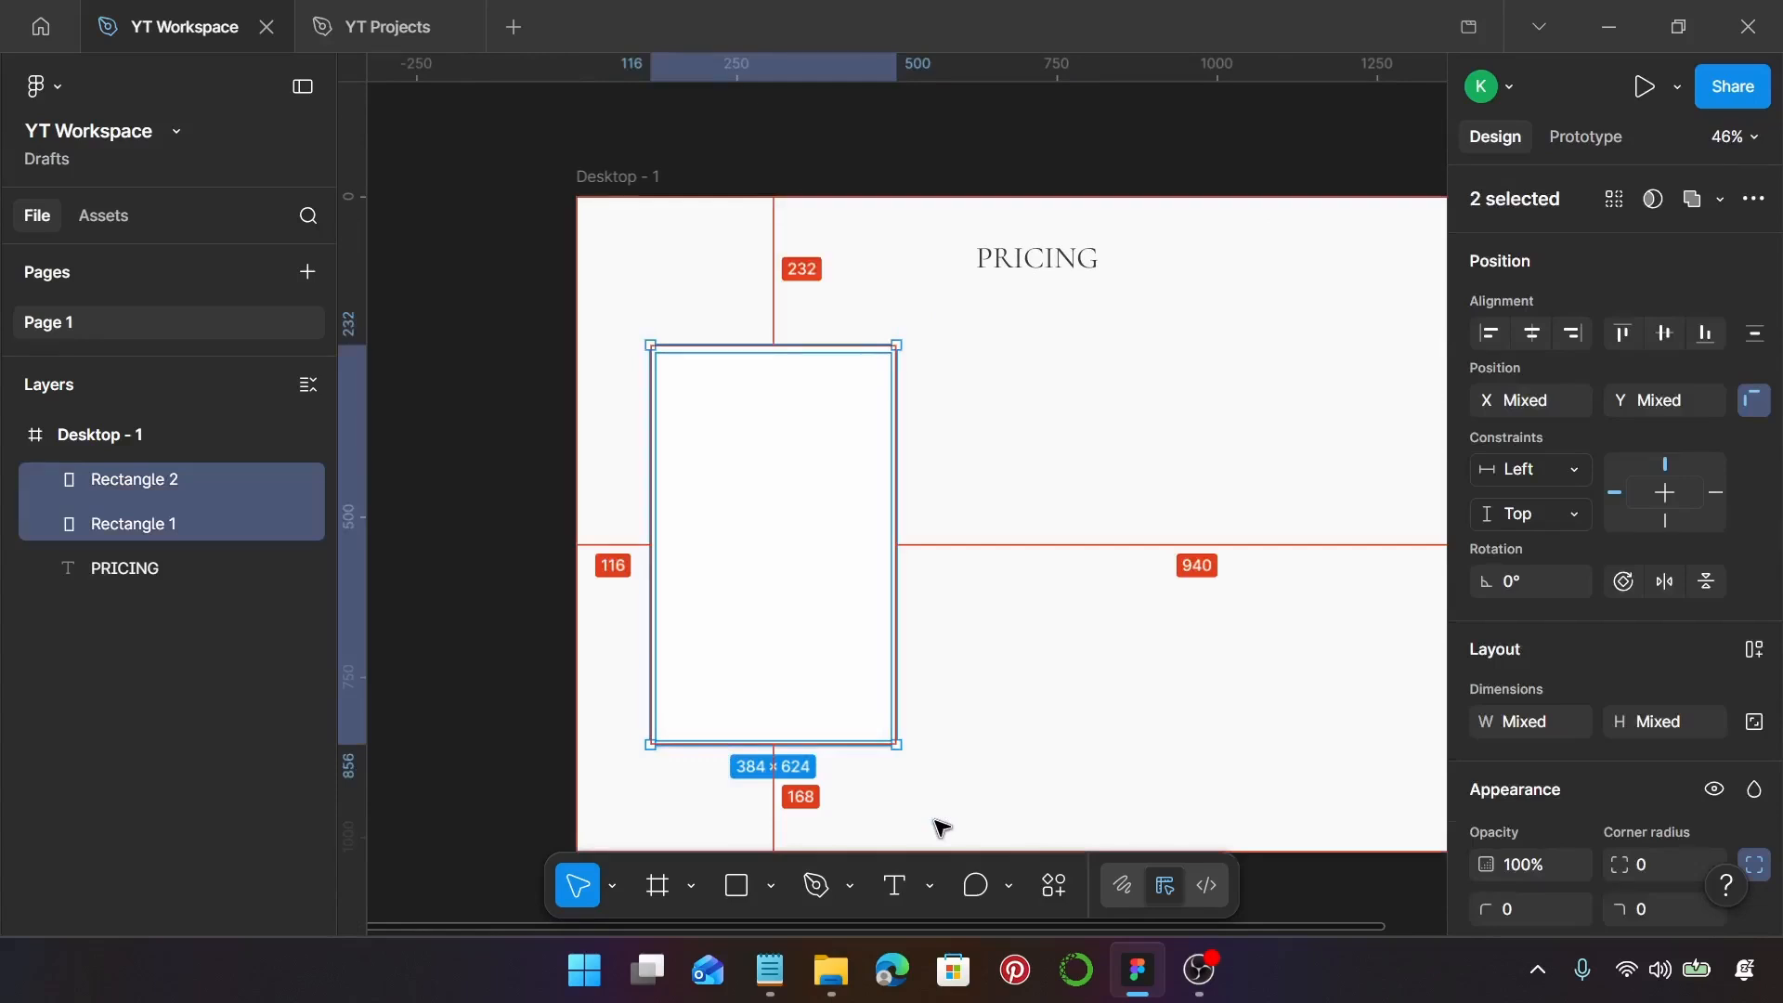
pyautogui.hotkey('alt', 'v')
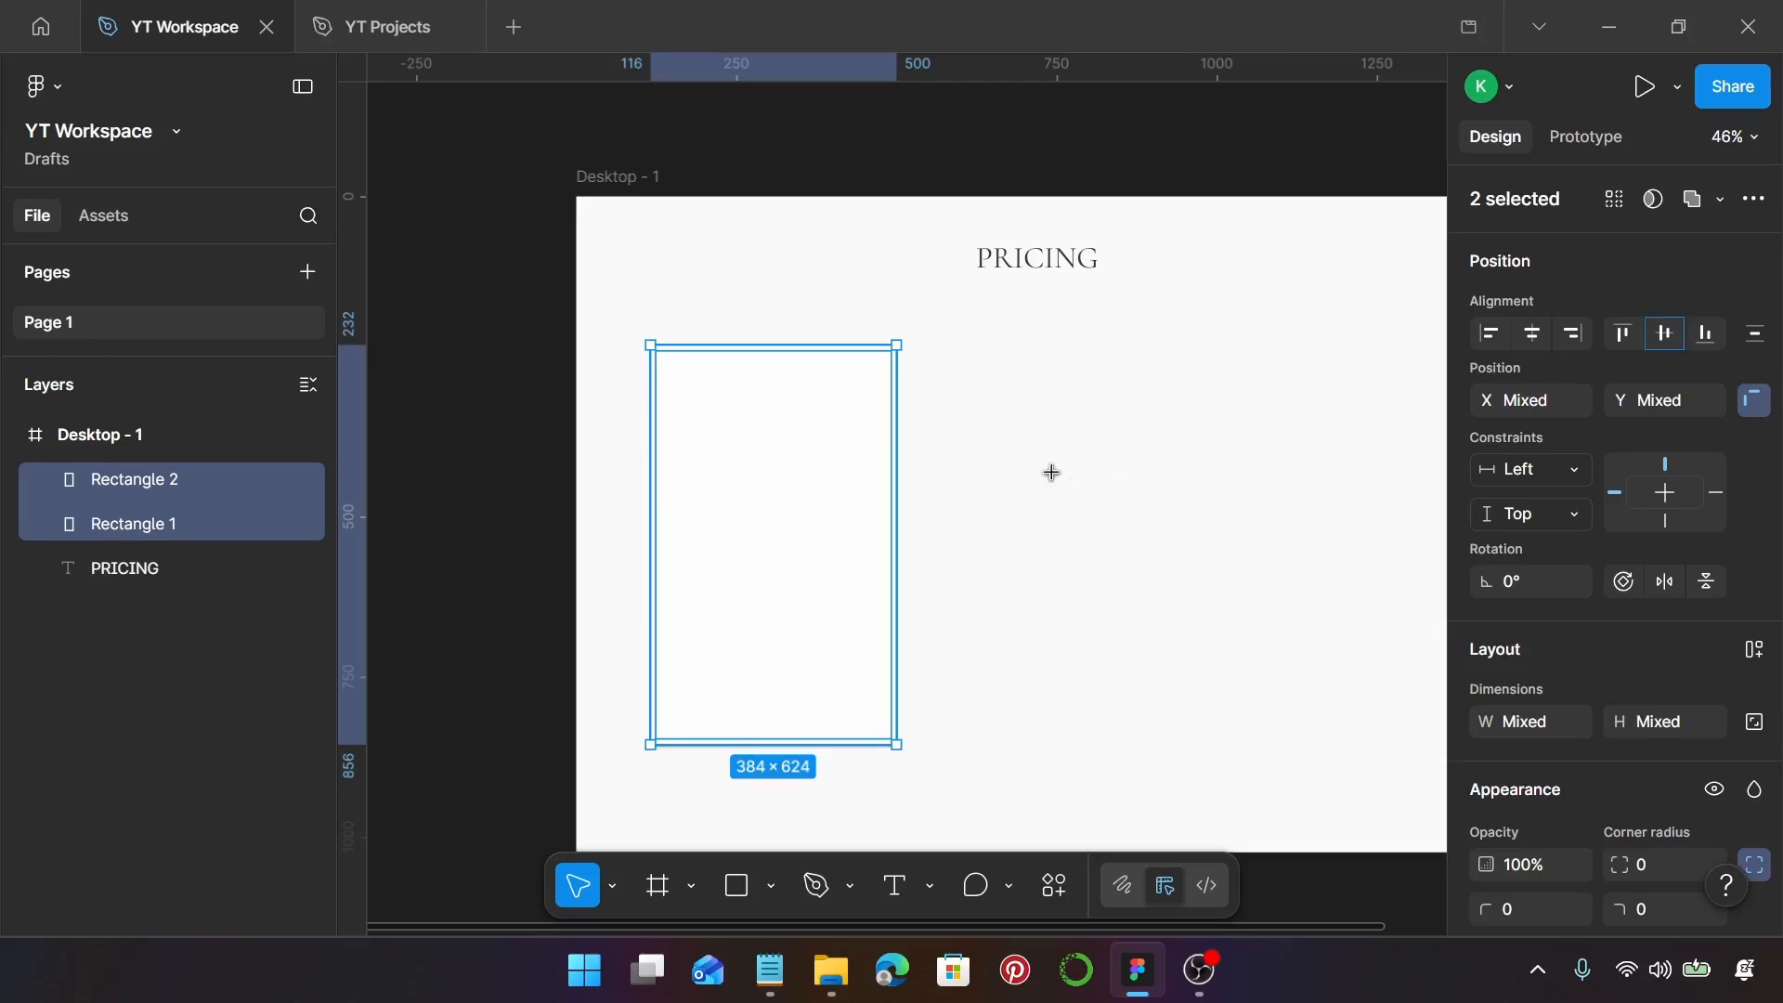
# Switch to the Notepad file with the pricing copy, copy the ESSENTIAL PACKAGE title, and return to Figma
pyautogui.press('t')
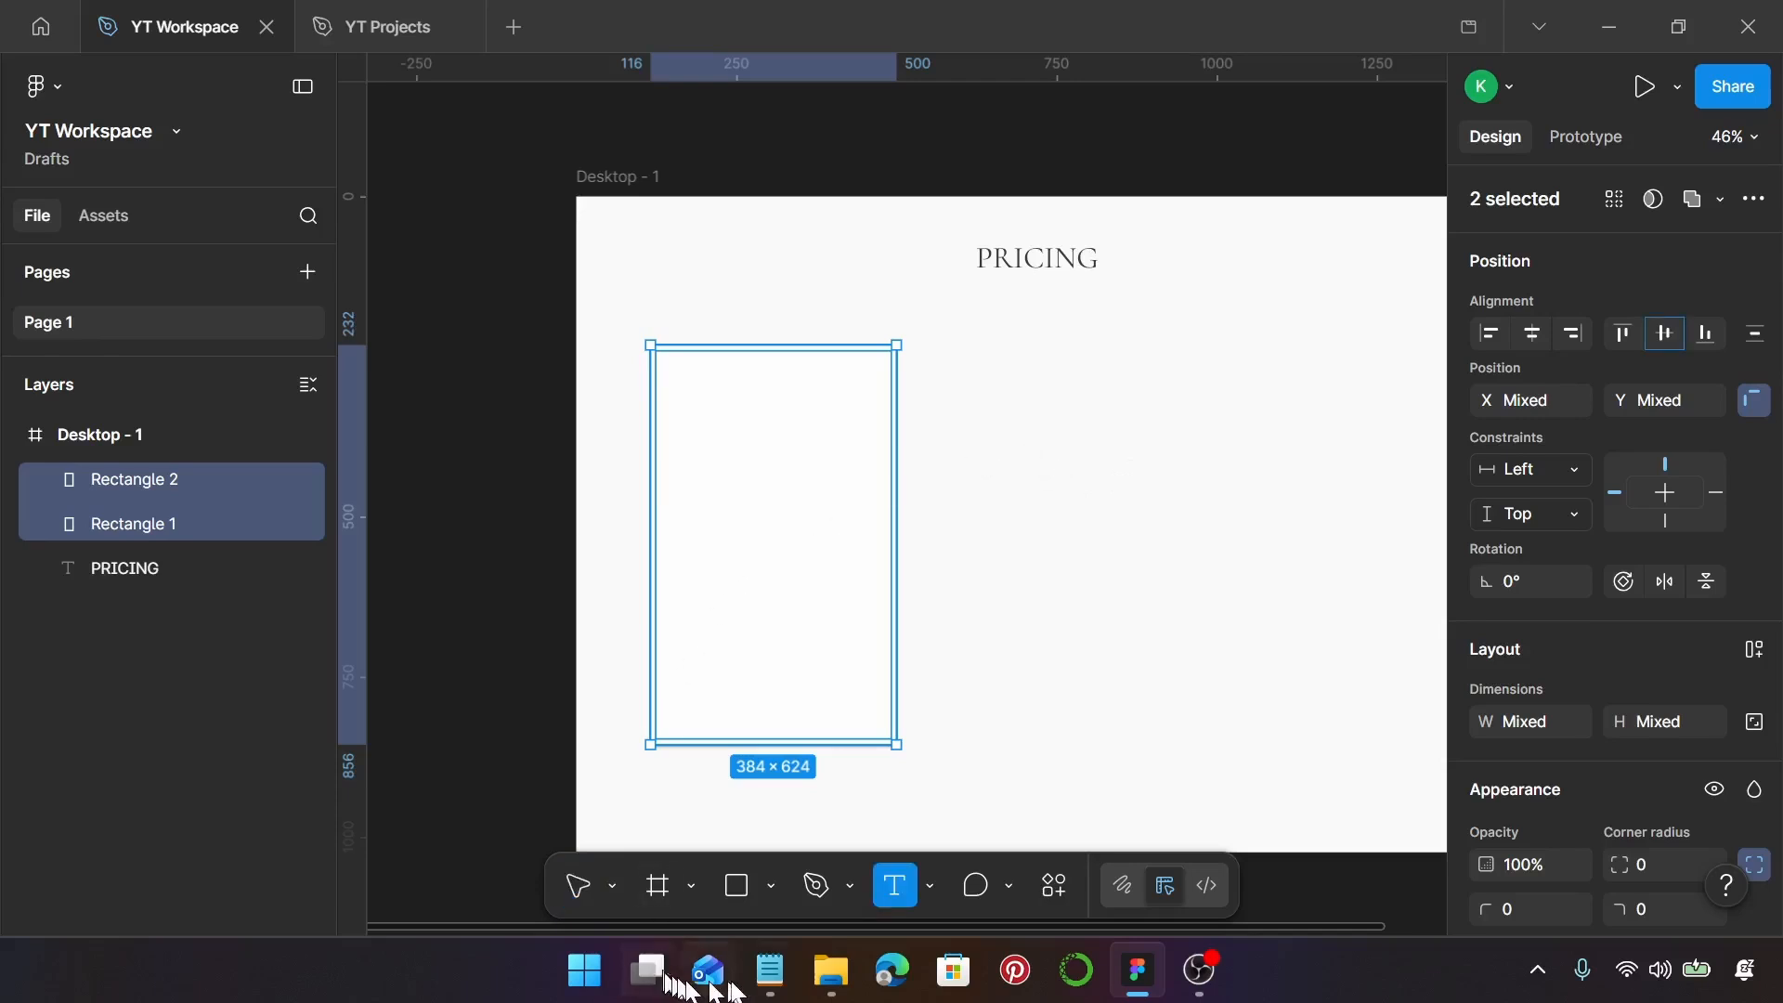
pyautogui.click(770, 970)
pyautogui.moveTo(926, 388); pyautogui.dragTo(755, 399)
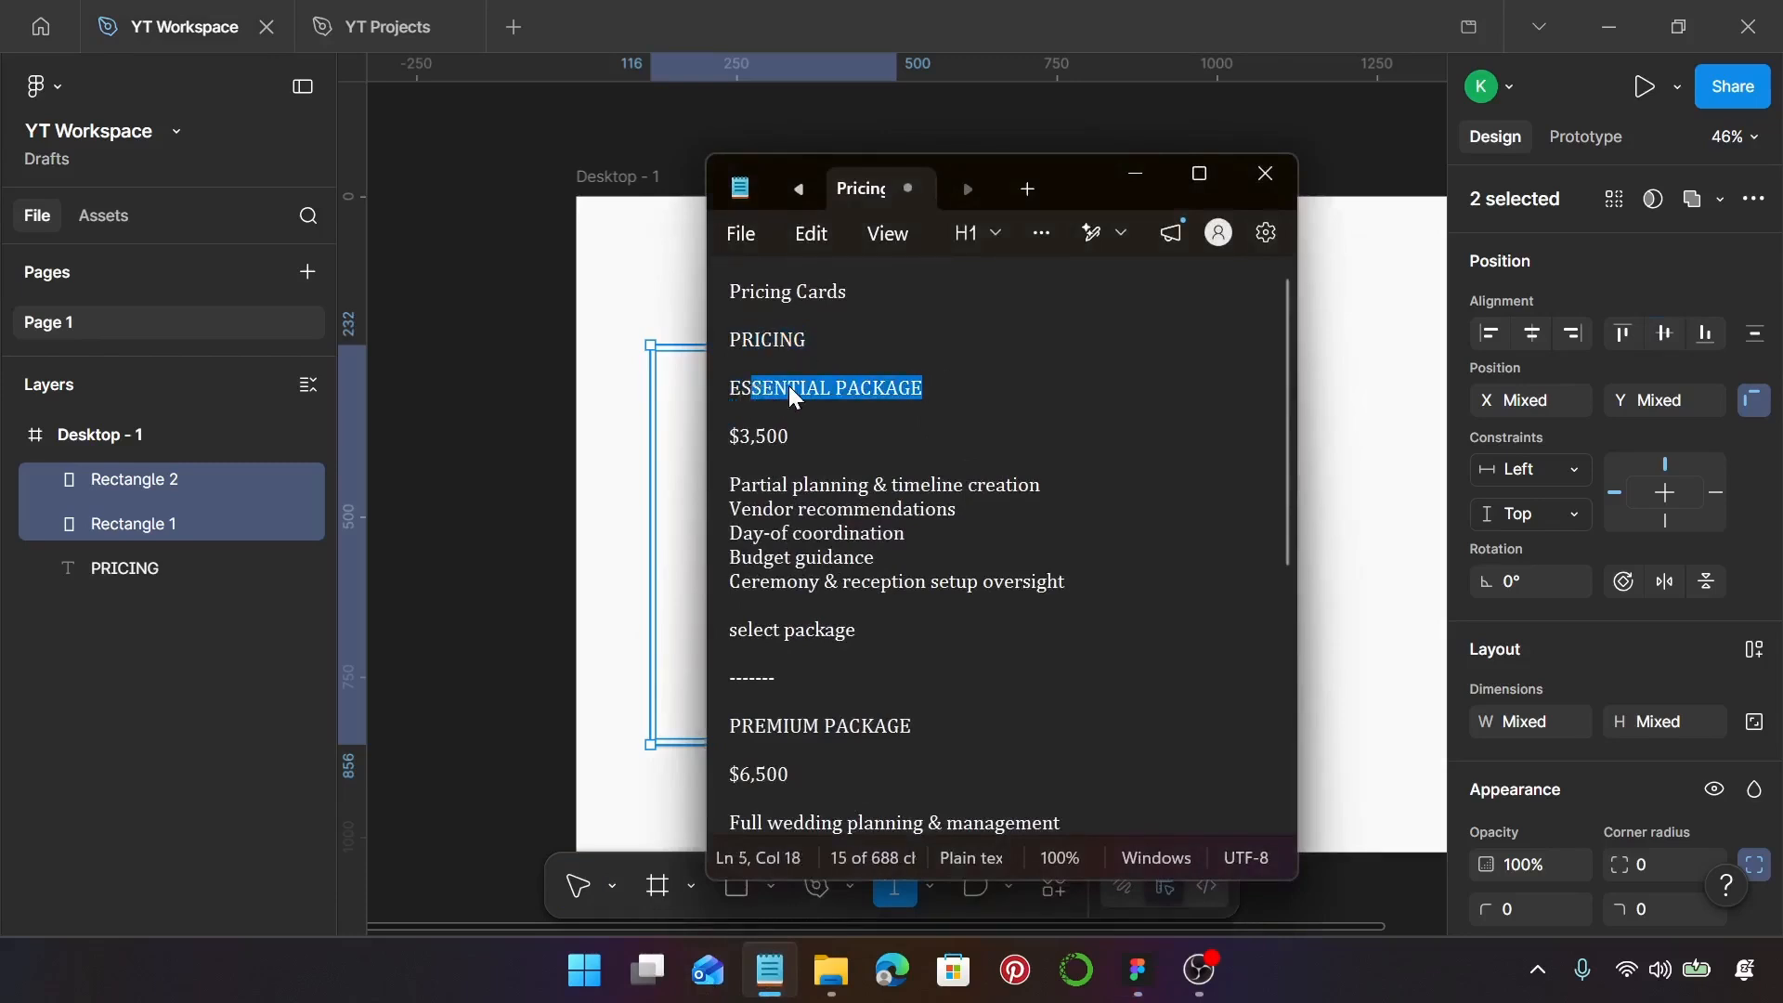
pyautogui.hotkey('shift', 'Left')
pyautogui.hotkey('shift', 'Left')
pyautogui.write('PRICING')
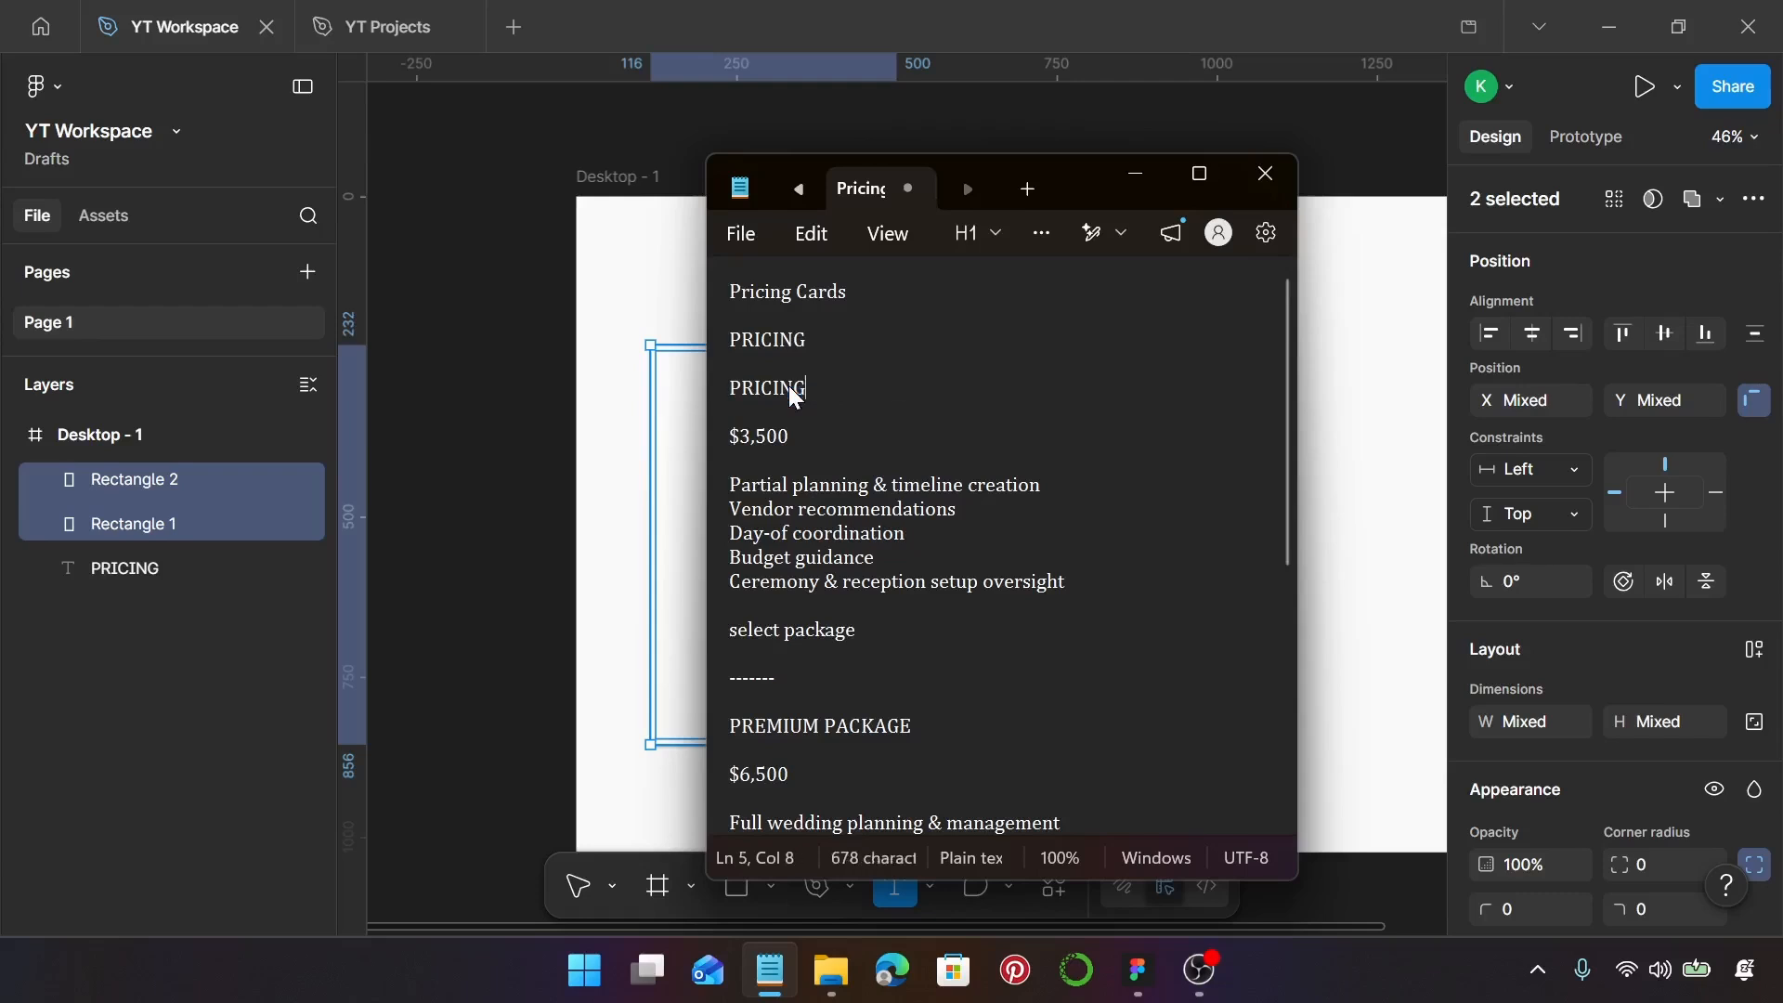
pyautogui.hotkey('ctrl', 'z')
pyautogui.hotkey('ctrl', 'c')
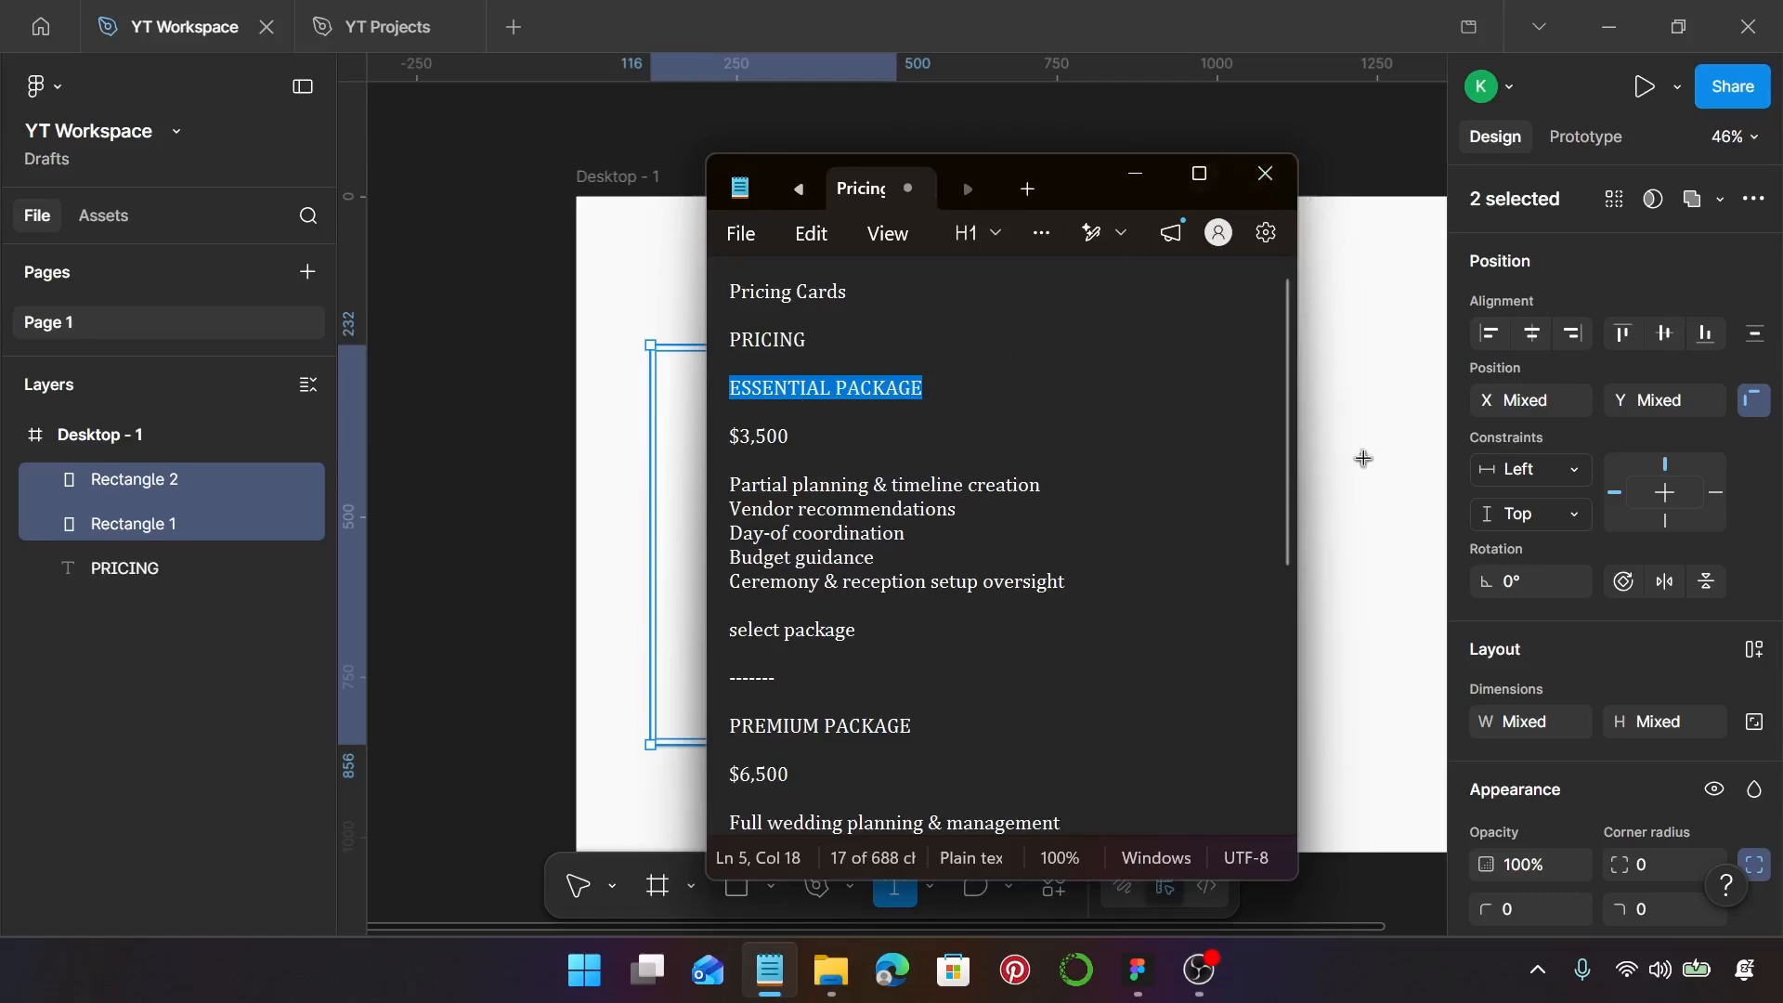
pyautogui.click(1134, 175)
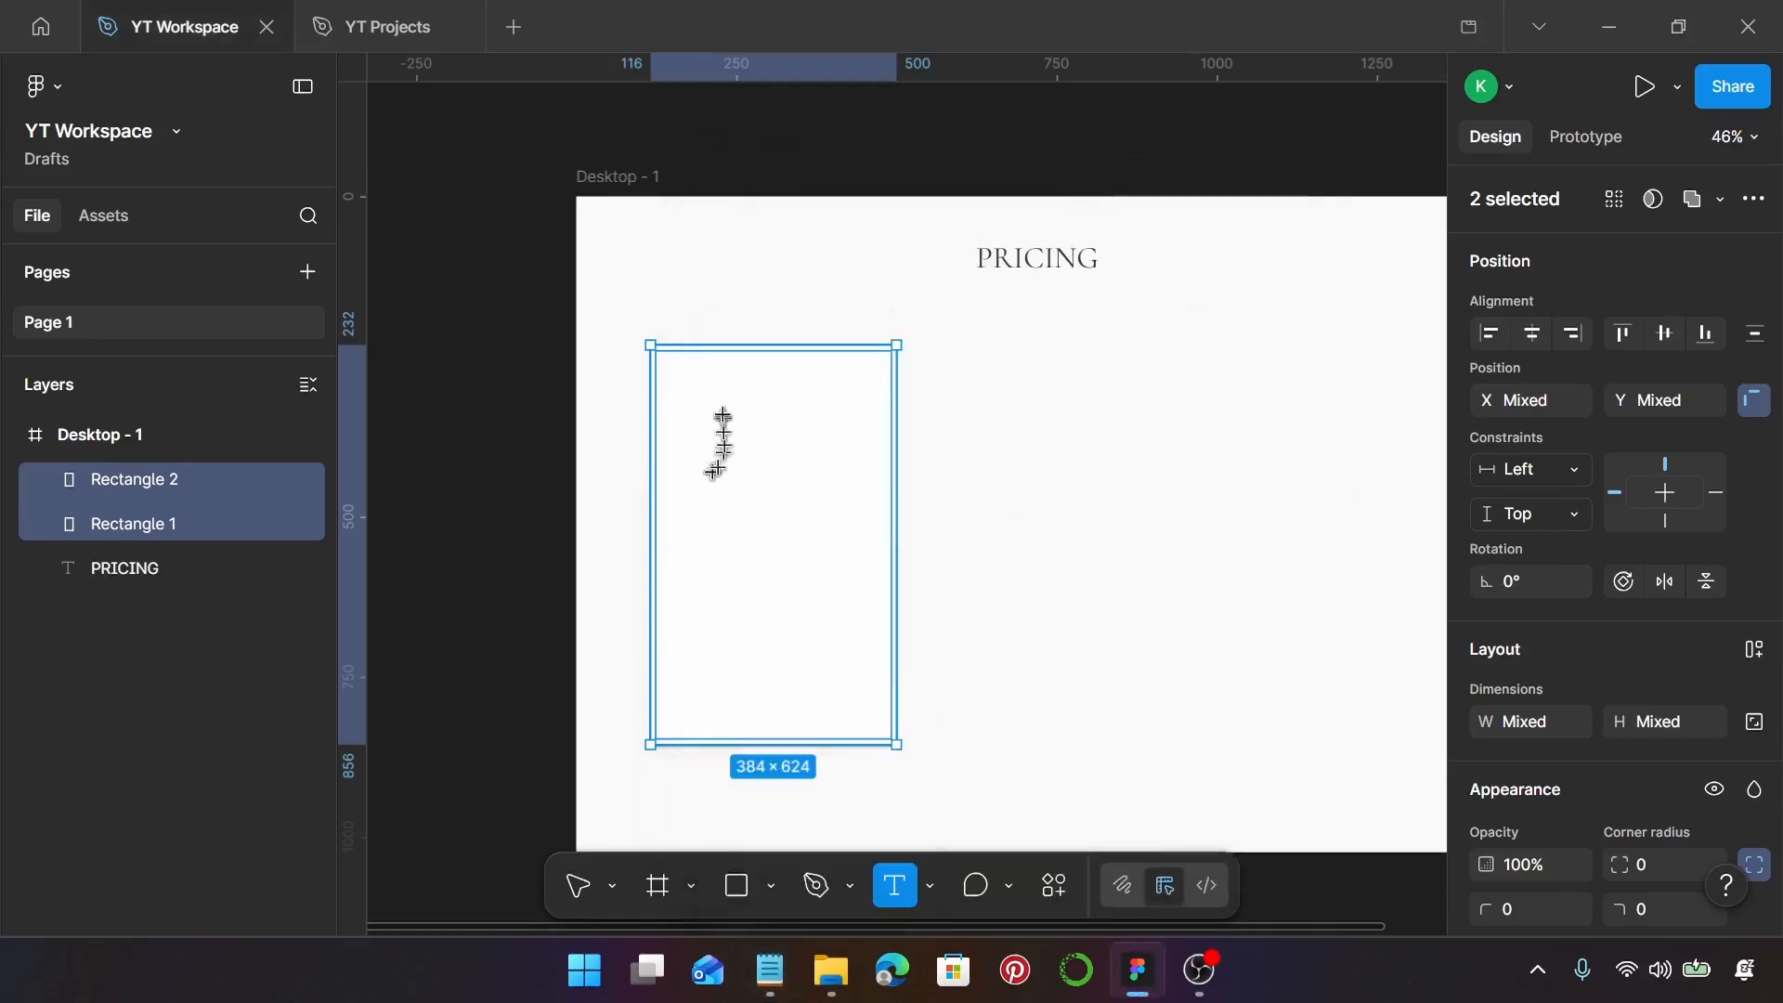
# Paste ESSENTIAL PACKAGE as a new text layer in the upper part of the card
pyautogui.scroll(5, 721, 414)
pyautogui.scroll(1, 728, 404)
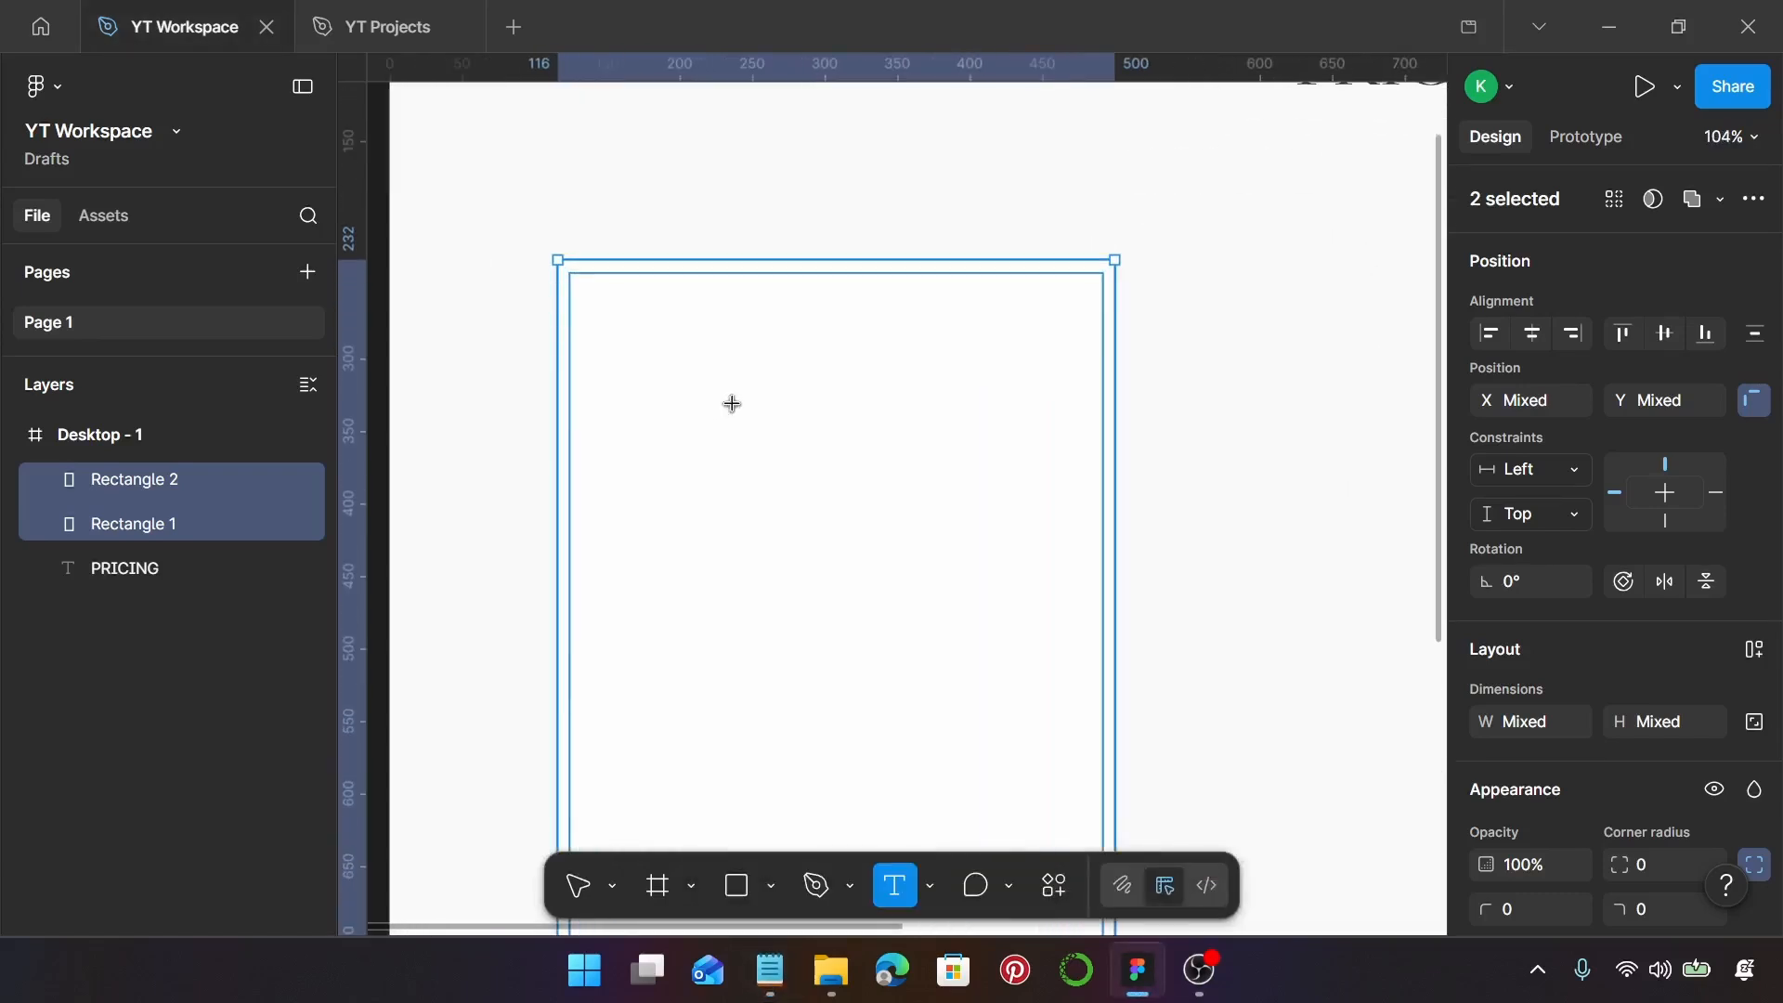
pyautogui.click(671, 383)
pyautogui.hotkey('ctrl', 'v')
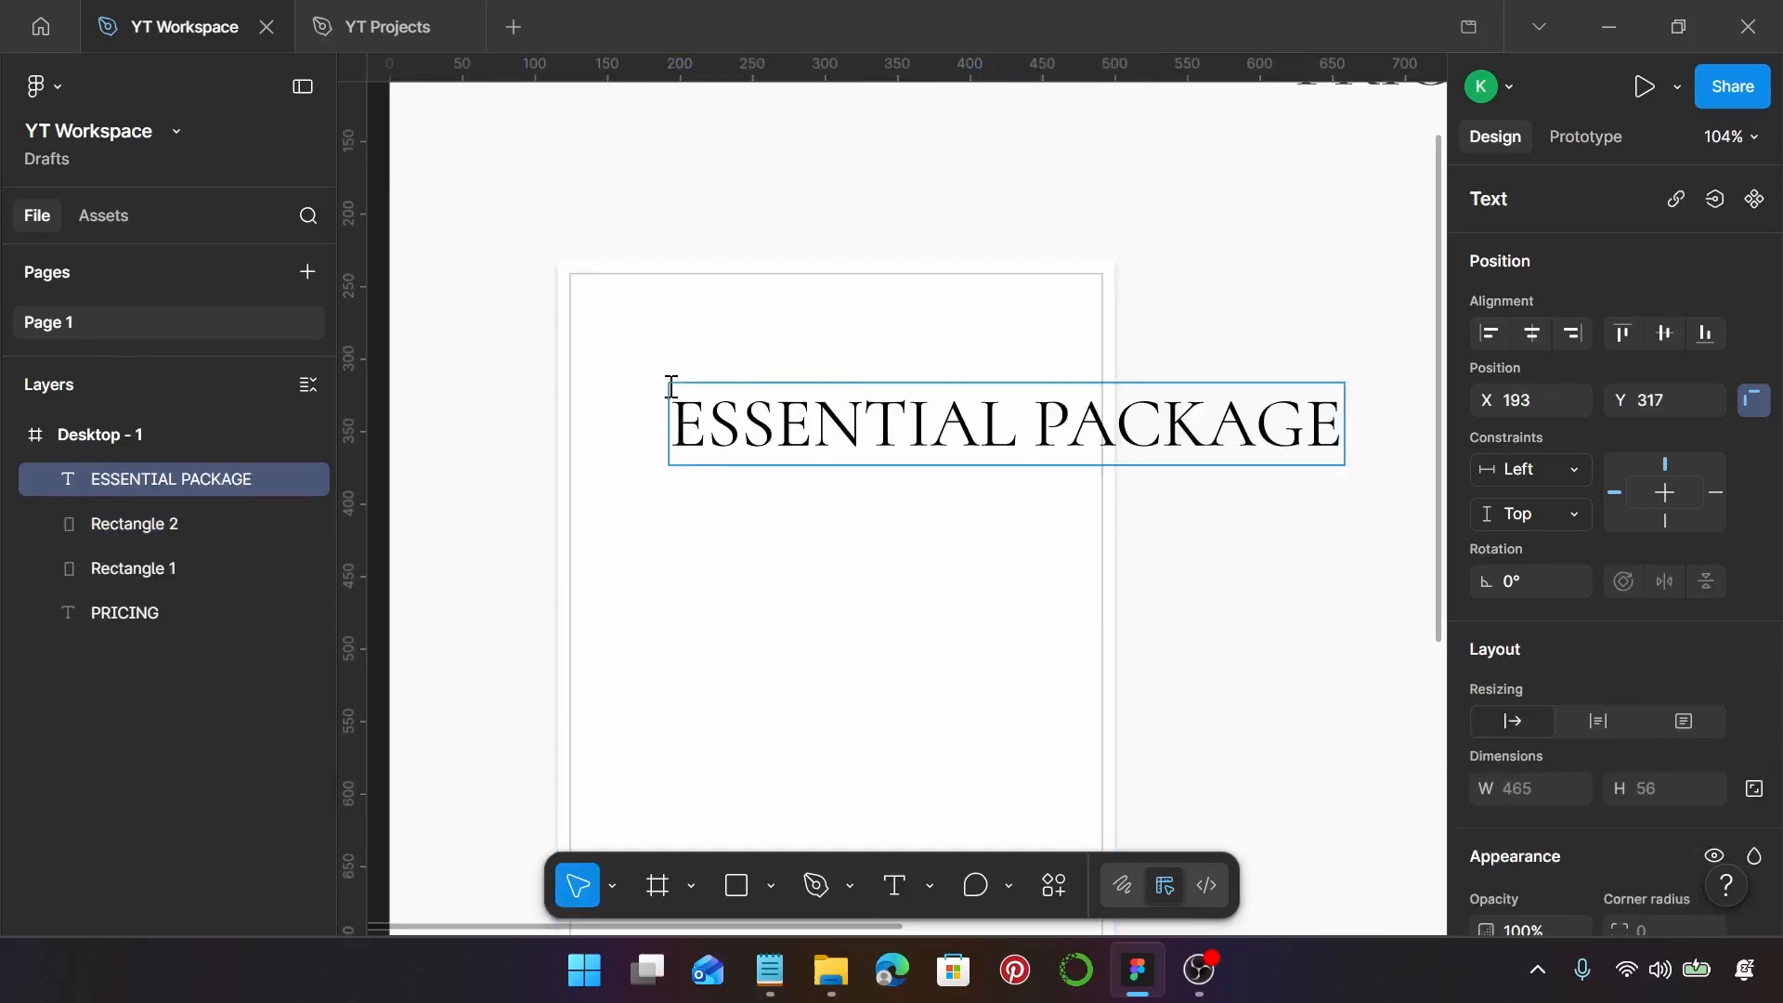
pyautogui.press('Escape')
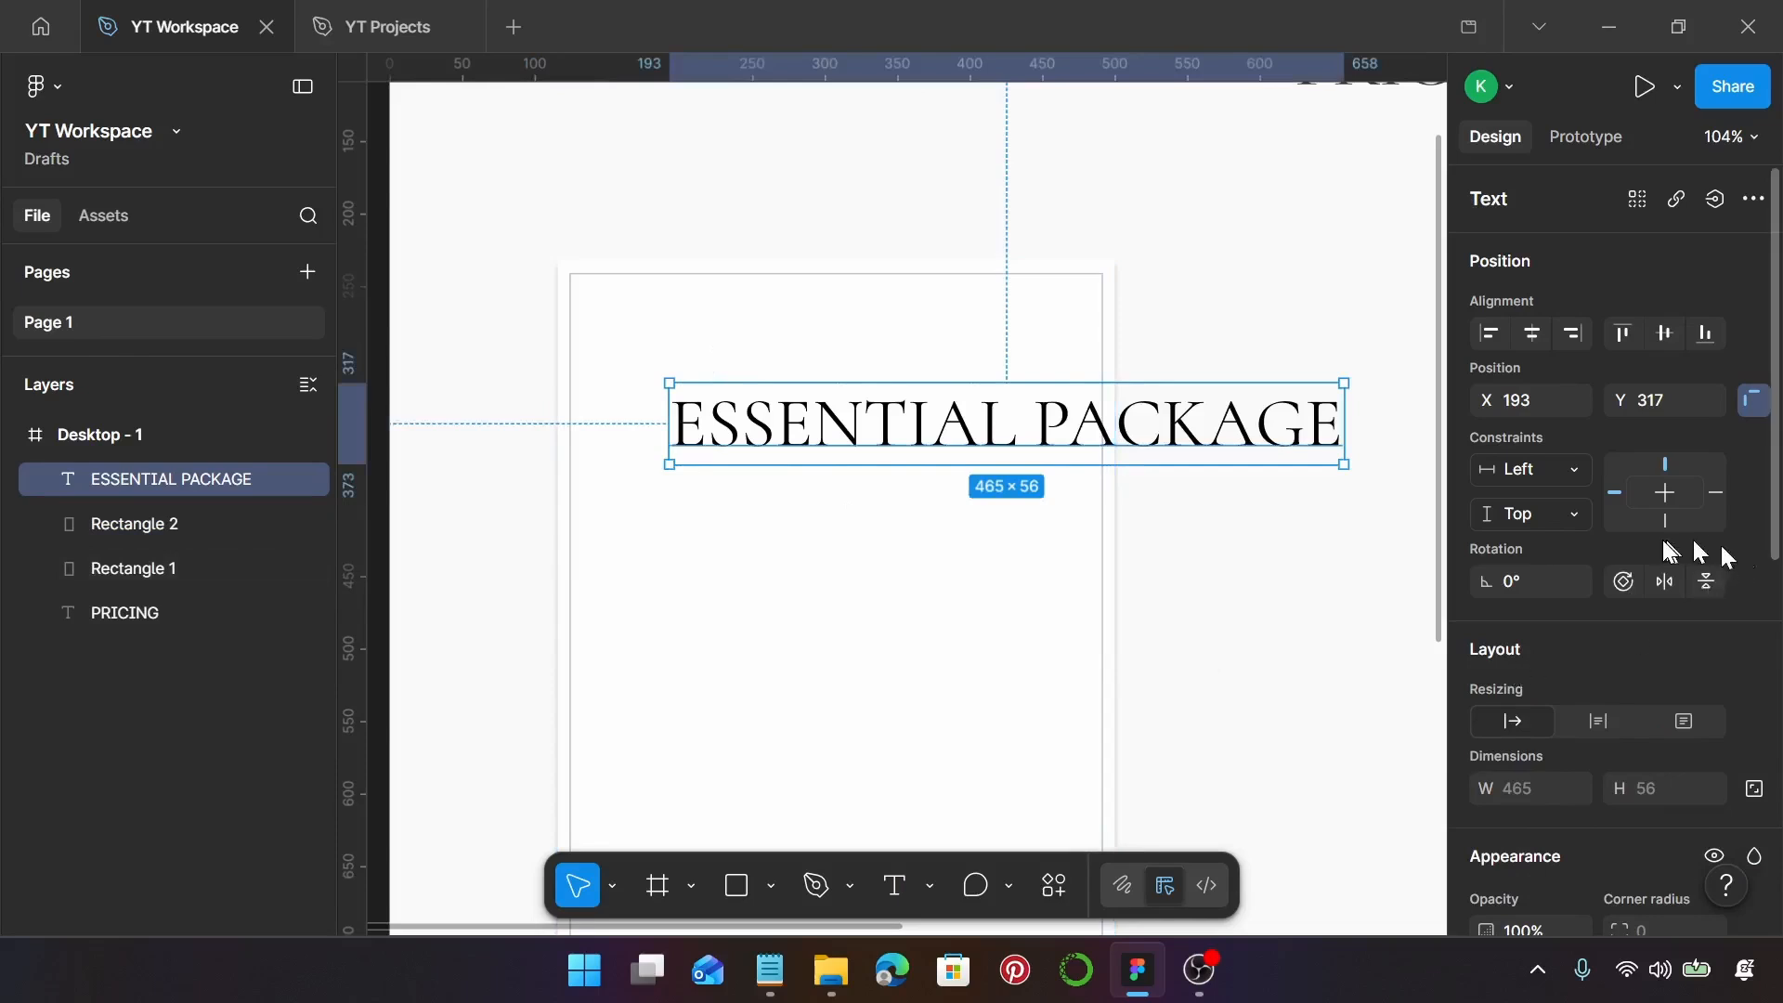
# Set the ESSENTIAL PACKAGE title's font size to 24 and its line height to 32
pyautogui.scroll(-3, 1664, 539)
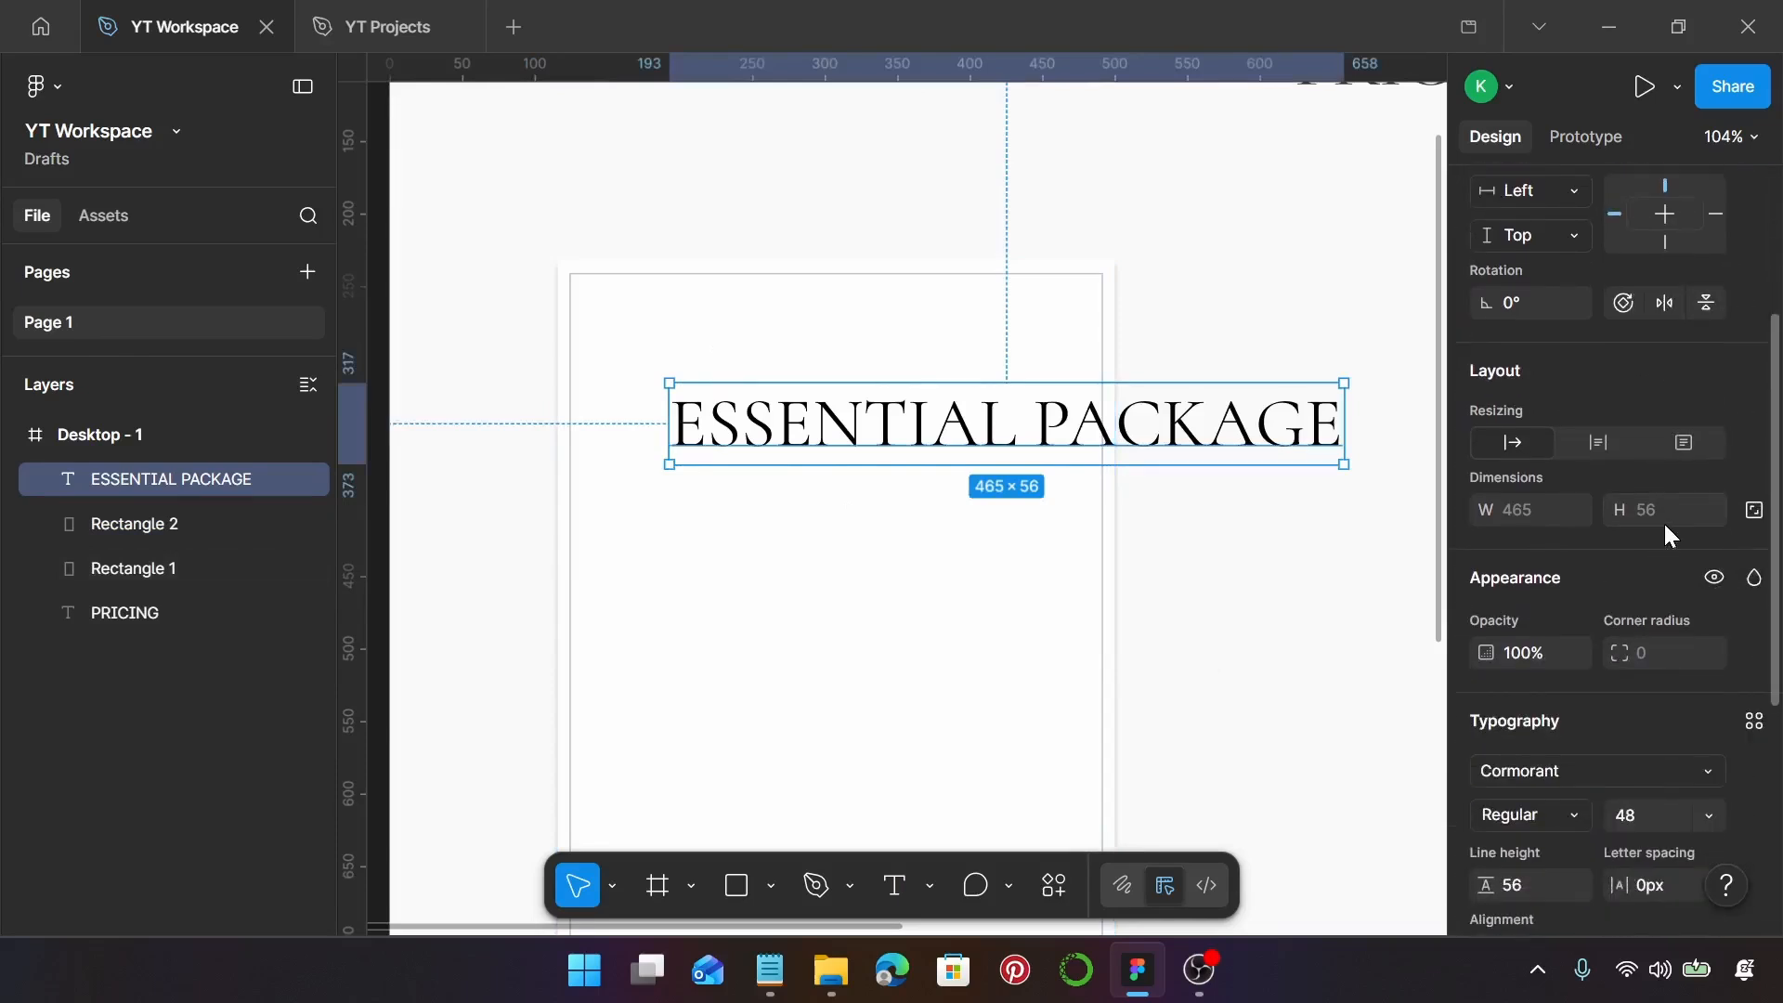
pyautogui.scroll(-2, 1662, 534)
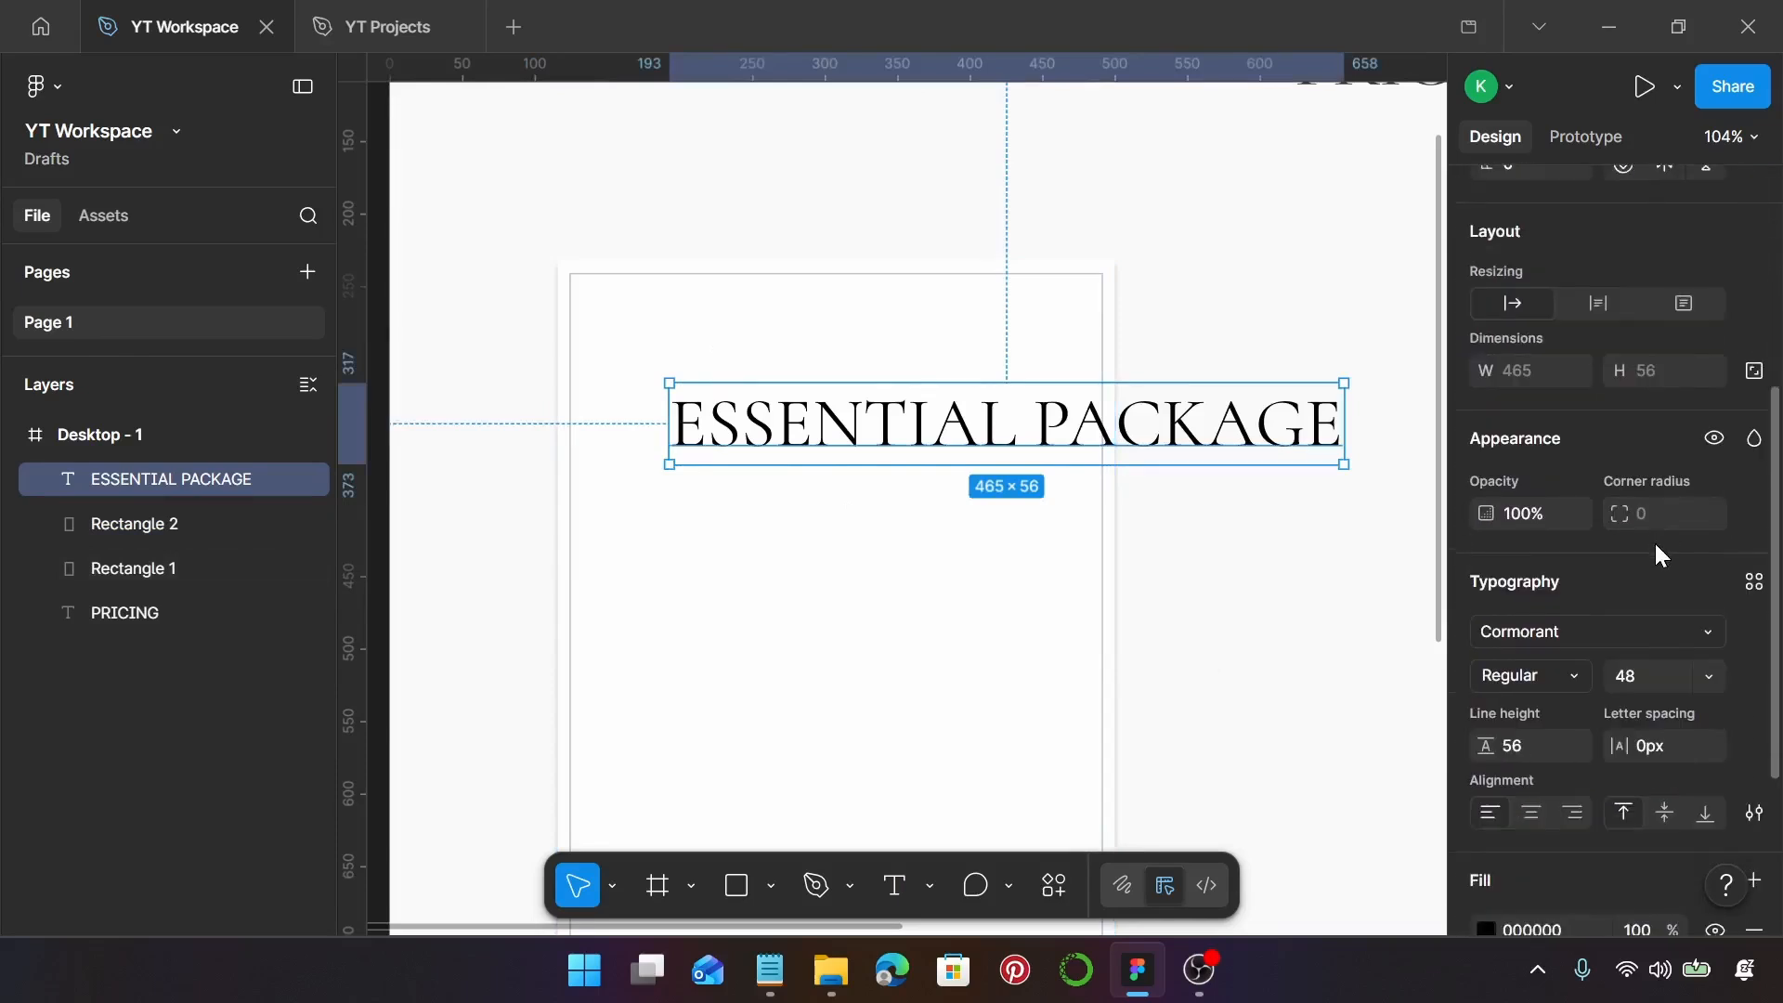
pyautogui.scroll(-2, 1657, 546)
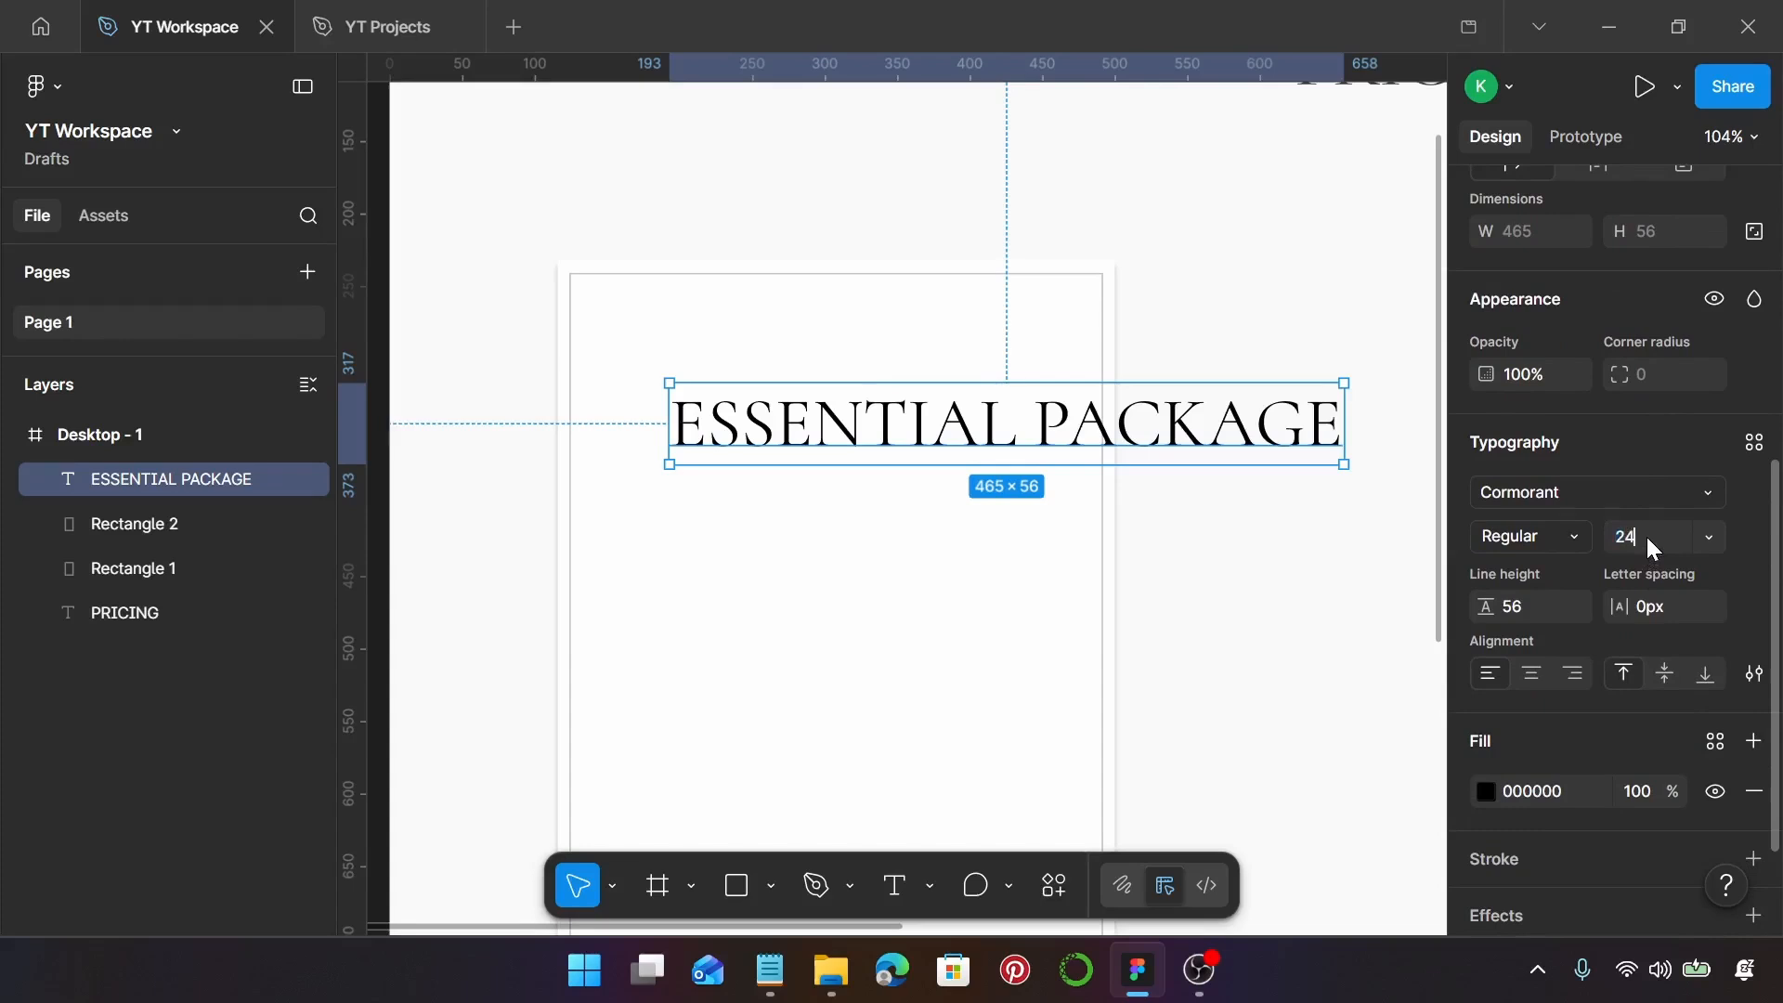
pyautogui.press('Return')
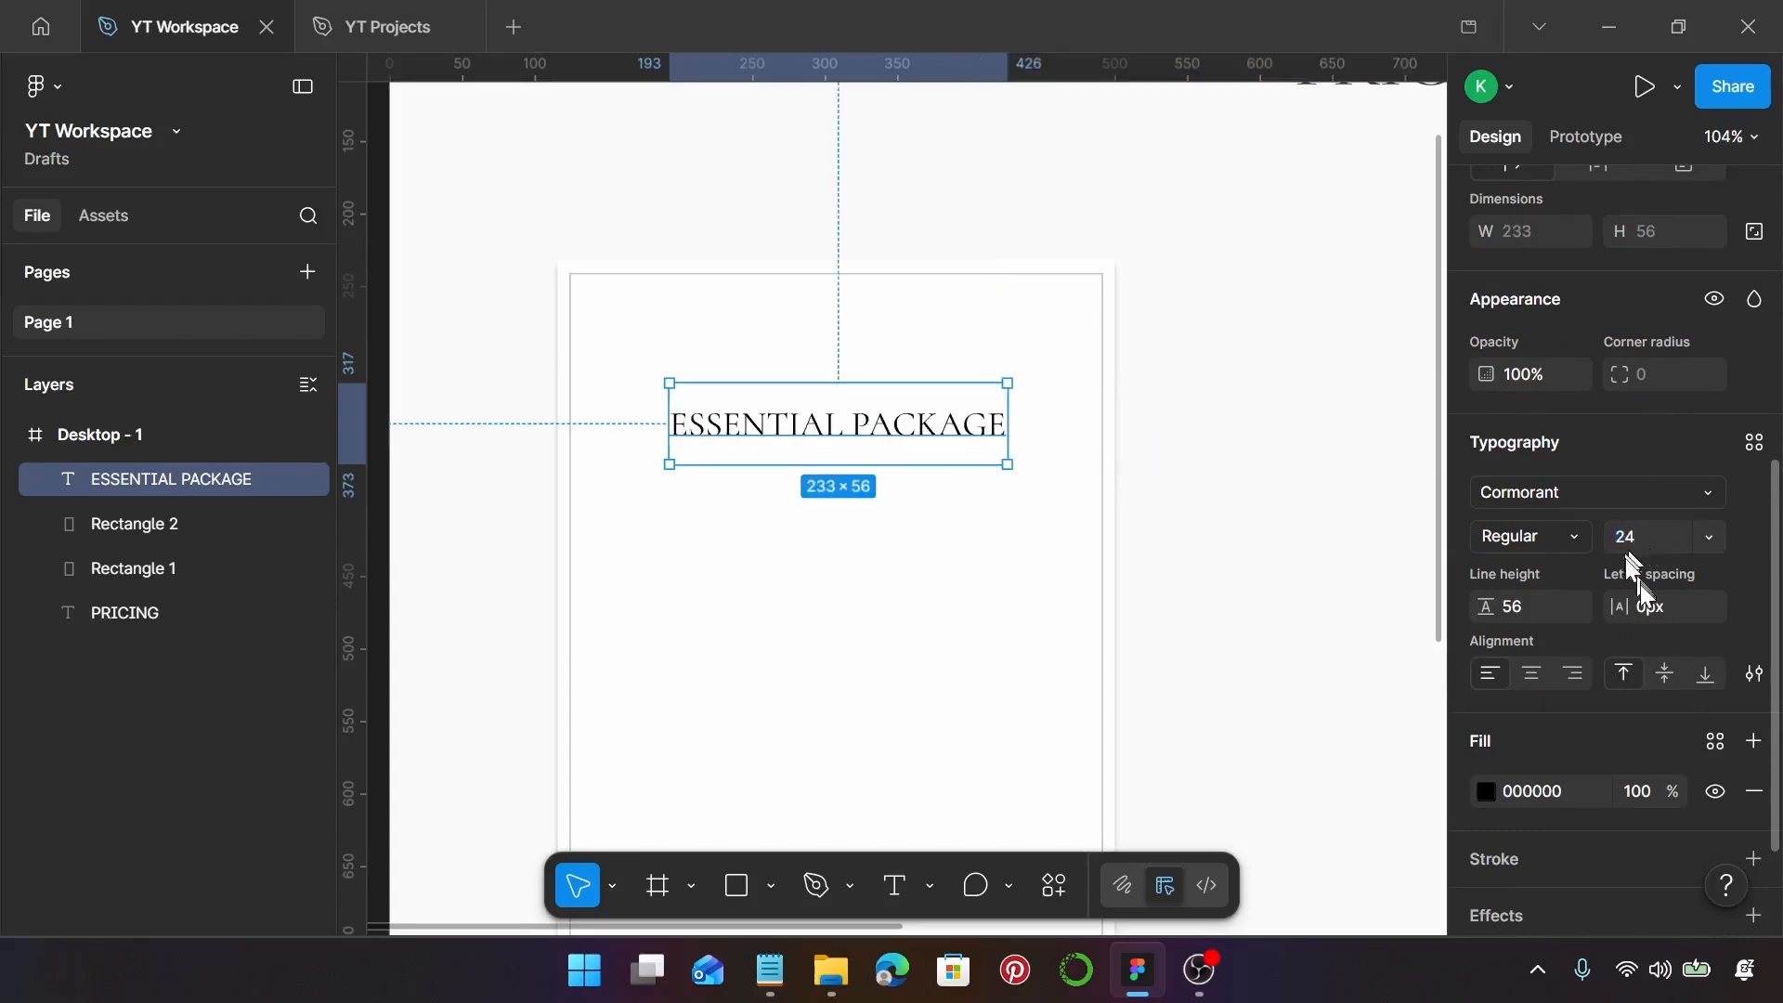
pyautogui.click(1542, 599)
pyautogui.write('32')
pyautogui.press('Return')
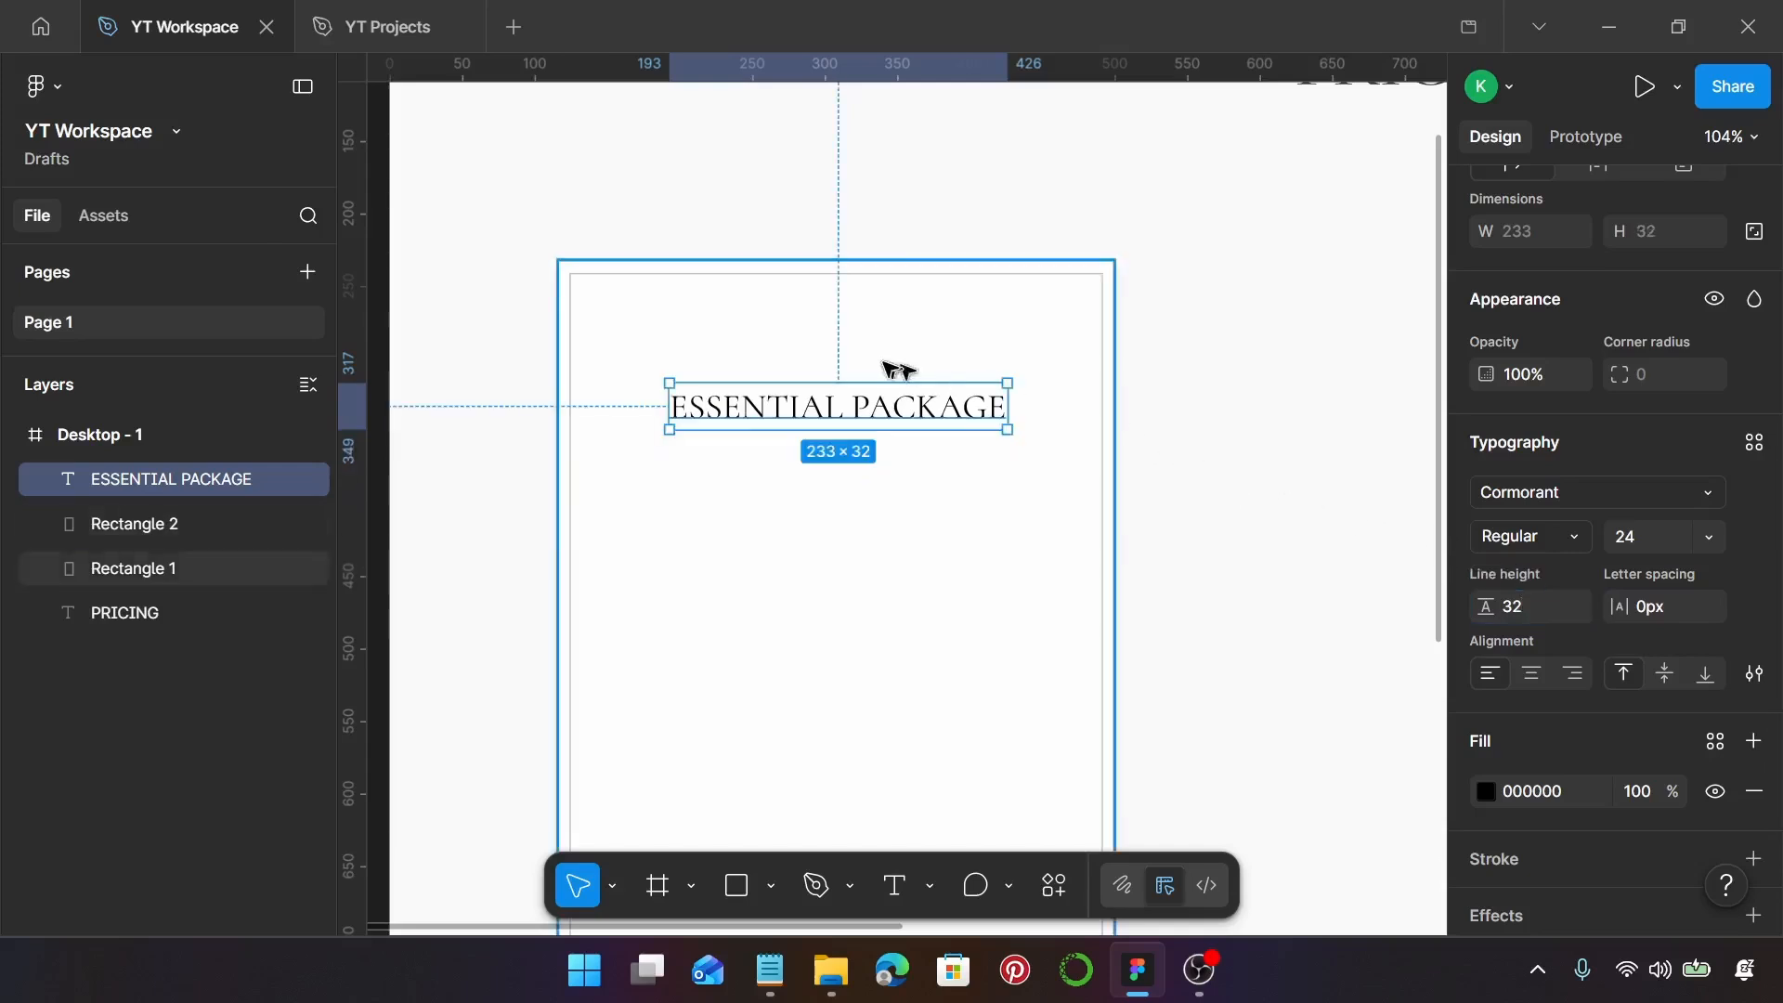
# Move the ESSENTIAL PACKAGE title to about X 191, Y 274, centred near the card's upper edge, and set its fill to 323941
pyautogui.moveTo(923, 402); pyautogui.dragTo(924, 368)
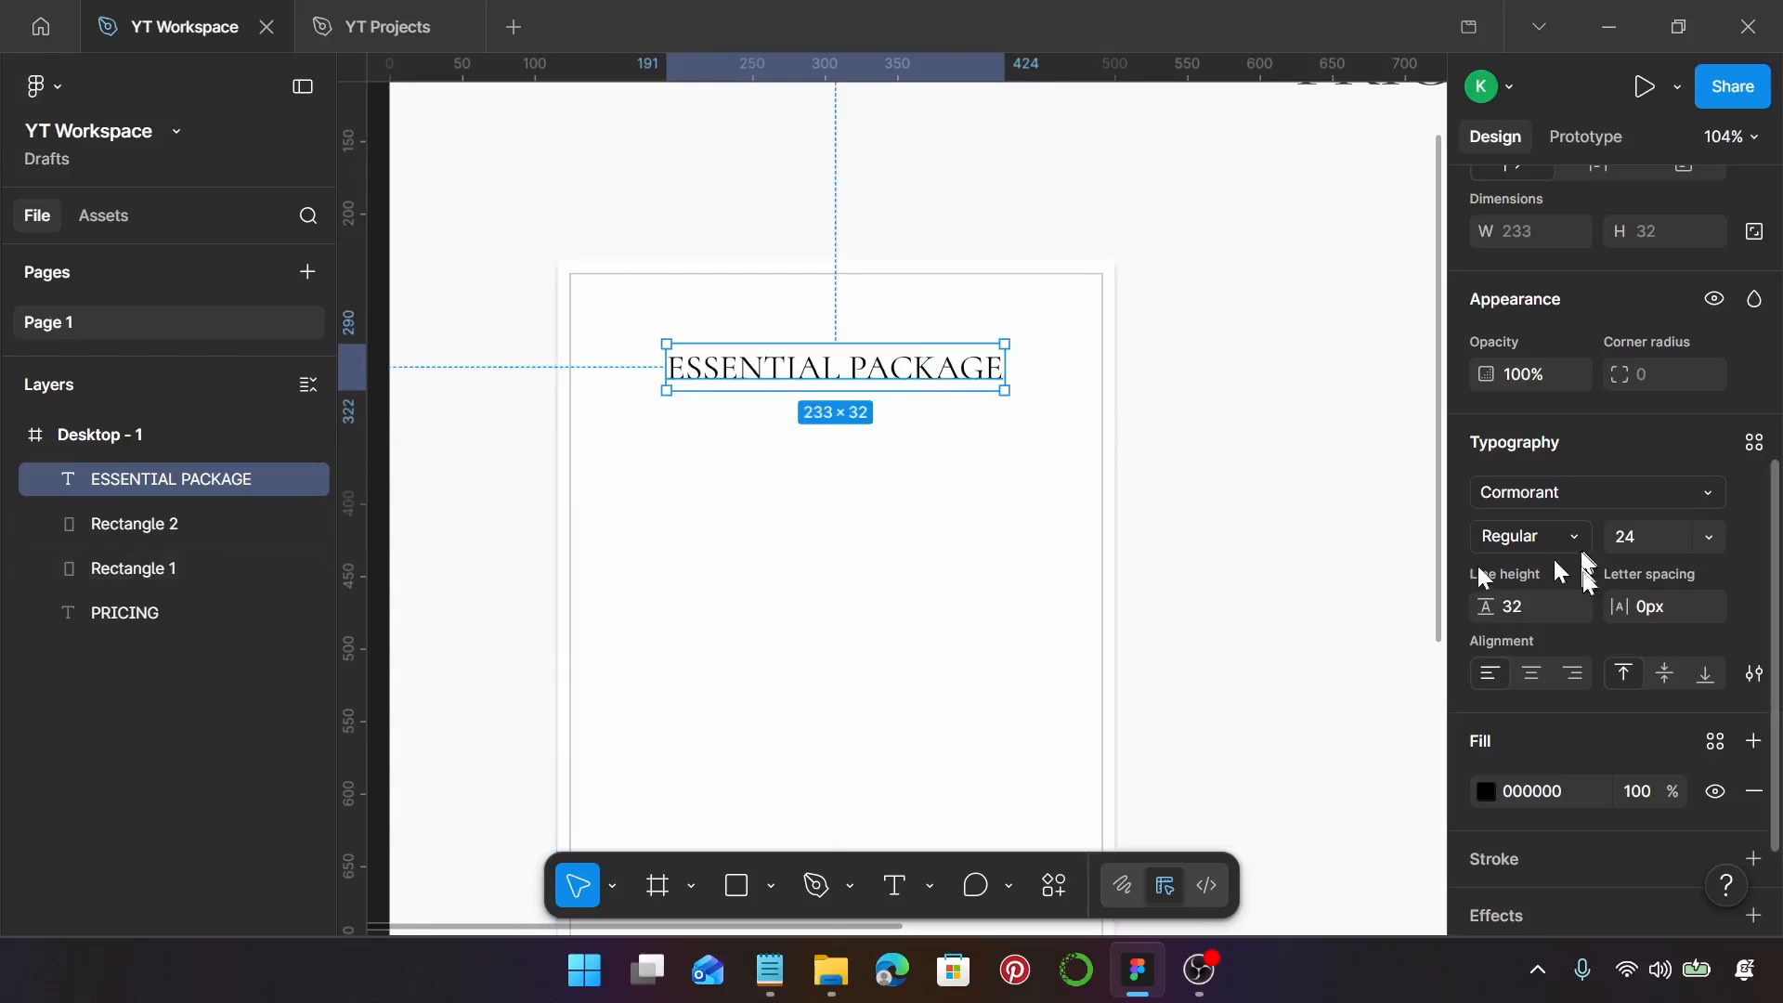
pyautogui.scroll(-2, 1629, 721)
pyautogui.click(1569, 650)
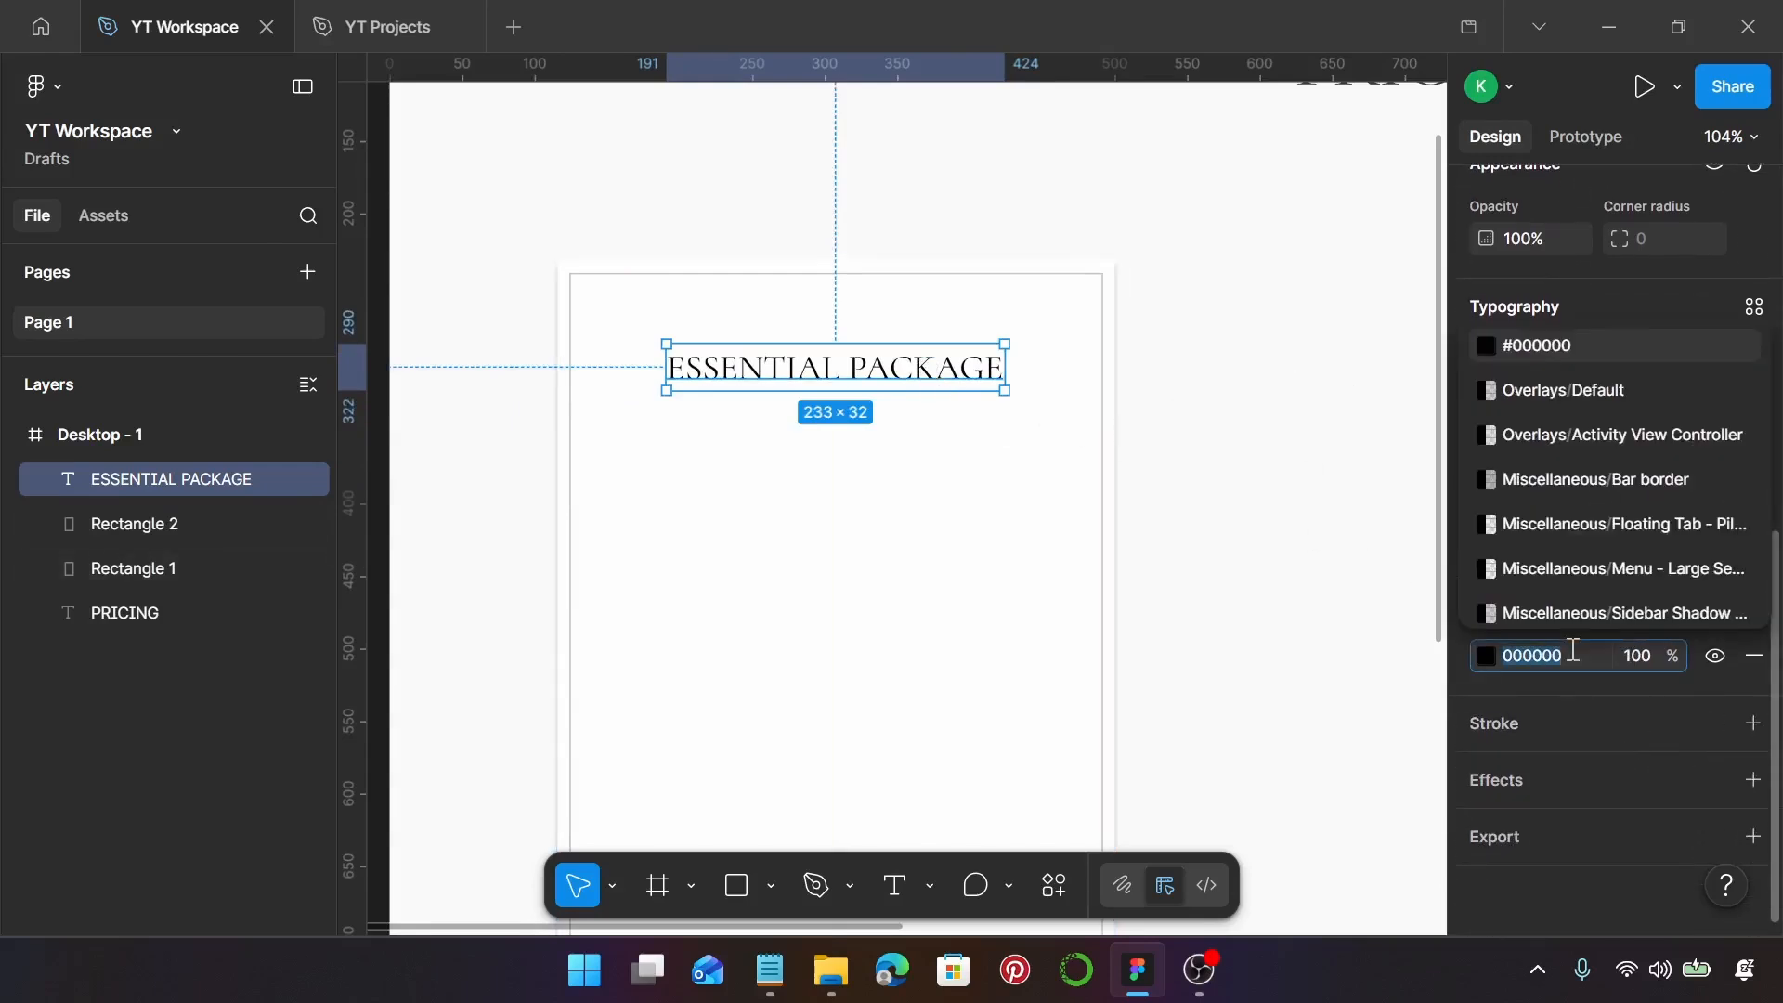
pyautogui.write('32')
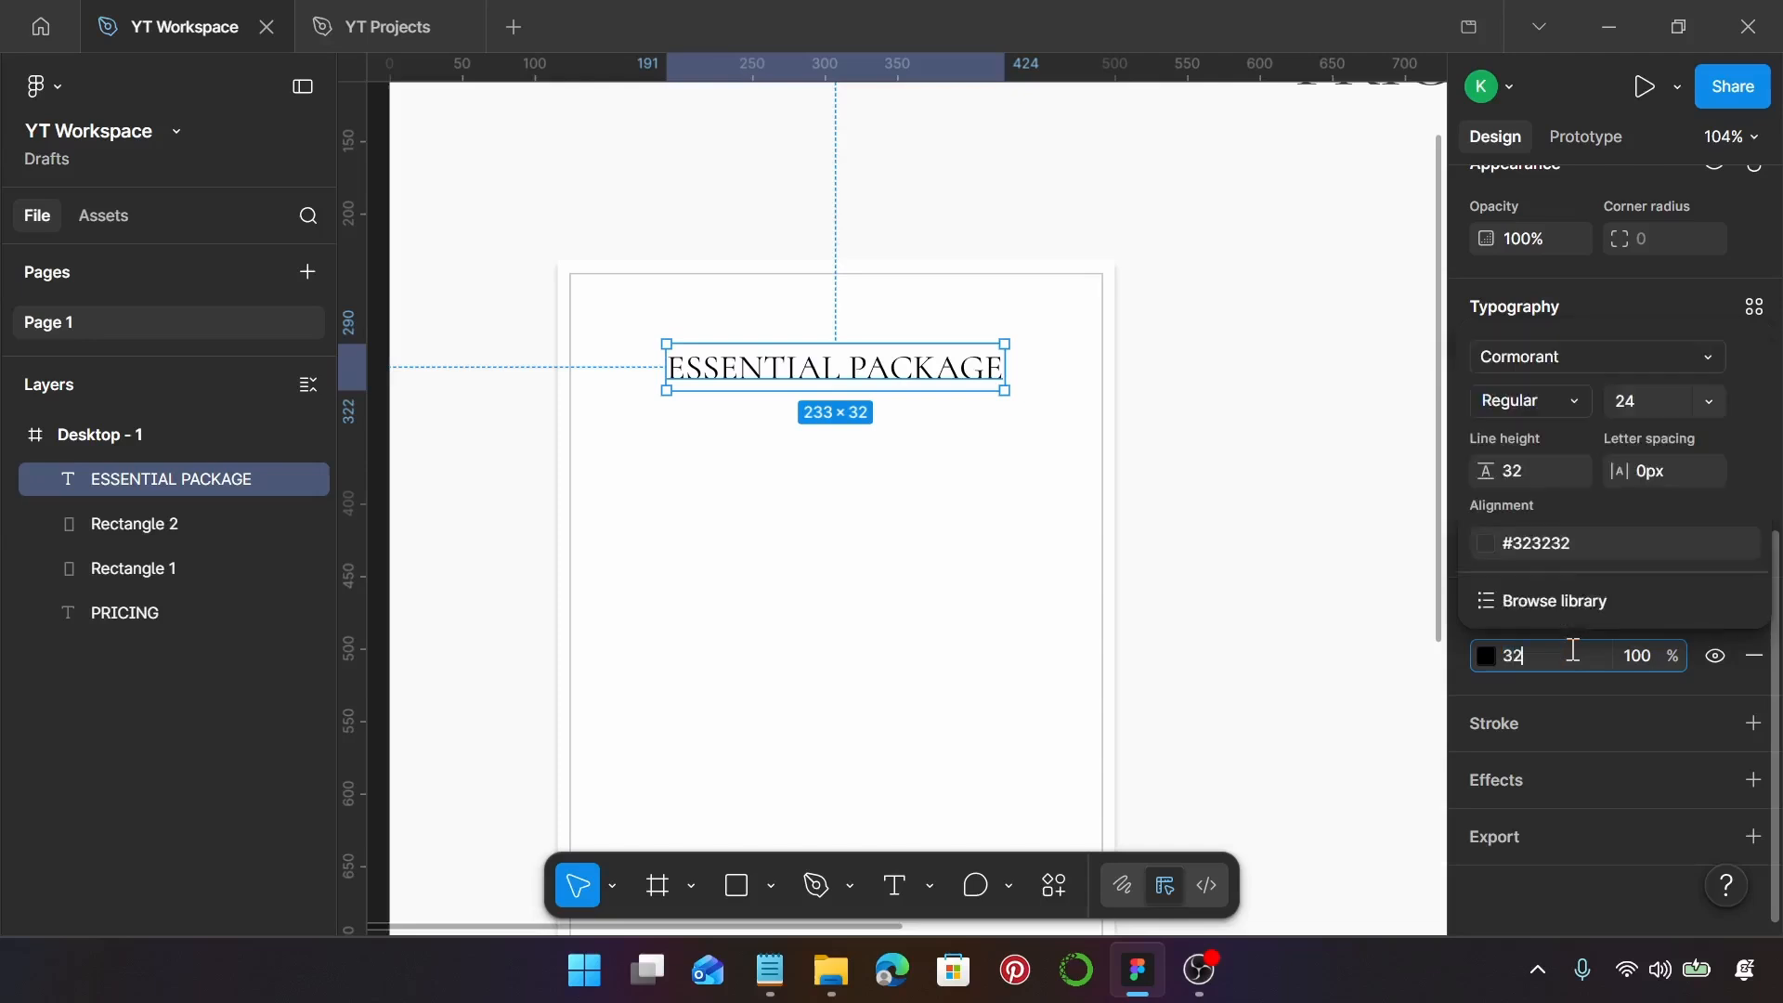
pyautogui.write('3941')
pyautogui.press('Return')
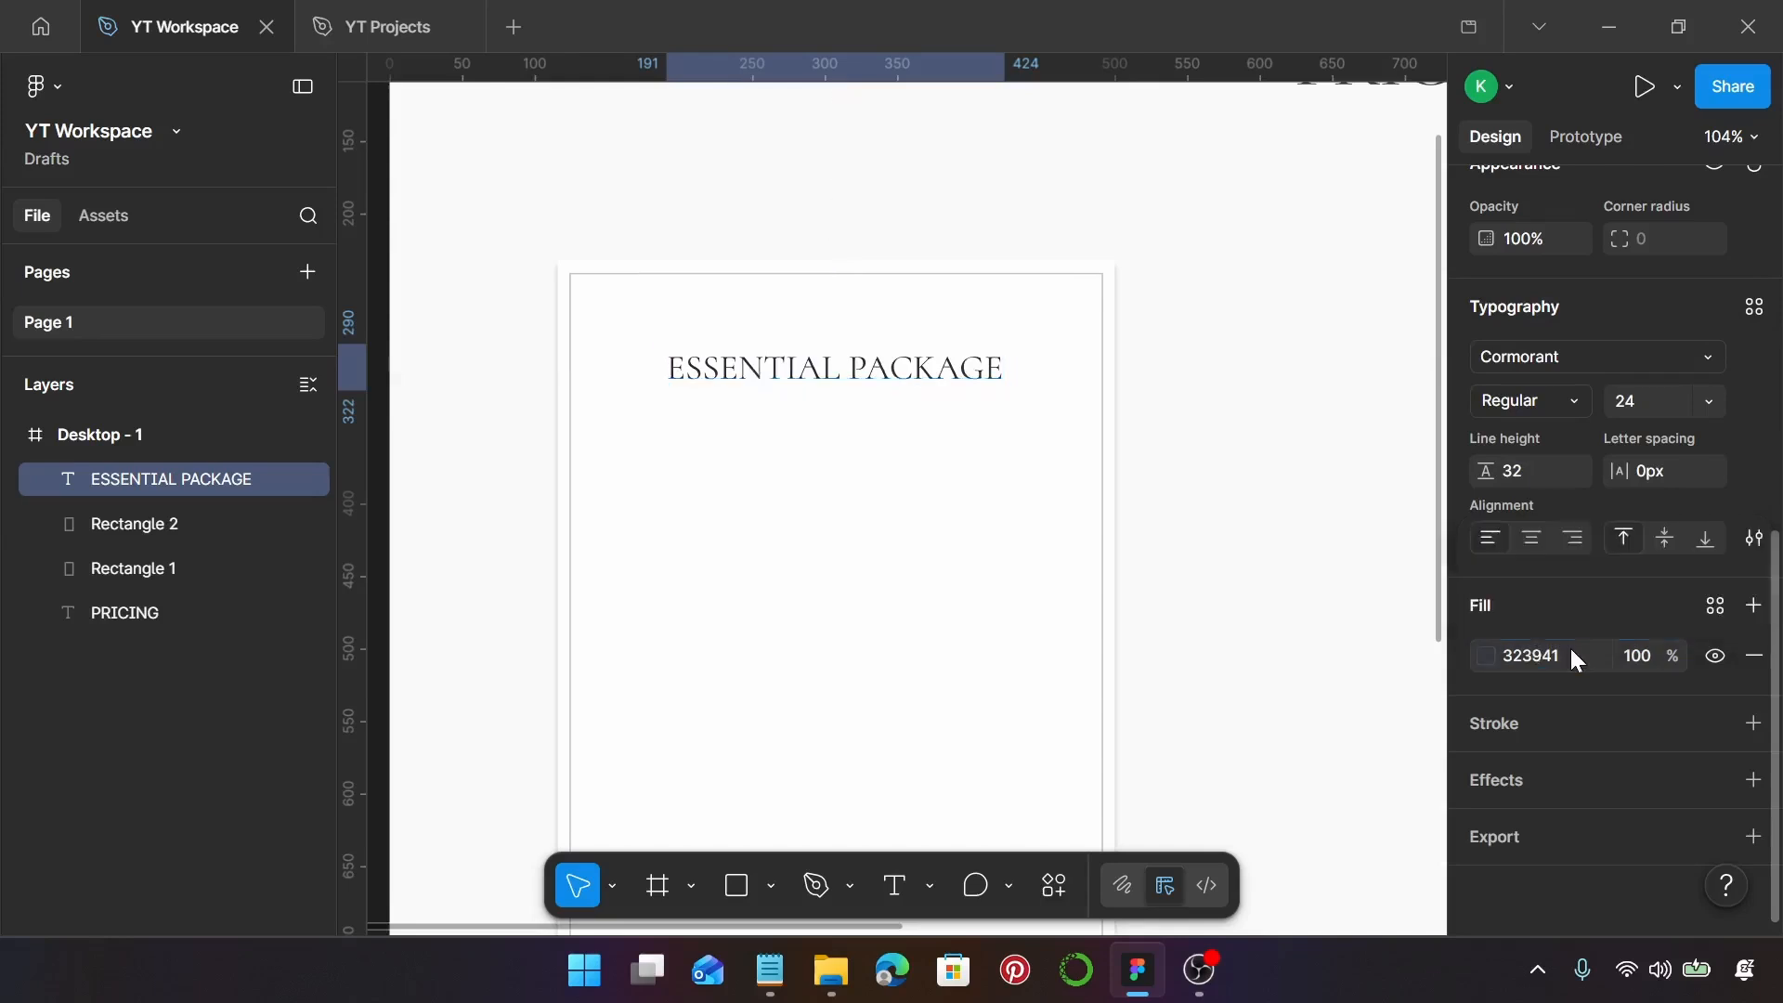
pyautogui.scroll(-1, 921, 356)
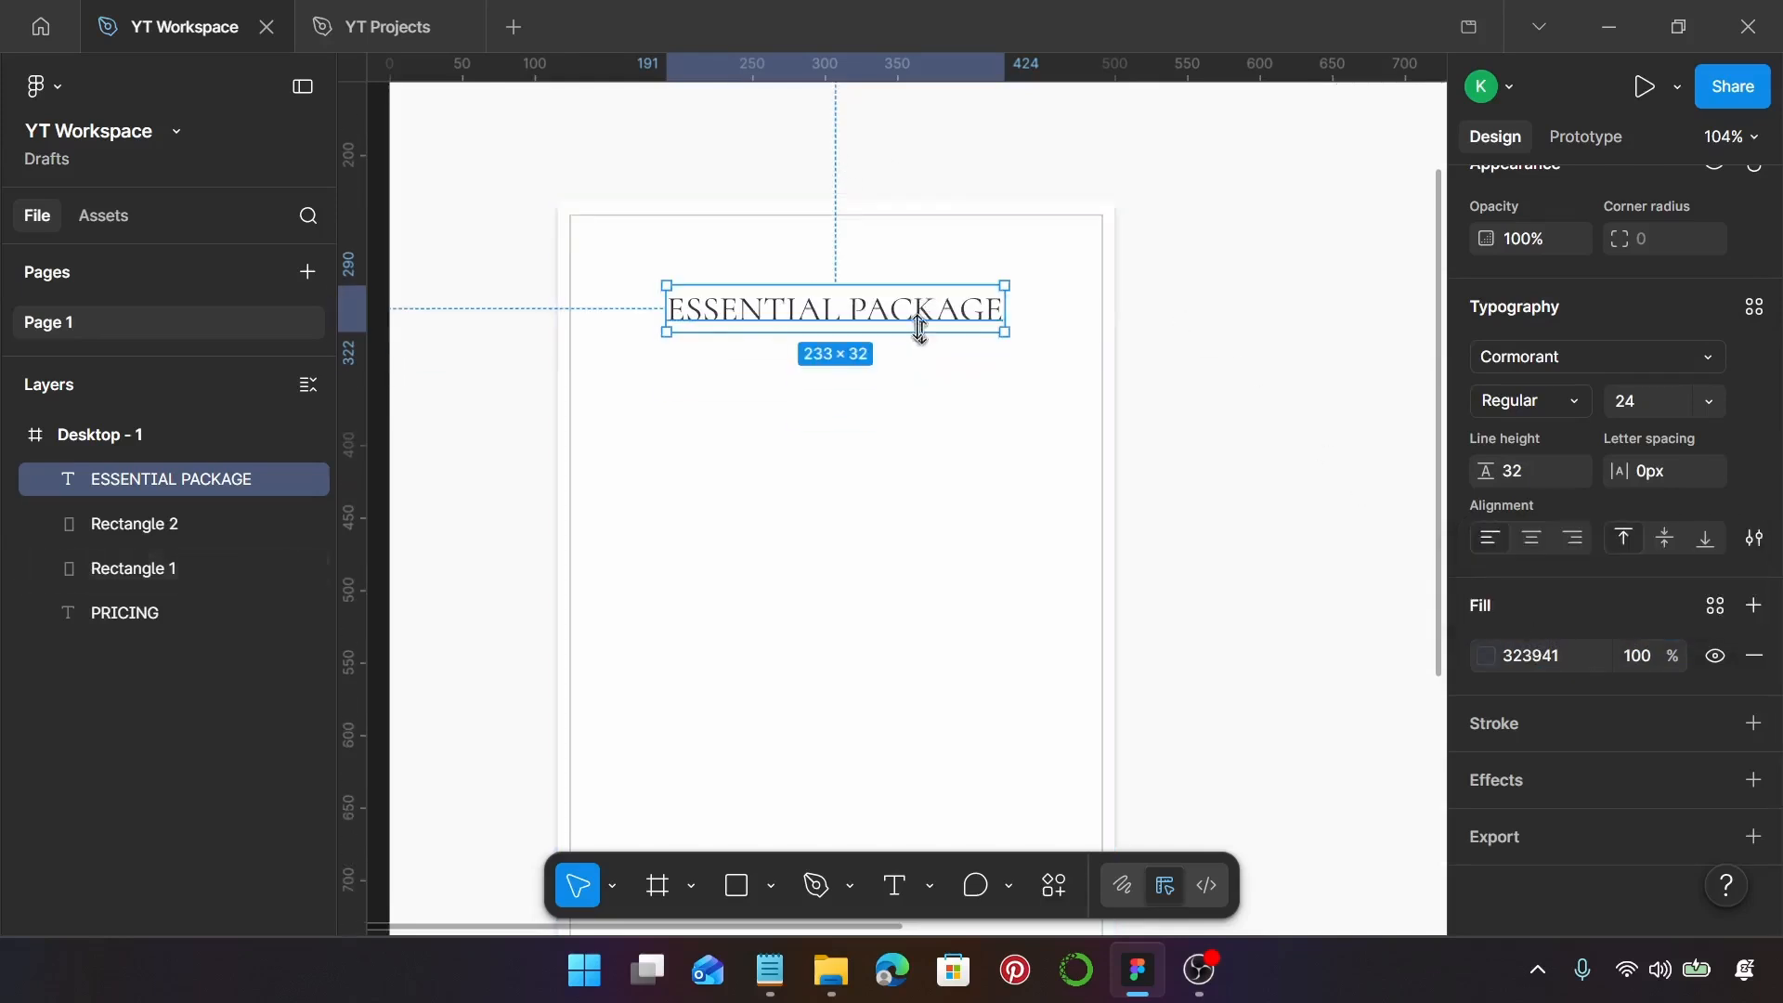
pyautogui.moveTo(907, 298); pyautogui.dragTo(910, 283)
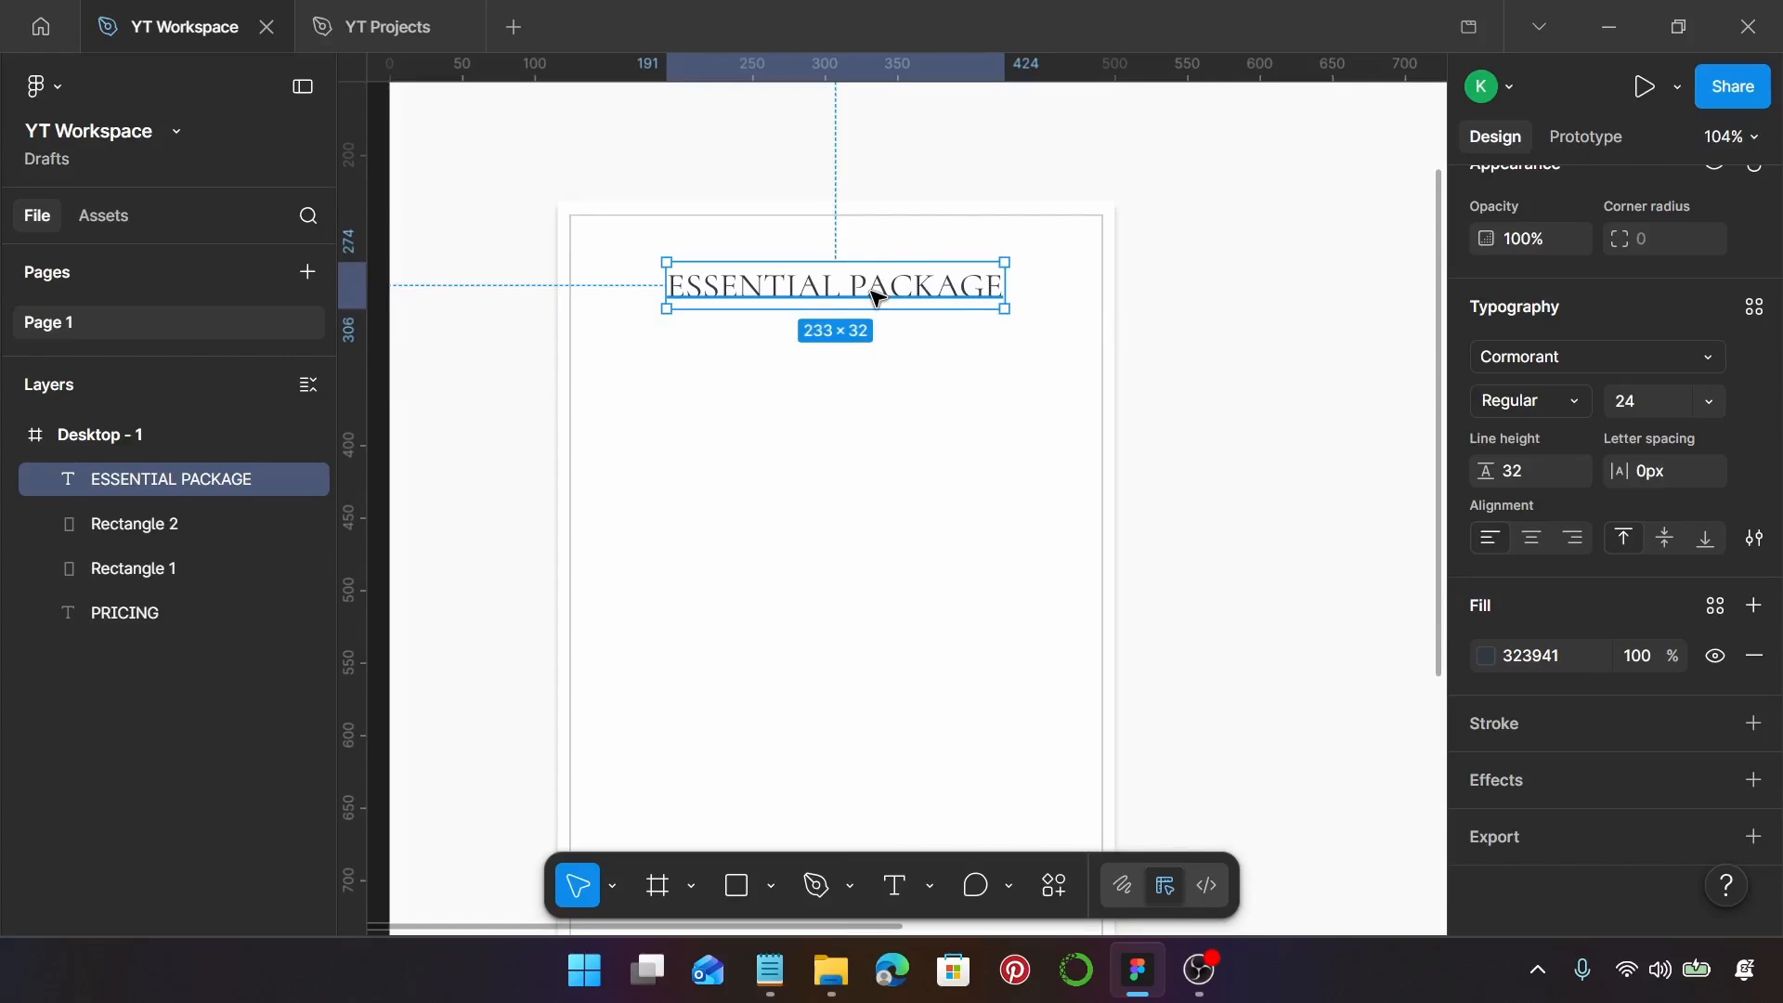
# Duplicate the title below at about Y 341 and give the copy centred text, size 56, line height 64 and letter spacing -0.25px
pyautogui.moveTo(887, 286); pyautogui.dragTo(898, 386)
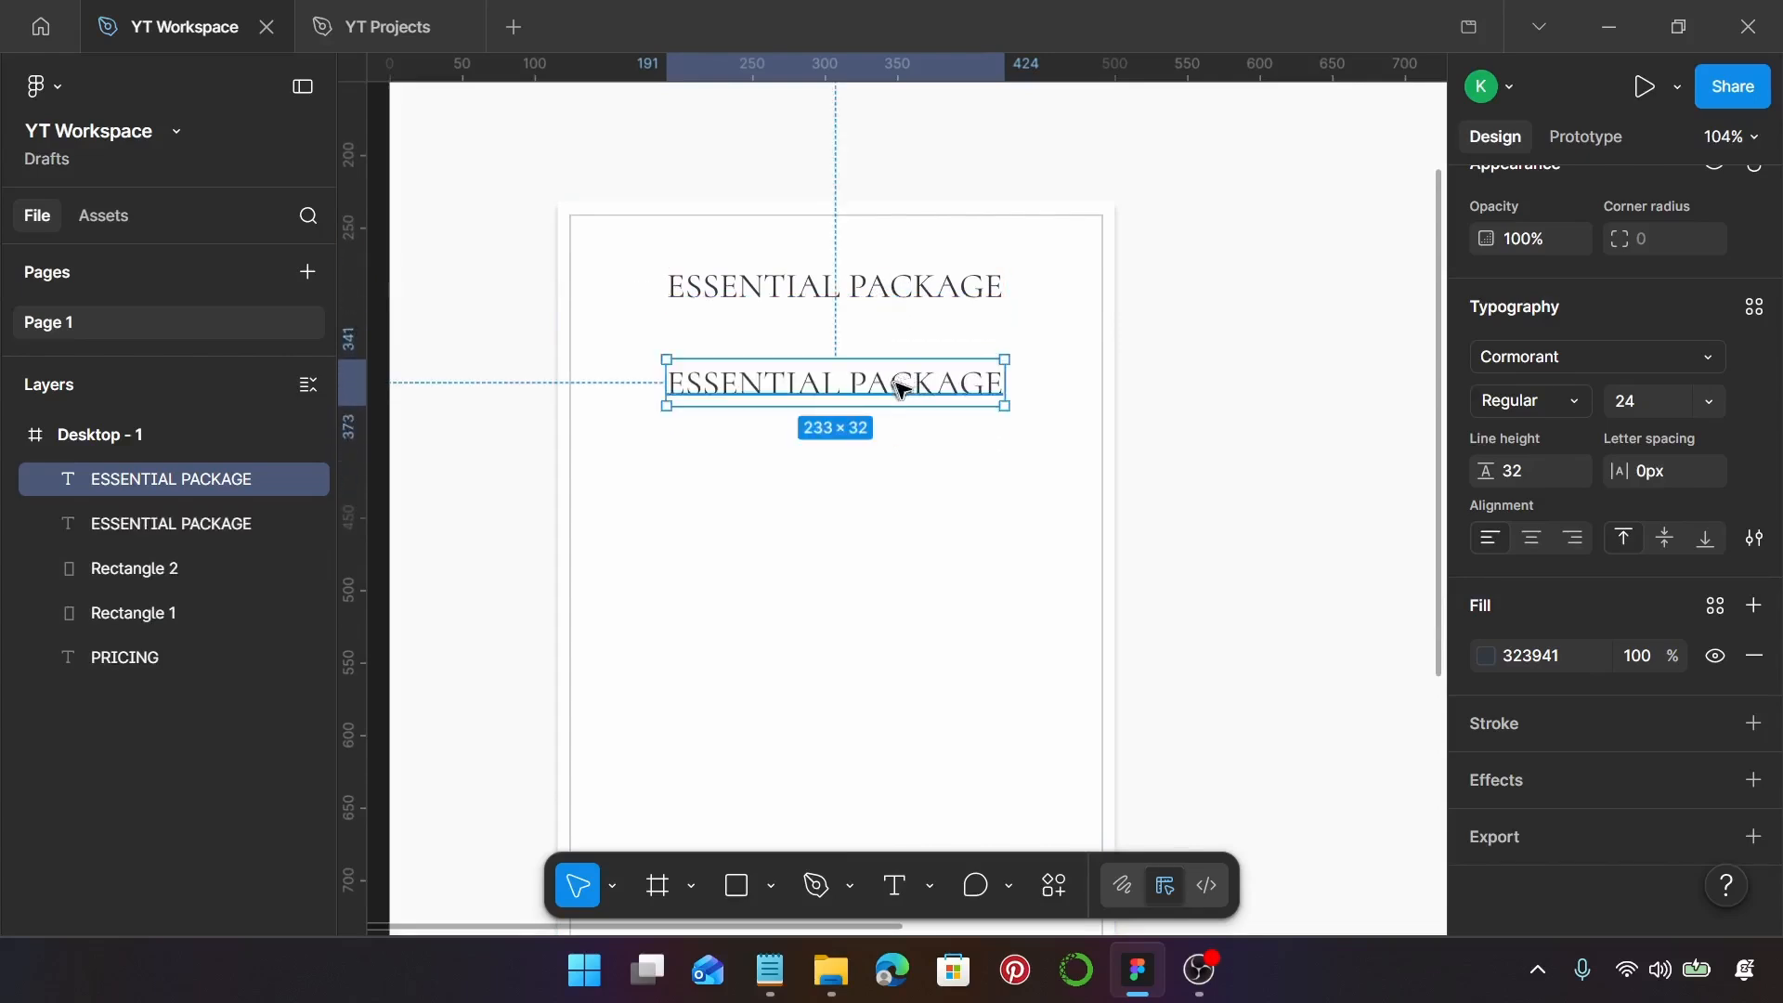
pyautogui.click(1532, 540)
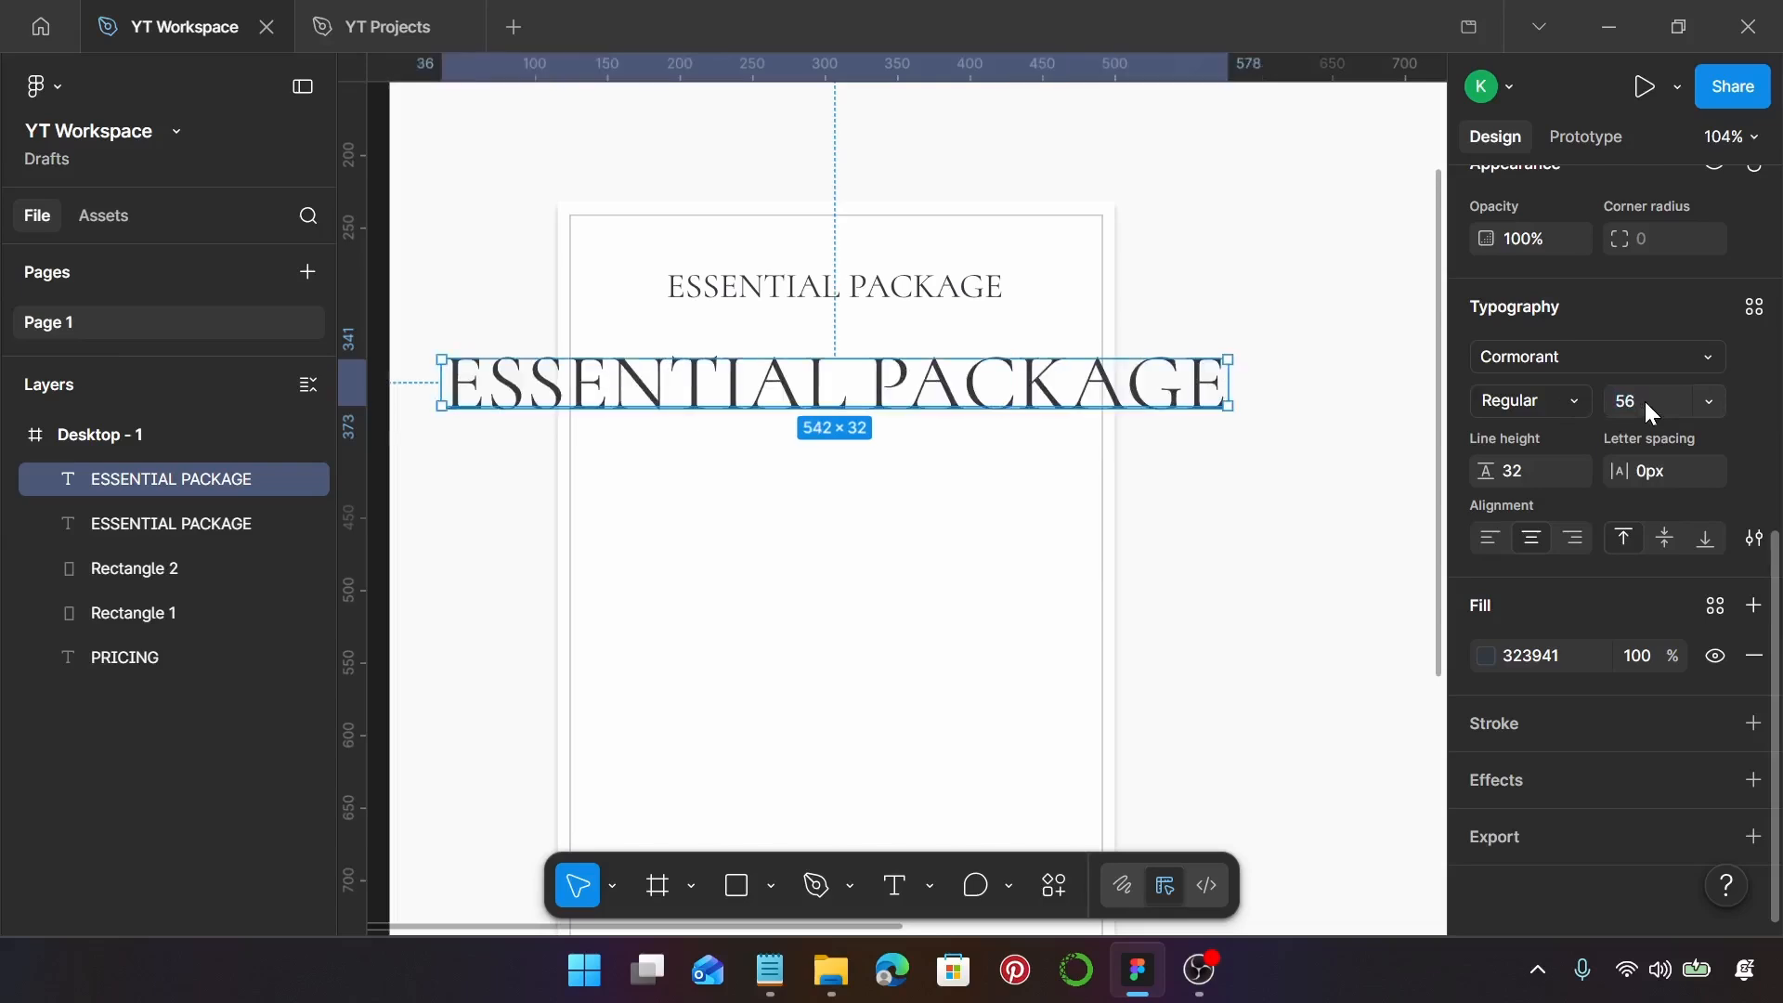
pyautogui.click(1533, 477)
pyautogui.press('Return')
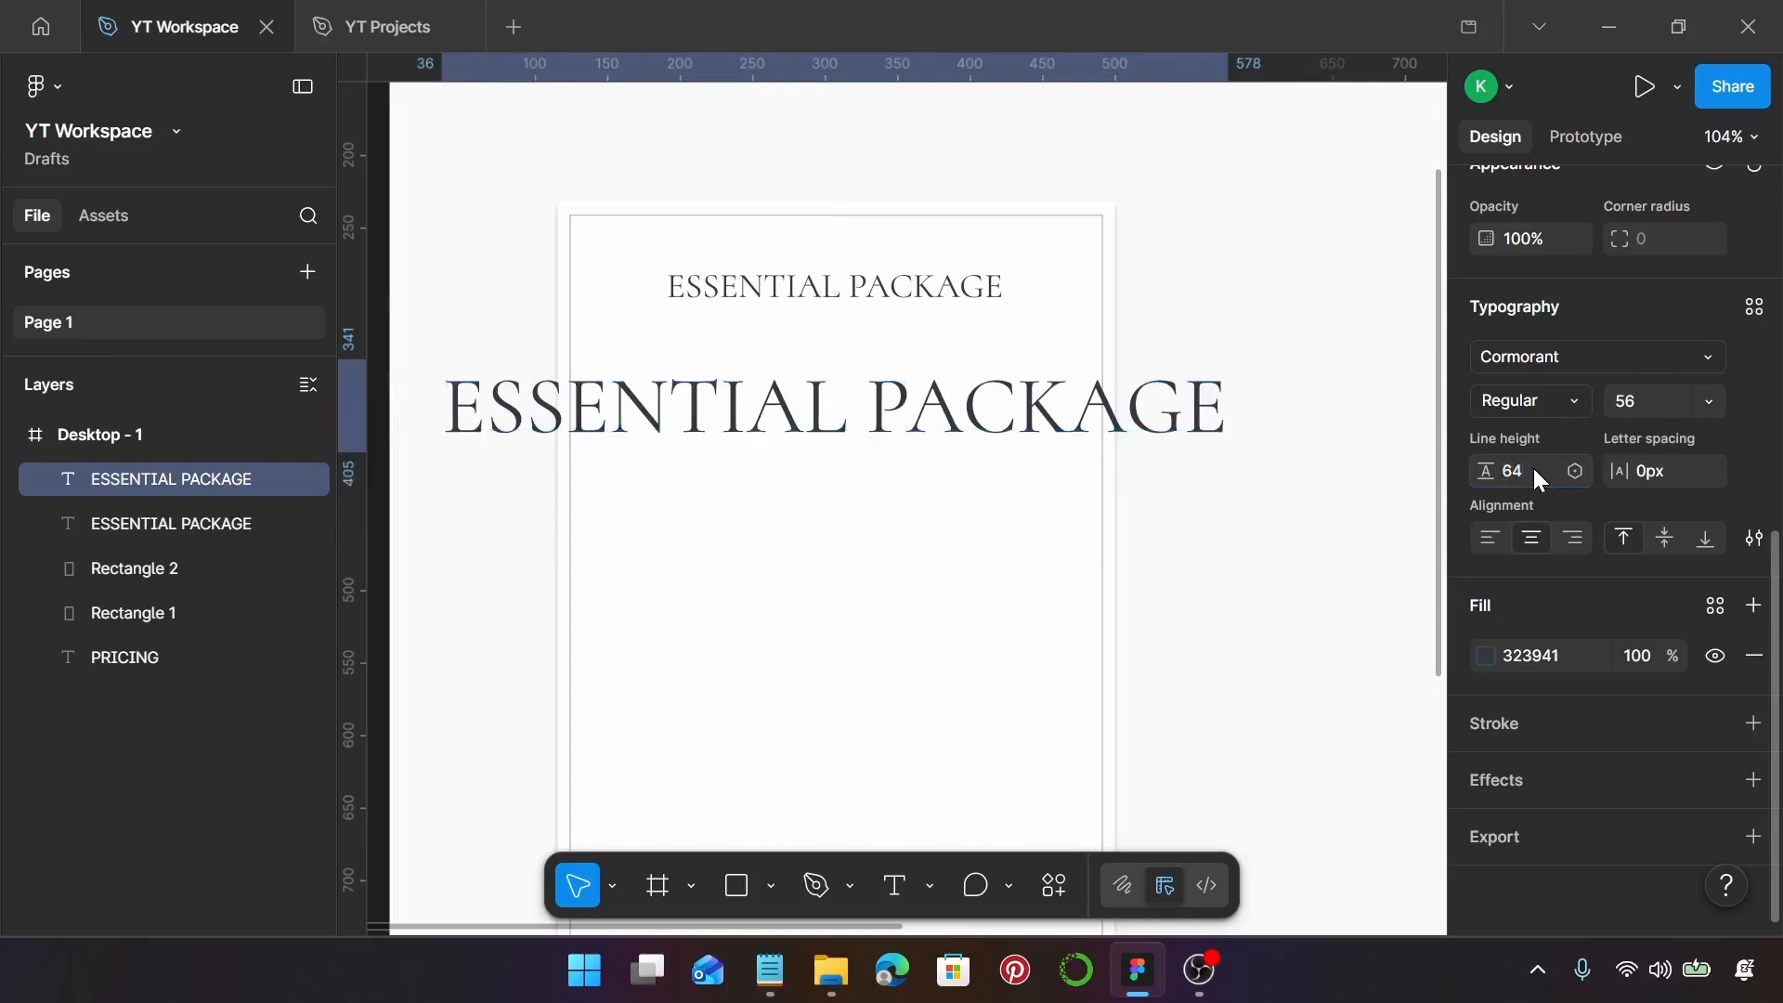
pyautogui.click(1665, 488)
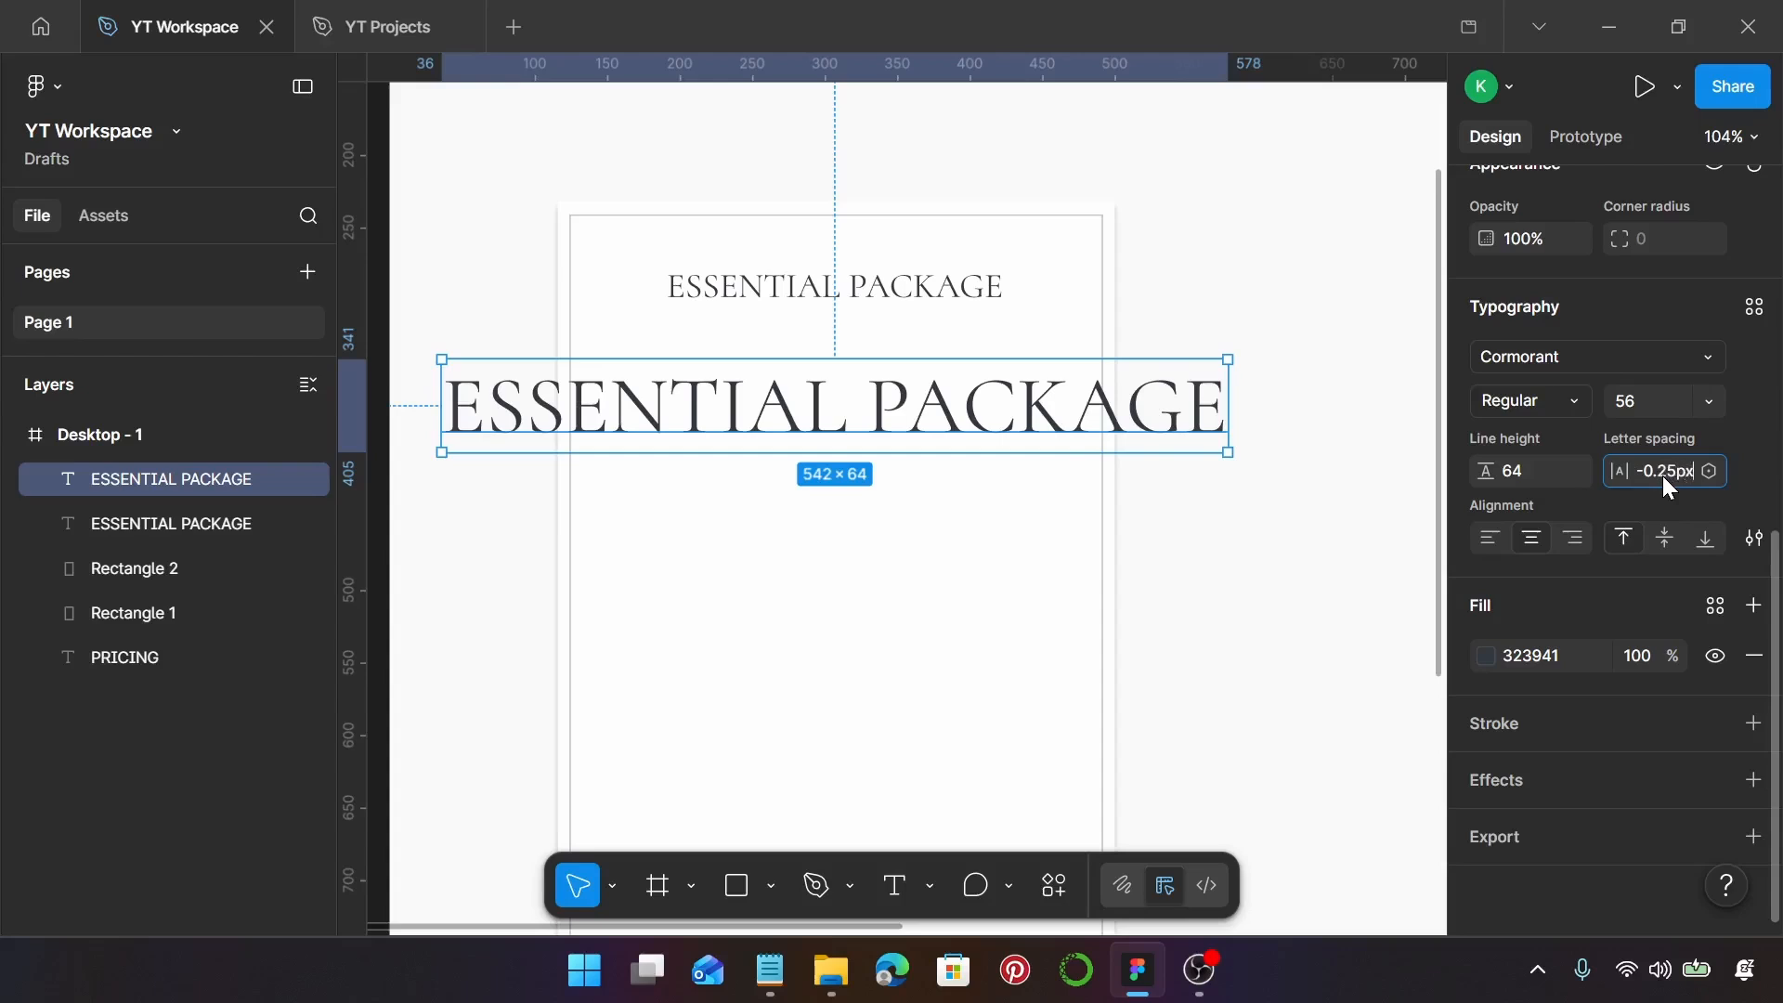
pyautogui.press('Return')
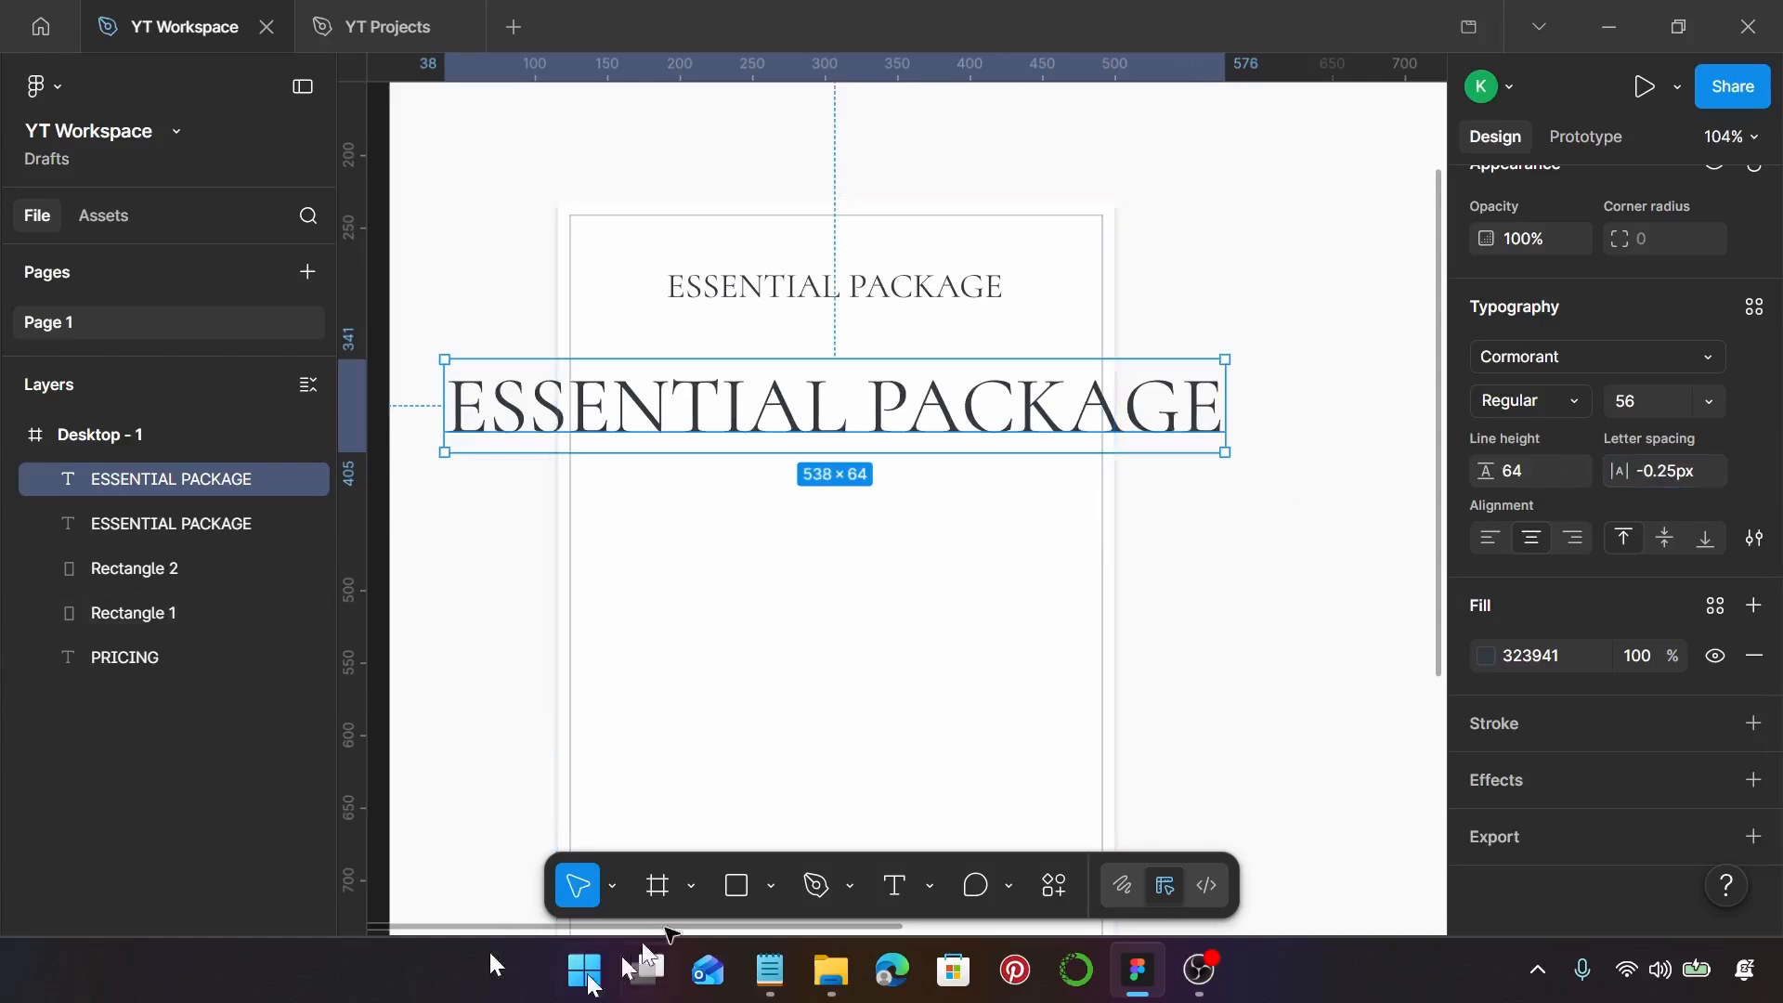
# Switch to the Notepad pricing copy, copy the $3,500 price, and return to Figma
pyautogui.click(769, 968)
pyautogui.moveTo(815, 437); pyautogui.dragTo(688, 450)
pyautogui.hotkey('ctrl', 'c')
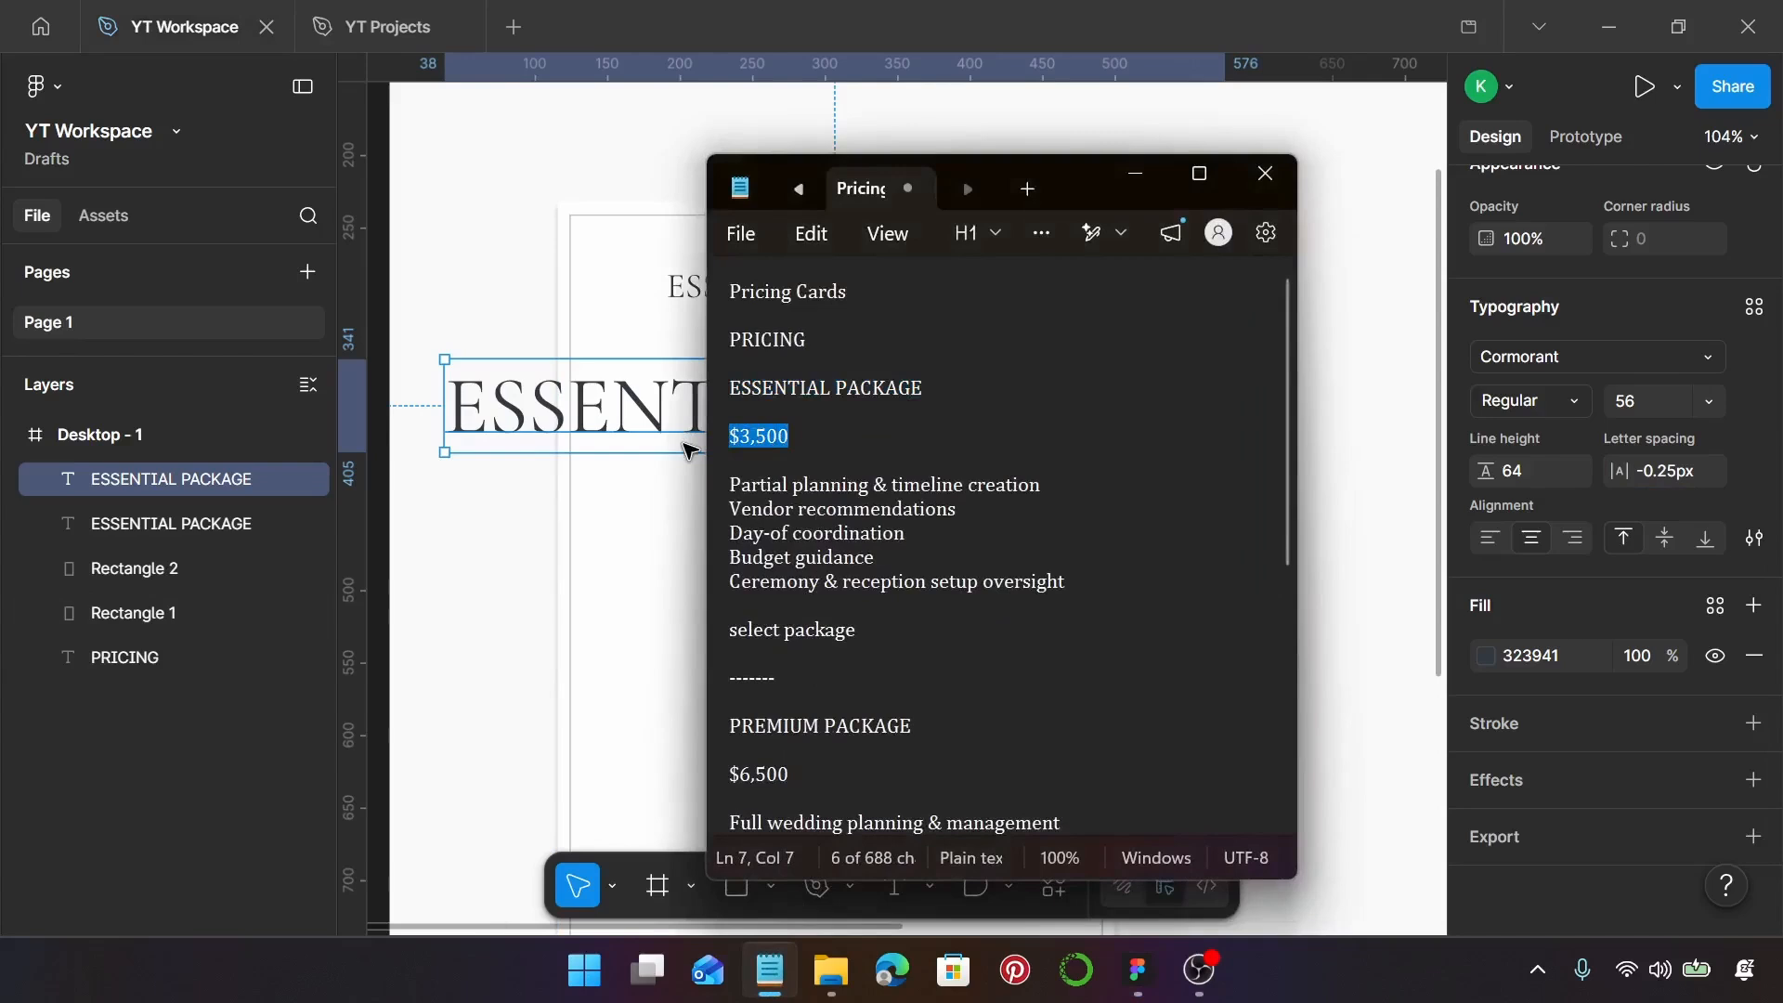
pyautogui.click(687, 451)
pyautogui.click(768, 130)
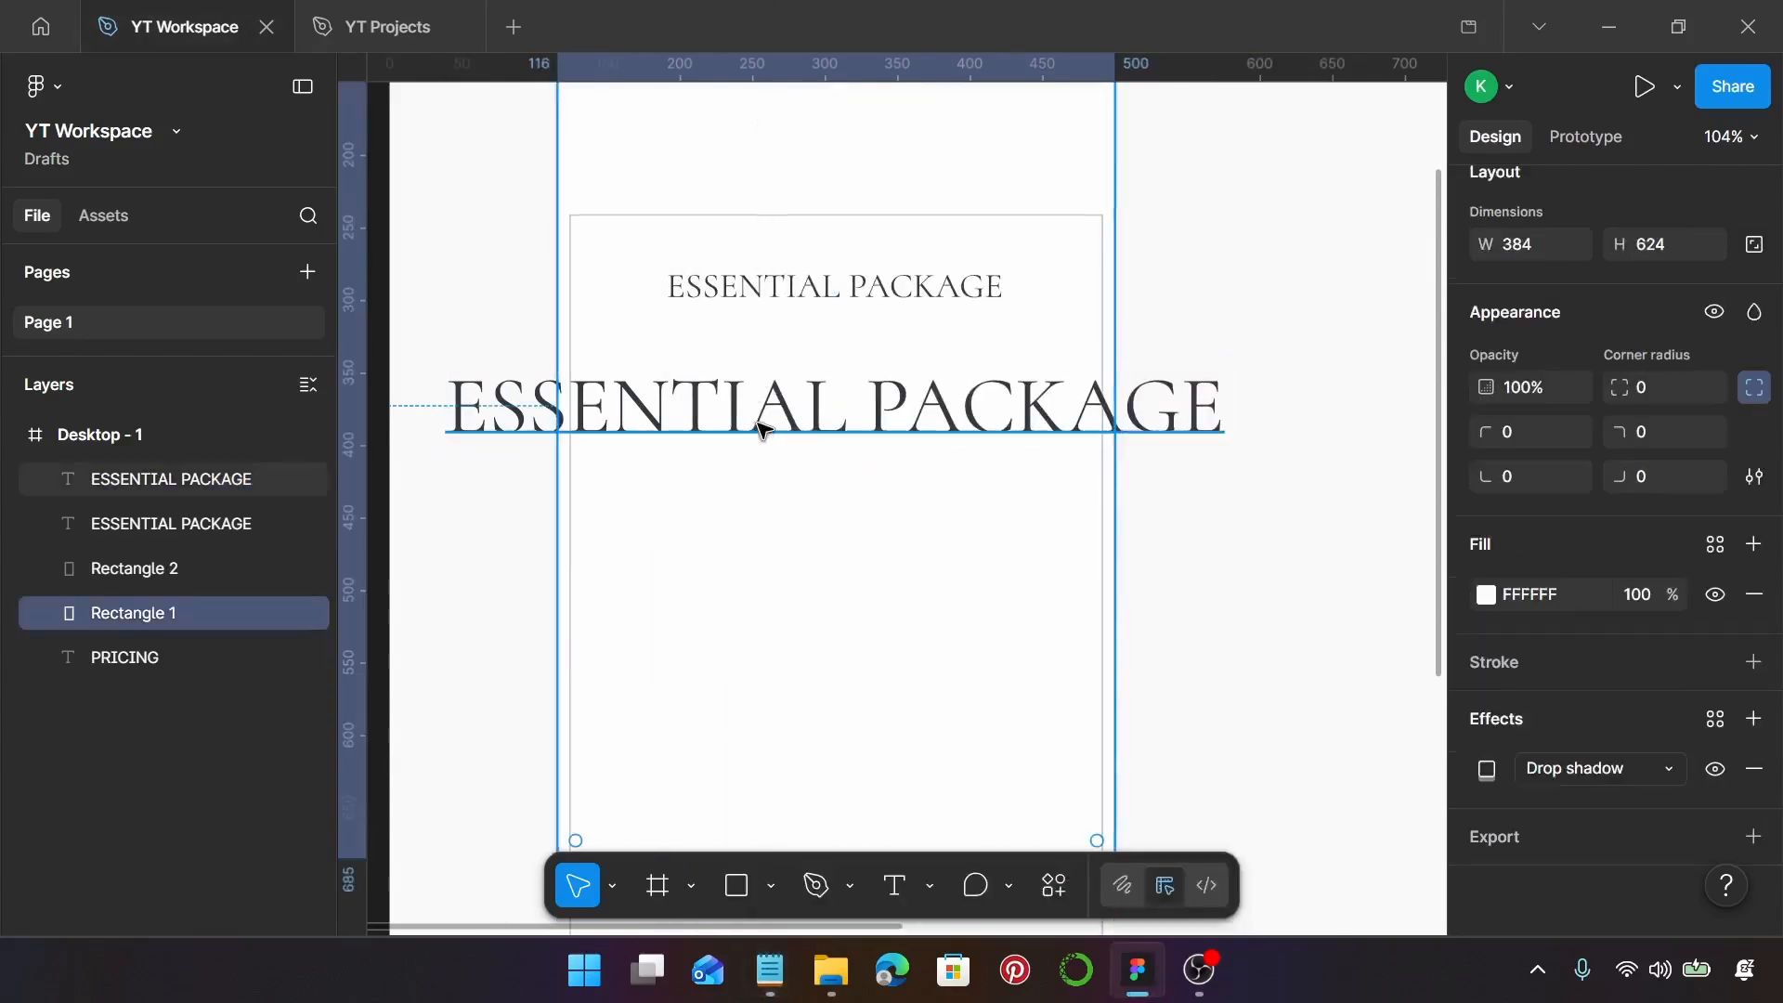
# Replace the text of the large duplicated title with $3,500
pyautogui.click(761, 427)
pyautogui.doubleClick(760, 414)
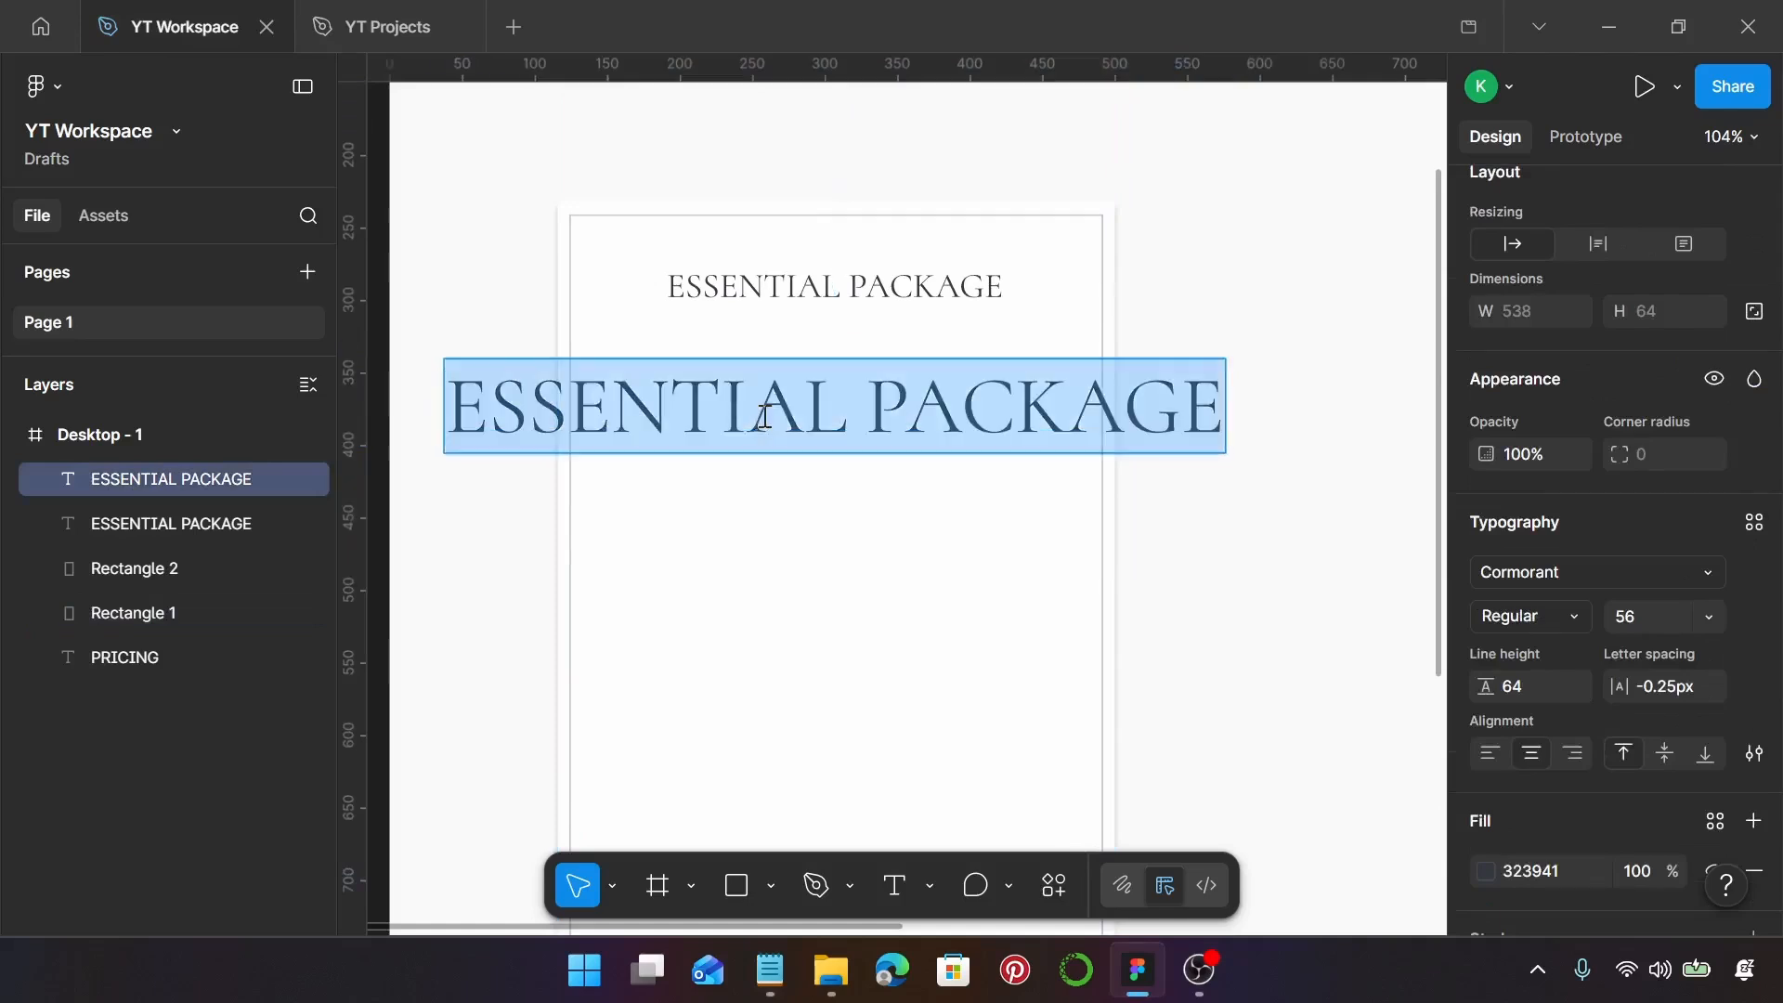
pyautogui.hotkey('ctrl', 'v')
pyautogui.press('Escape')
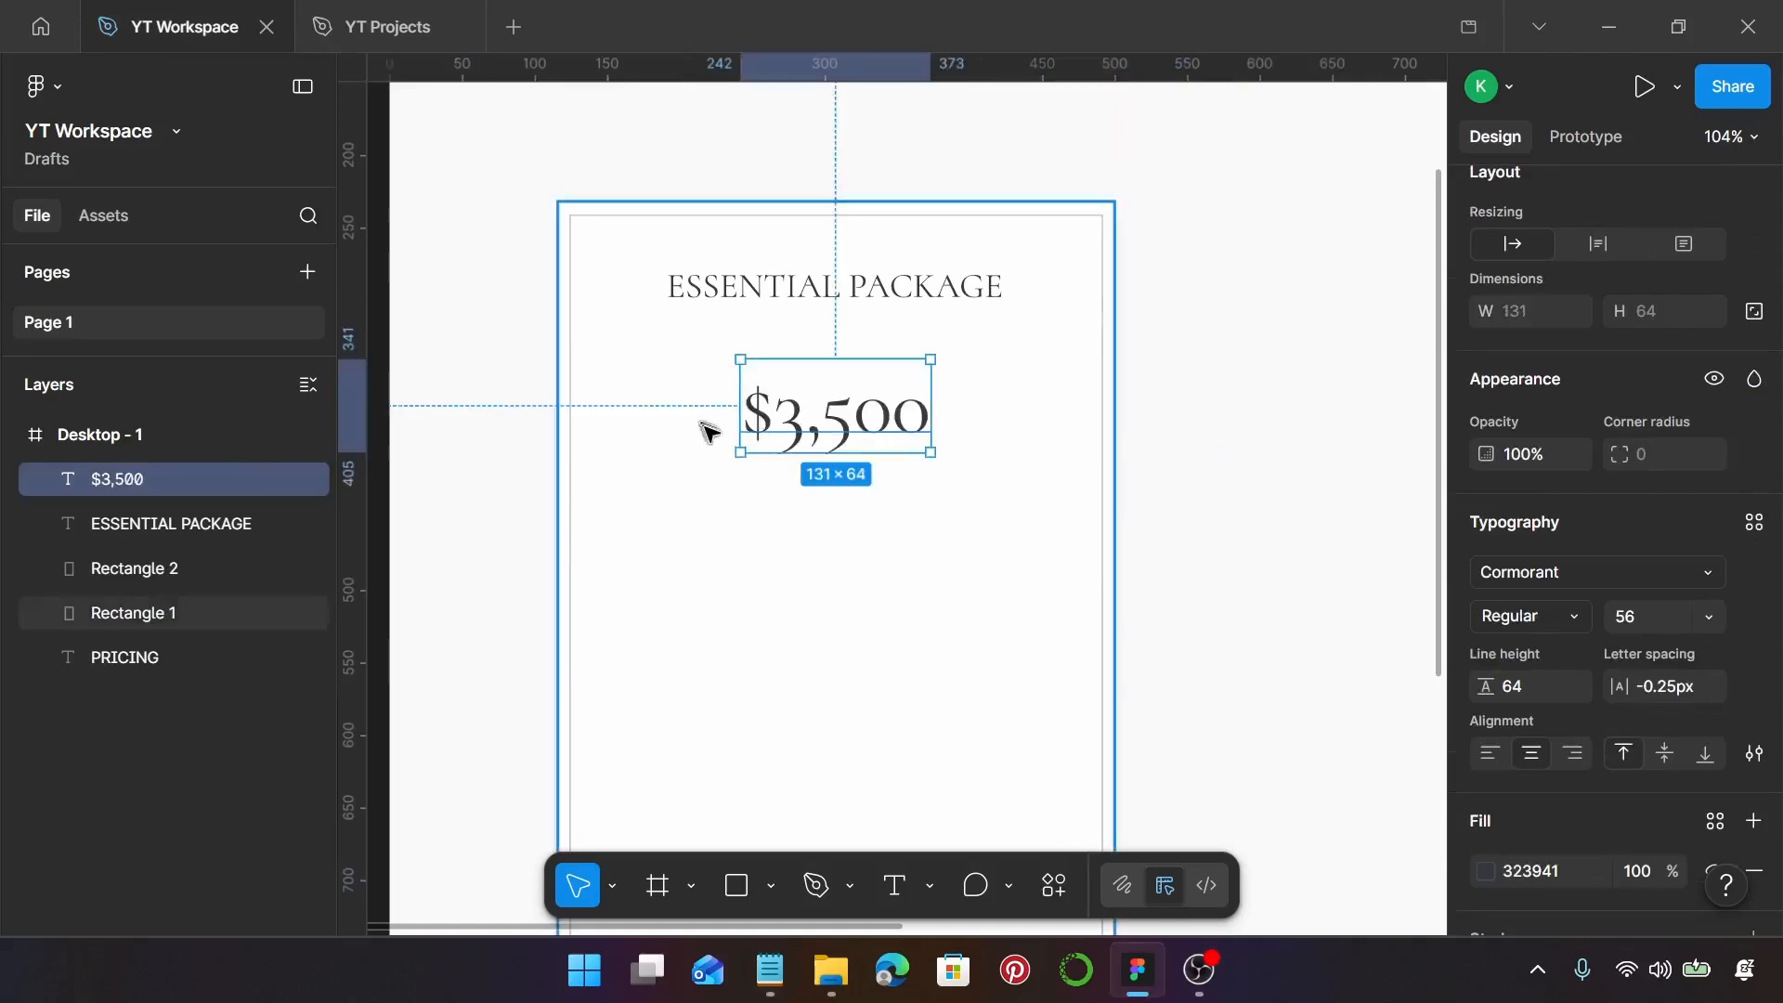
# Duplicate the ESSENTIAL PACKAGE title beneath the price at about Y 456 and centre-align the copy's text
pyautogui.scroll(-3, 962, 470)
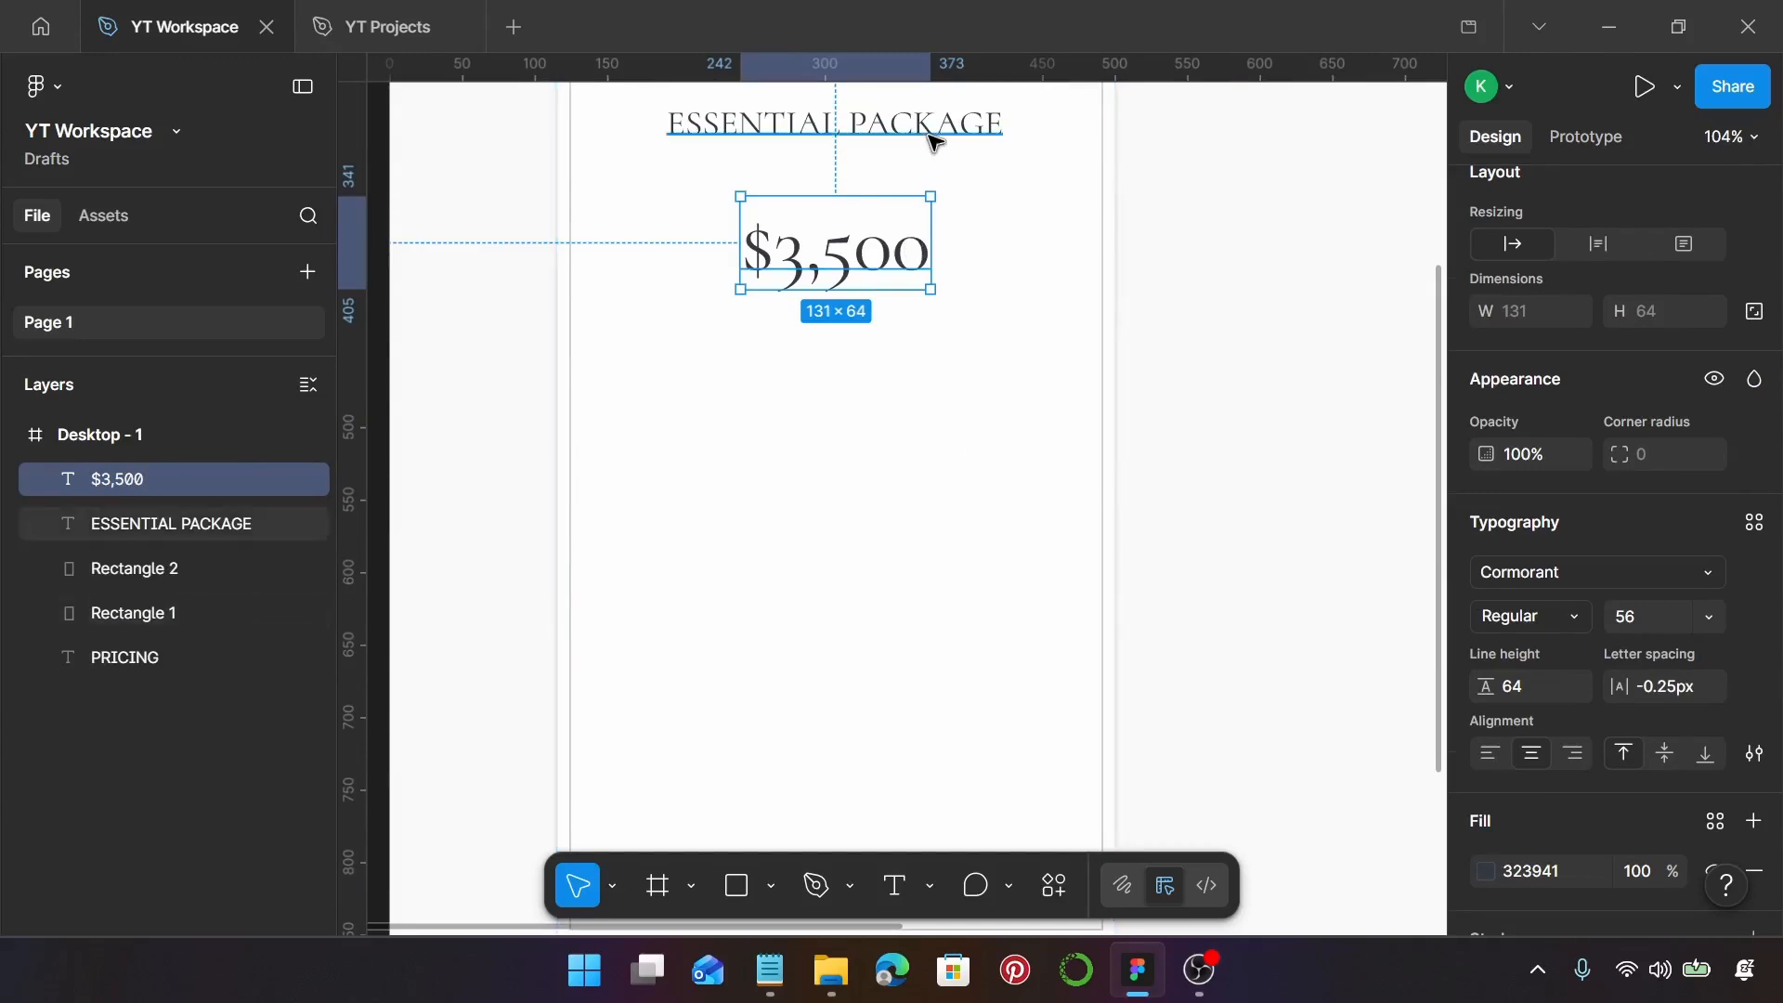
pyautogui.click(935, 141)
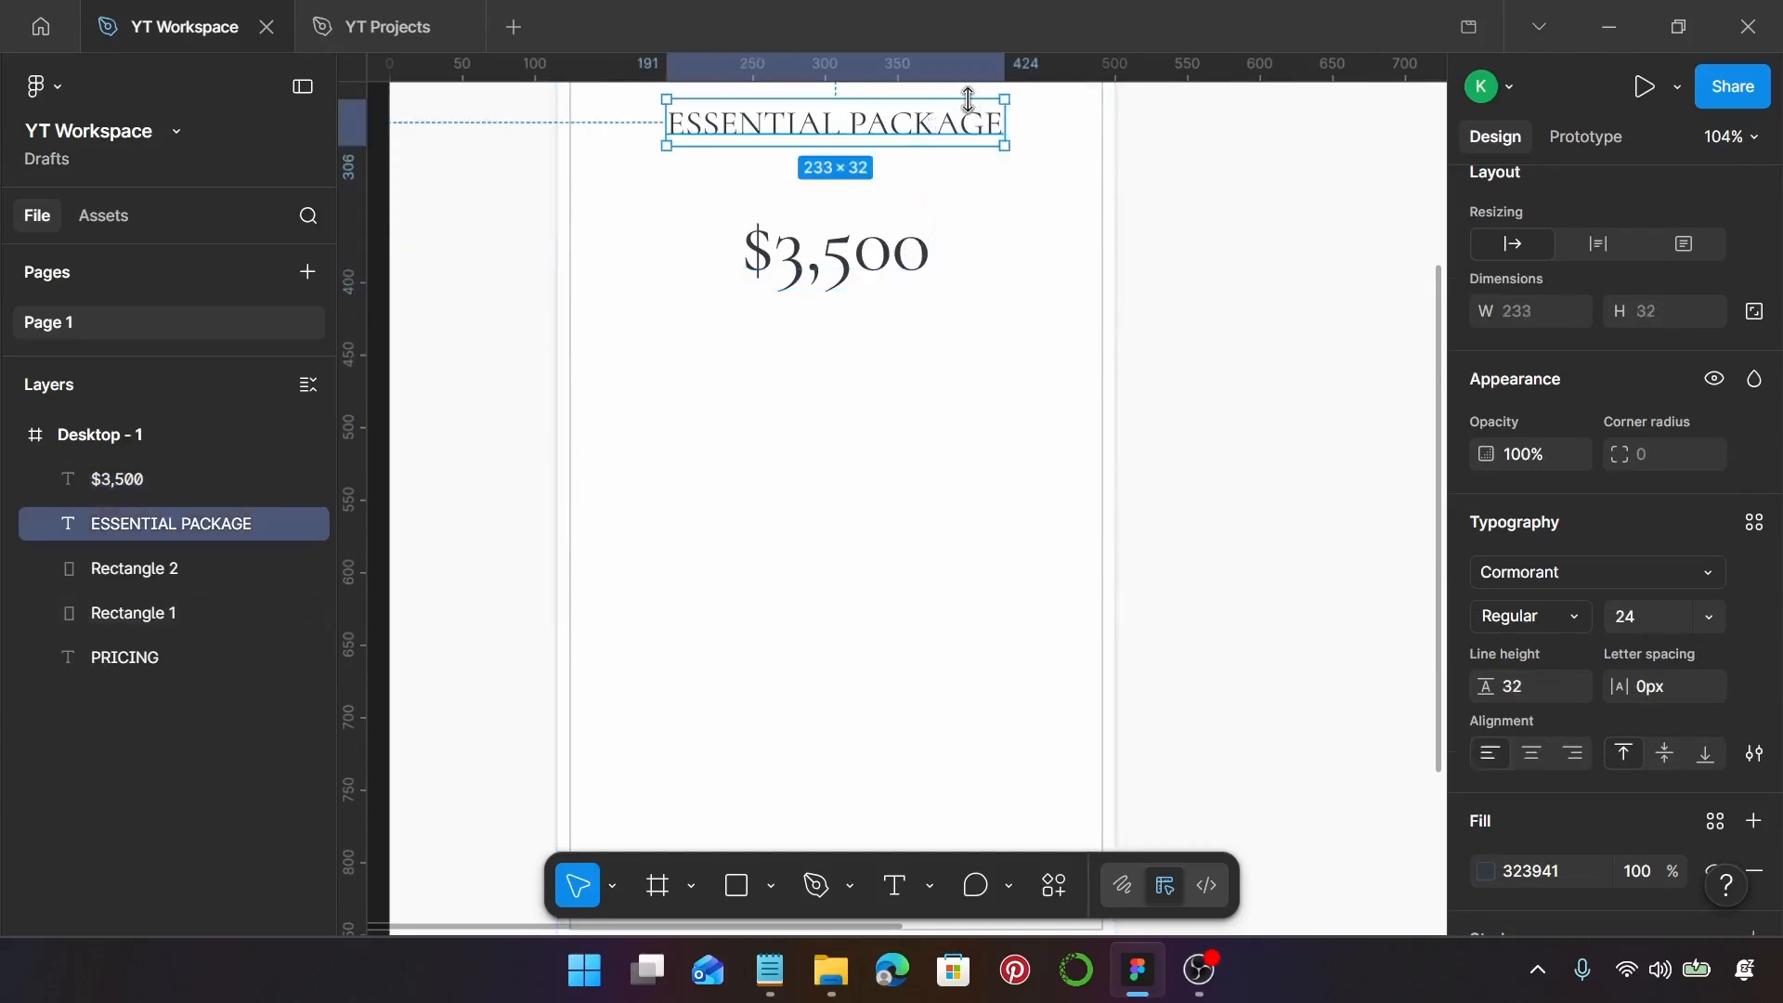
pyautogui.moveTo(945, 139); pyautogui.dragTo(955, 386)
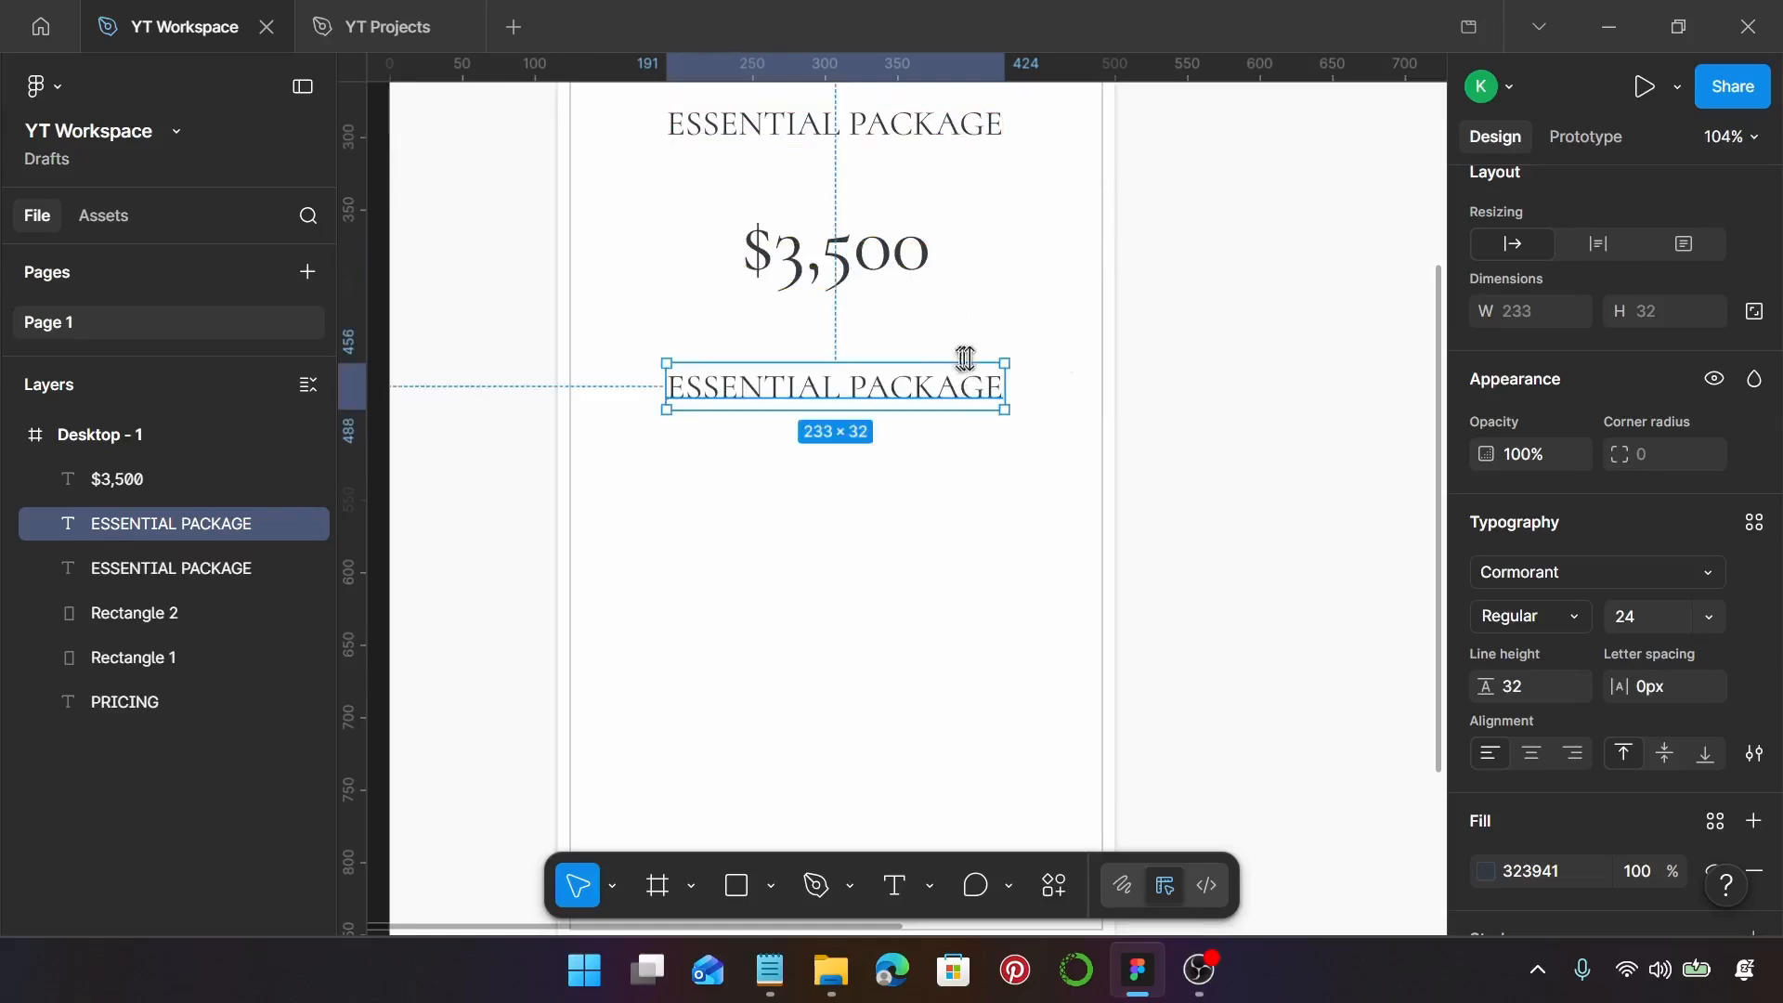
pyautogui.click(1527, 757)
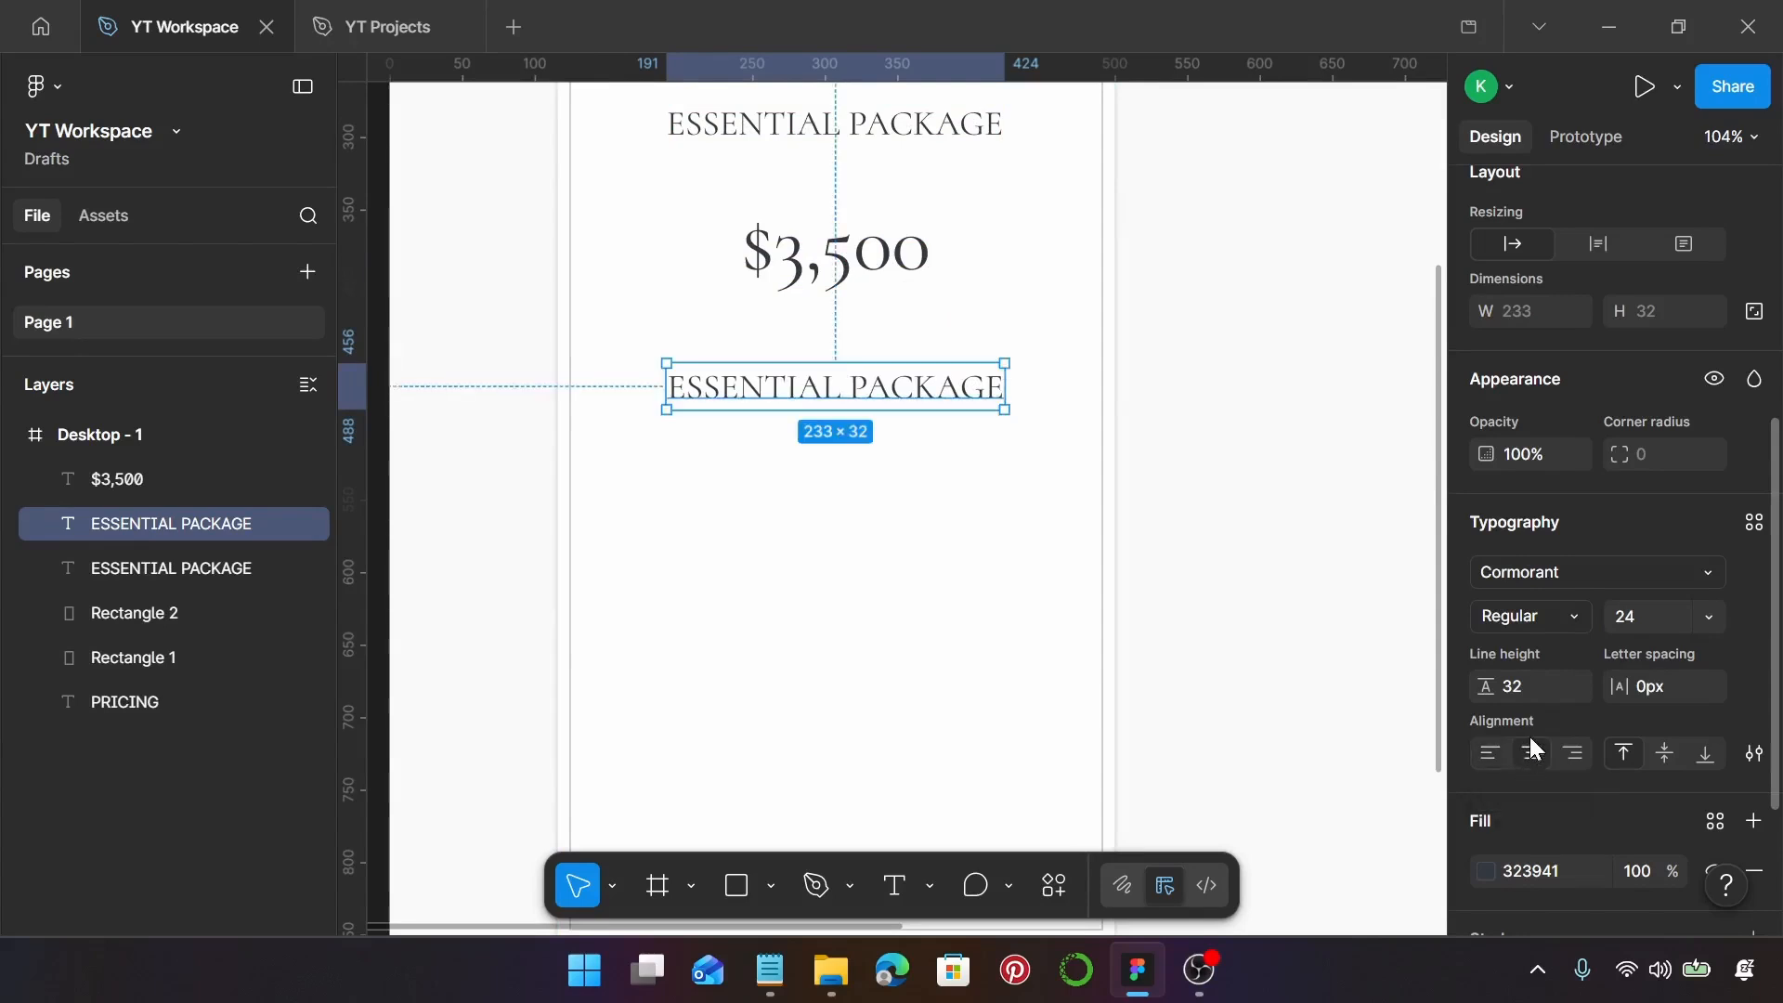
# Change the lower duplicate's font to Lora, with size 16 and letter spacing 0.25px
pyautogui.click(1574, 568)
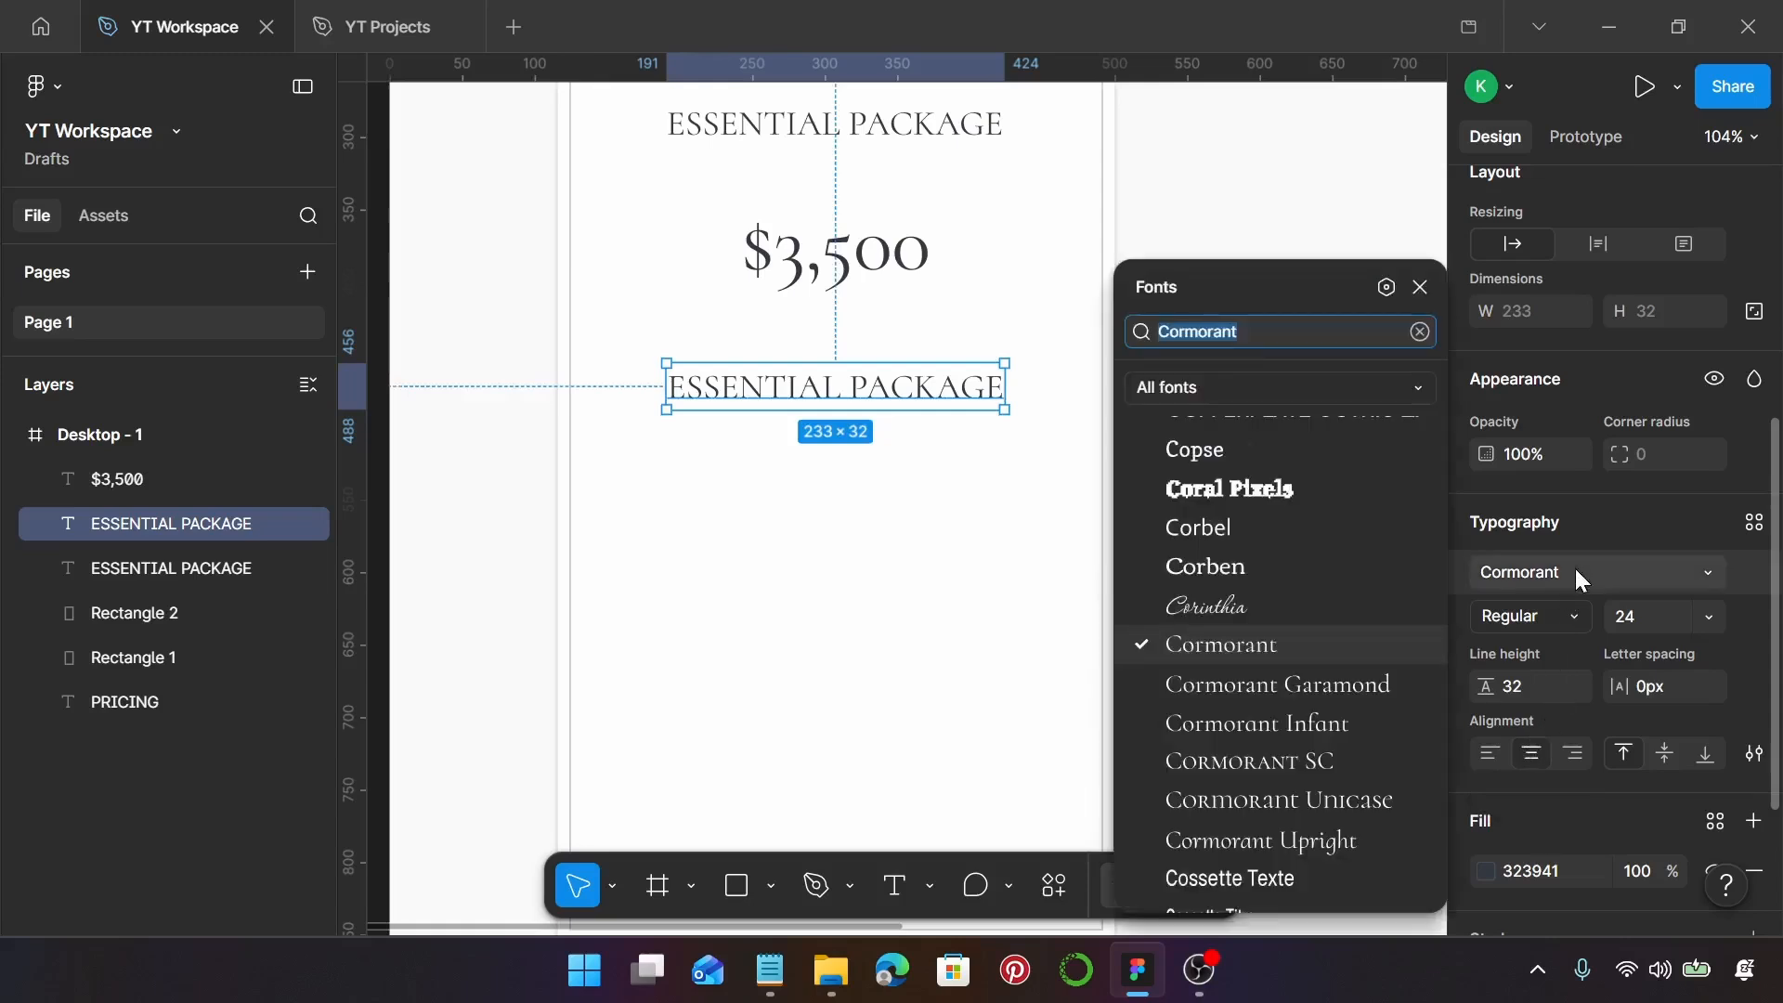
pyautogui.write('lor')
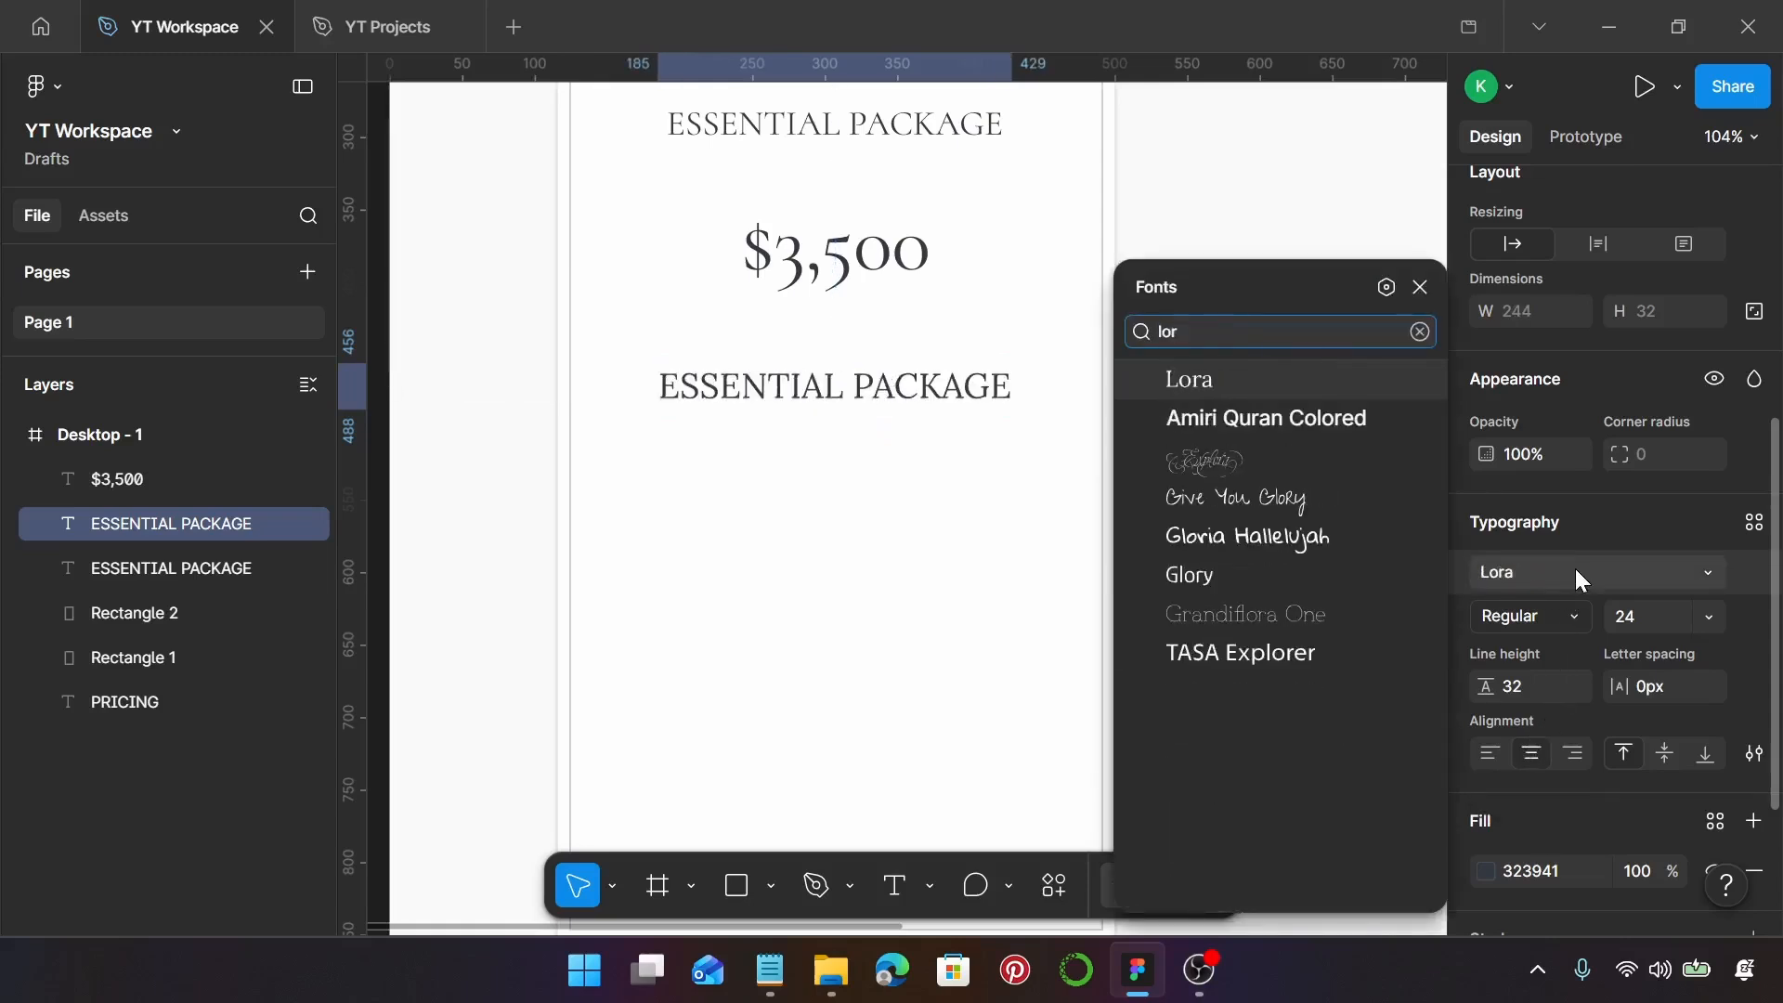
pyautogui.click(1290, 383)
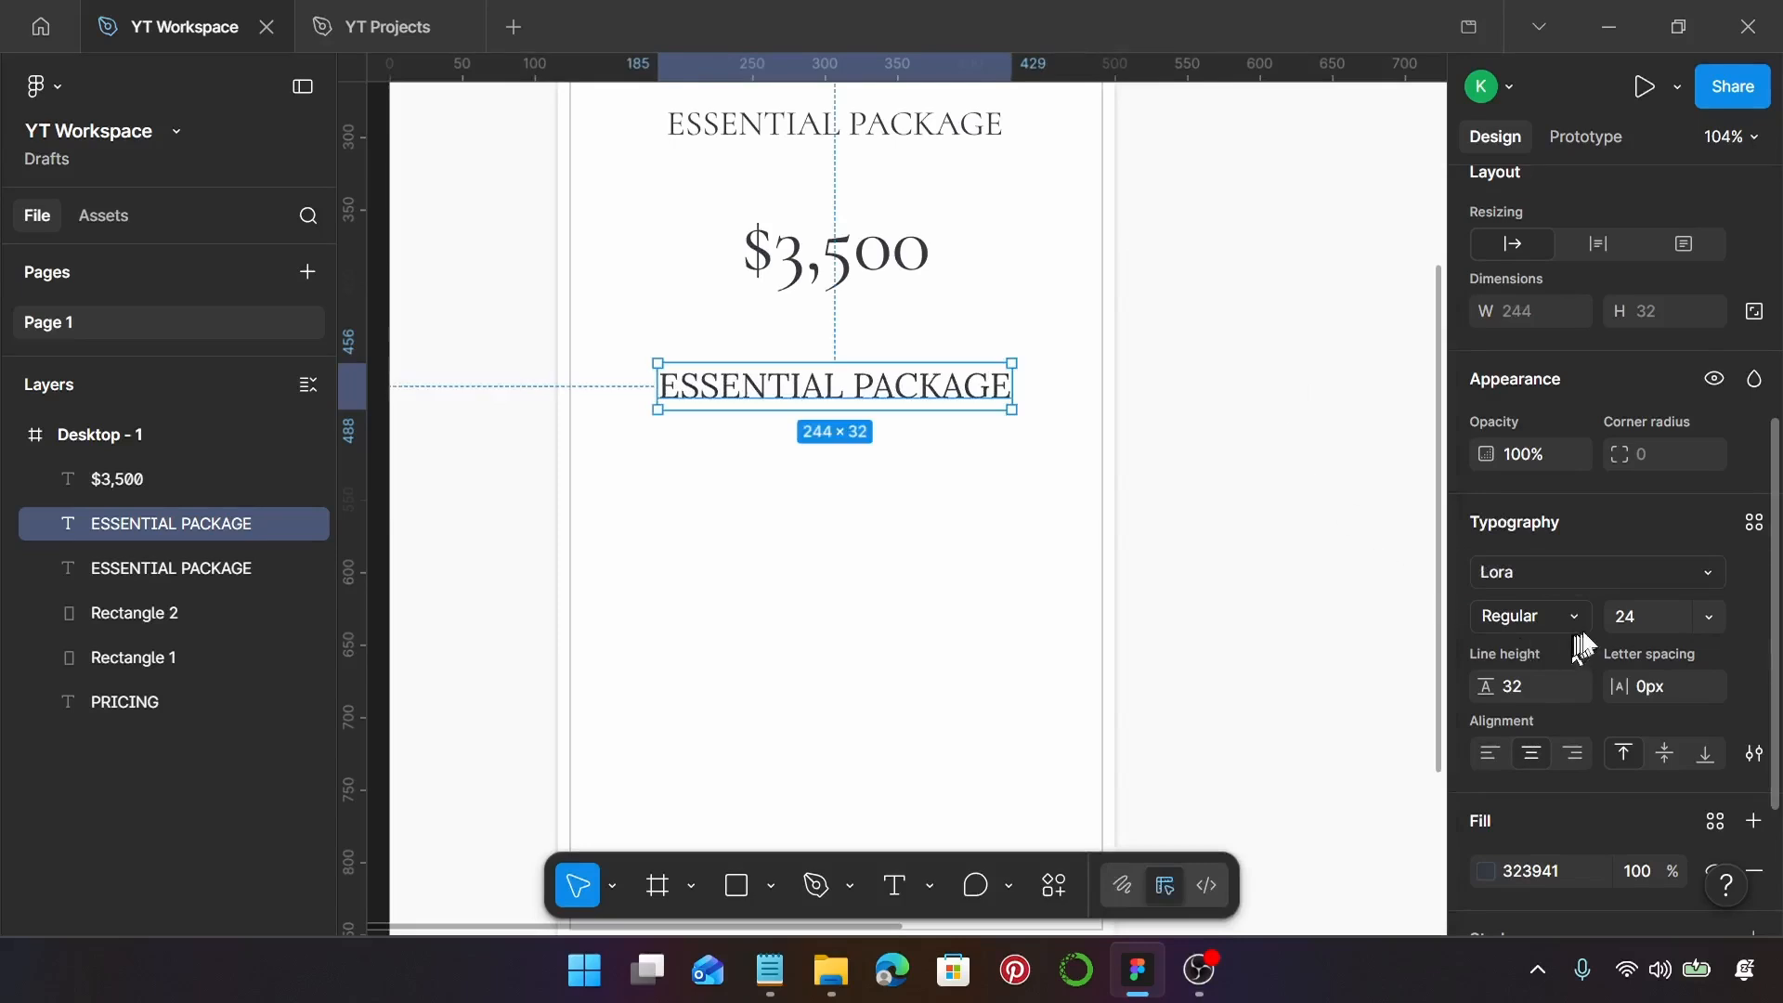
pyautogui.click(1659, 620)
pyautogui.press('Return')
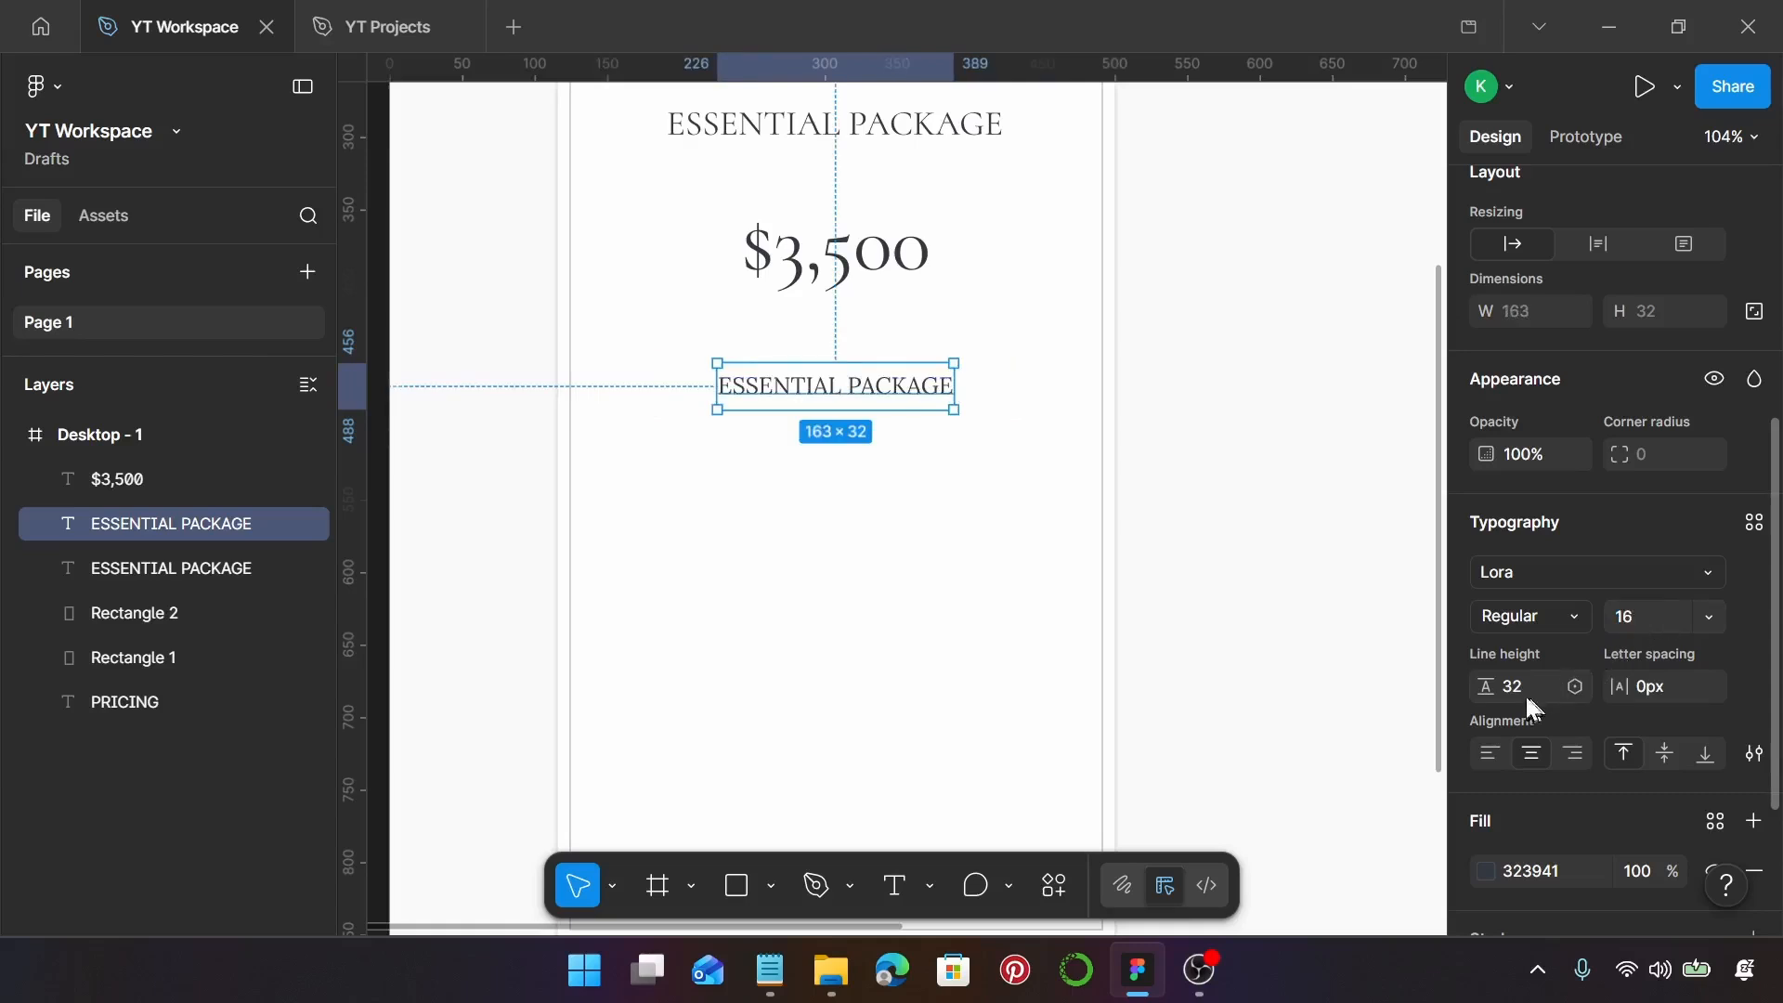
pyautogui.click(1528, 685)
pyautogui.click(1684, 687)
pyautogui.press('Return')
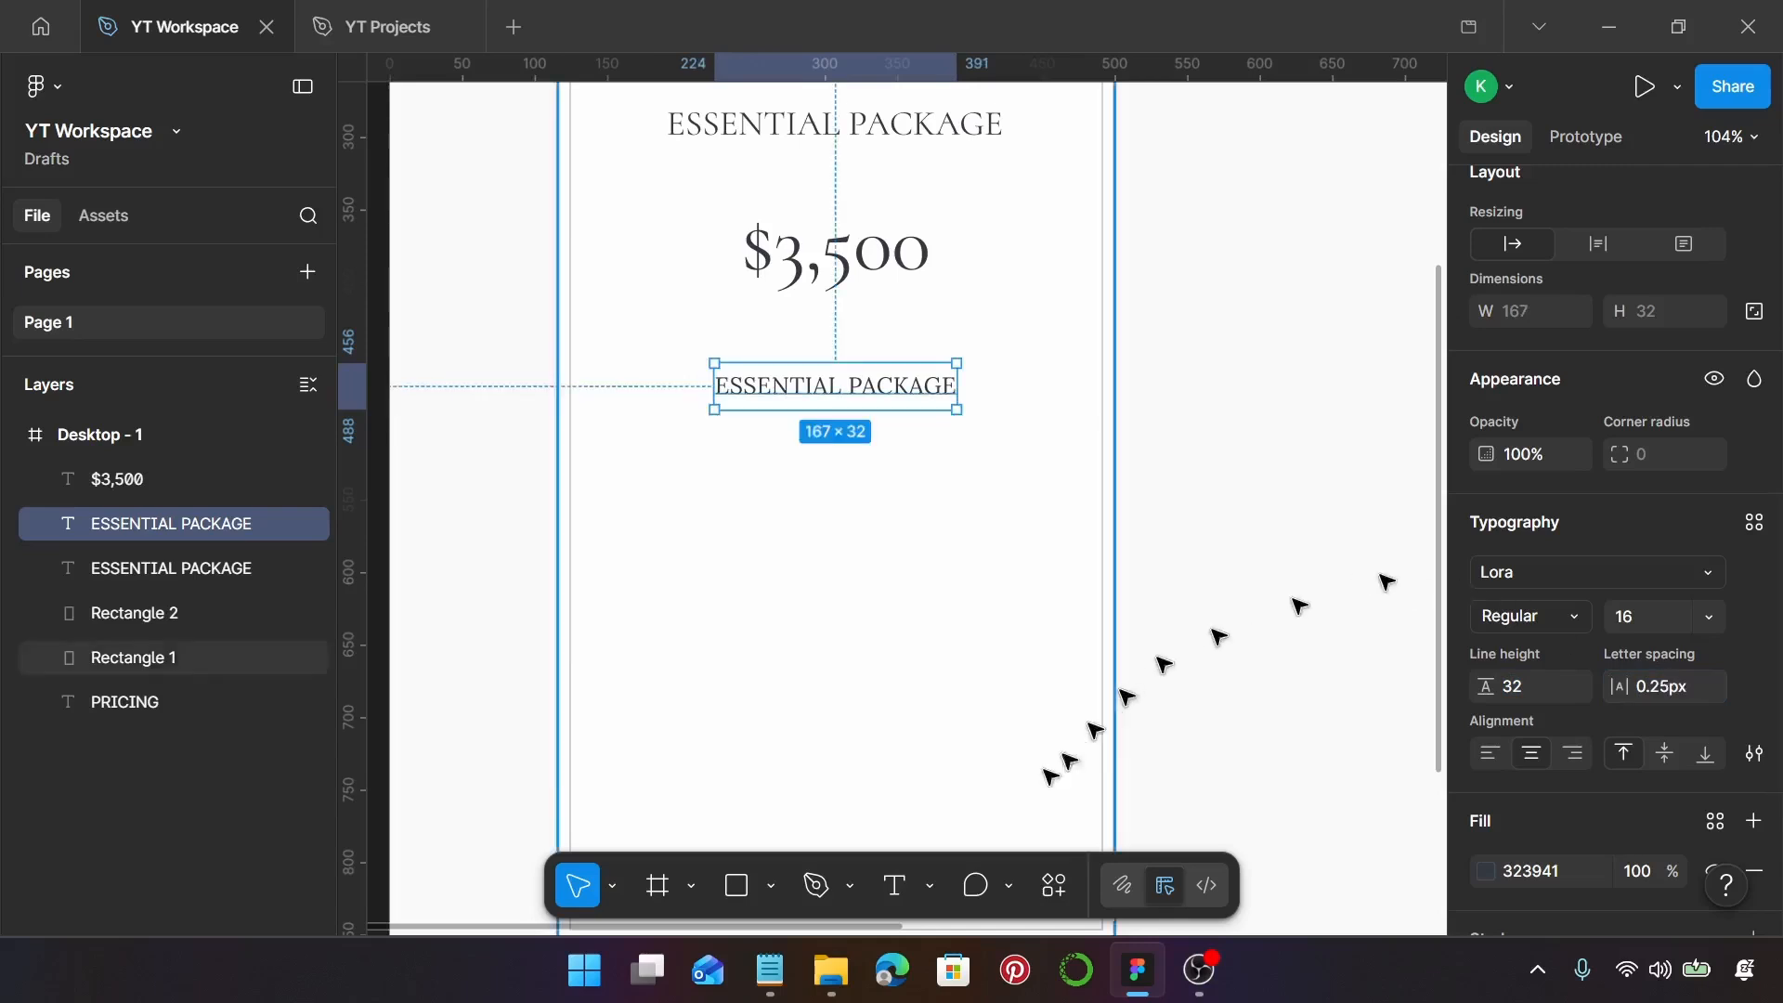
# Switch to Notepad, copy the five Essential Package feature lines from Partial planning to Ceremony & reception setup oversight, and return to Figma
pyautogui.click(770, 970)
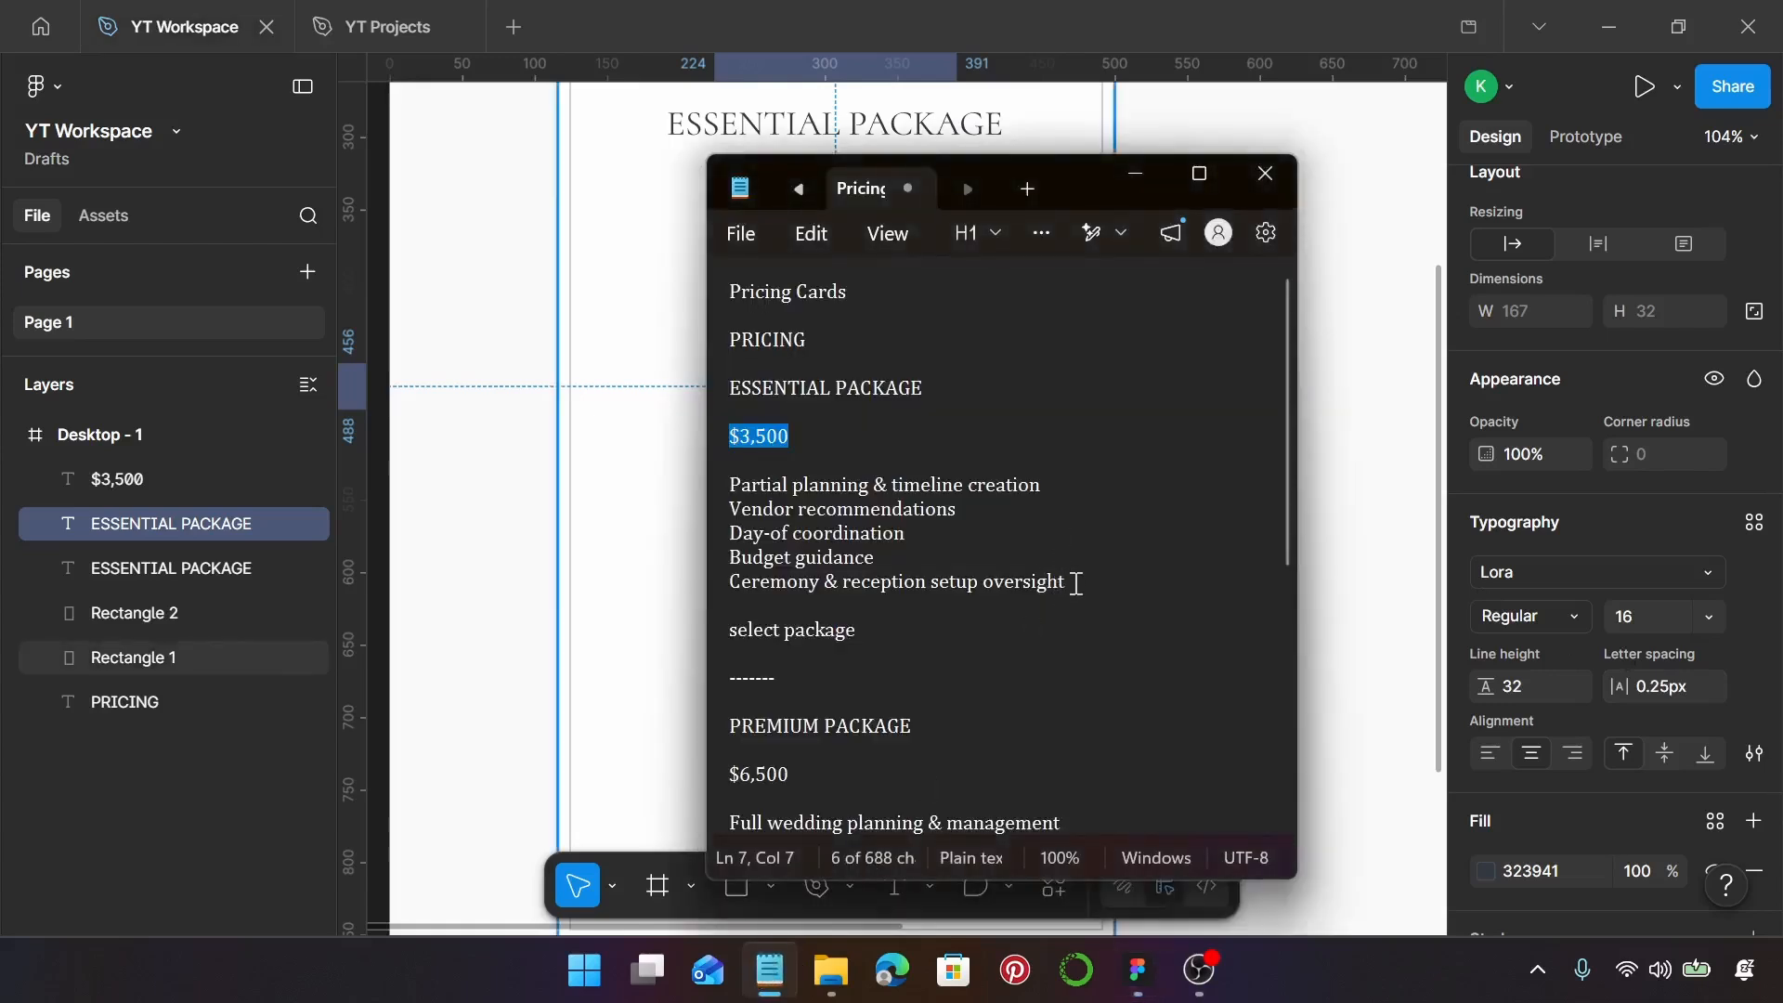
pyautogui.moveTo(1066, 581); pyautogui.dragTo(725, 484)
pyautogui.hotkey('ctrl', 'c')
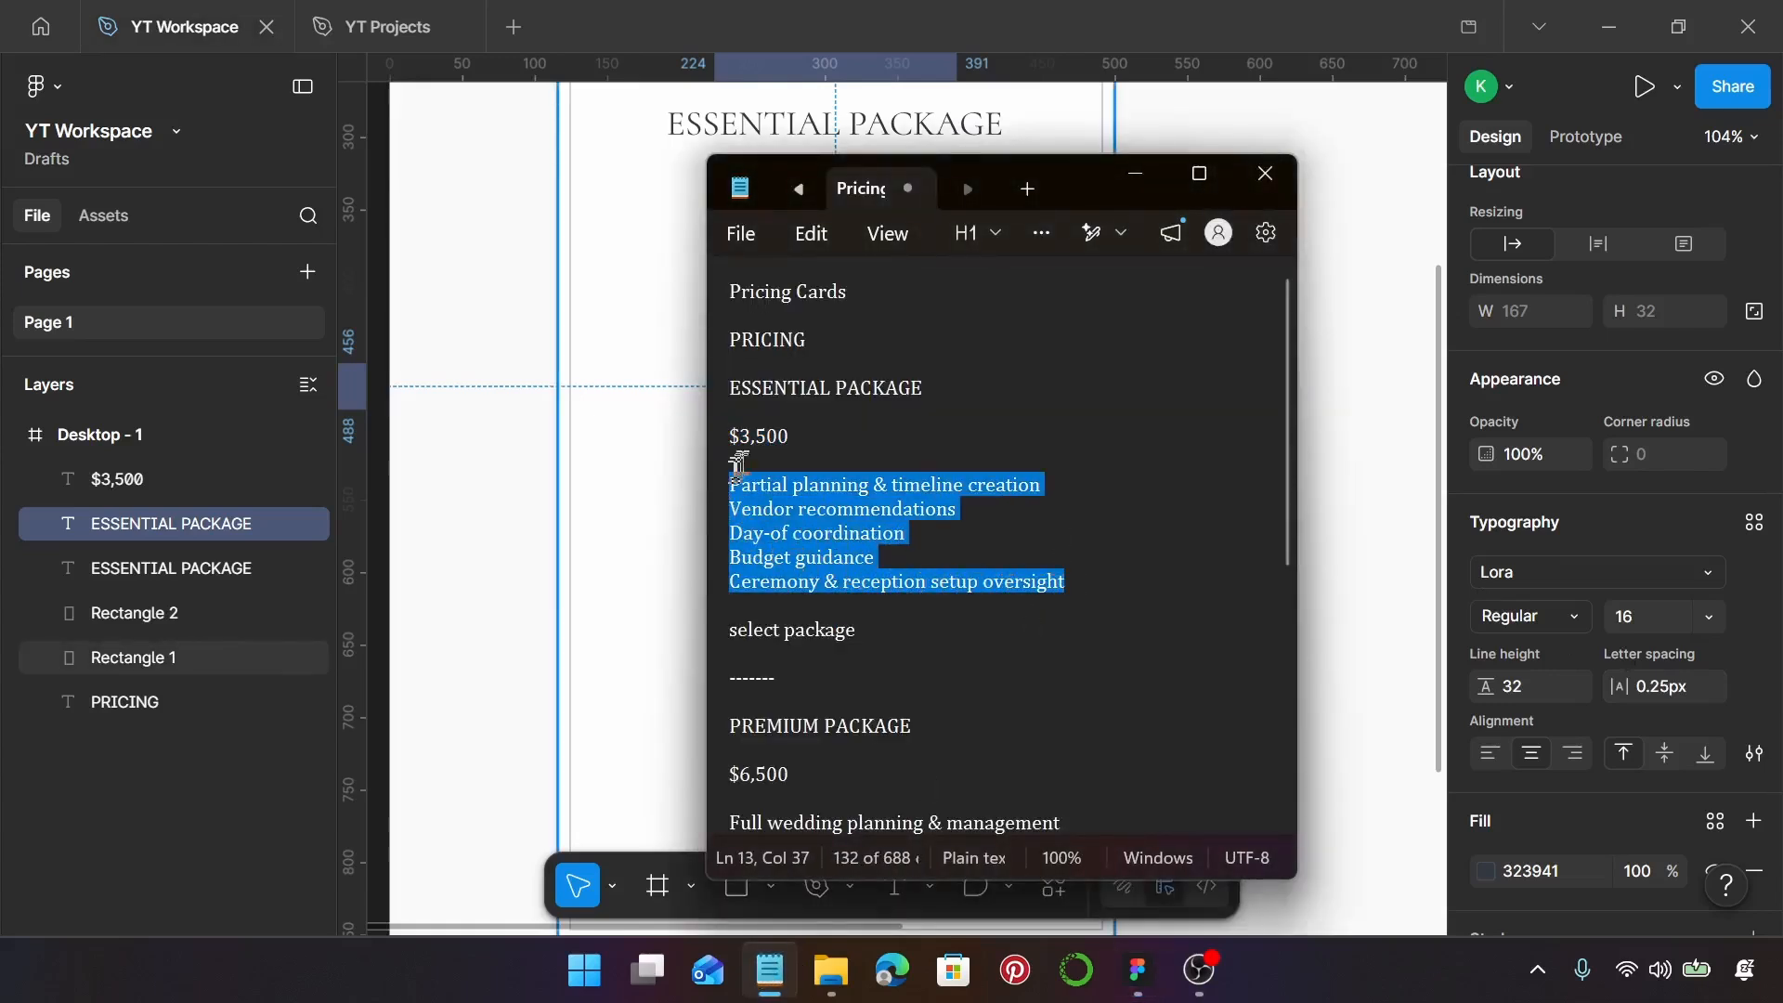
pyautogui.click(1134, 174)
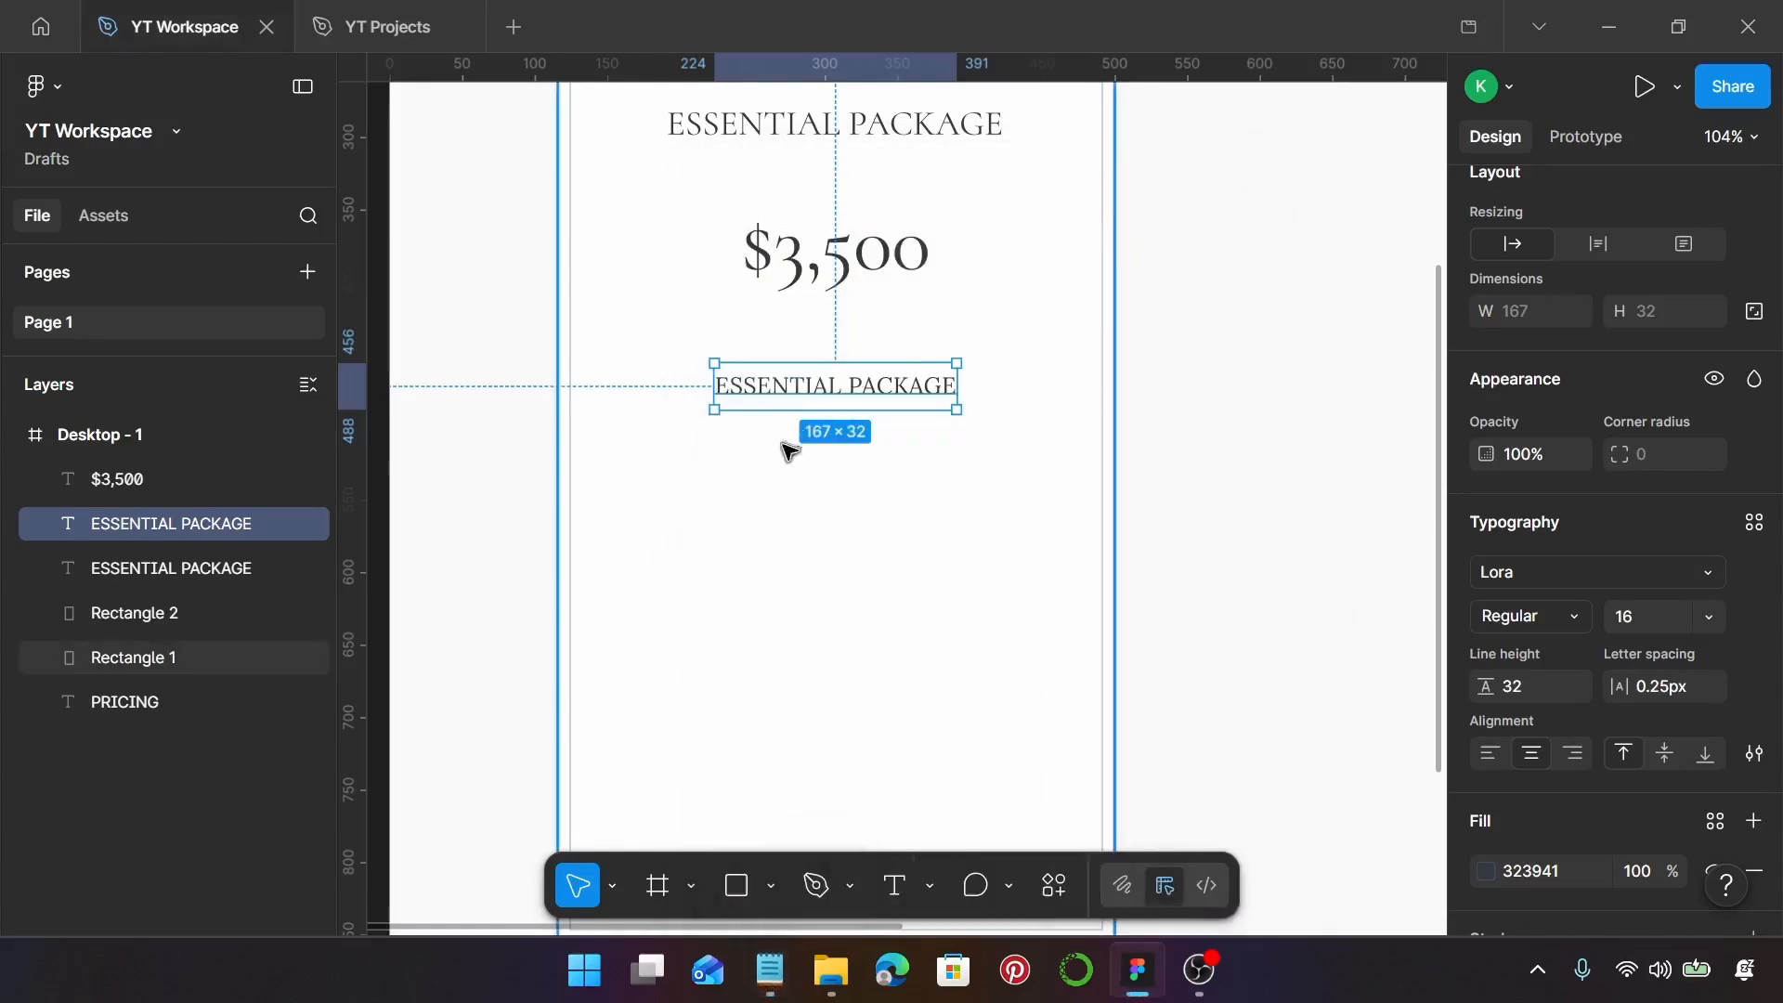
# Replace the Lora text beneath the price with the copied feature lines and place the text cursor before the first line
pyautogui.doubleClick(804, 397)
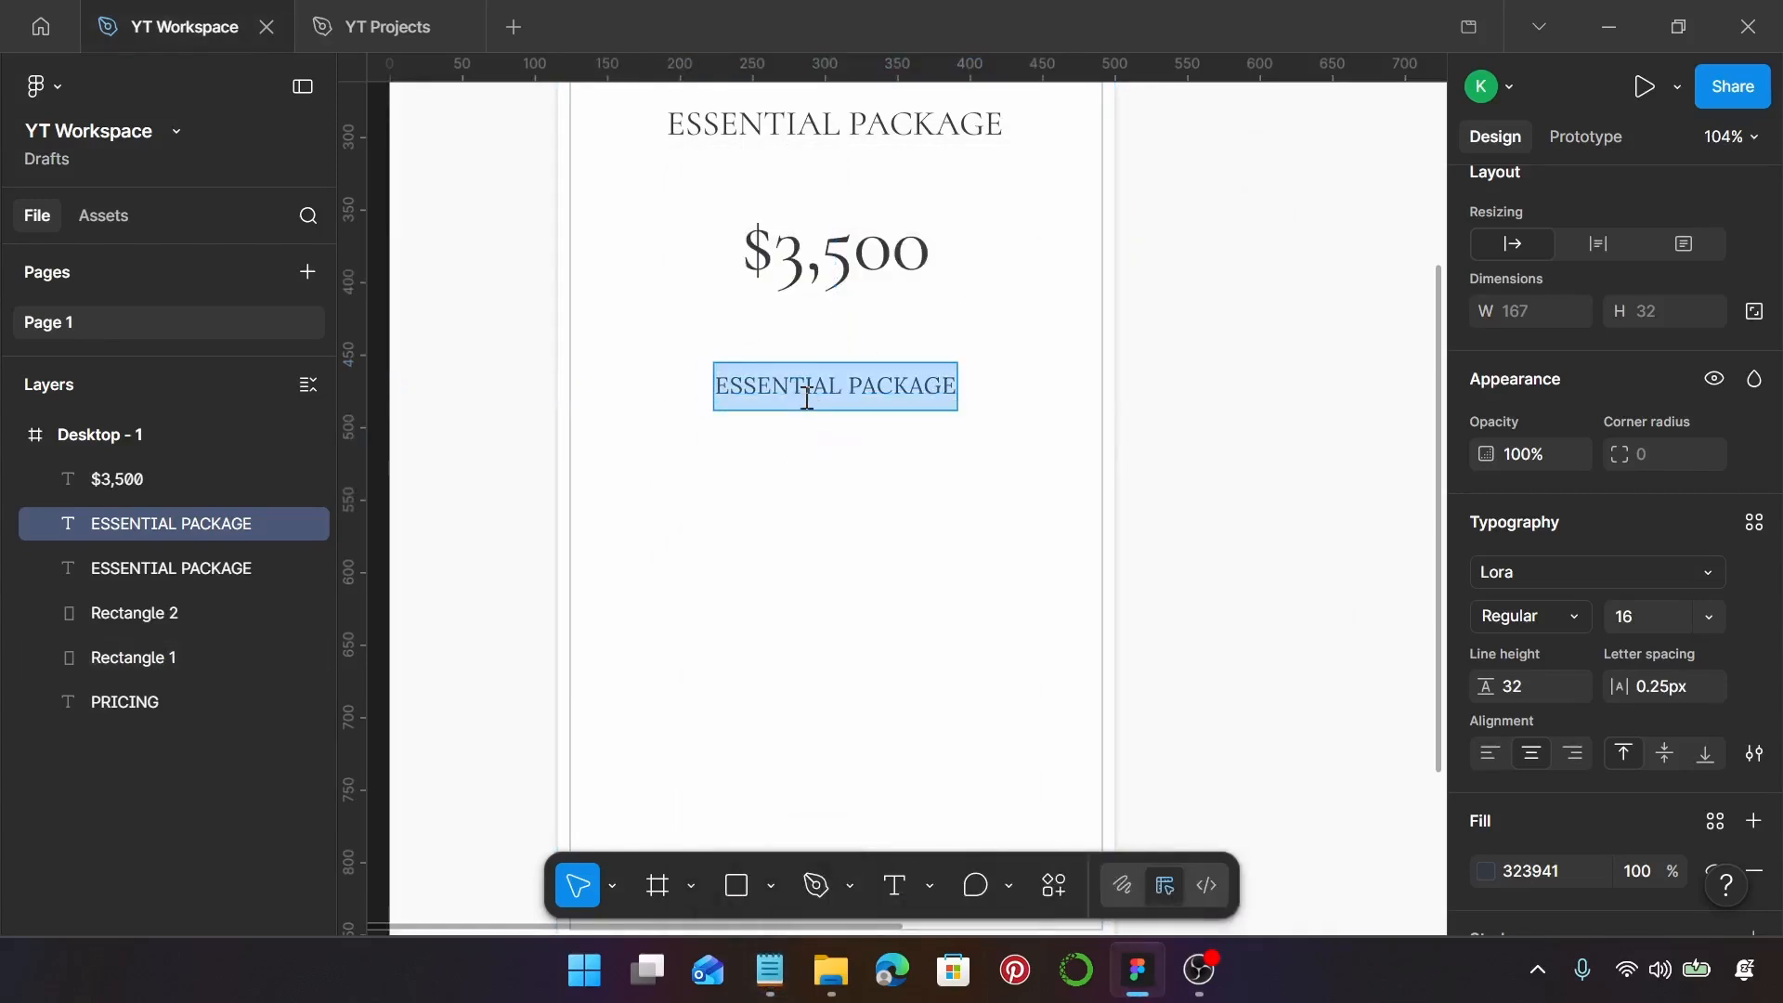
pyautogui.hotkey('ctrl', 'v')
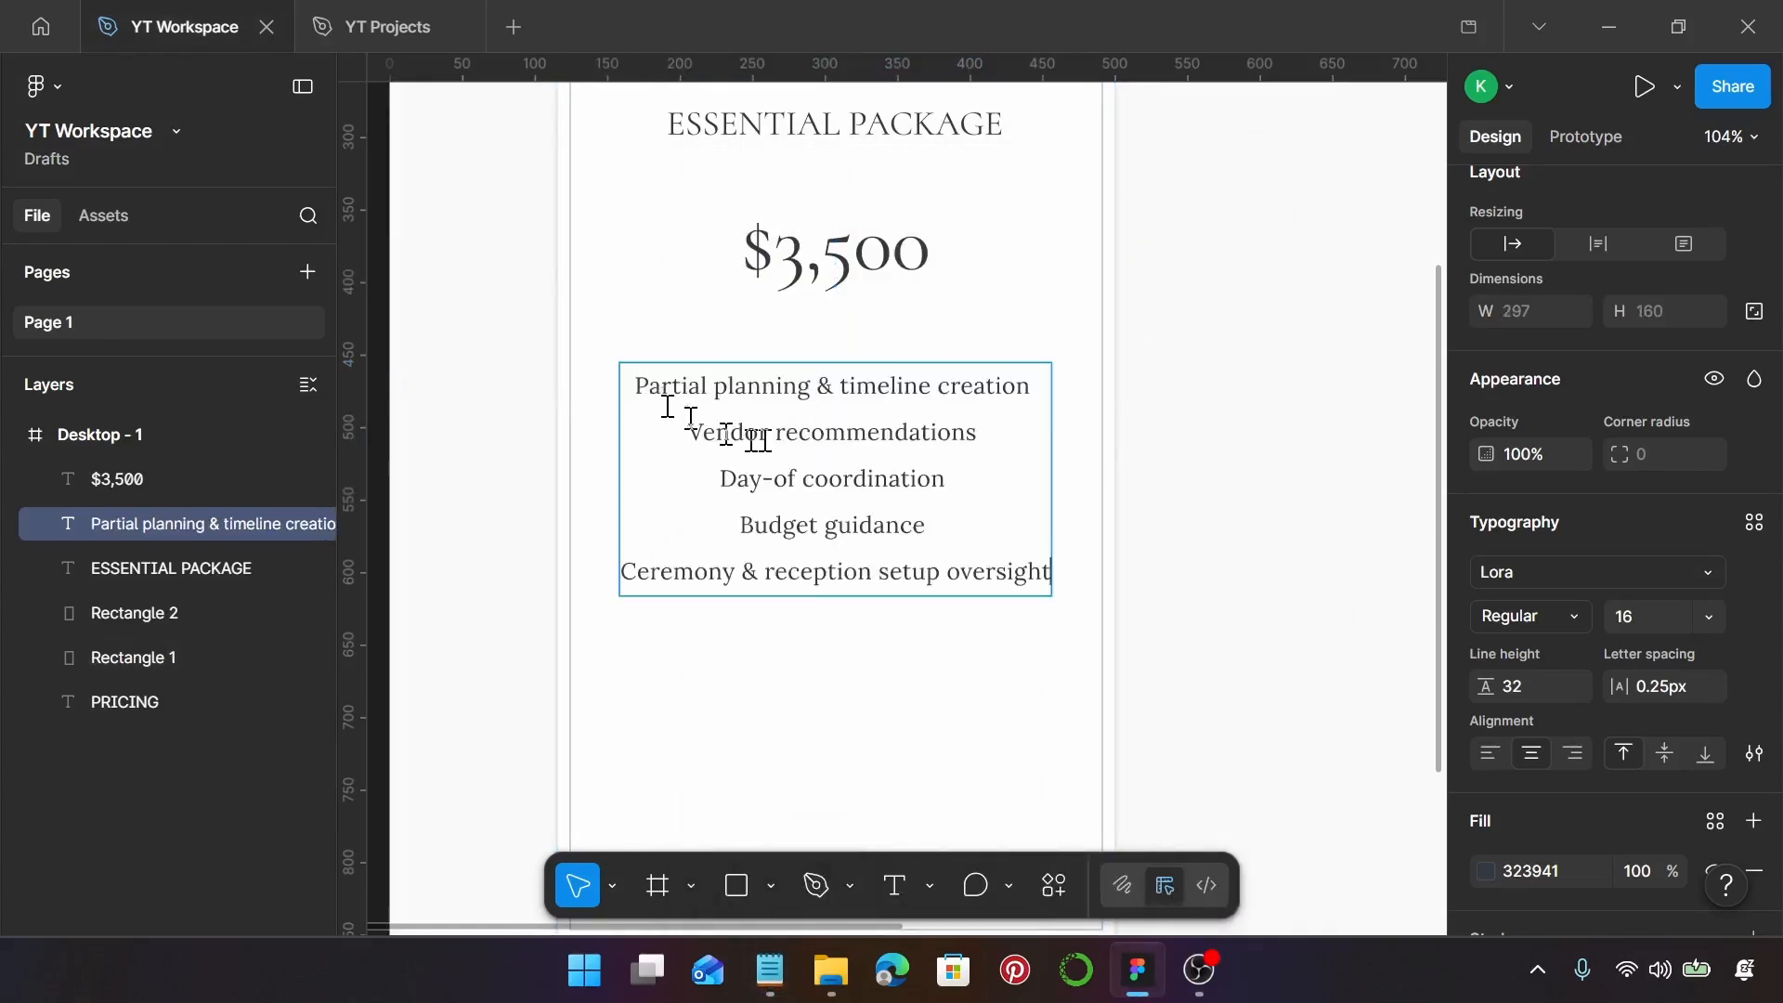
pyautogui.click(631, 386)
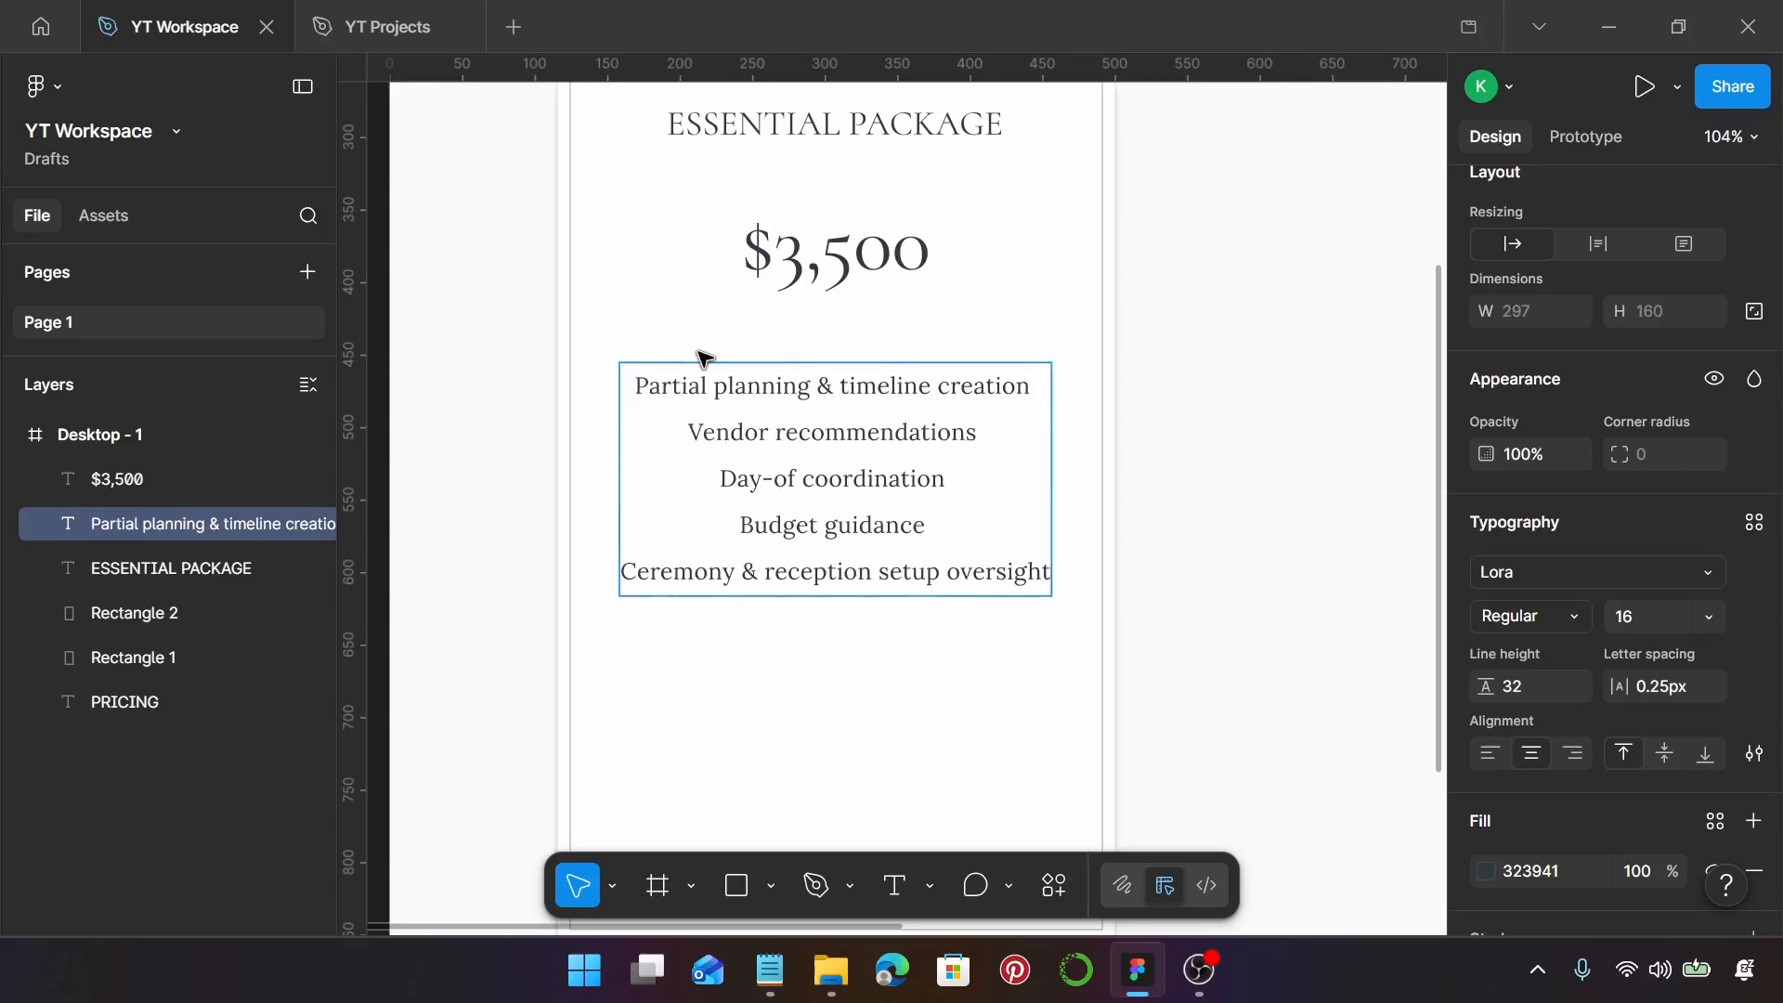
# Turn all five feature lines beneath the $3,500 price into bulleted list items and finish editing the text
pyautogui.hotkey('ctrl', 'shift', '8')
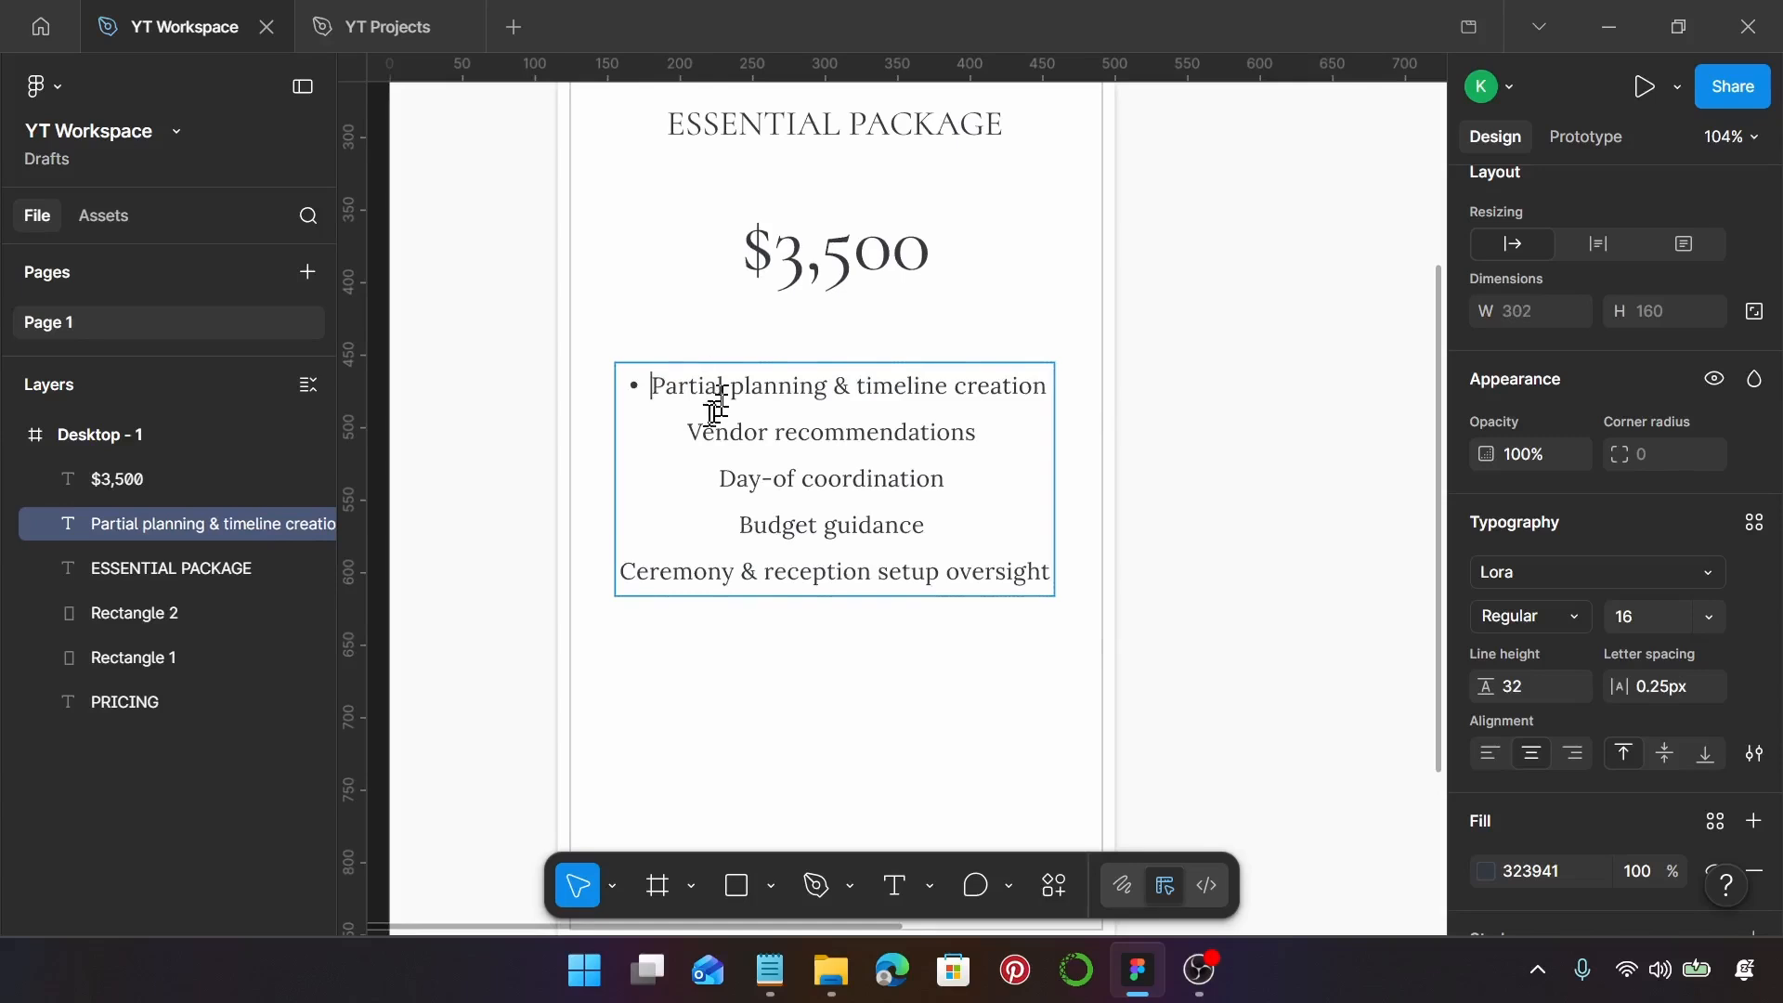
pyautogui.click(687, 426)
pyautogui.write('-')
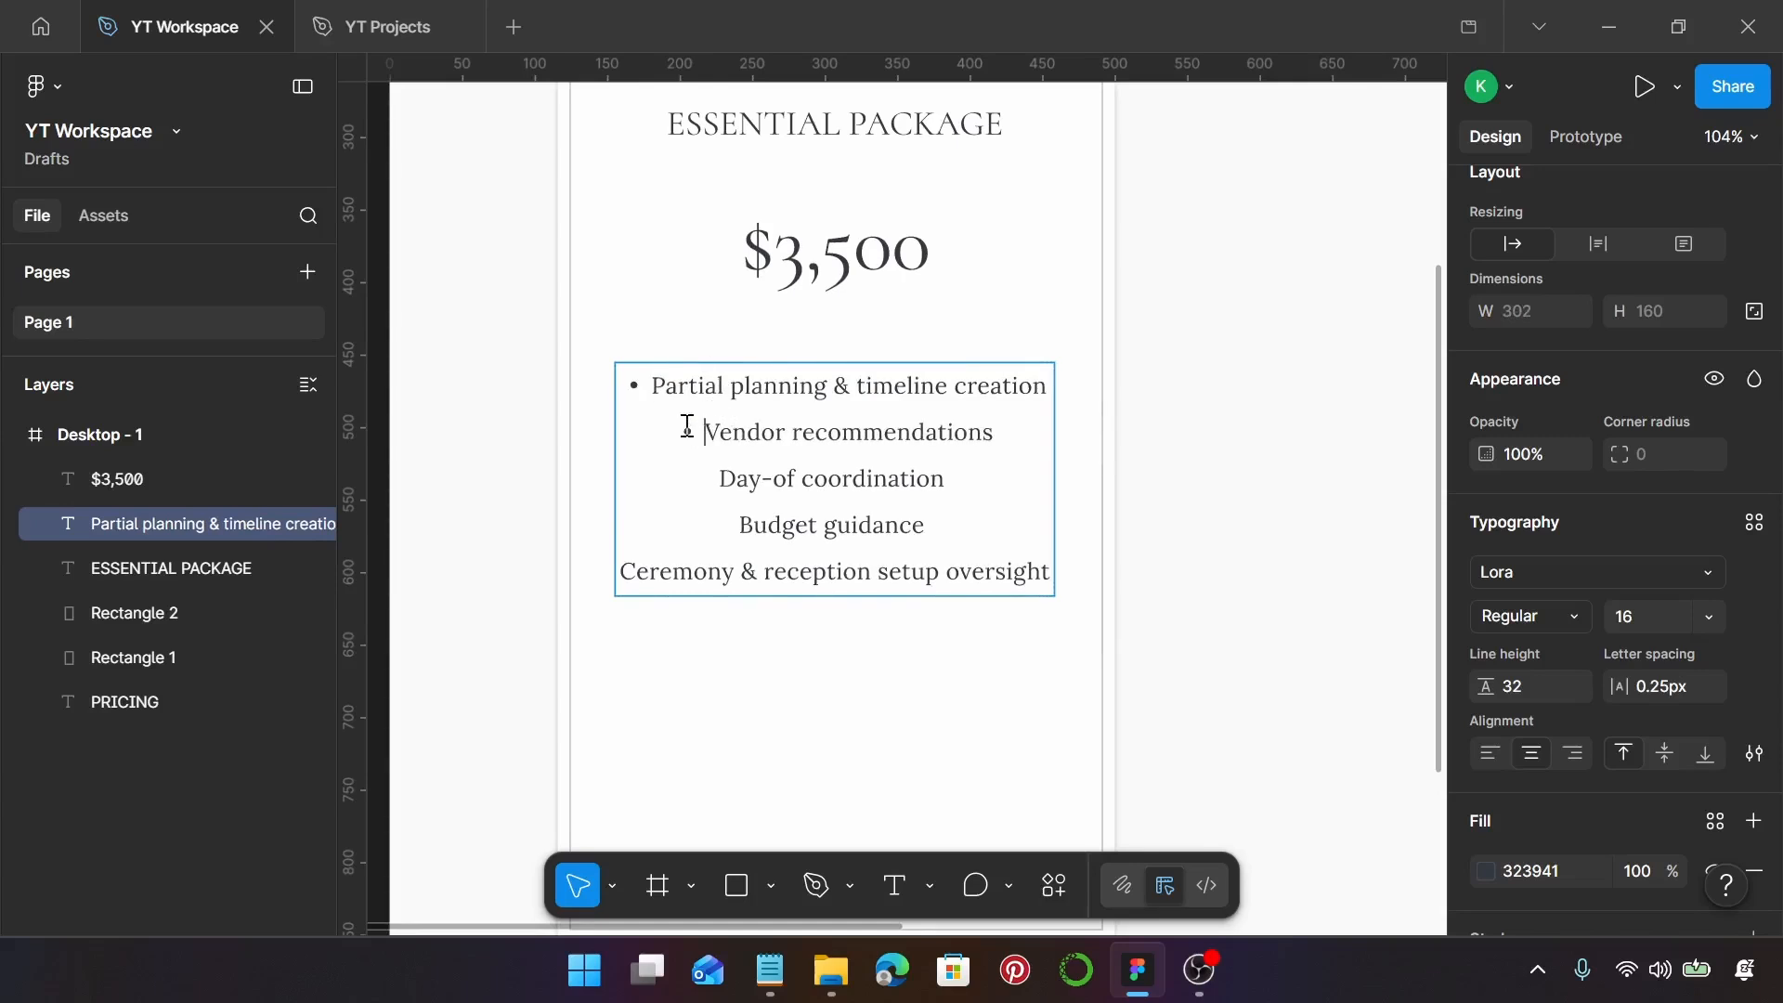
pyautogui.click(719, 479)
pyautogui.write('-')
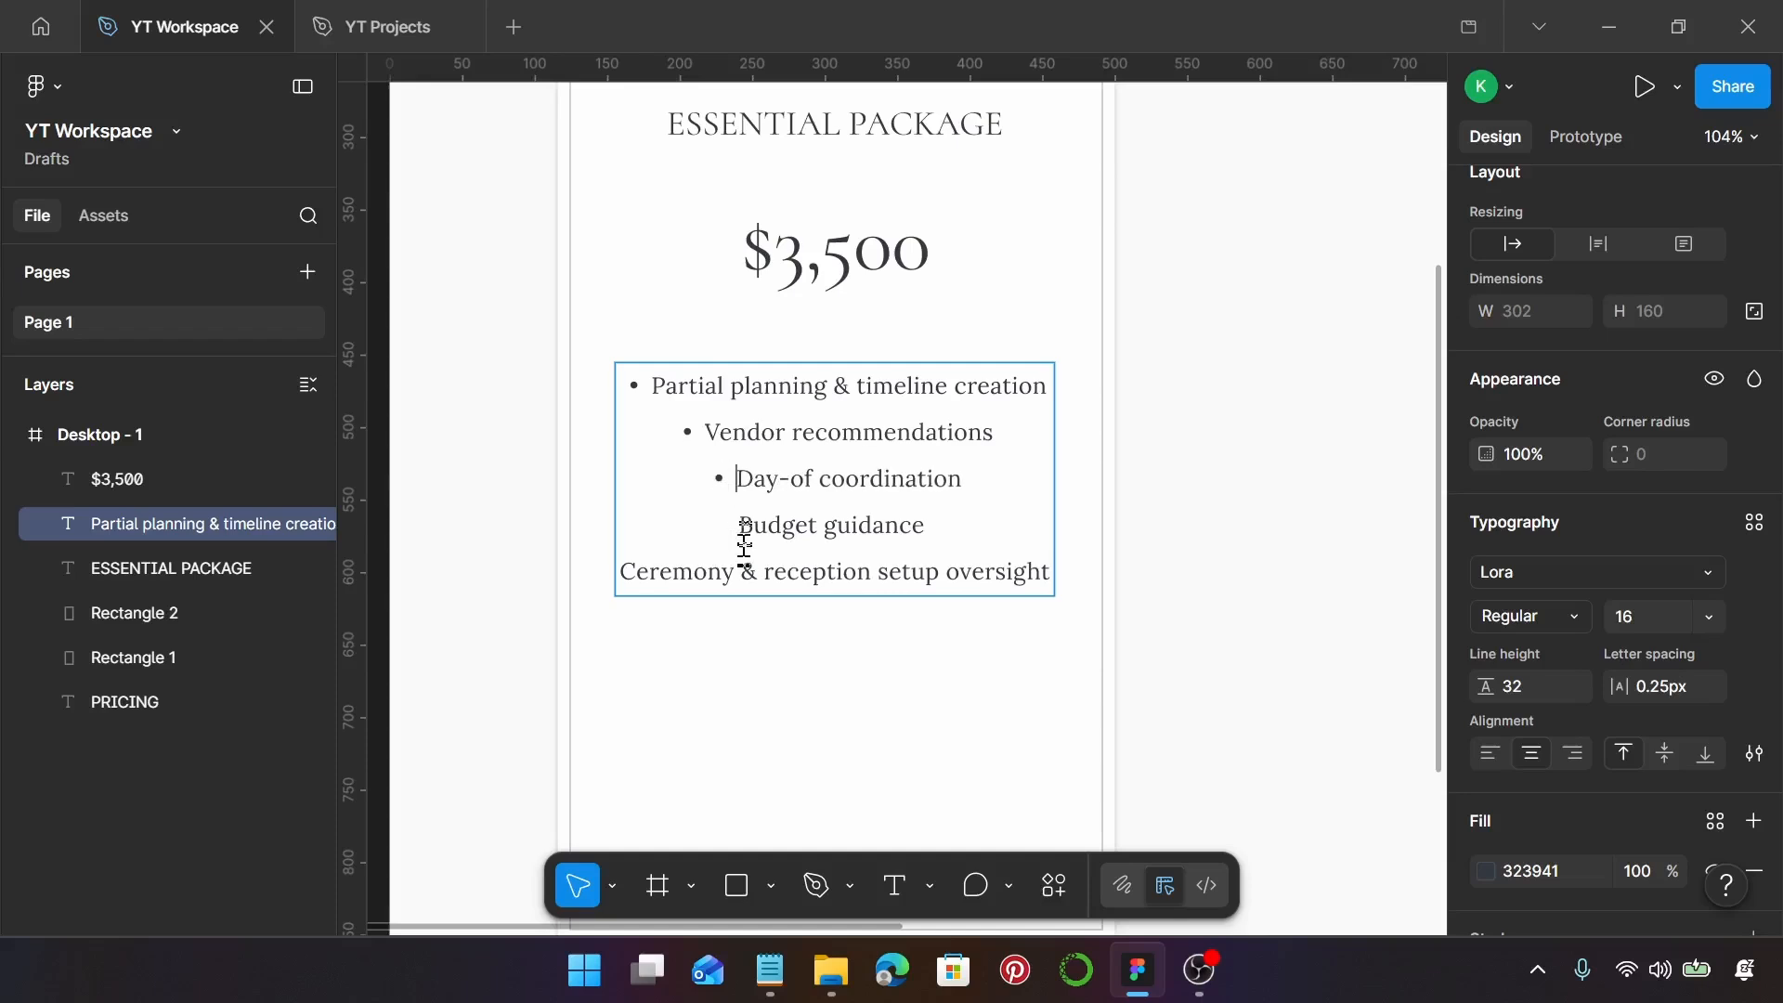
pyautogui.click(741, 525)
pyautogui.write('-')
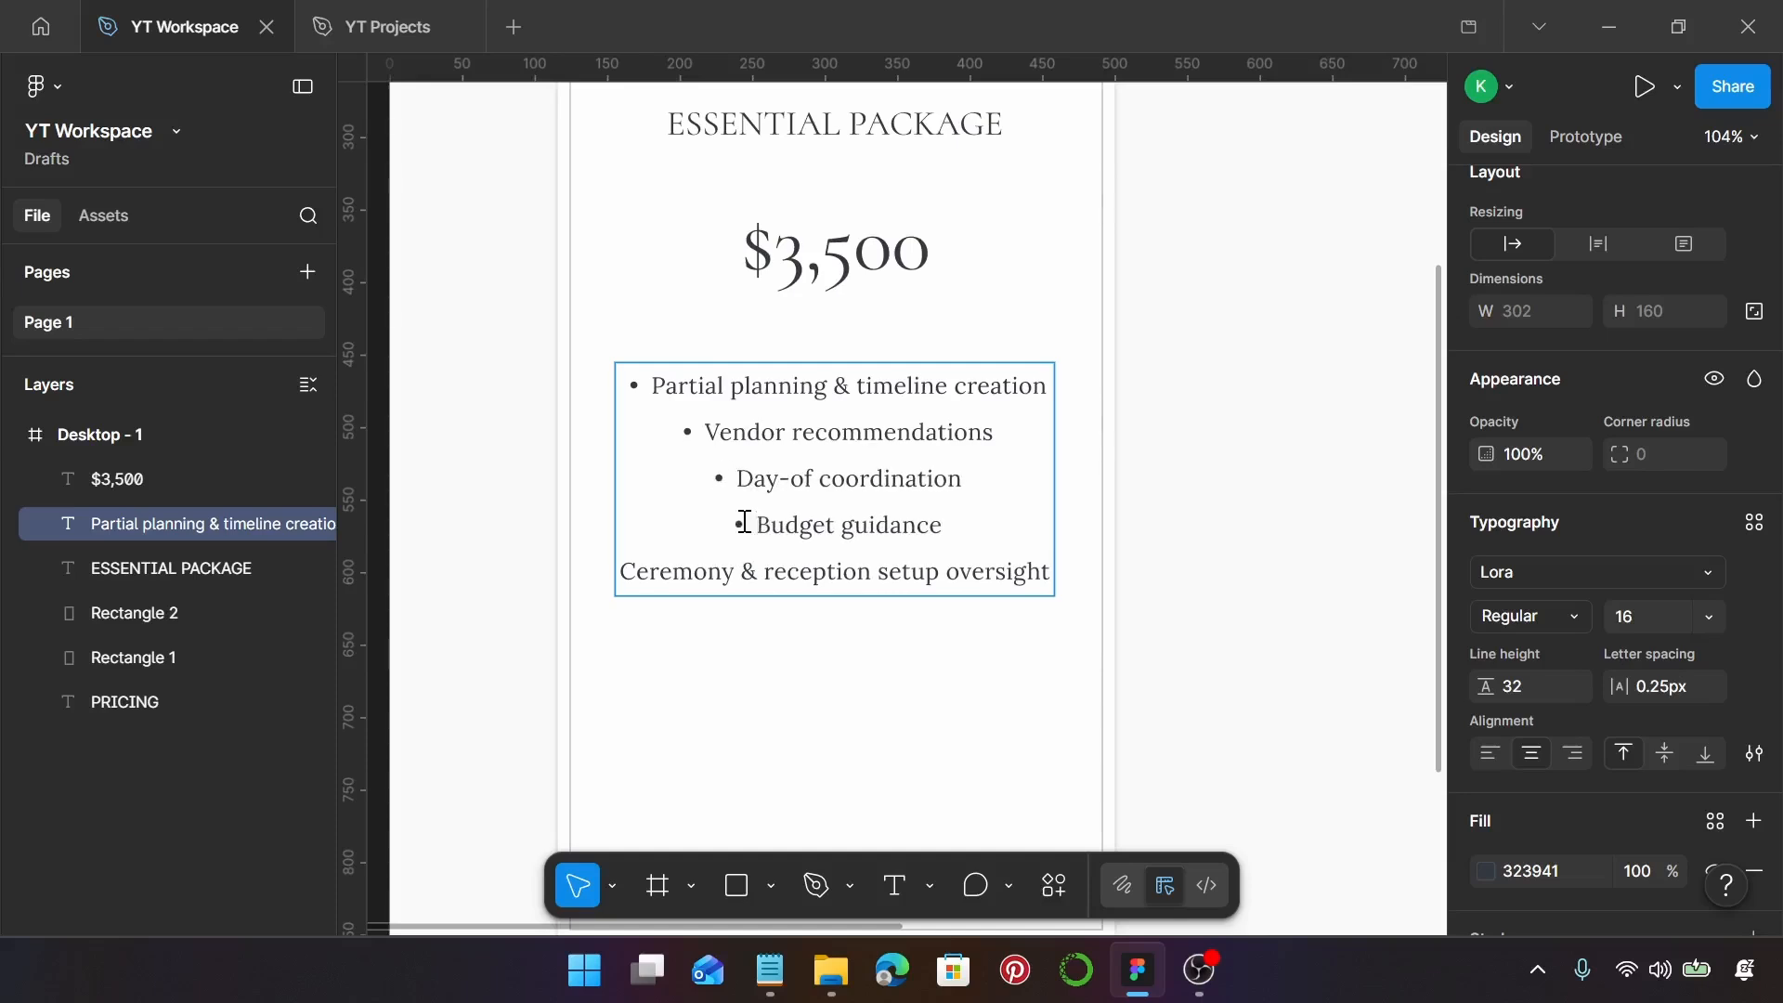
pyautogui.write('-')
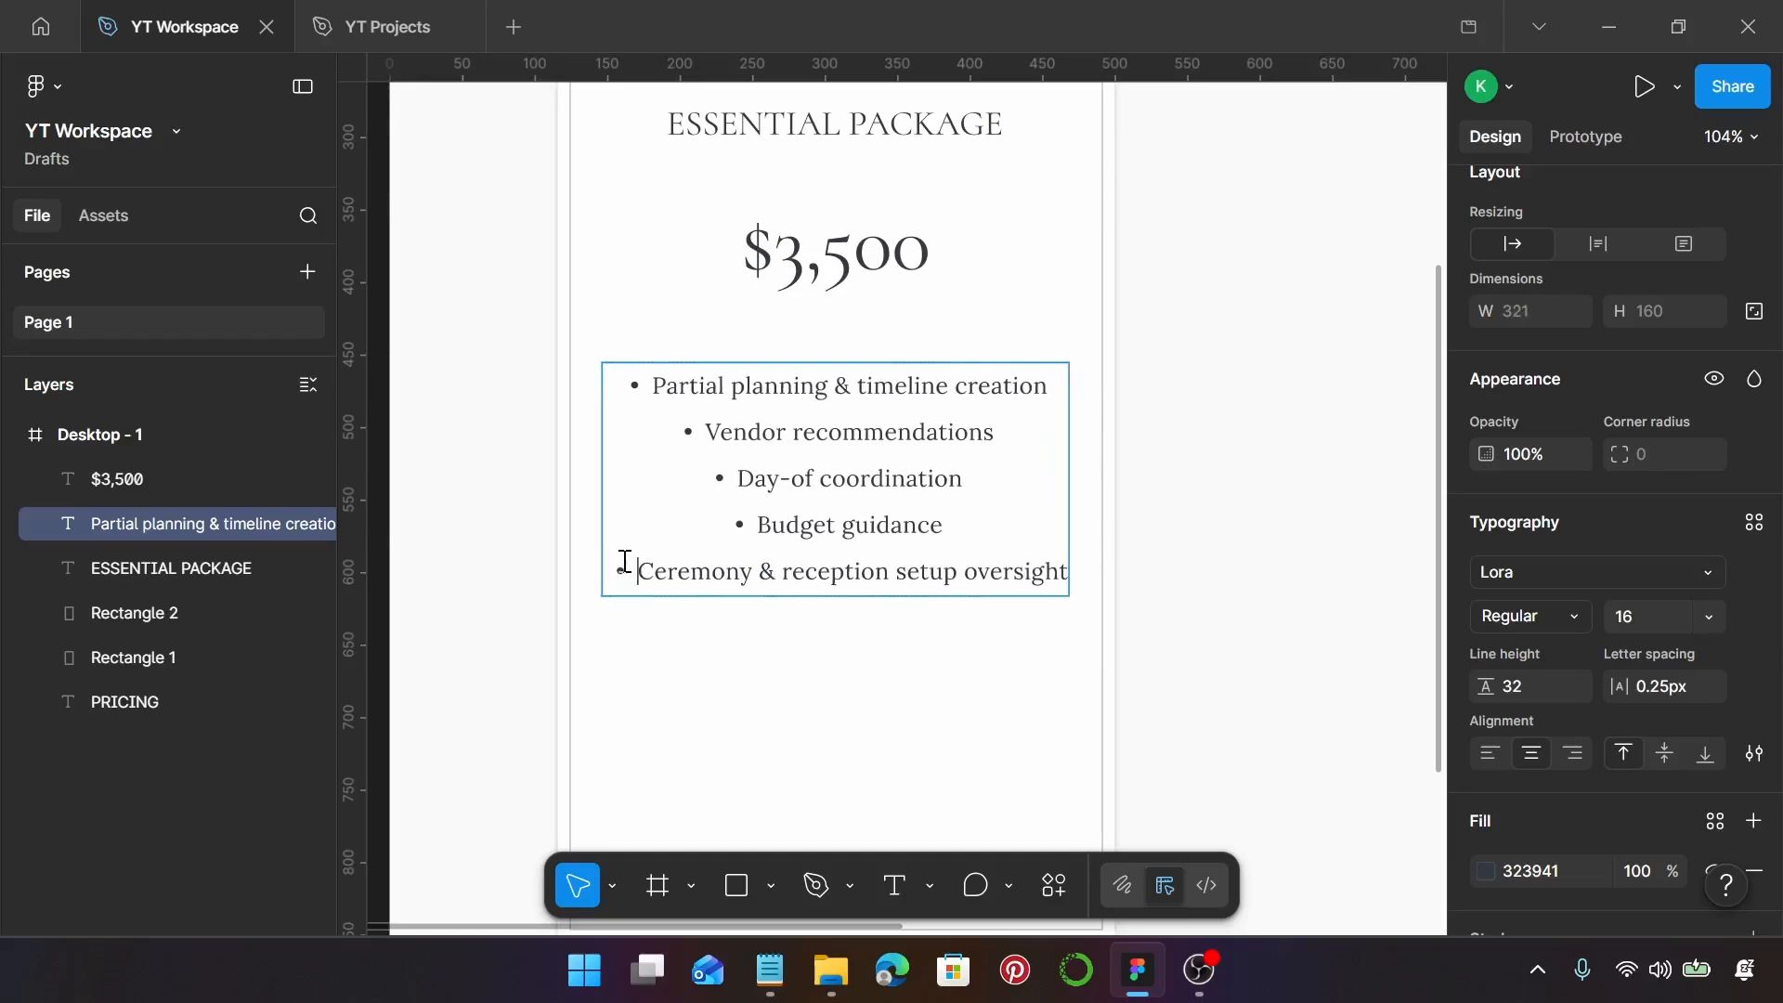
pyautogui.press('Escape')
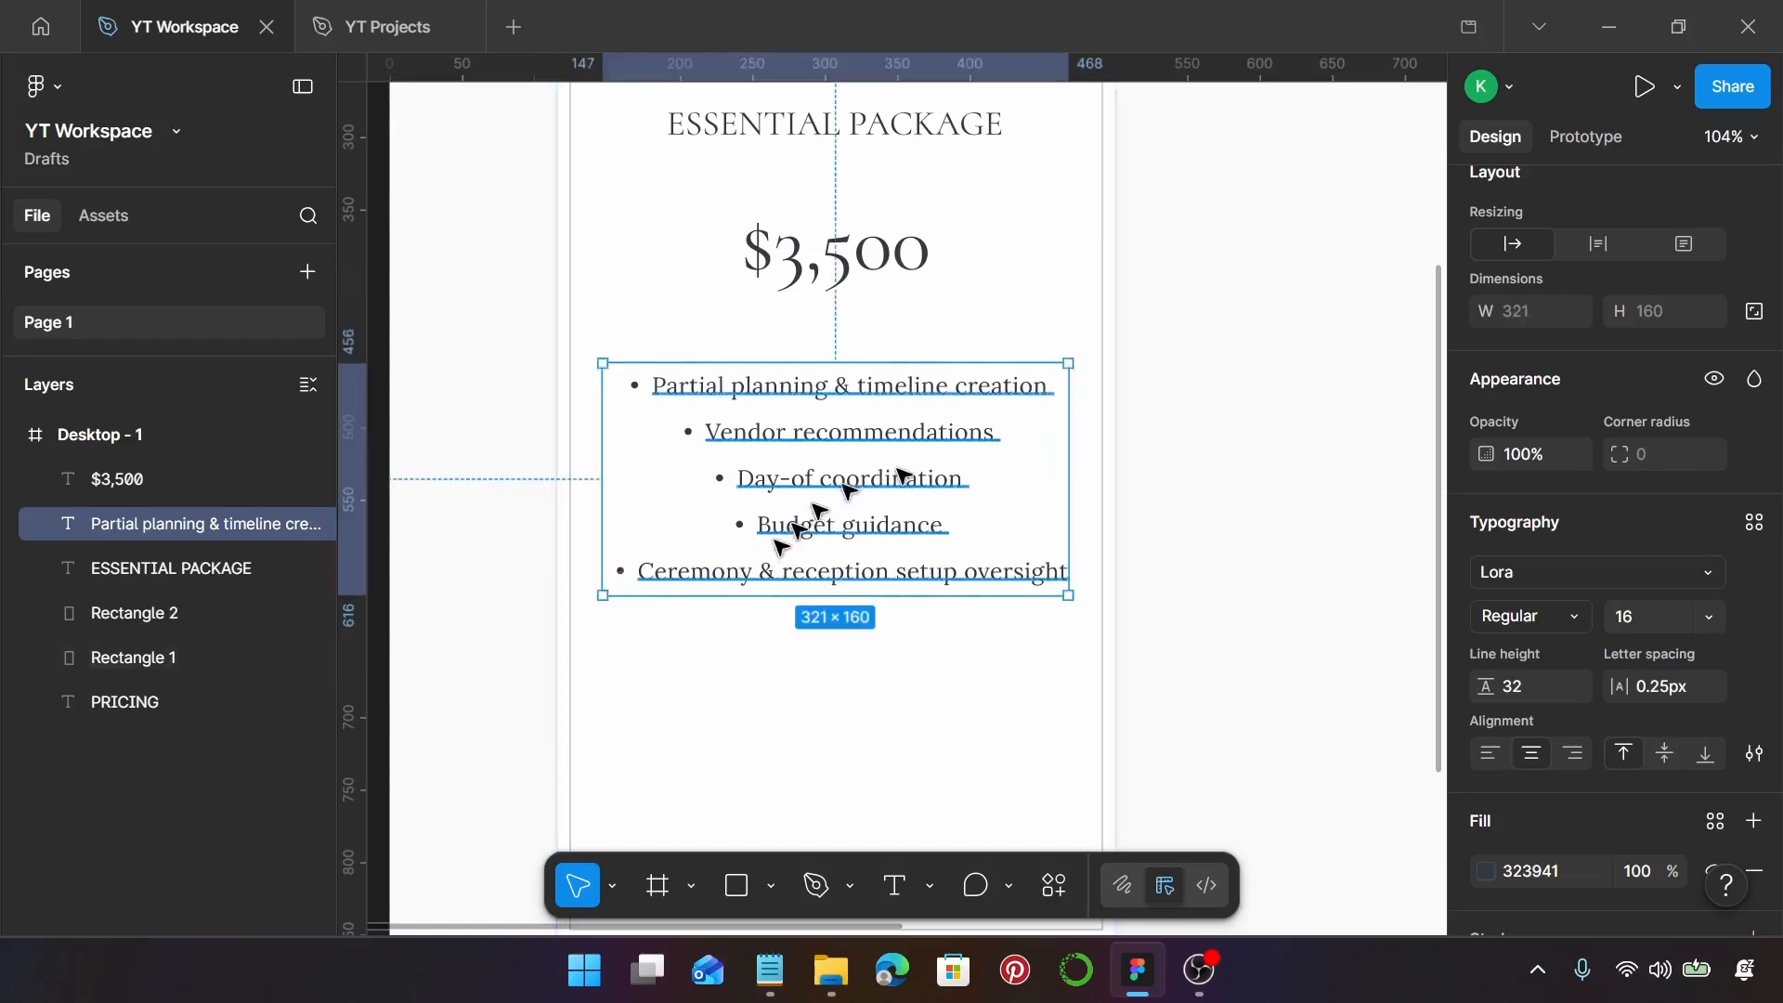
# Set the feature list to auto height with a width of 290 and centre it in the card at about X 163, Y 440
pyautogui.scroll(2, 1601, 575)
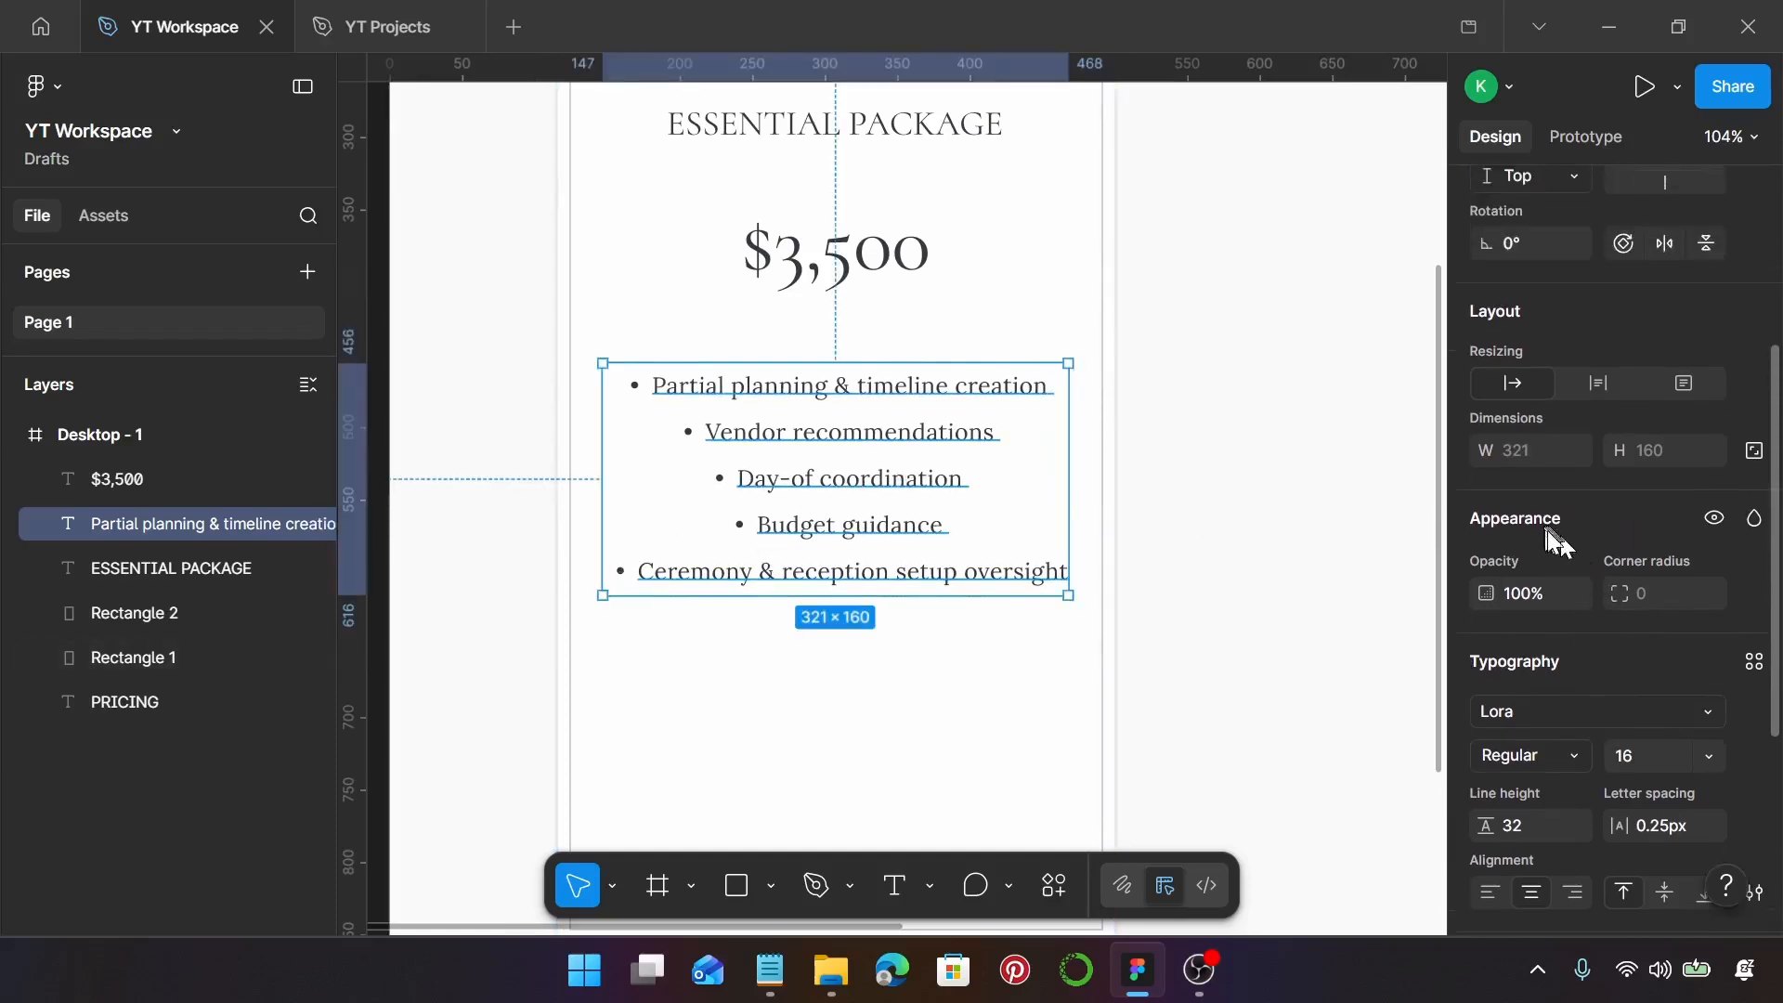
pyautogui.click(1600, 382)
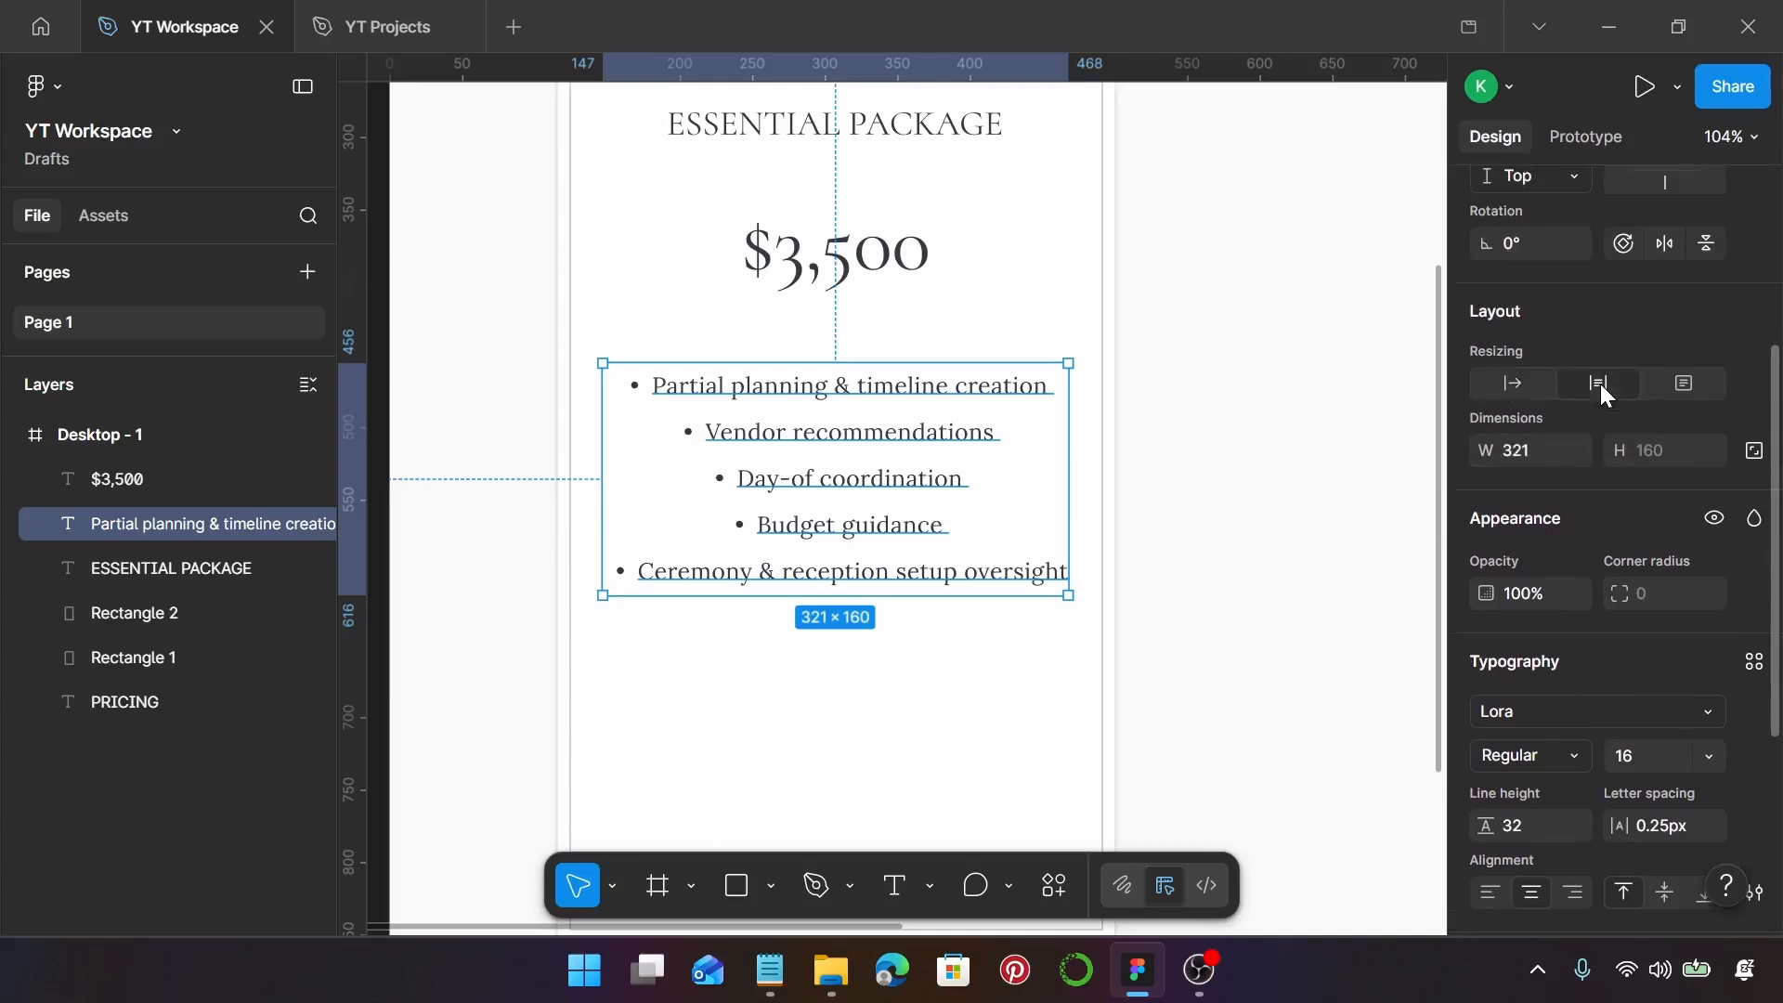
pyautogui.click(1539, 449)
pyautogui.press('BackSpace')
pyautogui.write('290')
pyautogui.press('Return')
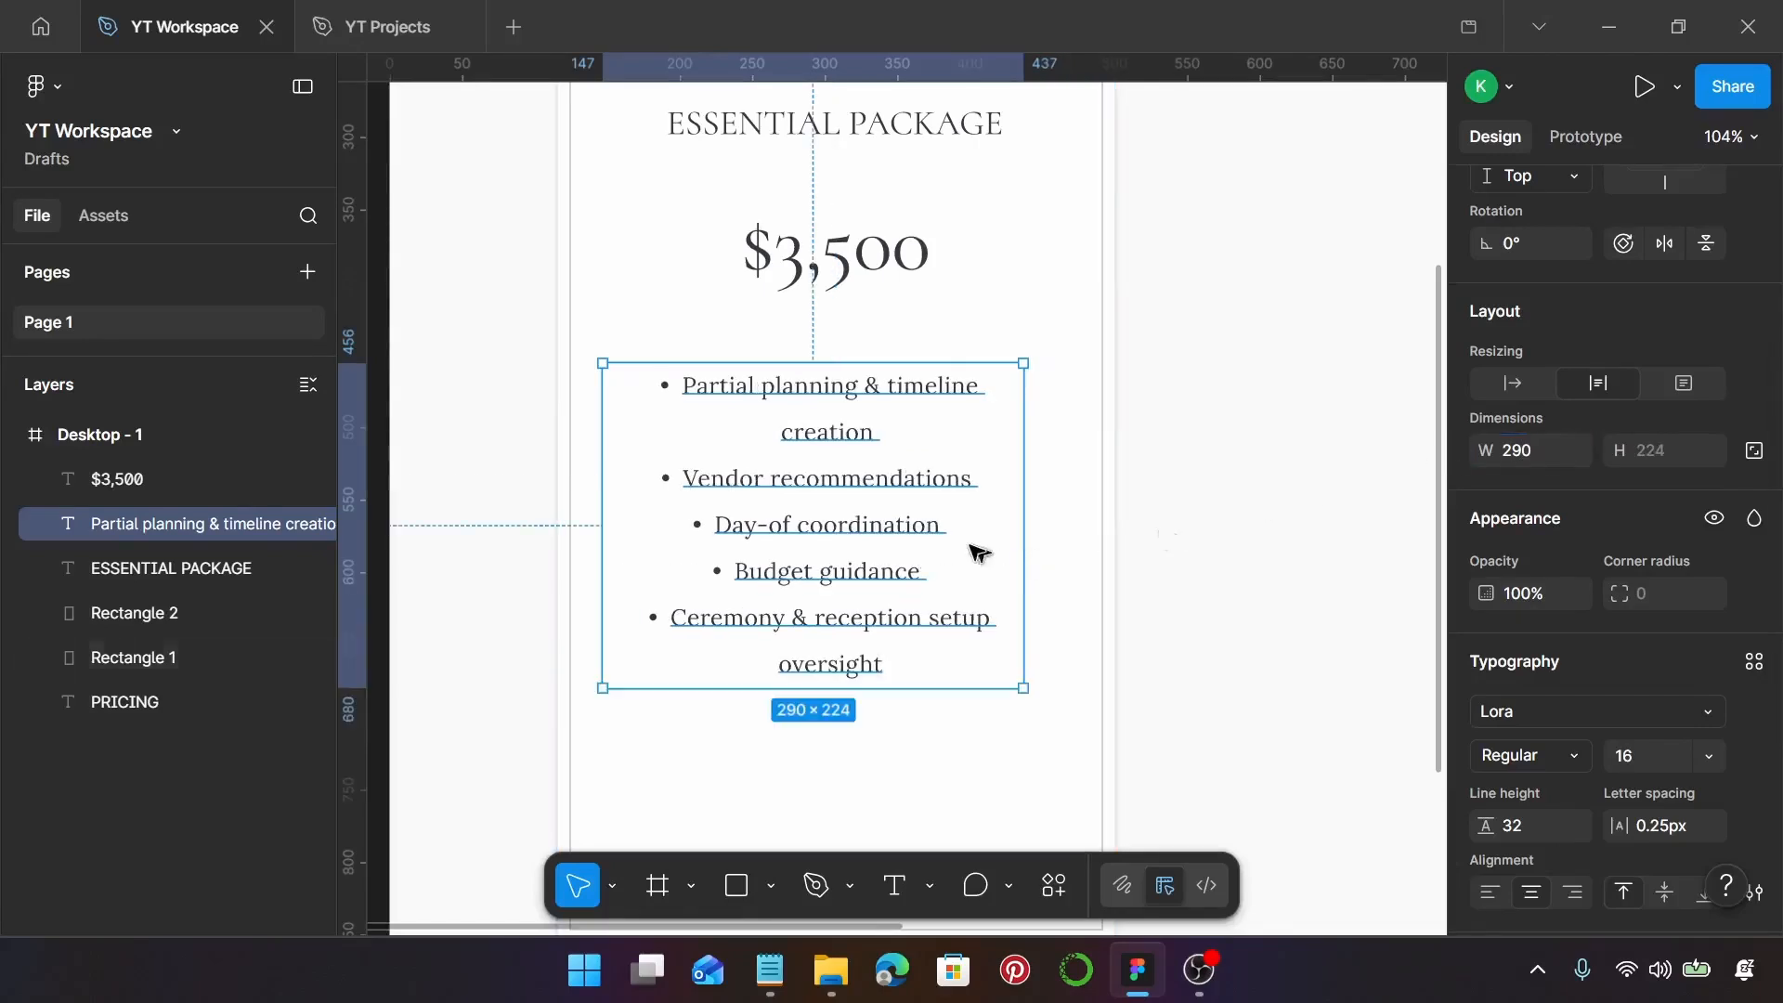
pyautogui.moveTo(934, 529); pyautogui.dragTo(954, 513)
# Add the text SELECT PACKAGE in the card's empty area below the feature list, at about Y 764
pyautogui.scroll(-2, 961, 502)
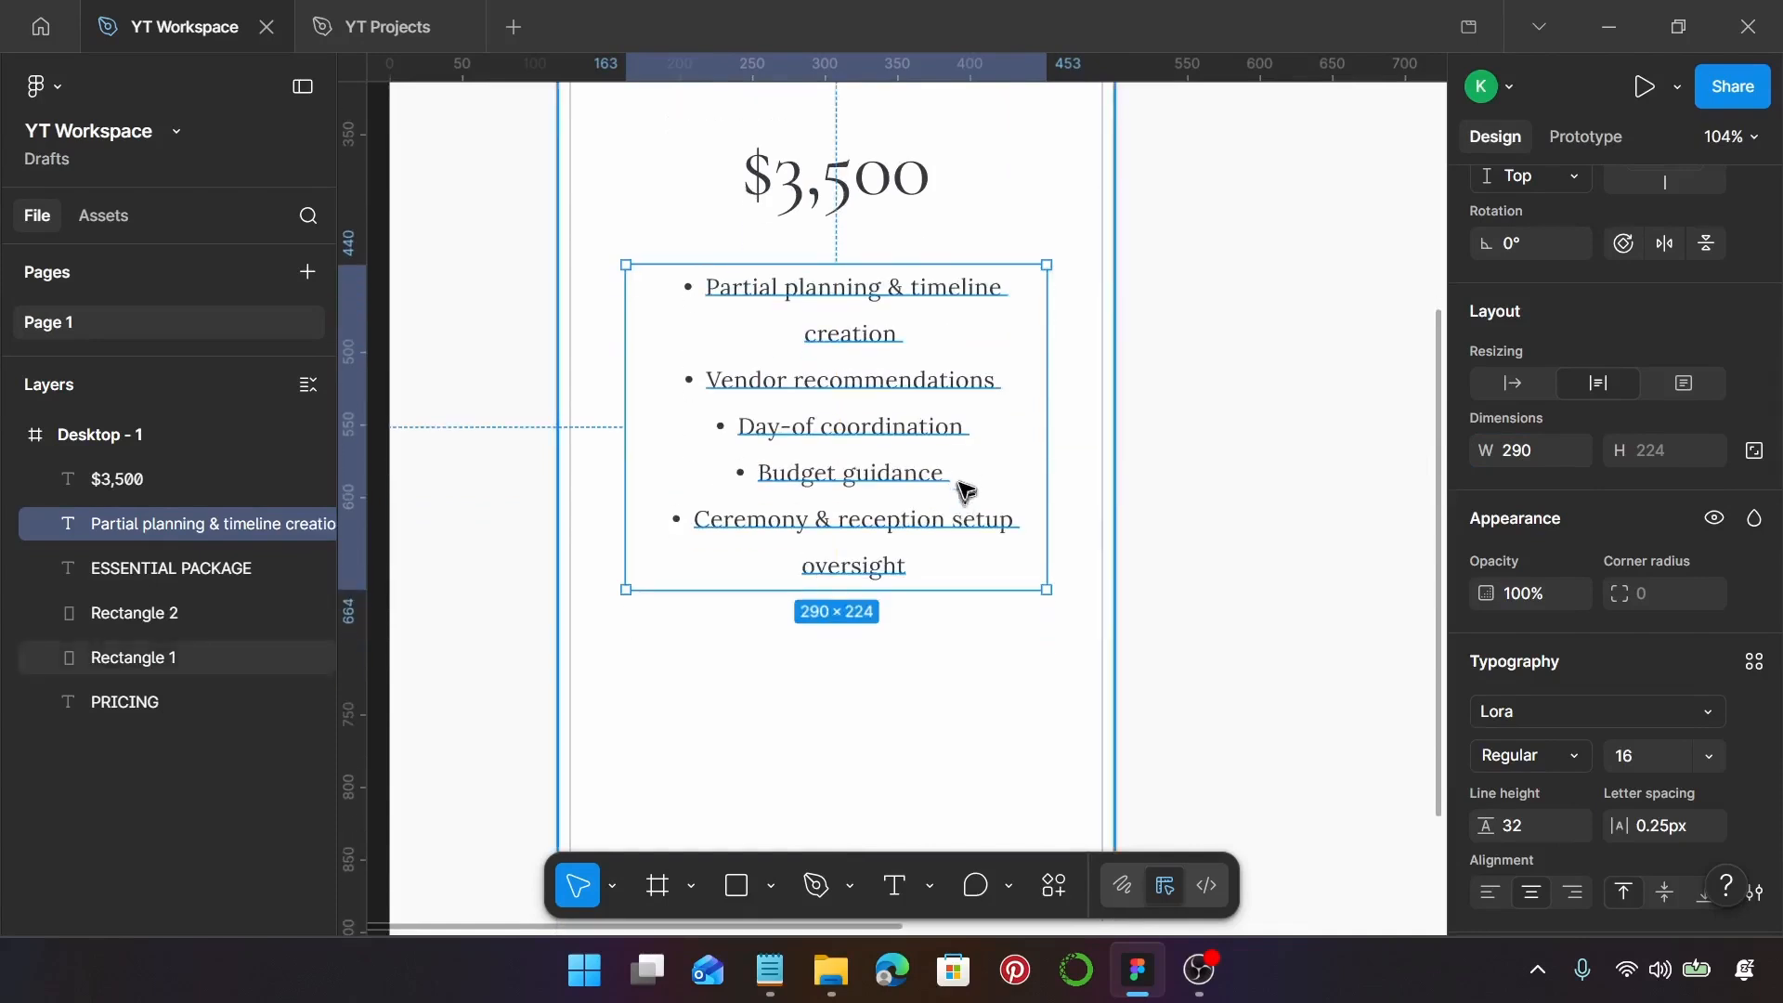
pyautogui.scroll(-4, 965, 489)
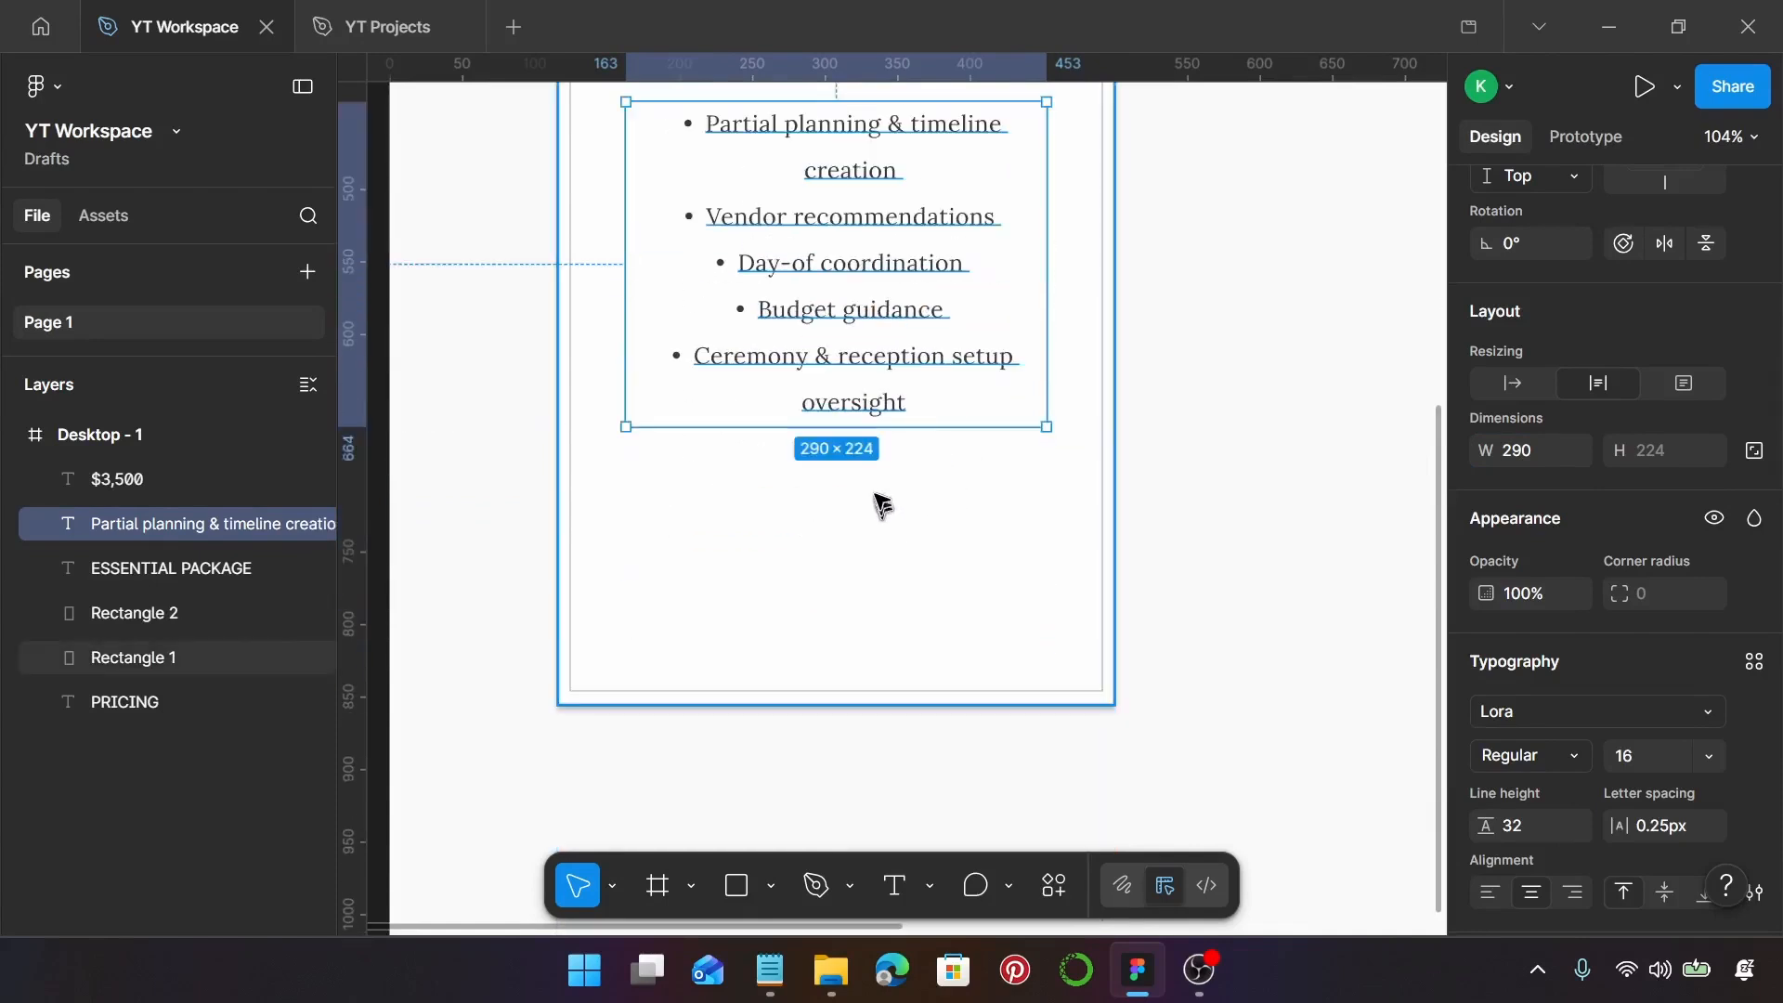
pyautogui.click(823, 564)
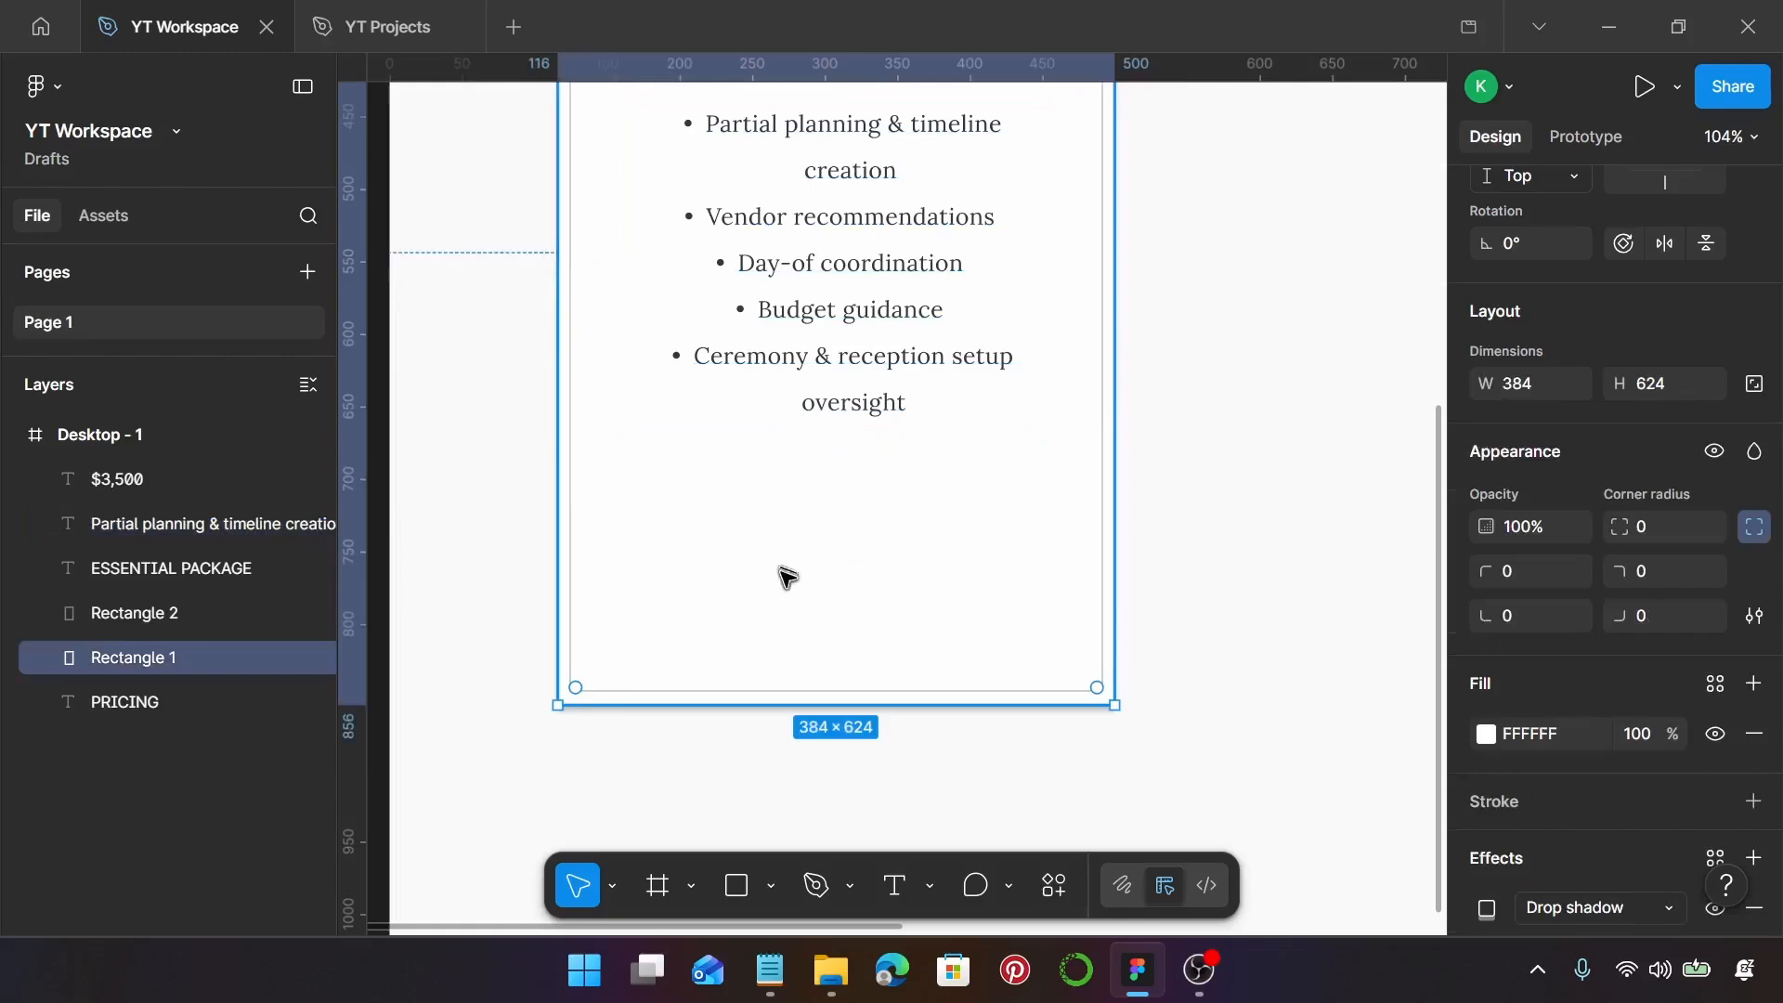
pyautogui.press('t')
pyautogui.click(780, 573)
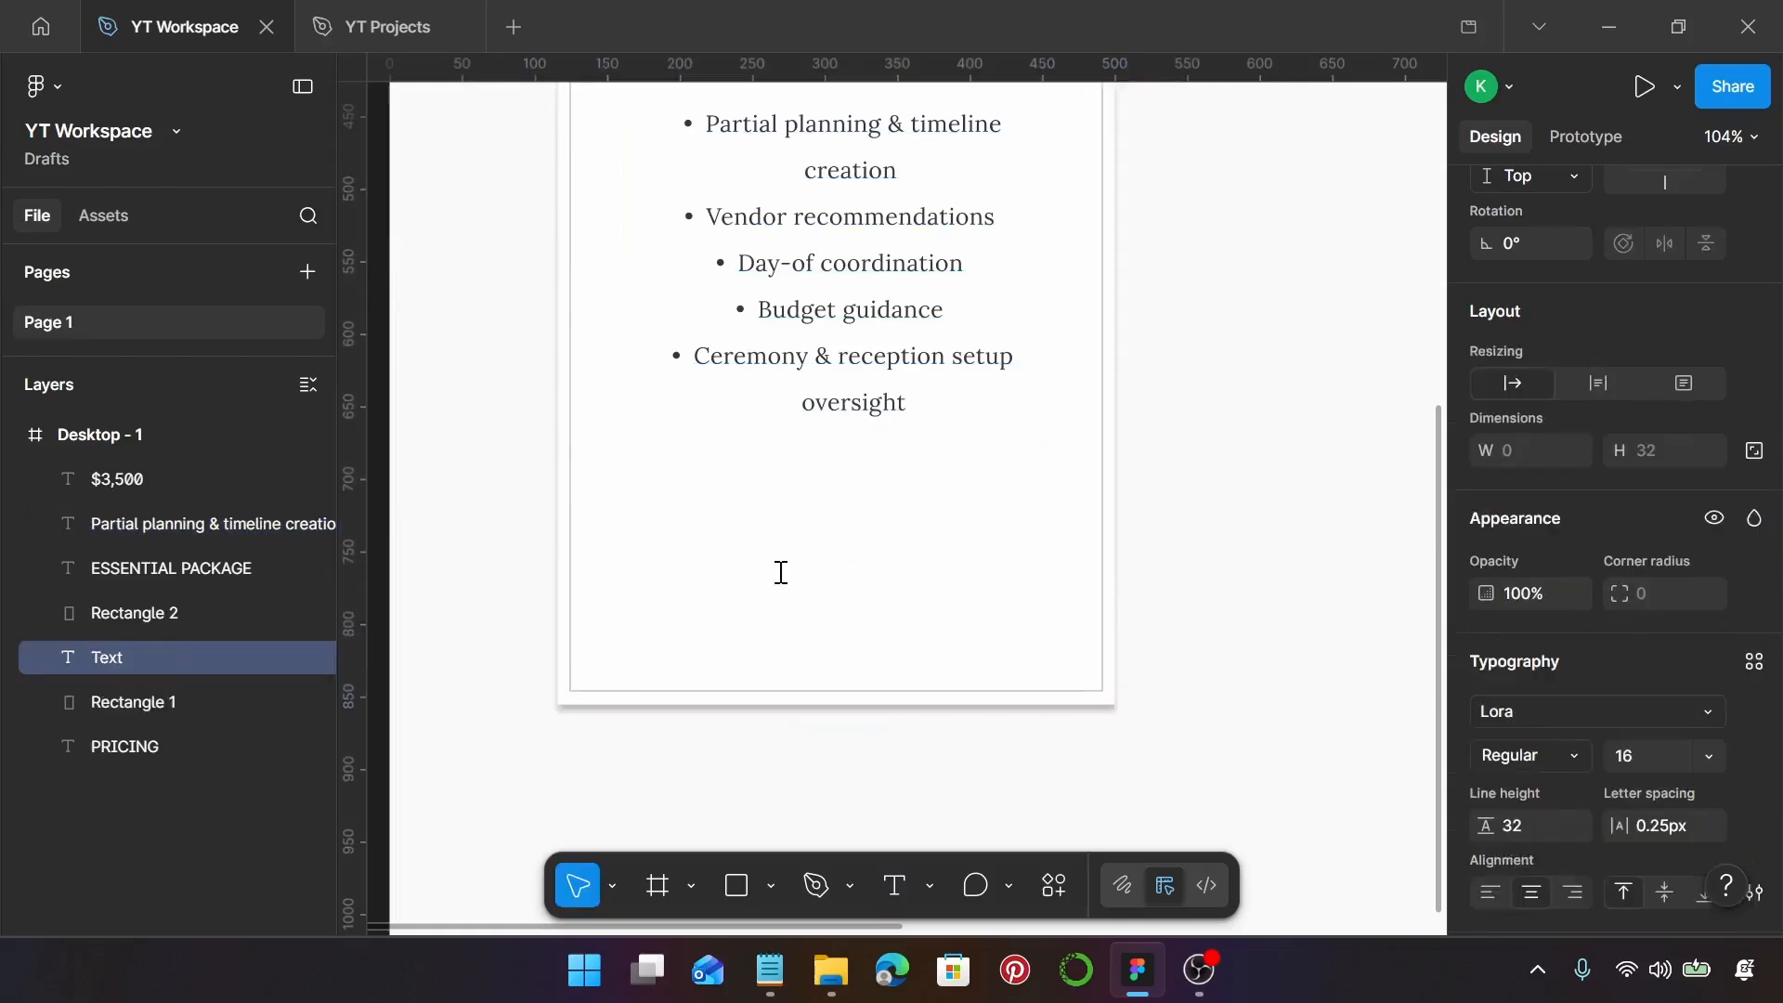
pyautogui.press('capslock')
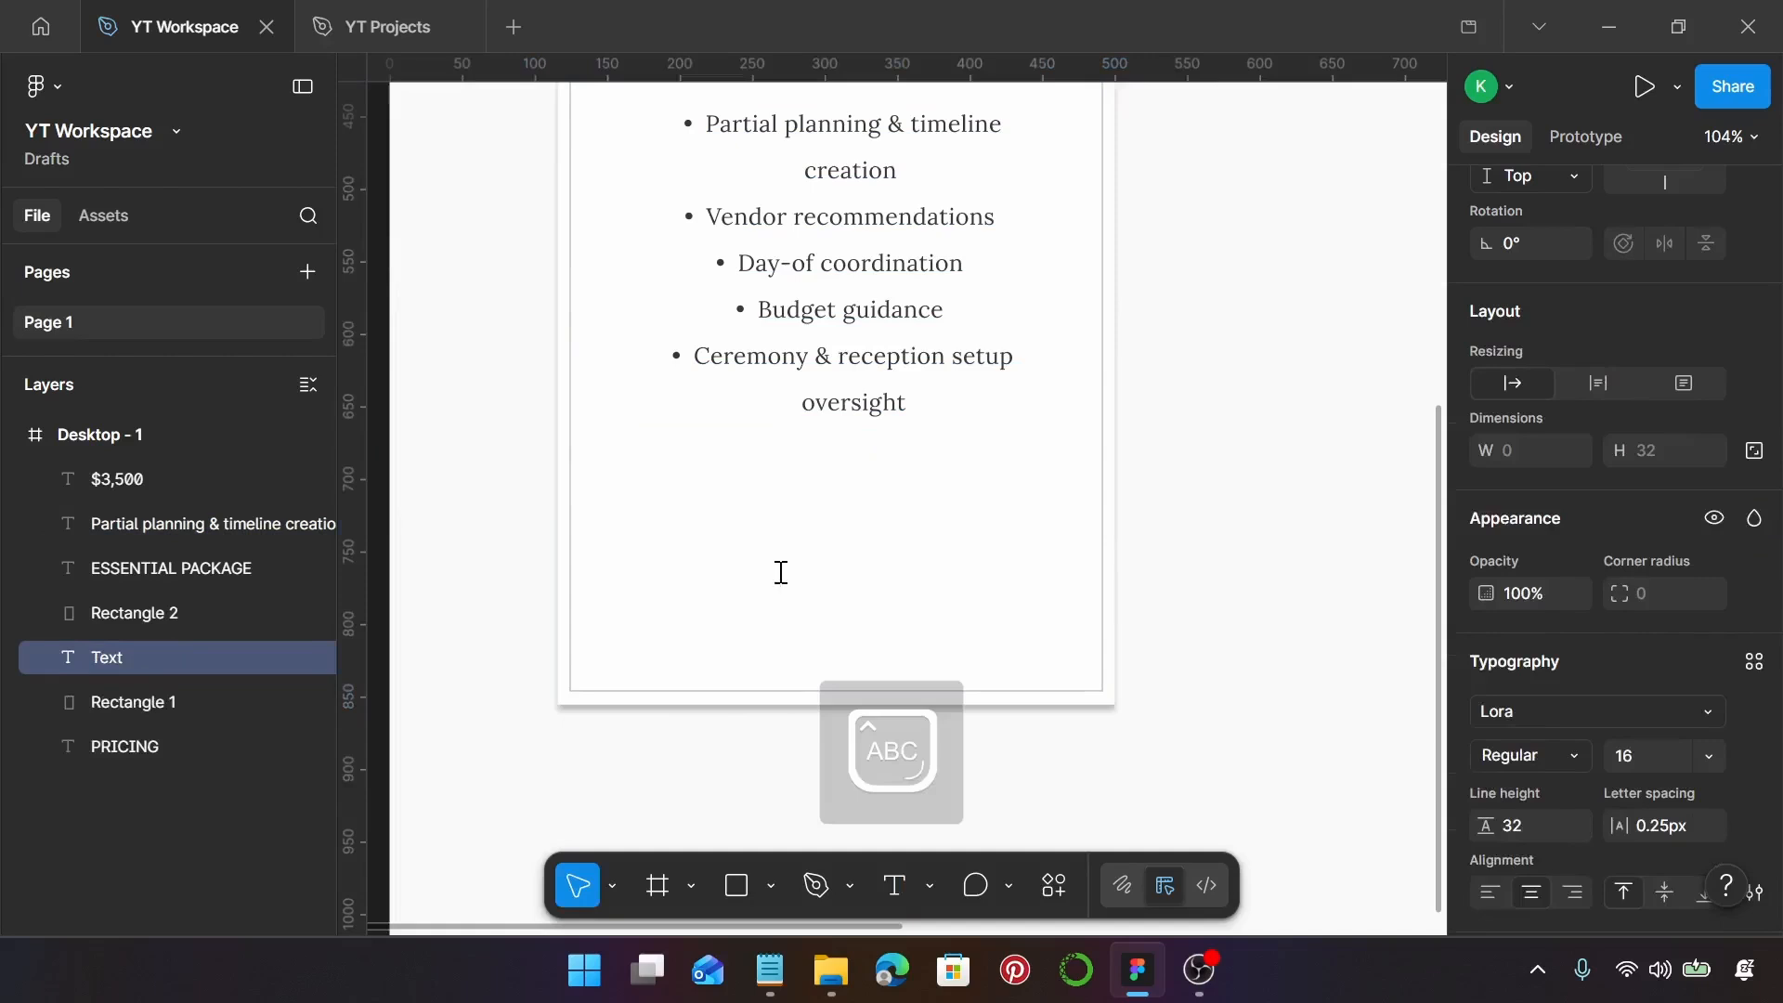
pyautogui.write('SELECT pA')
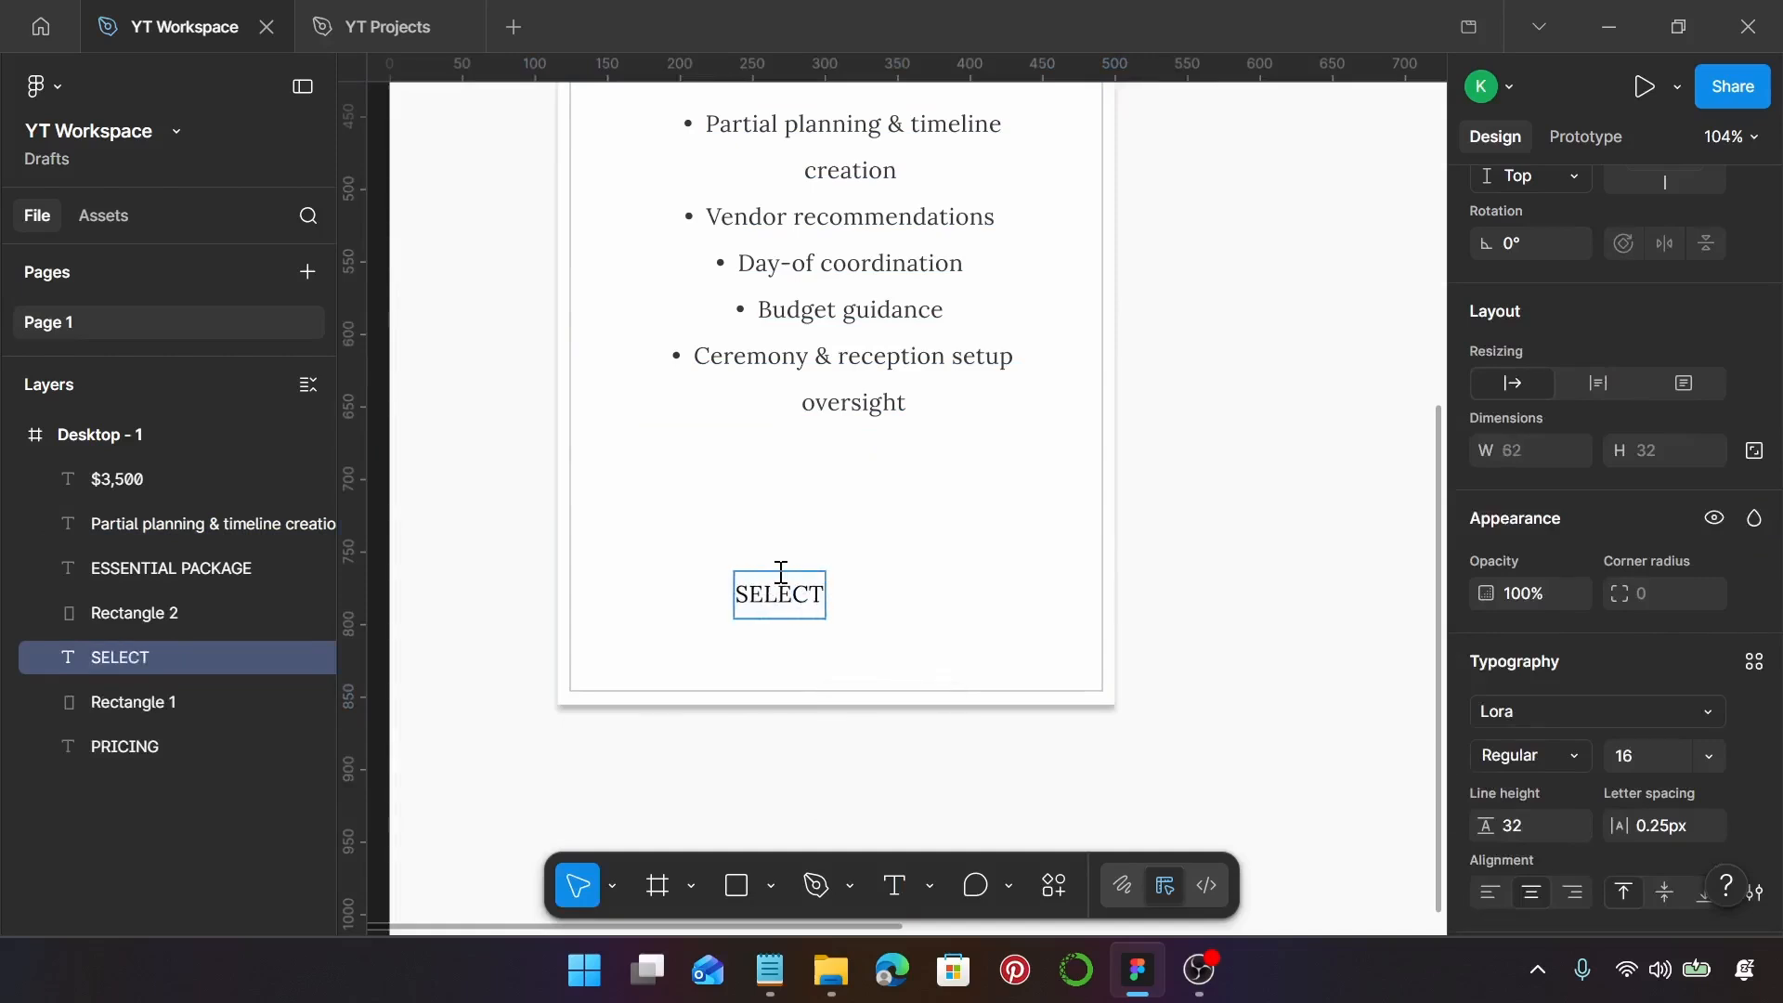
pyautogui.press('BackSpace')
pyautogui.press('BackSpace')
pyautogui.write('P')
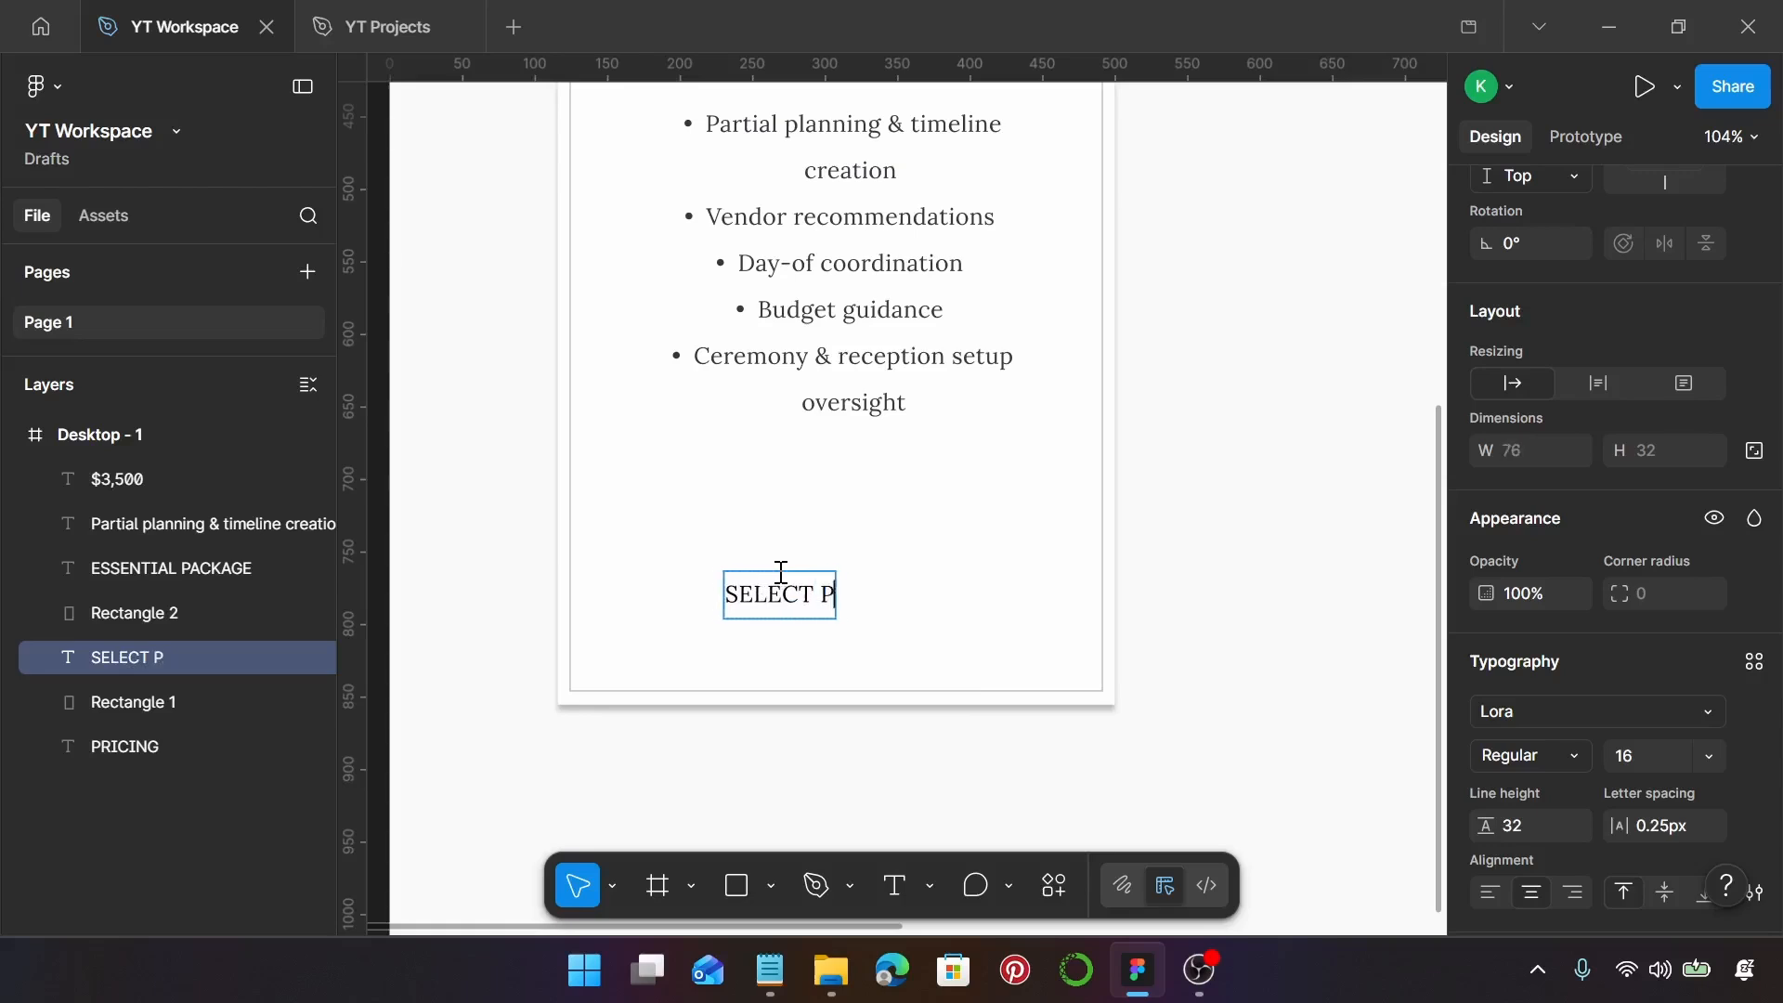
pyautogui.write('ACKAGE')
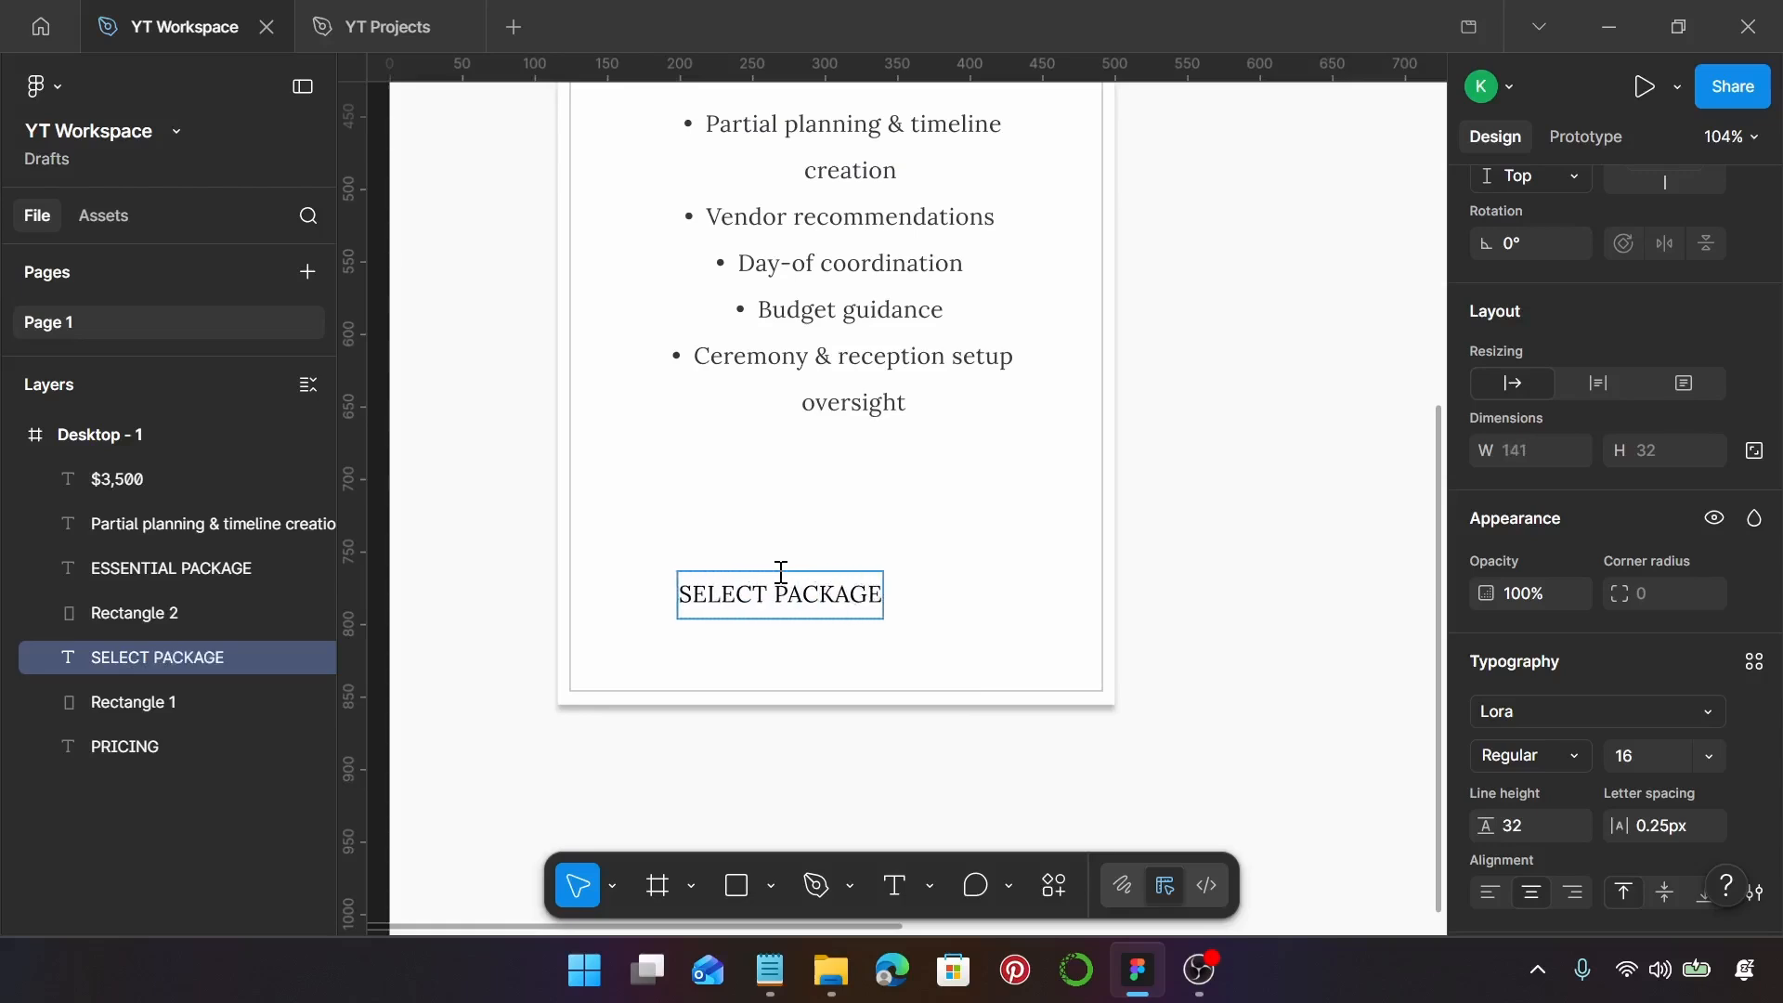
pyautogui.press('Escape')
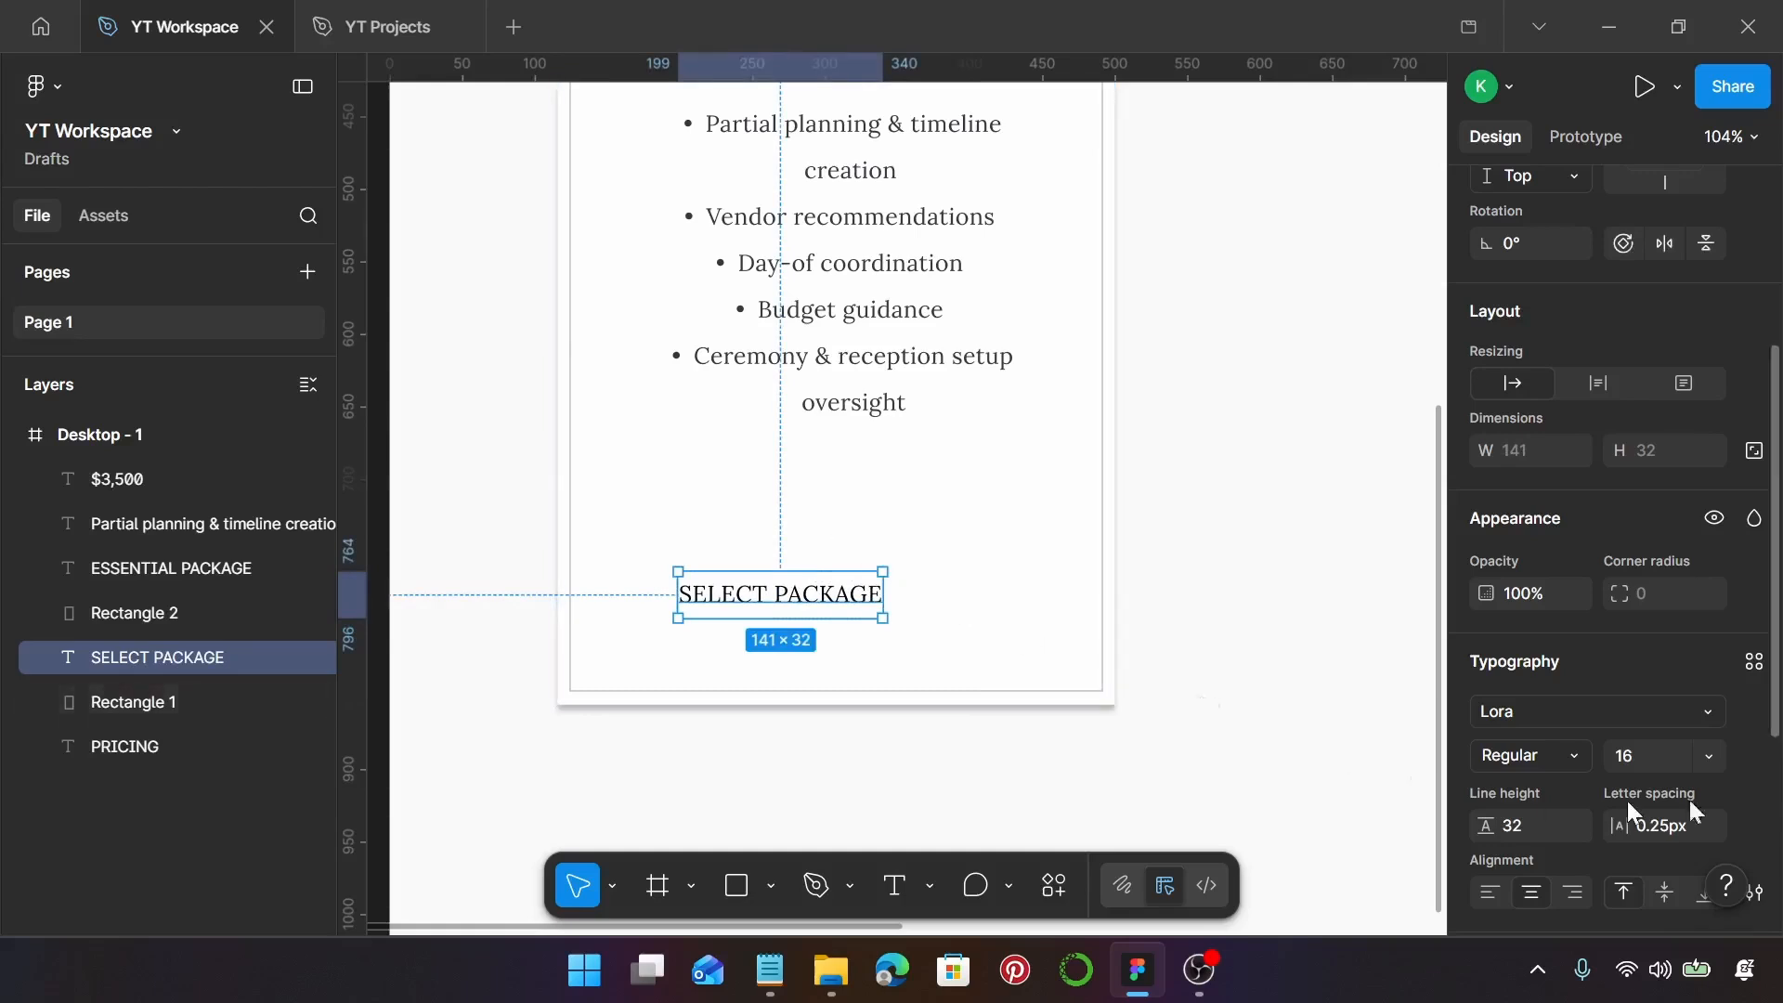
# Change the SELECT PACKAGE text to the Cormorant font in Medium weight at size 18
pyautogui.scroll(-3, 1578, 604)
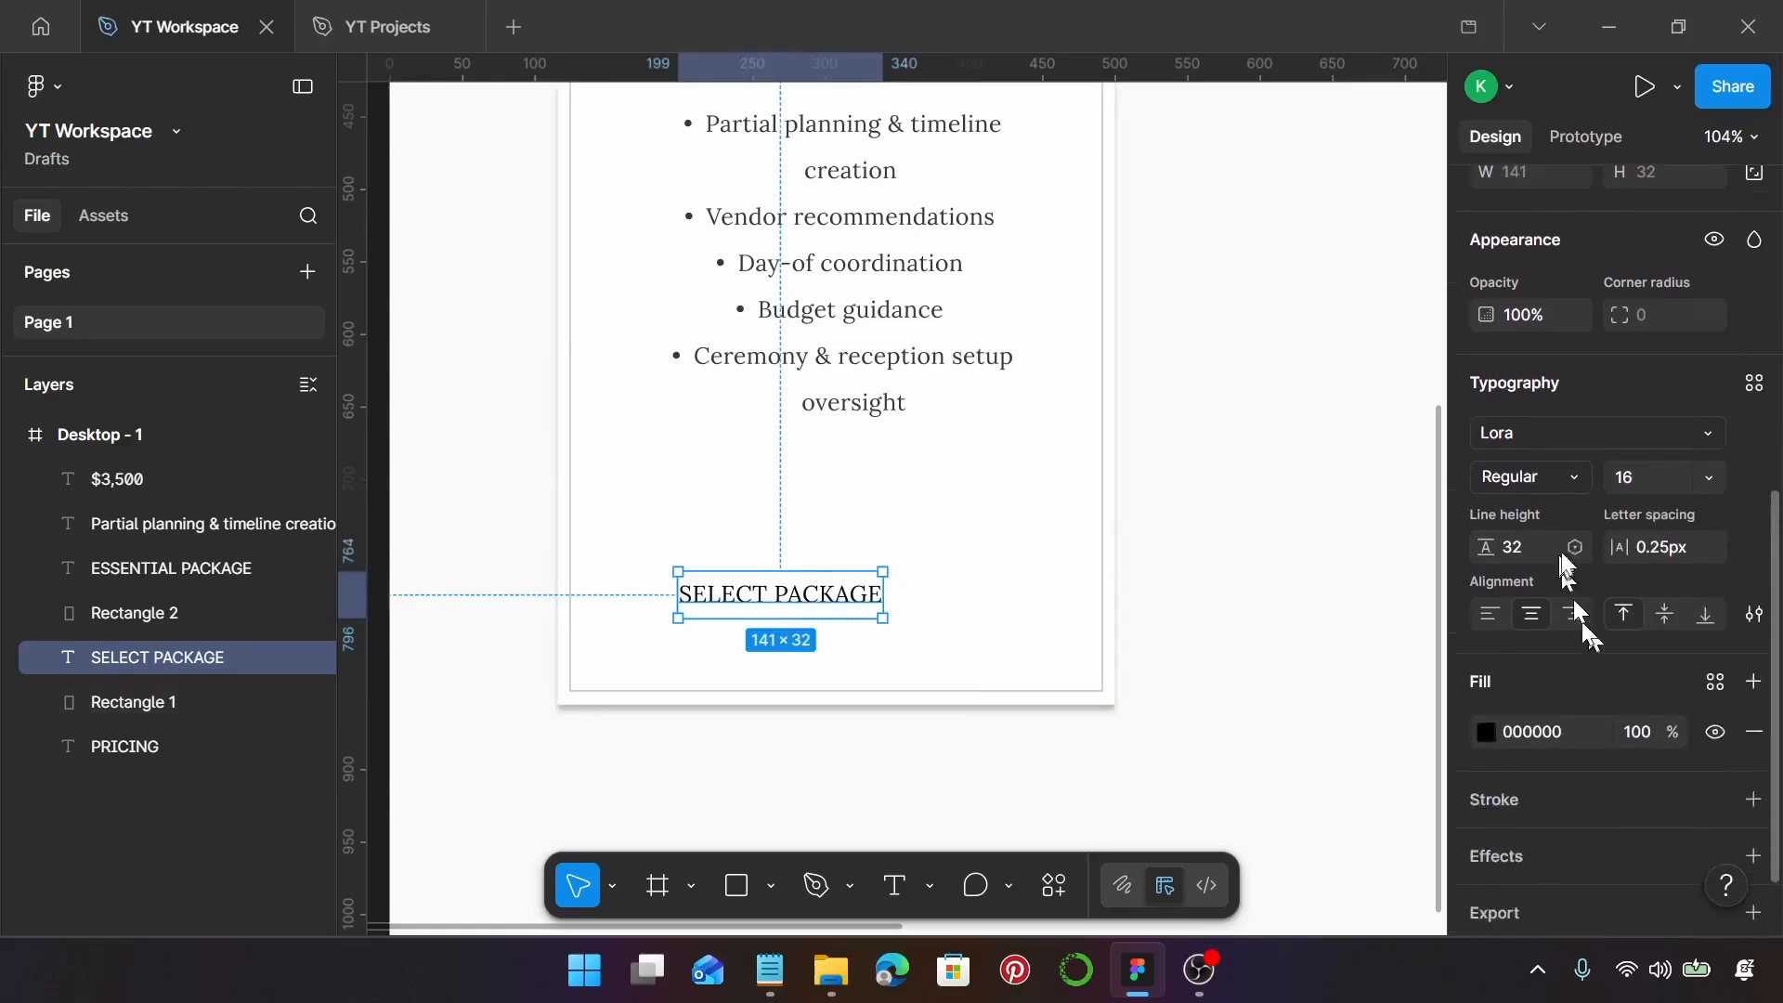
pyautogui.click(1589, 436)
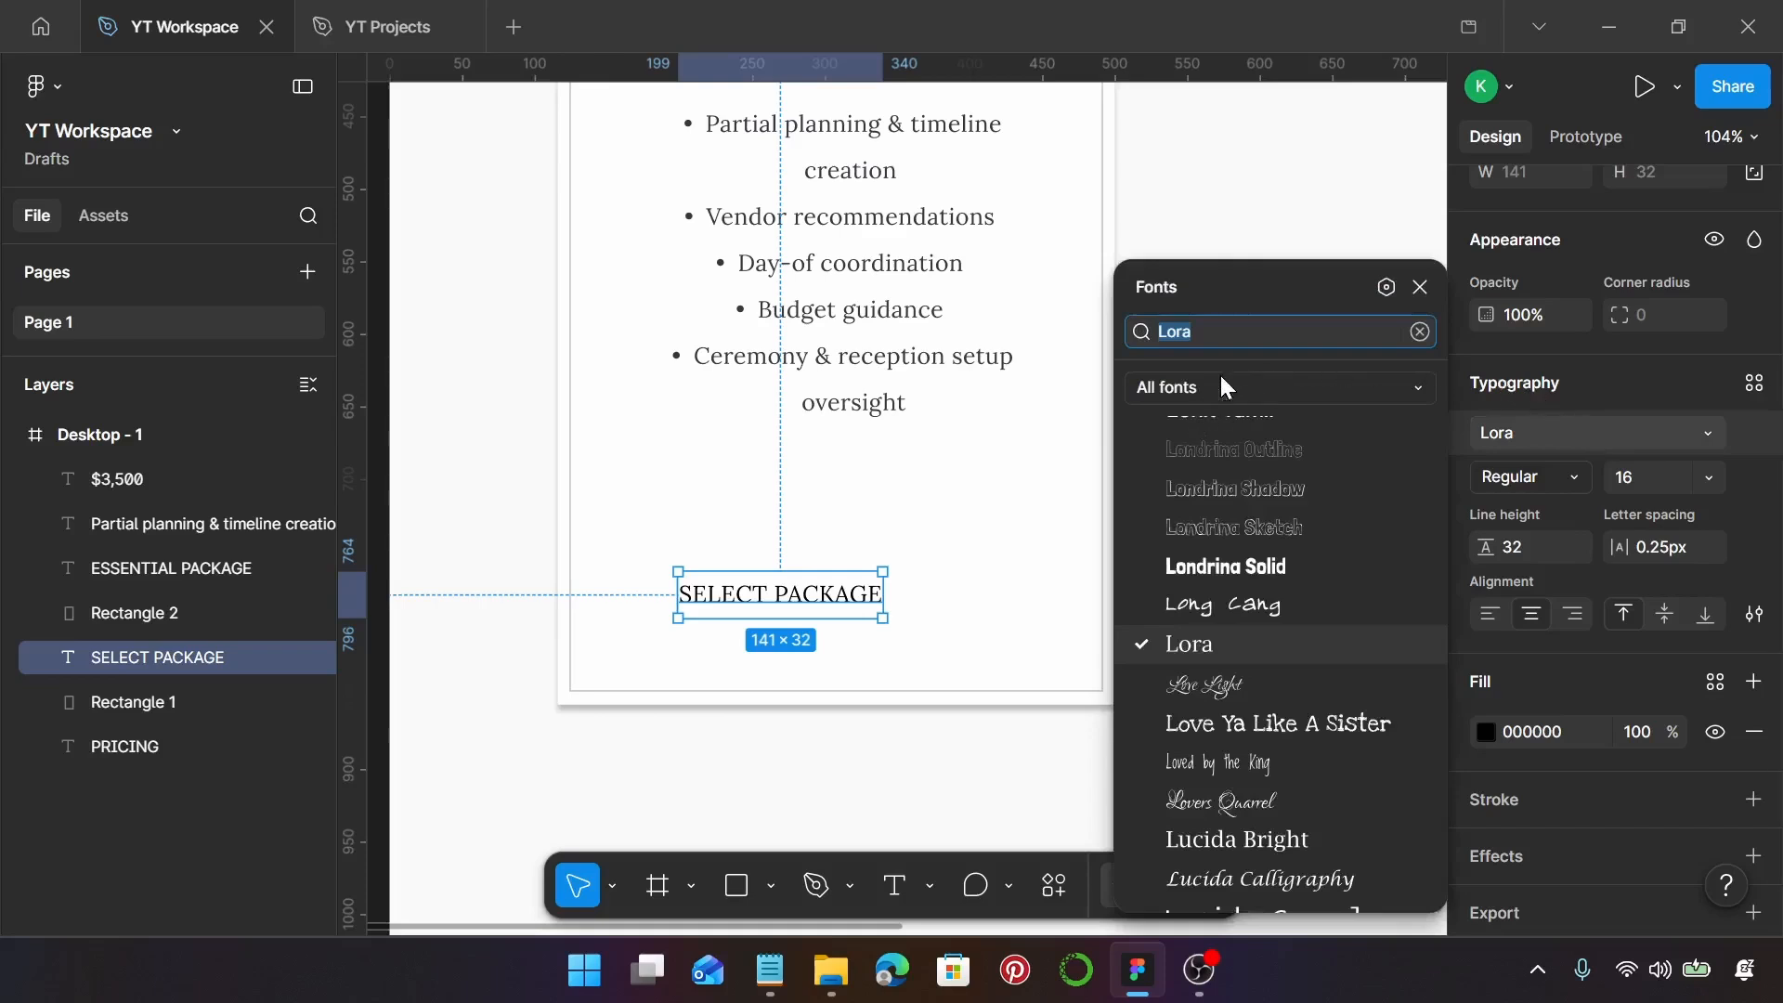
pyautogui.write('CORM')
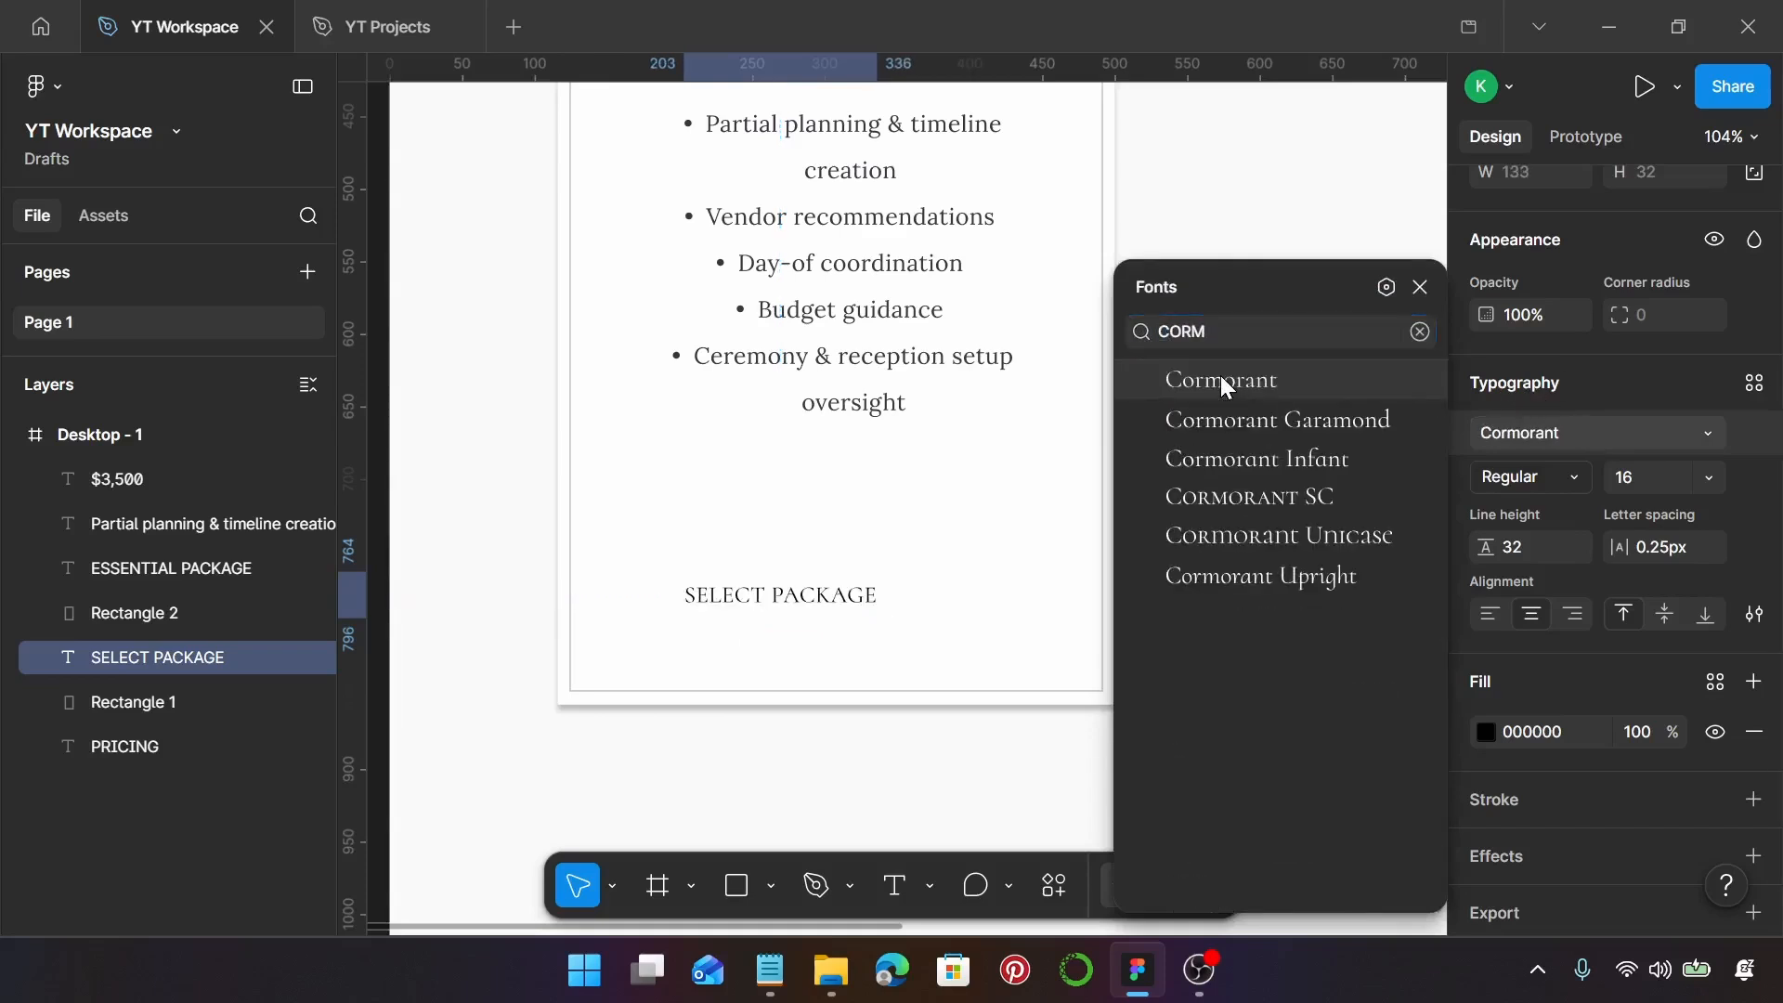
pyautogui.click(1222, 380)
pyautogui.click(1574, 479)
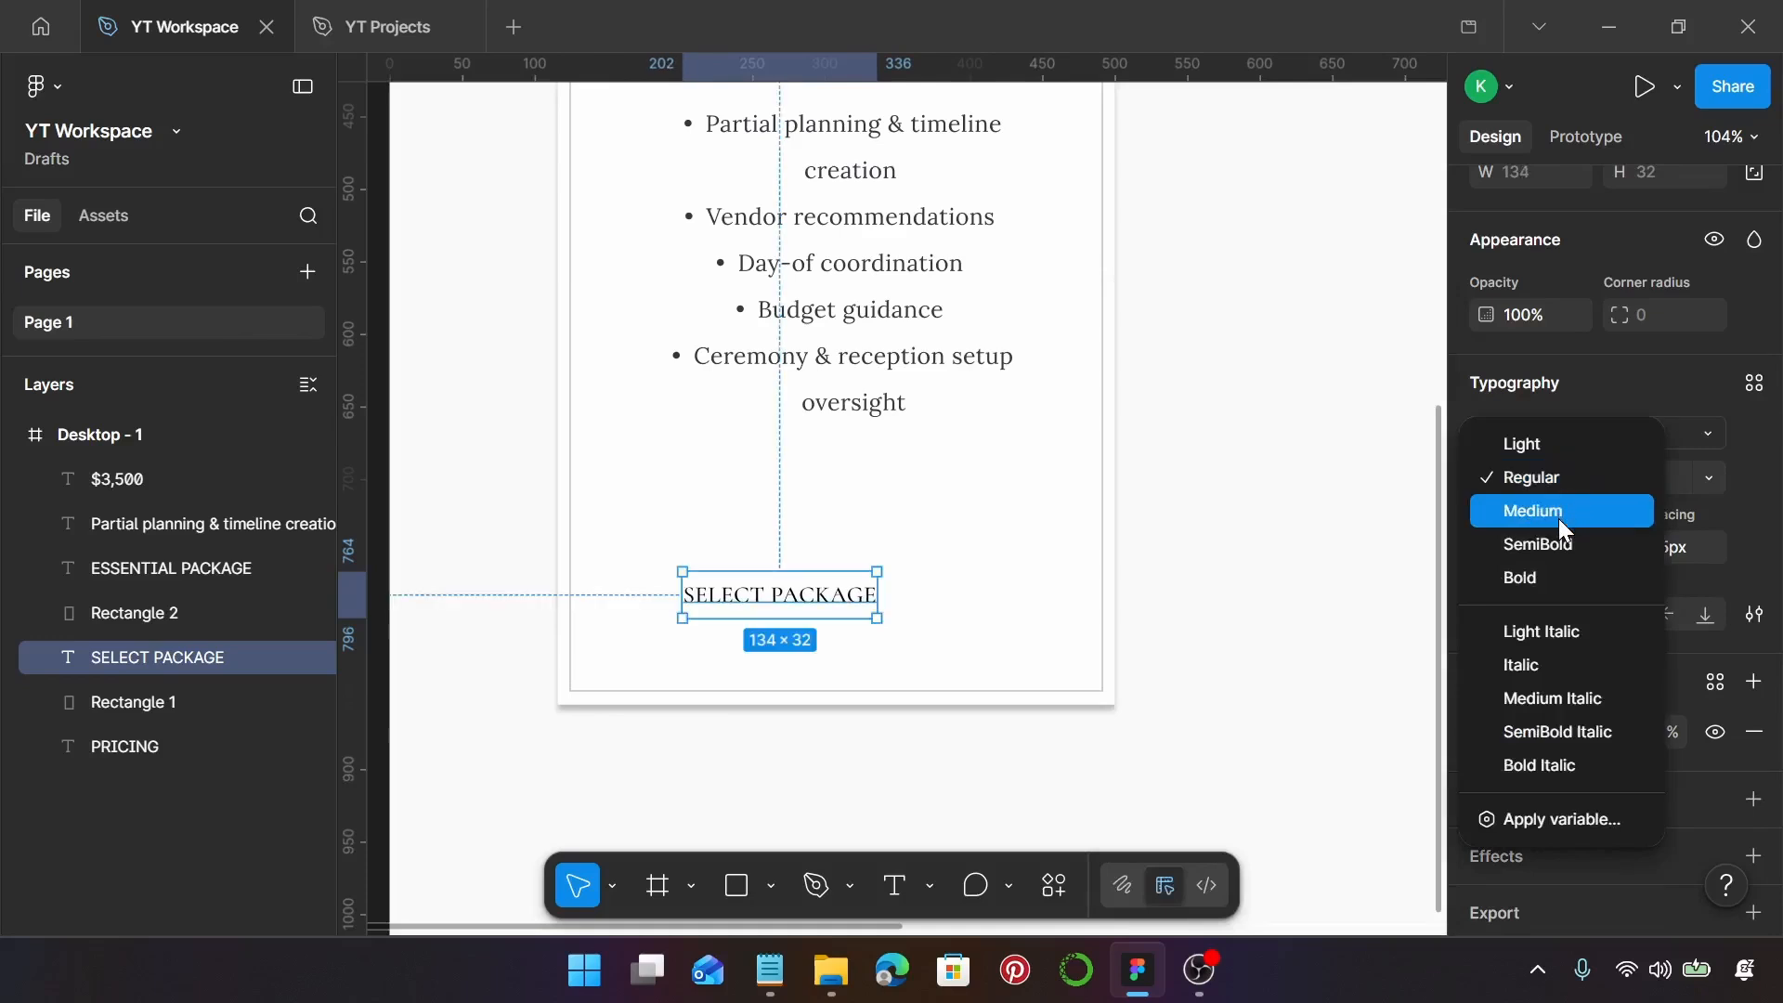
pyautogui.click(1557, 527)
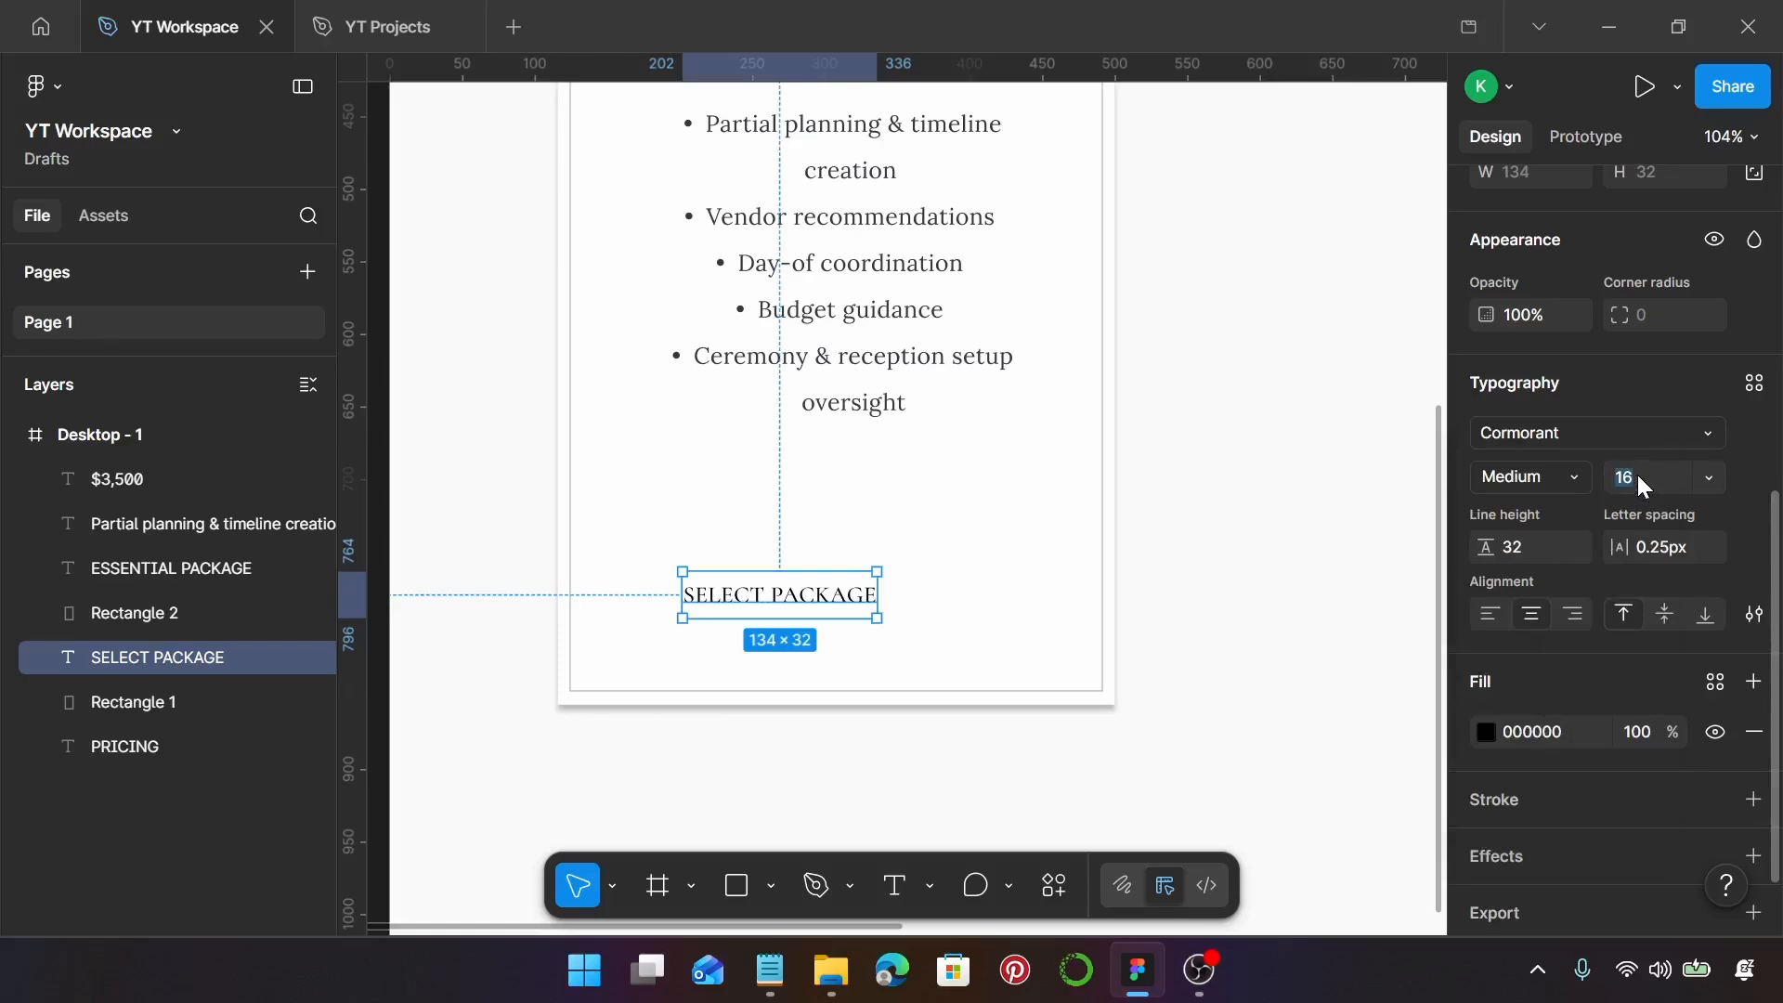
pyautogui.press('Return')
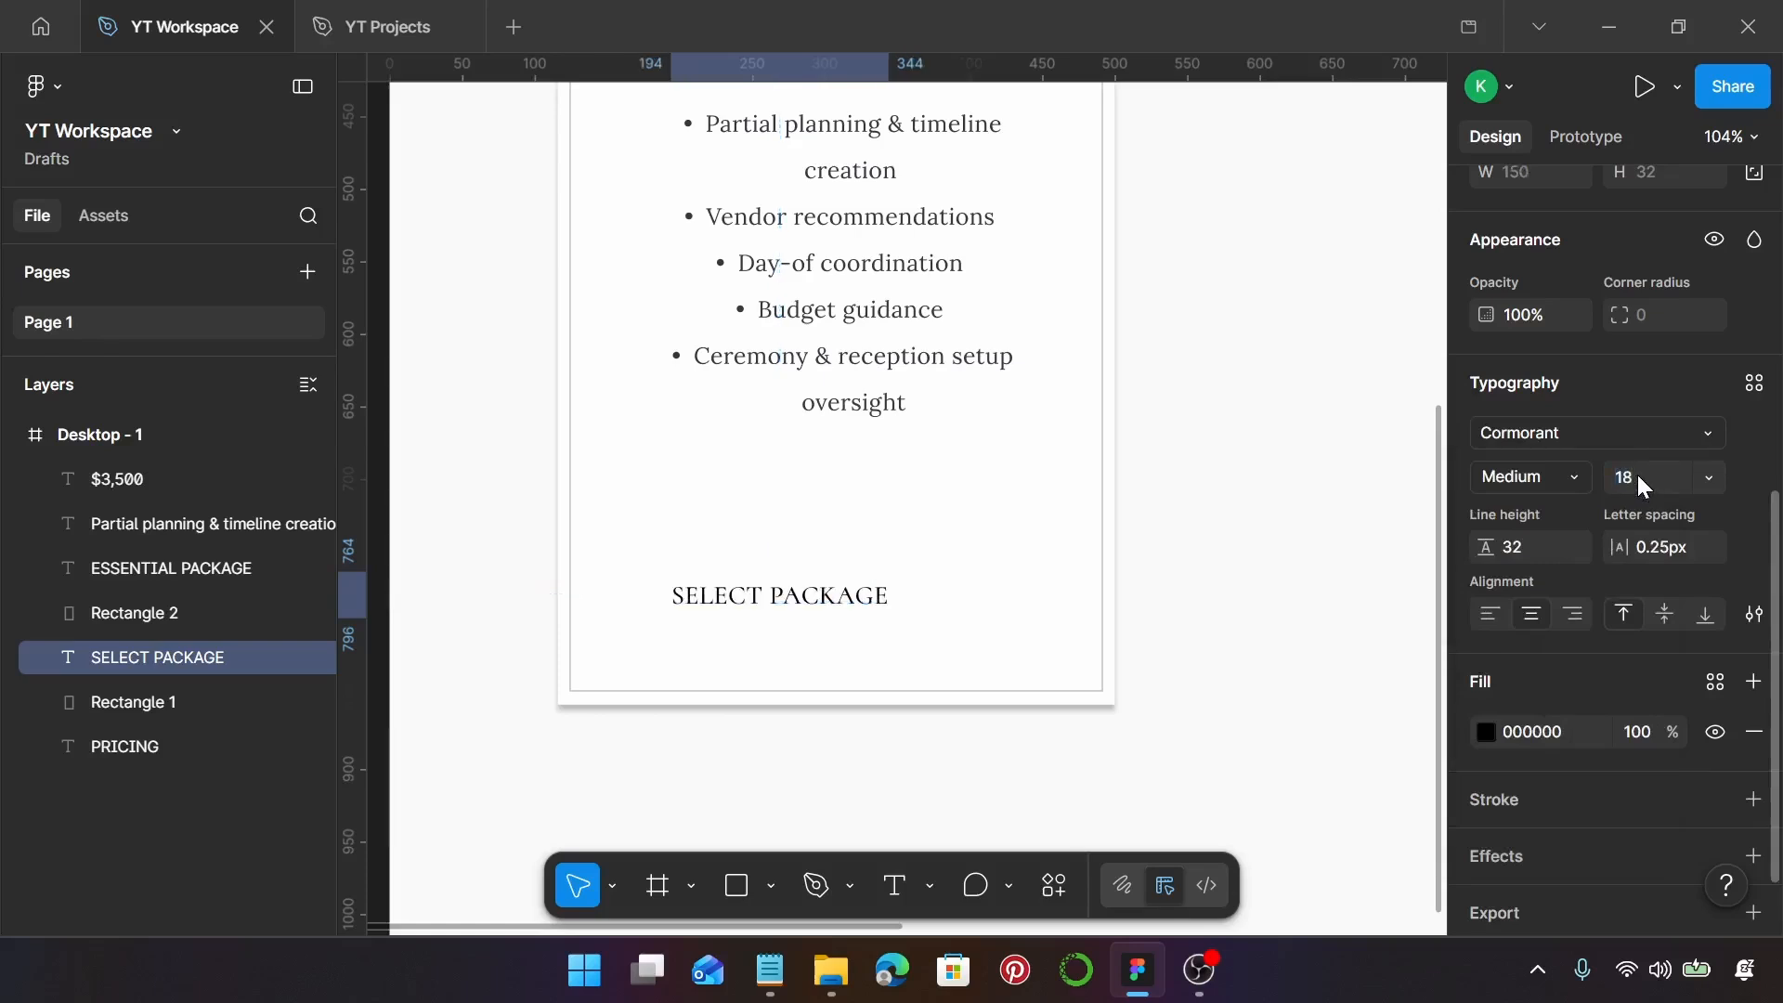
# Set the SELECT PACKAGE text's line height to 24 and its letter spacing to 0.5px
pyautogui.click(1534, 545)
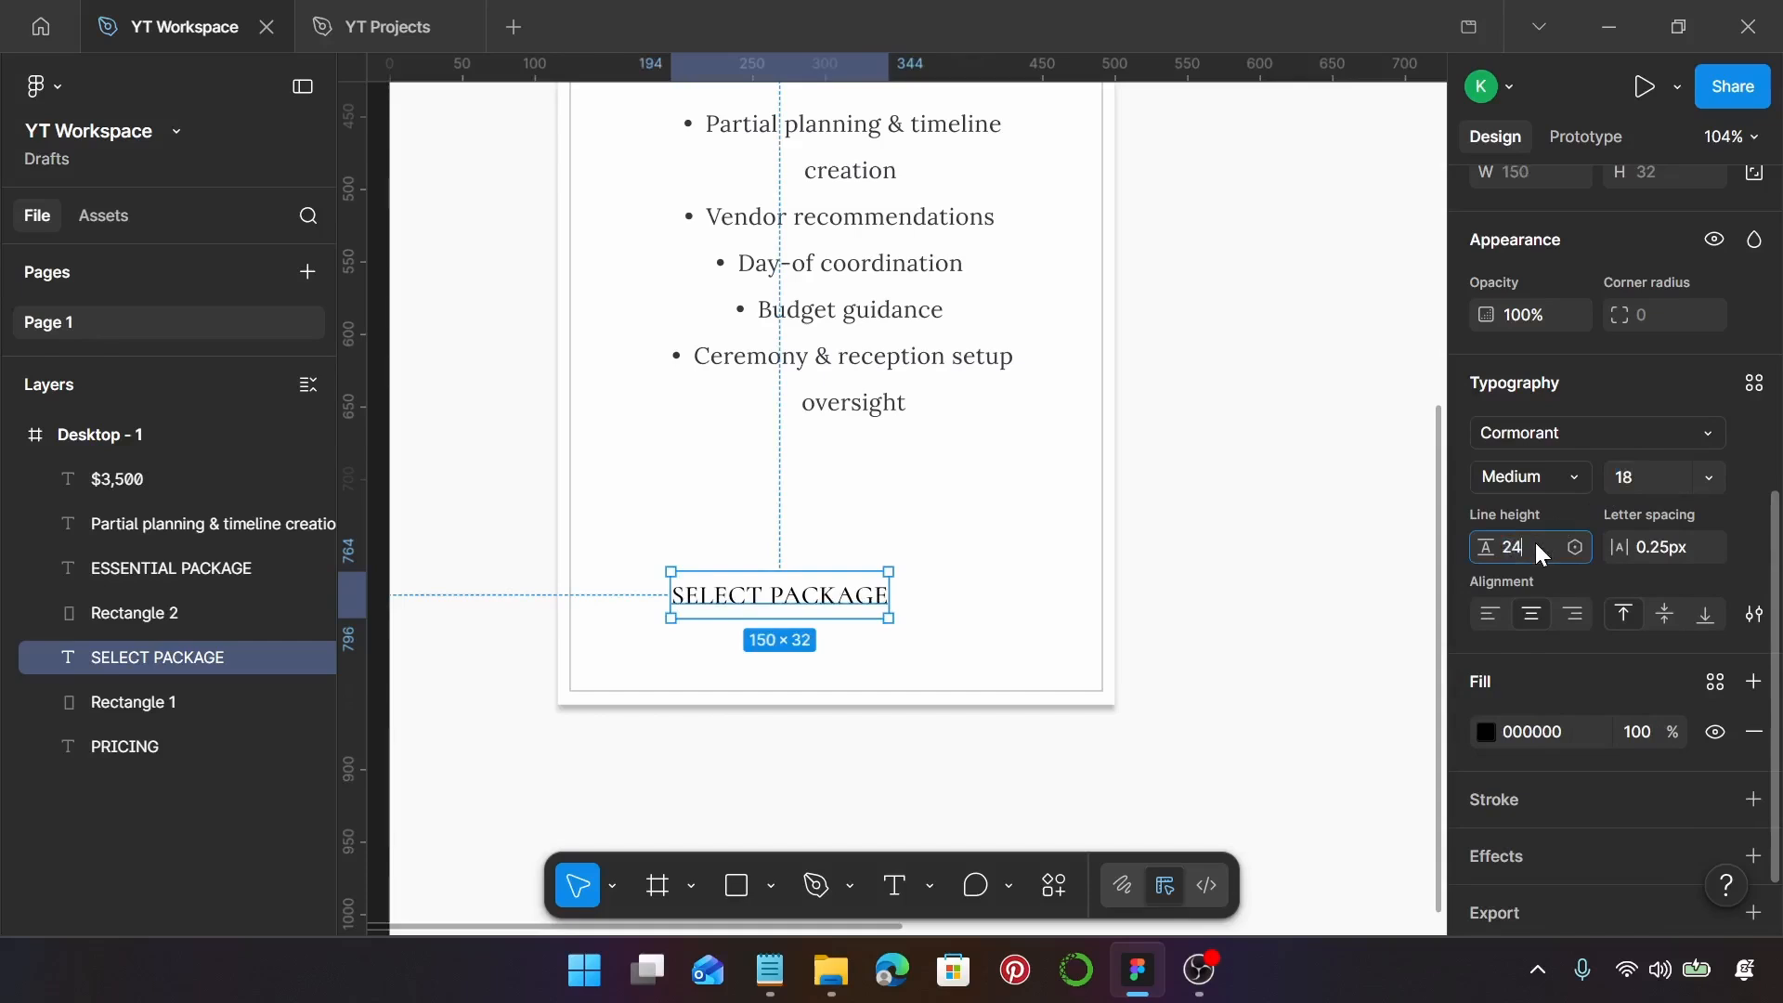
pyautogui.press('Return')
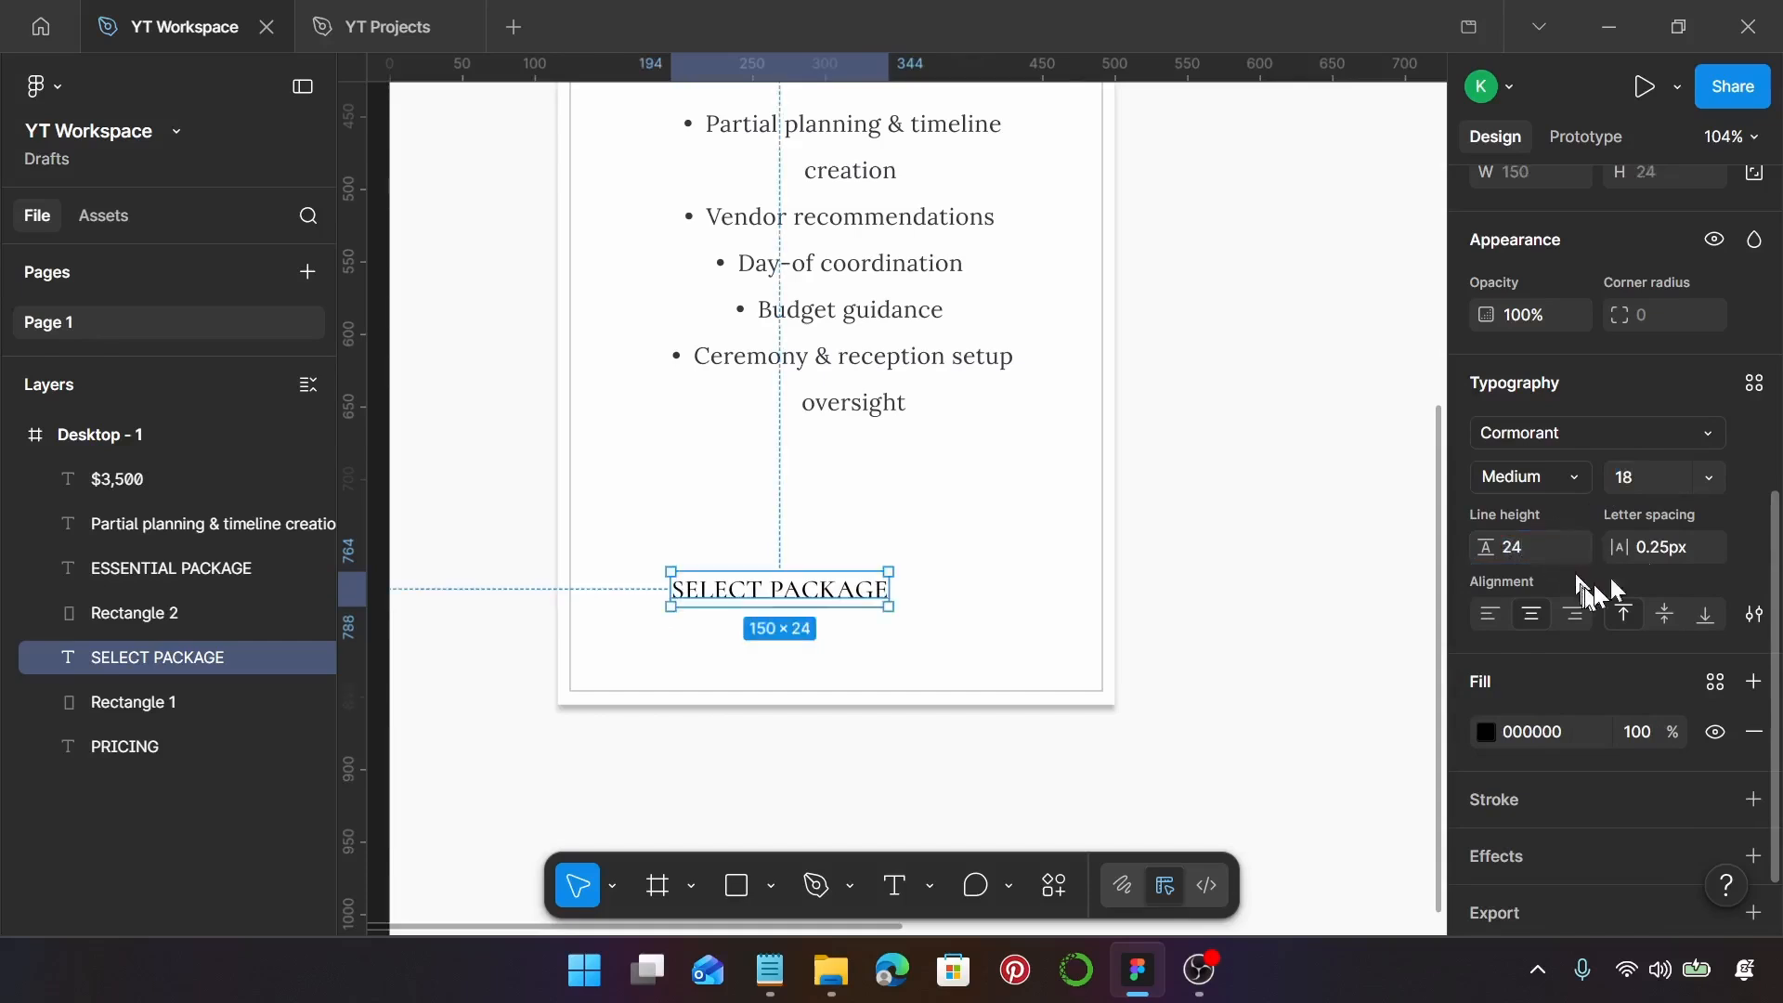
pyautogui.click(1656, 548)
pyautogui.write('0.5')
pyautogui.press('Return')
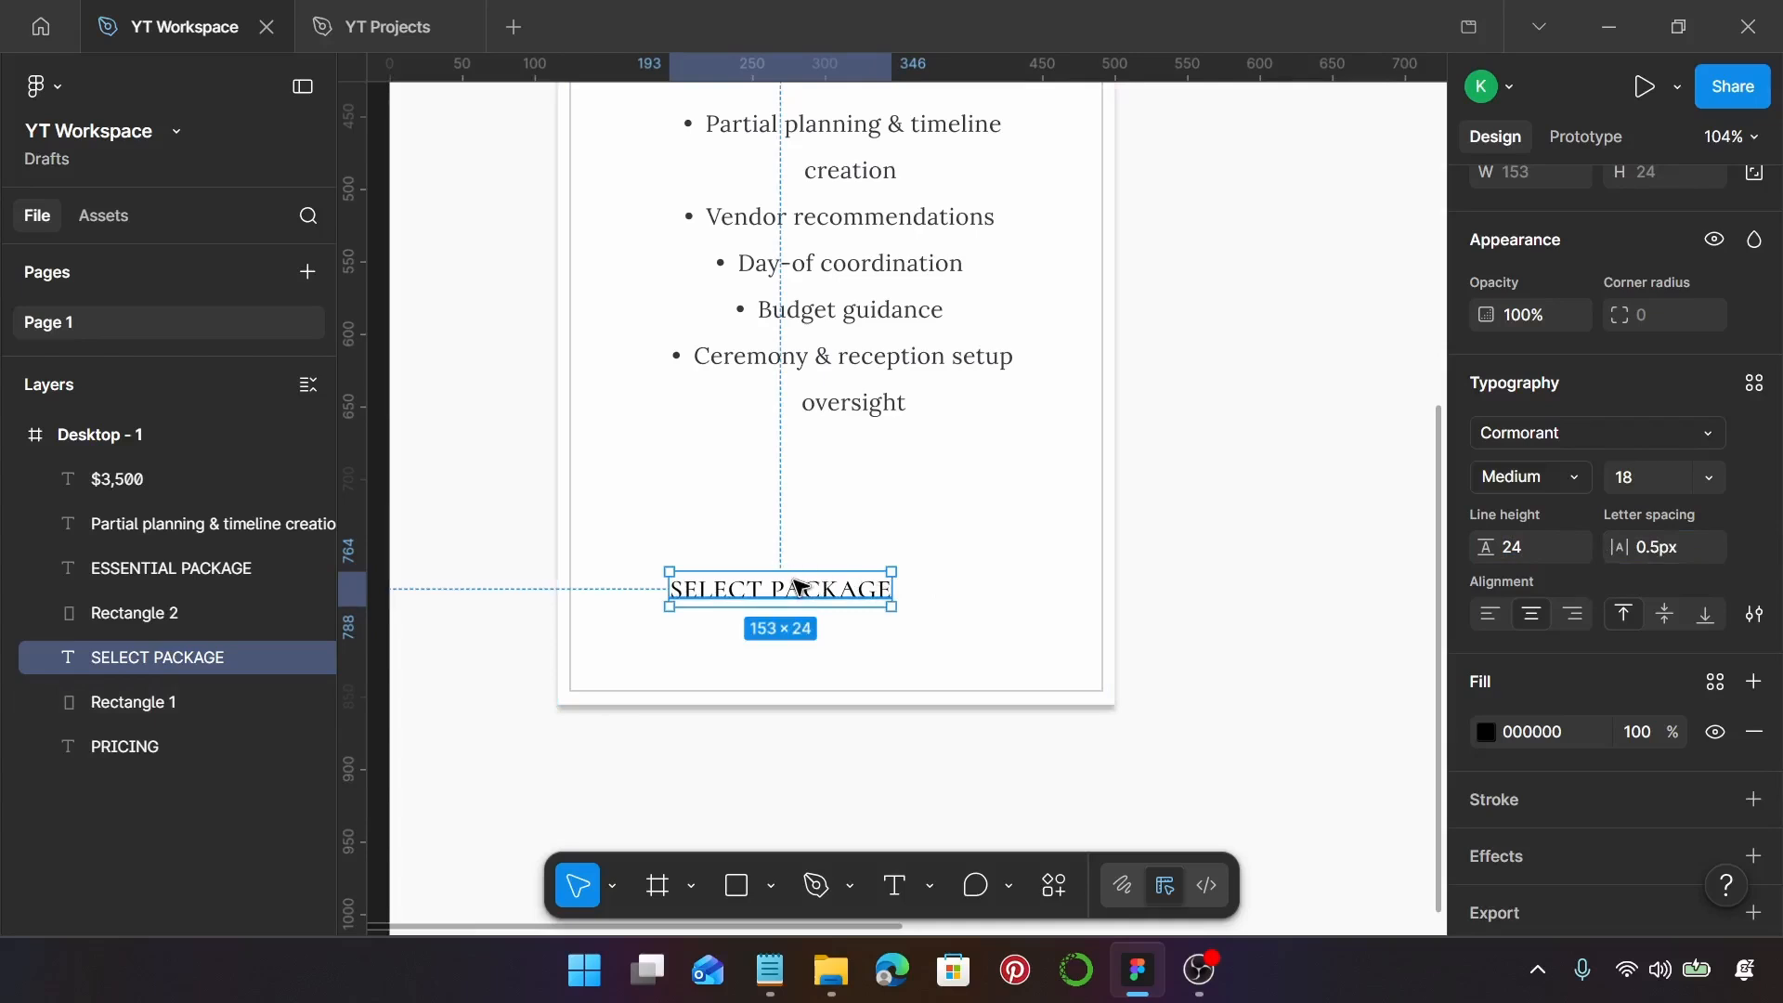
# Wrap the SELECT PACKAGE text in an auto layout frame and give the frame a BCC3CD fill
pyautogui.hotkey('shift', 'a')
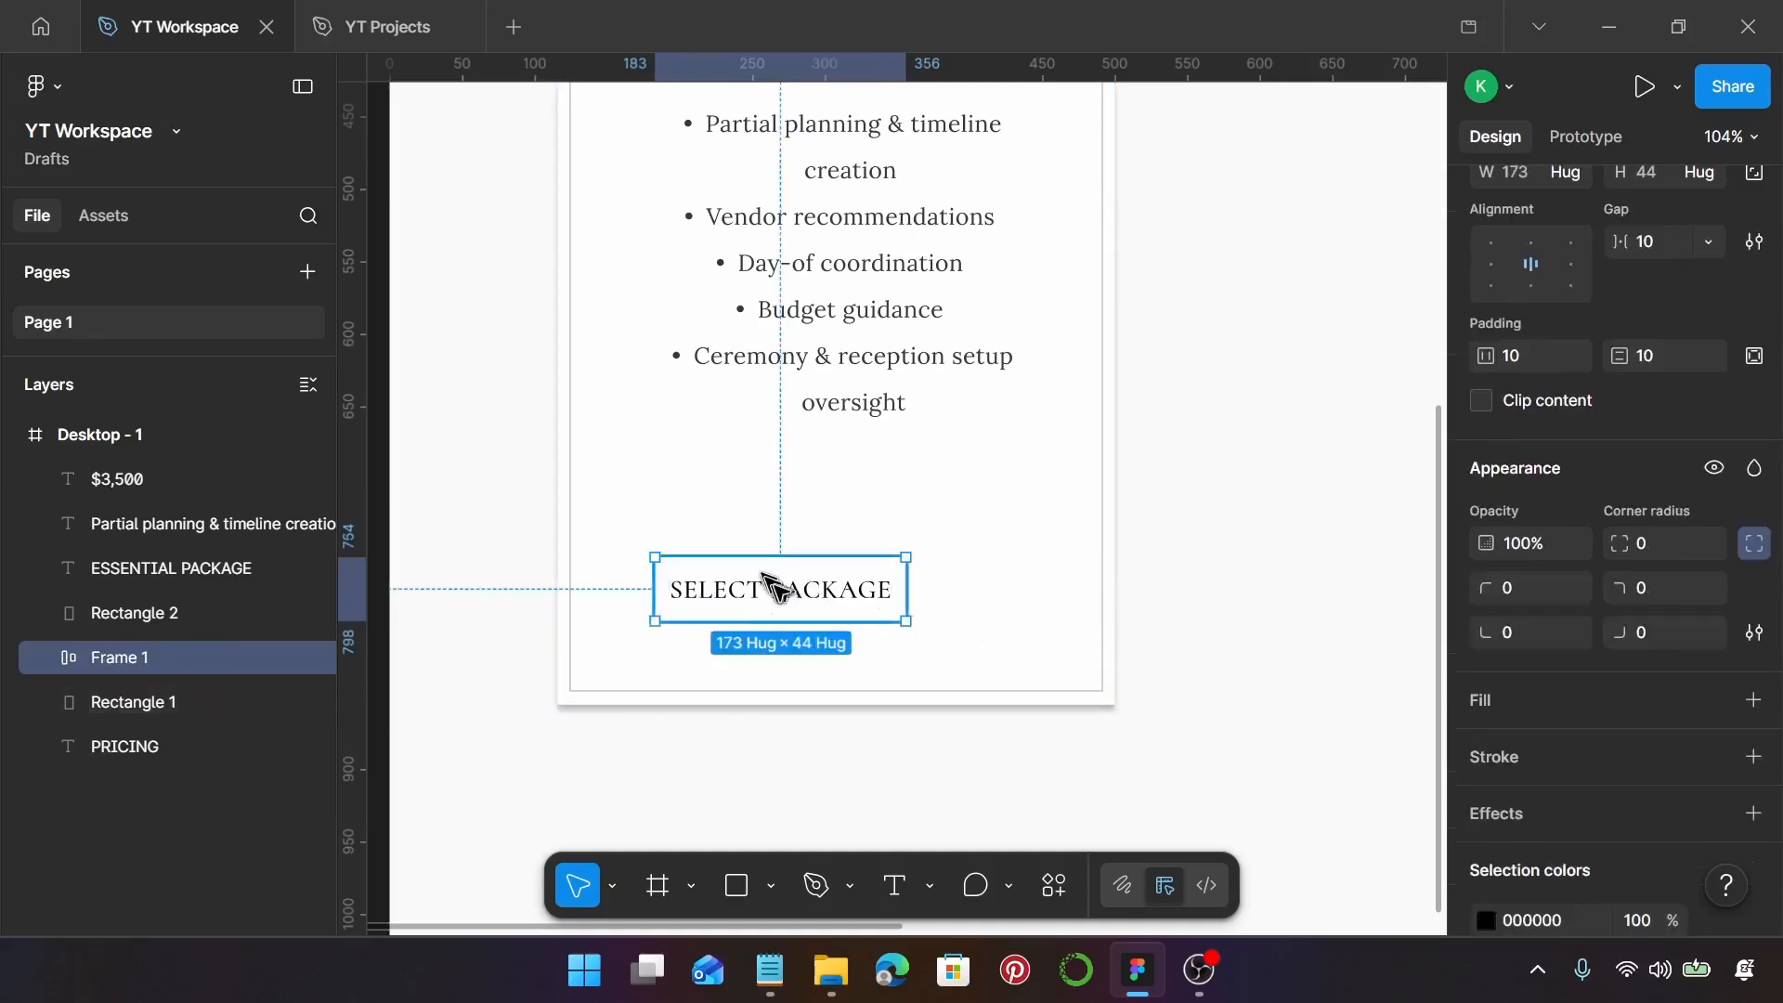
pyautogui.scroll(3, 1558, 594)
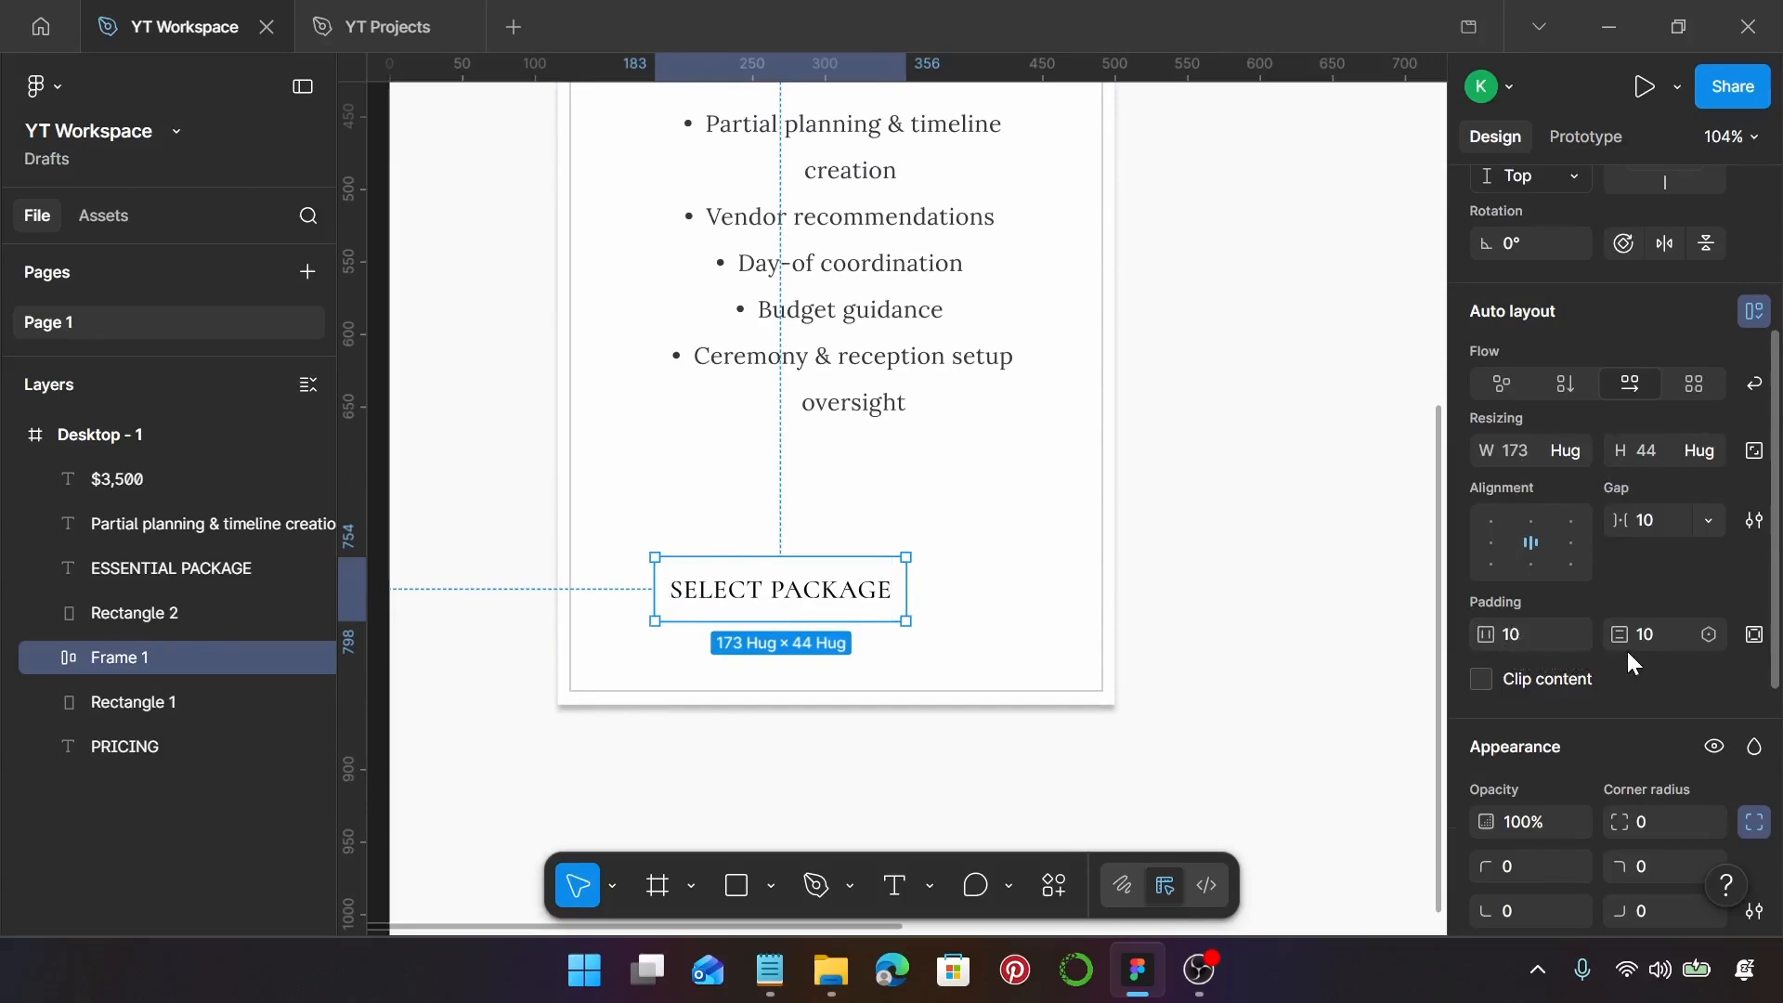
pyautogui.scroll(-5, 1633, 661)
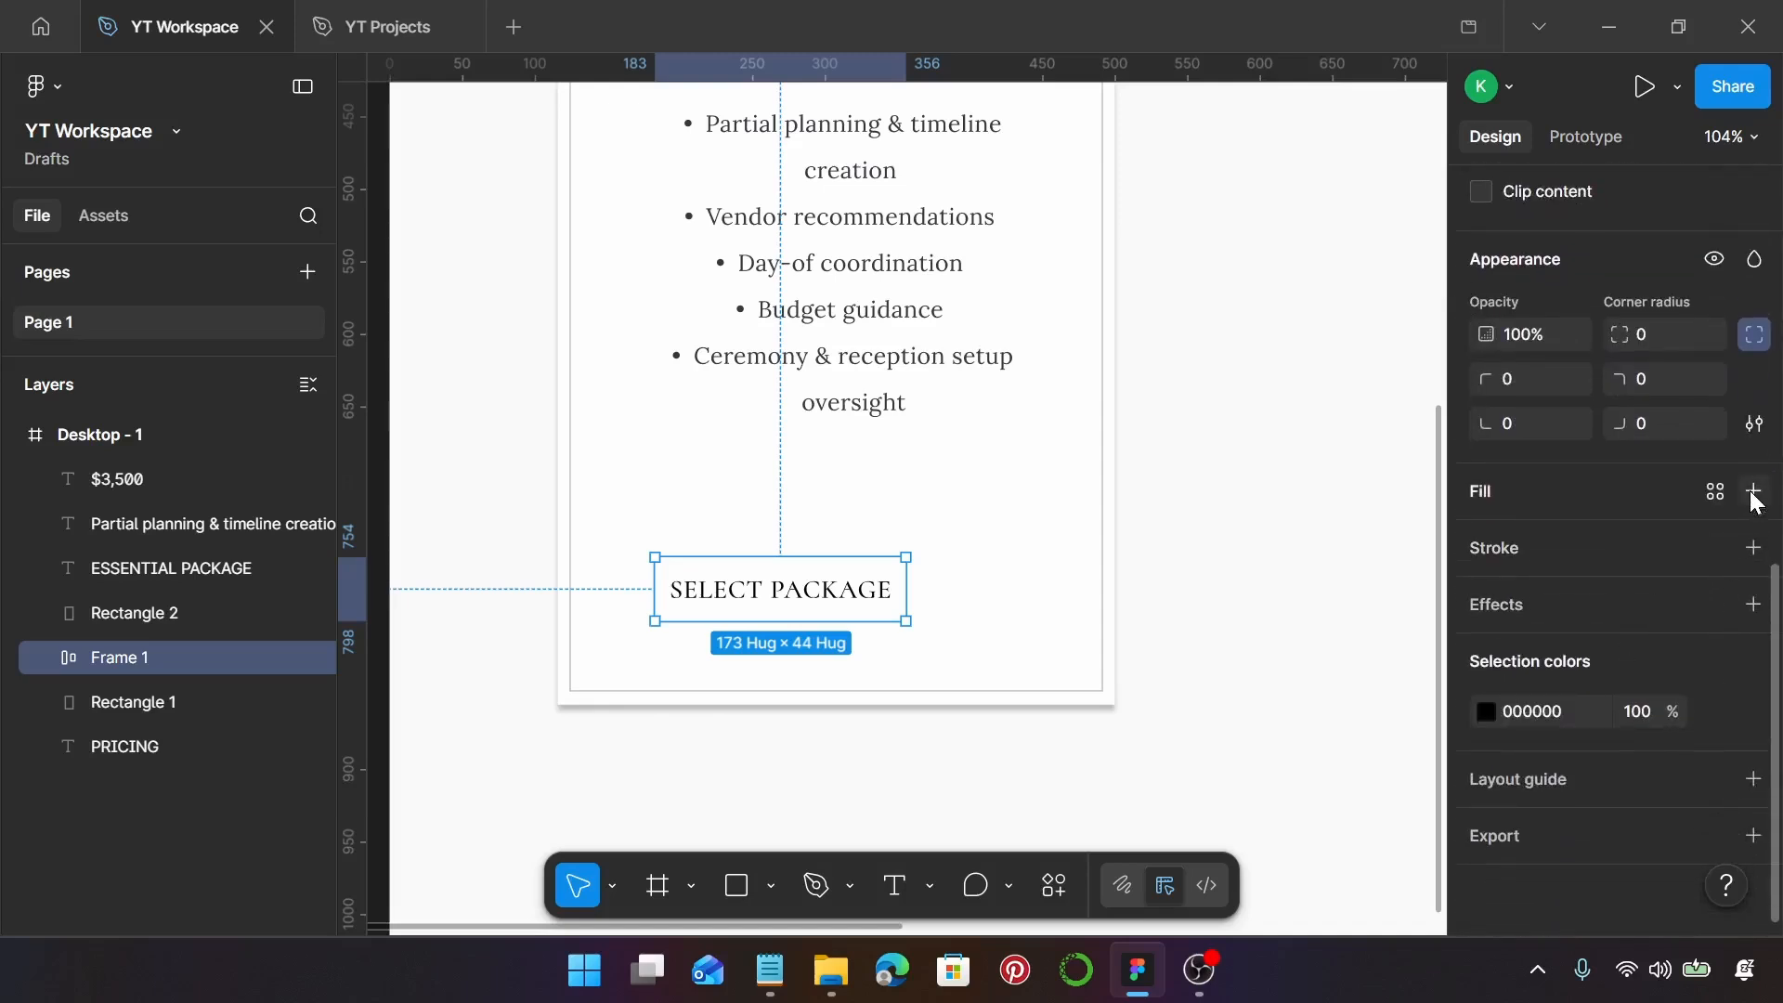
pyautogui.click(1753, 492)
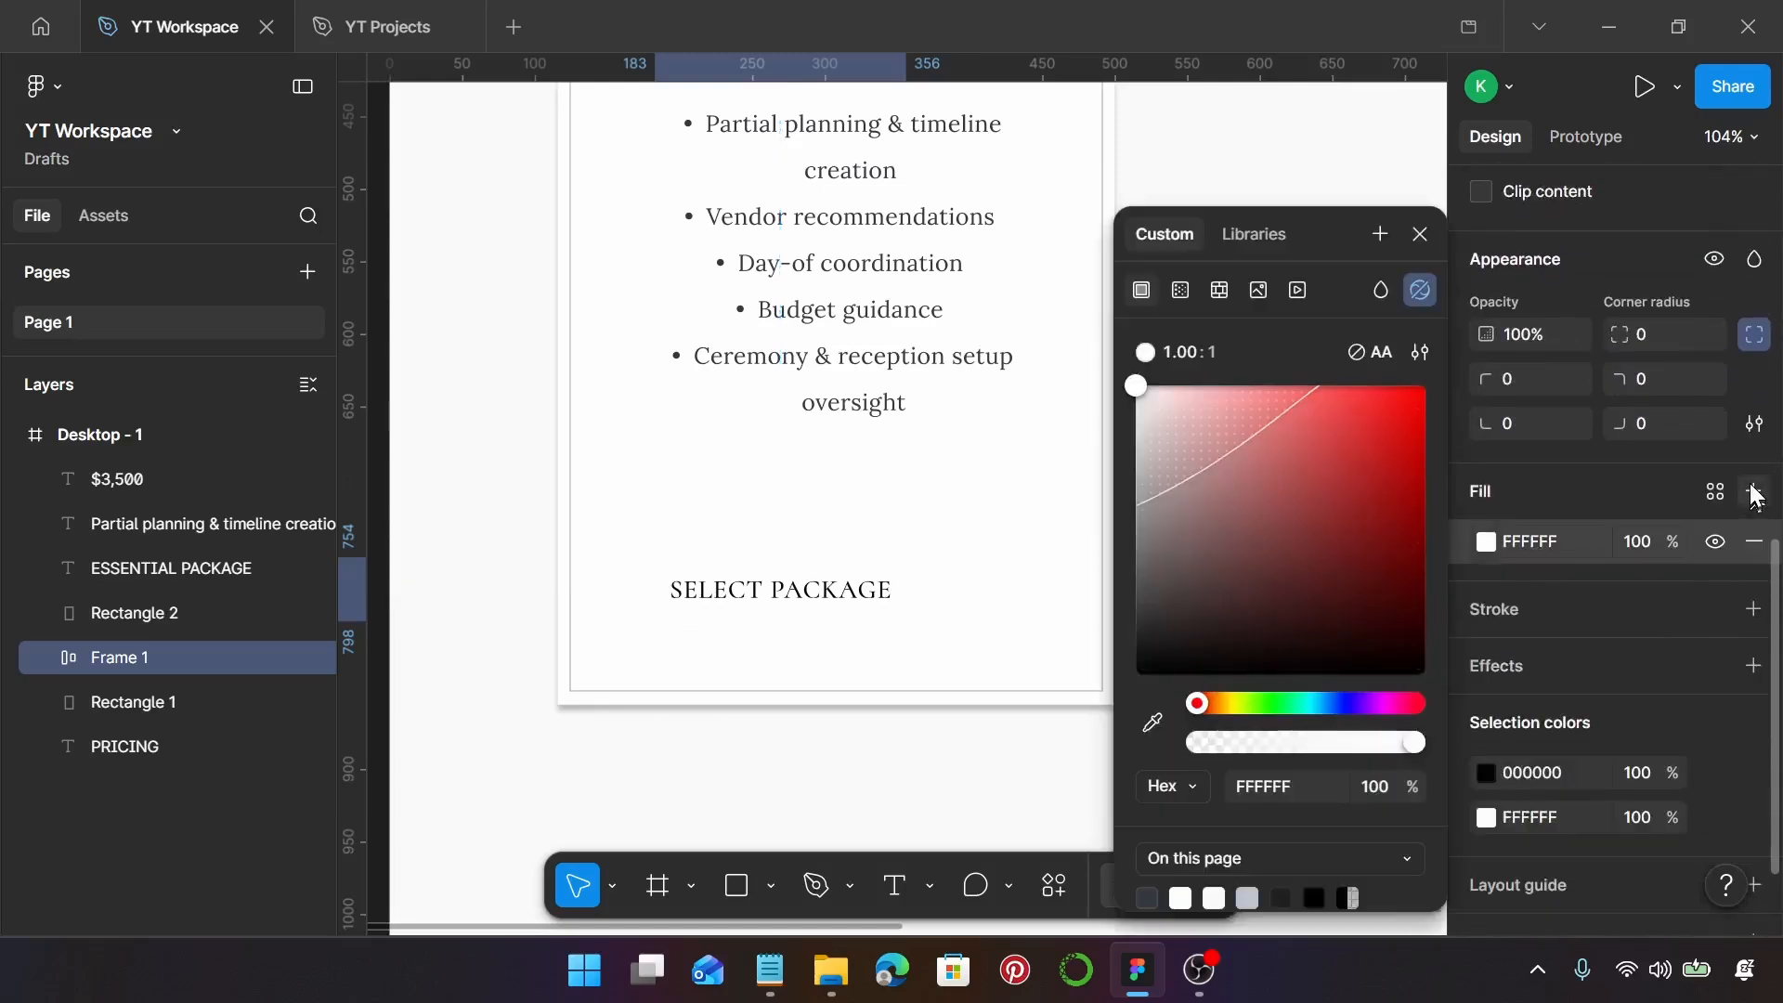
pyautogui.click(1550, 542)
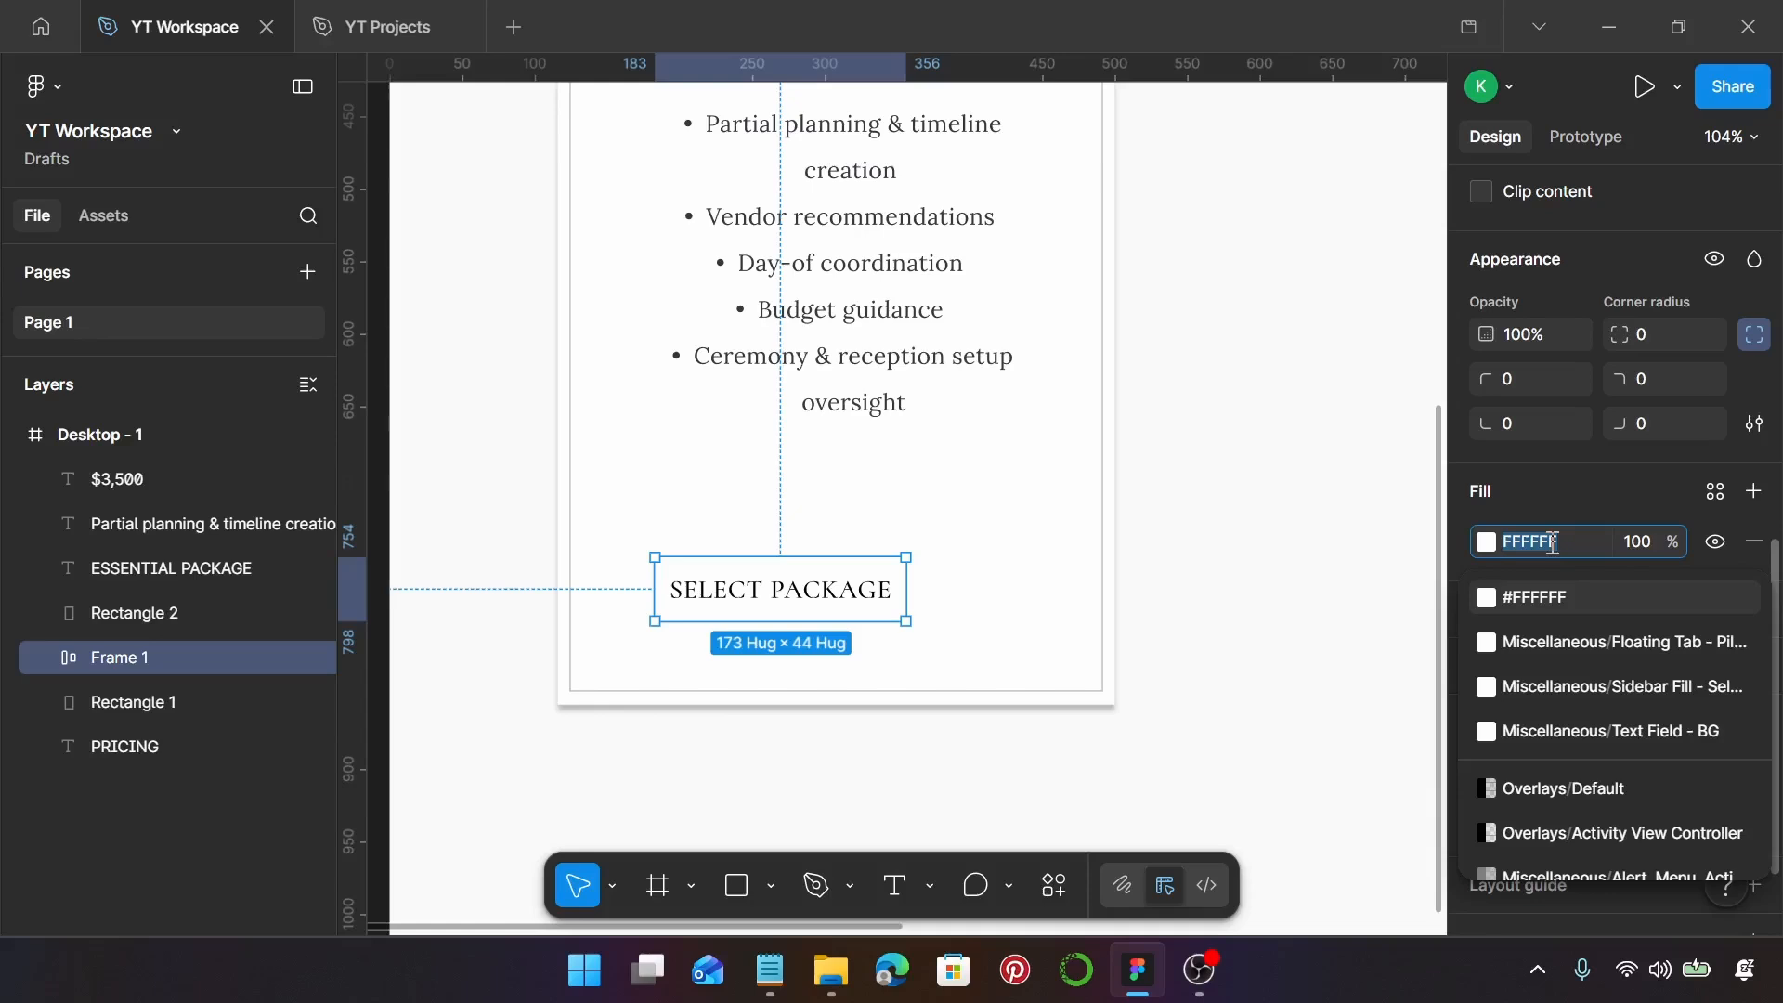
pyautogui.write('BCC')
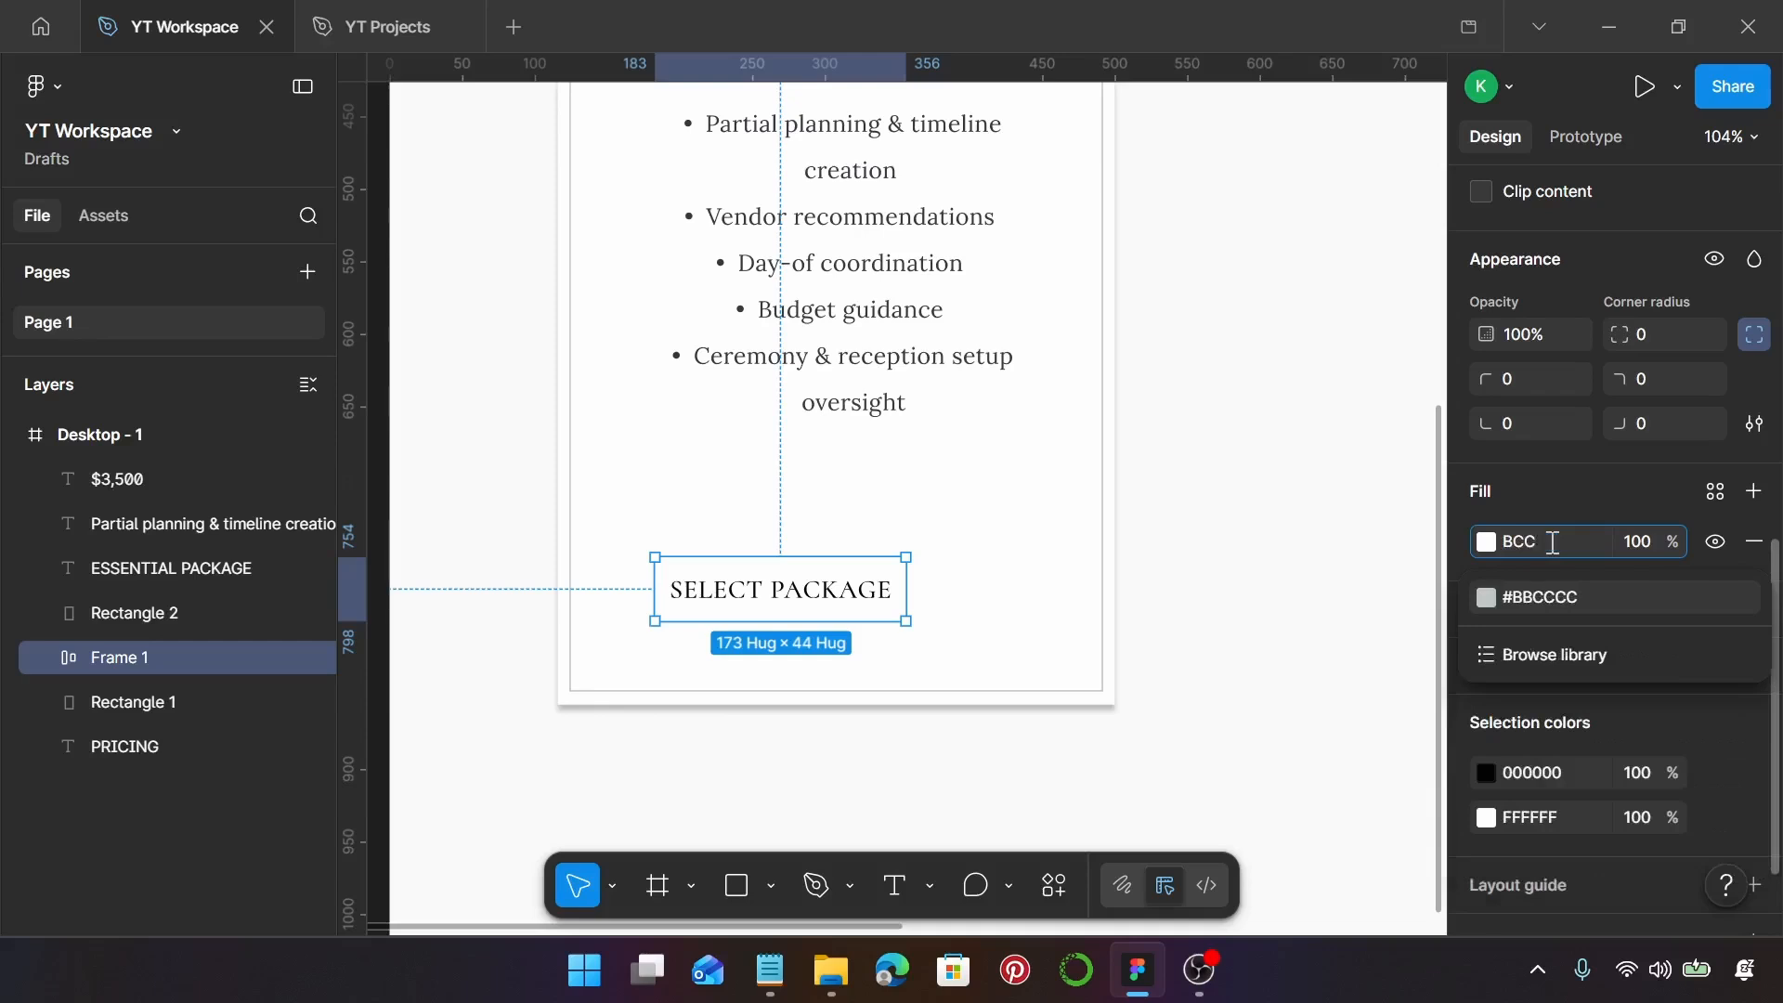
pyautogui.write('3CD')
pyautogui.press('Return')
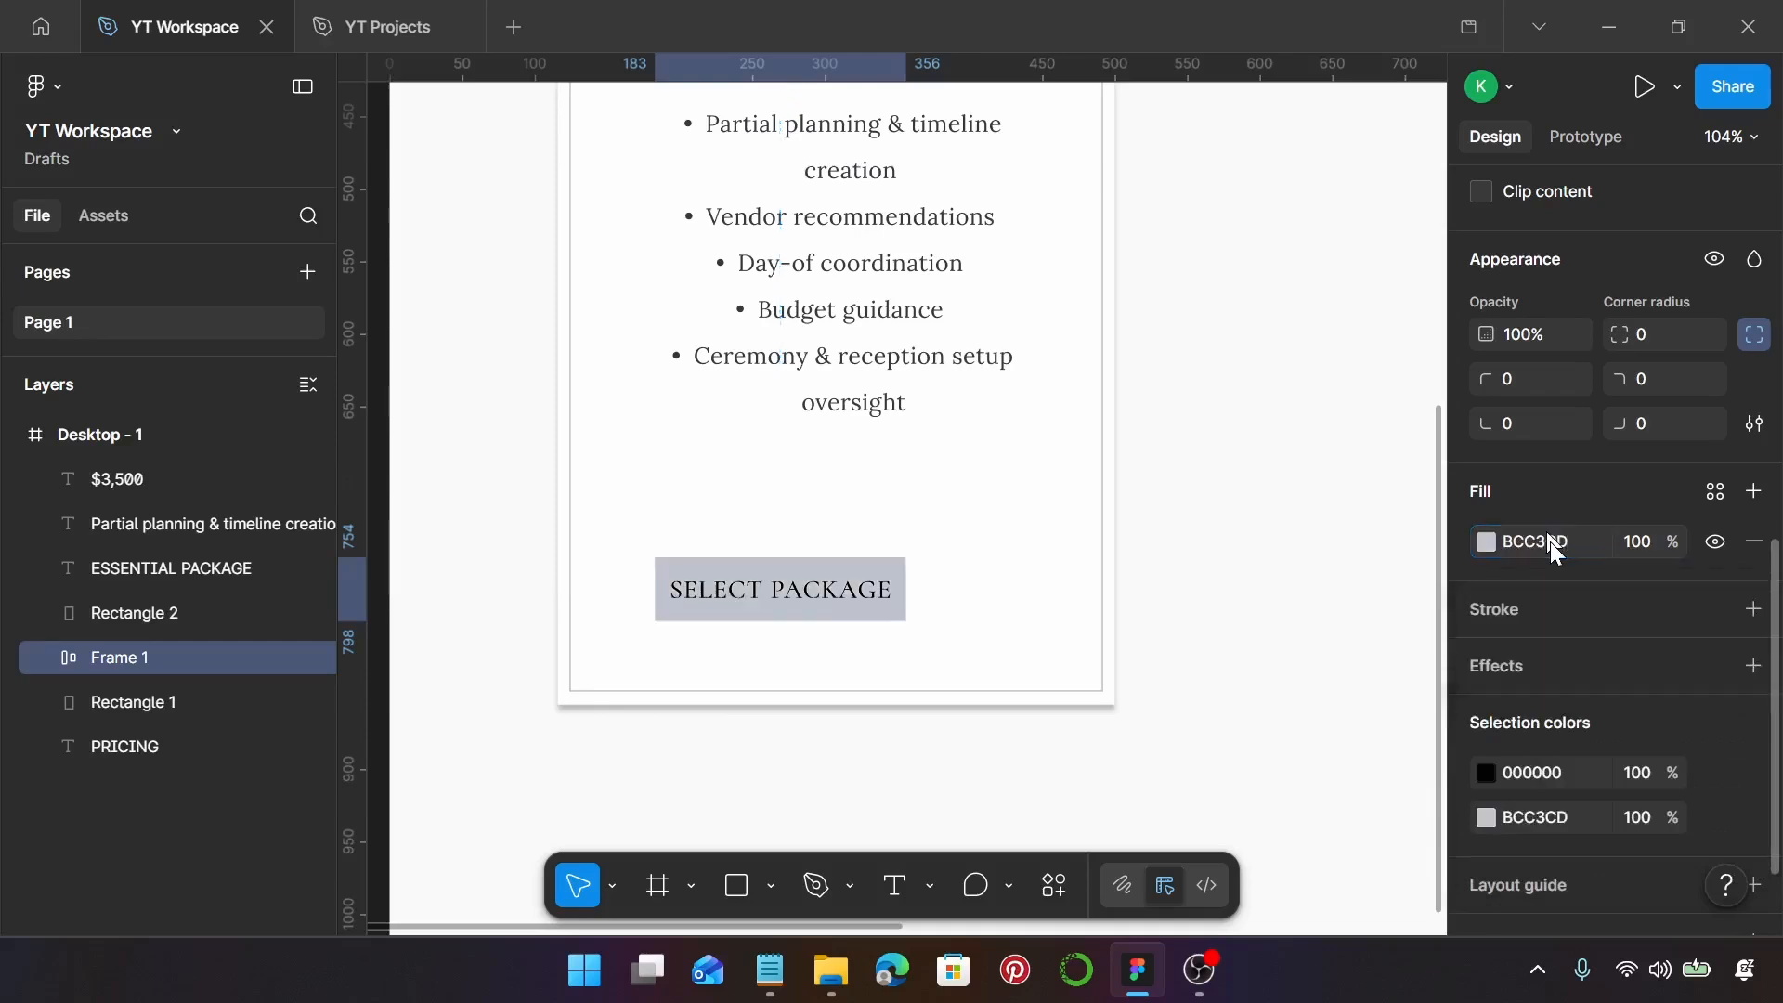
# Change the SELECT PACKAGE text's fill to white, FFFFFF
pyautogui.doubleClick(831, 587)
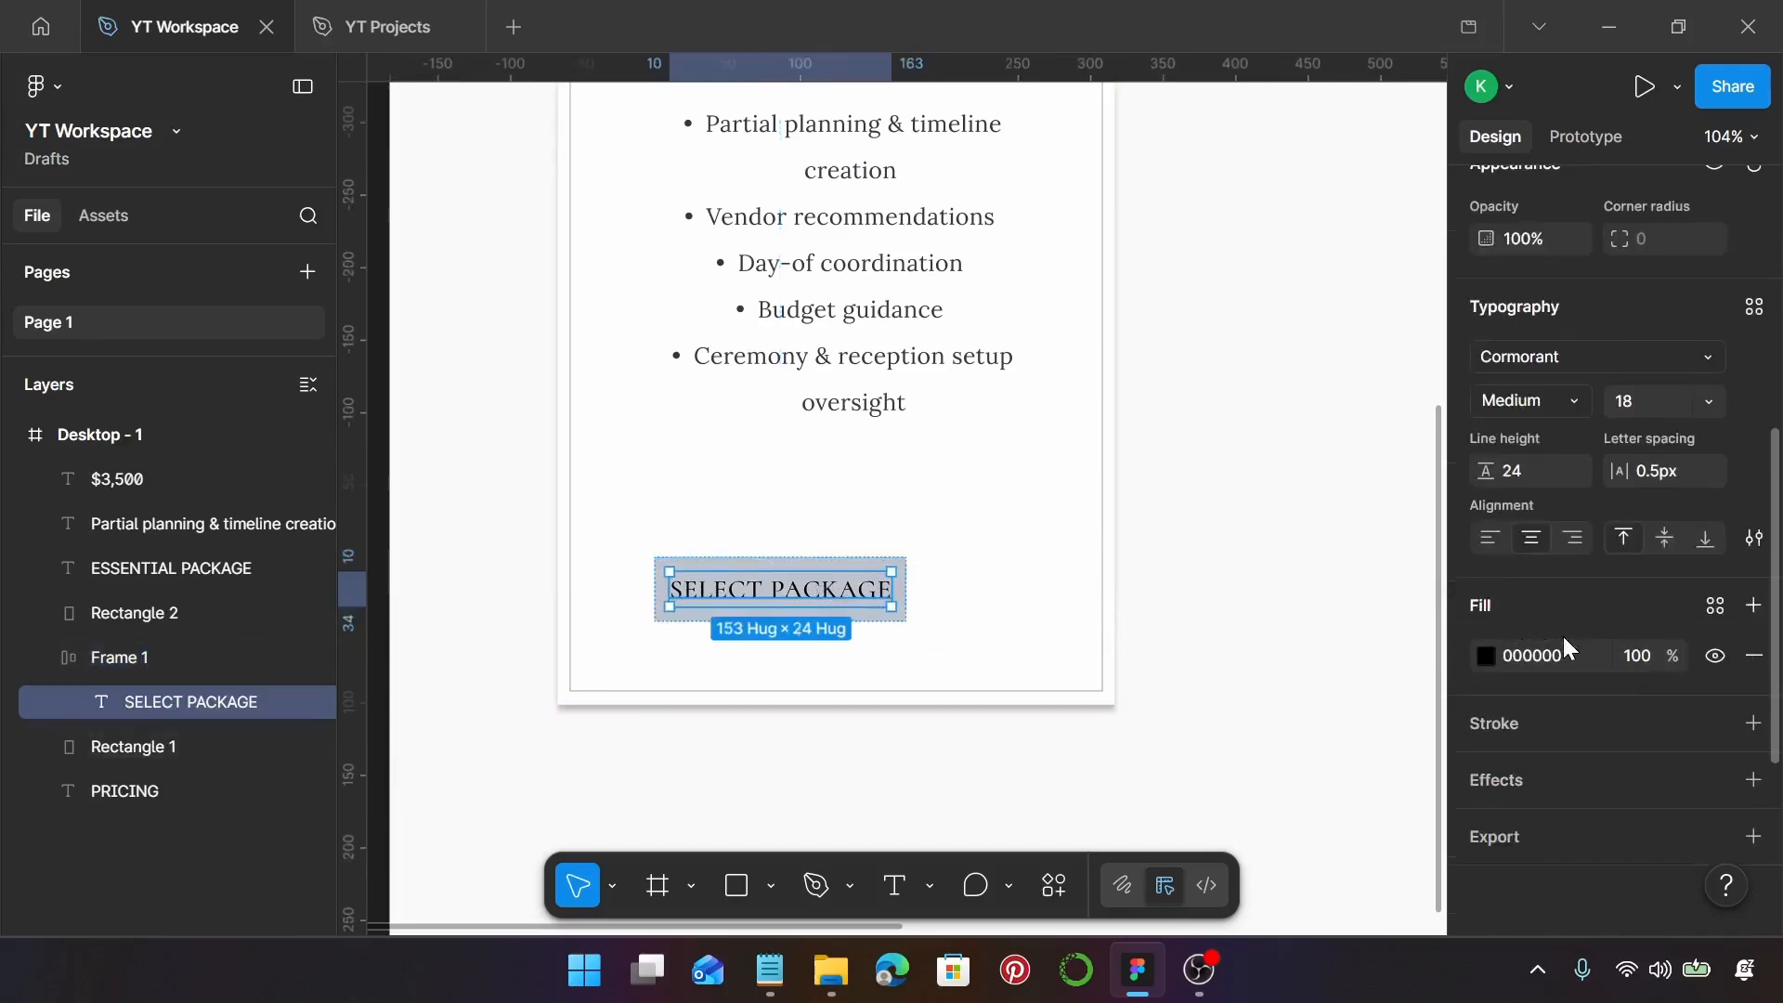
pyautogui.click(1486, 656)
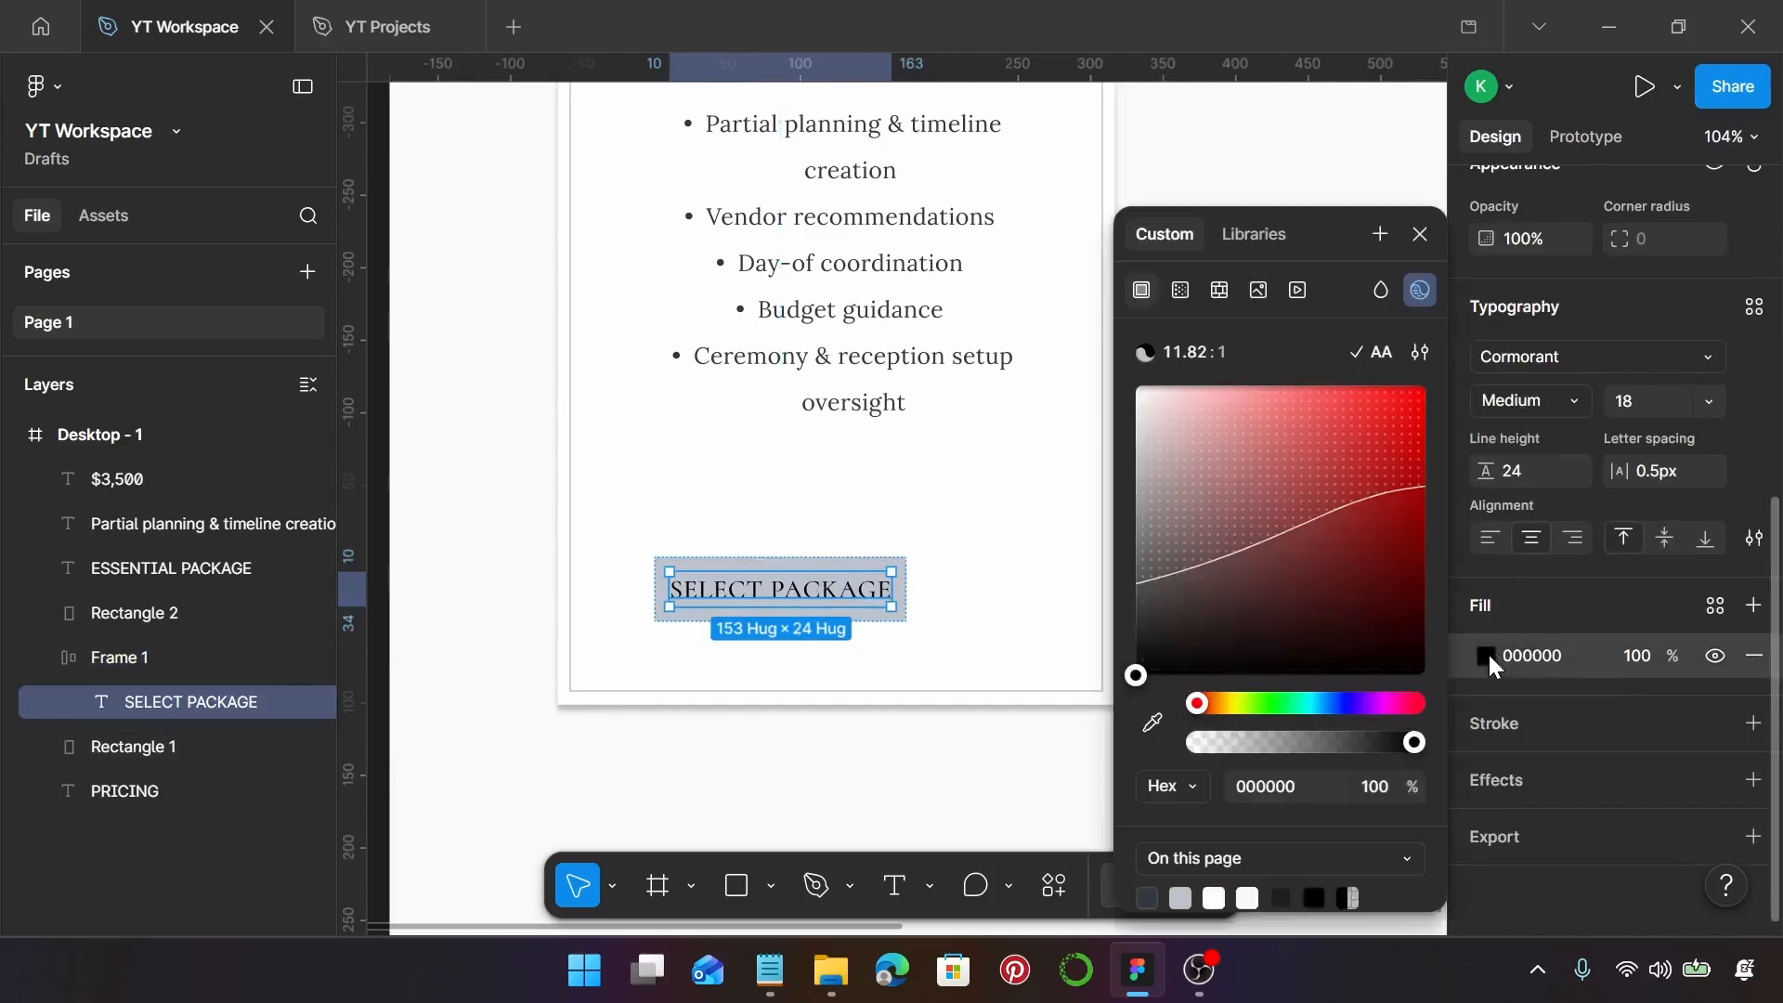
pyautogui.moveTo(1283, 559); pyautogui.dragTo(1031, 319)
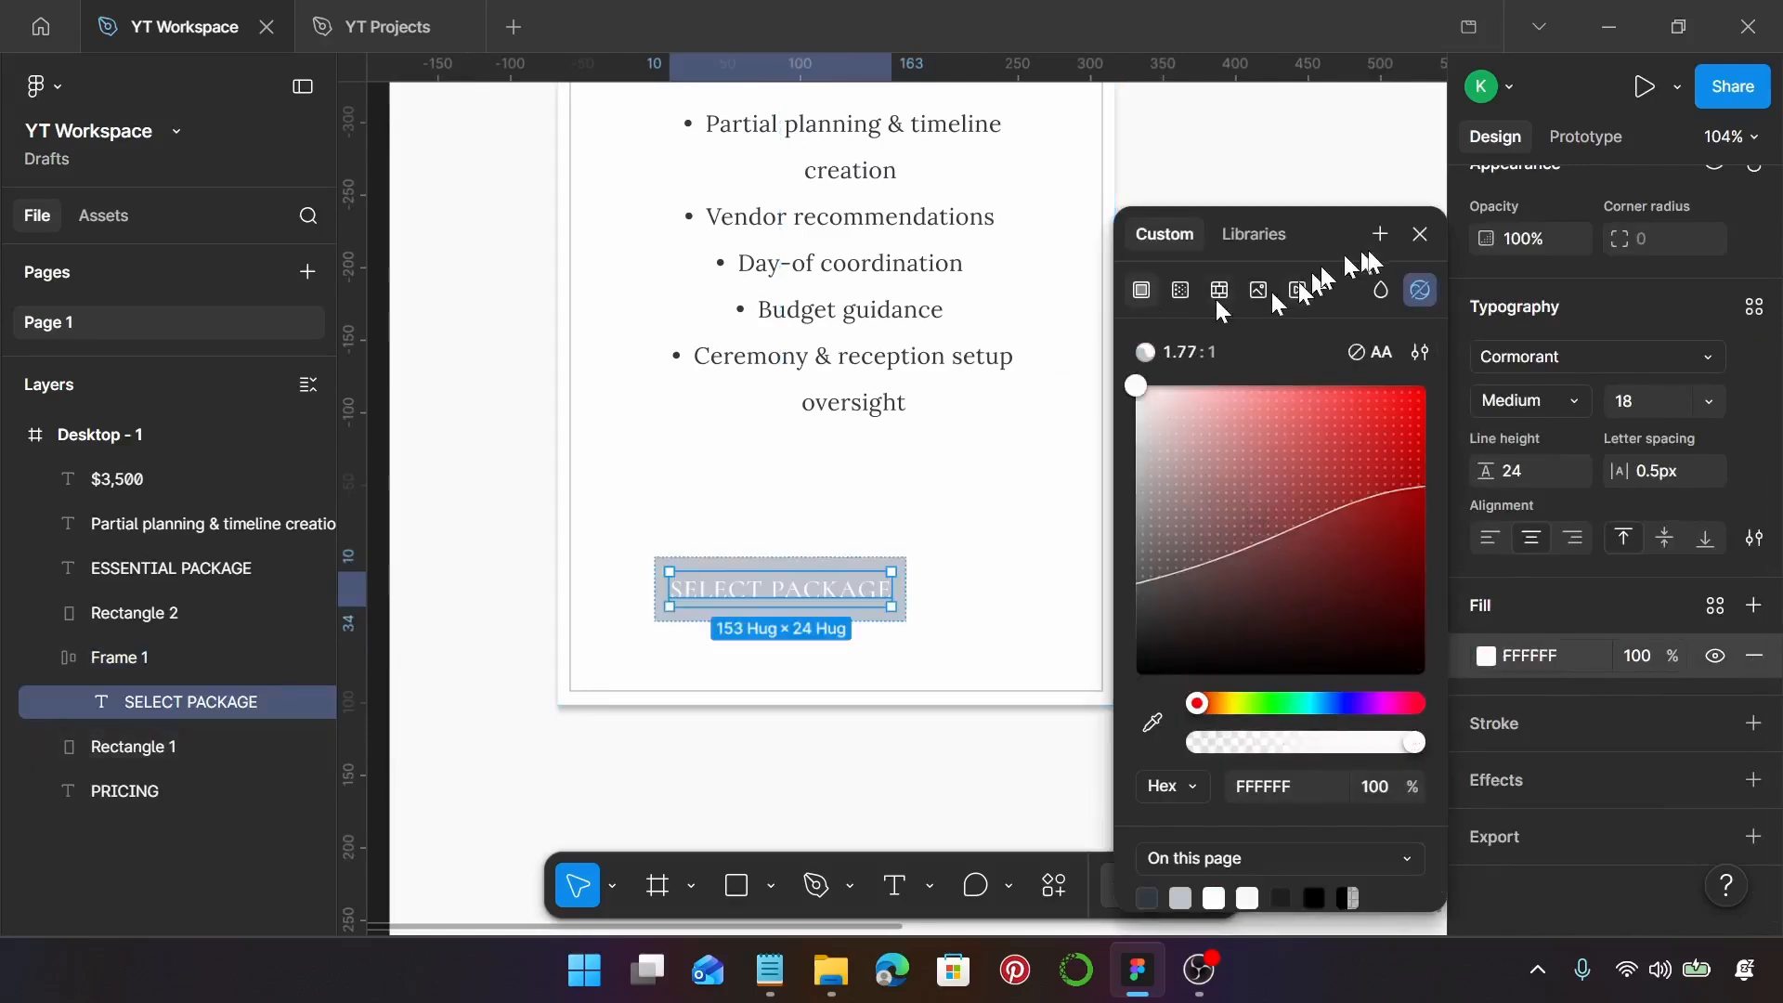
pyautogui.click(1417, 234)
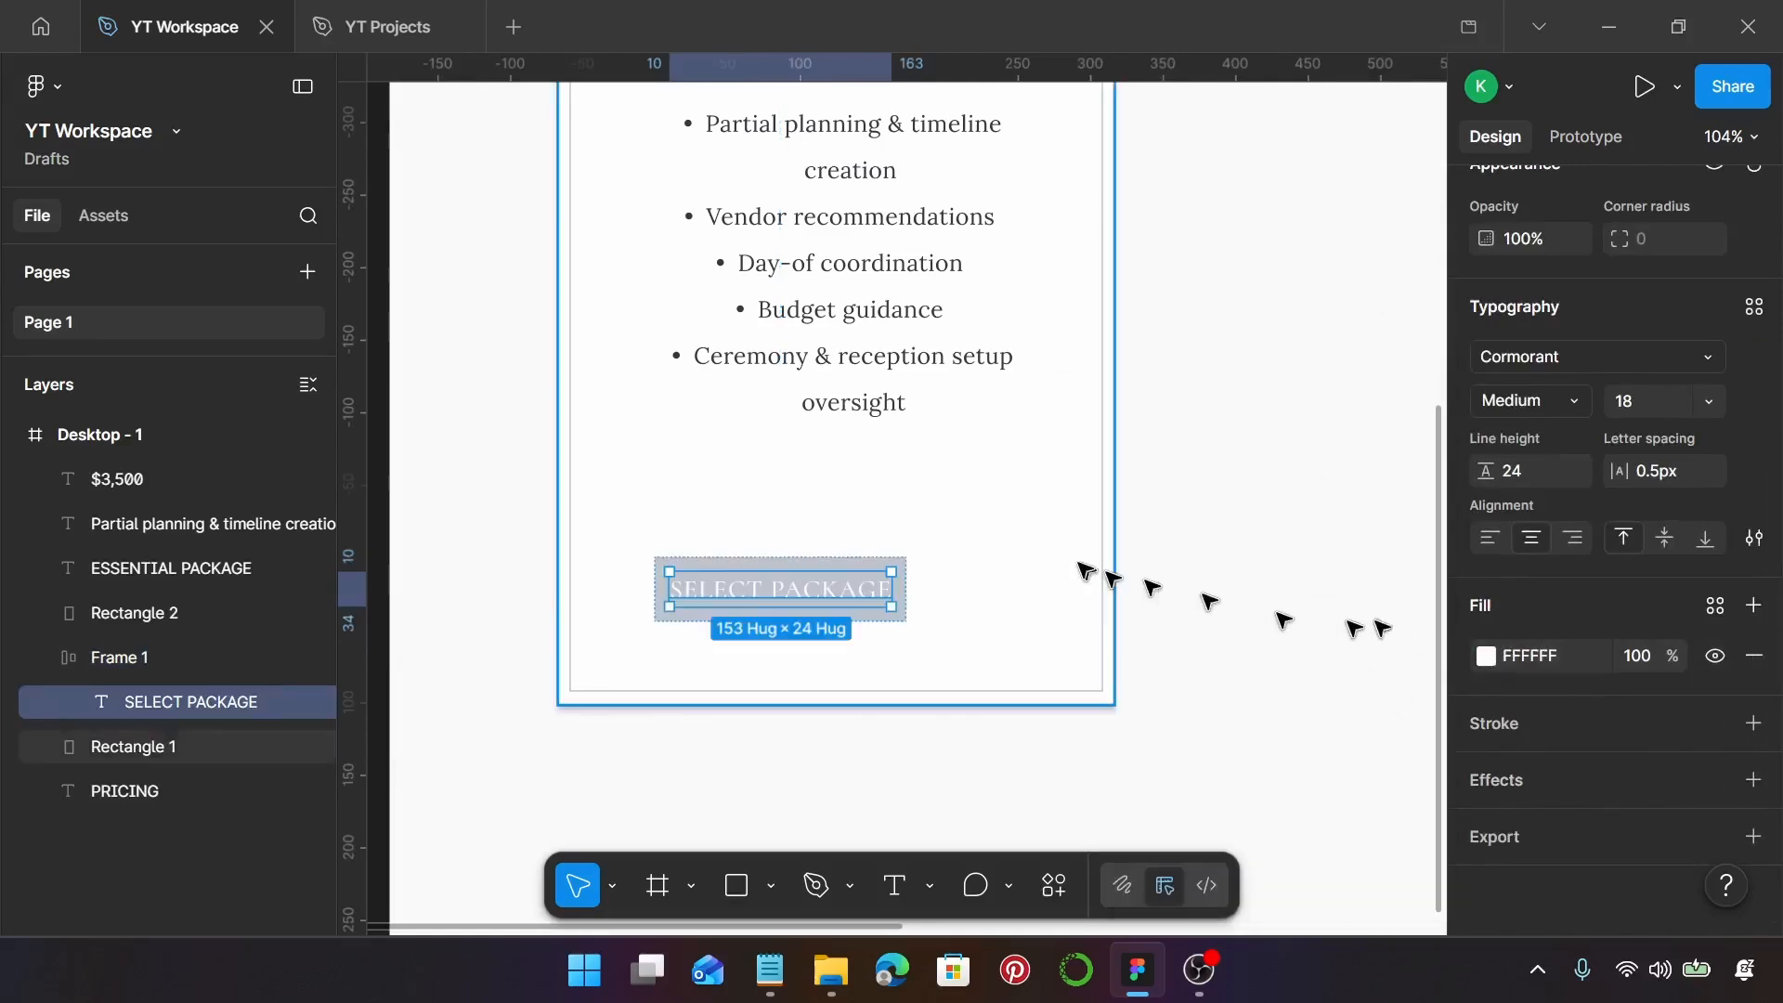
# Move the ESSENTIAL PACKAGE title down so it sits 55 px below the card's upper edge, horizontally centred
pyautogui.click(1007, 537)
pyautogui.scroll(2, 1007, 534)
pyautogui.scroll(-2, 1007, 534)
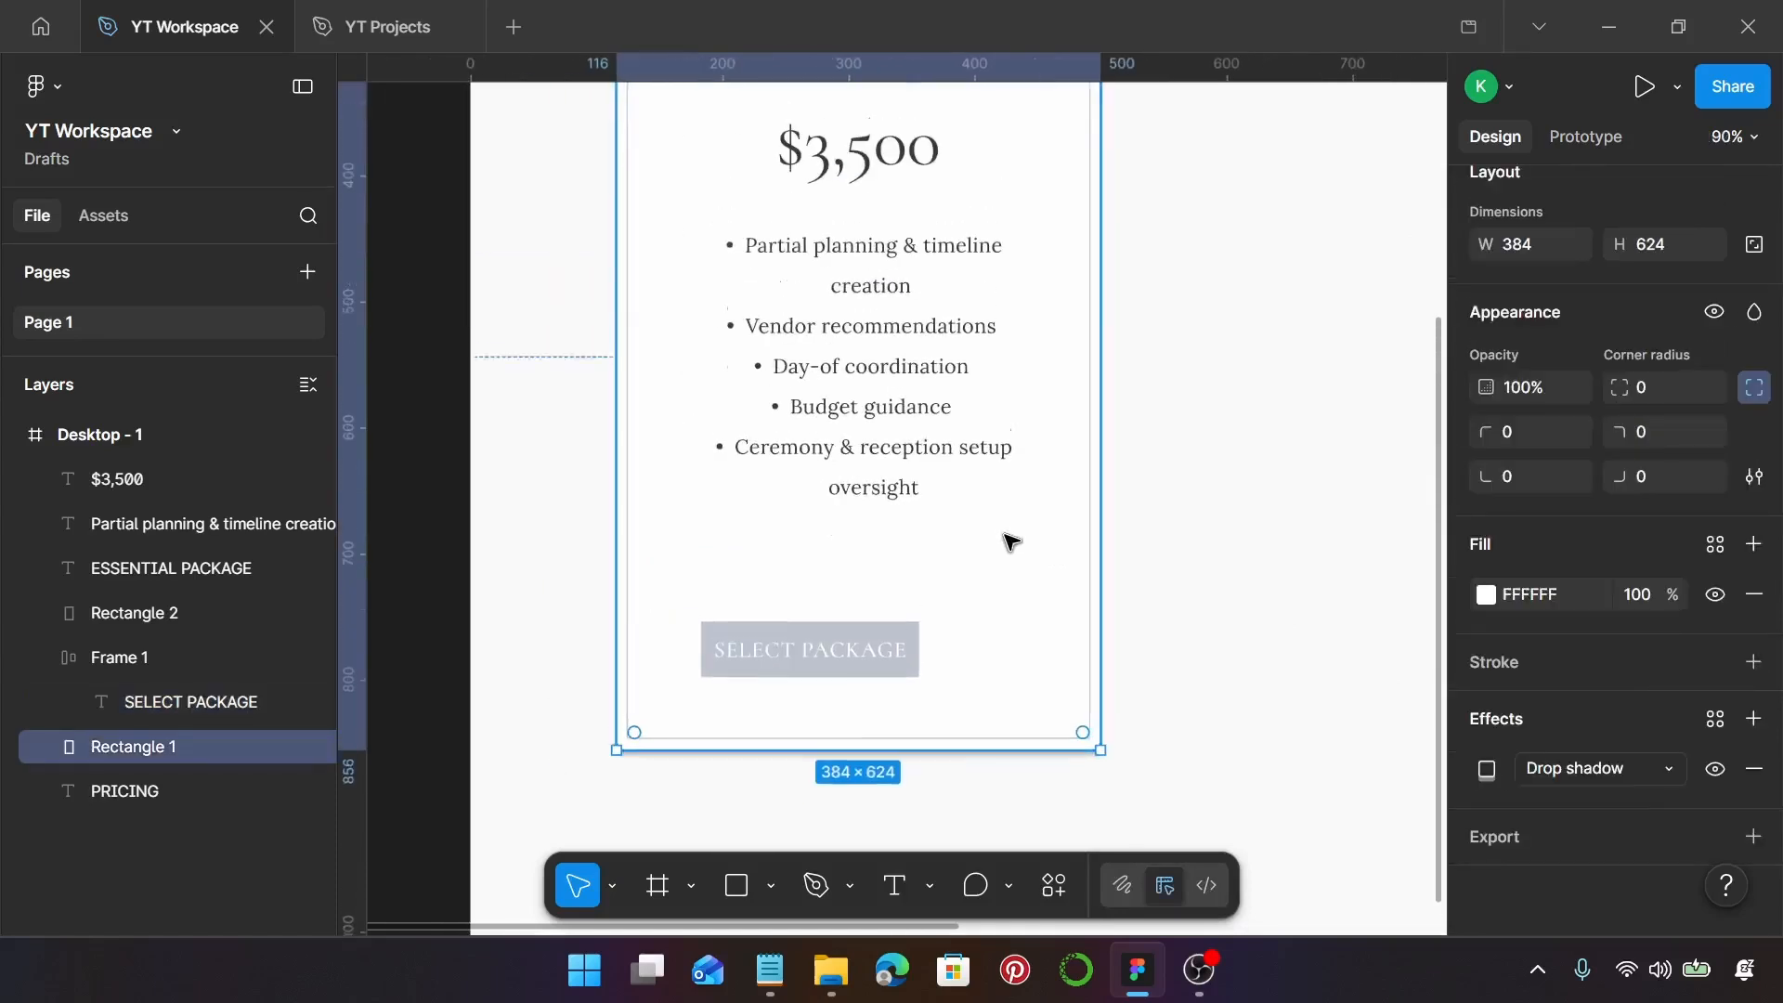
pyautogui.scroll(3, 1010, 539)
pyautogui.scroll(-3, 1010, 538)
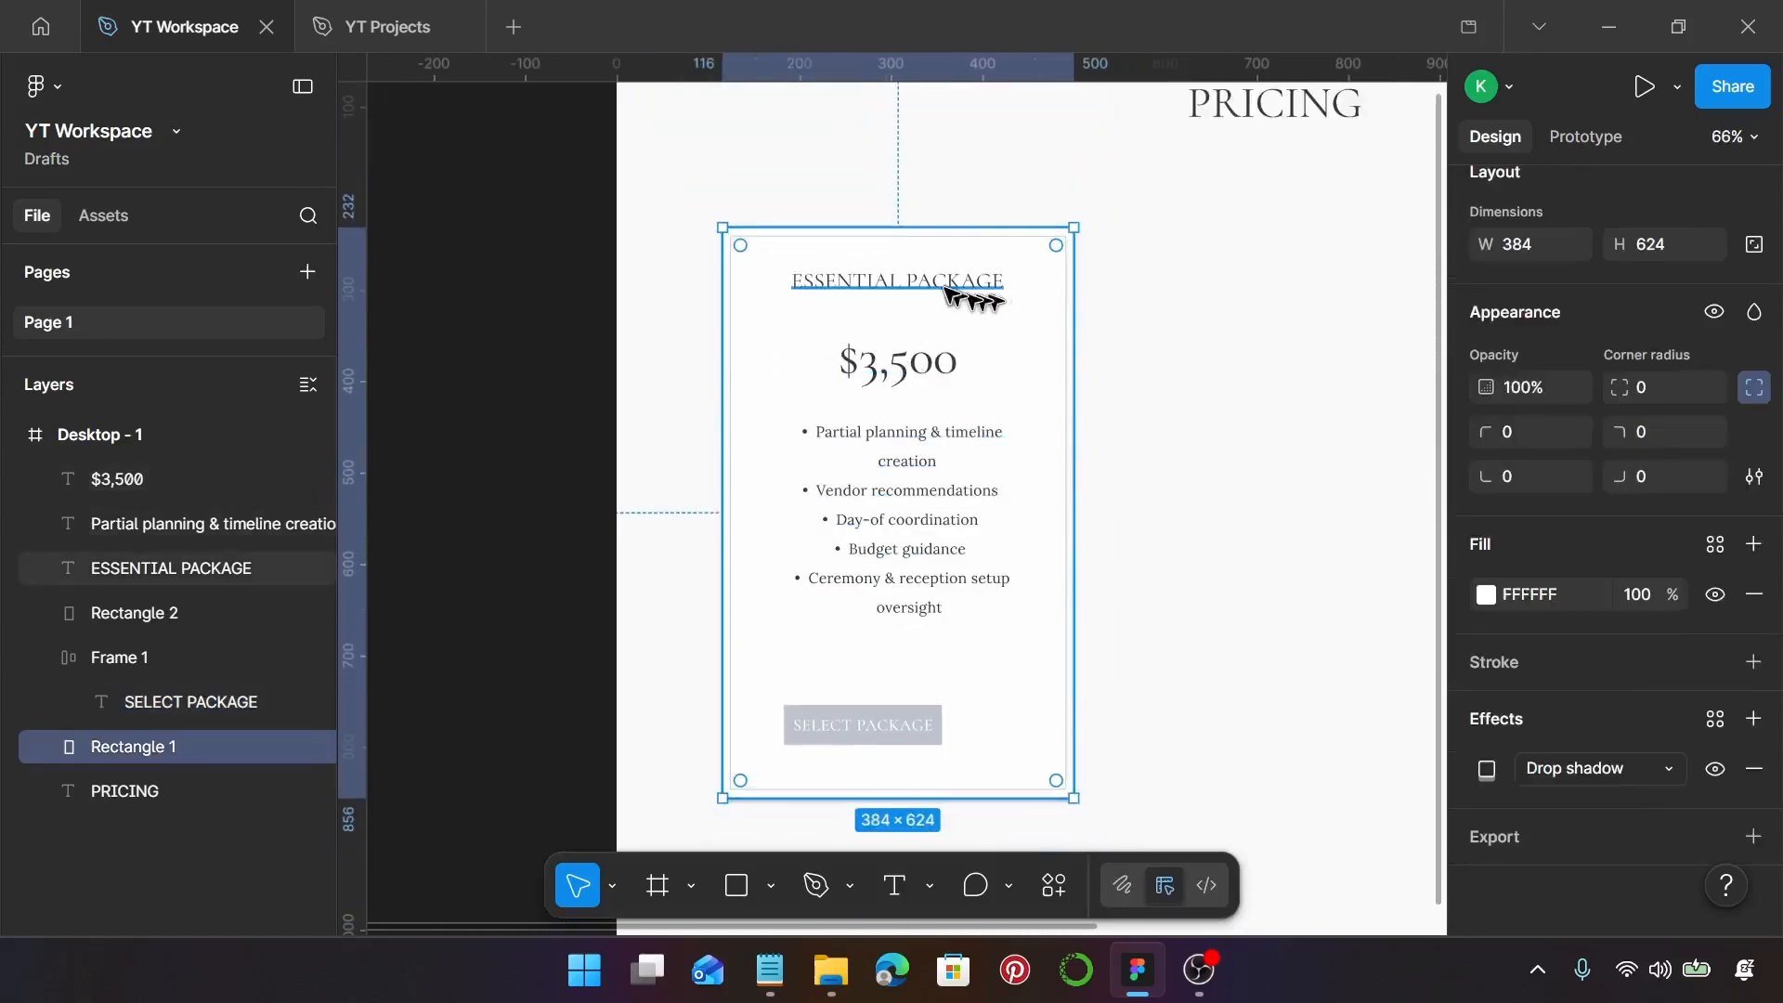
pyautogui.click(947, 292)
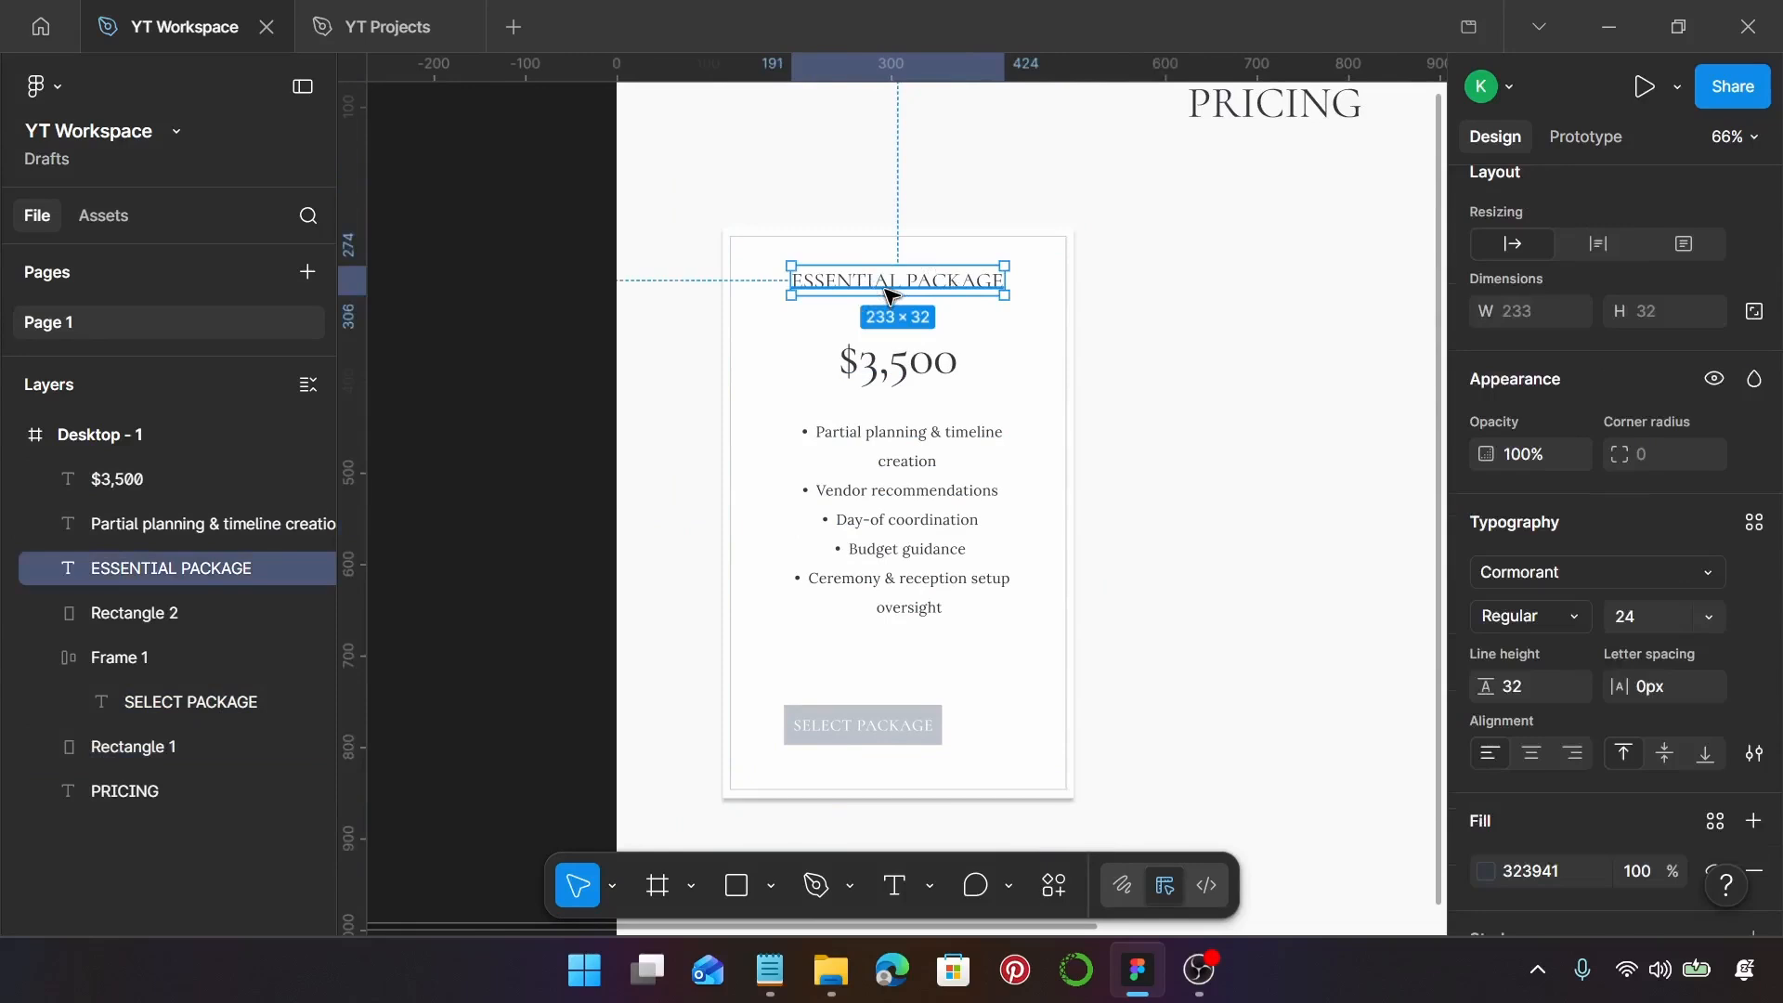
pyautogui.press('alt')
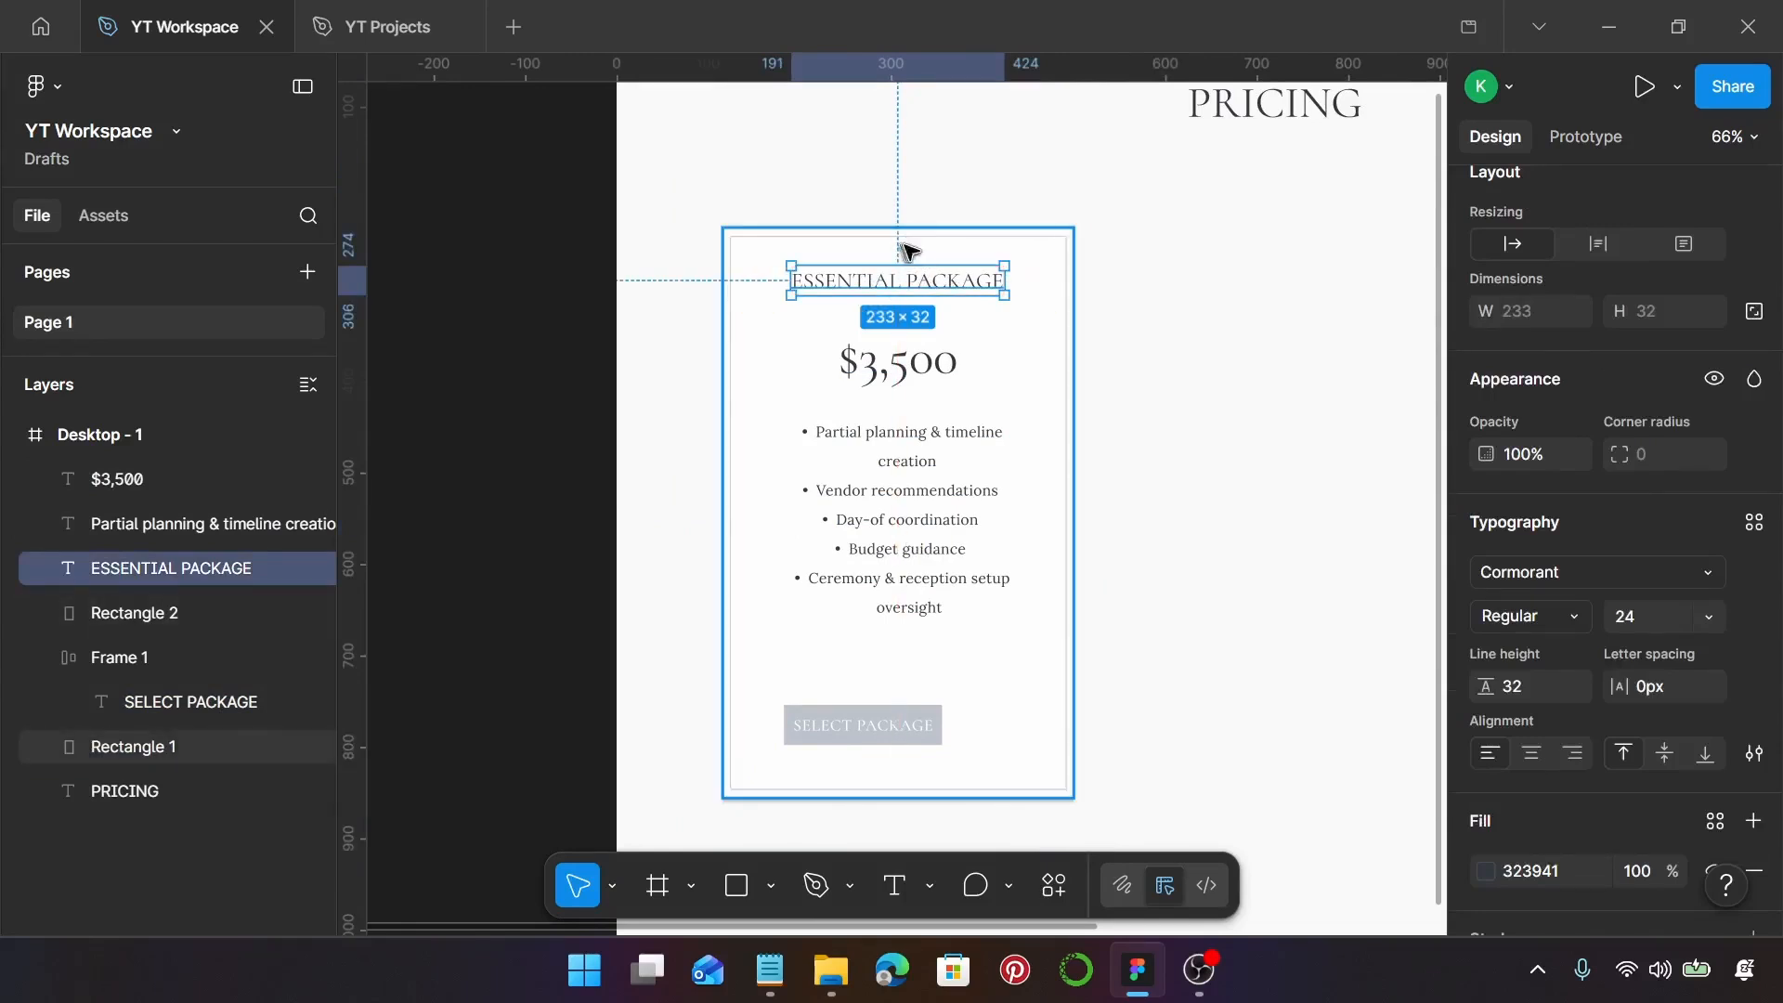
pyautogui.press('alt')
pyautogui.moveTo(931, 288); pyautogui.dragTo(963, 272)
pyautogui.press('alt')
pyautogui.press('alt')
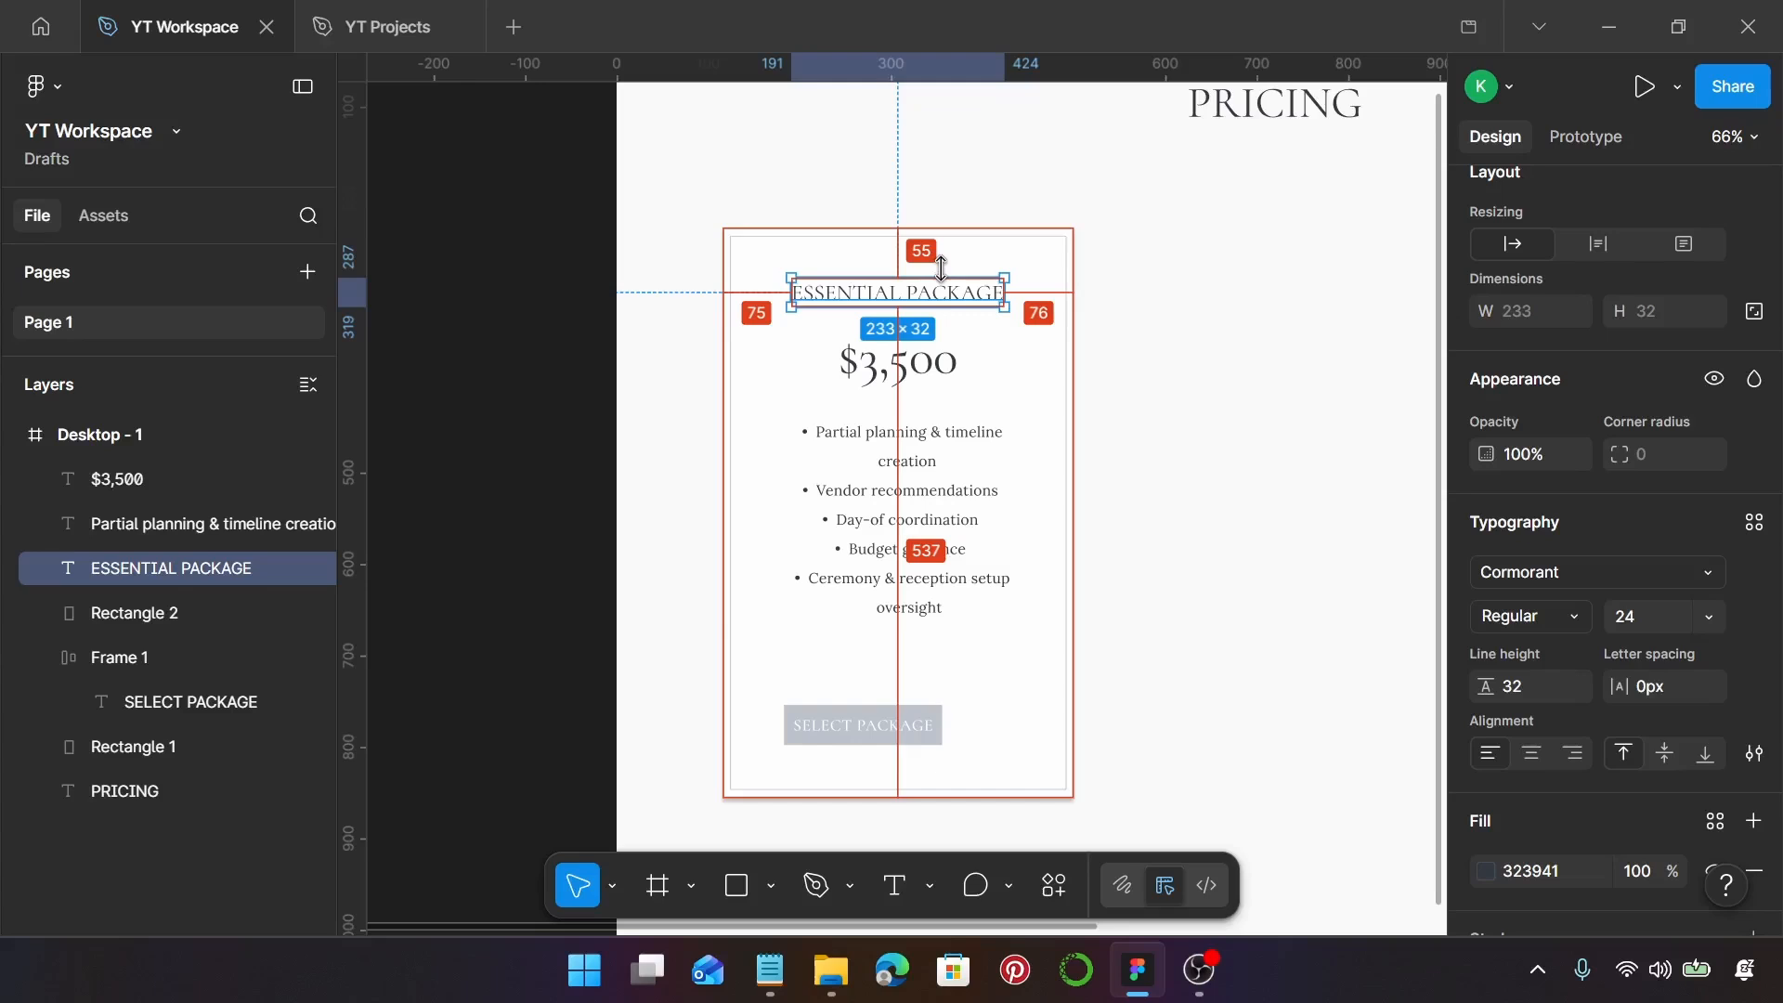
# Set the vertical spacing between the ESSENTIAL PACKAGE title and the $3,500 price to 10
pyautogui.scroll(3, 933, 271)
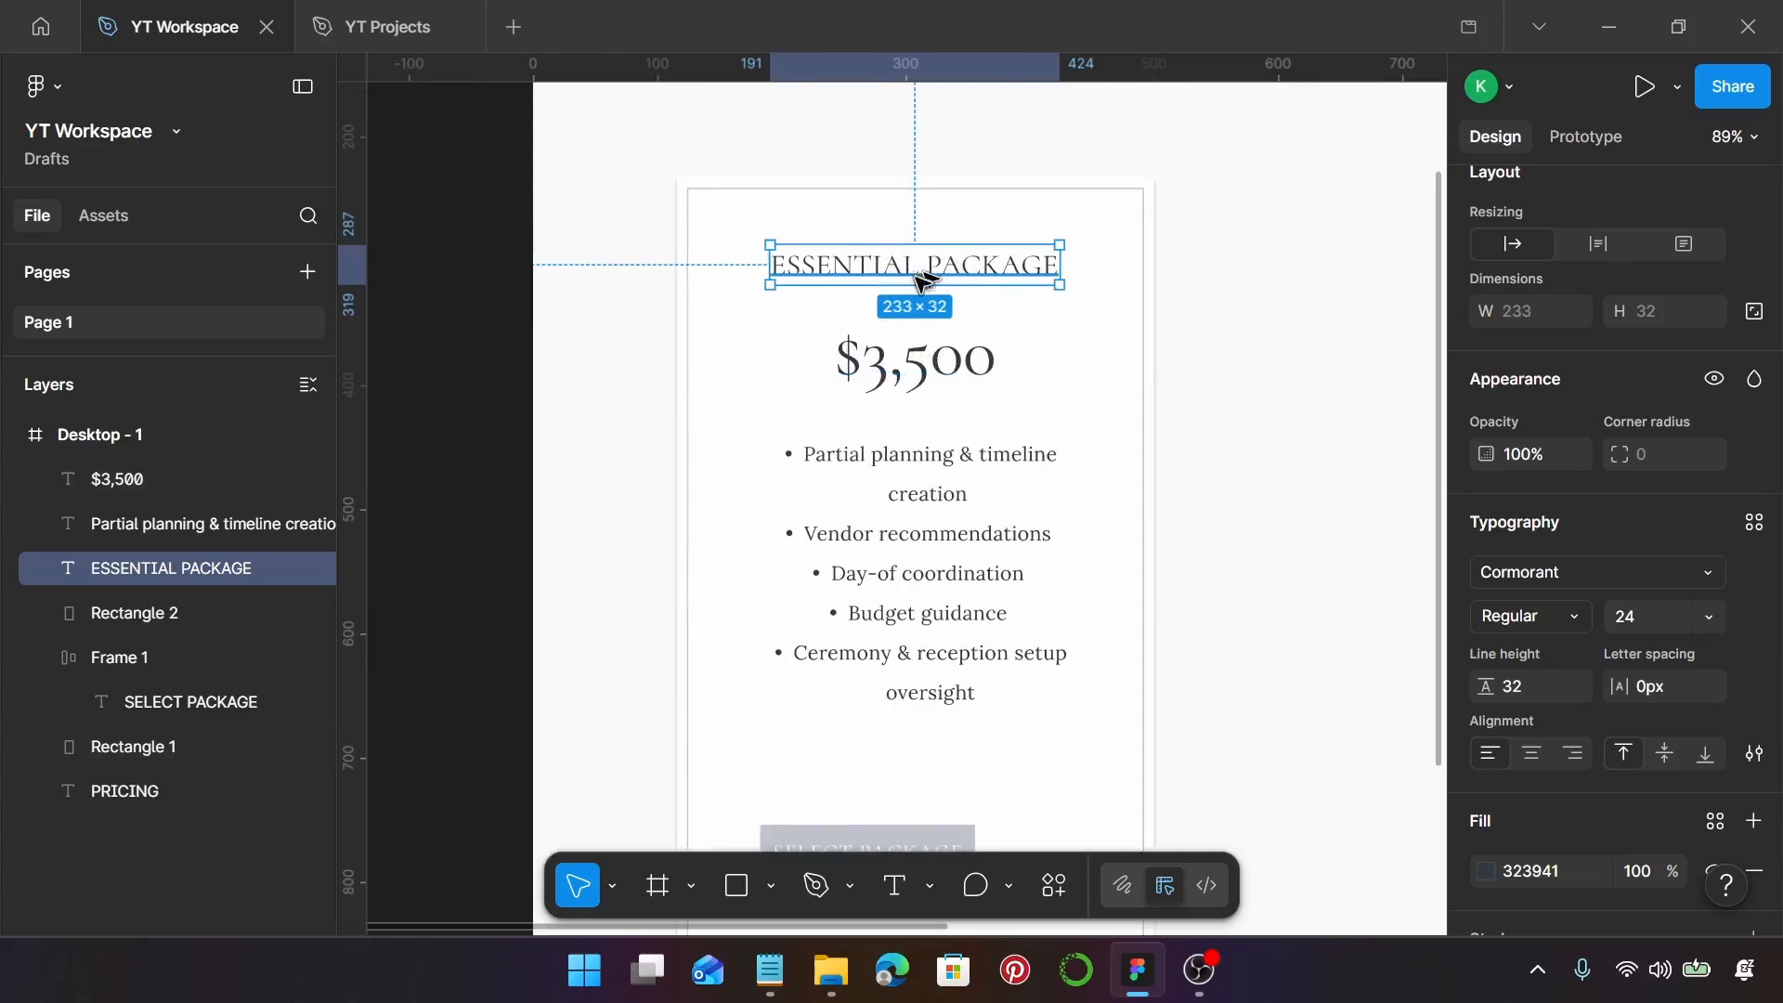
pyautogui.keyDown('shift'); pyautogui.click(915, 360); pyautogui.keyUp('shift')
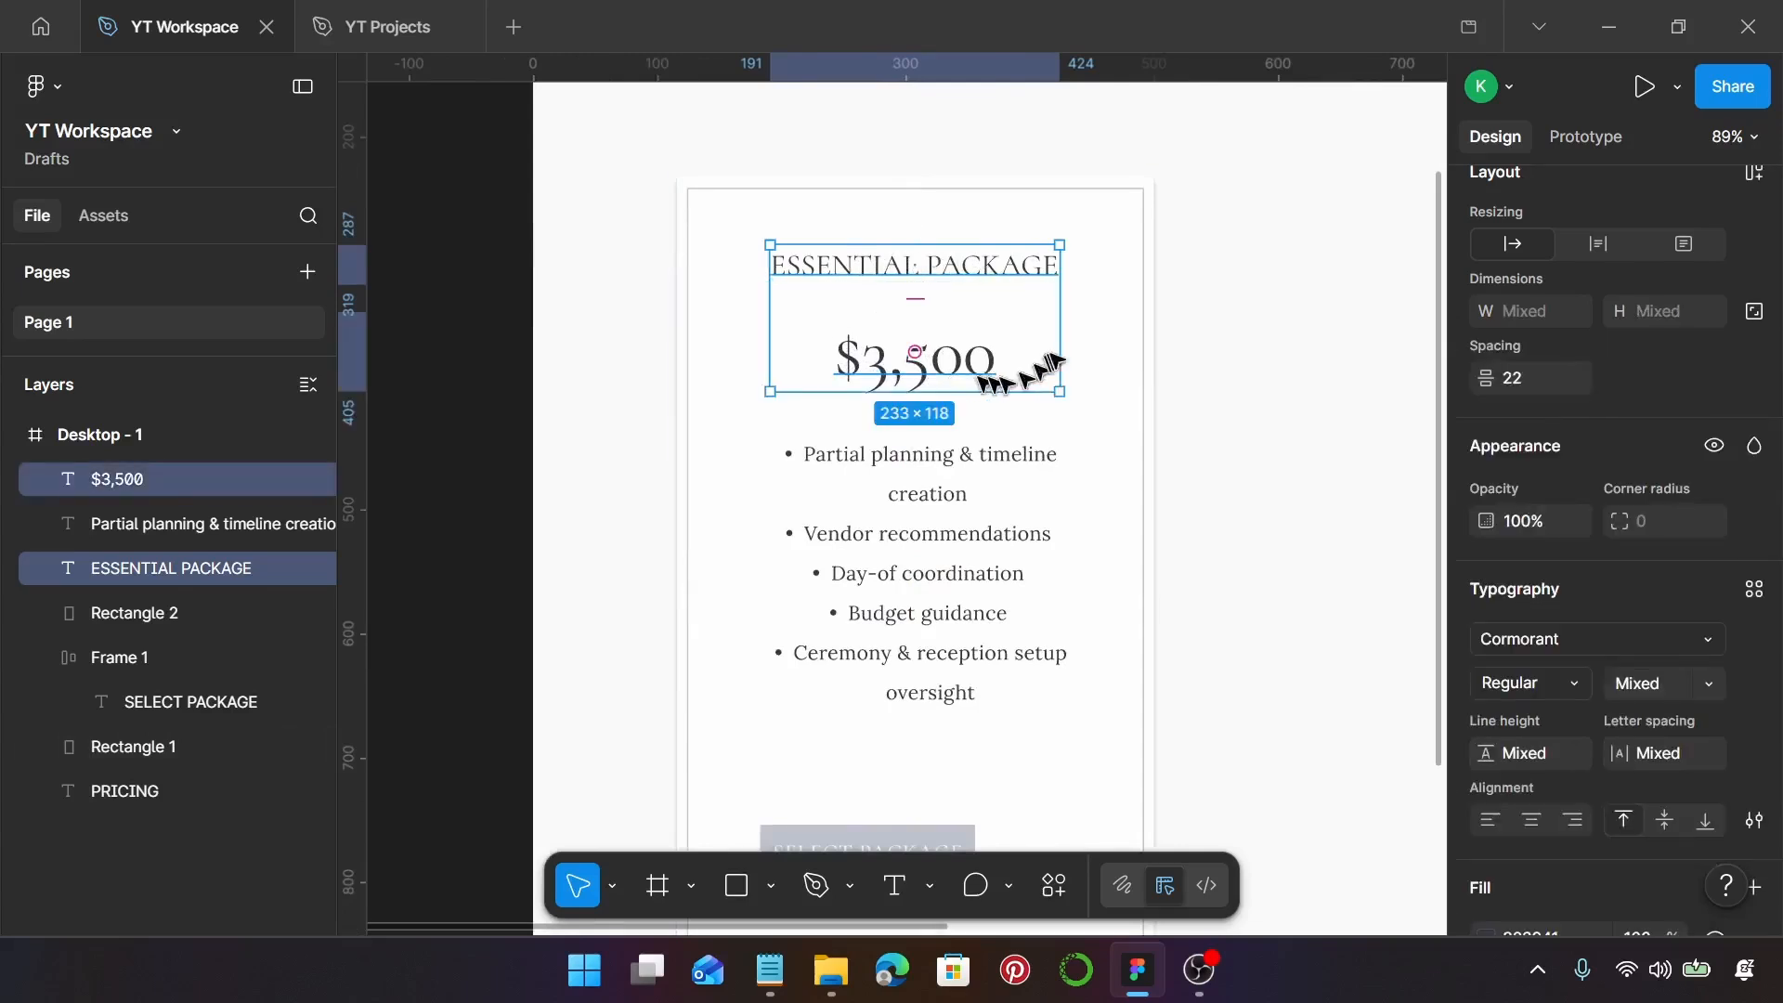
pyautogui.click(1558, 379)
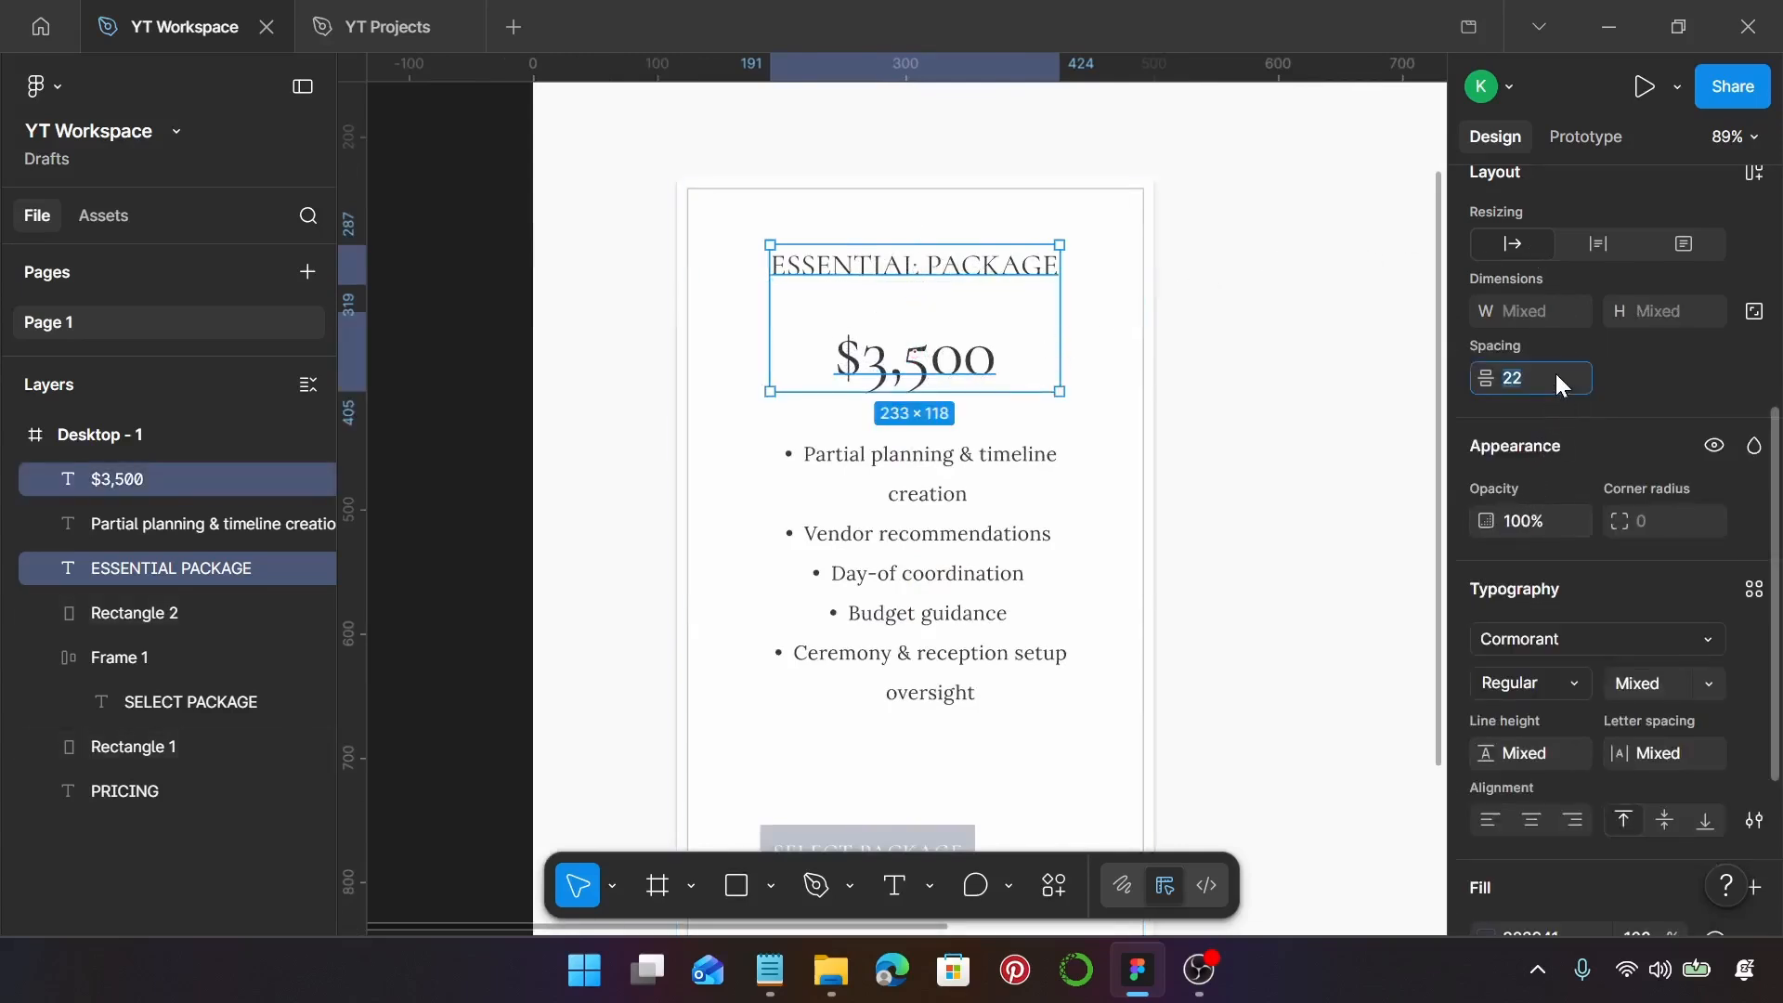
pyautogui.write('10')
pyautogui.press('Return')
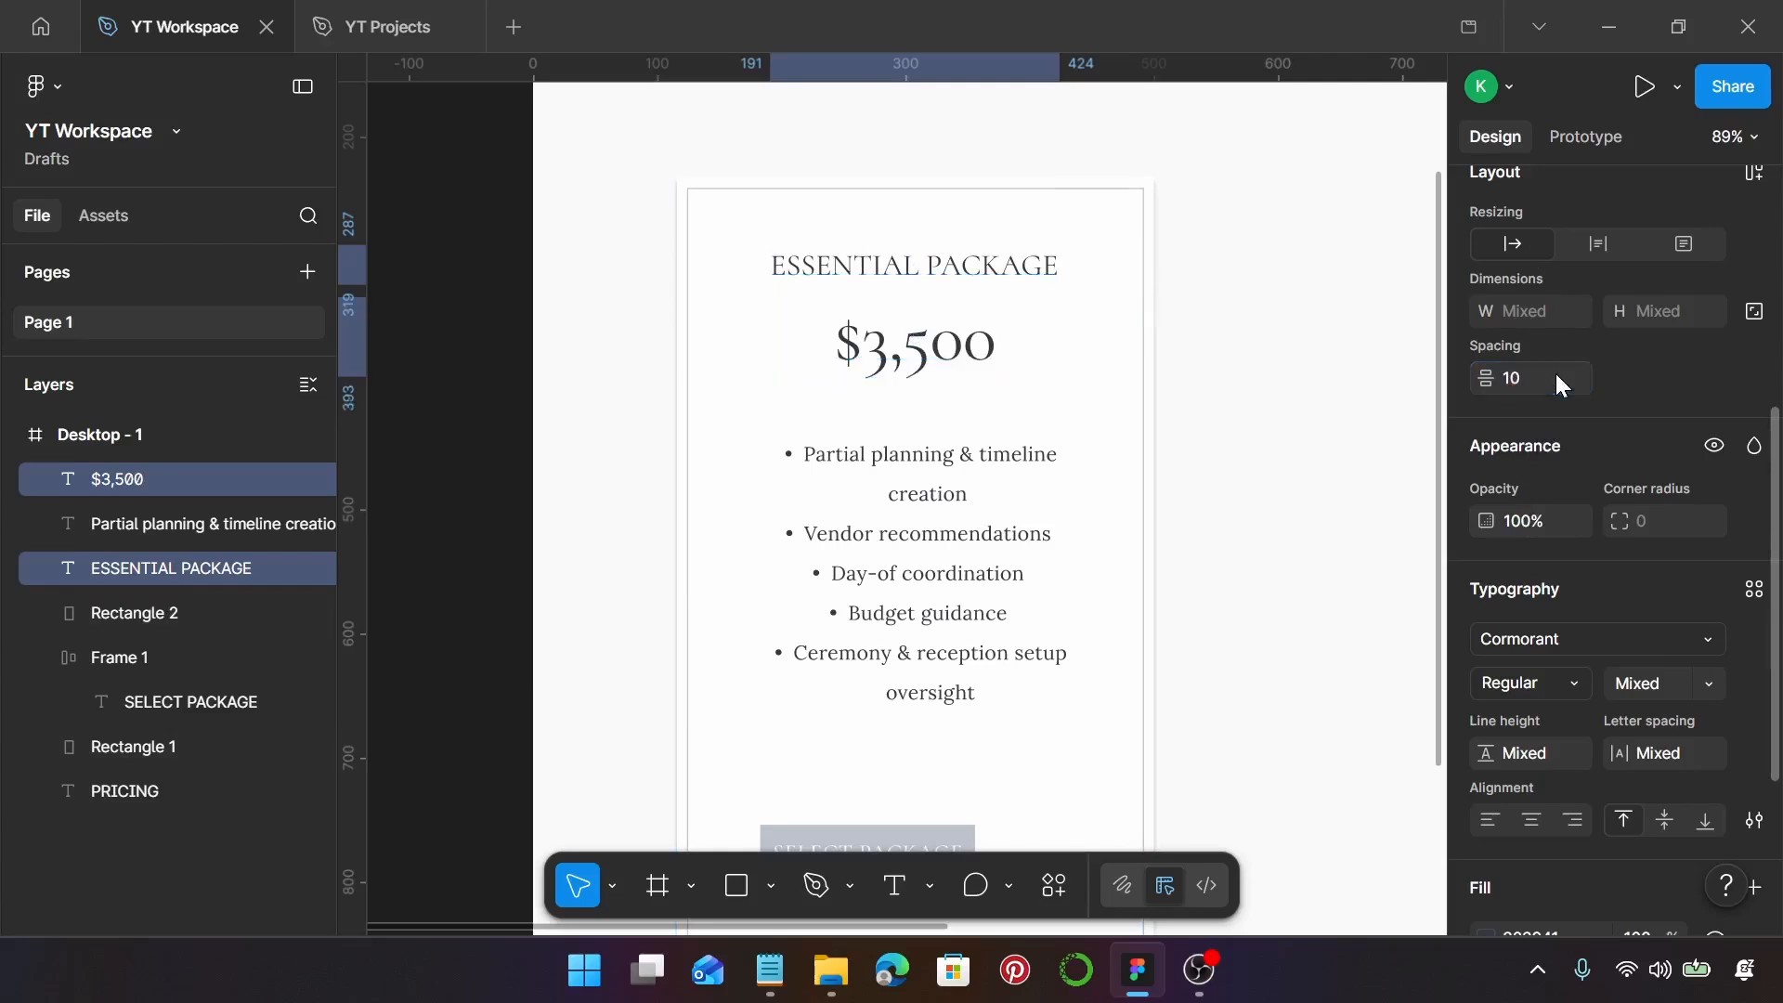
# Set the vertical spacing between the $3,500 price and the bulleted feature list to 30
pyautogui.click(970, 351)
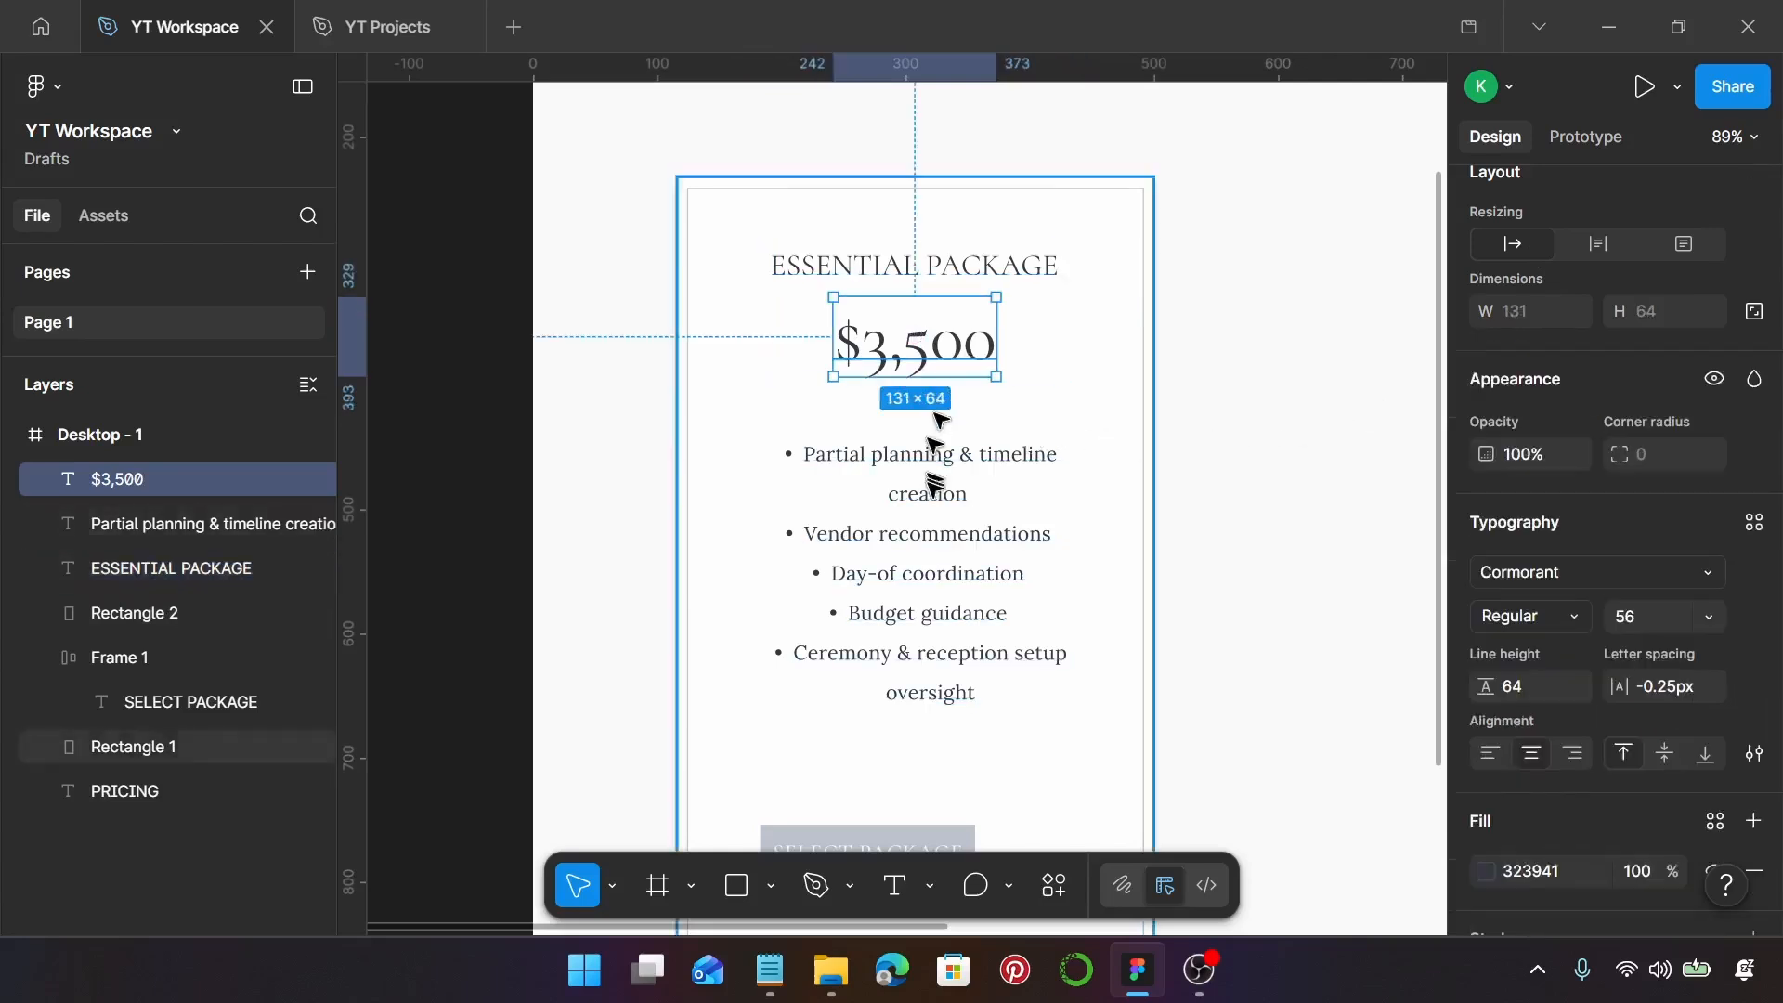
pyautogui.keyDown('shift'); pyautogui.click(931, 490); pyautogui.keyUp('shift')
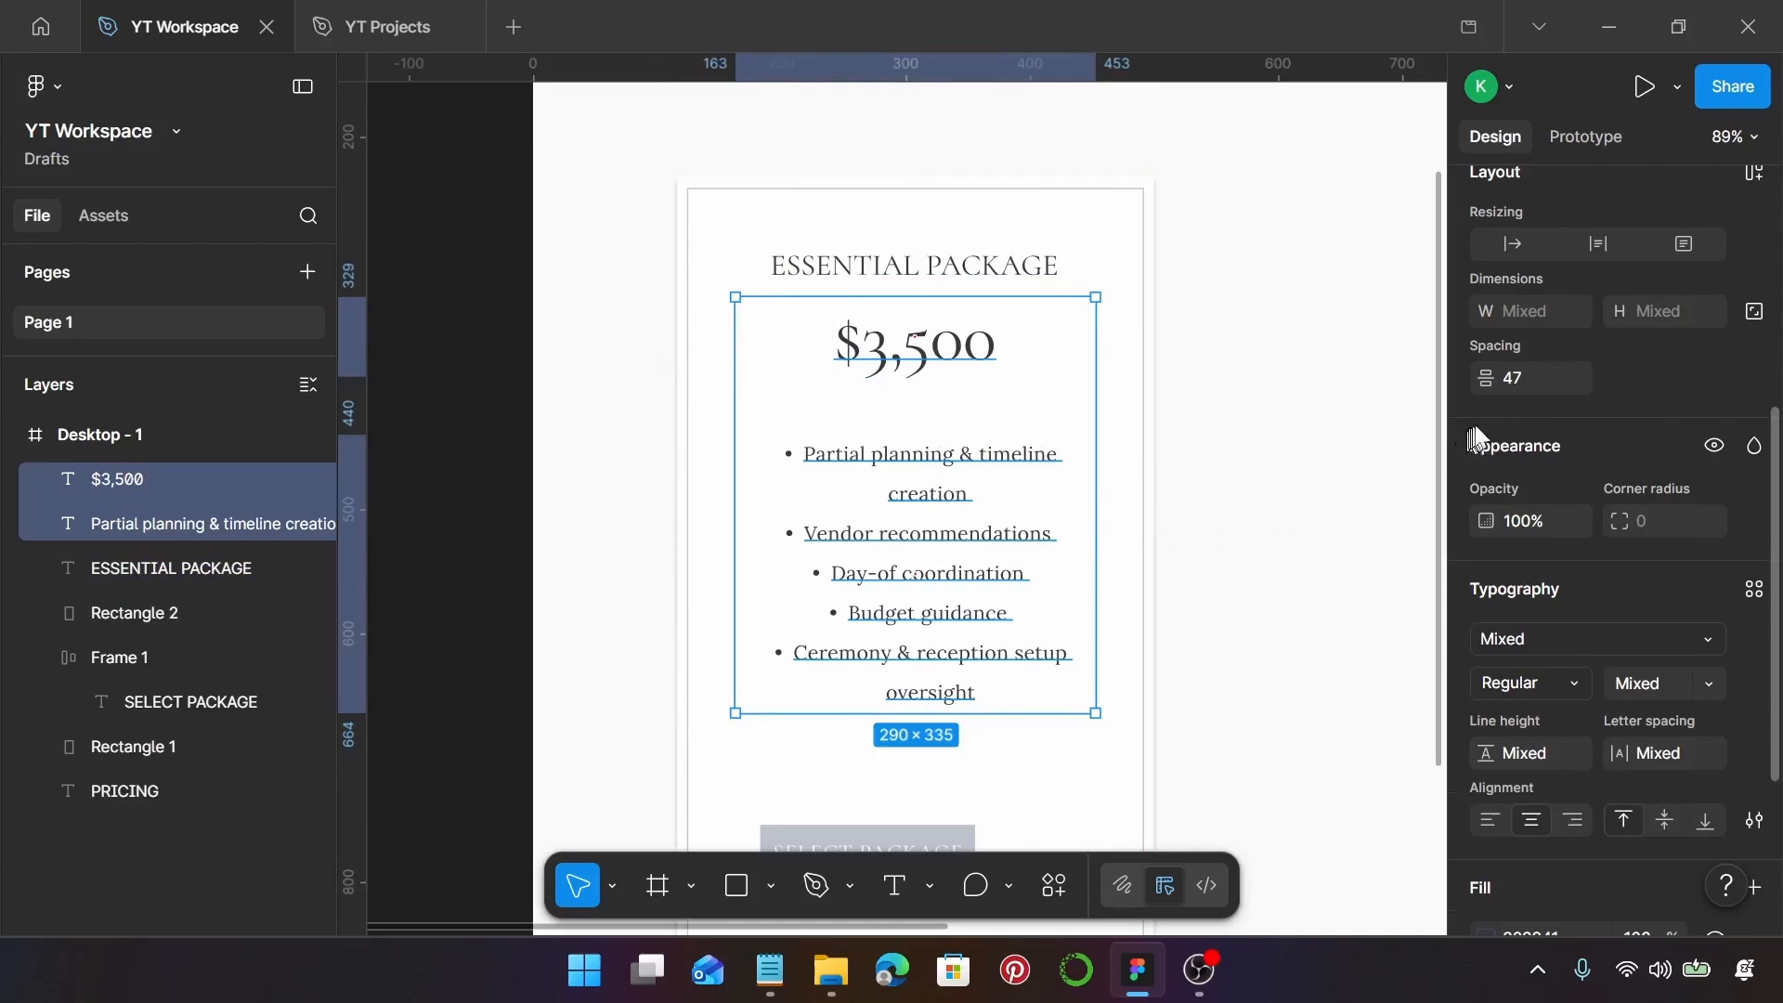
pyautogui.click(1530, 384)
pyautogui.write('30')
pyautogui.press('Return')
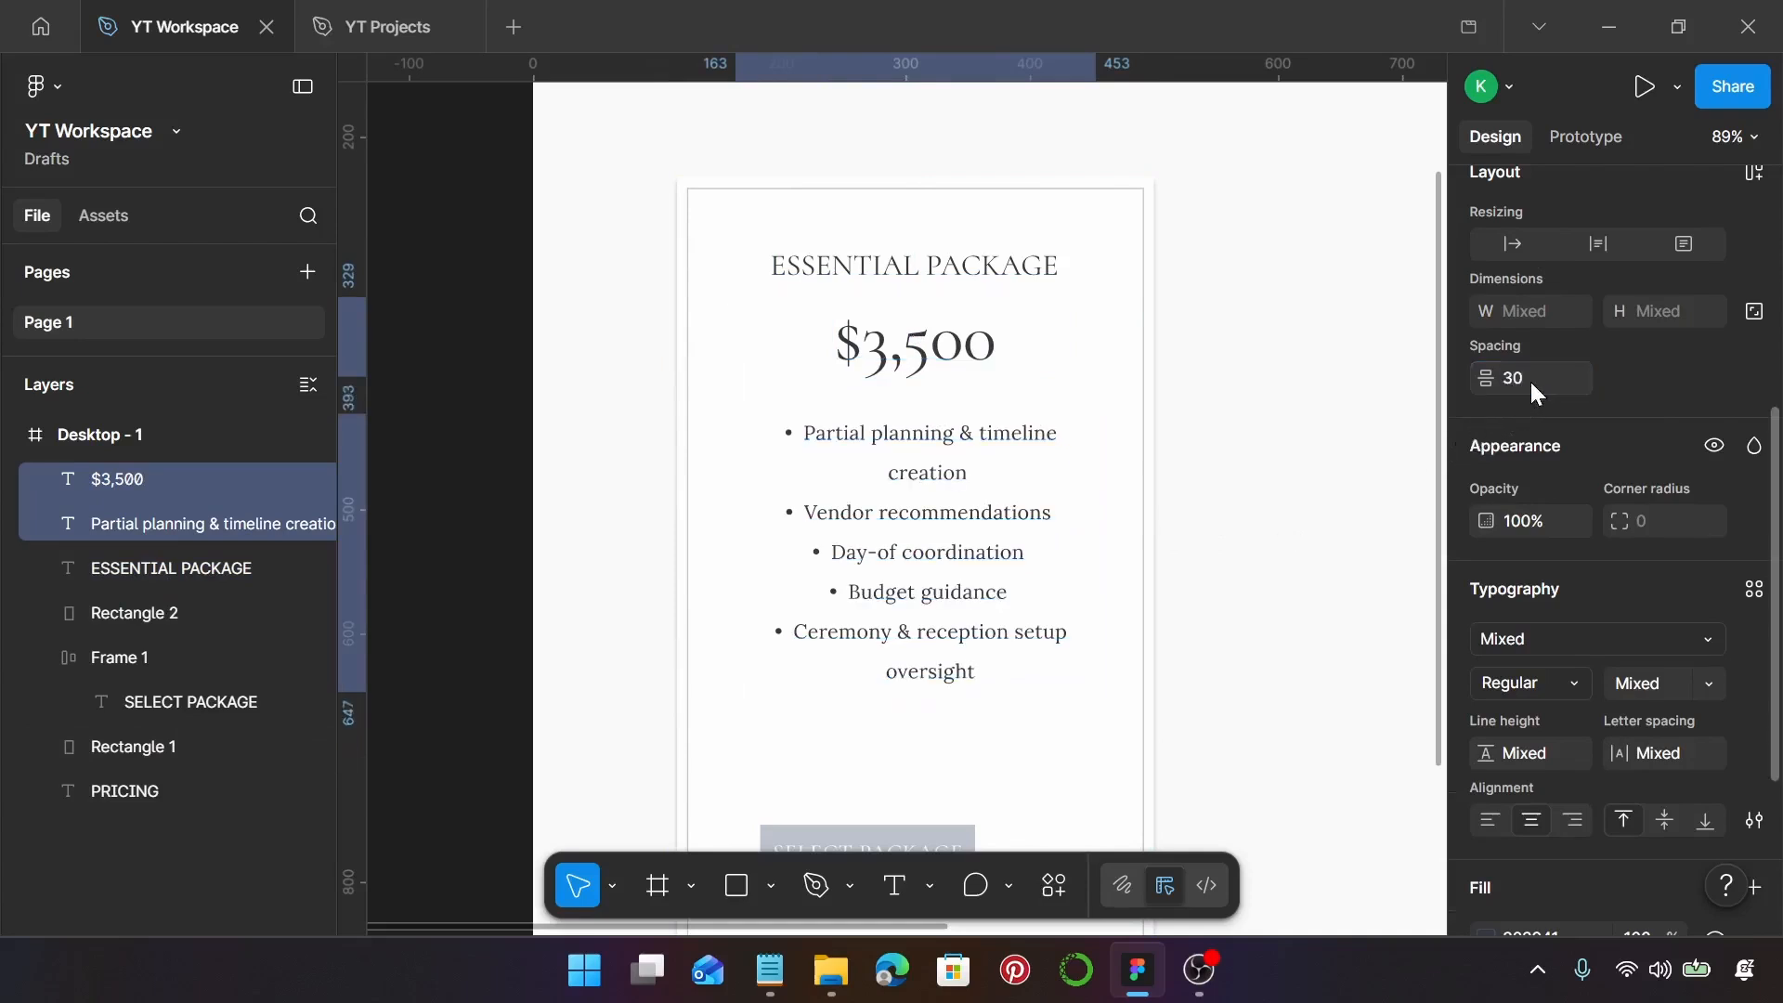
# Centre the SELECT PACKAGE button horizontally near the card's lower edge, at Y 757
pyautogui.scroll(-3, 956, 575)
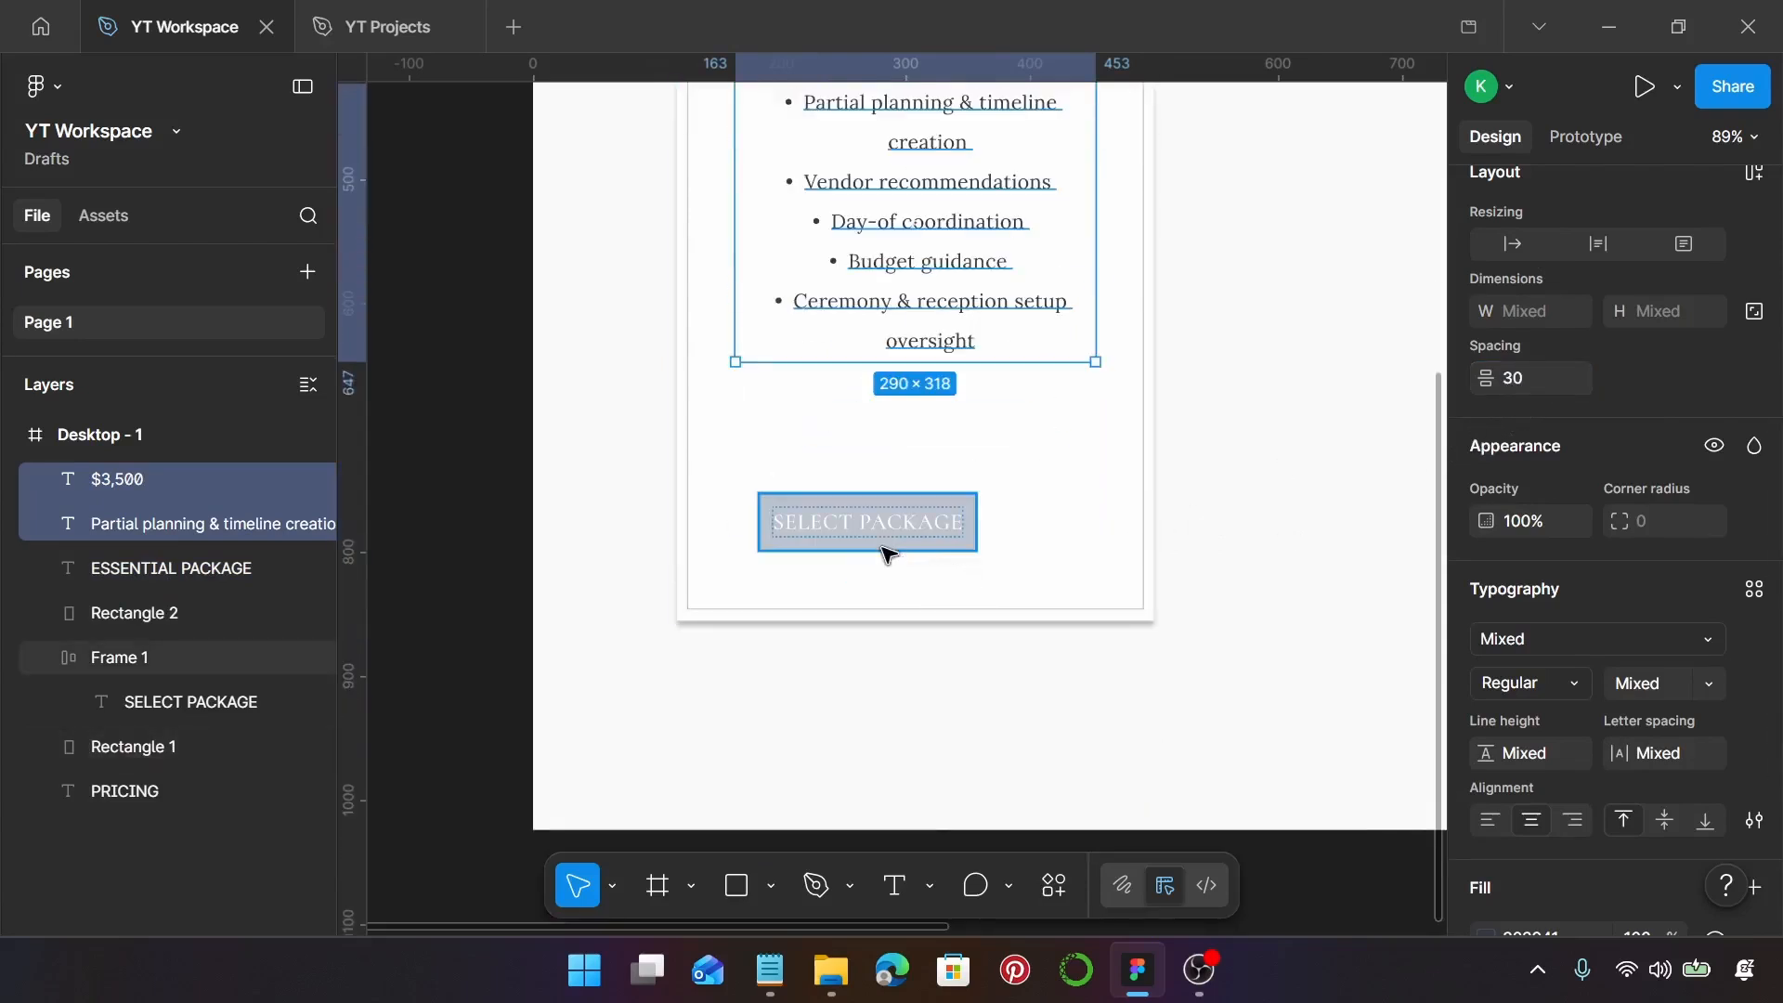
pyautogui.moveTo(856, 529); pyautogui.dragTo(901, 523)
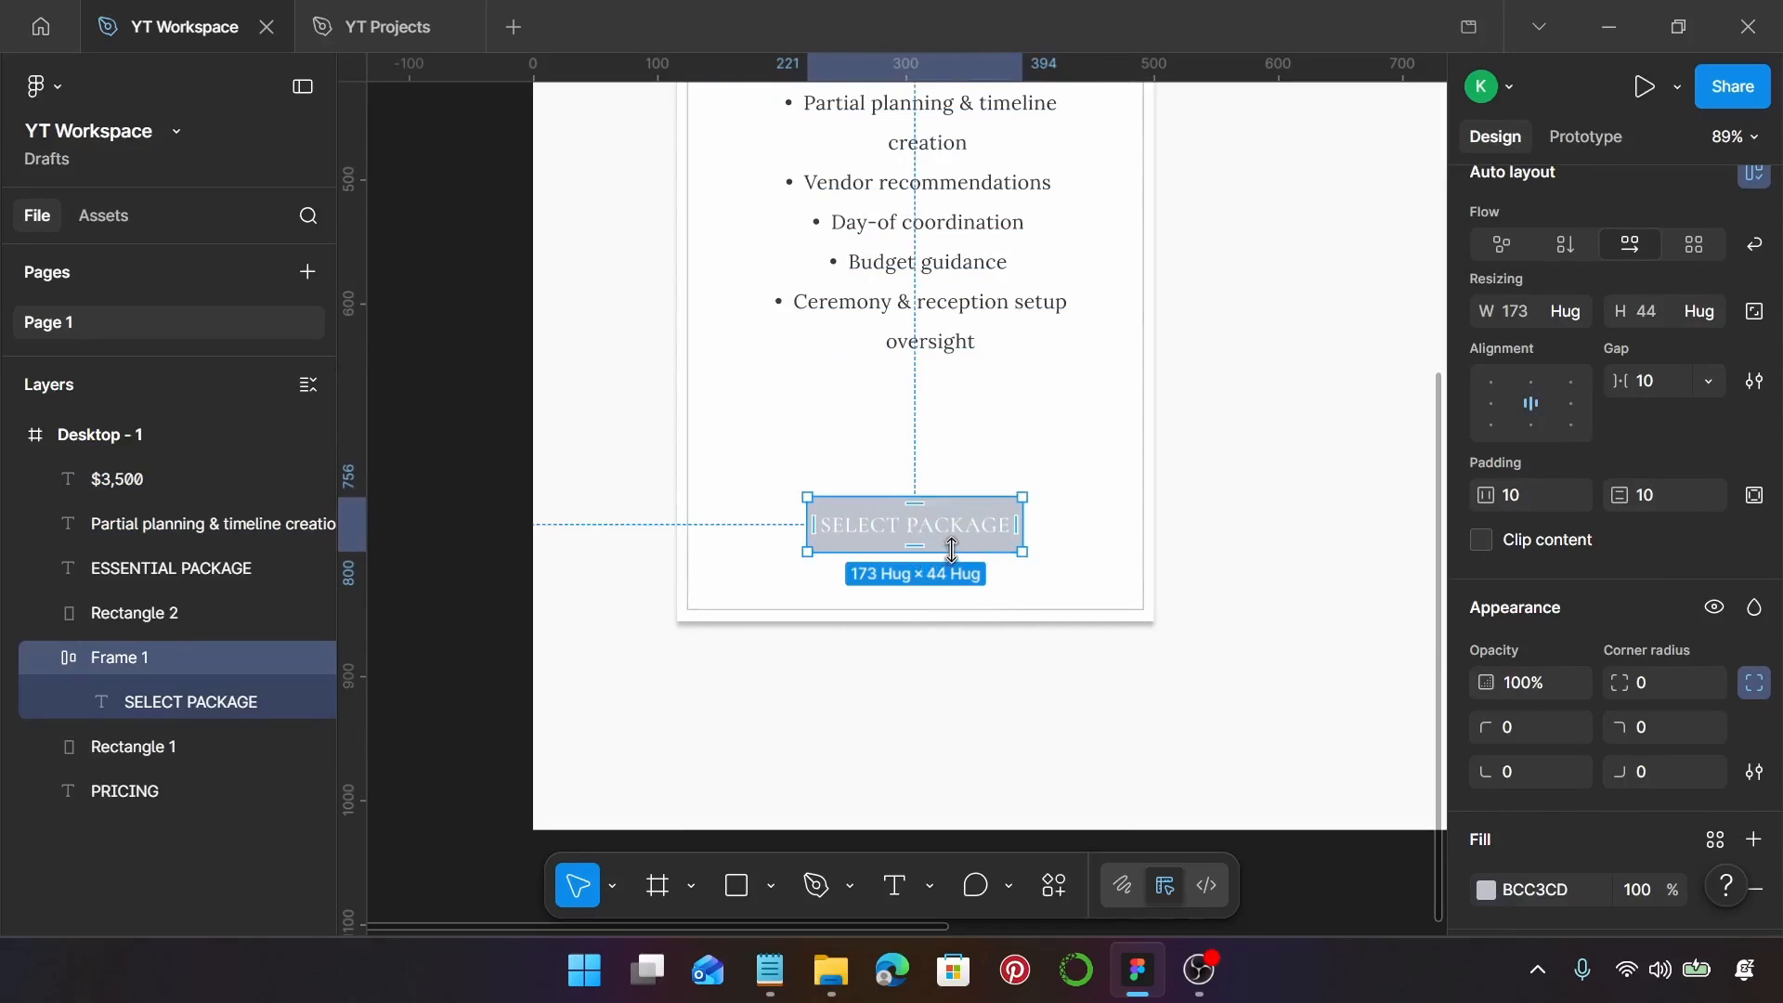
pyautogui.press('alt')
pyautogui.press('alt')
pyautogui.press('Down')
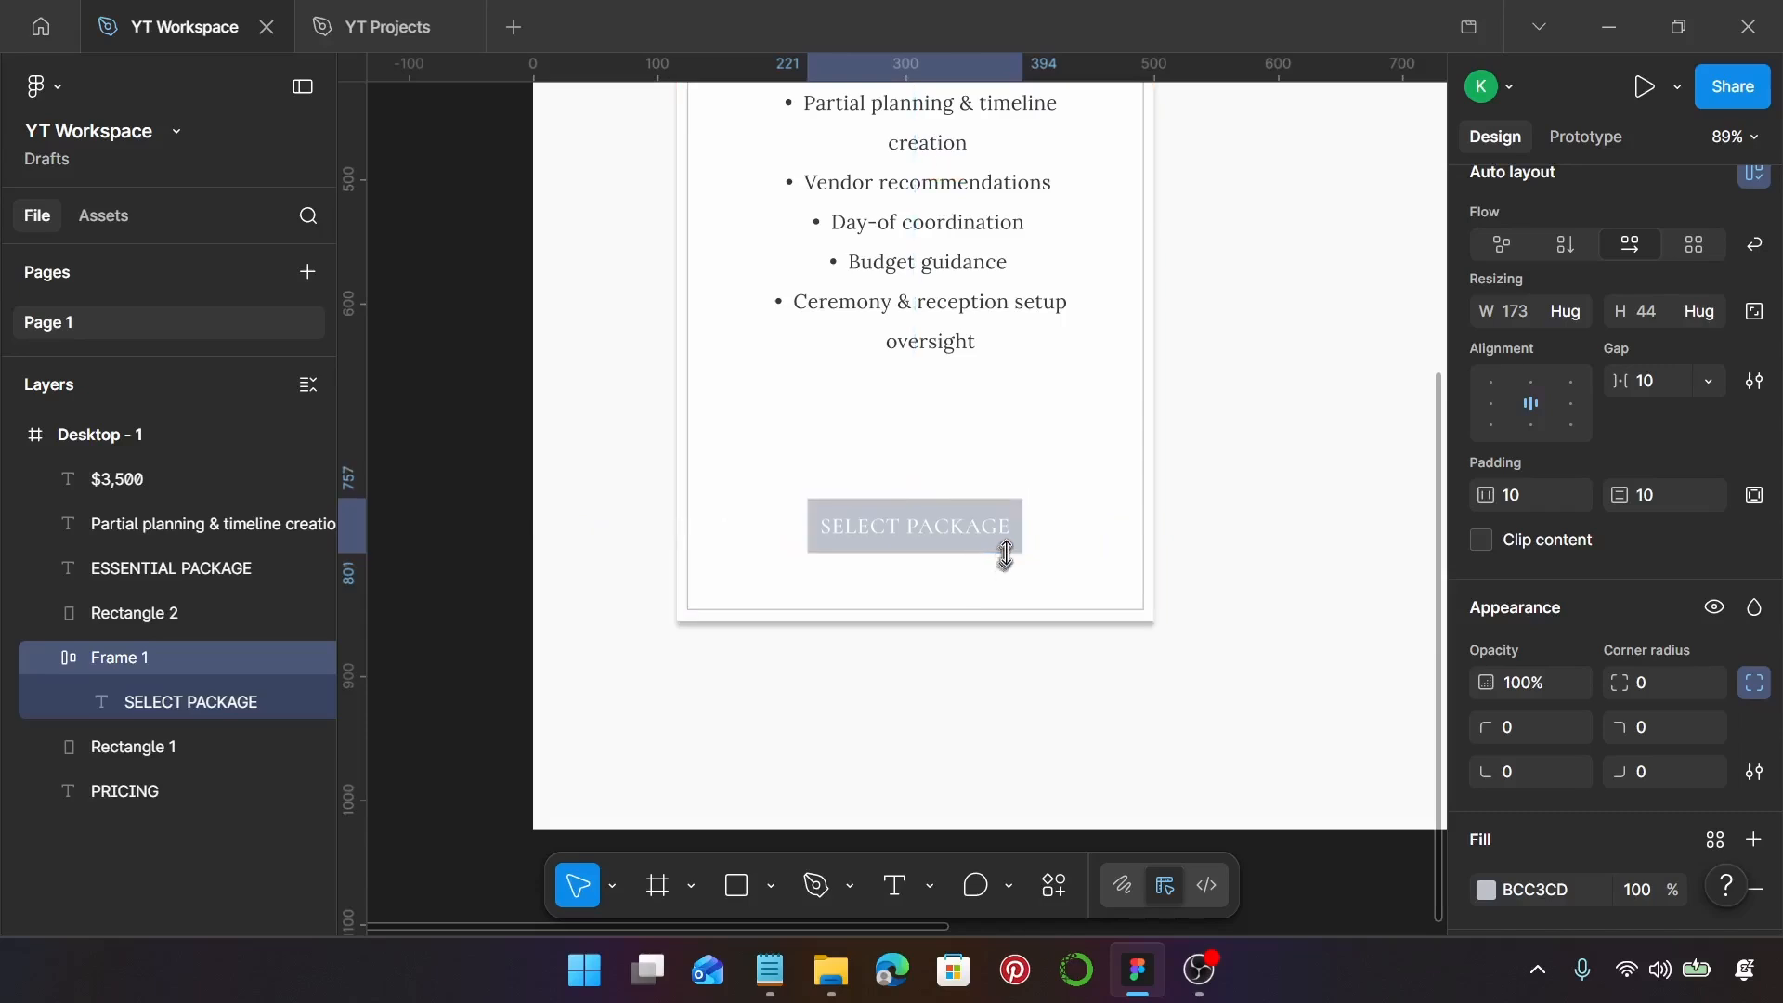
pyautogui.press('alt')
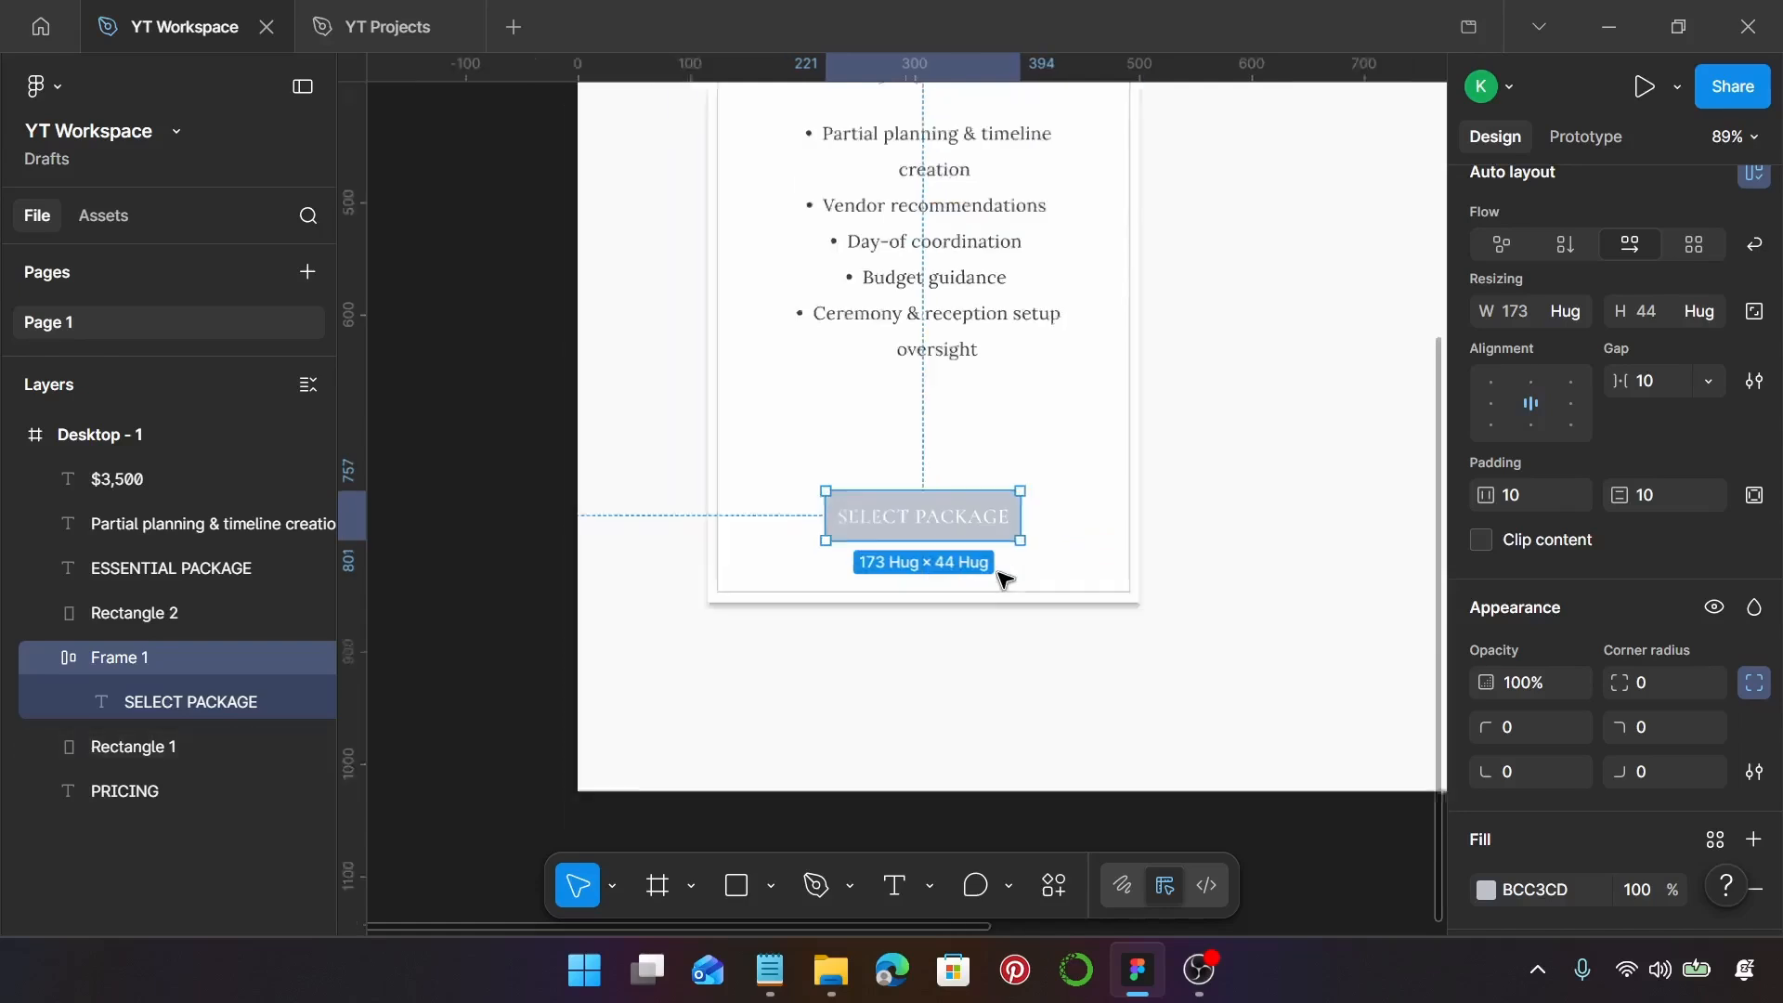
# Check the vertical spacing between the card's title, price and feature list
pyautogui.scroll(-3, 1004, 574)
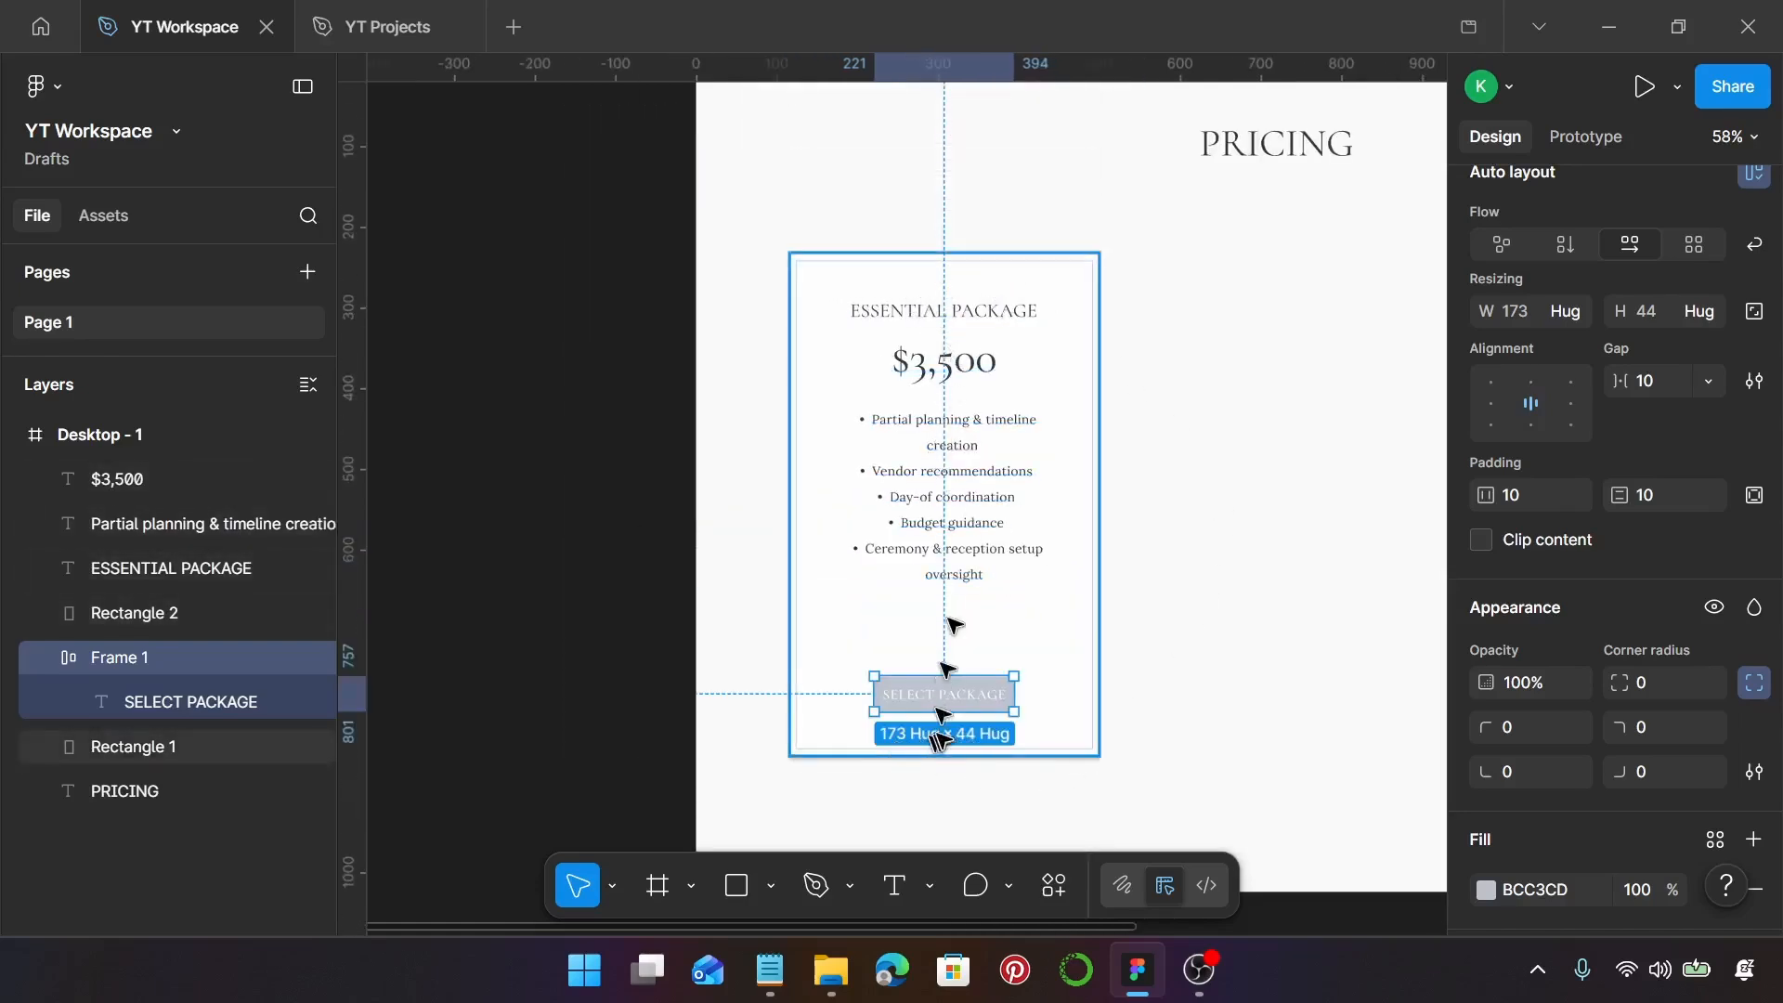
pyautogui.click(973, 314)
pyautogui.keyDown('shift'); pyautogui.click(966, 359); pyautogui.keyUp('shift')
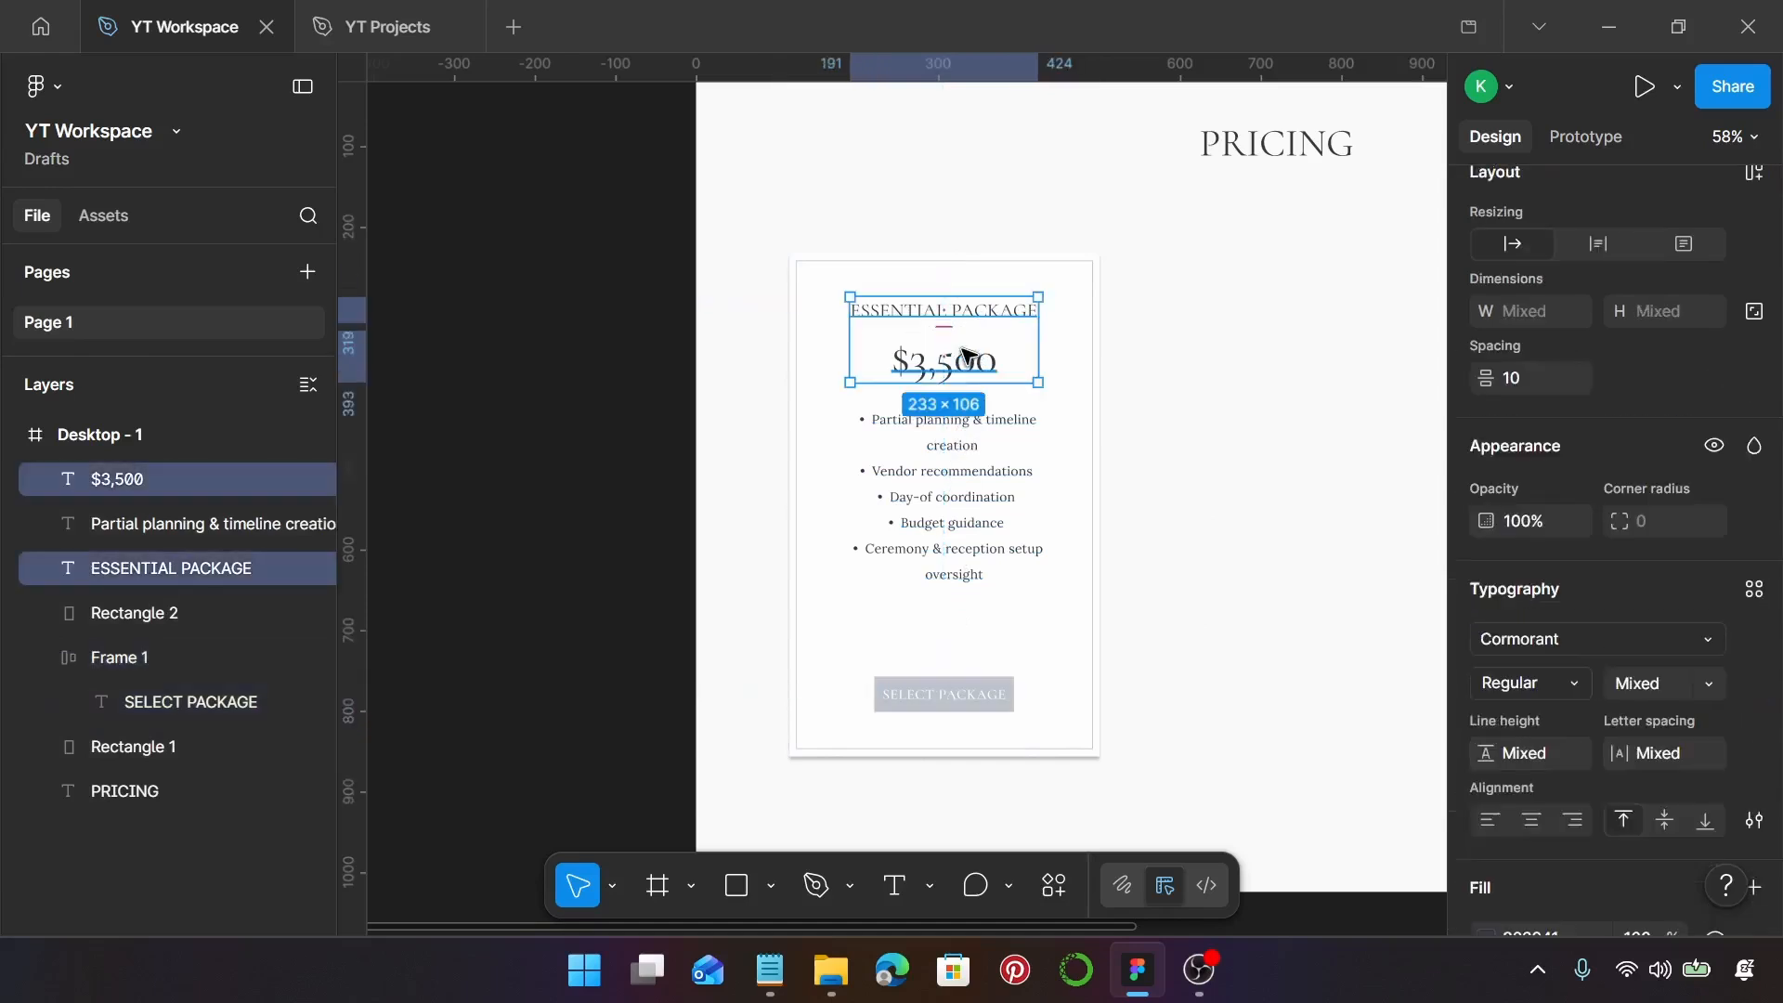
pyautogui.click(966, 360)
pyautogui.keyDown('shift'); pyautogui.click(973, 420); pyautogui.keyUp('shift')
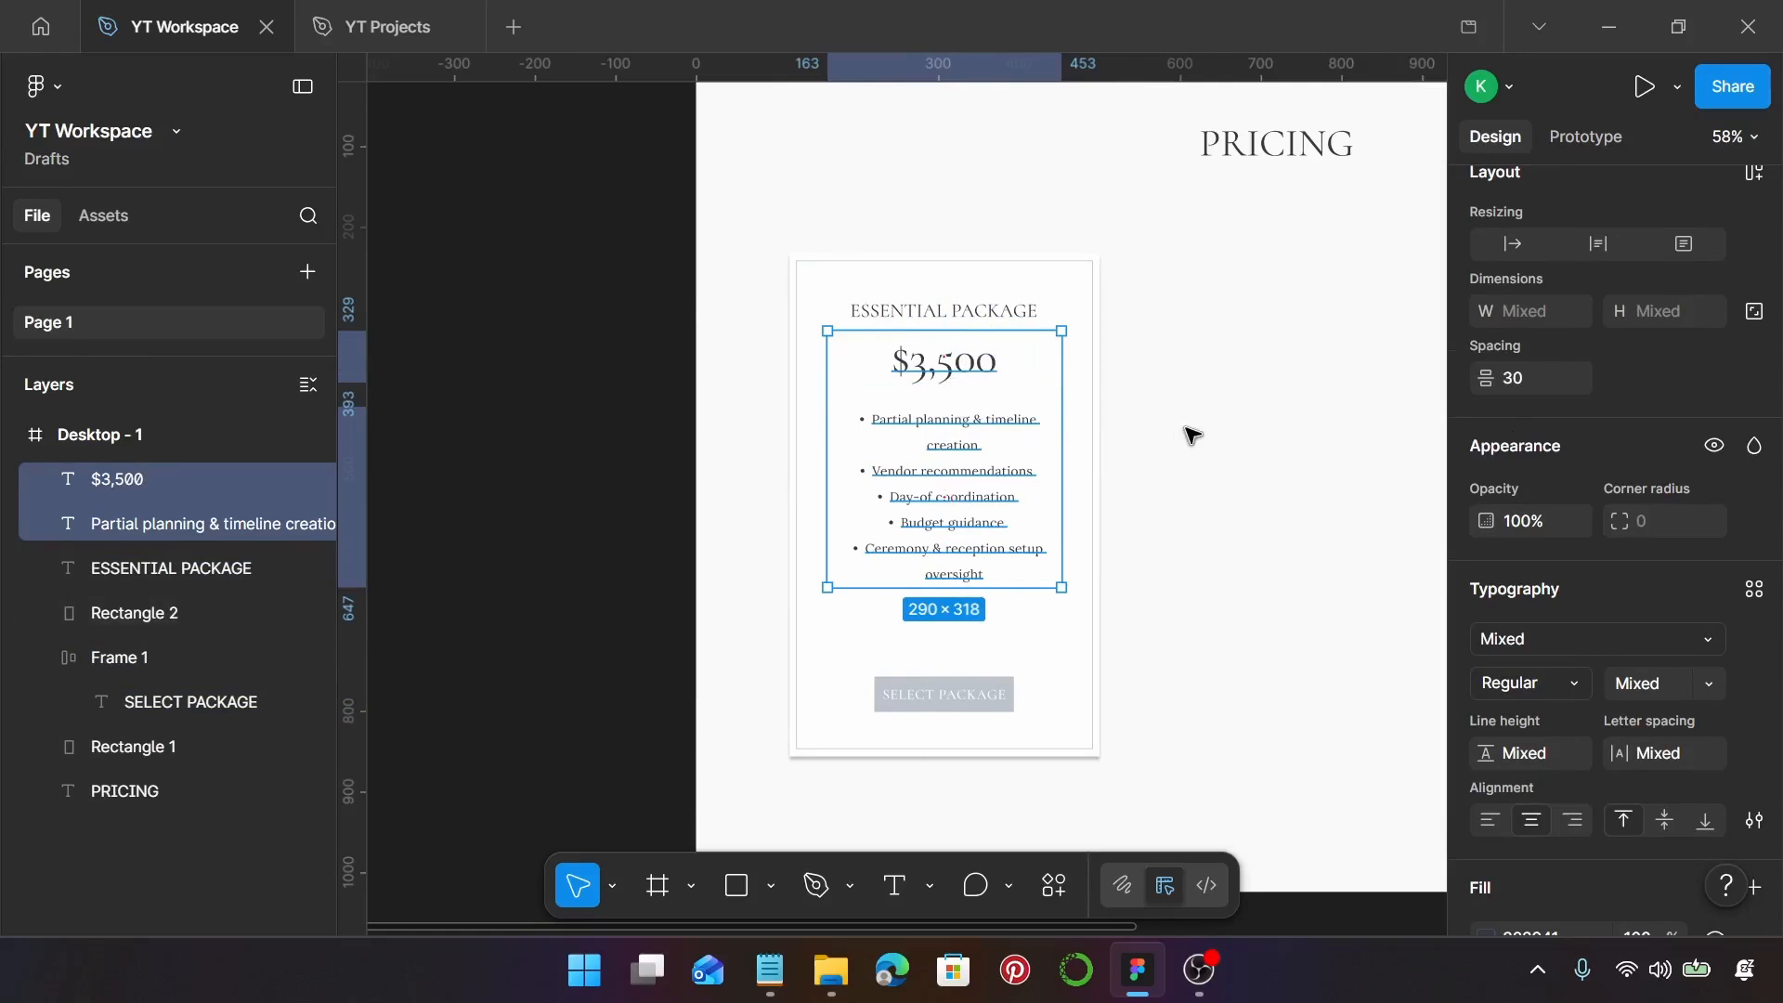
pyautogui.click(961, 309)
pyautogui.click(875, 254)
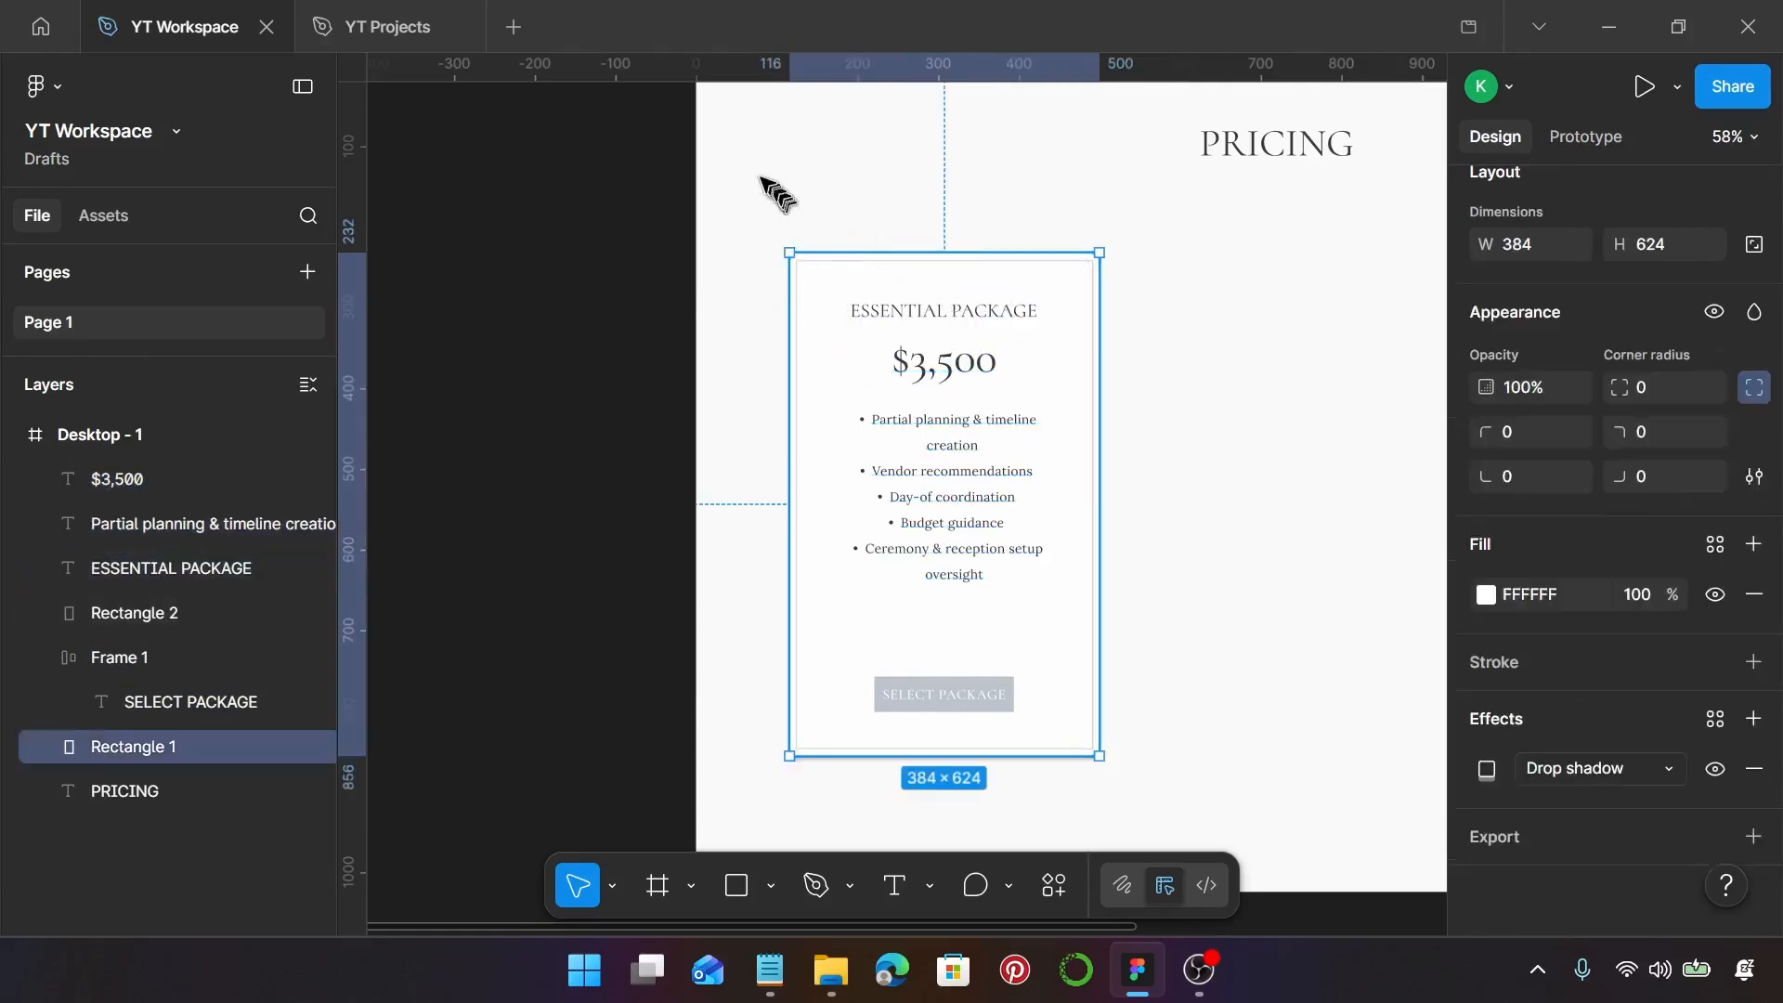
# Align all the pricing card's elements on their horizontal centres and group them
pyautogui.moveTo(735, 176); pyautogui.dragTo(1213, 817)
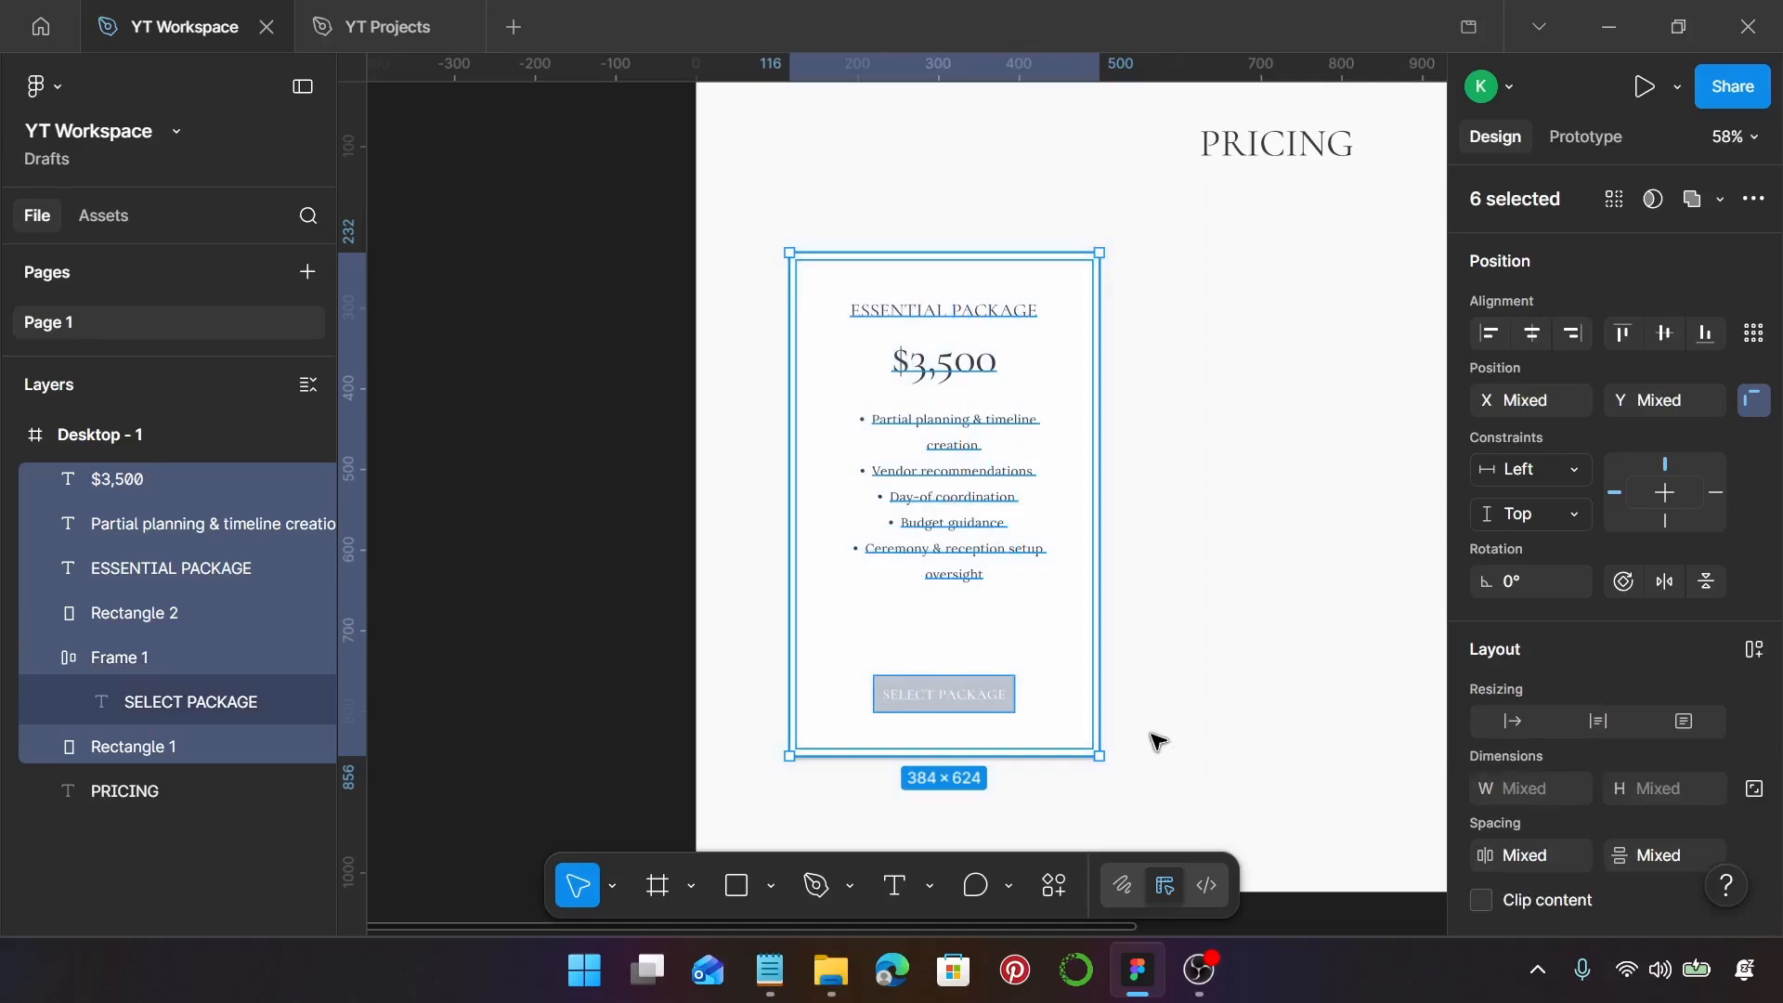
pyautogui.hotkey('alt', 'h')
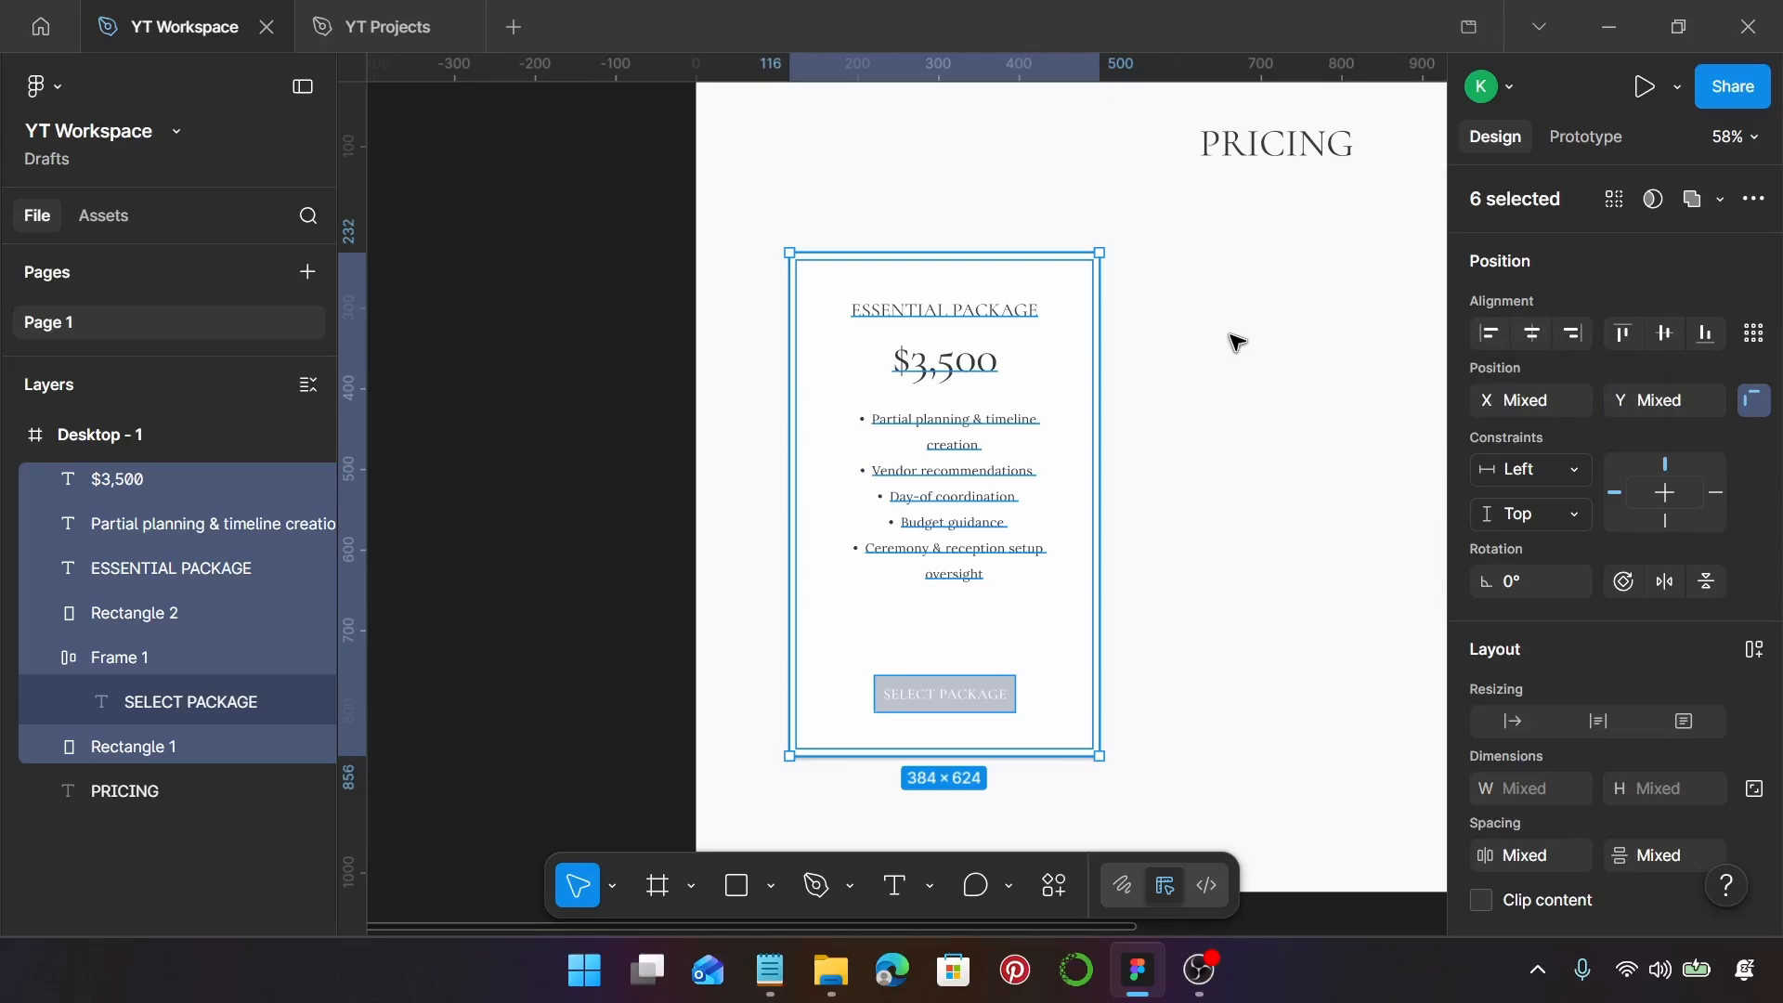
pyautogui.write('Partial planning & timeline creation Vendor recommendations Day-of coordination Budget guidance Ceremony & reception setup oversight')
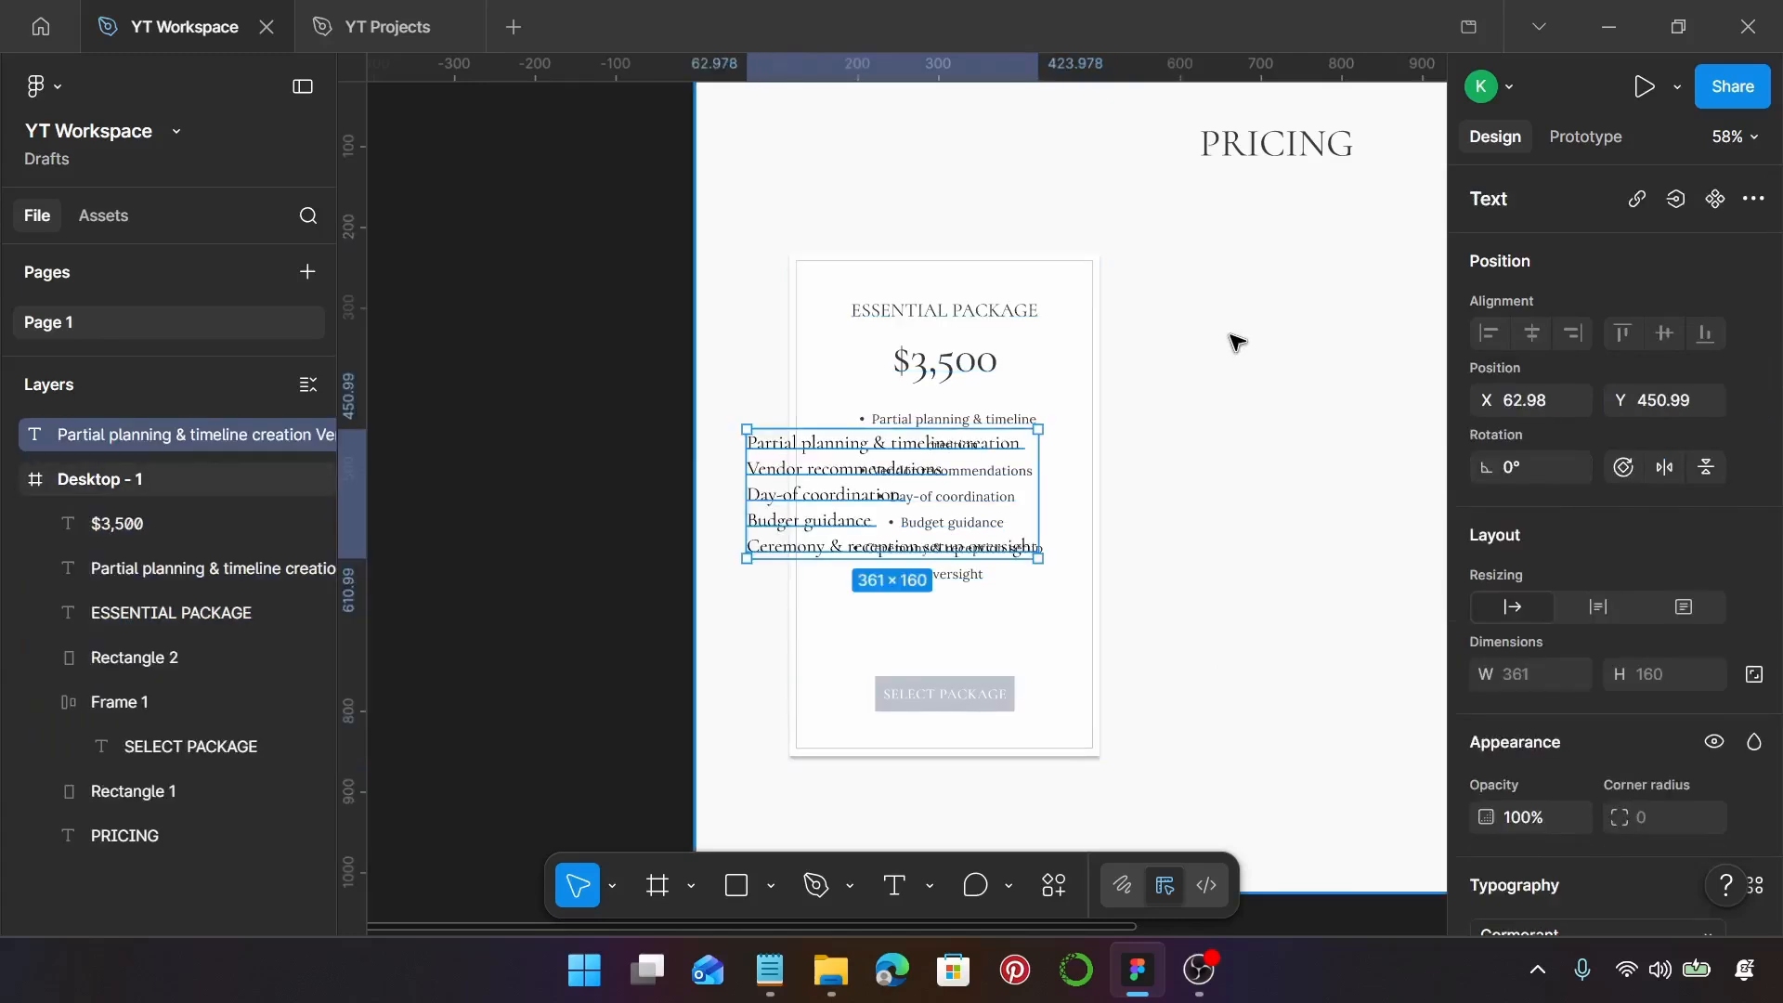
pyautogui.hotkey('ctrl', 'z')
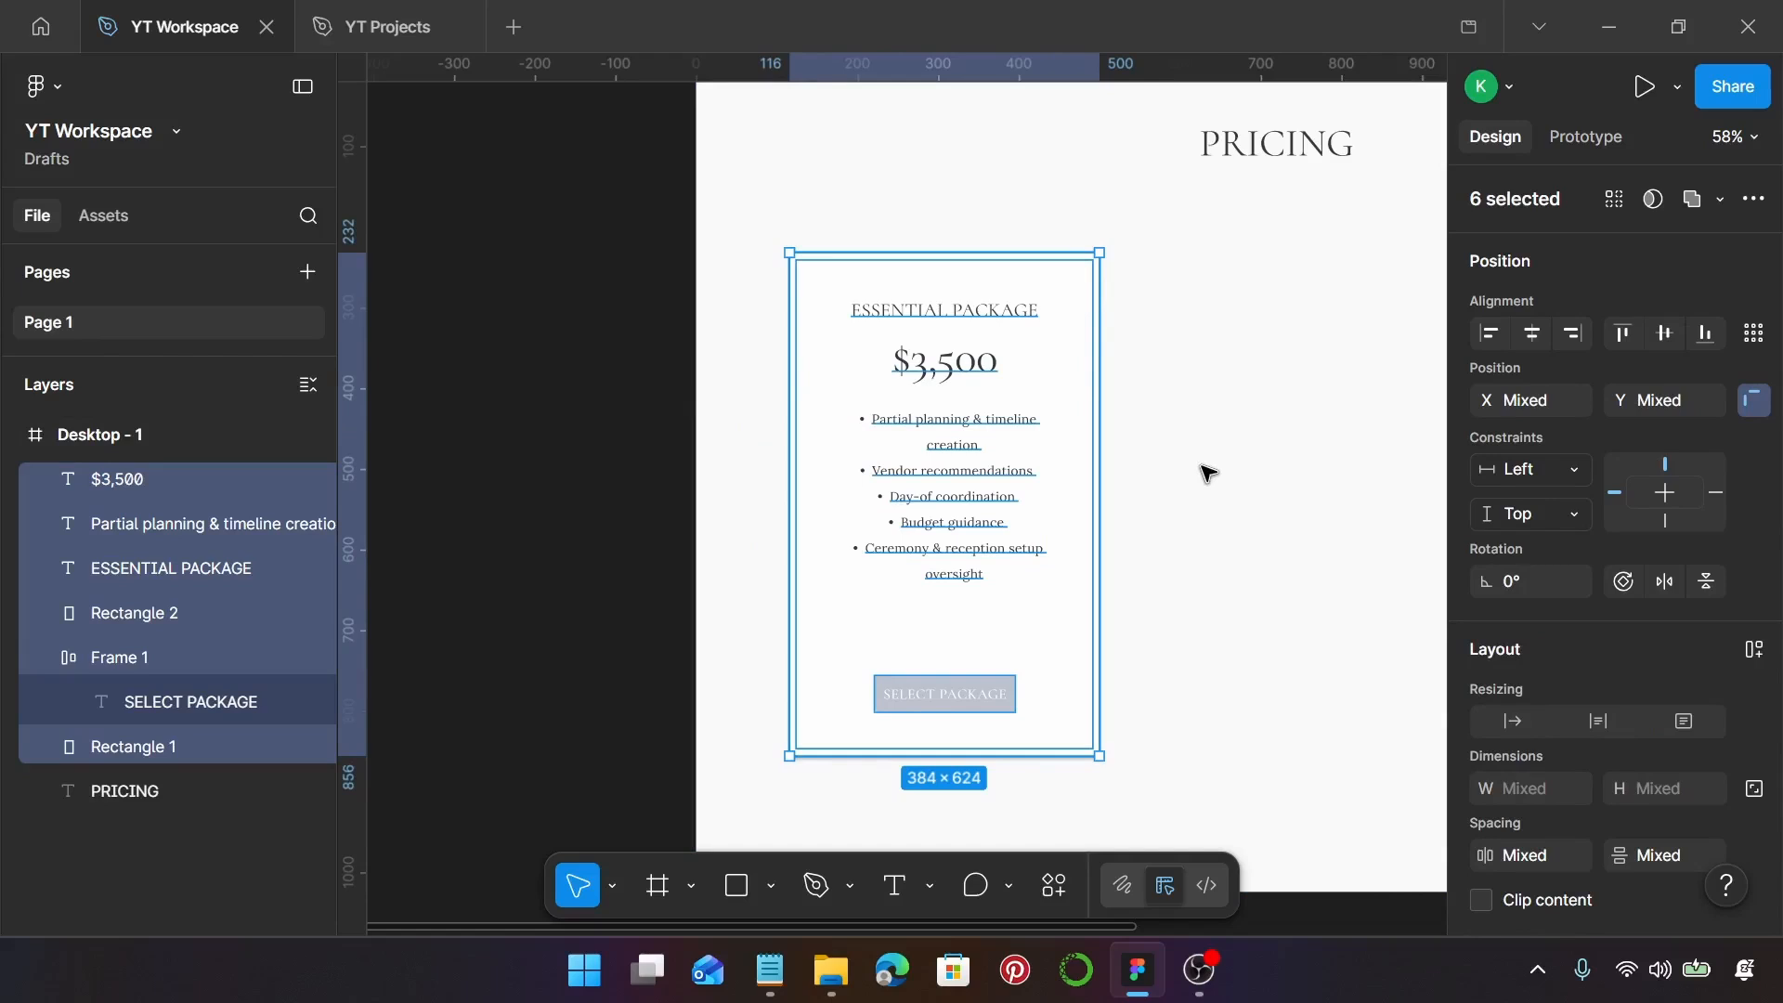
pyautogui.hotkey('ctrl', 'g')
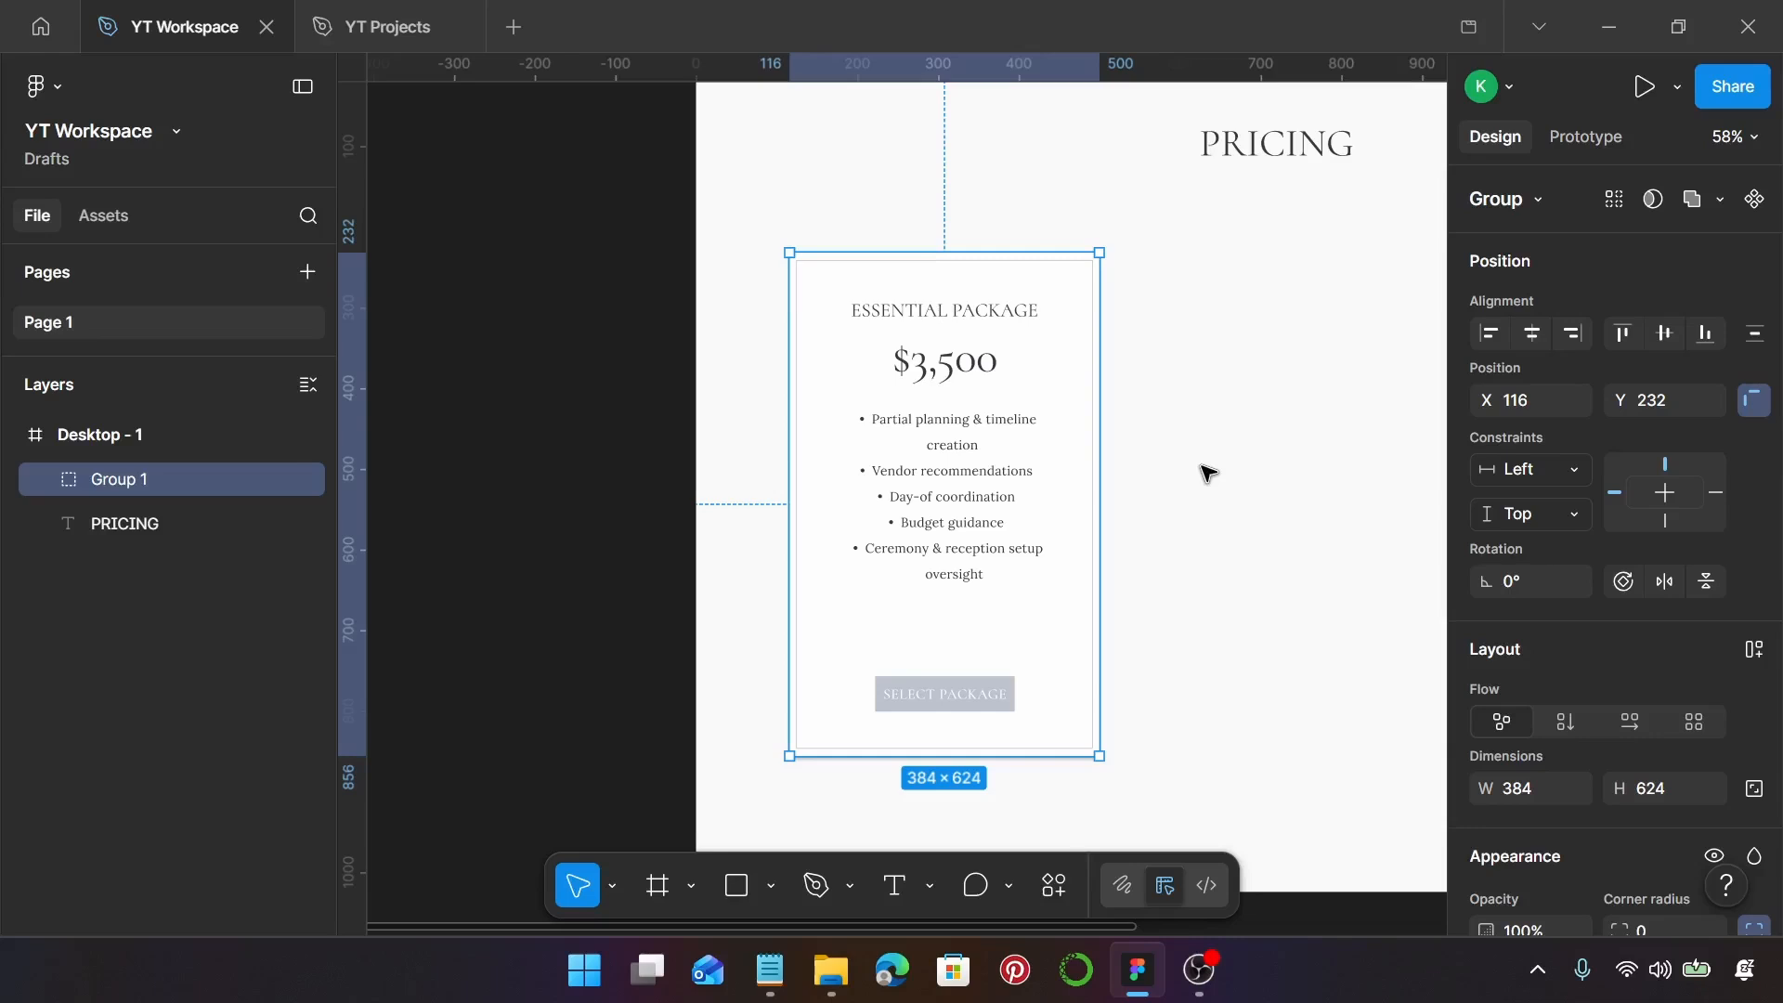
pyautogui.hotkey('ctrl', 'alt', 'k')
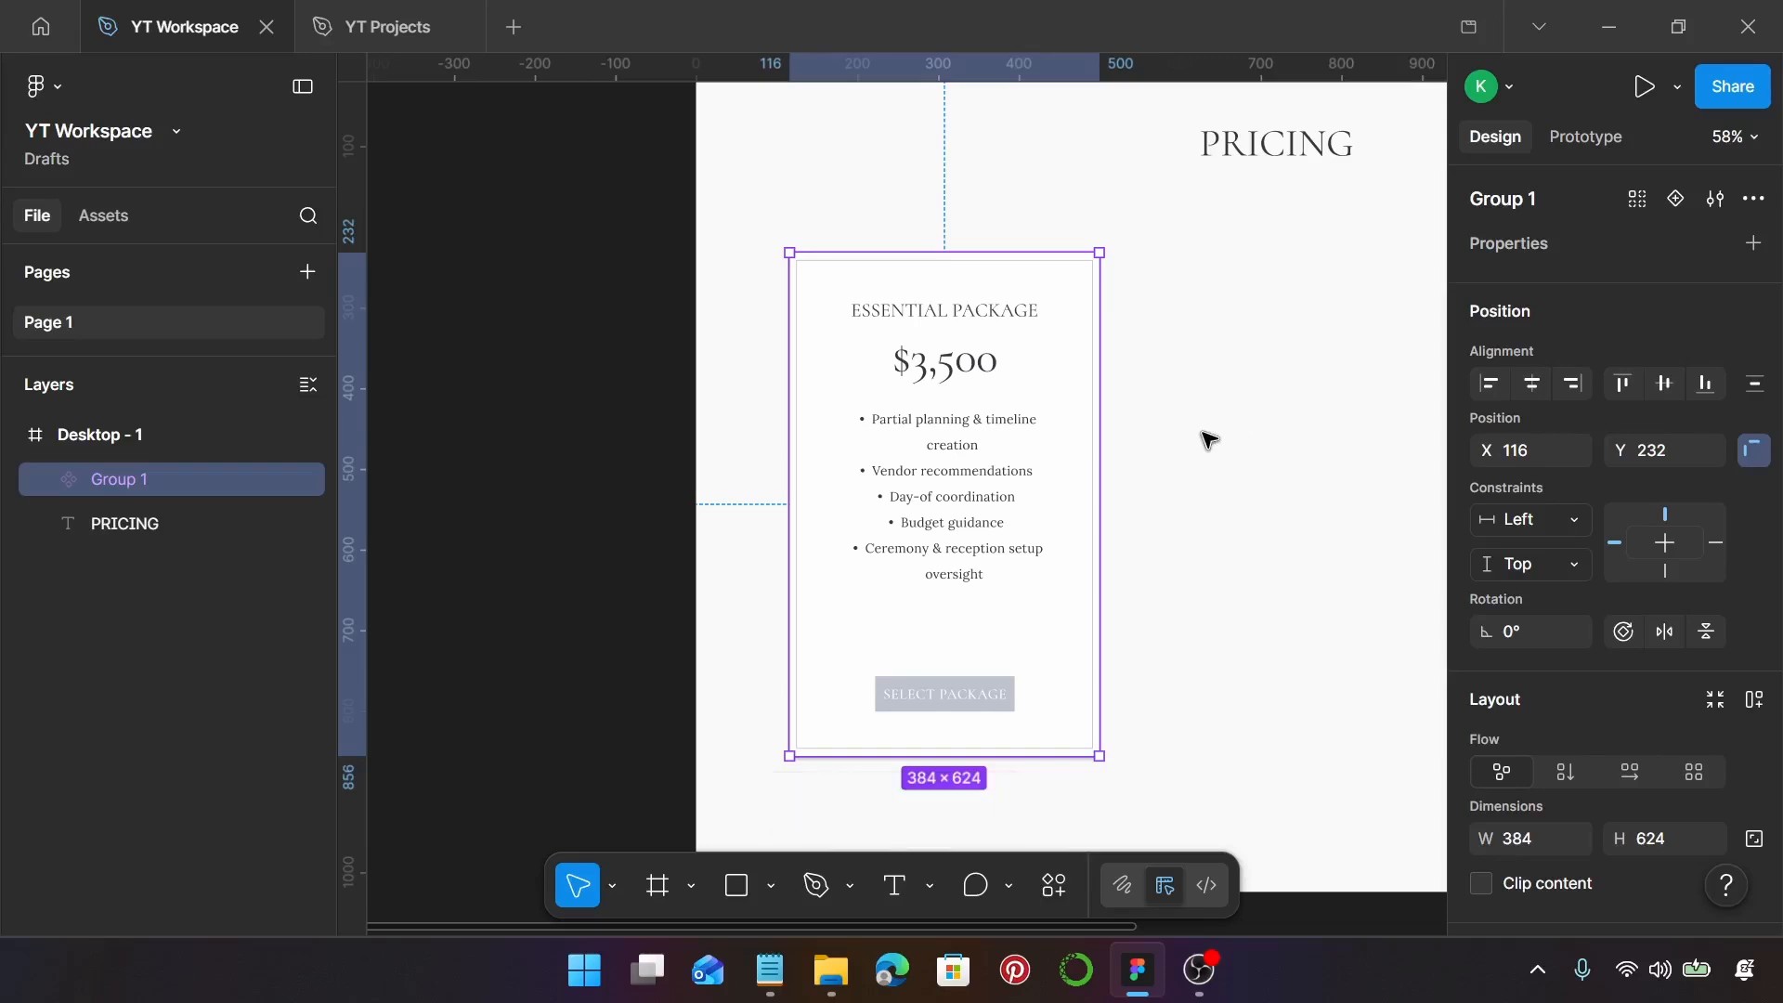
pyautogui.hotkey('ctrl', 'z')
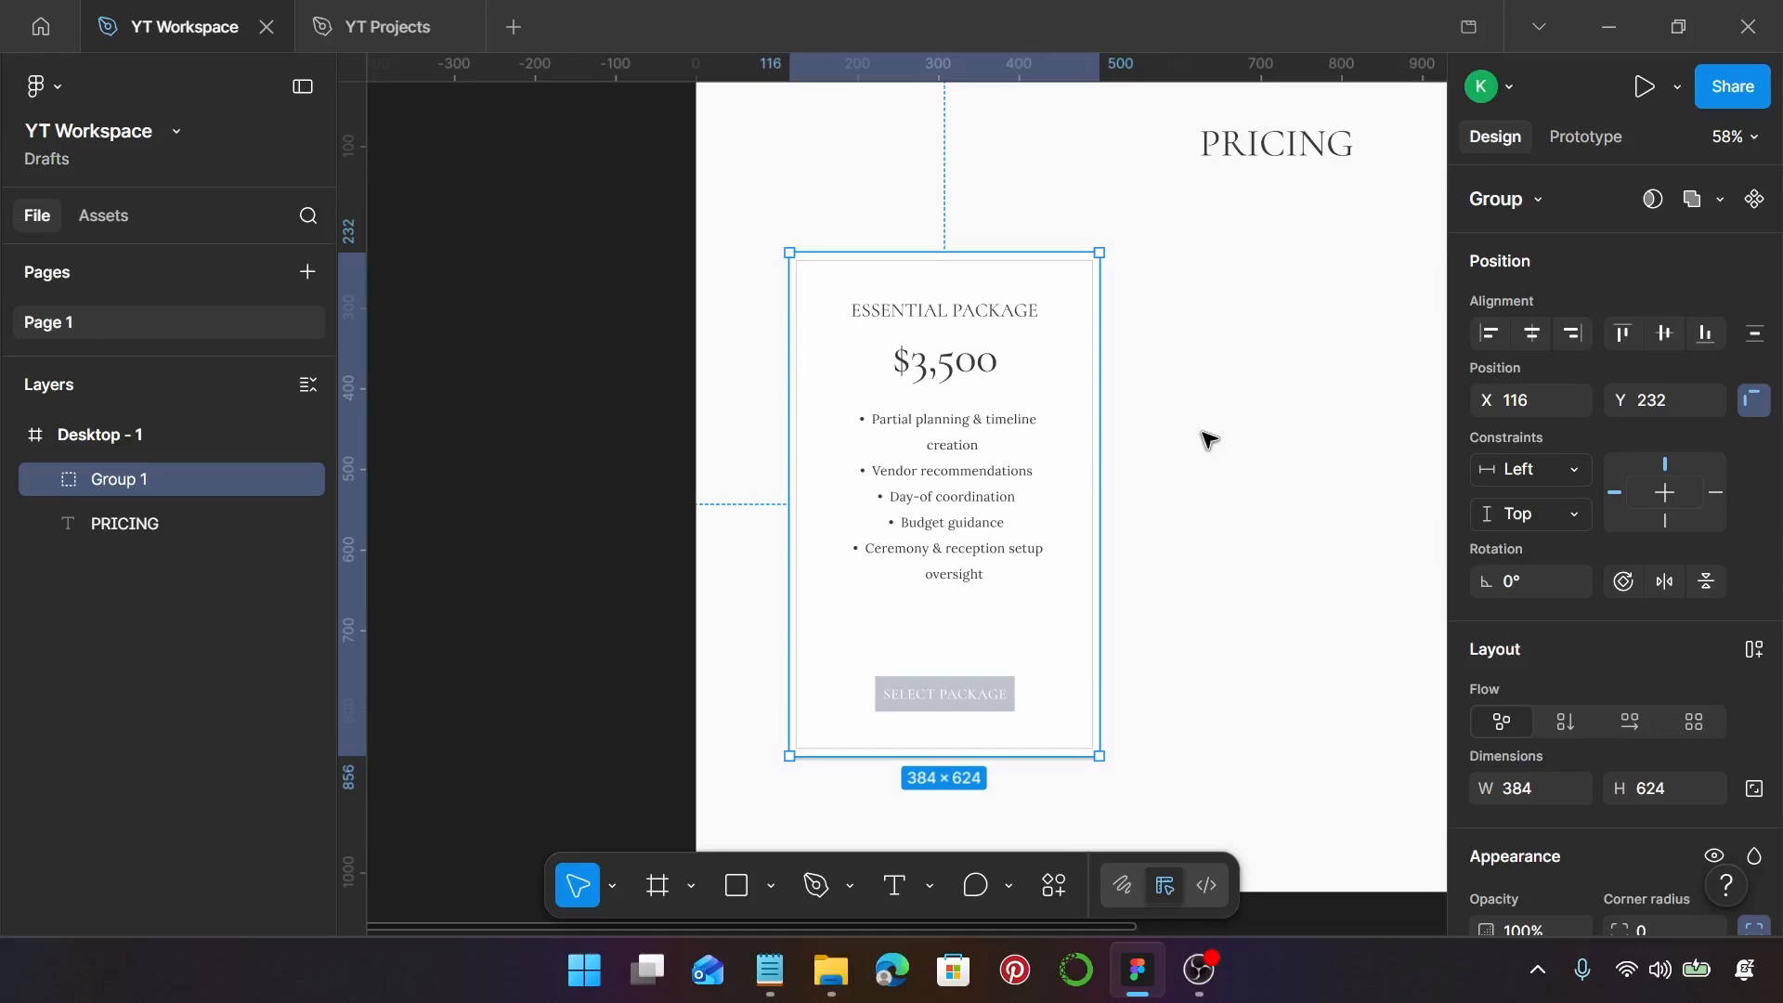
# Duplicate the card group twice in an evenly spaced row across the frame, with the last copy at X 940, Y 232
pyautogui.hotkey('shift', '1')
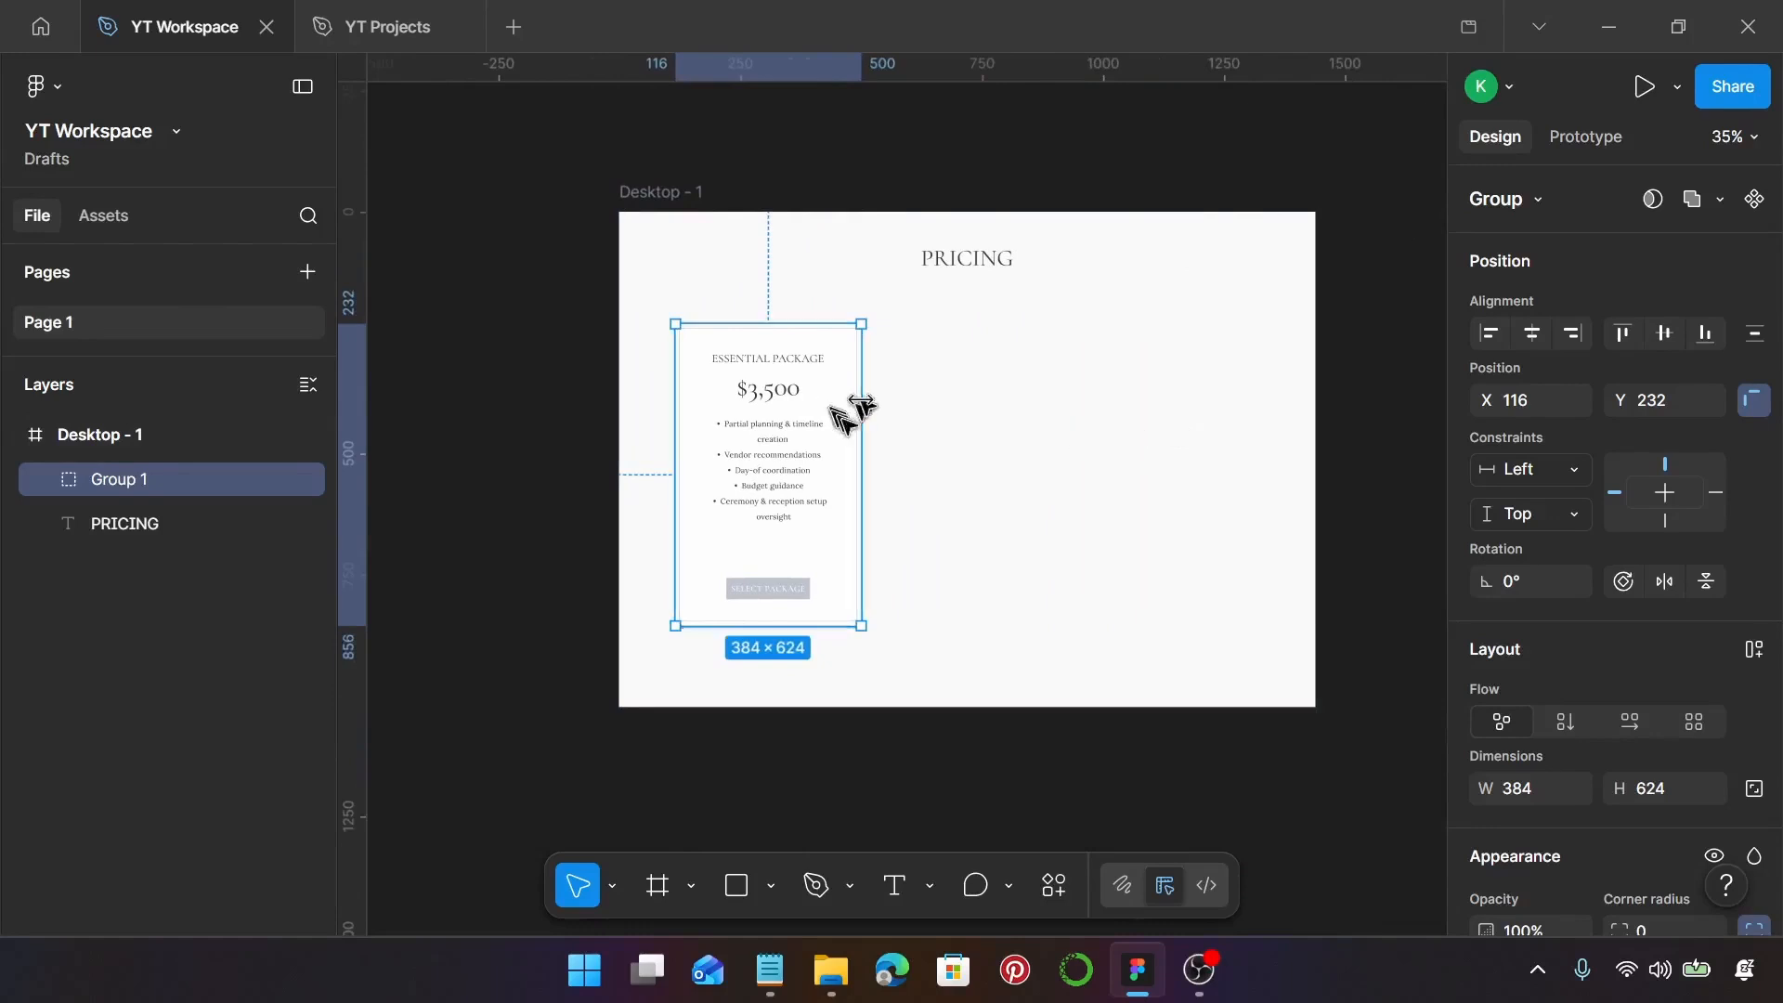
pyautogui.keyDown('alt'); pyautogui.moveTo(780, 440); pyautogui.dragTo(1166, 442); pyautogui.keyUp('alt')
pyautogui.hscroll(3, 979, 480)
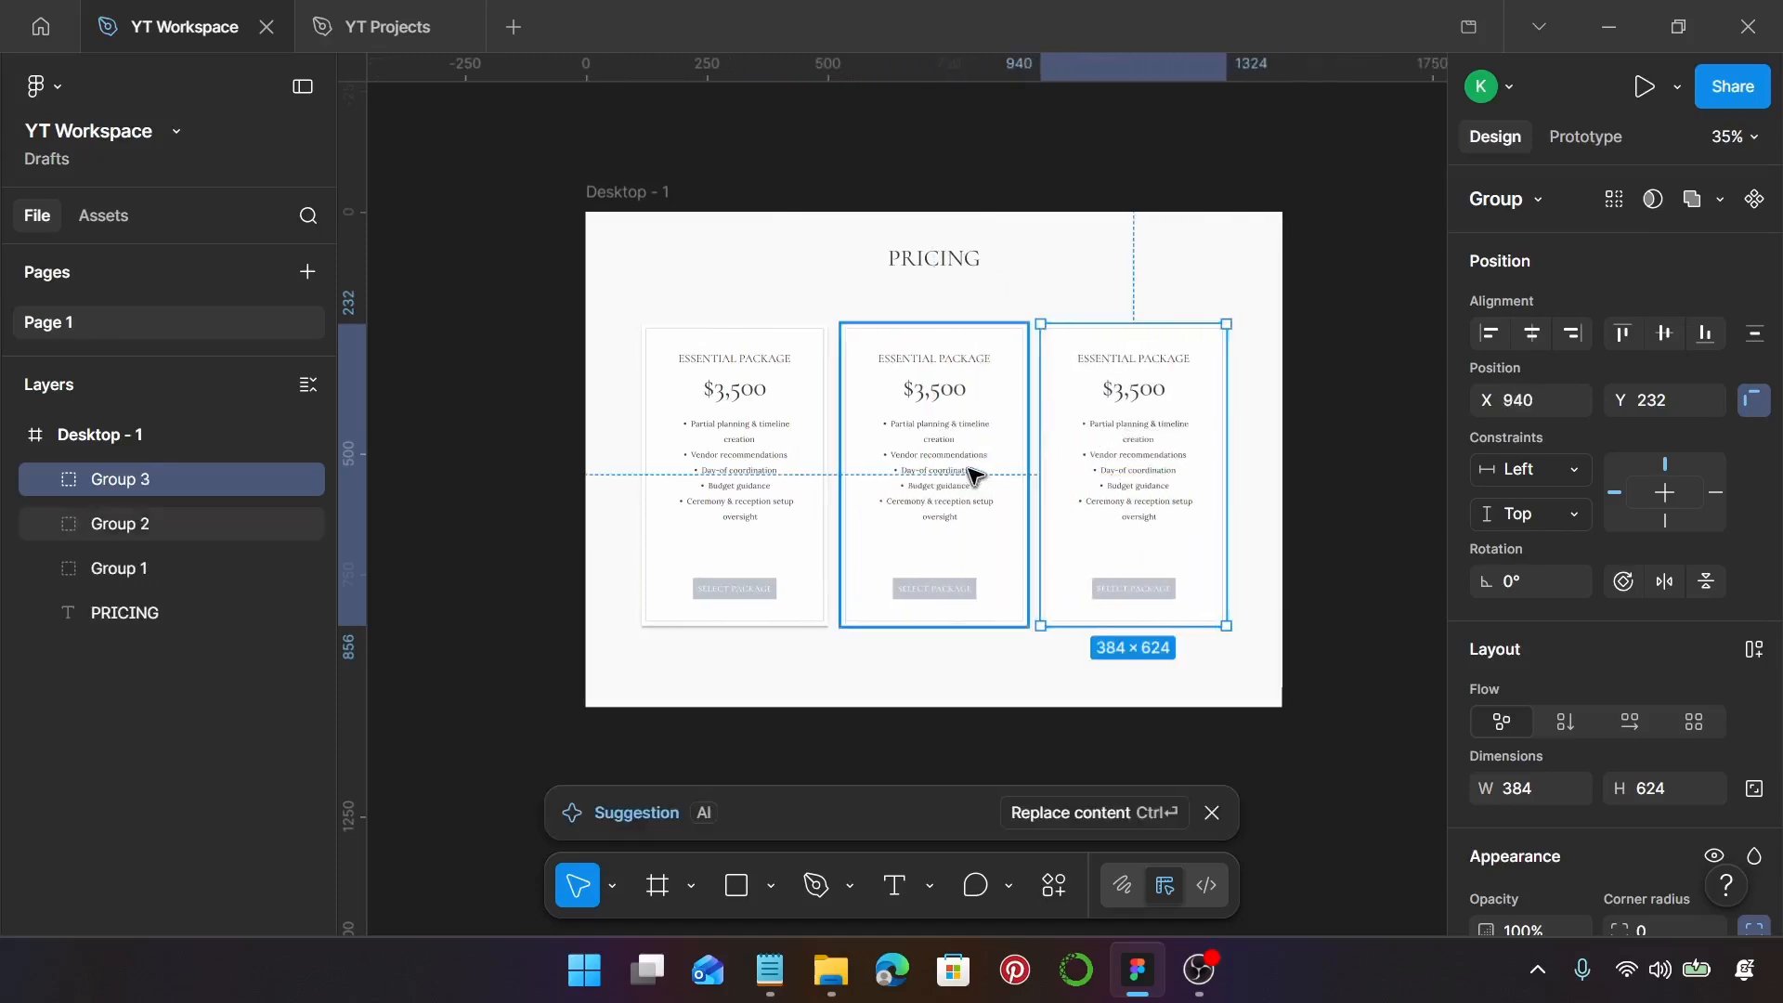
pyautogui.scroll(2, 956, 474)
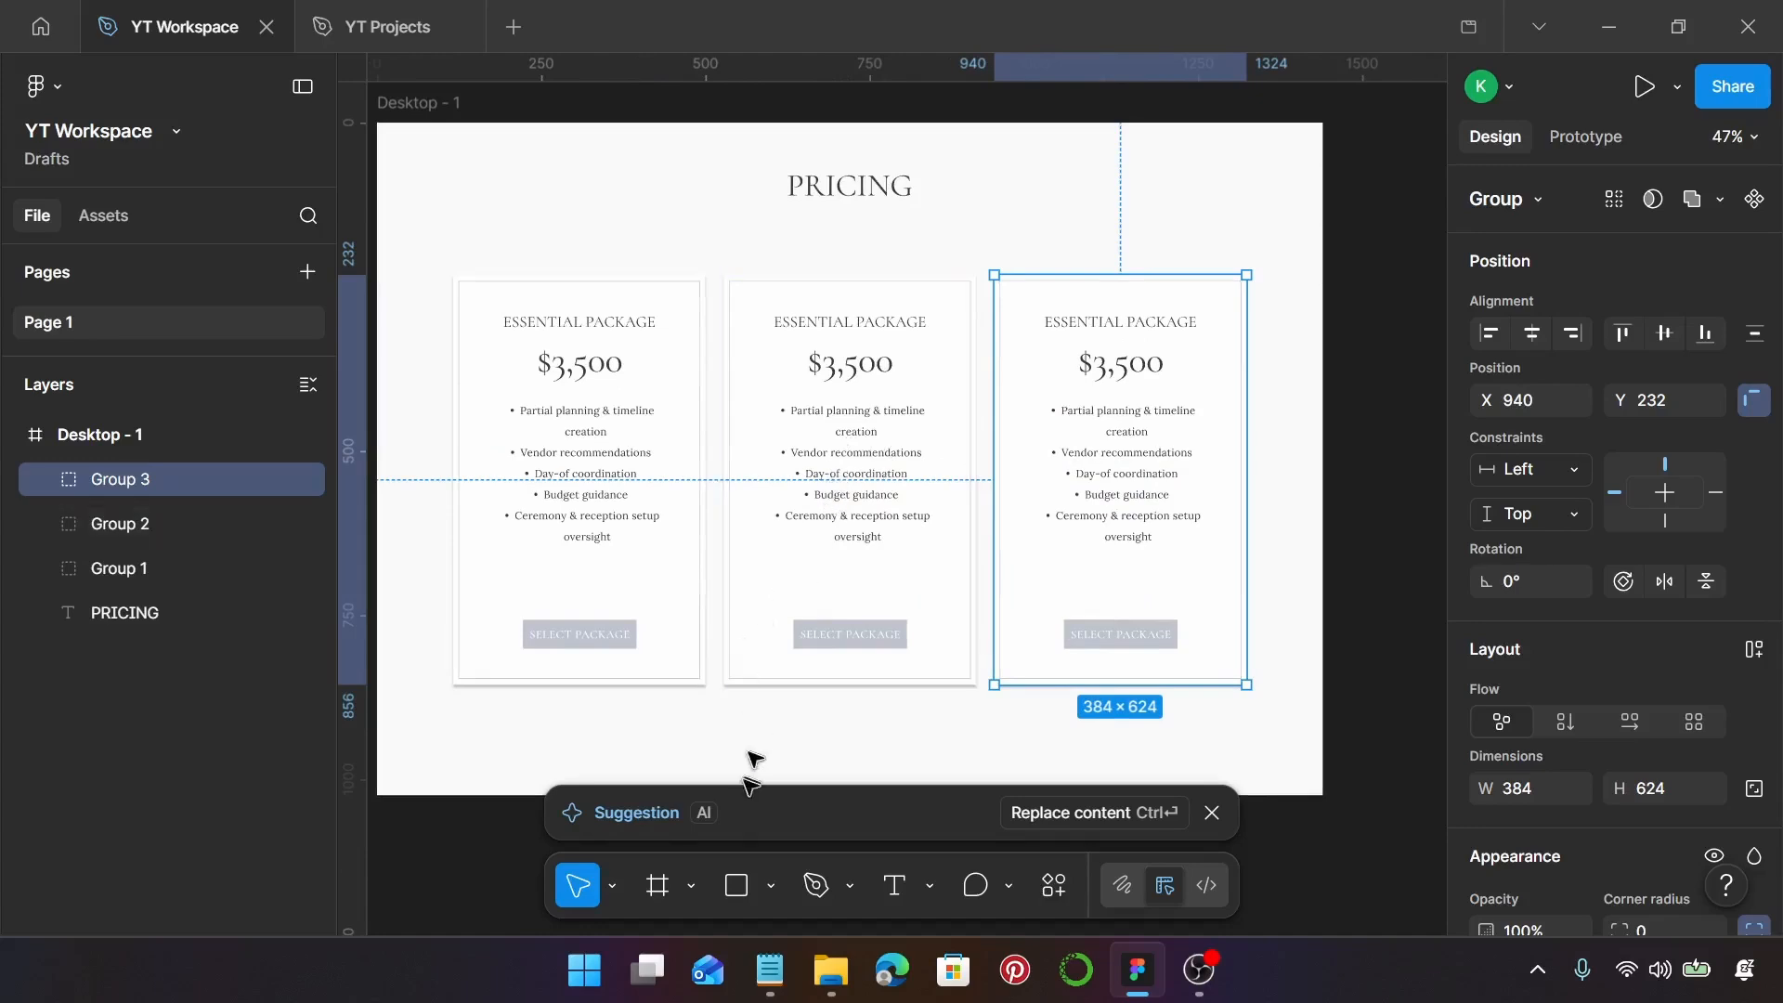
# Copy PREMIUM PACKAGE from the Notepad pricing text and replace the middle card's title with it in Figma
pyautogui.click(774, 982)
pyautogui.scroll(-5, 1003, 520)
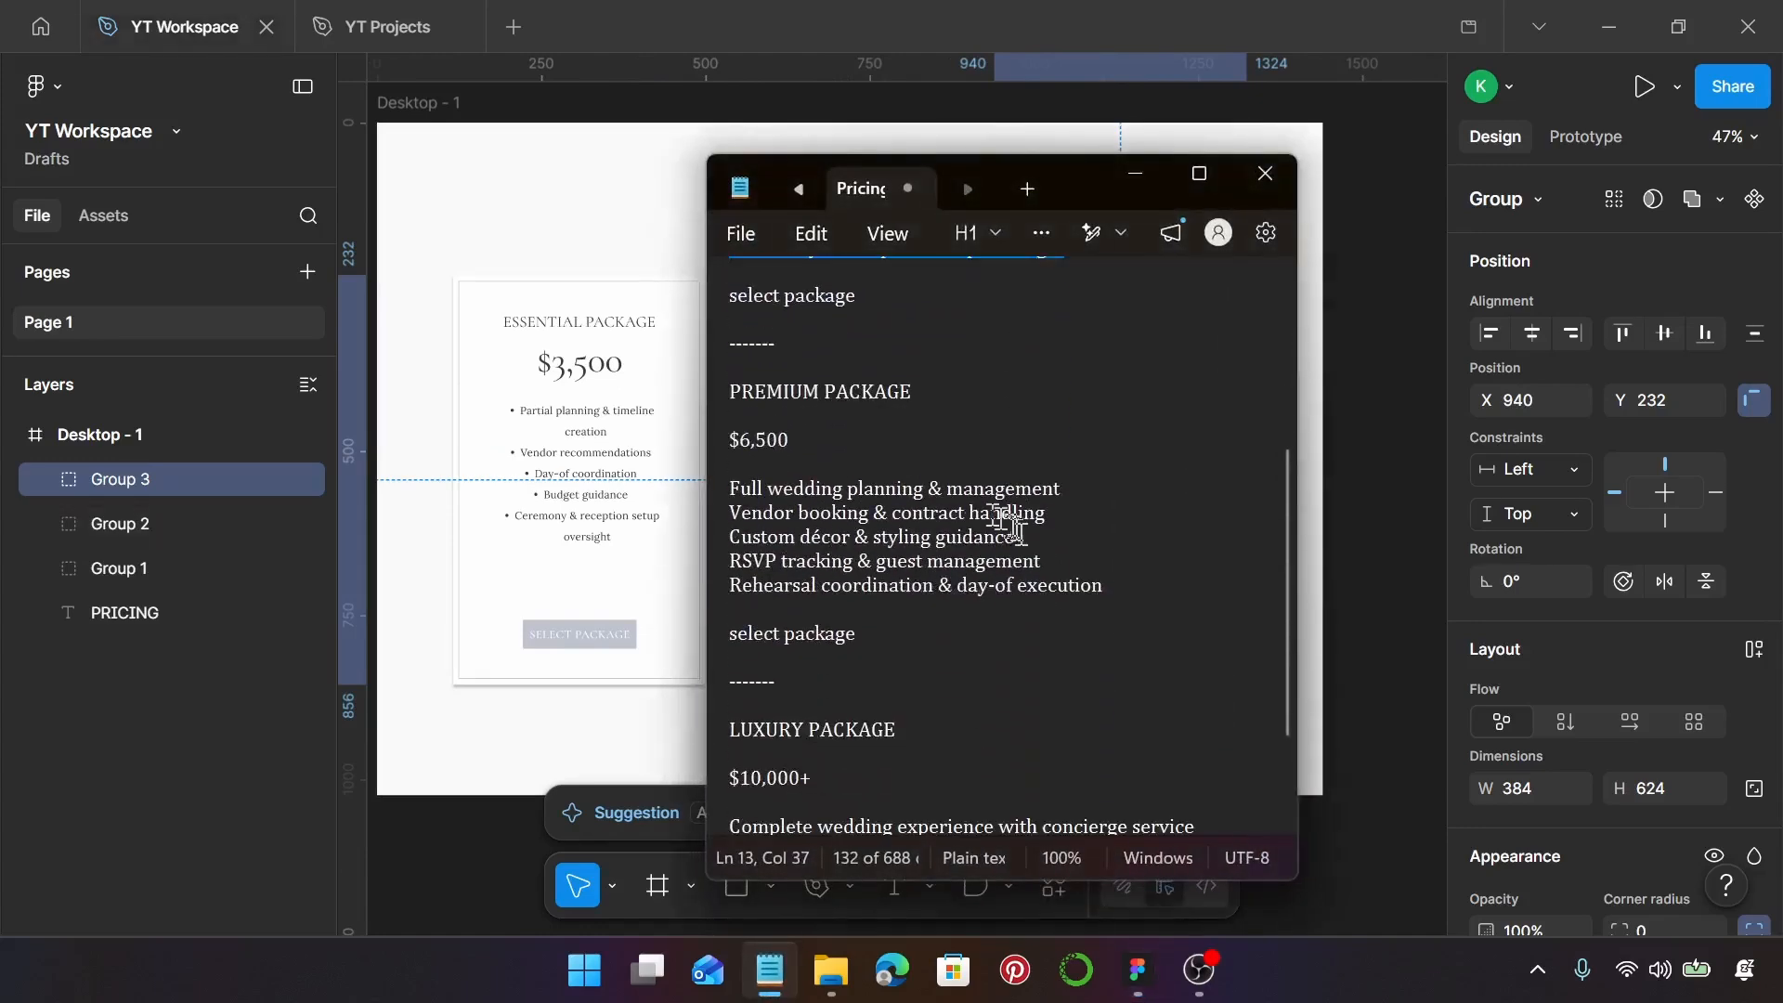
pyautogui.moveTo(808, 391); pyautogui.dragTo(728, 397)
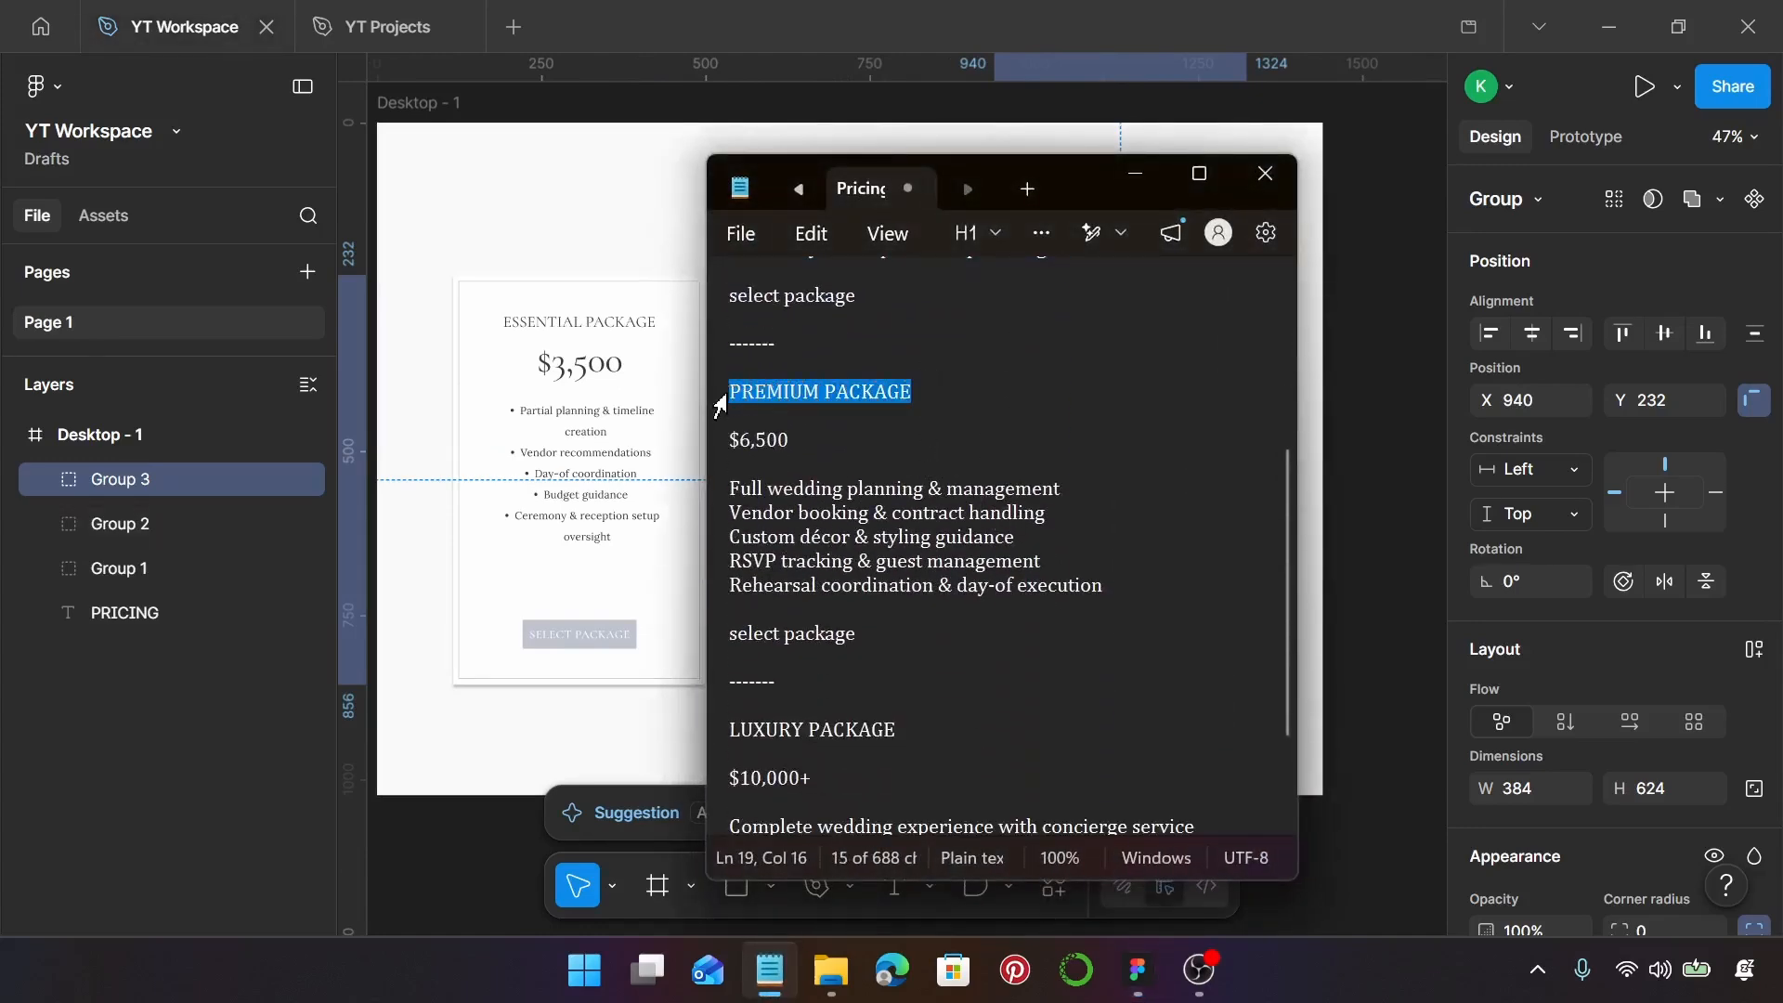
pyautogui.click(1125, 175)
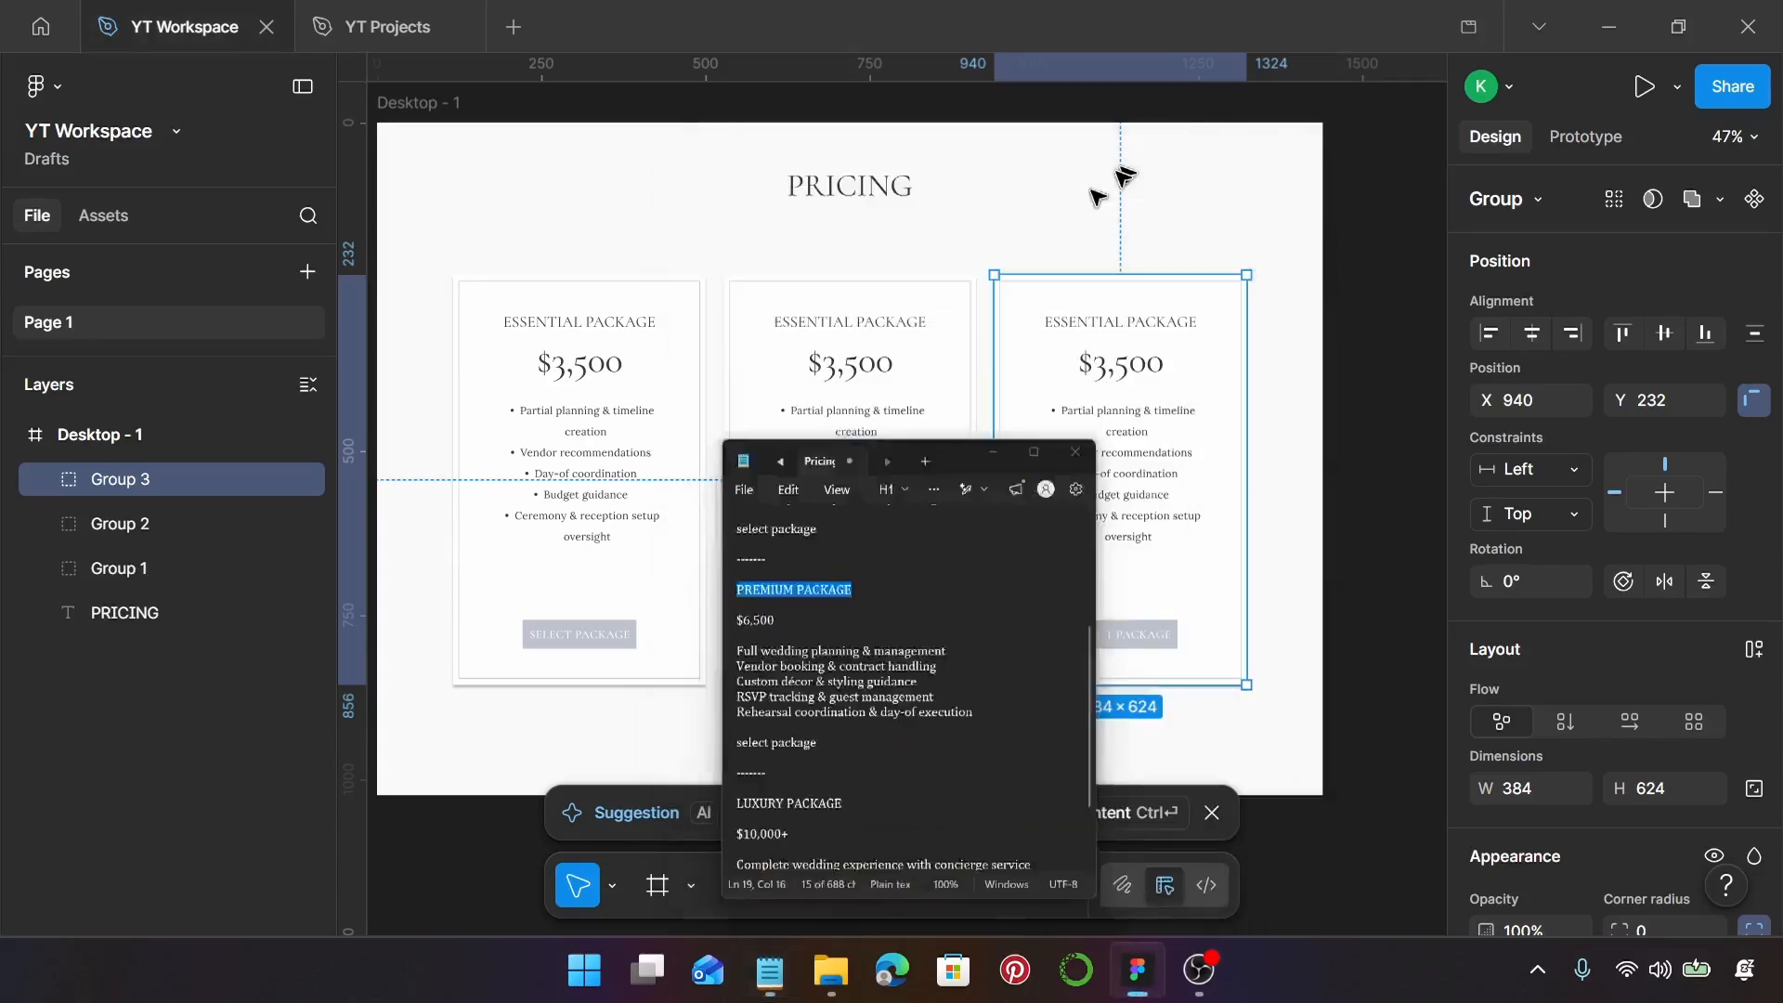
pyautogui.click(928, 305)
pyautogui.click(892, 323)
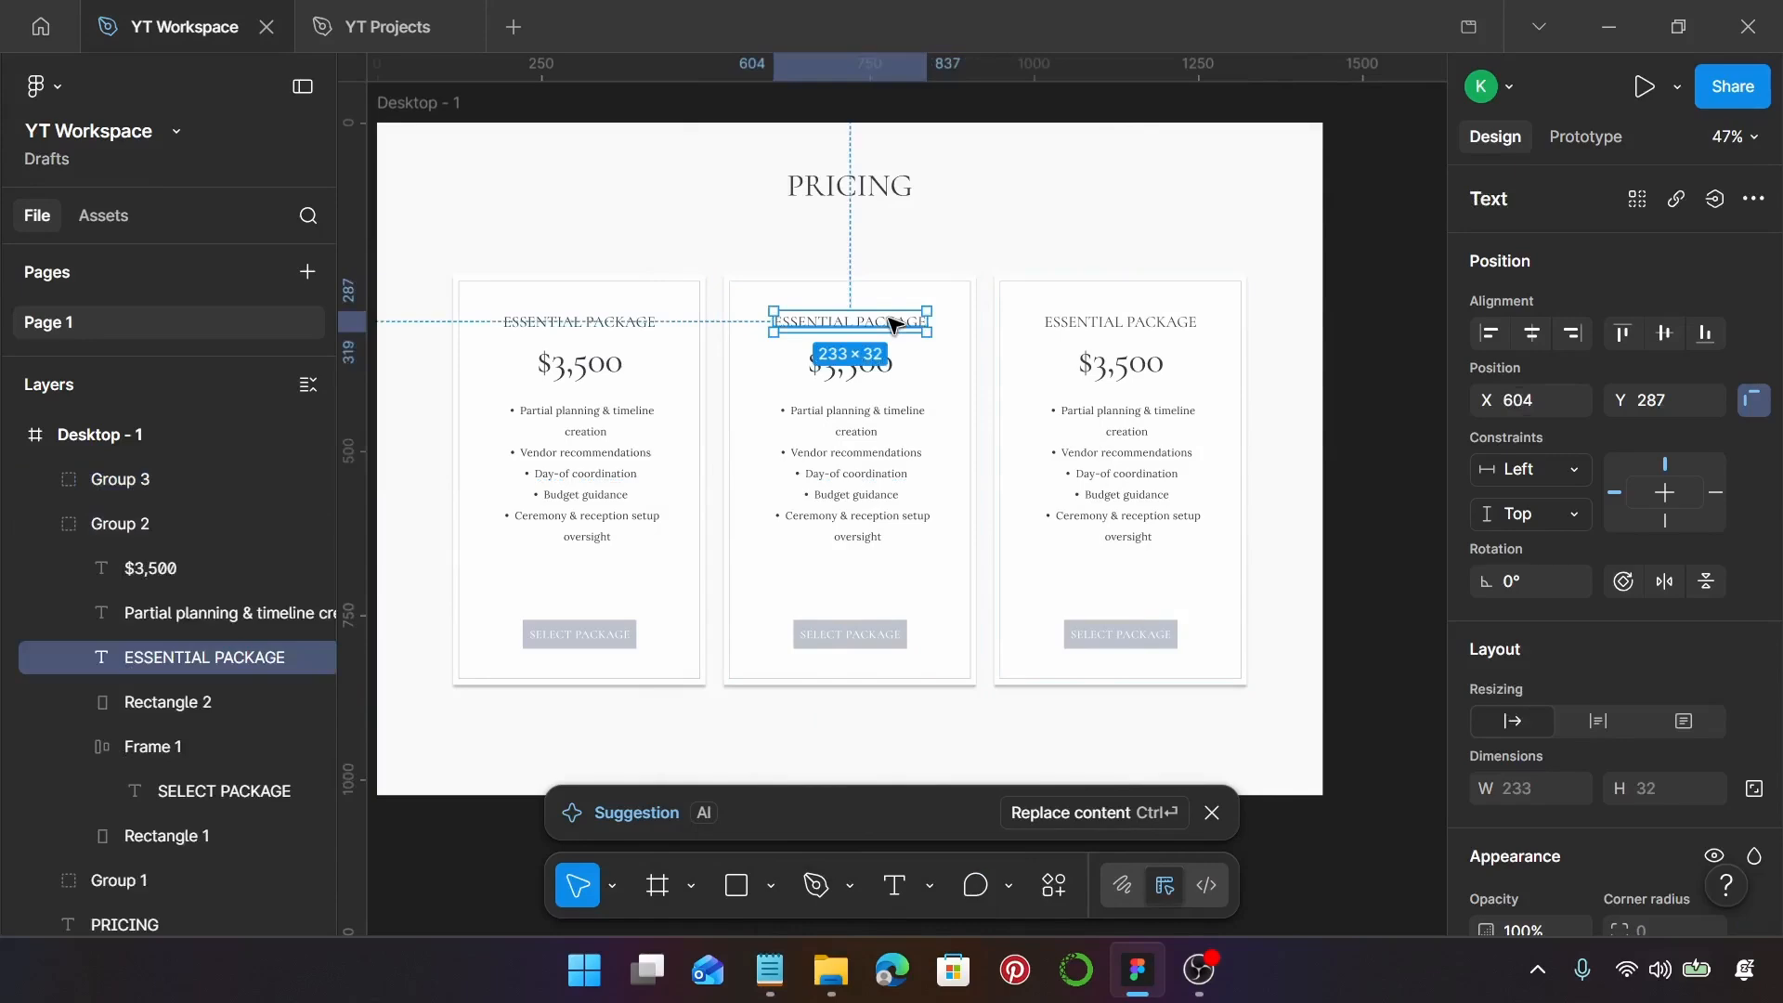
pyautogui.moveTo(891, 323); pyautogui.dragTo(891, 323)
pyautogui.scroll(4, 891, 323)
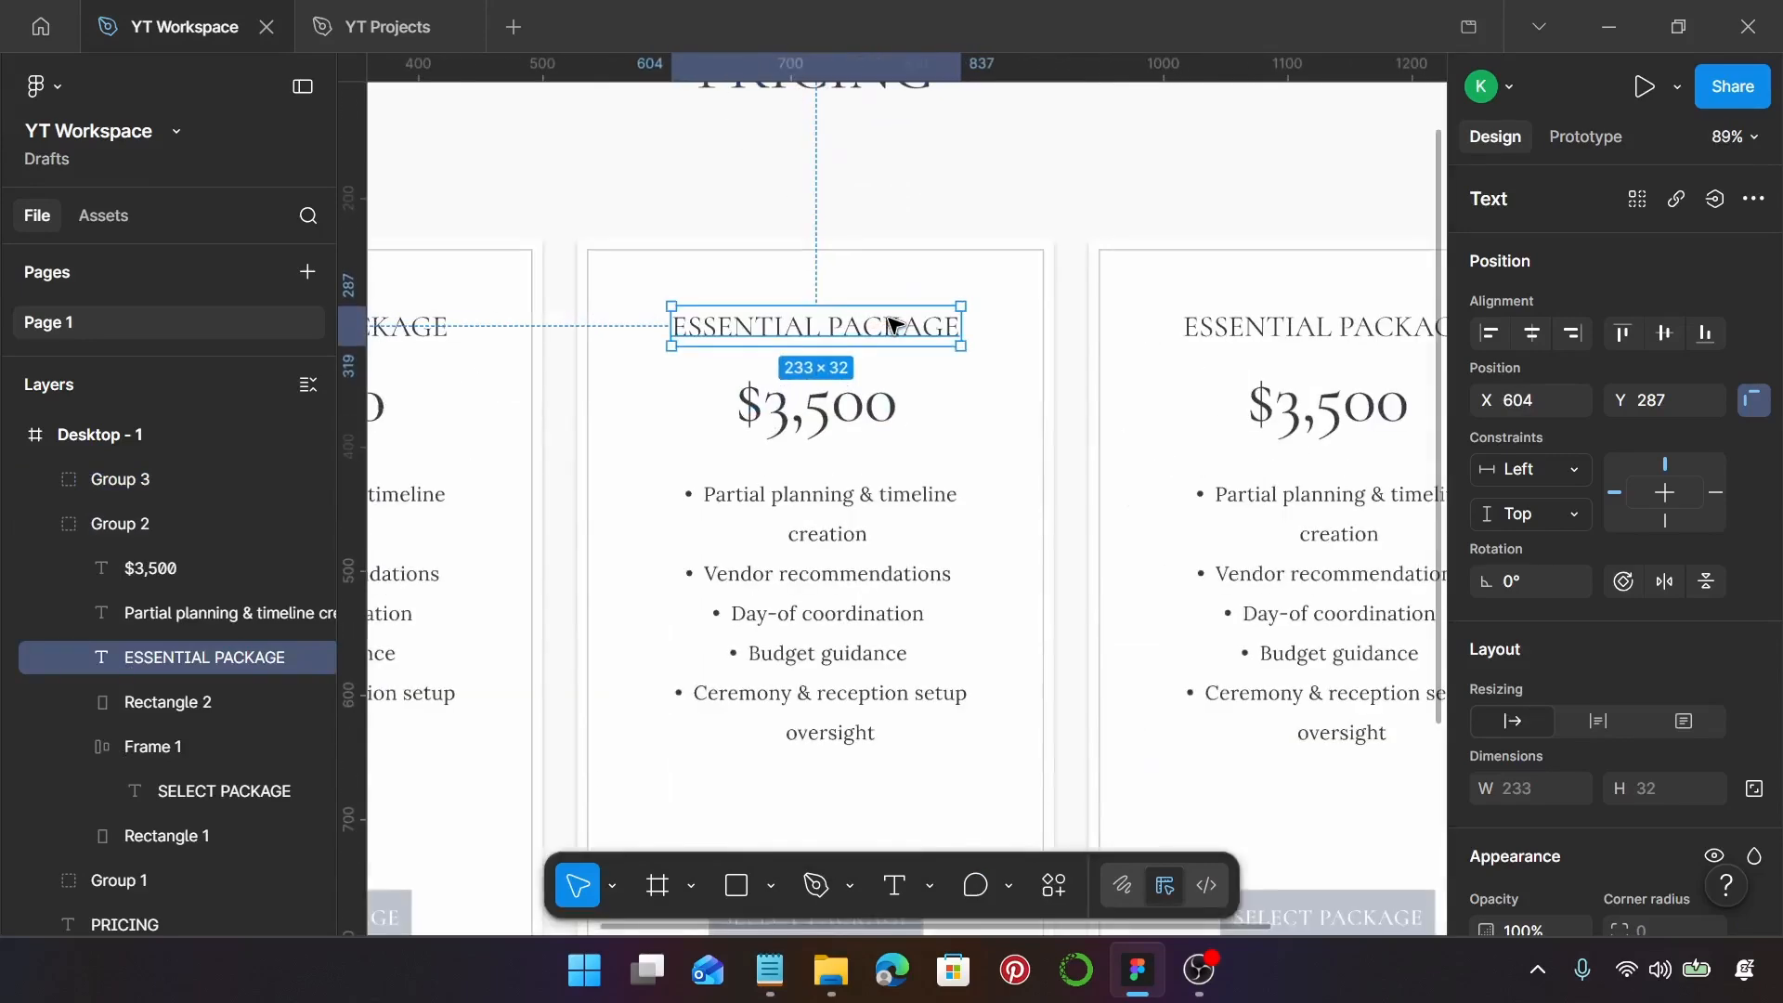
pyautogui.doubleClick(892, 323)
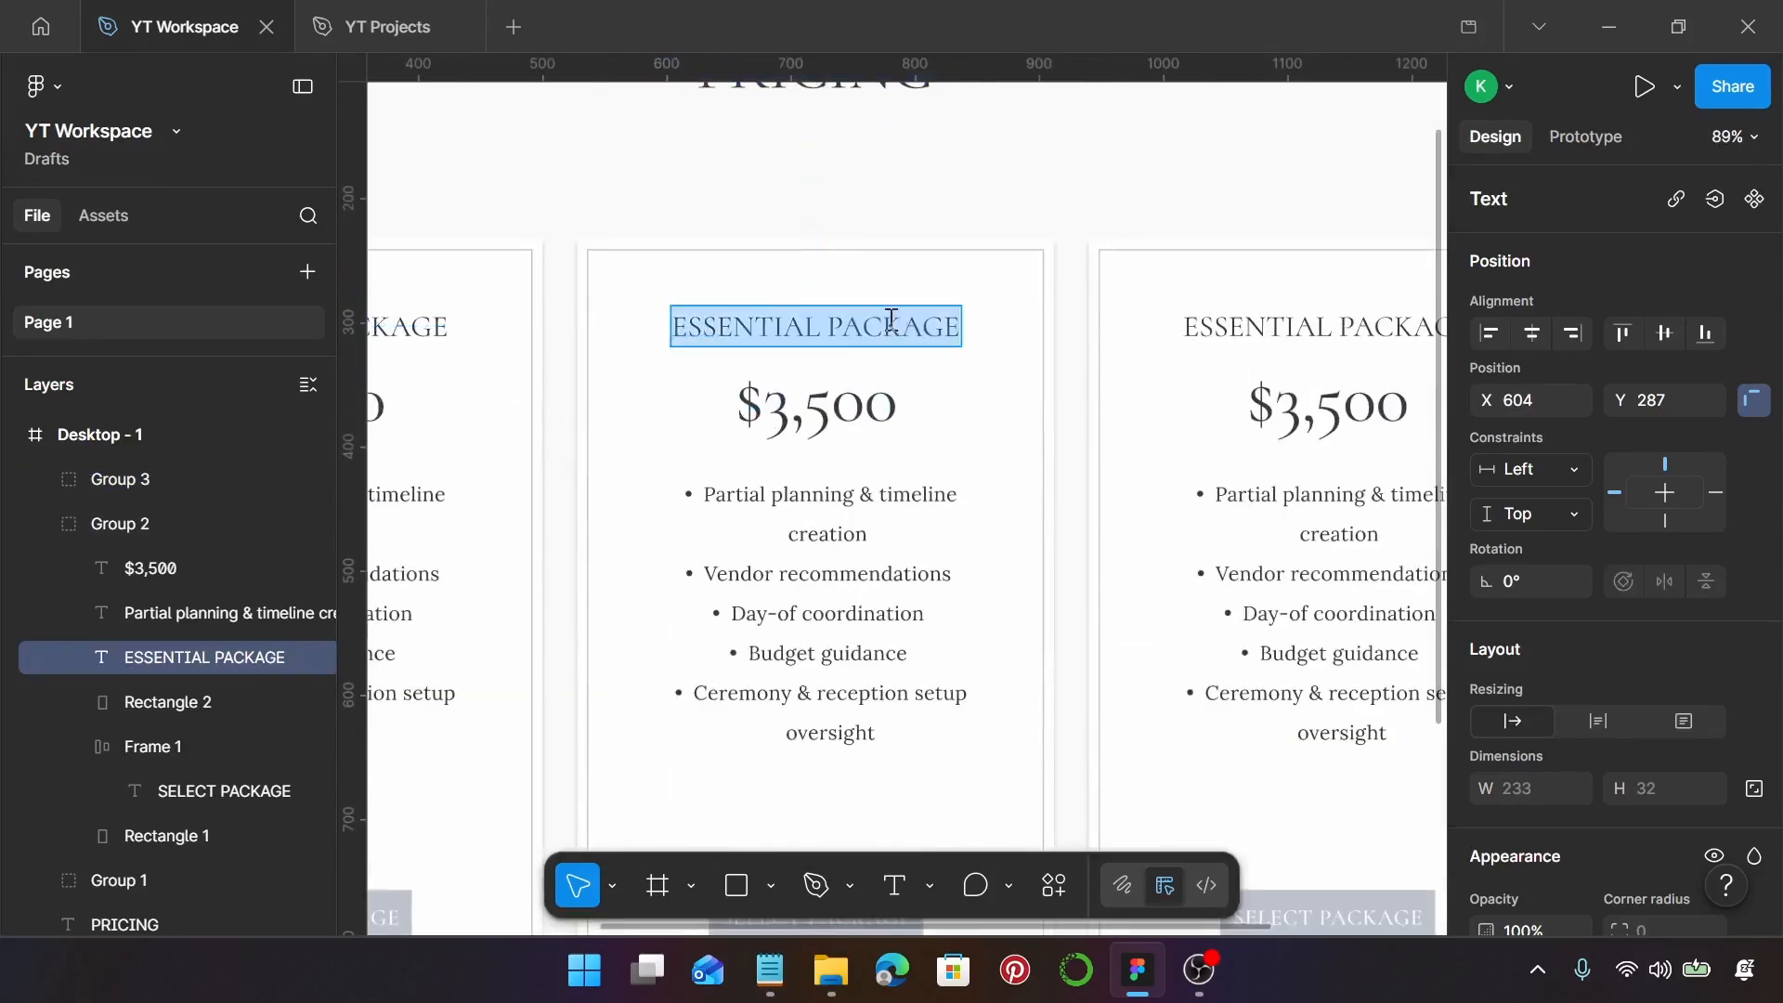
pyautogui.write('PREMIUM PACKAGE')
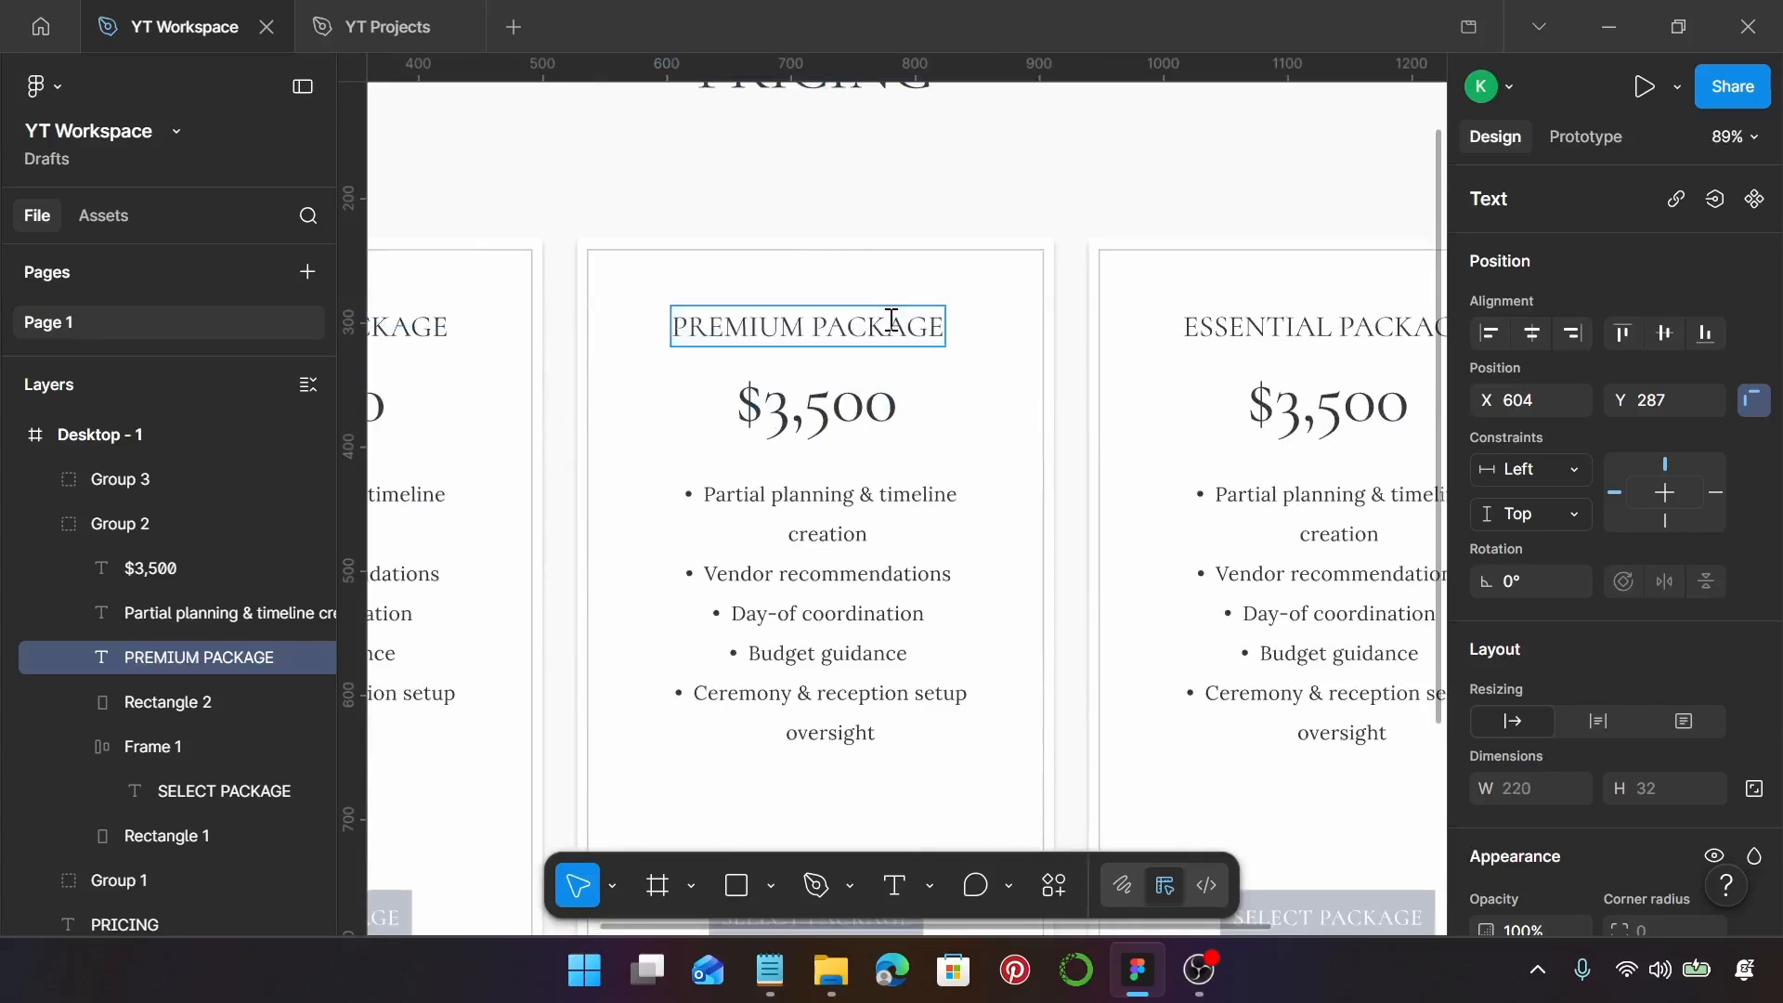
pyautogui.press('Escape')
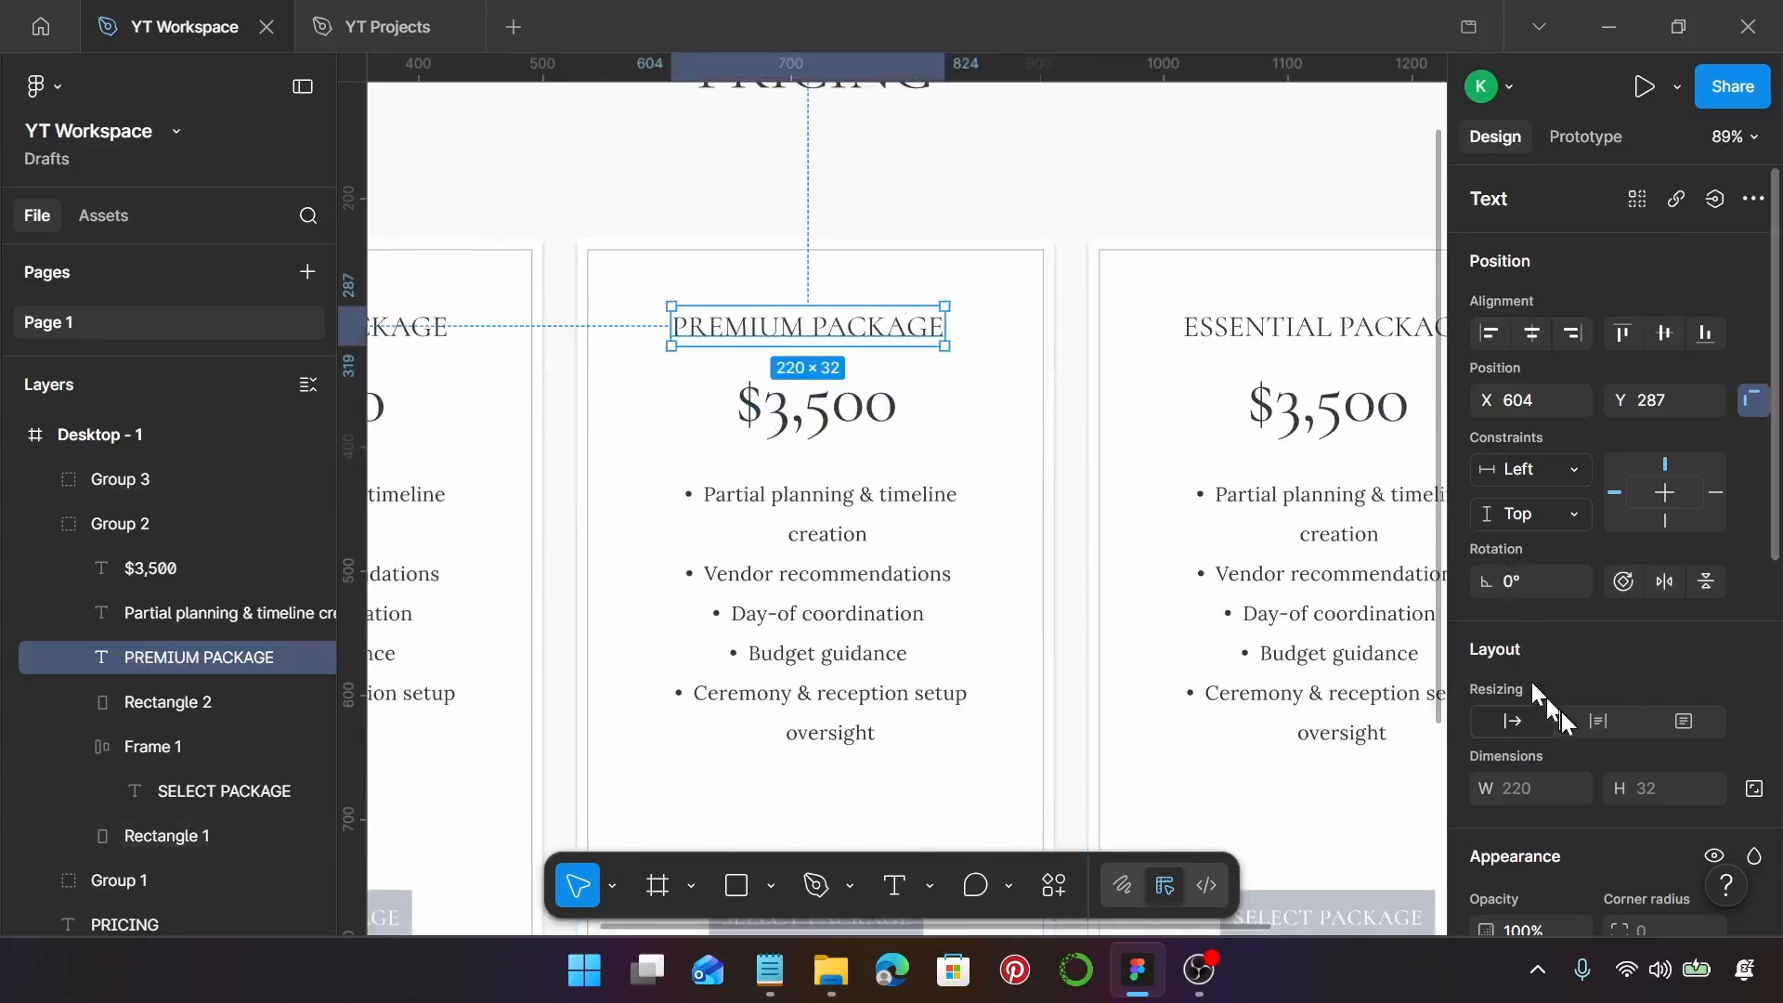
# Centre-align the PREMIUM PACKAGE title's text and centre the title horizontally in its card, at X 610
pyautogui.scroll(-6, 1565, 721)
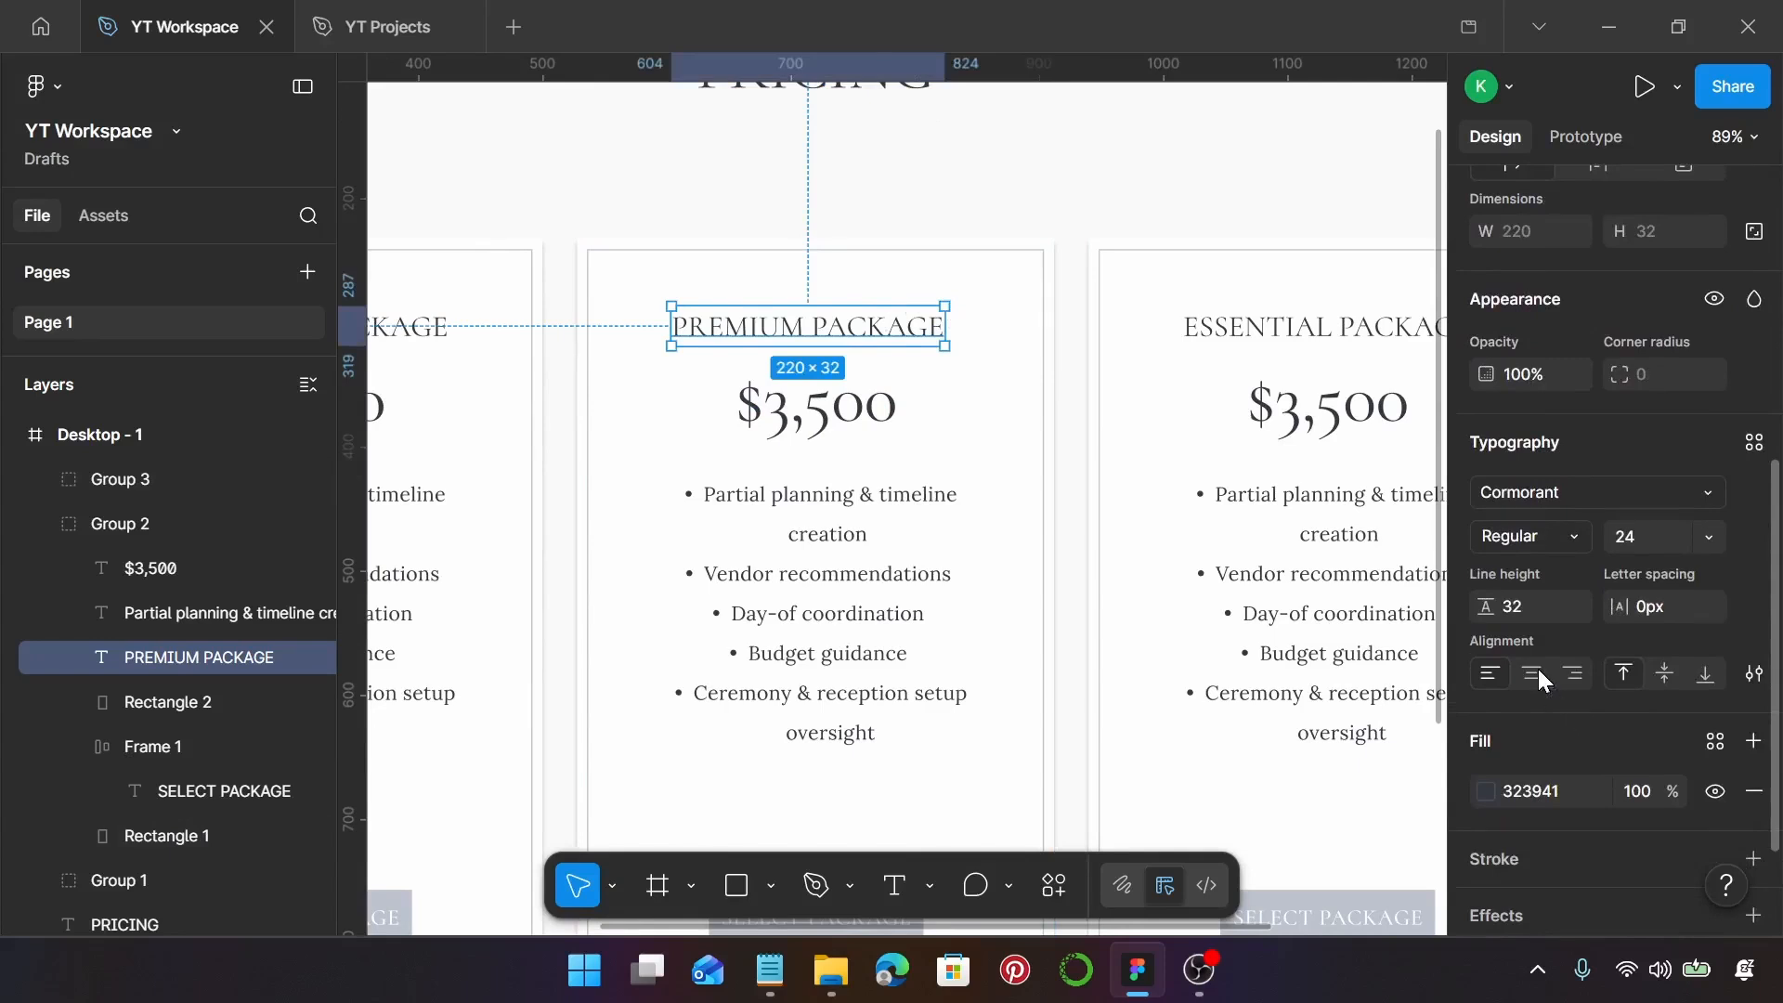
pyautogui.scroll(6, 1569, 603)
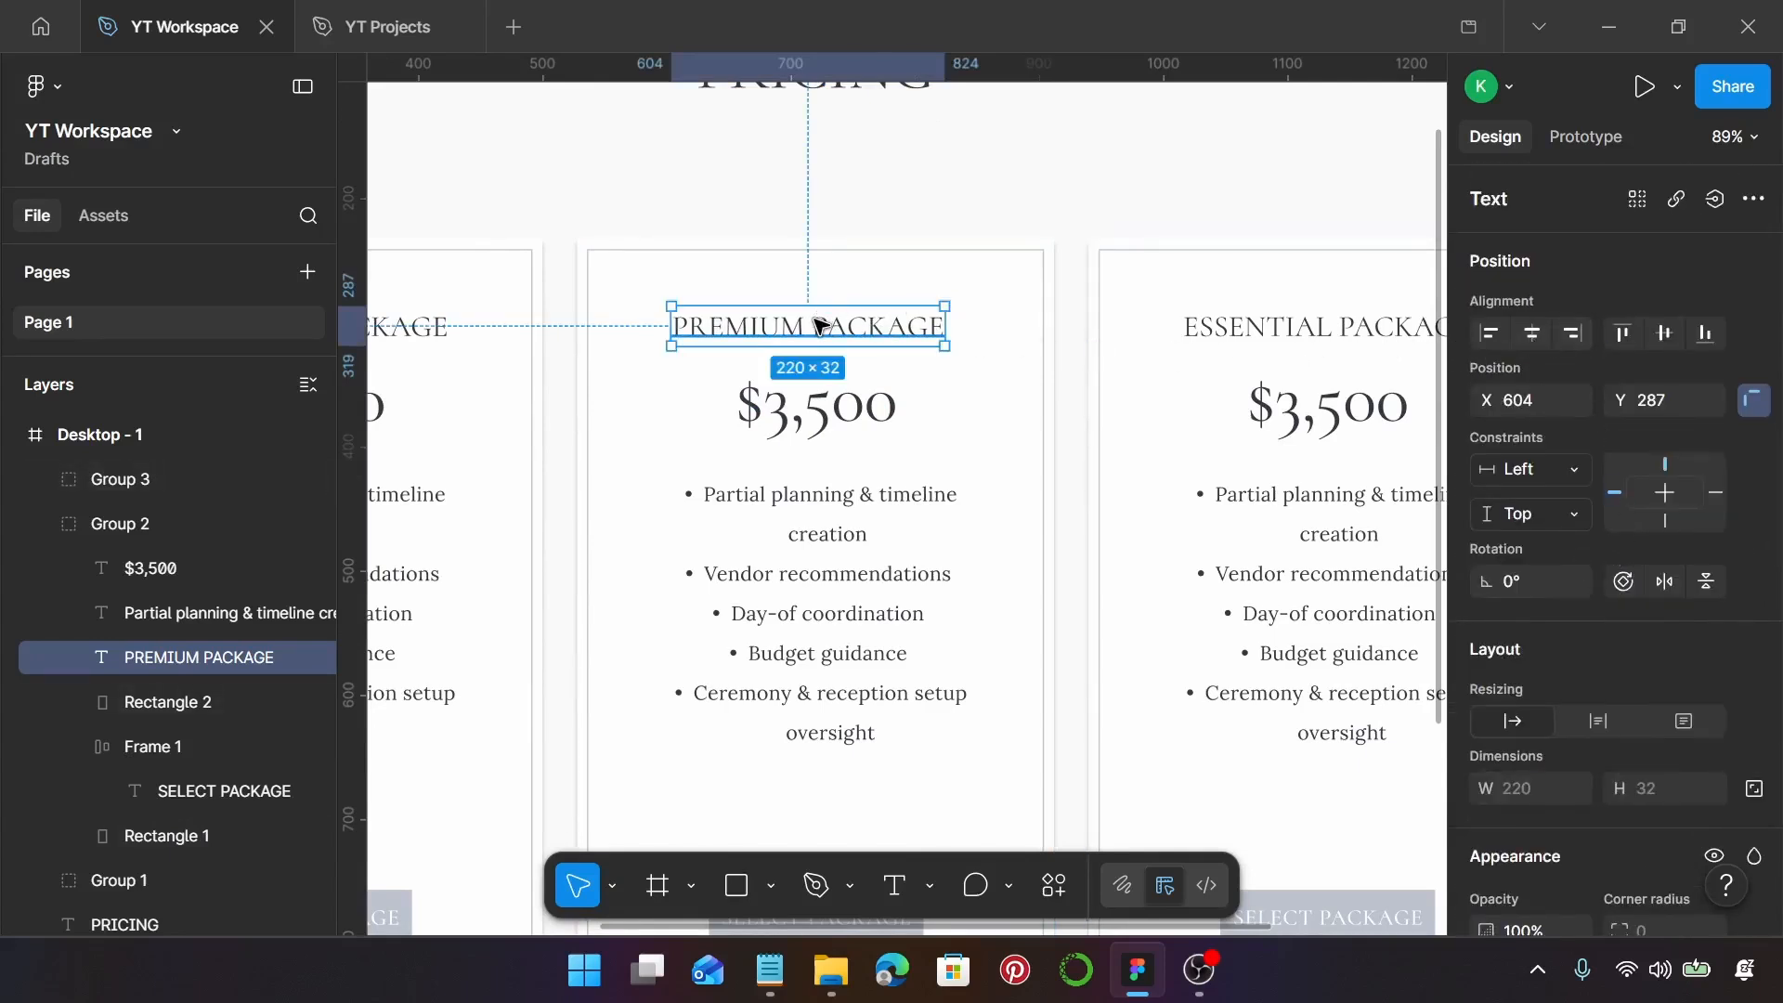
pyautogui.moveTo(820, 325); pyautogui.dragTo(823, 326)
pyautogui.scroll(-5, 822, 326)
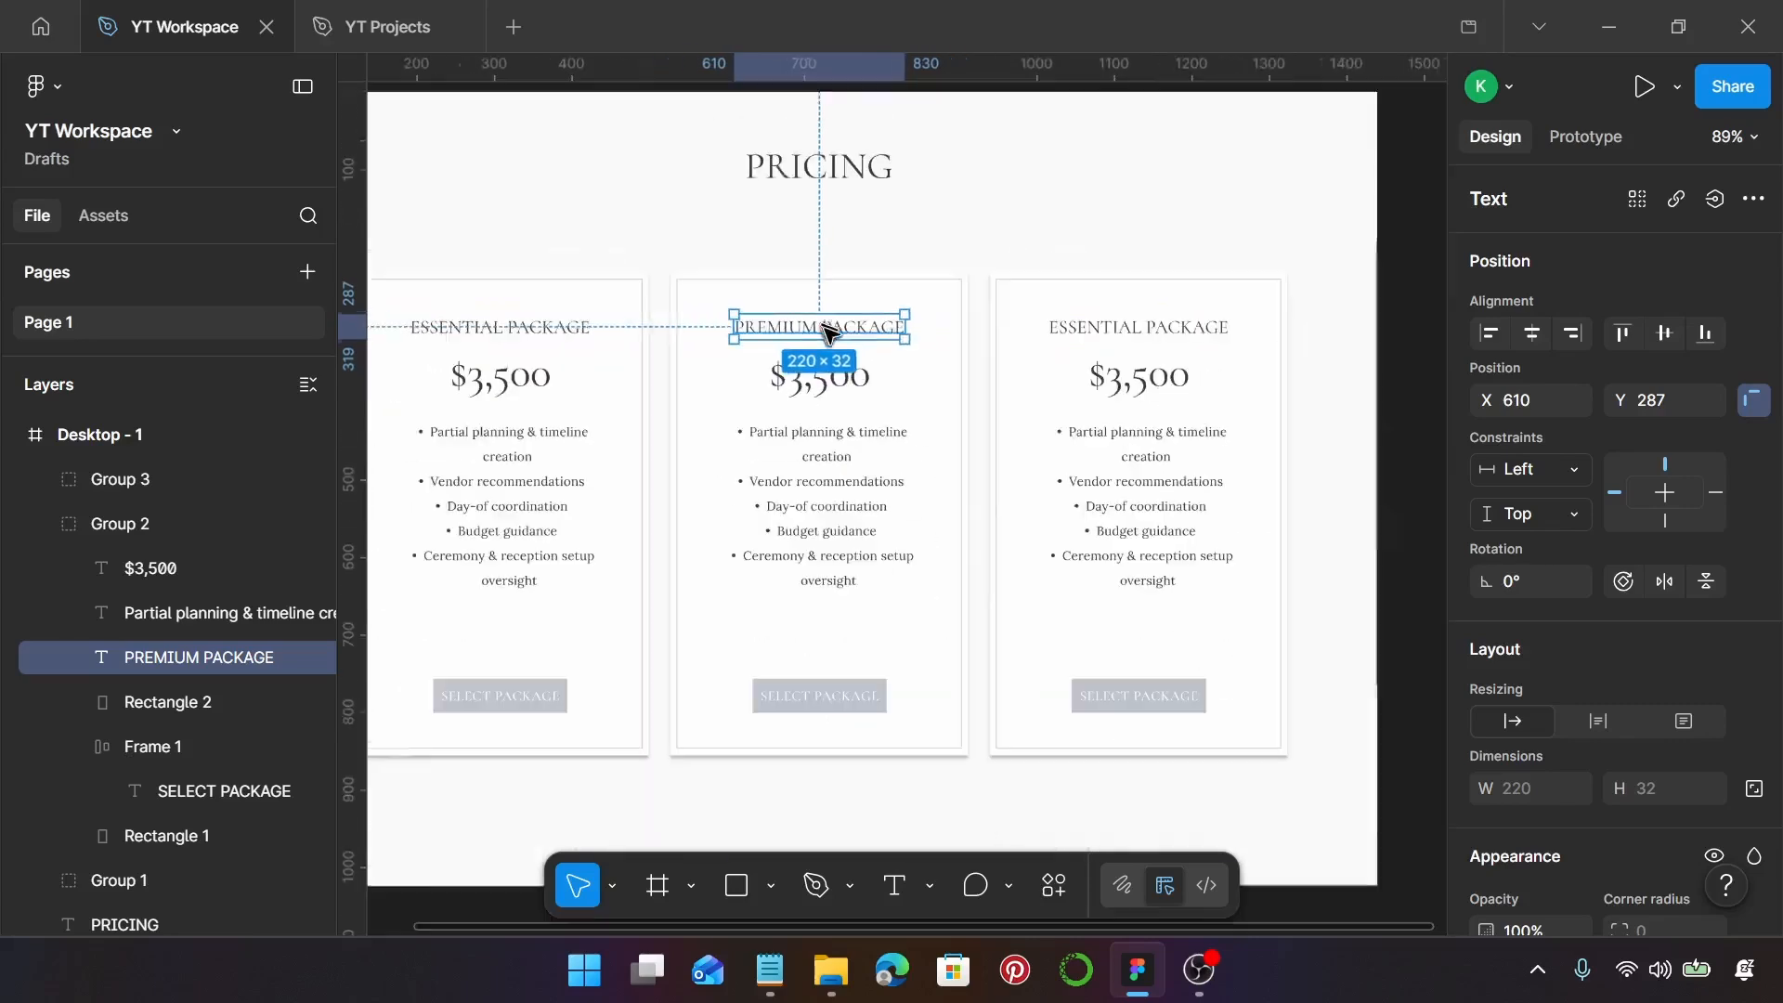
# Centre-align the text of the third card's title and check the text alignment of its price and feature list
pyautogui.click(1131, 327)
pyautogui.click(1131, 326)
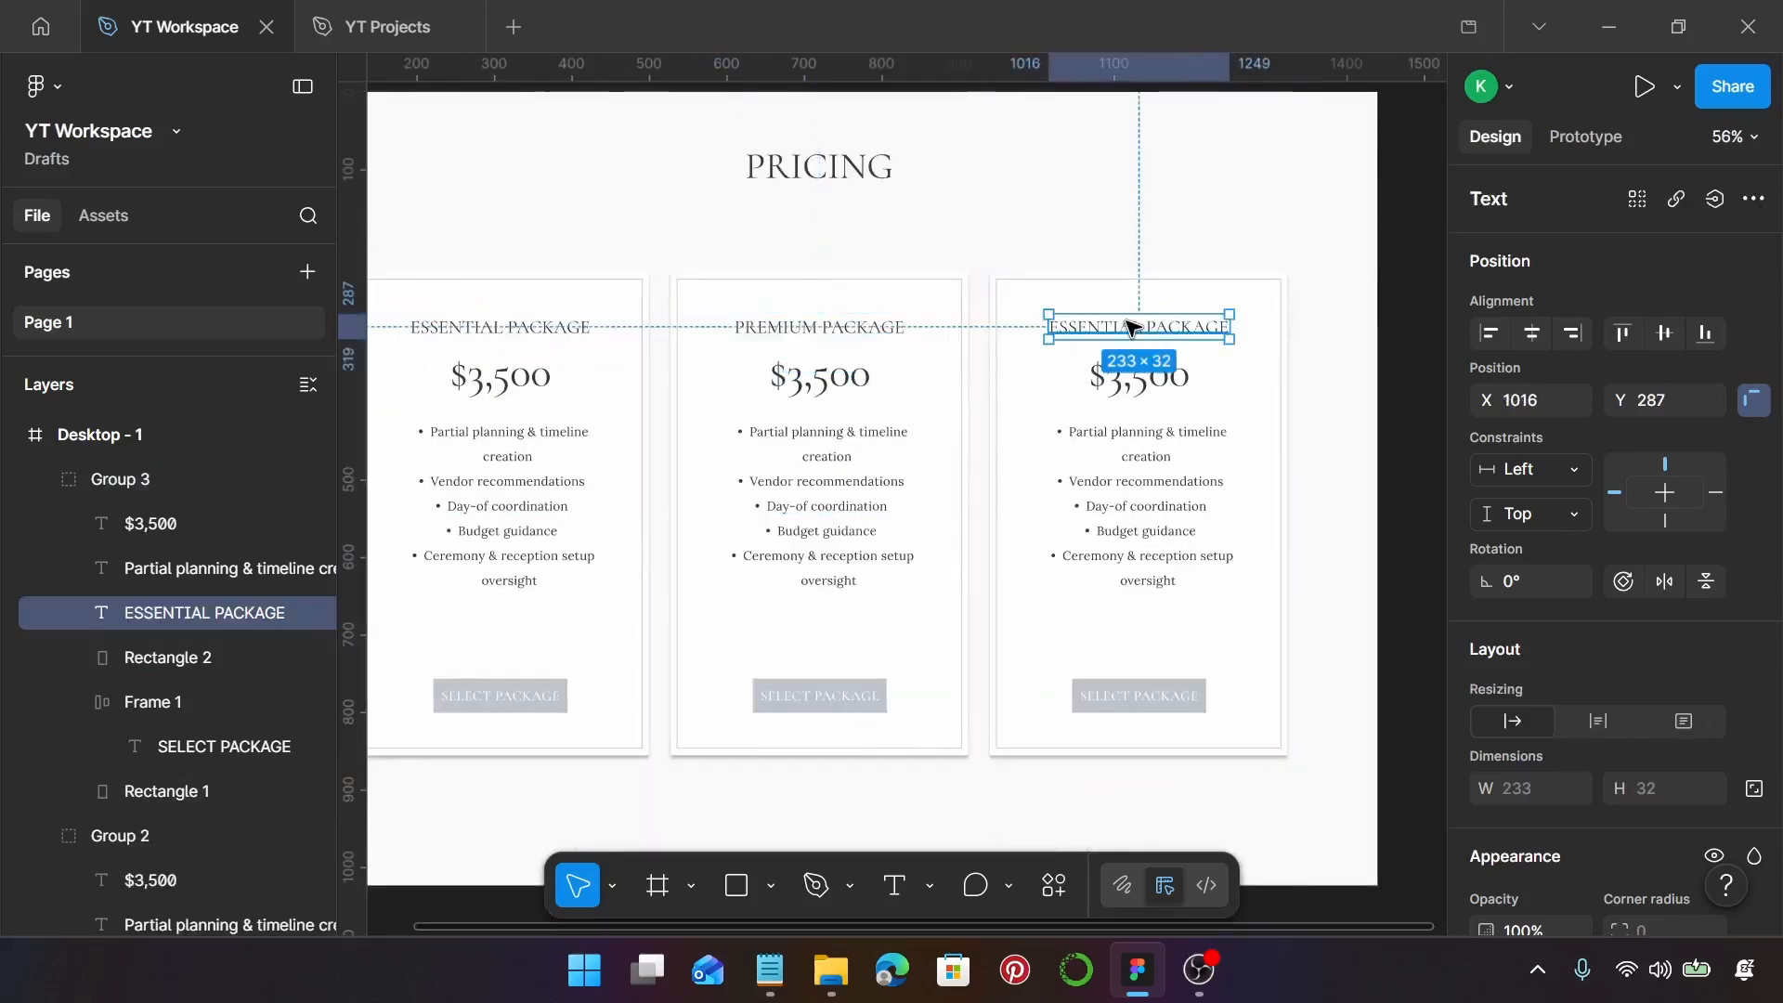
pyautogui.scroll(-5, 1529, 663)
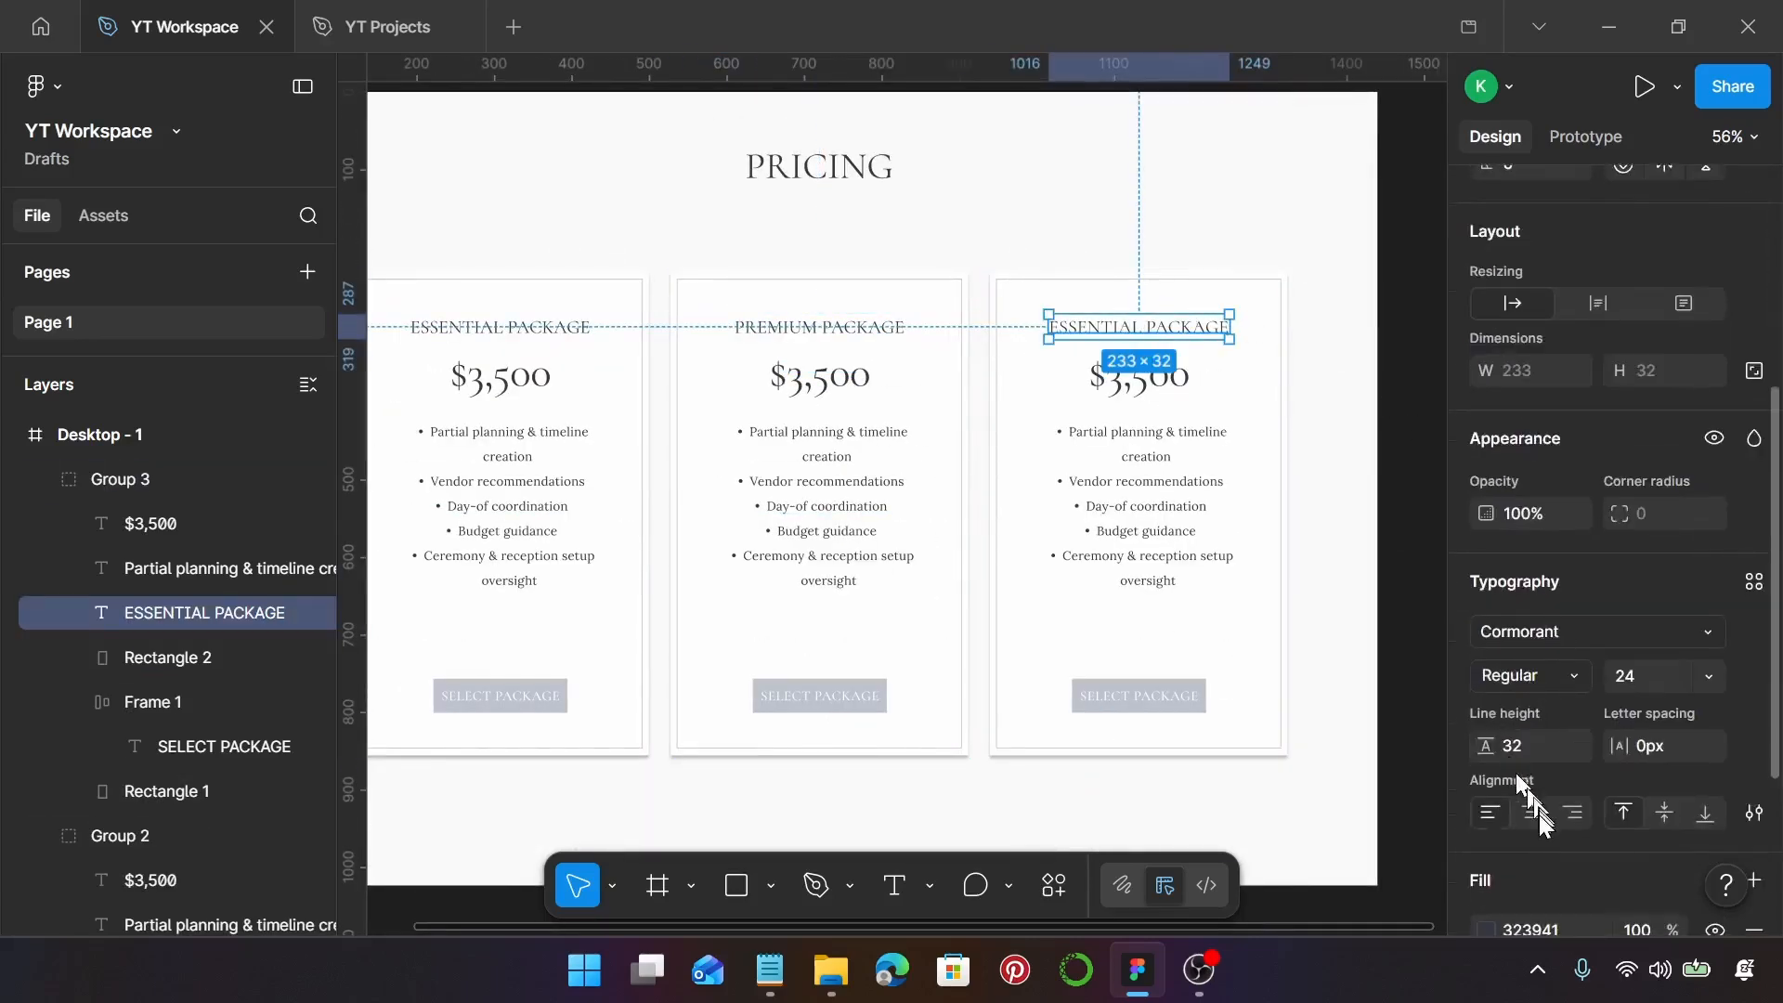
pyautogui.click(1174, 388)
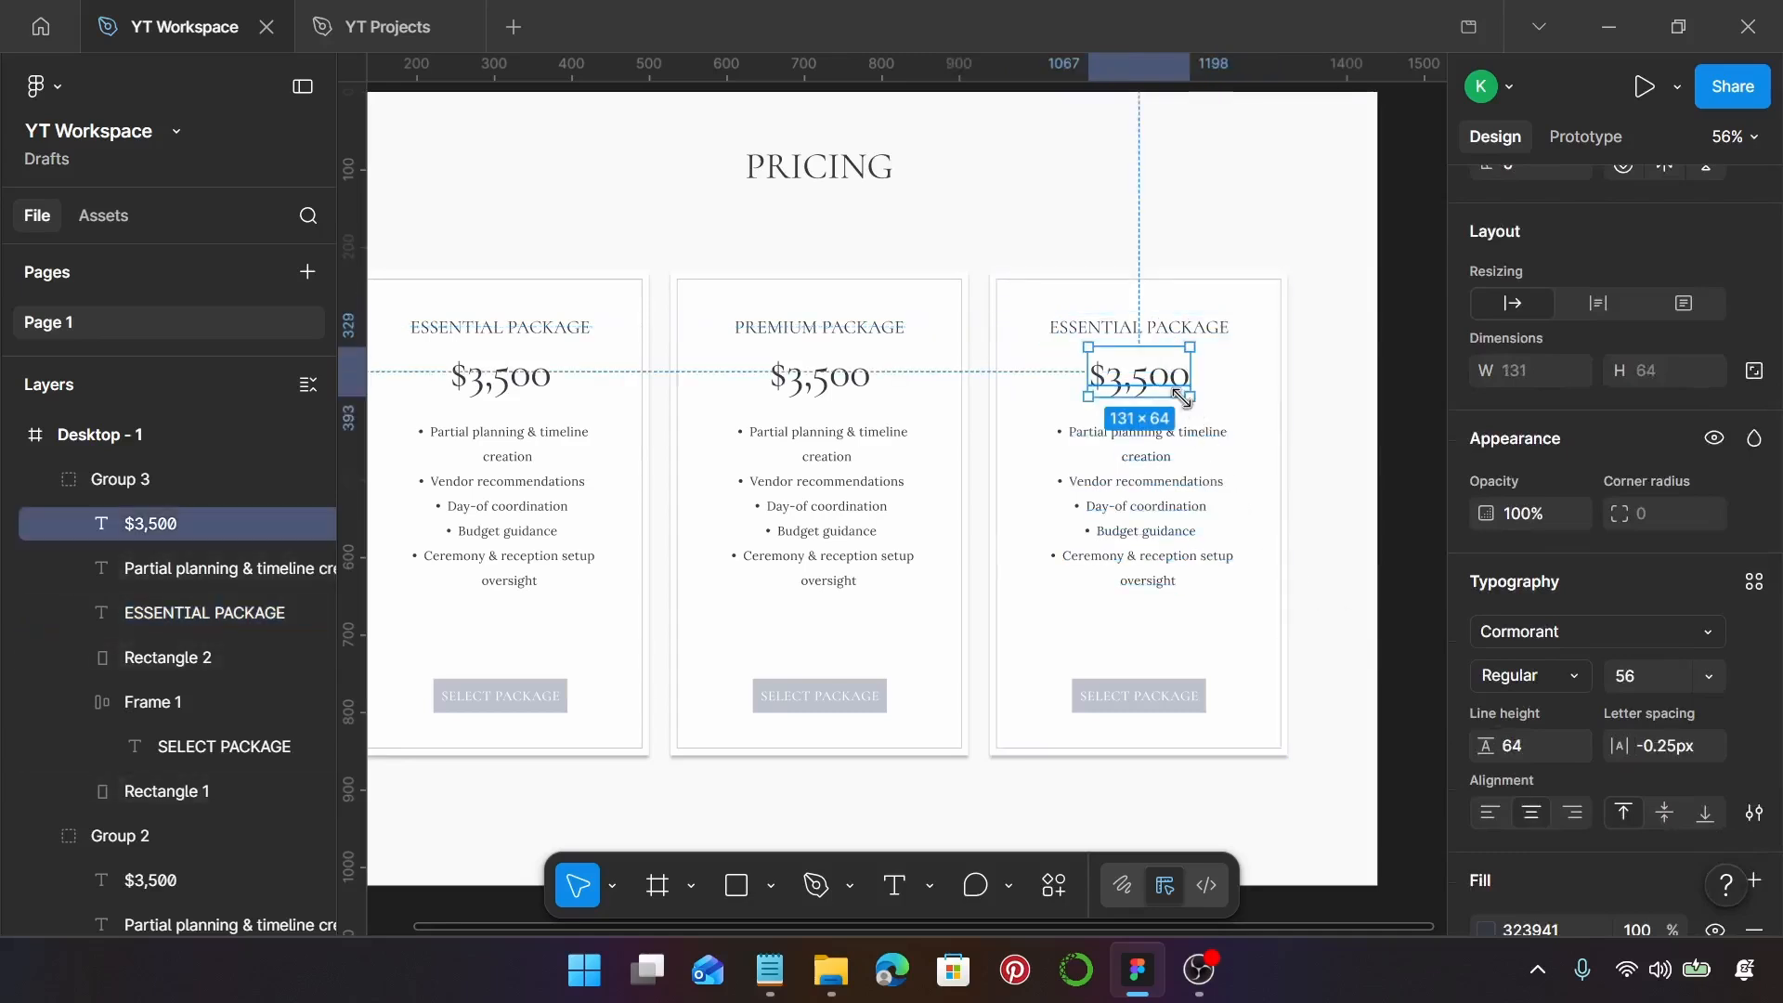
pyautogui.click(1177, 483)
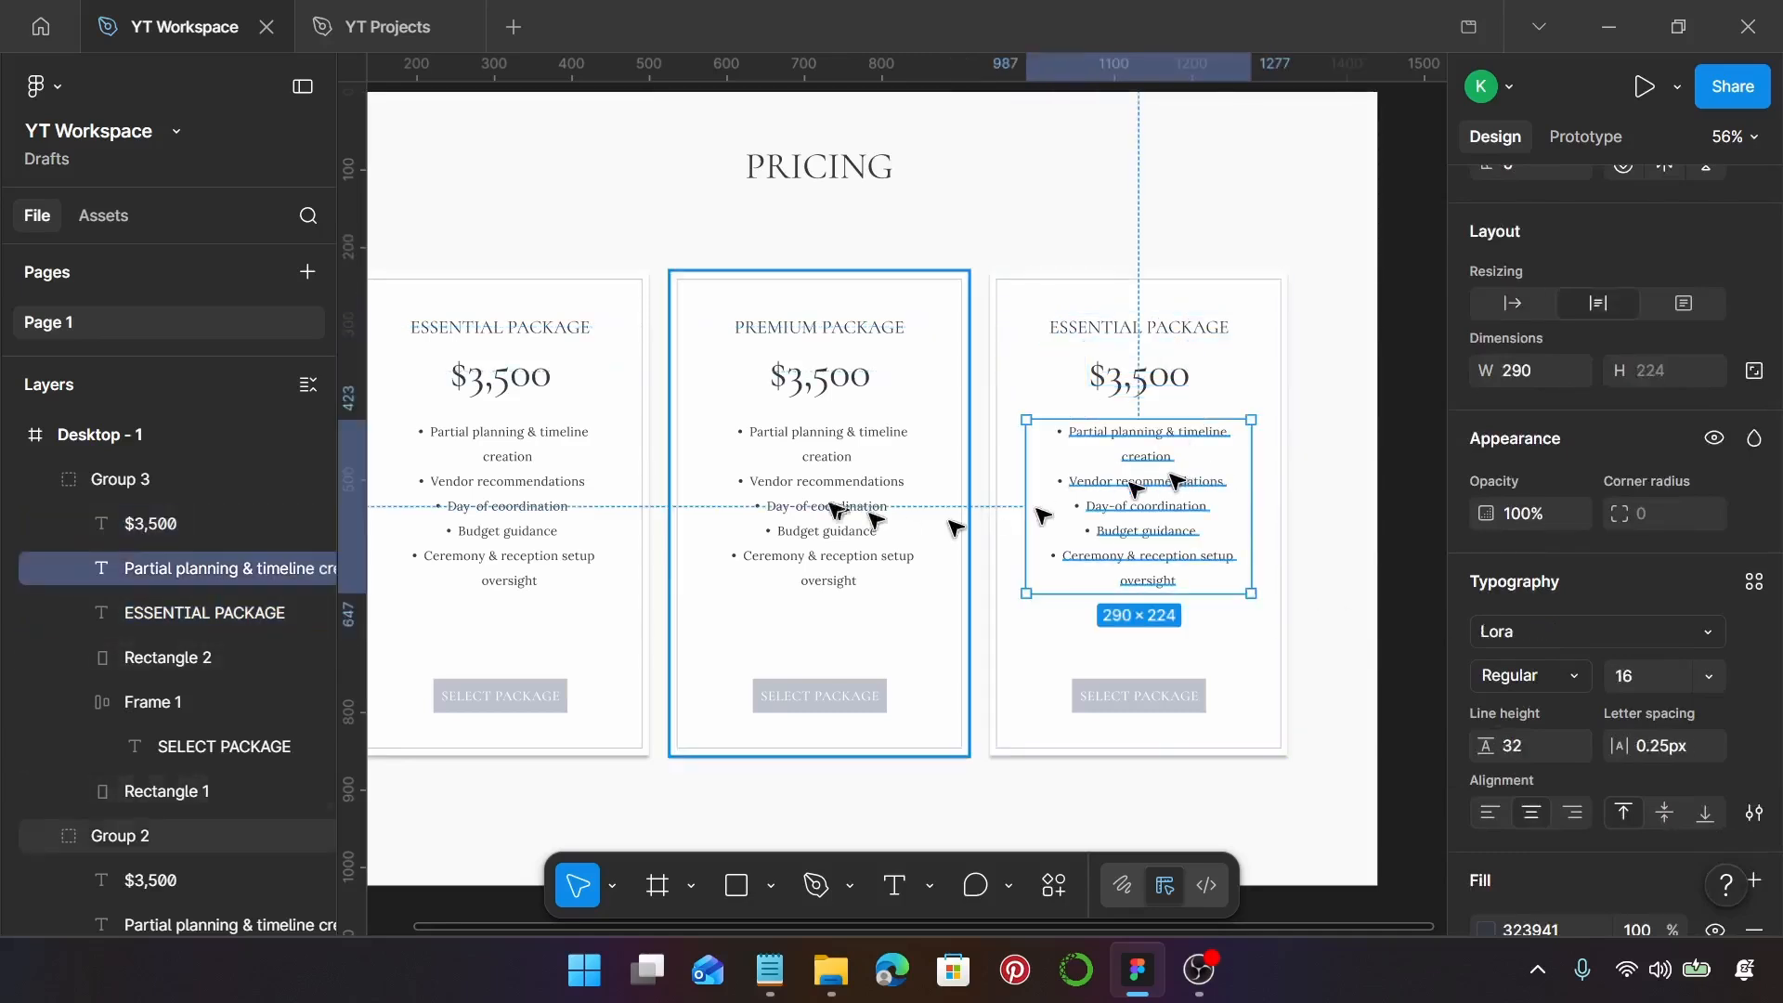
# Copy $6,500 from the Notepad pricing text and replace the Premium card's price with it in Figma
pyautogui.keyDown('ctrl'); pyautogui.scroll(3, 824, 386); pyautogui.keyUp('ctrl')
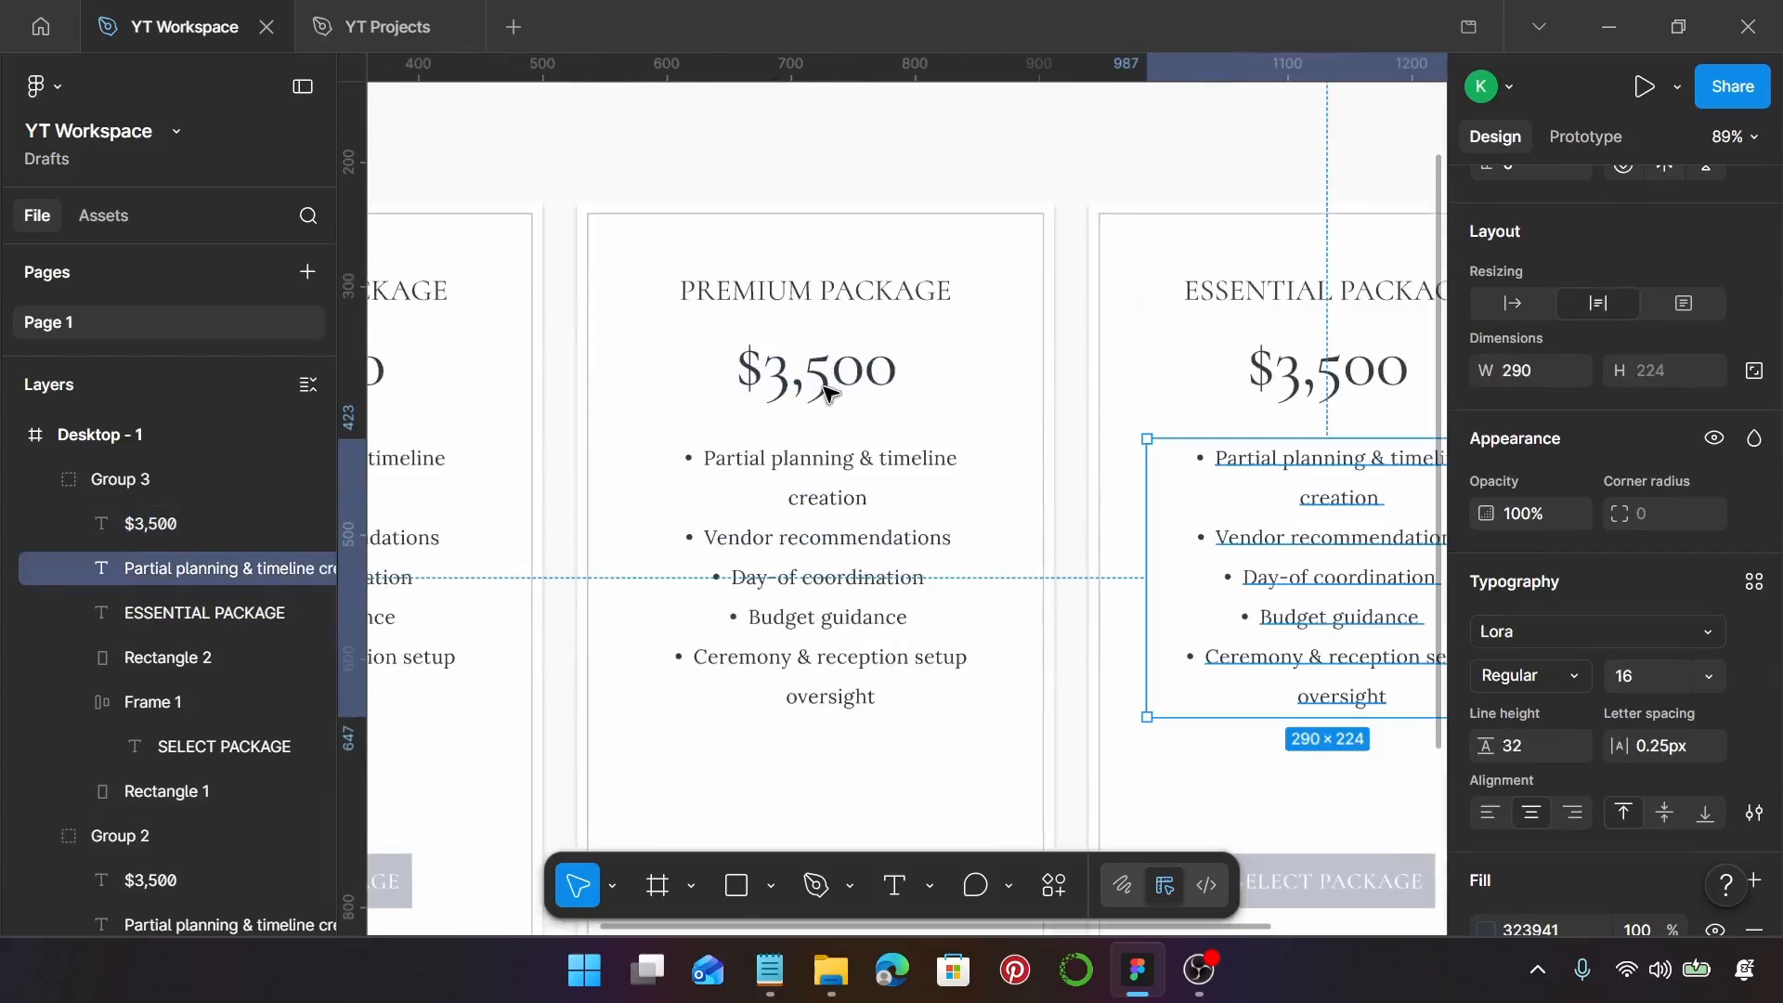
pyautogui.click(824, 386)
pyautogui.click(770, 970)
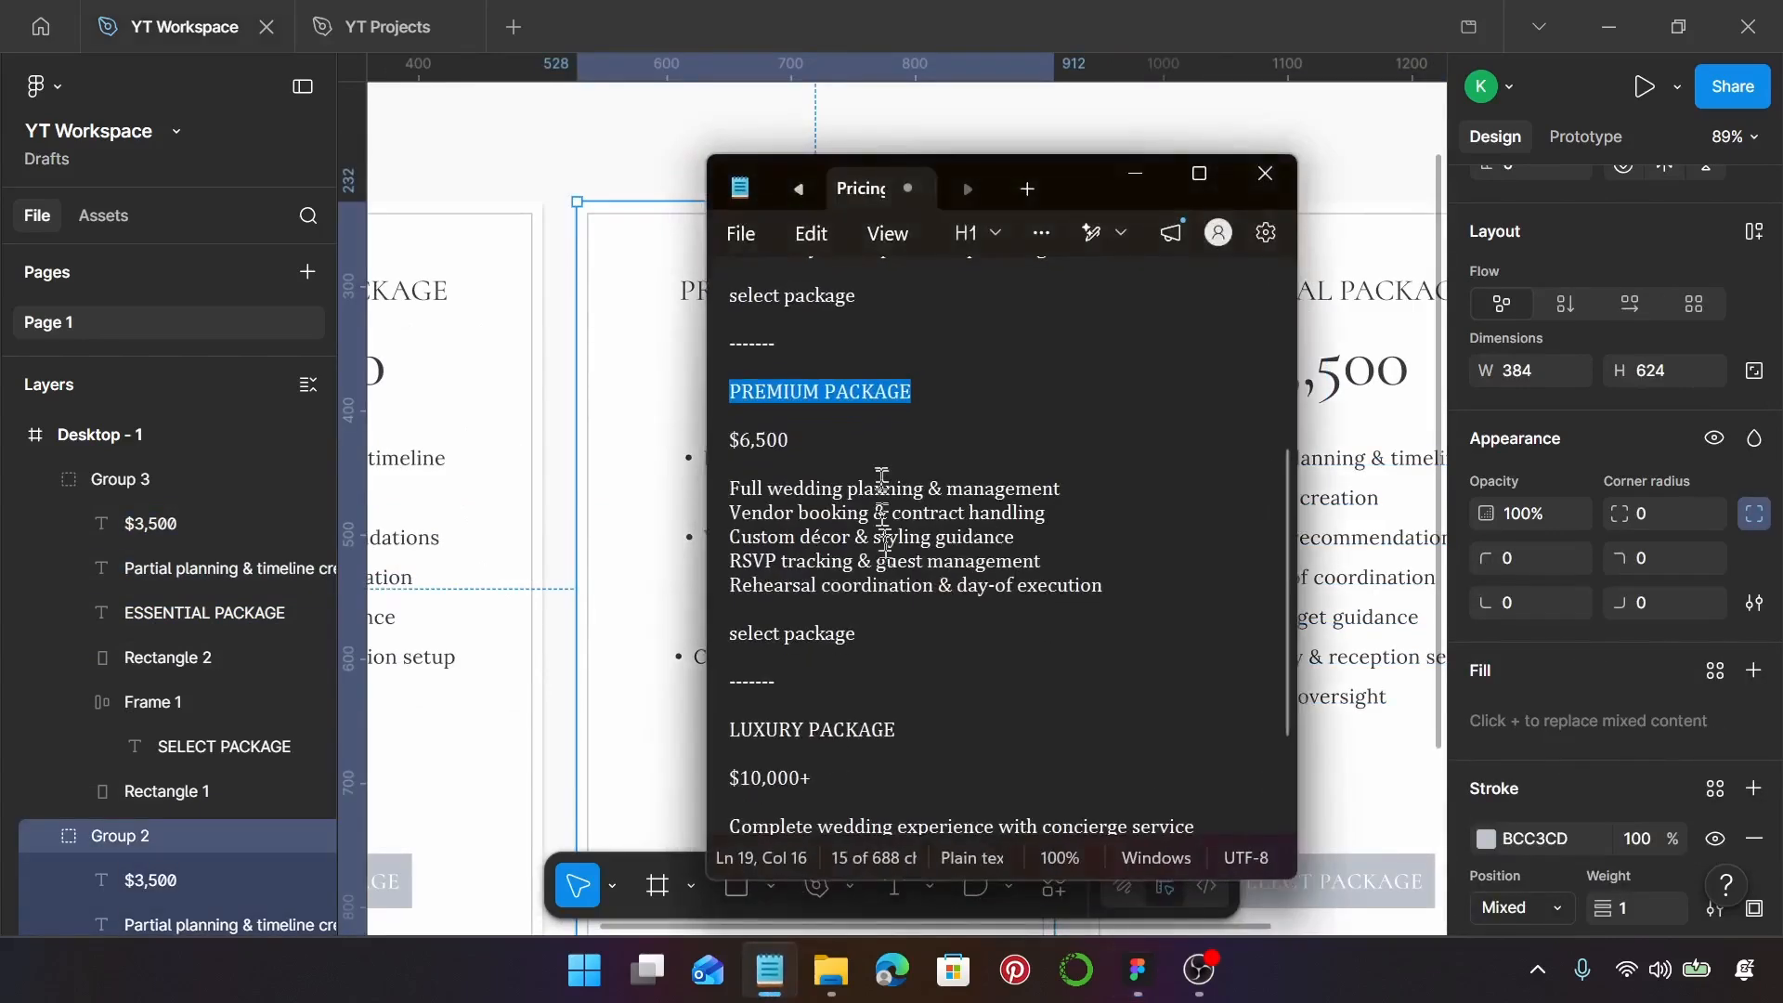
pyautogui.moveTo(815, 442); pyautogui.dragTo(736, 445)
pyautogui.hotkey('ctrl', 'c')
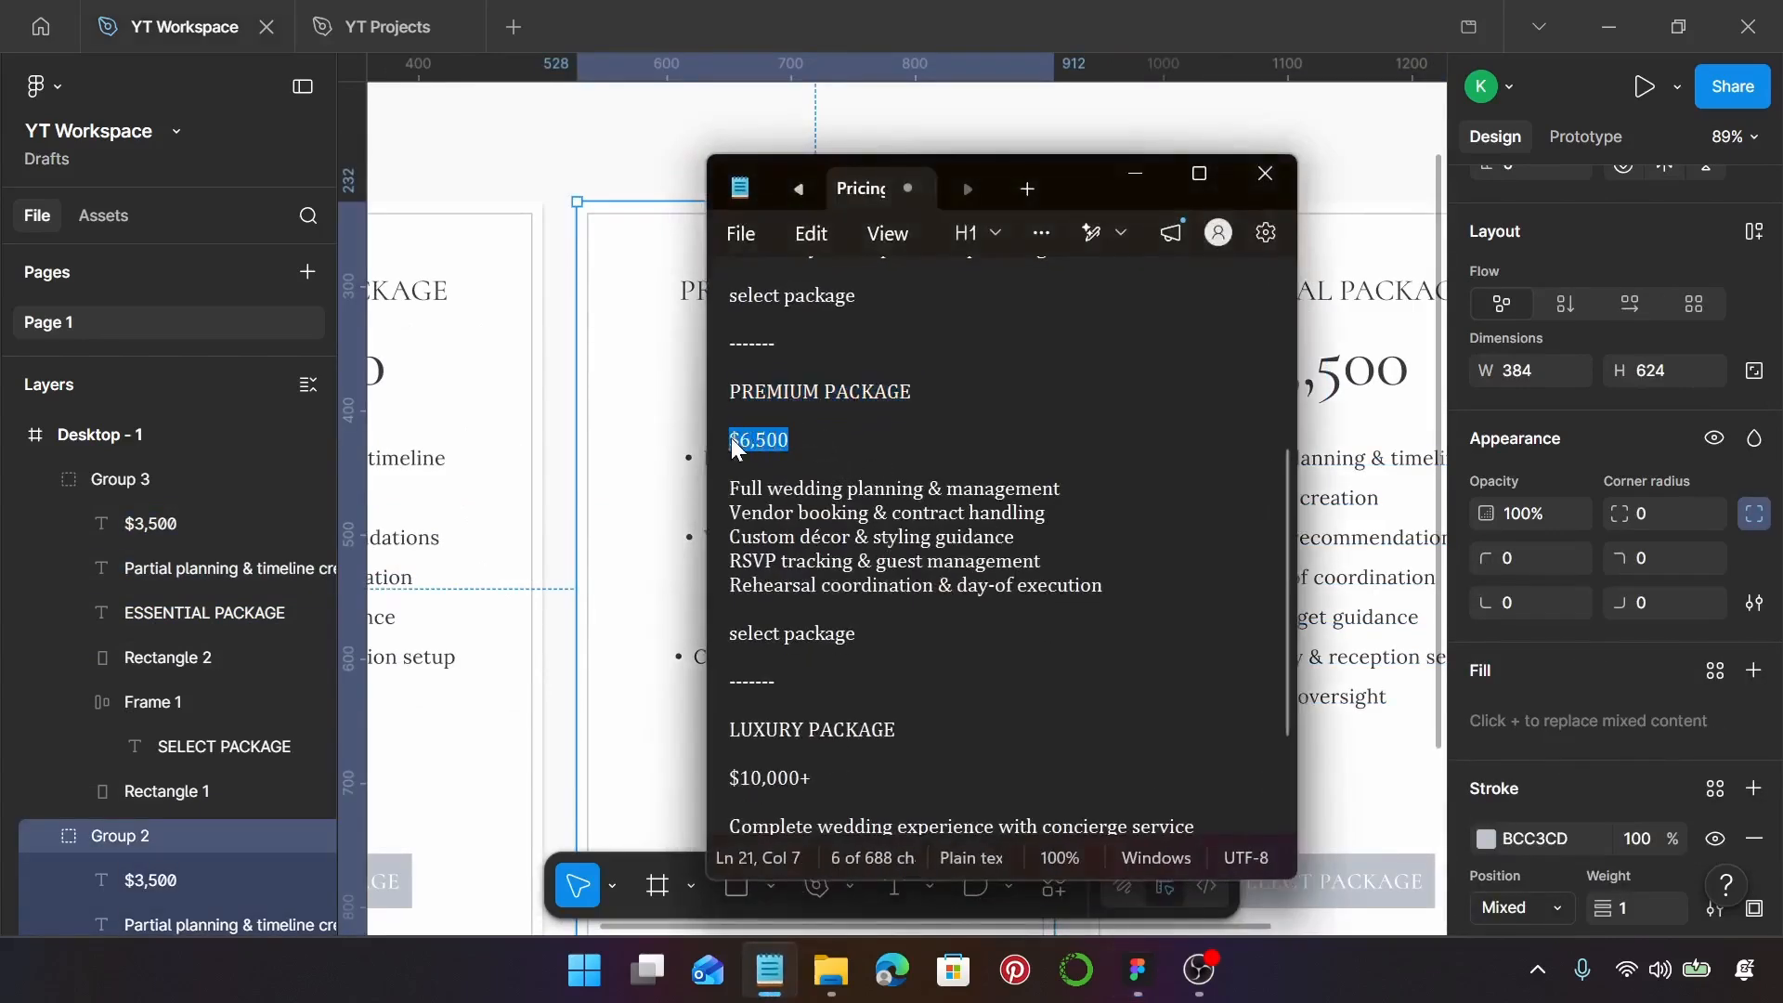
pyautogui.hotkey('alt', 'Tab')
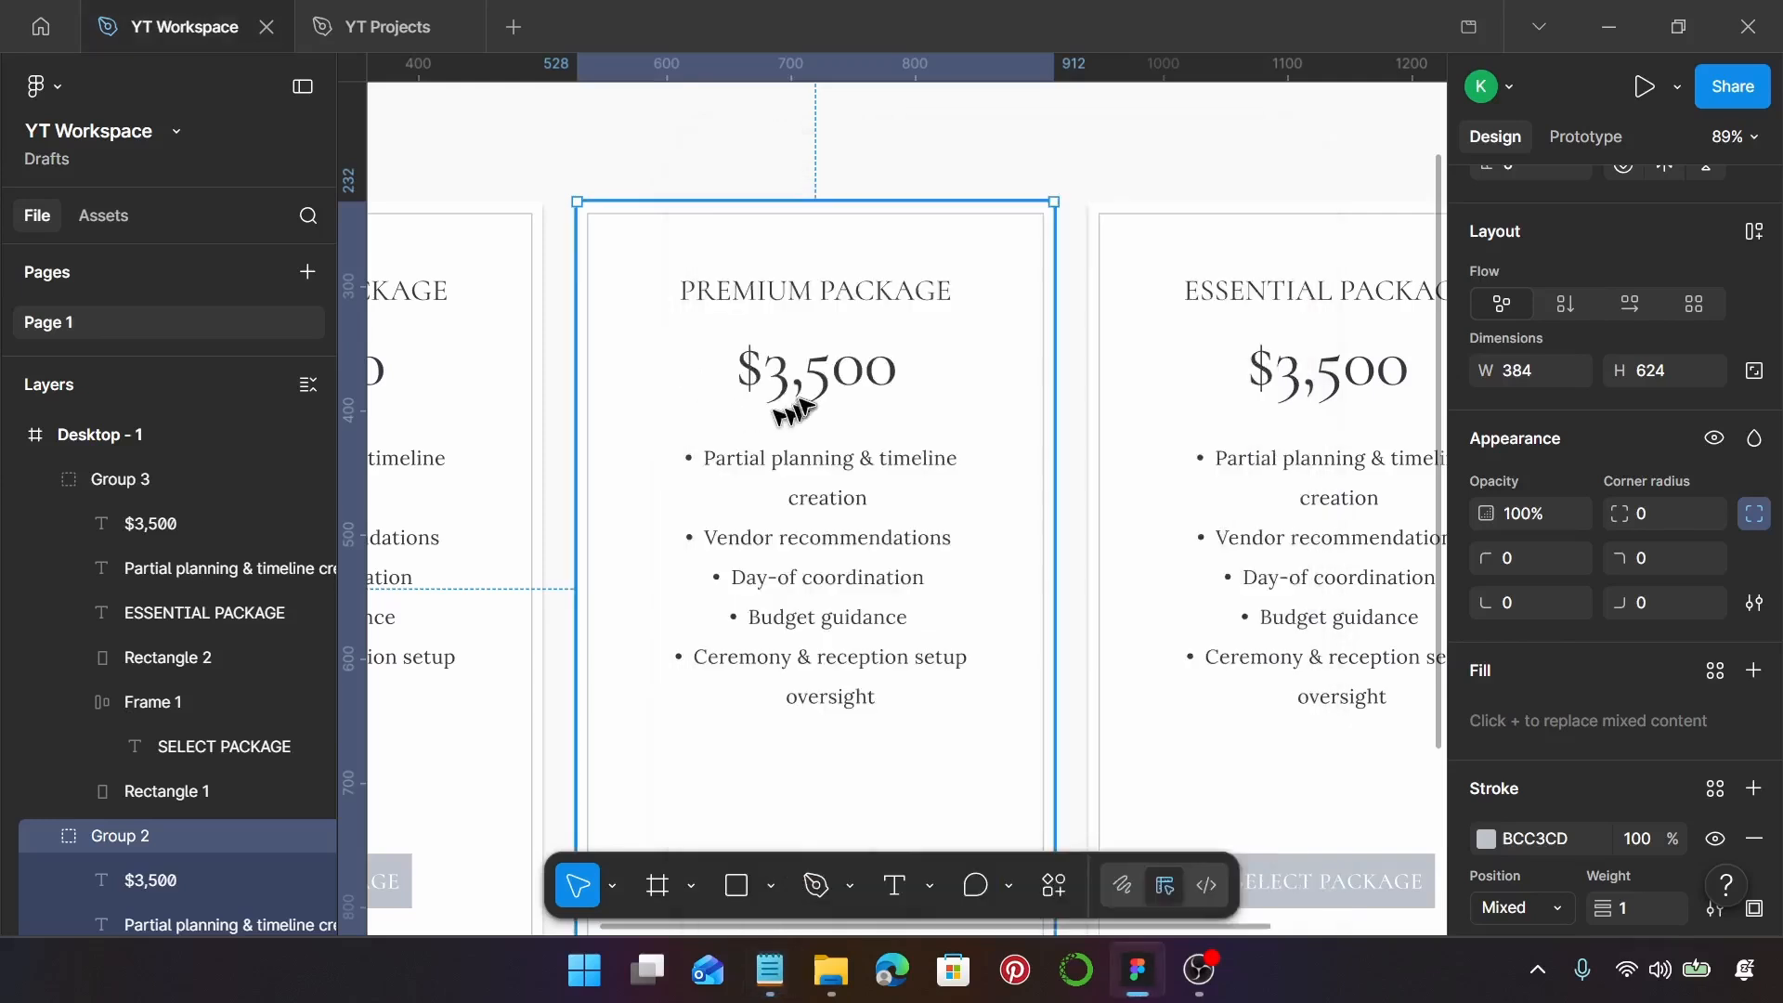
pyautogui.doubleClick(809, 376)
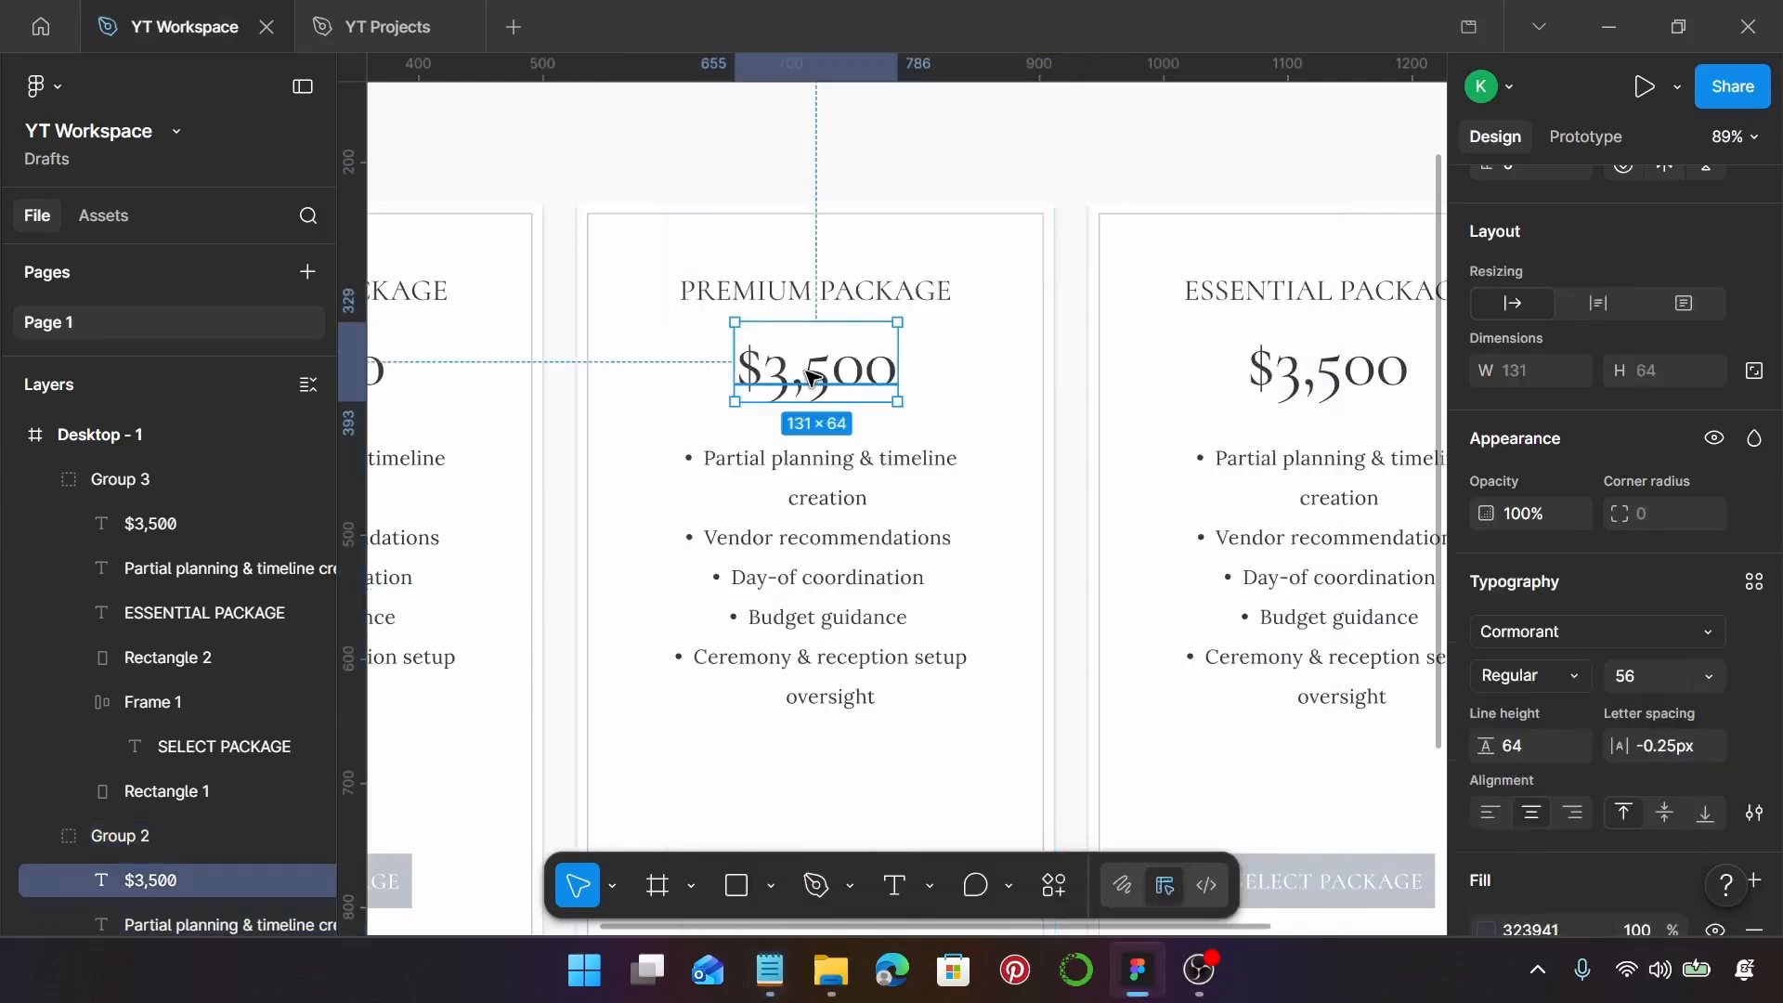
pyautogui.doubleClick(810, 376)
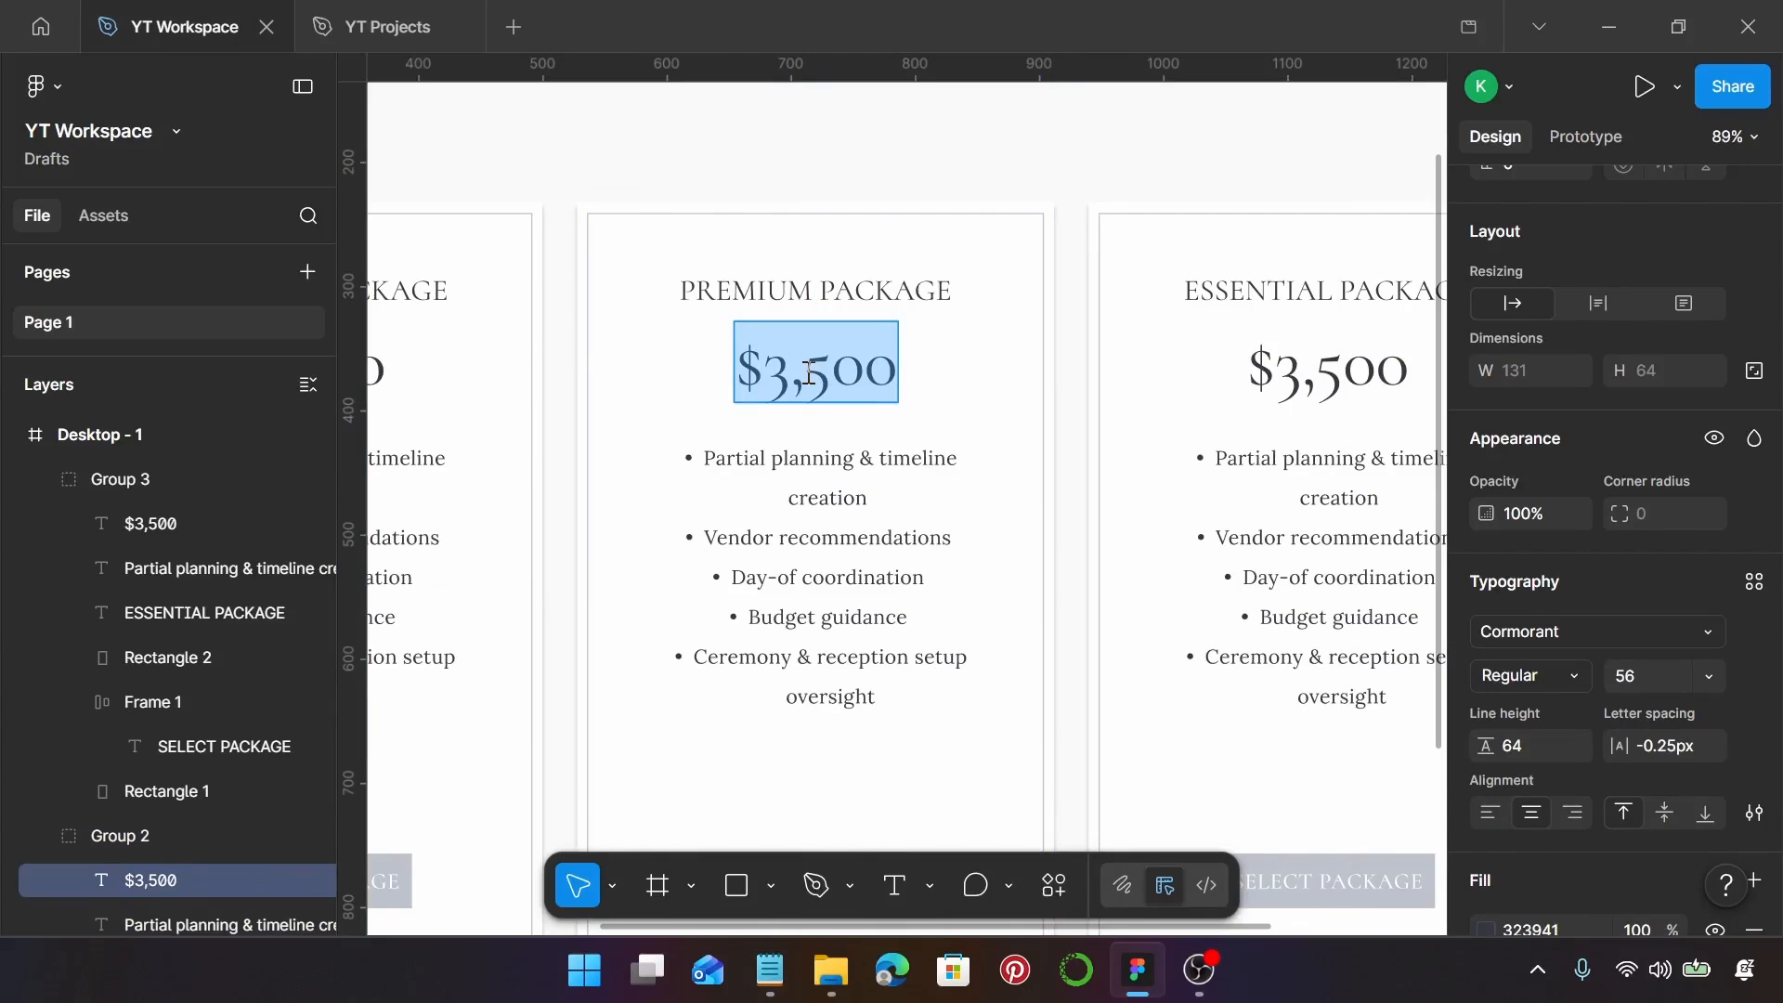
pyautogui.hotkey('ctrl', 'v')
# Replace the Premium card's feature list with the five Notepad lines from "Full wedding planning & management" to "Rehearsal coordination & day-of execution"
pyautogui.scroll(-3, 809, 376)
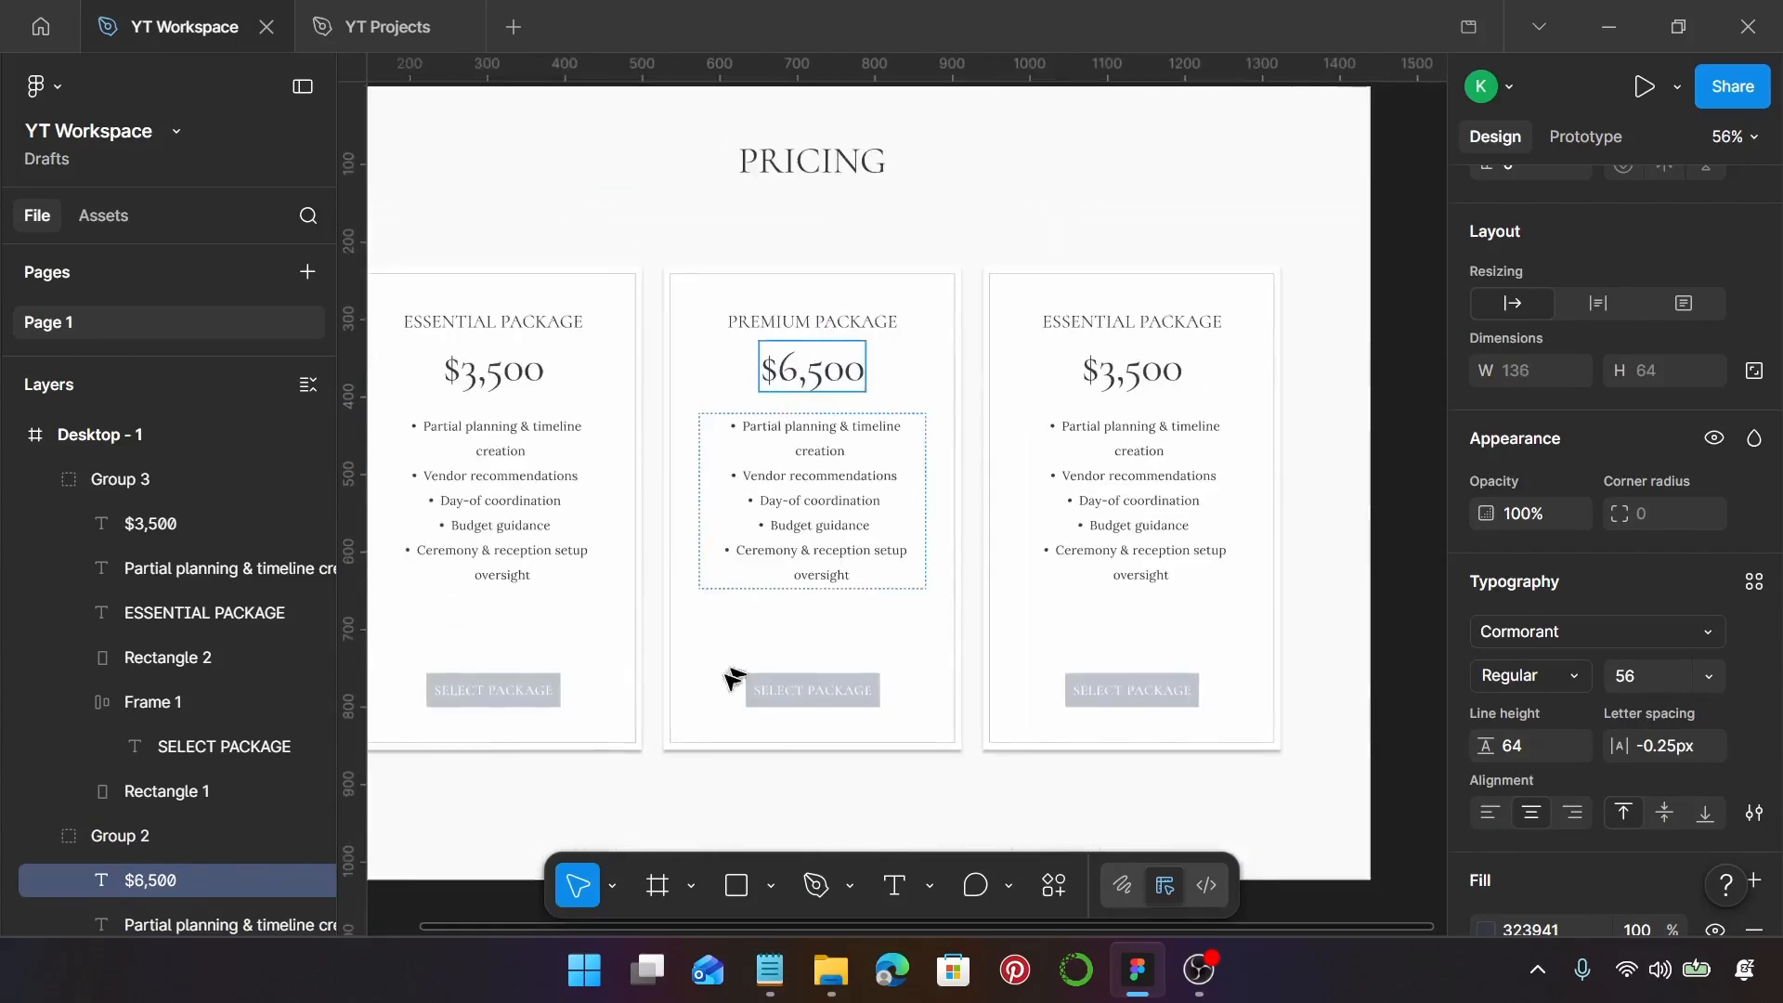
pyautogui.click(769, 970)
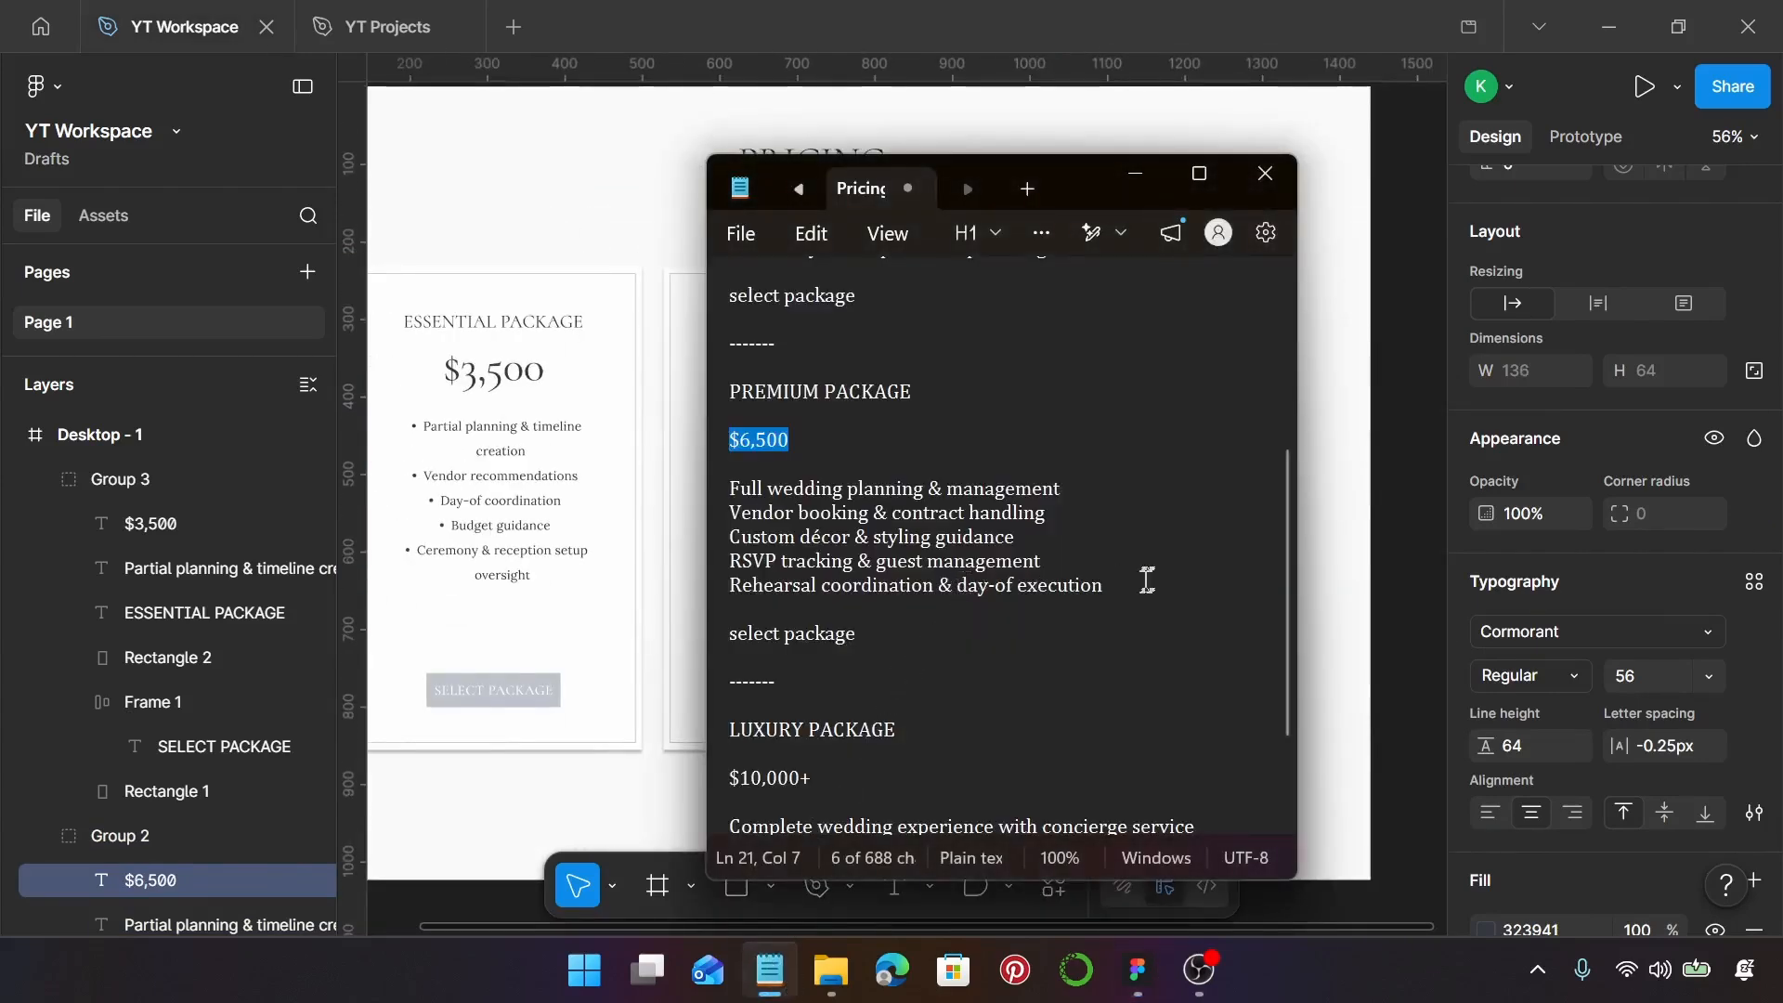
pyautogui.moveTo(1148, 579); pyautogui.dragTo(724, 489)
pyautogui.hotkey('ctrl', 'c')
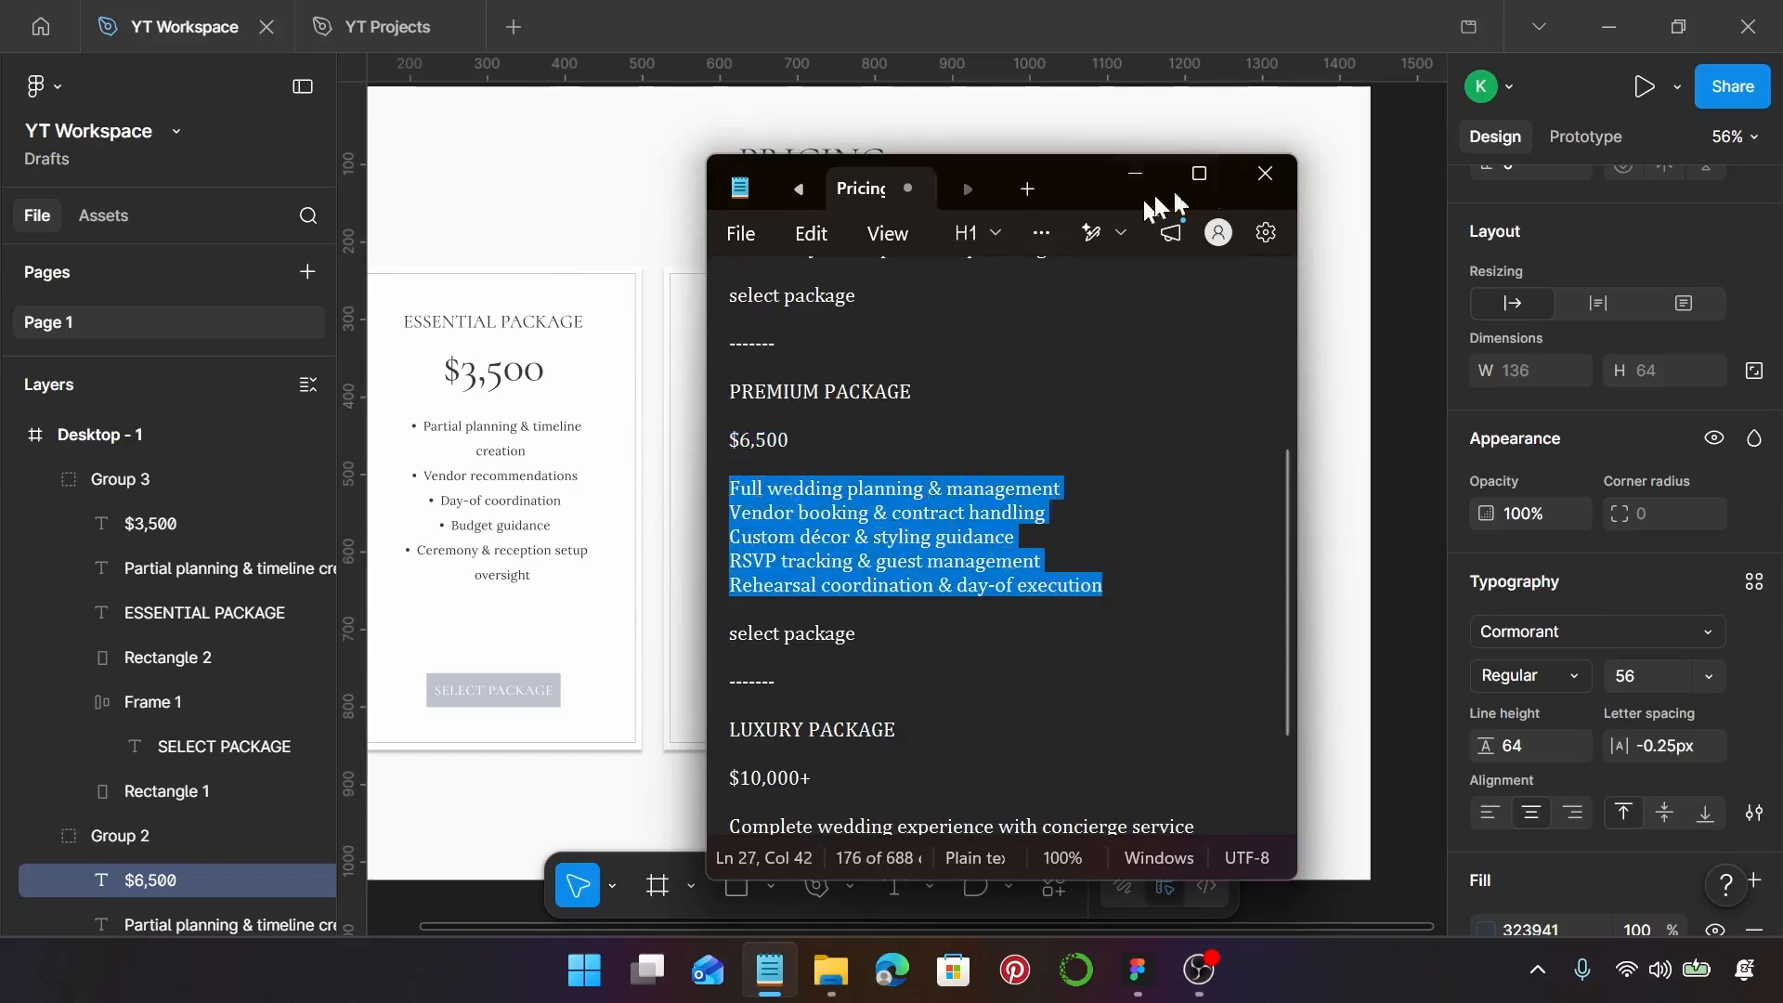
pyautogui.click(1135, 173)
pyautogui.doubleClick(843, 469)
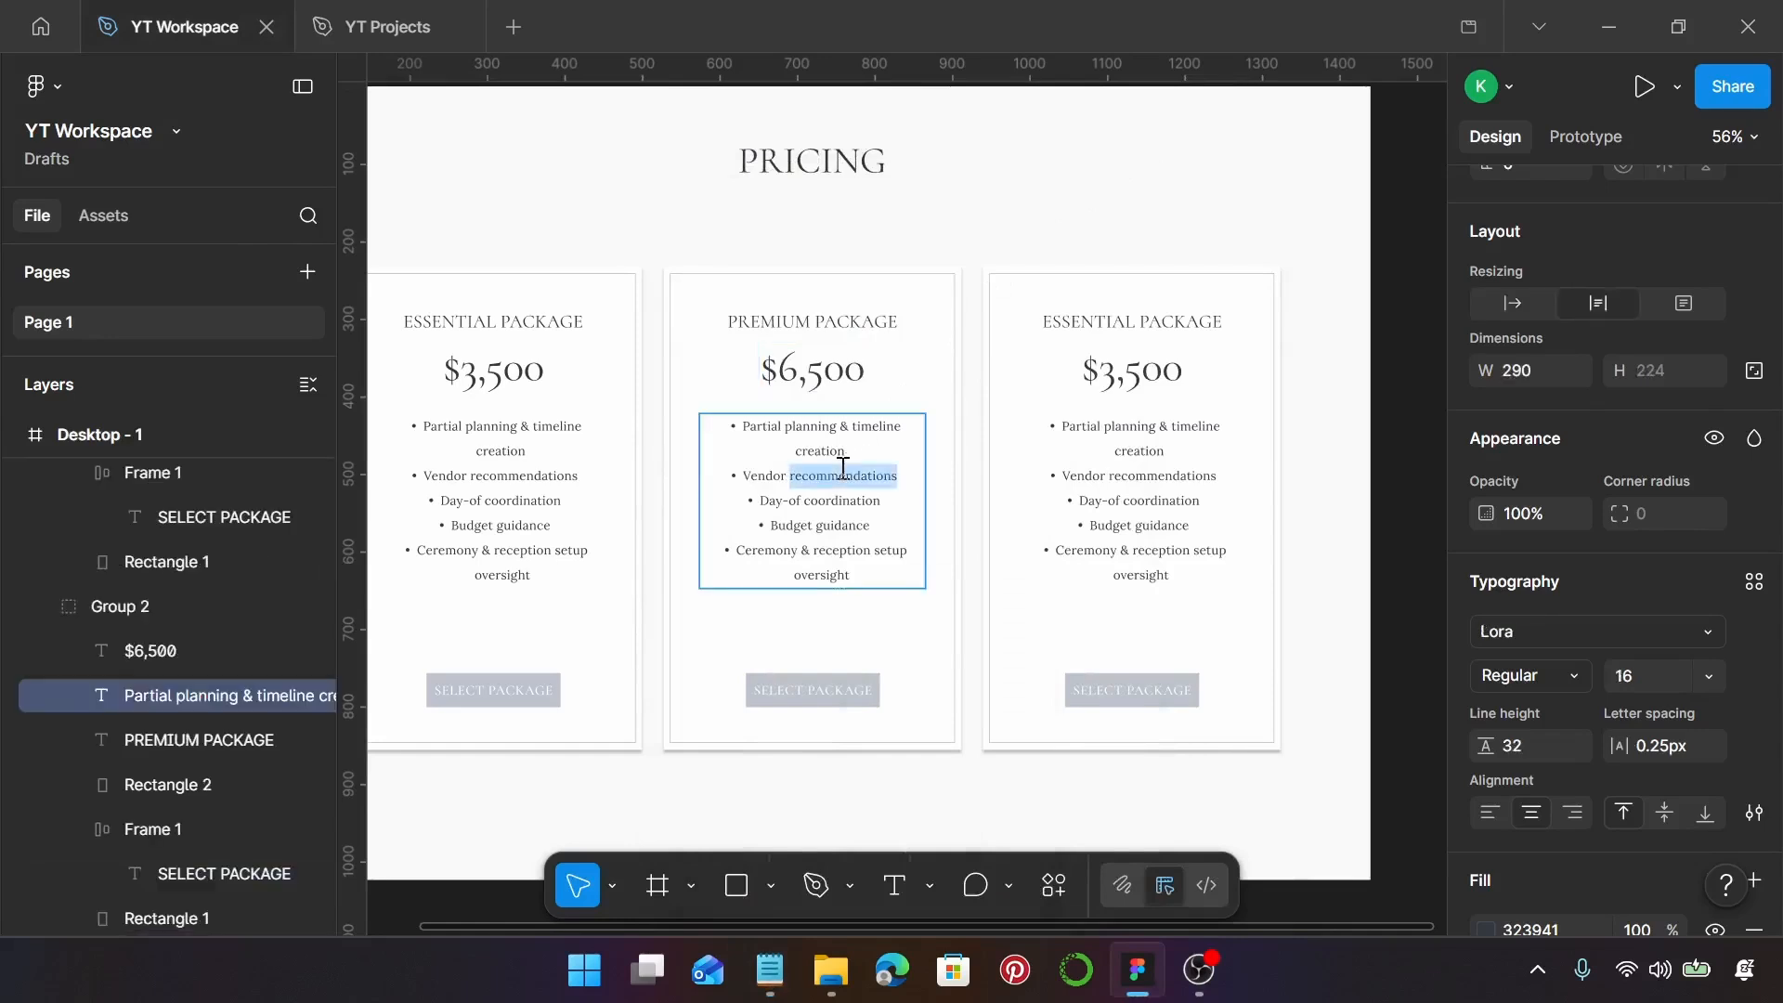
pyautogui.hotkey('ctrl', 'a')
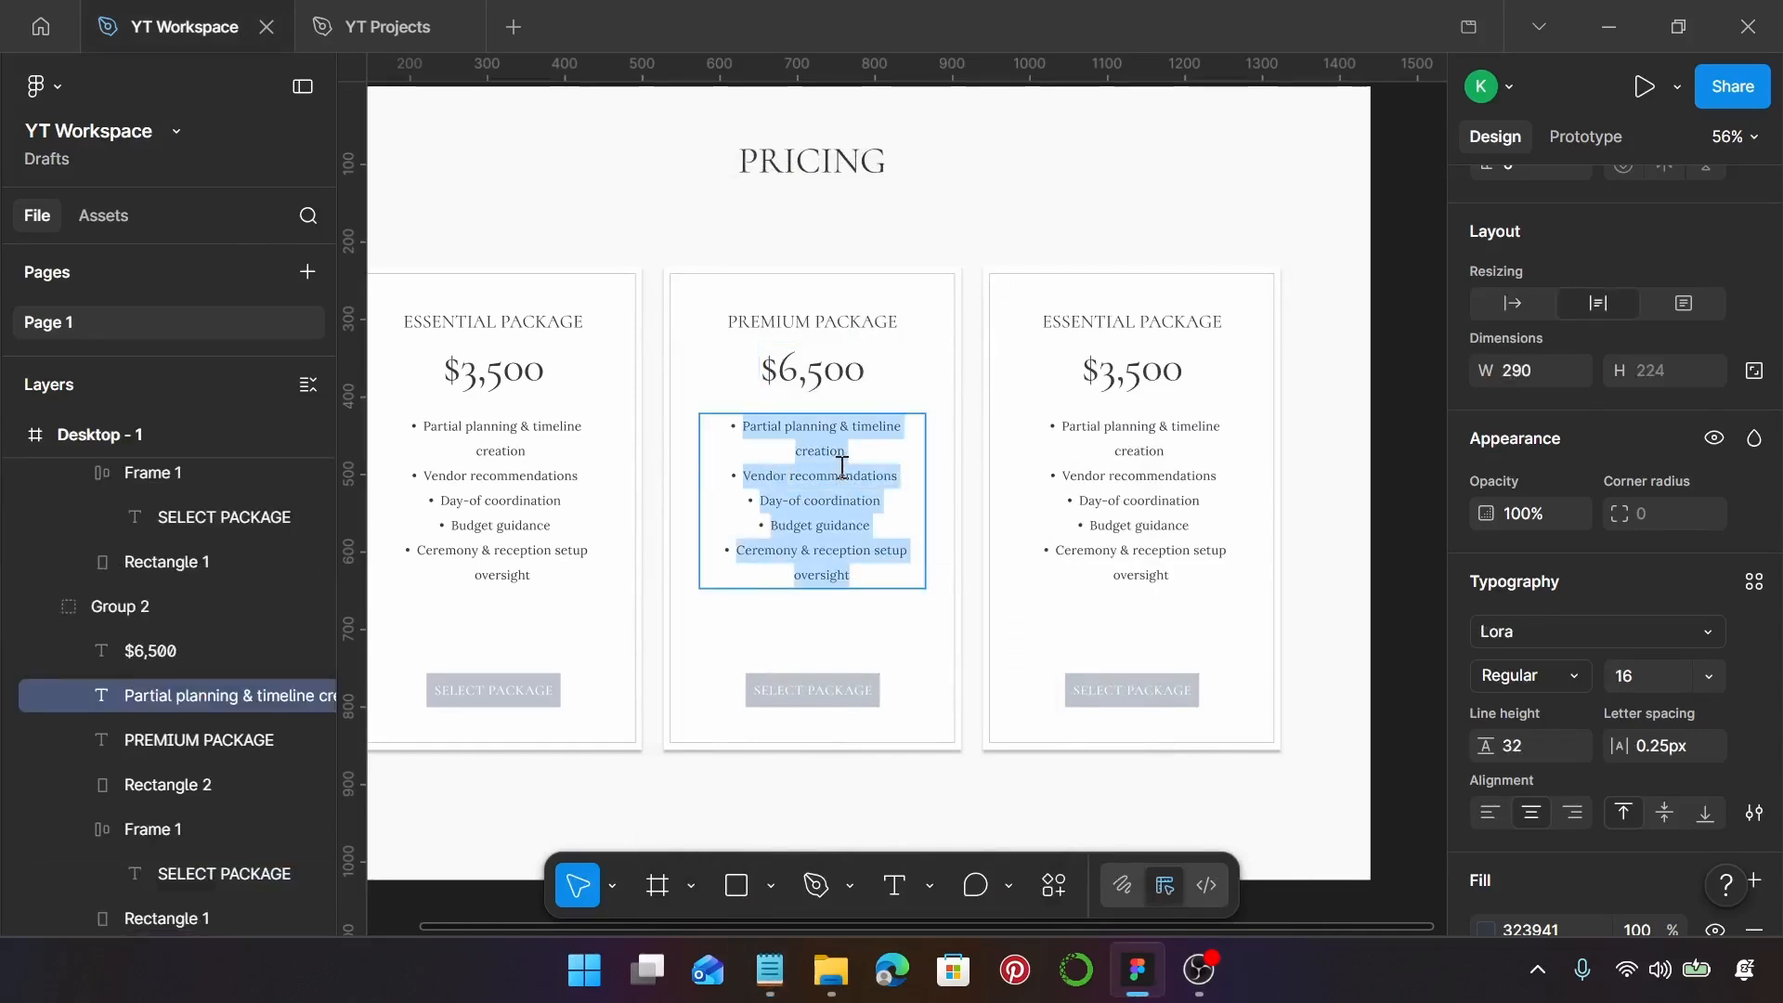
pyautogui.hotkey('ctrl', 'v')
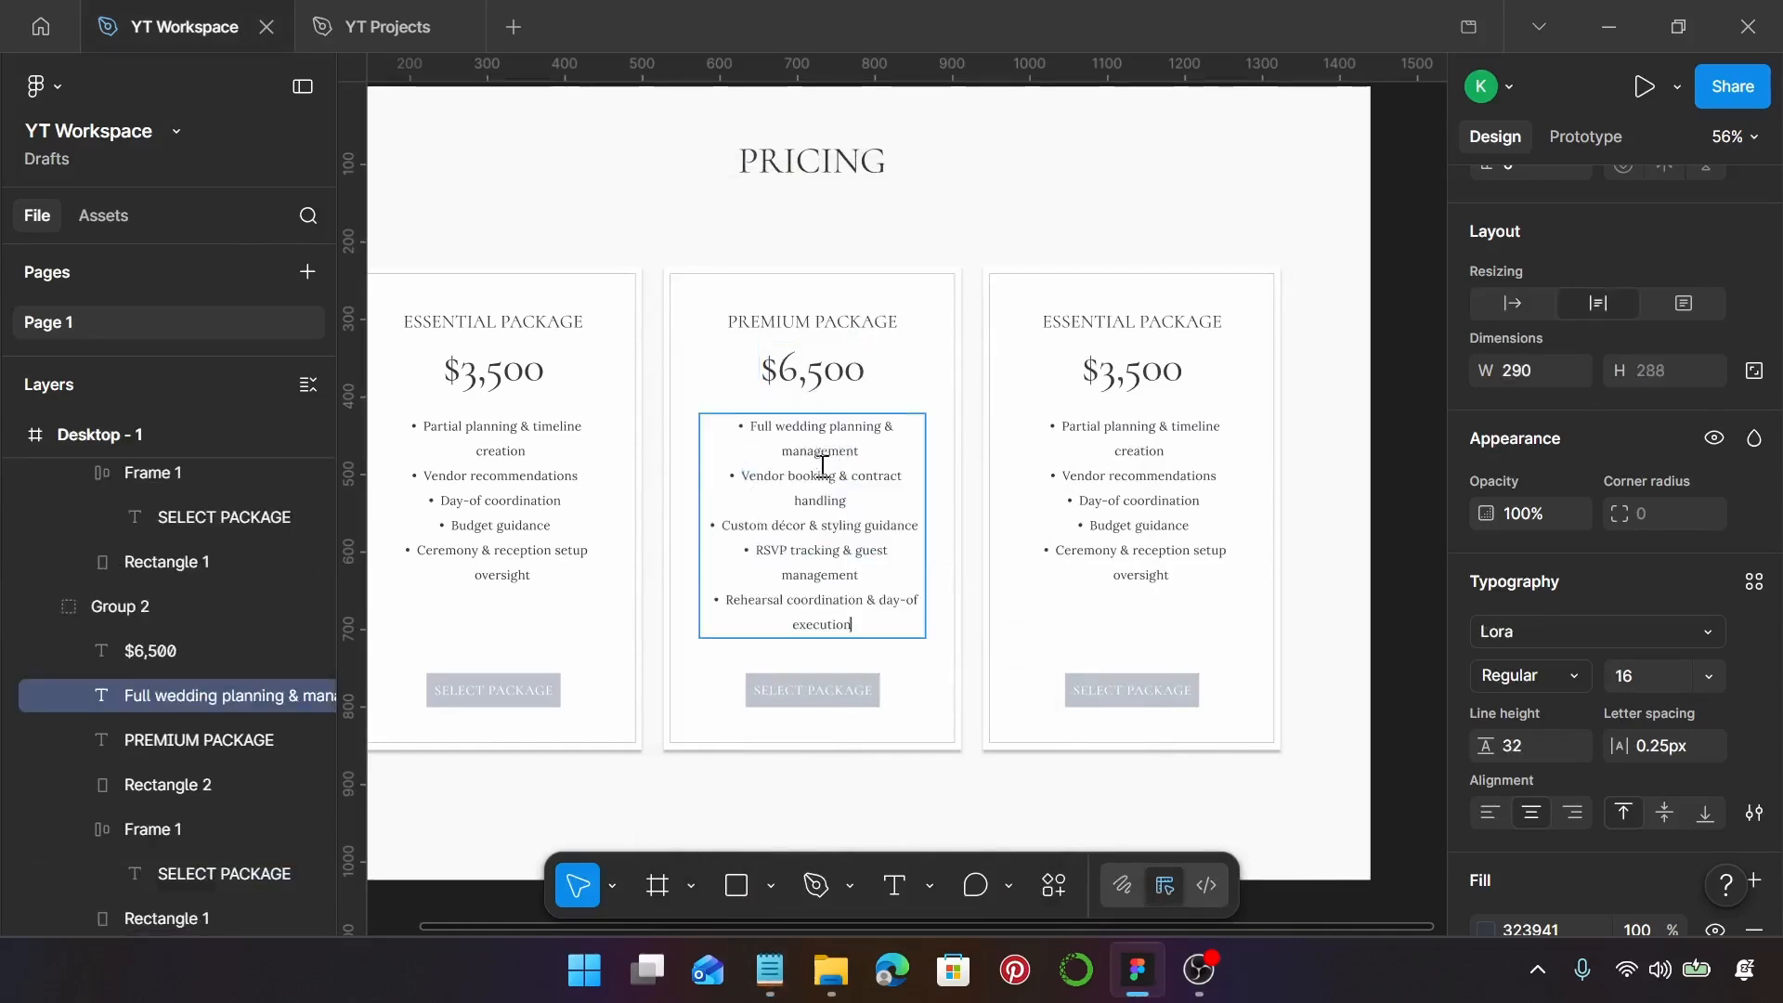
# Copy LUXURY PACKAGE from the Notepad pricing text and replace the third card's title with it in Figma
pyautogui.hscroll(5, 847, 459)
pyautogui.hscroll(-2, 847, 460)
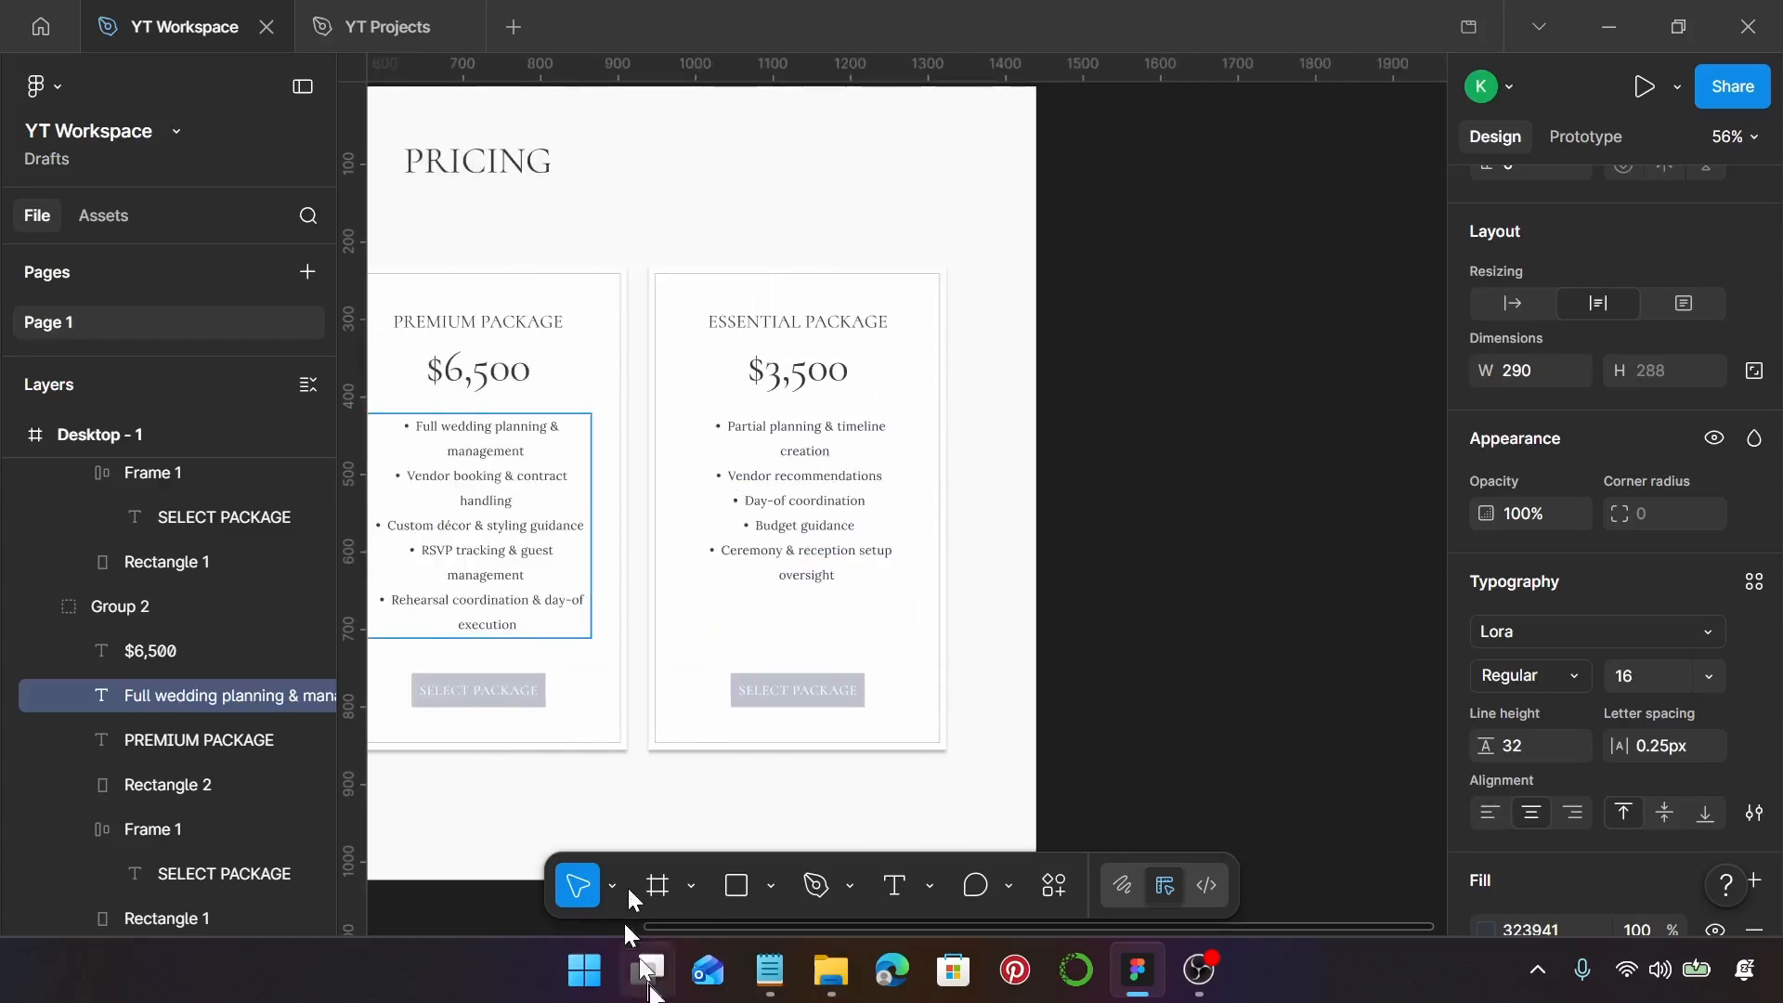
pyautogui.click(770, 970)
pyautogui.scroll(-2, 872, 557)
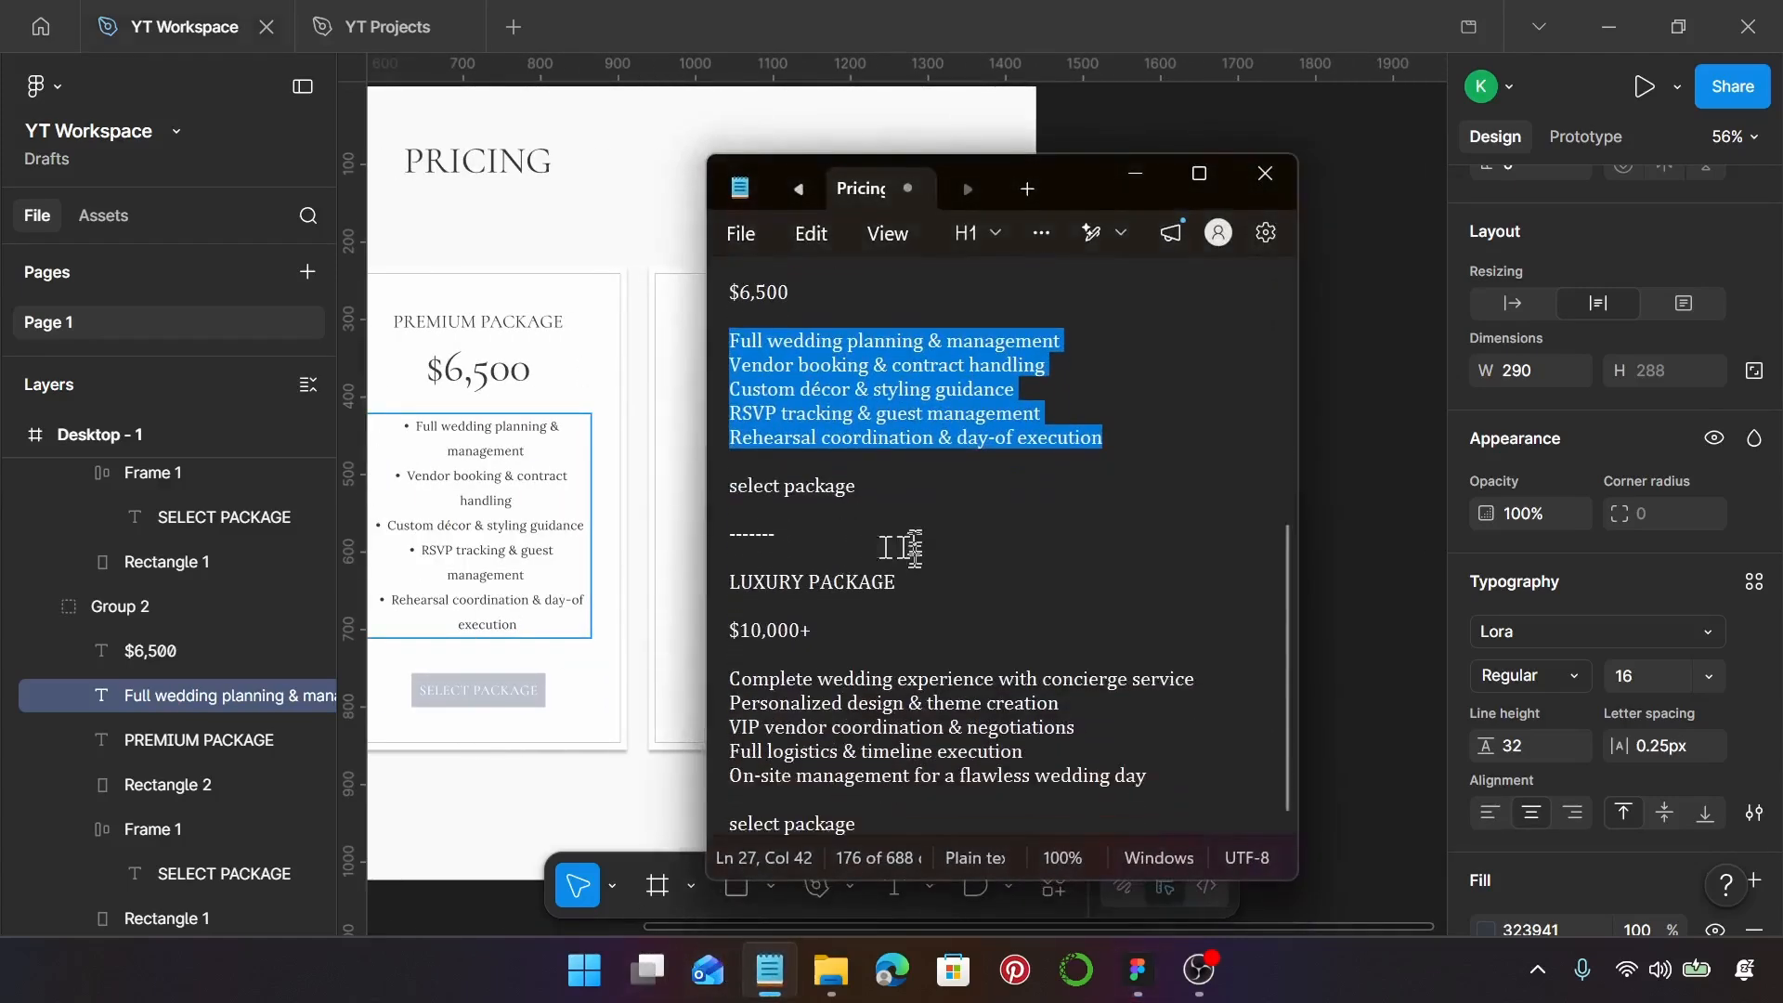
pyautogui.doubleClick(907, 582)
pyautogui.moveTo(907, 581); pyautogui.dragTo(699, 577)
pyautogui.hotkey('ctrl', 'c')
pyautogui.click(670, 483)
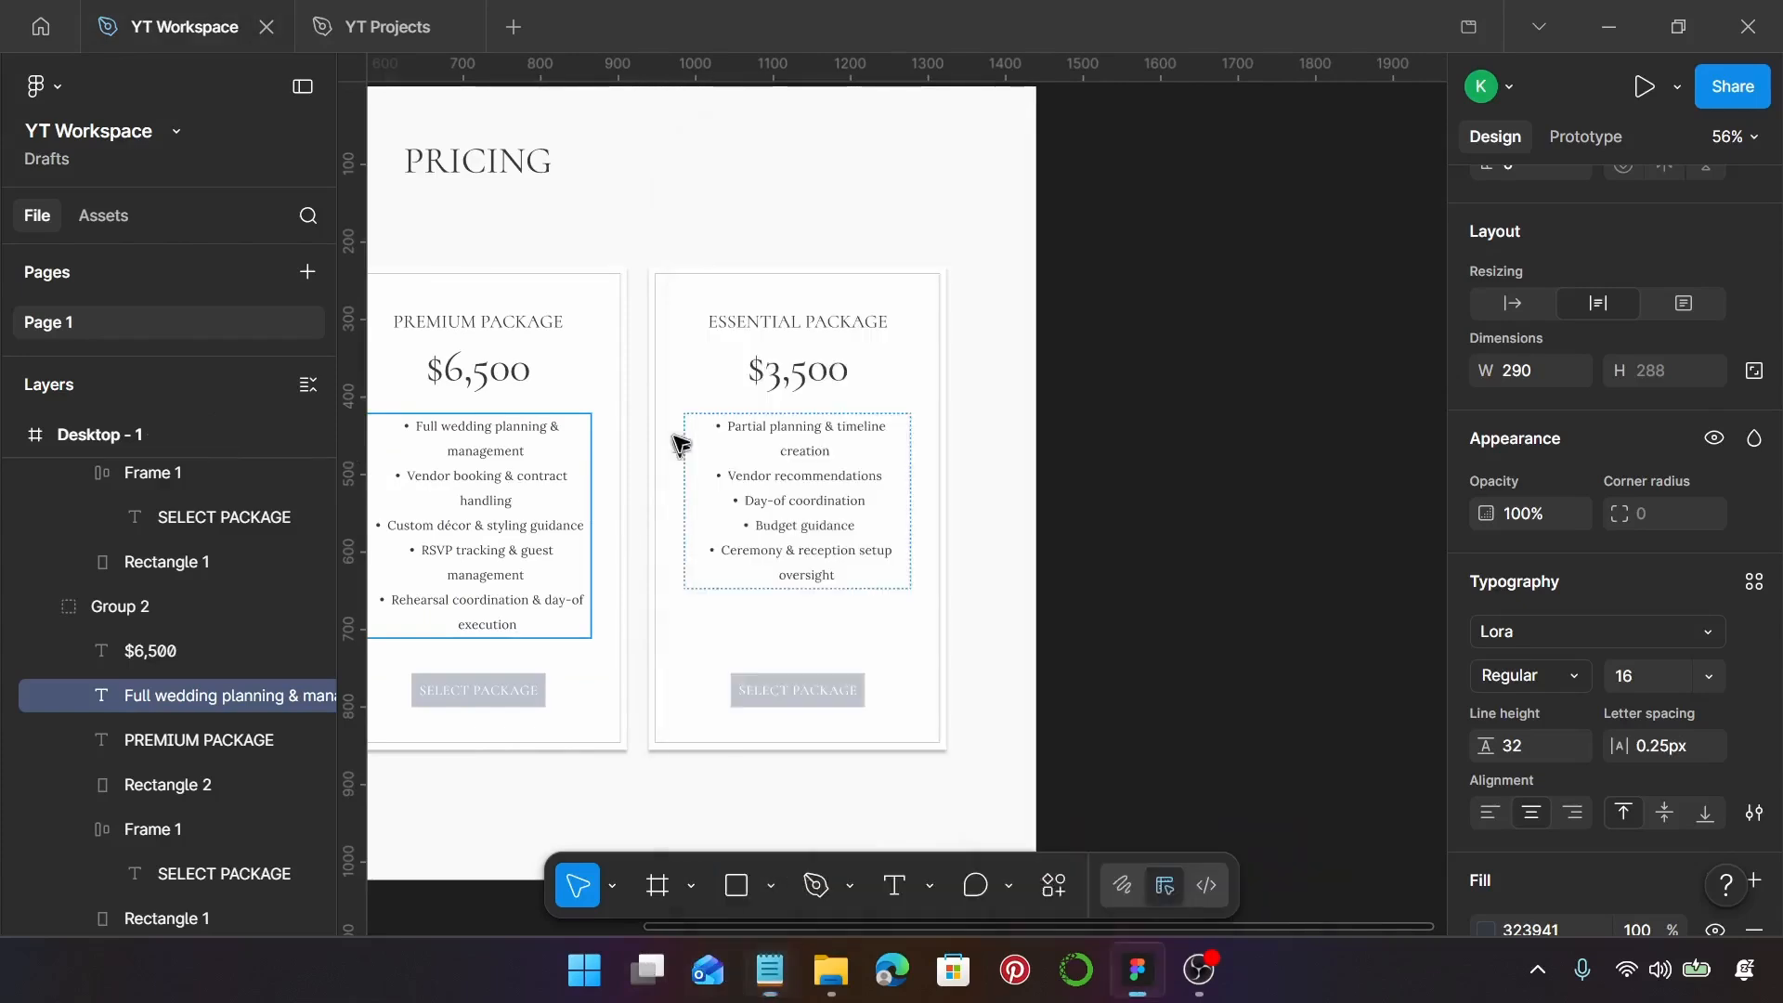
pyautogui.click(797, 333)
pyautogui.doubleClick(799, 325)
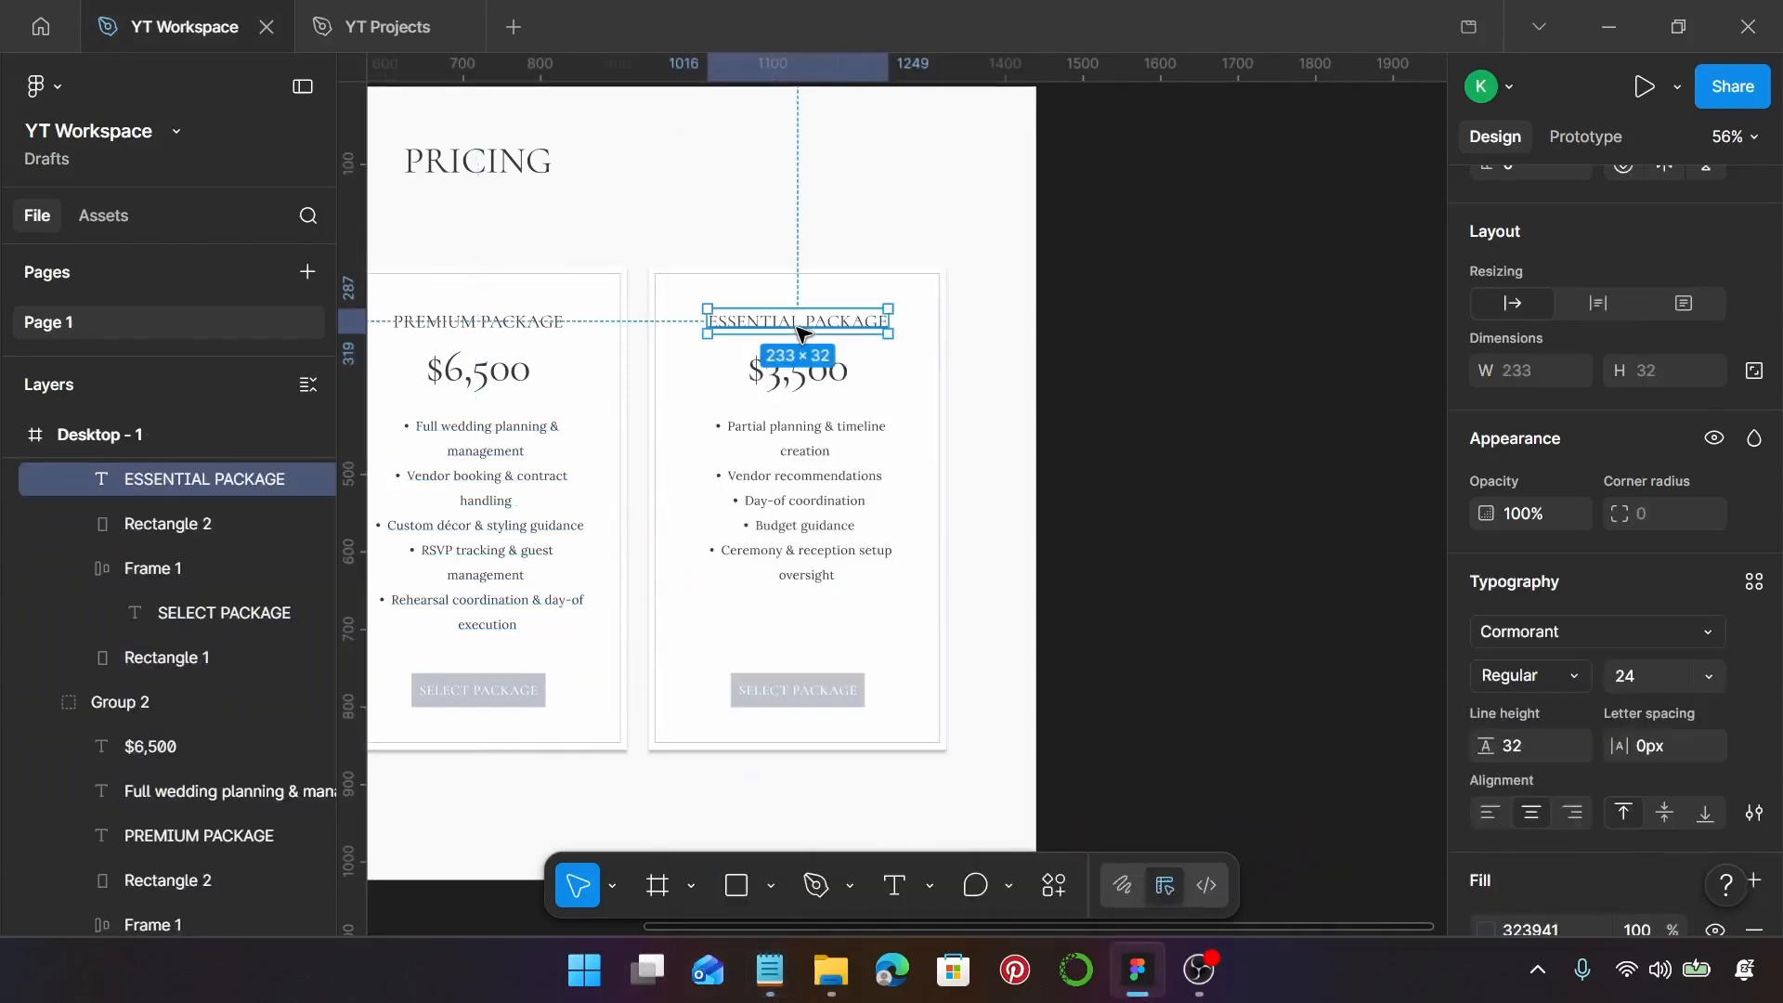
pyautogui.doubleClick(800, 325)
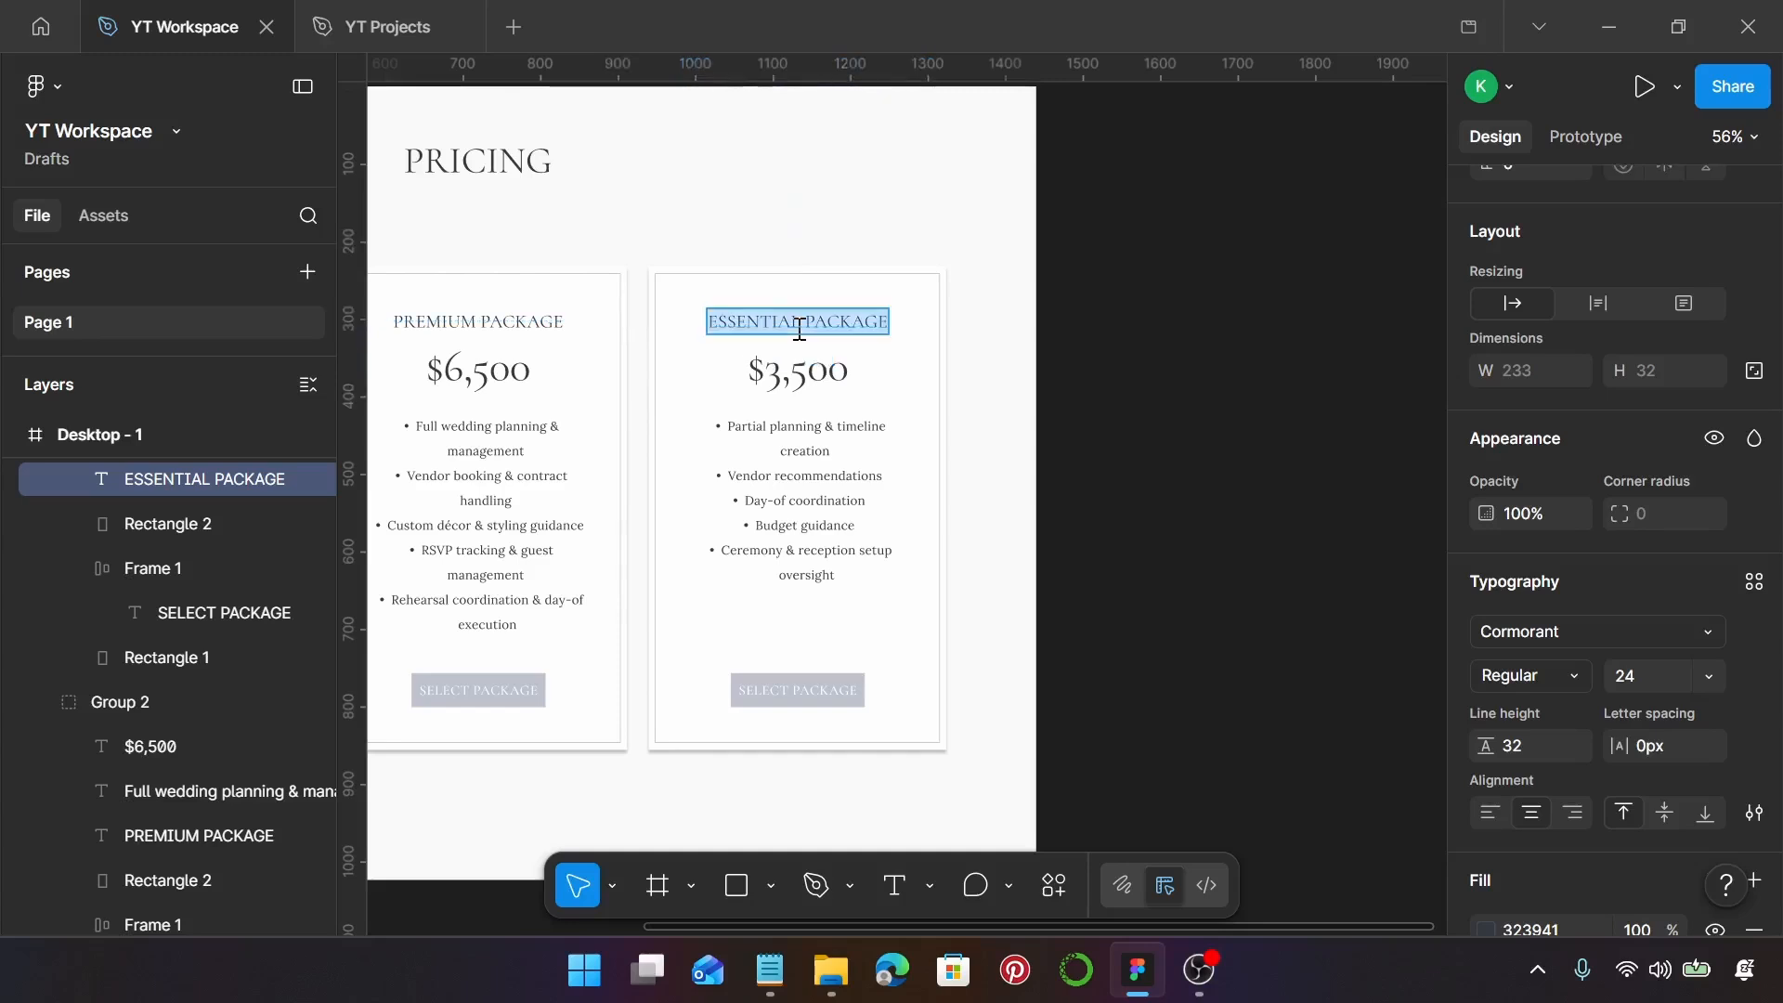
pyautogui.hotkey('ctrl', 'v')
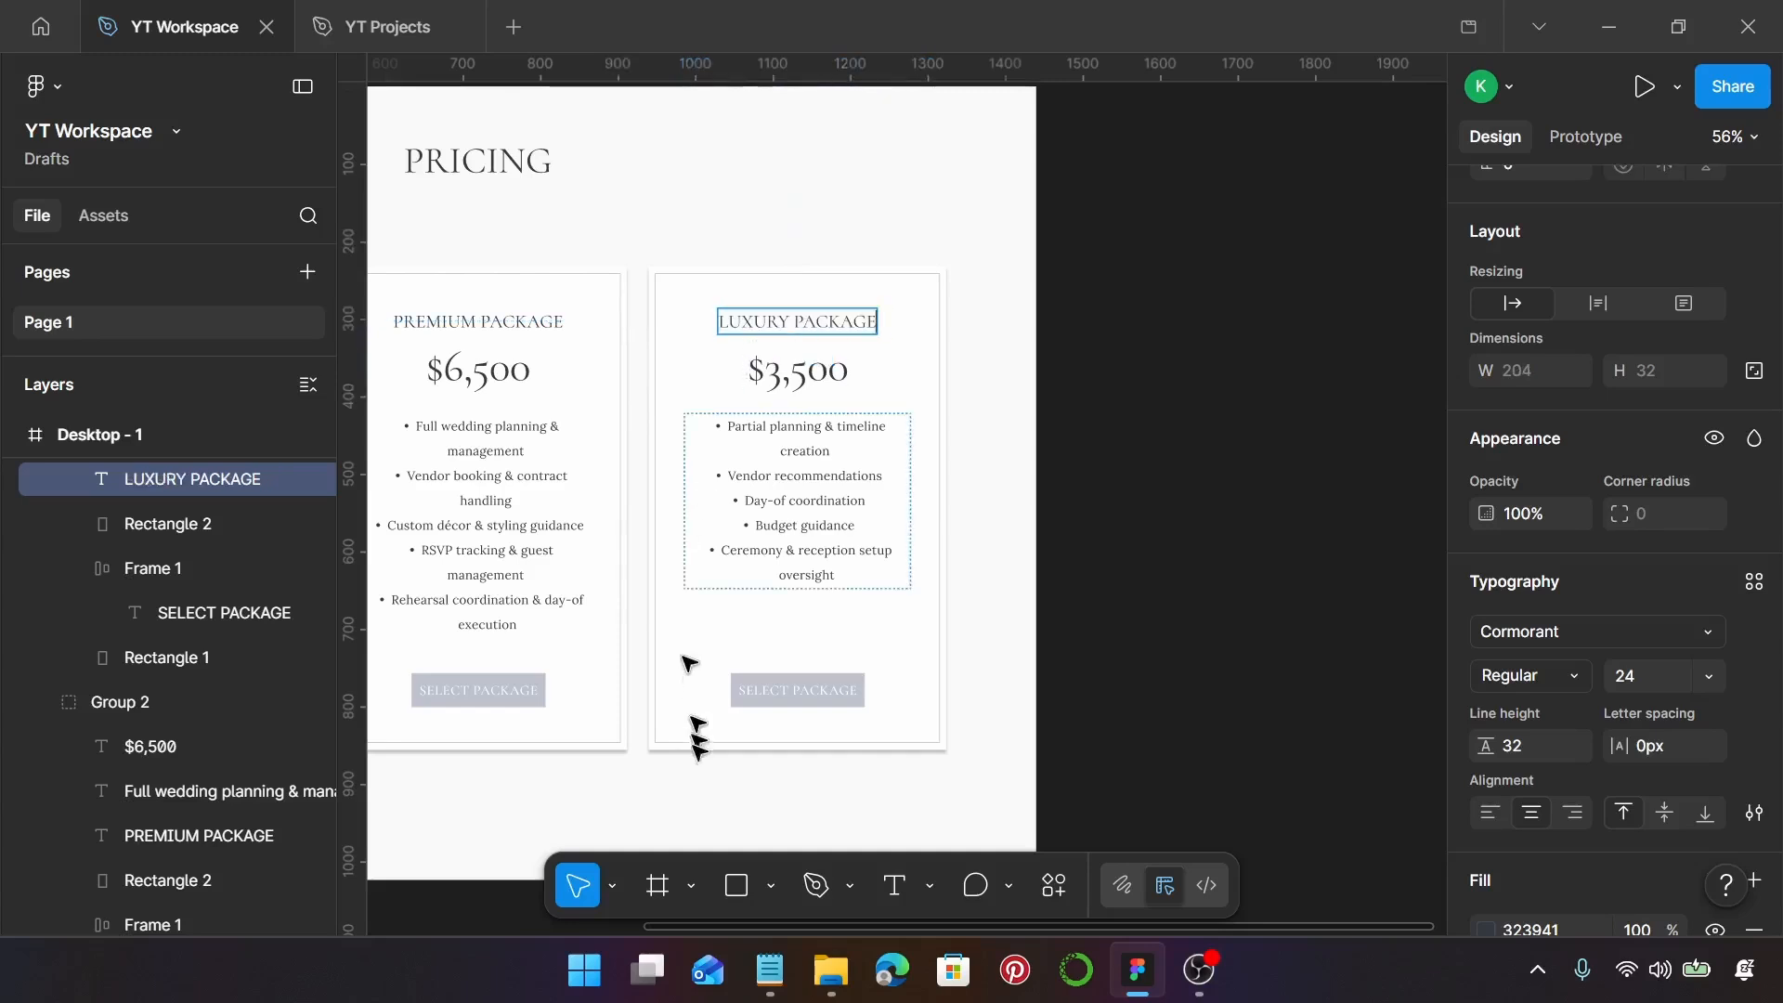
# Copy $10,000+ from the Notepad pricing text and replace the Luxury card's price with it in Figma
pyautogui.click(770, 970)
pyautogui.moveTo(728, 631); pyautogui.dragTo(836, 631)
pyautogui.hotkey('ctrl', 'c')
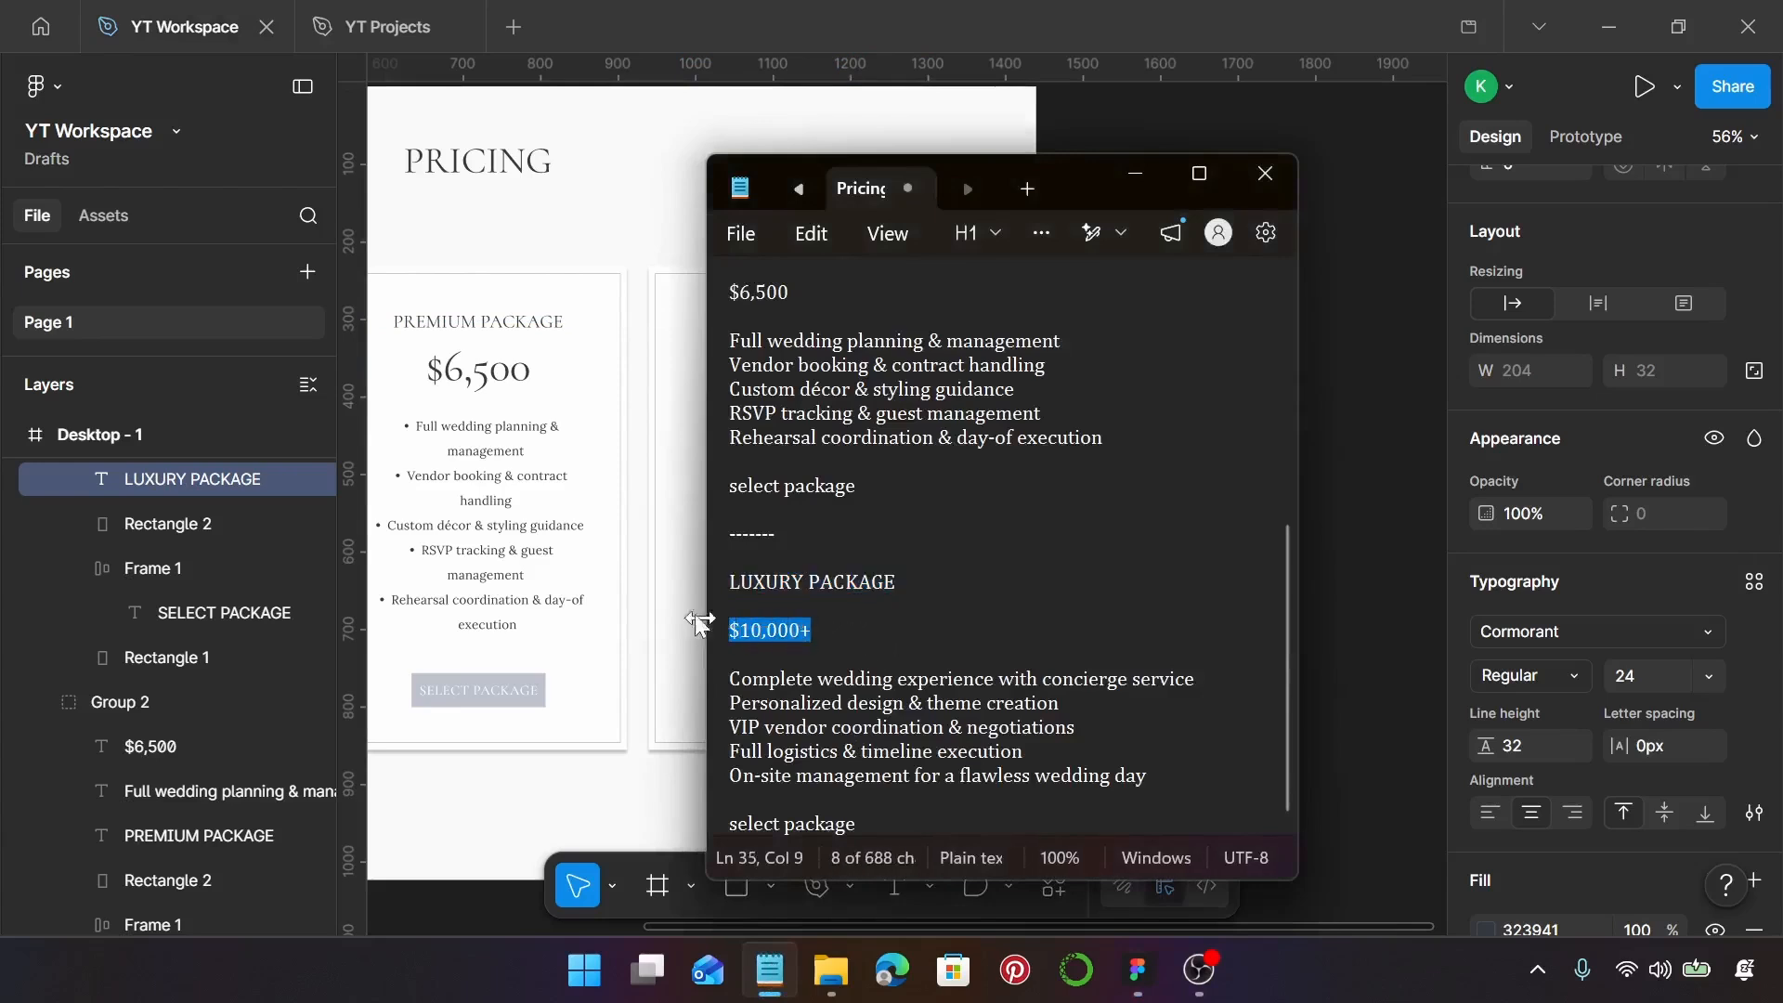
pyautogui.click(696, 587)
pyautogui.click(805, 383)
pyautogui.doubleClick(806, 382)
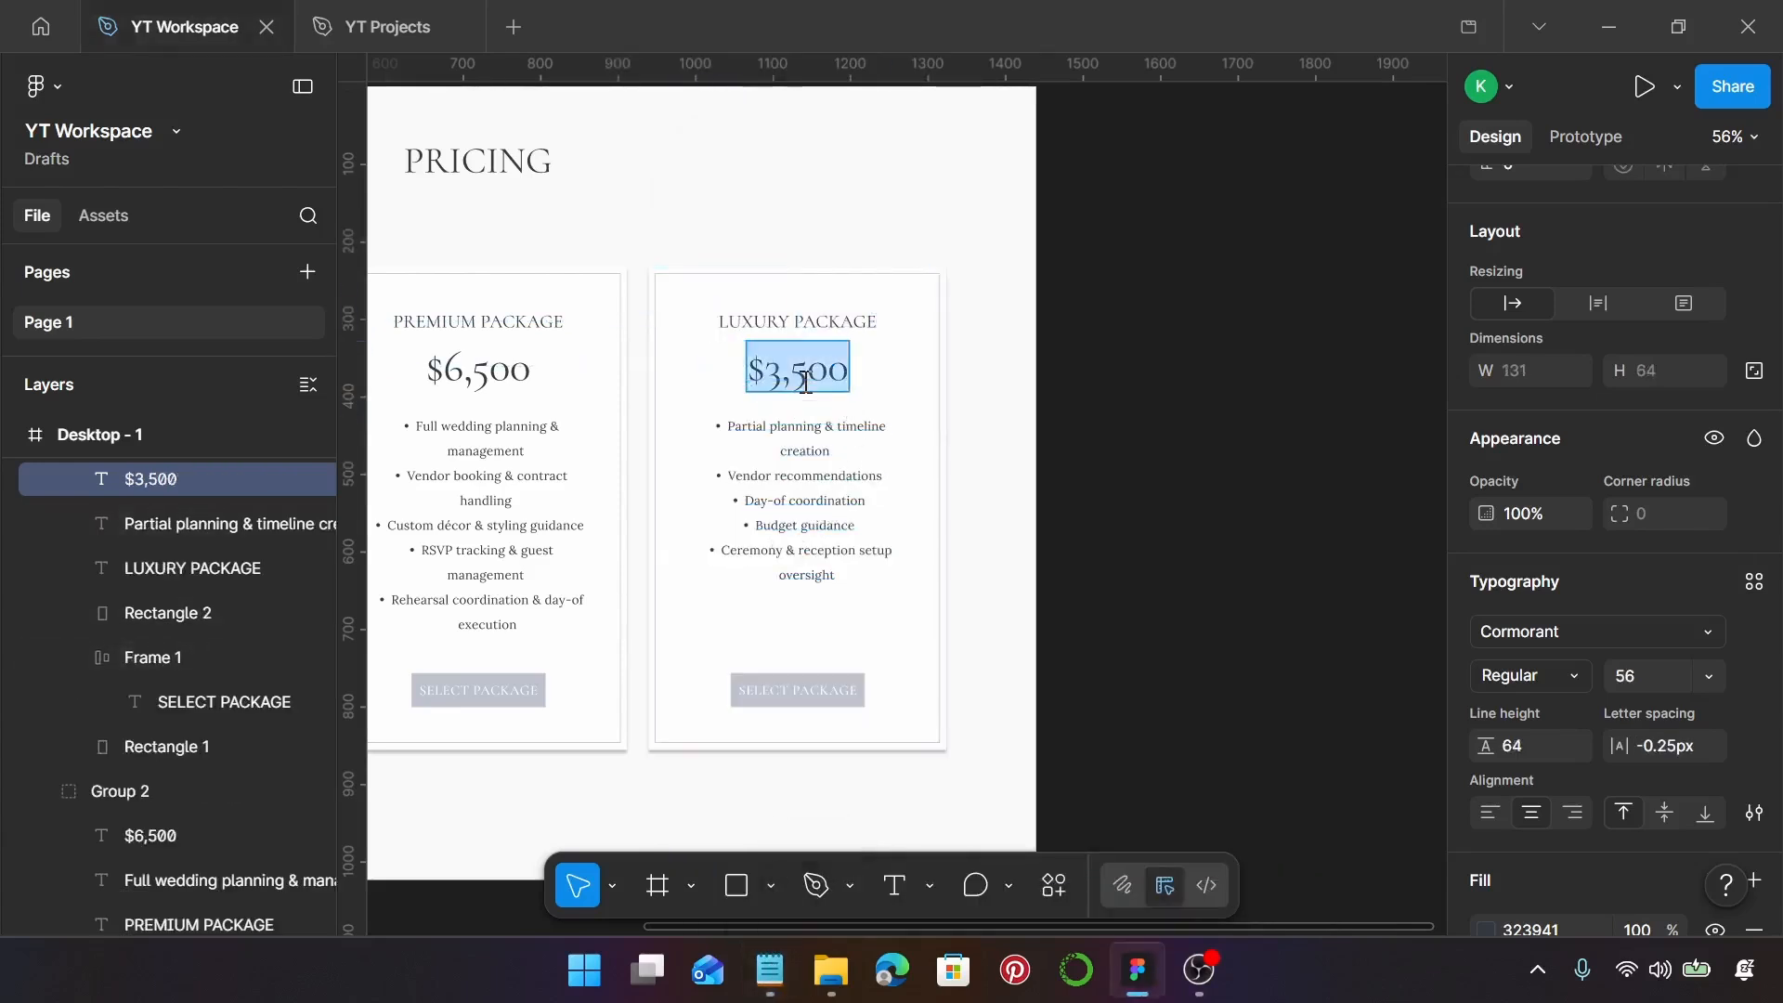
pyautogui.hotkey('ctrl', 'v')
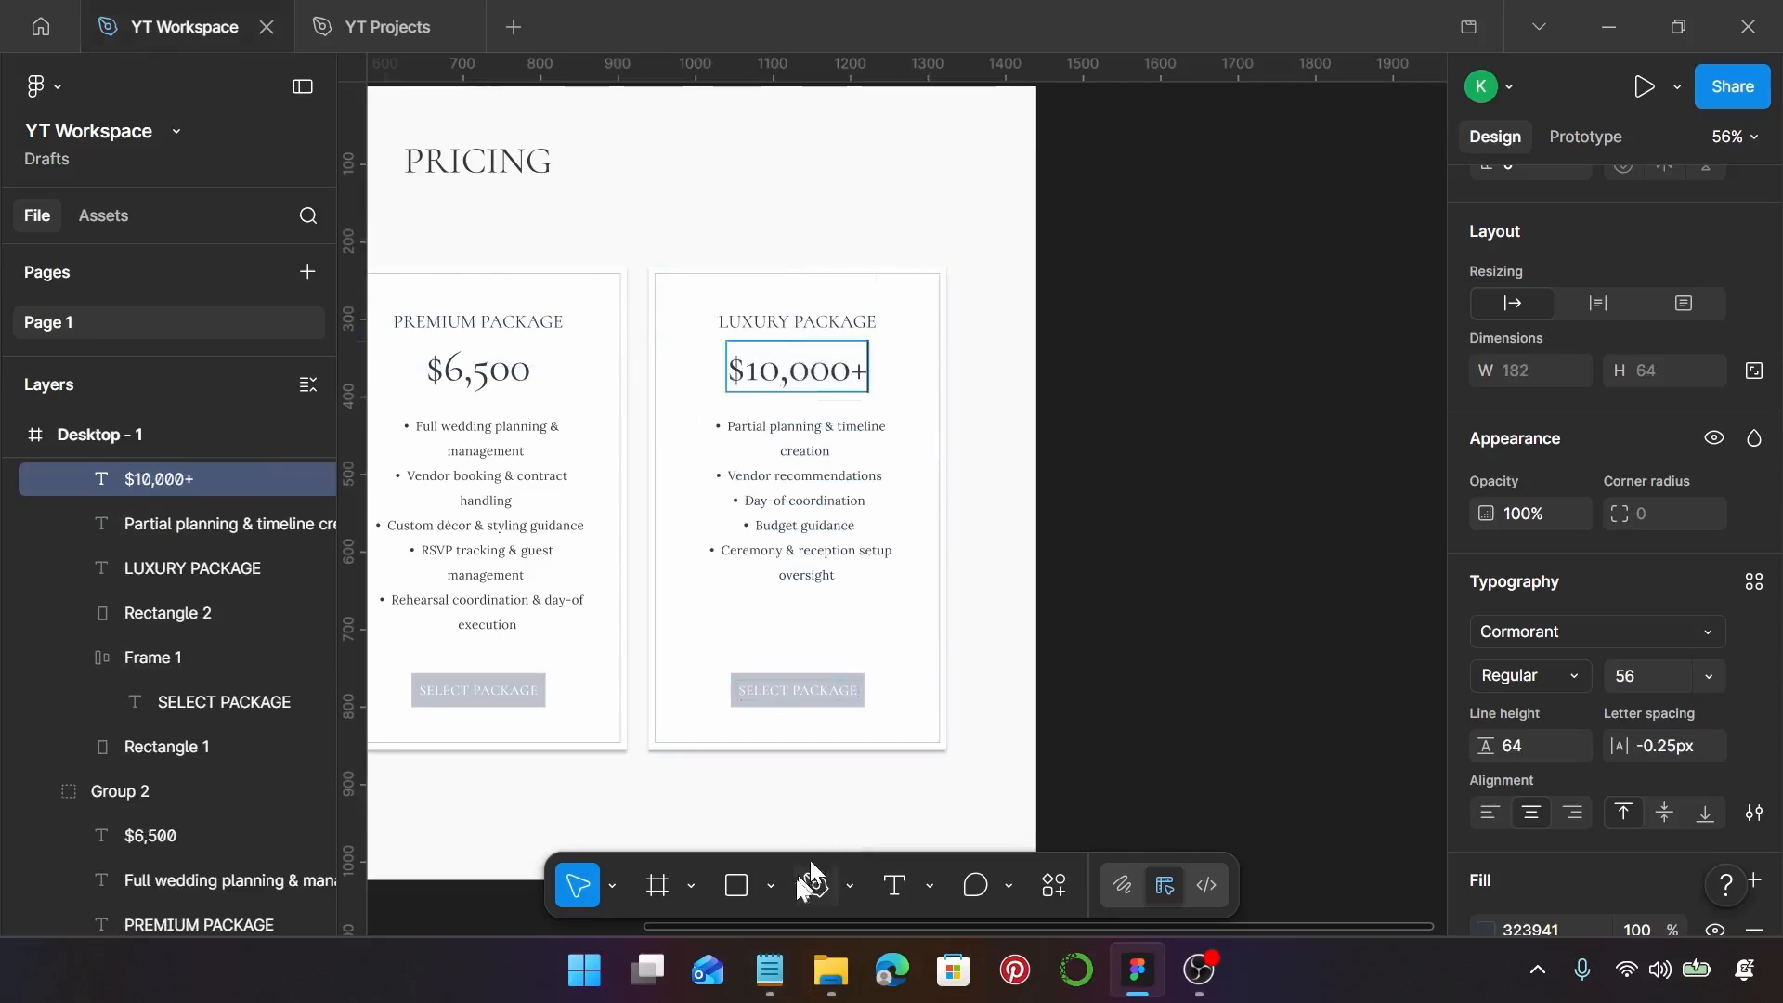
# Replace the Luxury card's feature list with the five Notepad lines from "Complete wedding experience with concierge service" to "On-site management for a flawless wedding day"
pyautogui.click(769, 969)
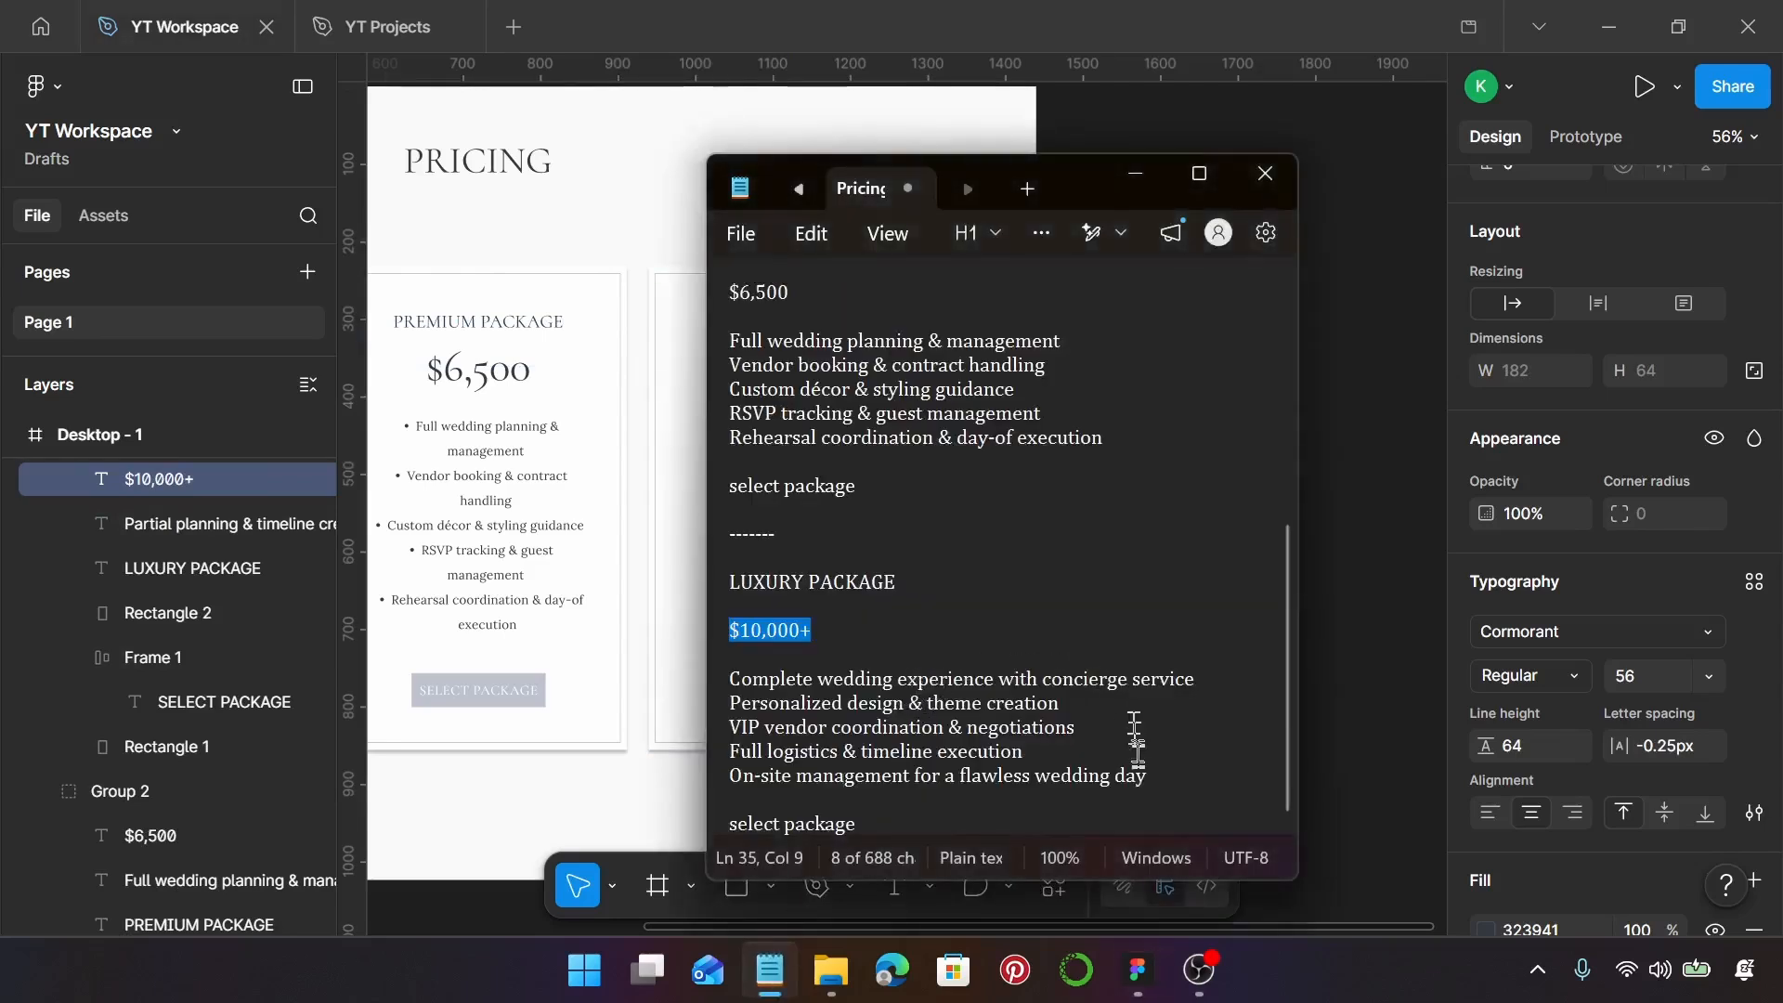
pyautogui.moveTo(1151, 776); pyautogui.dragTo(905, 752)
pyautogui.moveTo(804, 705); pyautogui.dragTo(734, 695)
pyautogui.hotkey('ctrl', 'c')
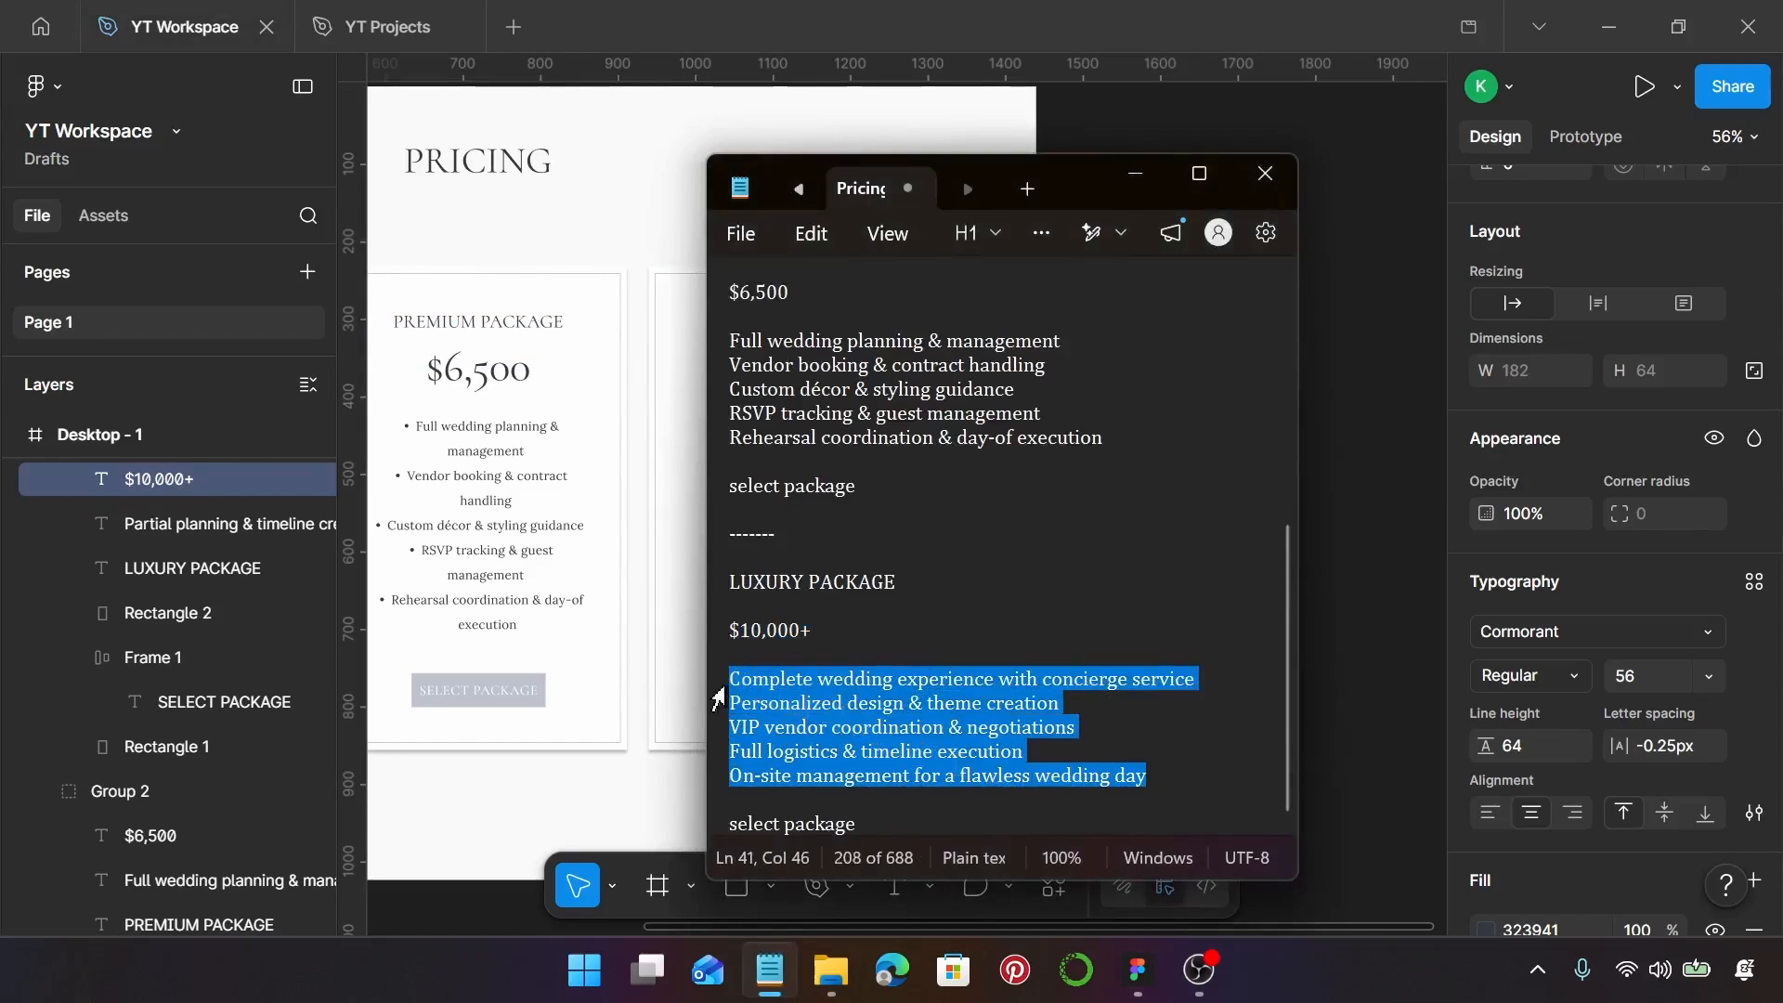
pyautogui.click(679, 650)
pyautogui.click(780, 554)
pyautogui.doubleClick(780, 555)
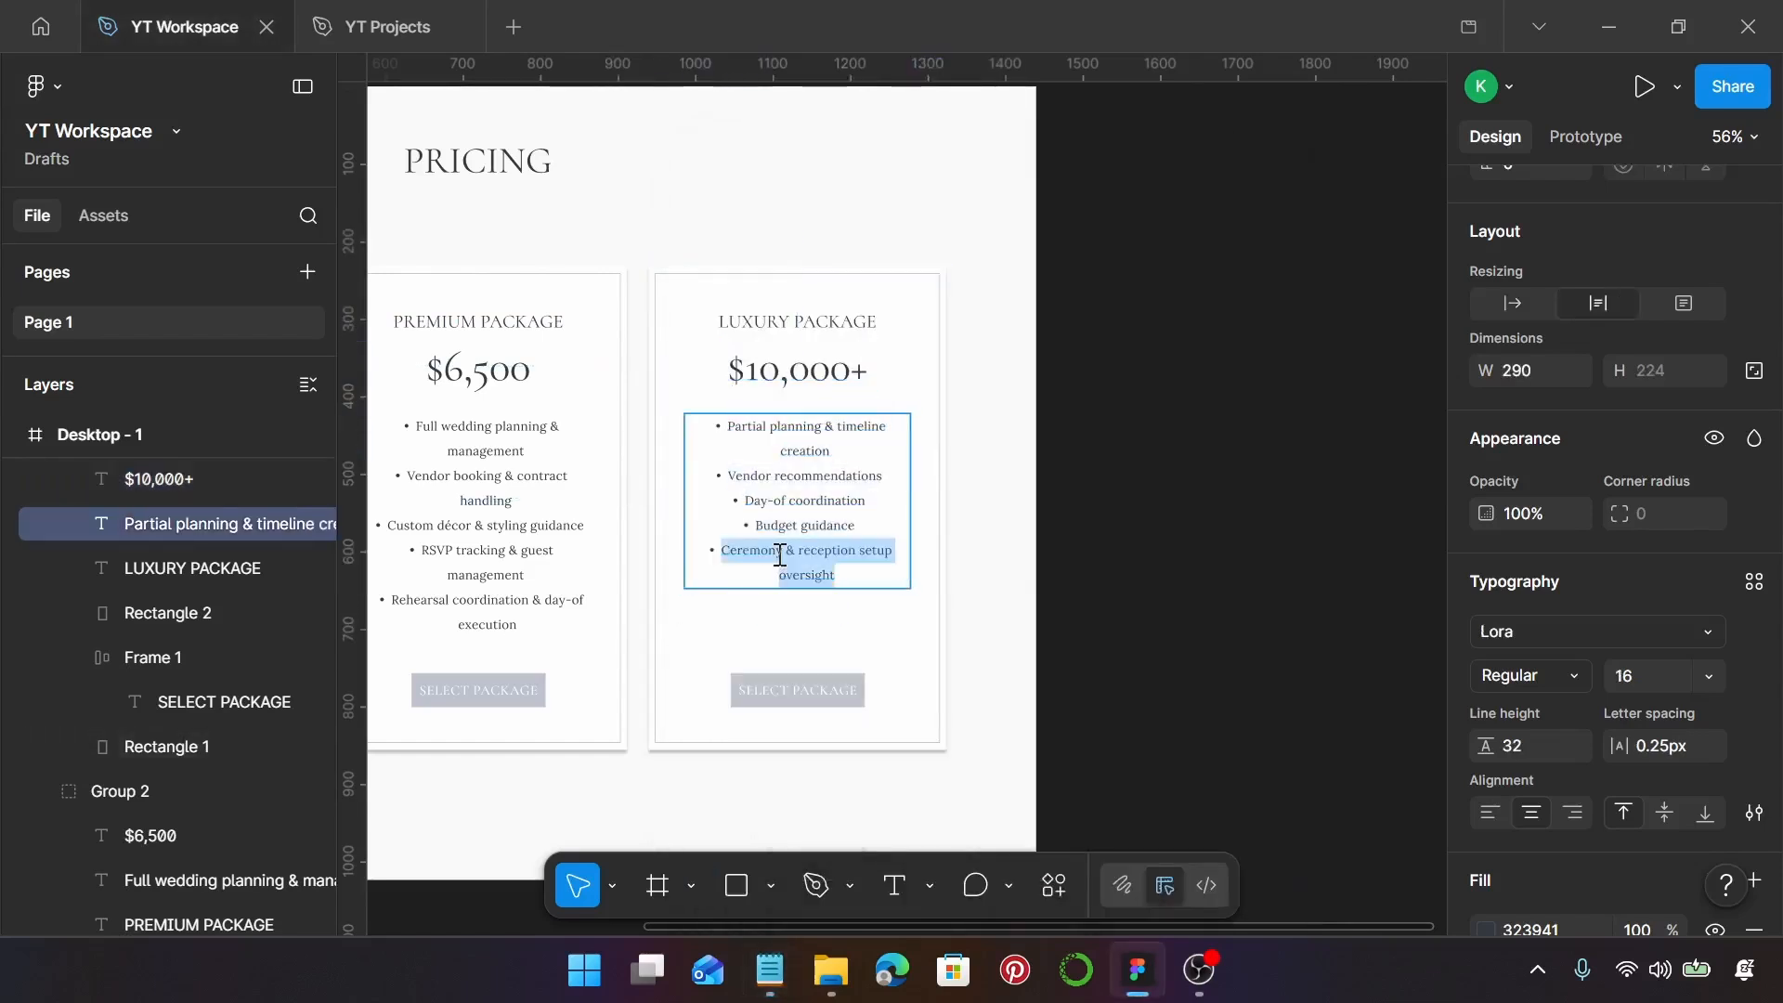
pyautogui.hotkey('ctrl', 'a')
pyautogui.hotkey('ctrl', 'v')
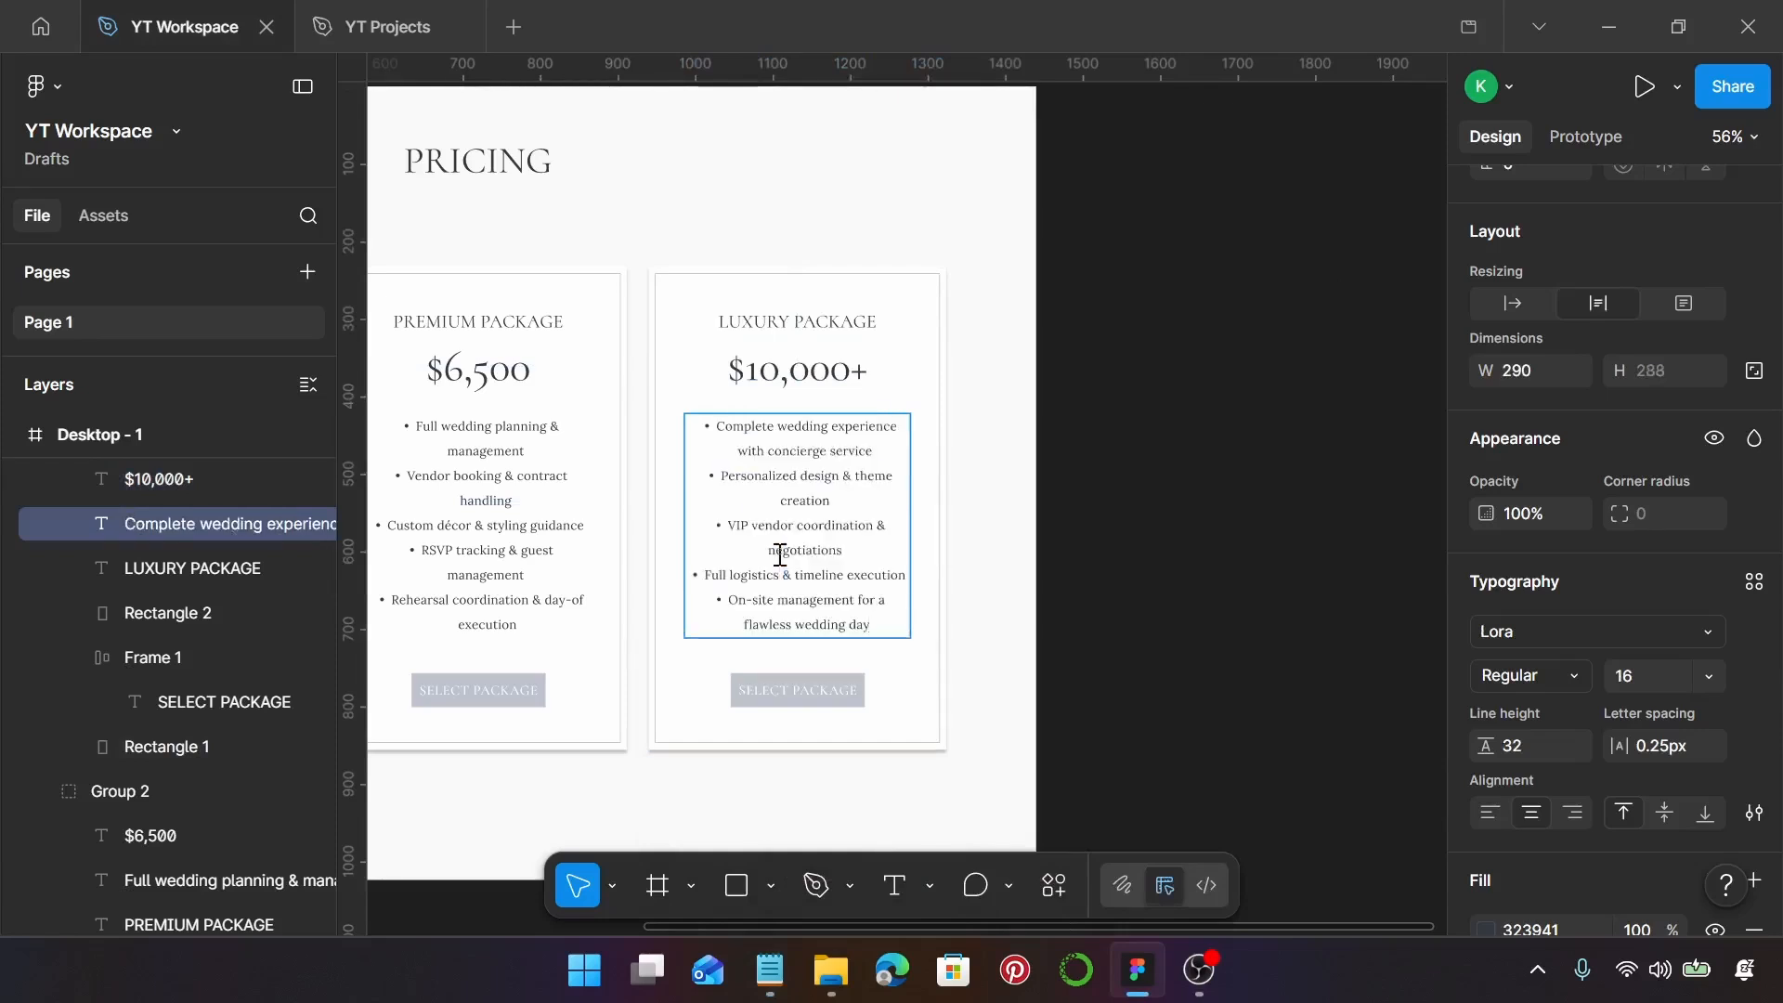
pyautogui.scroll(-3, 780, 555)
pyautogui.hscroll(-2, 780, 554)
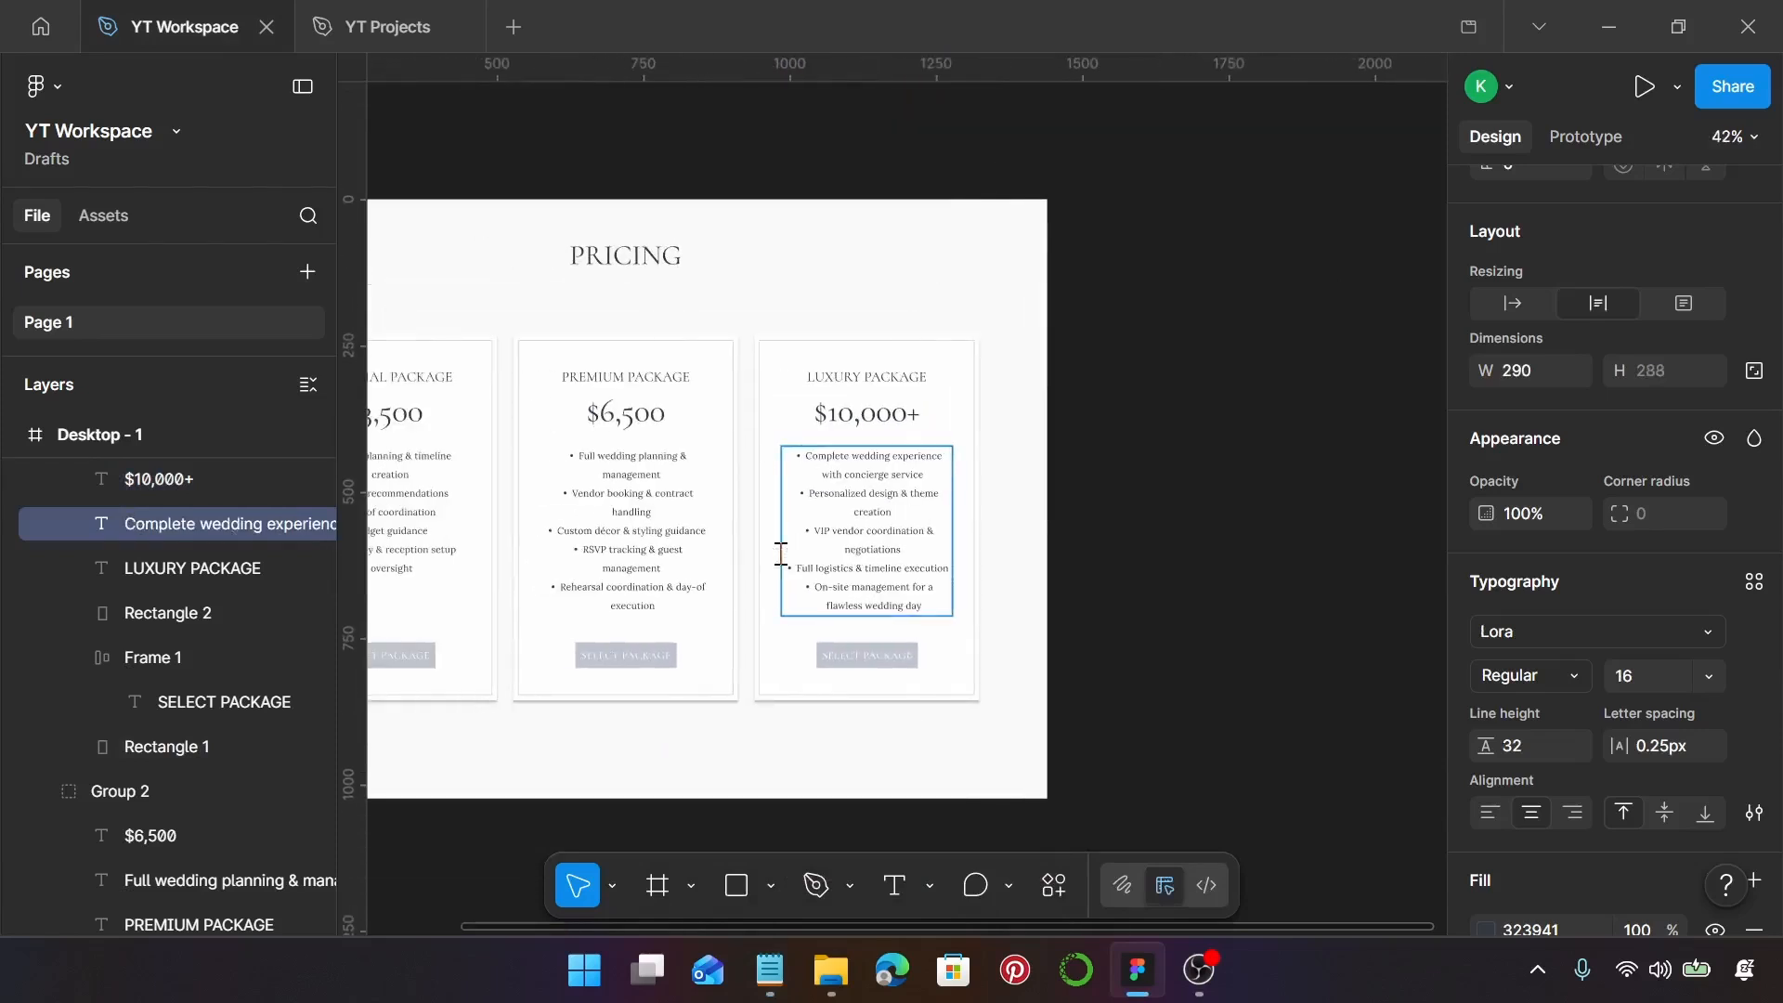
pyautogui.scroll(-3, 780, 554)
pyautogui.hscroll(-2, 790, 538)
pyautogui.press('Escape')
# Select all three pricing cards and move them up together so their top edges sit at Y 200
pyautogui.click(630, 565)
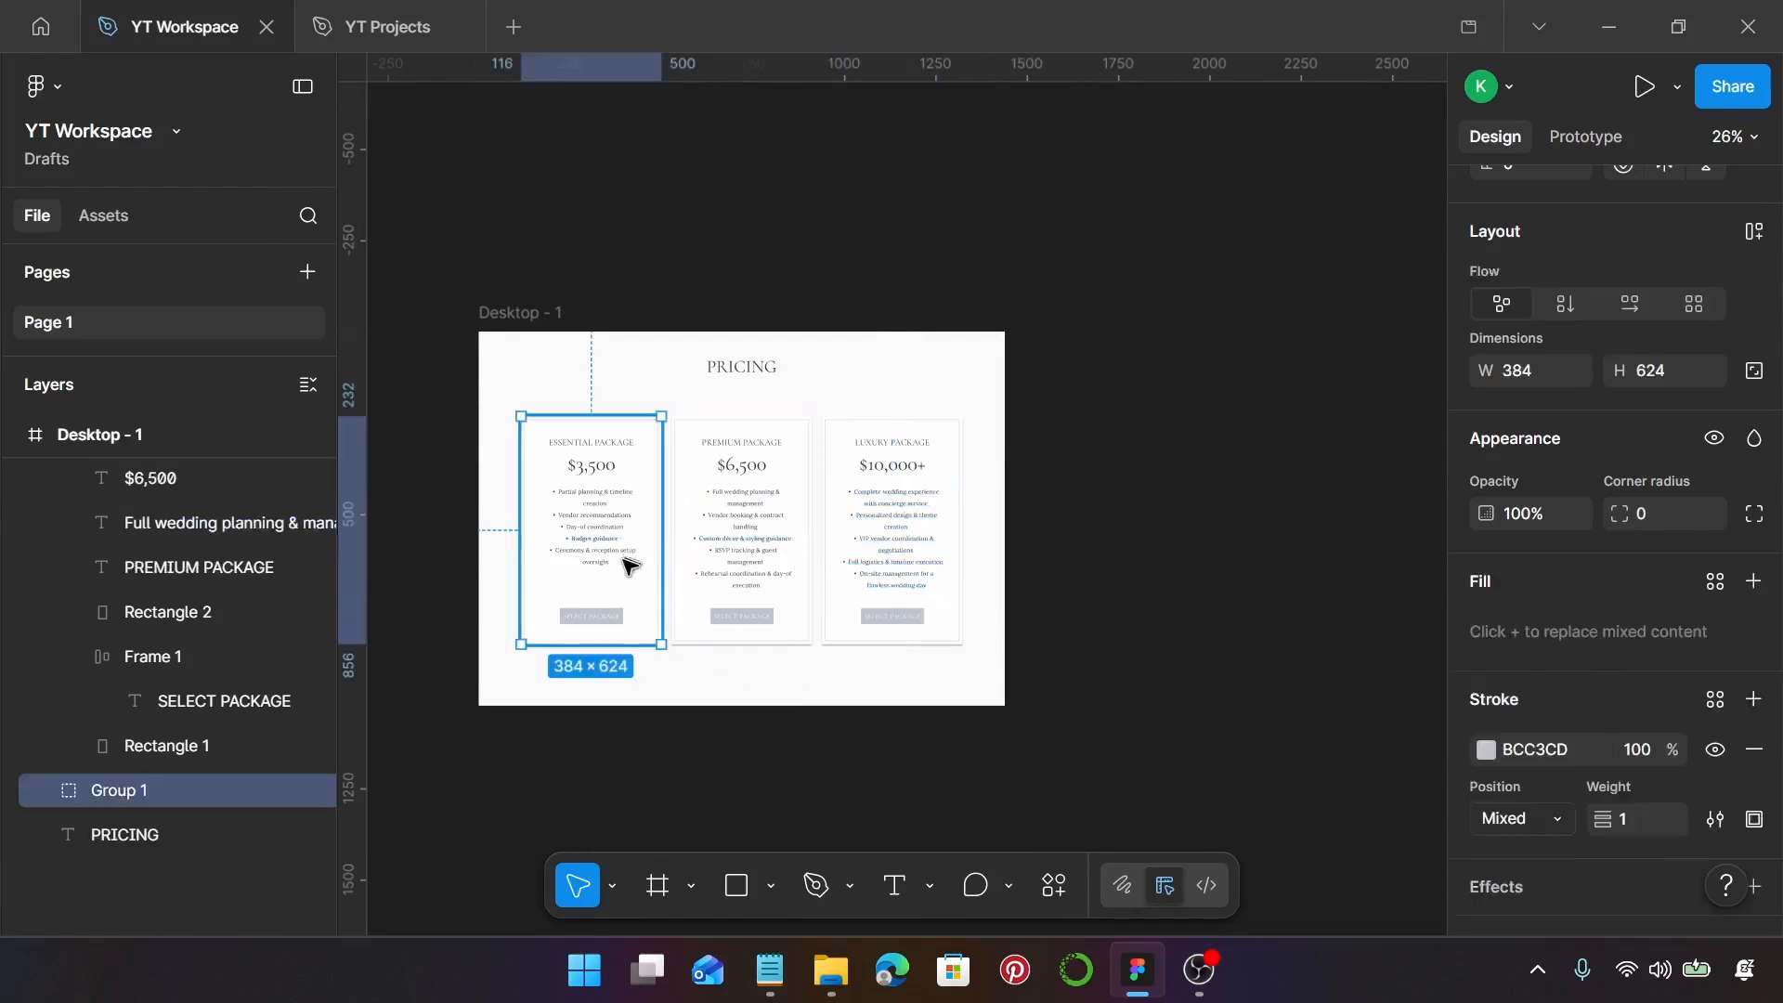
pyautogui.keyDown('shift'); pyautogui.click(738, 529); pyautogui.keyUp('shift')
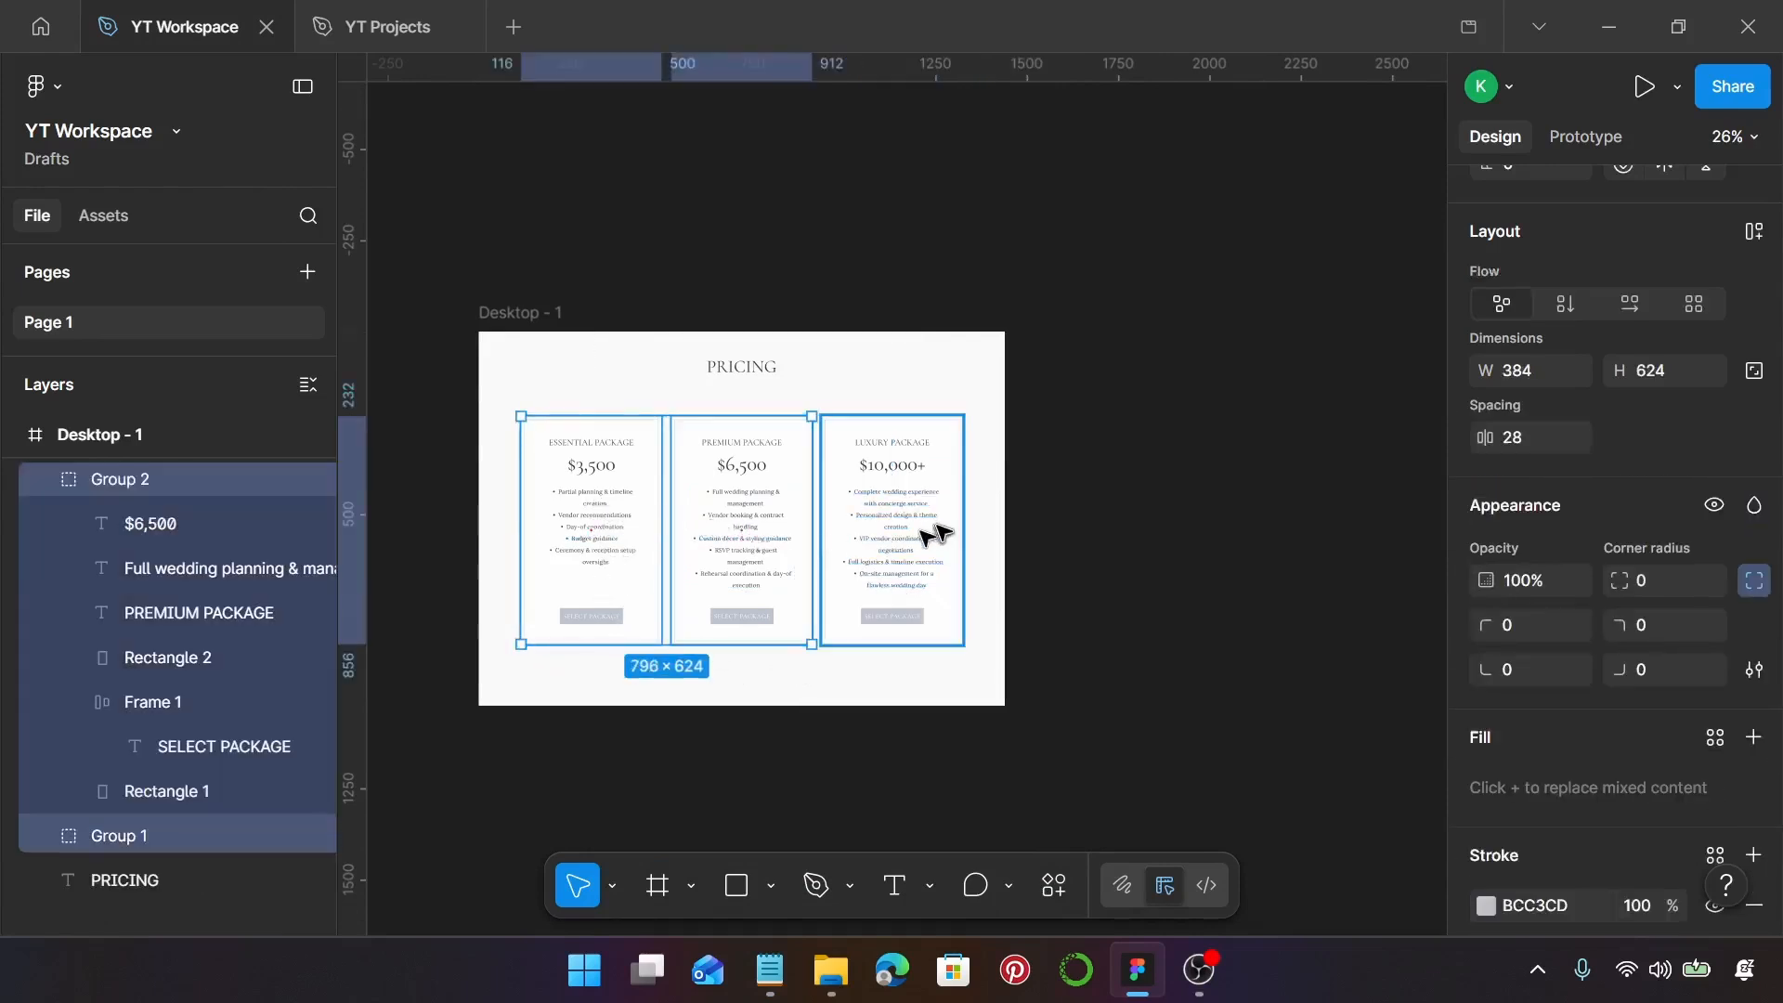
pyautogui.keyDown('shift'); pyautogui.click(933, 531); pyautogui.keyUp('shift')
pyautogui.moveTo(907, 513); pyautogui.dragTo(916, 510)
# Move the PRICING heading down towards the cards, leaving a 30 px gap above the Premium card
pyautogui.scroll(2, 743, 504)
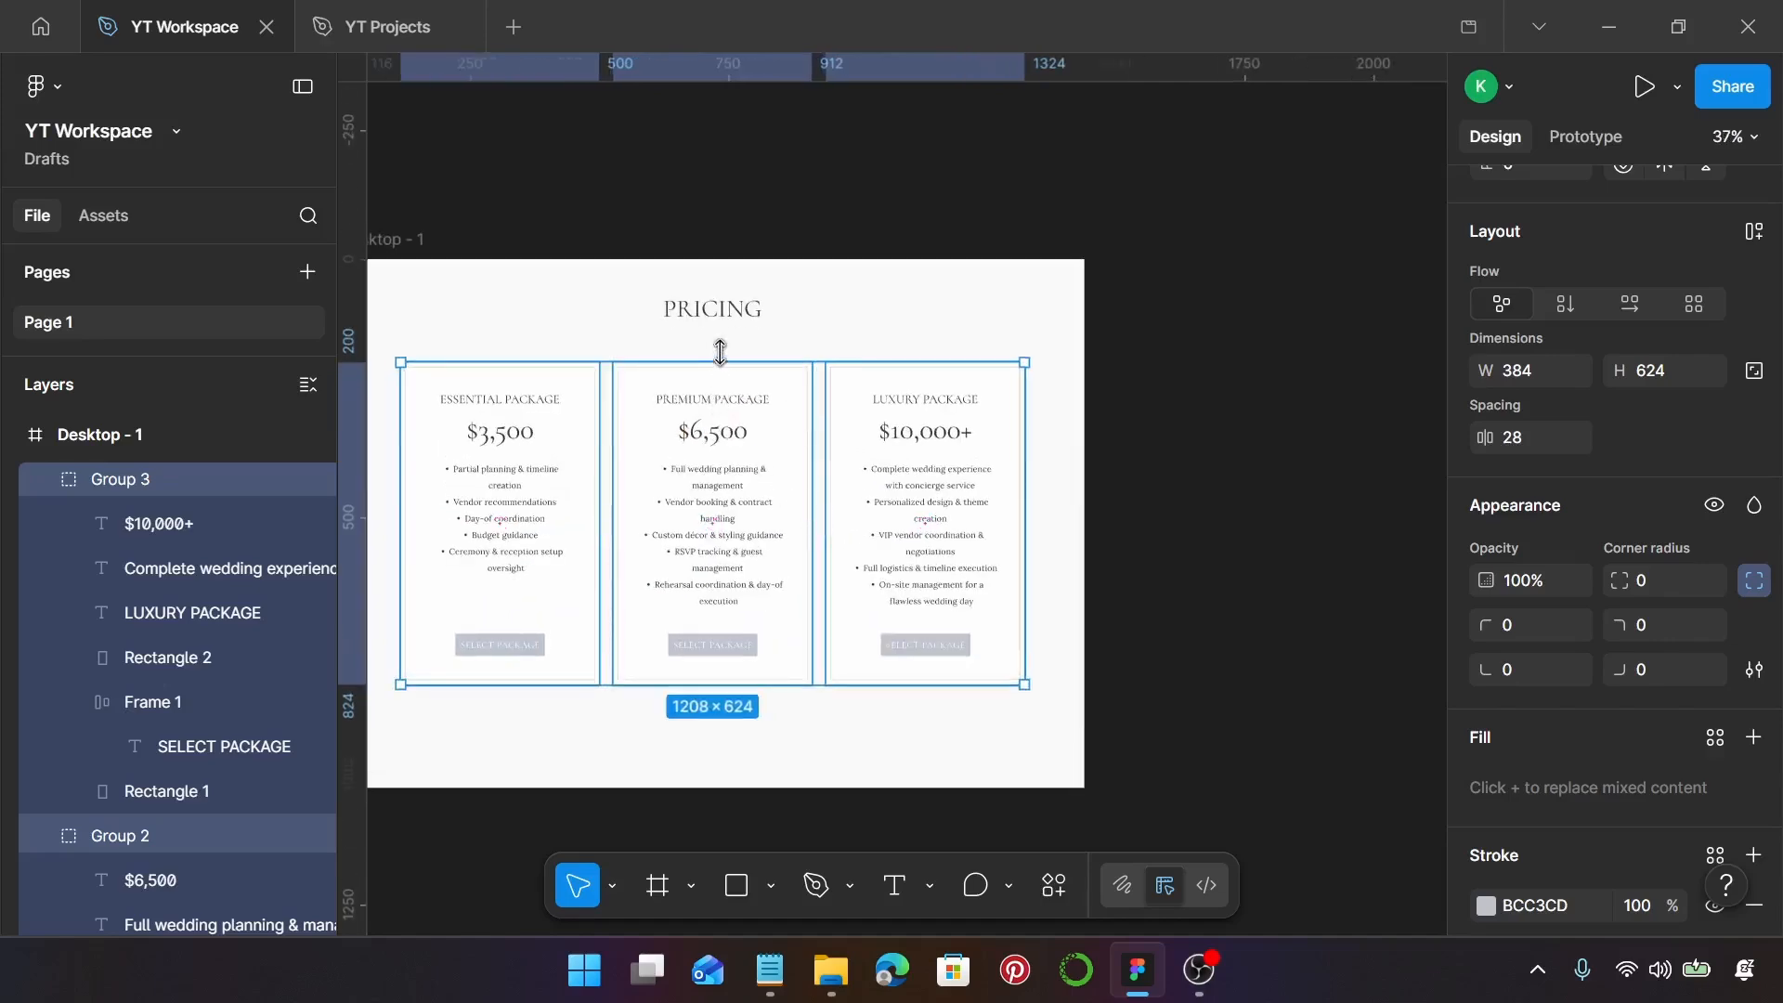
pyautogui.scroll(2, 720, 352)
pyautogui.click(734, 299)
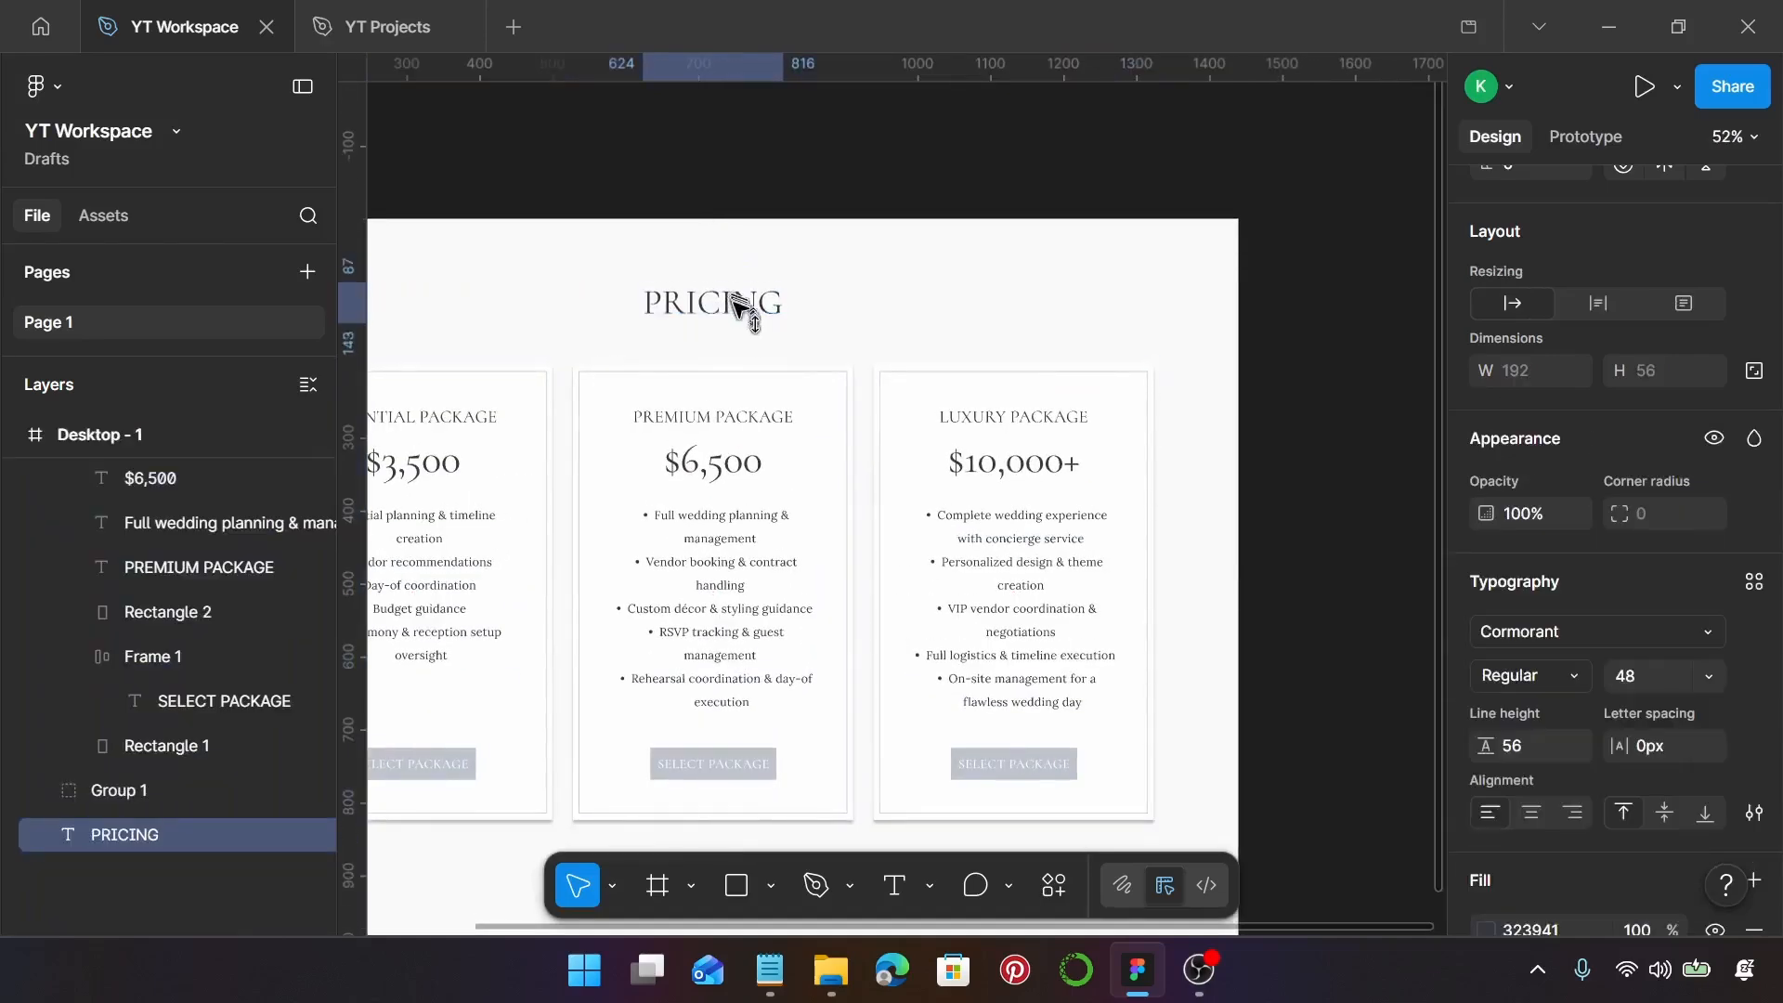
pyautogui.keyDown('shift'); pyautogui.click(713, 376); pyautogui.keyUp('shift')
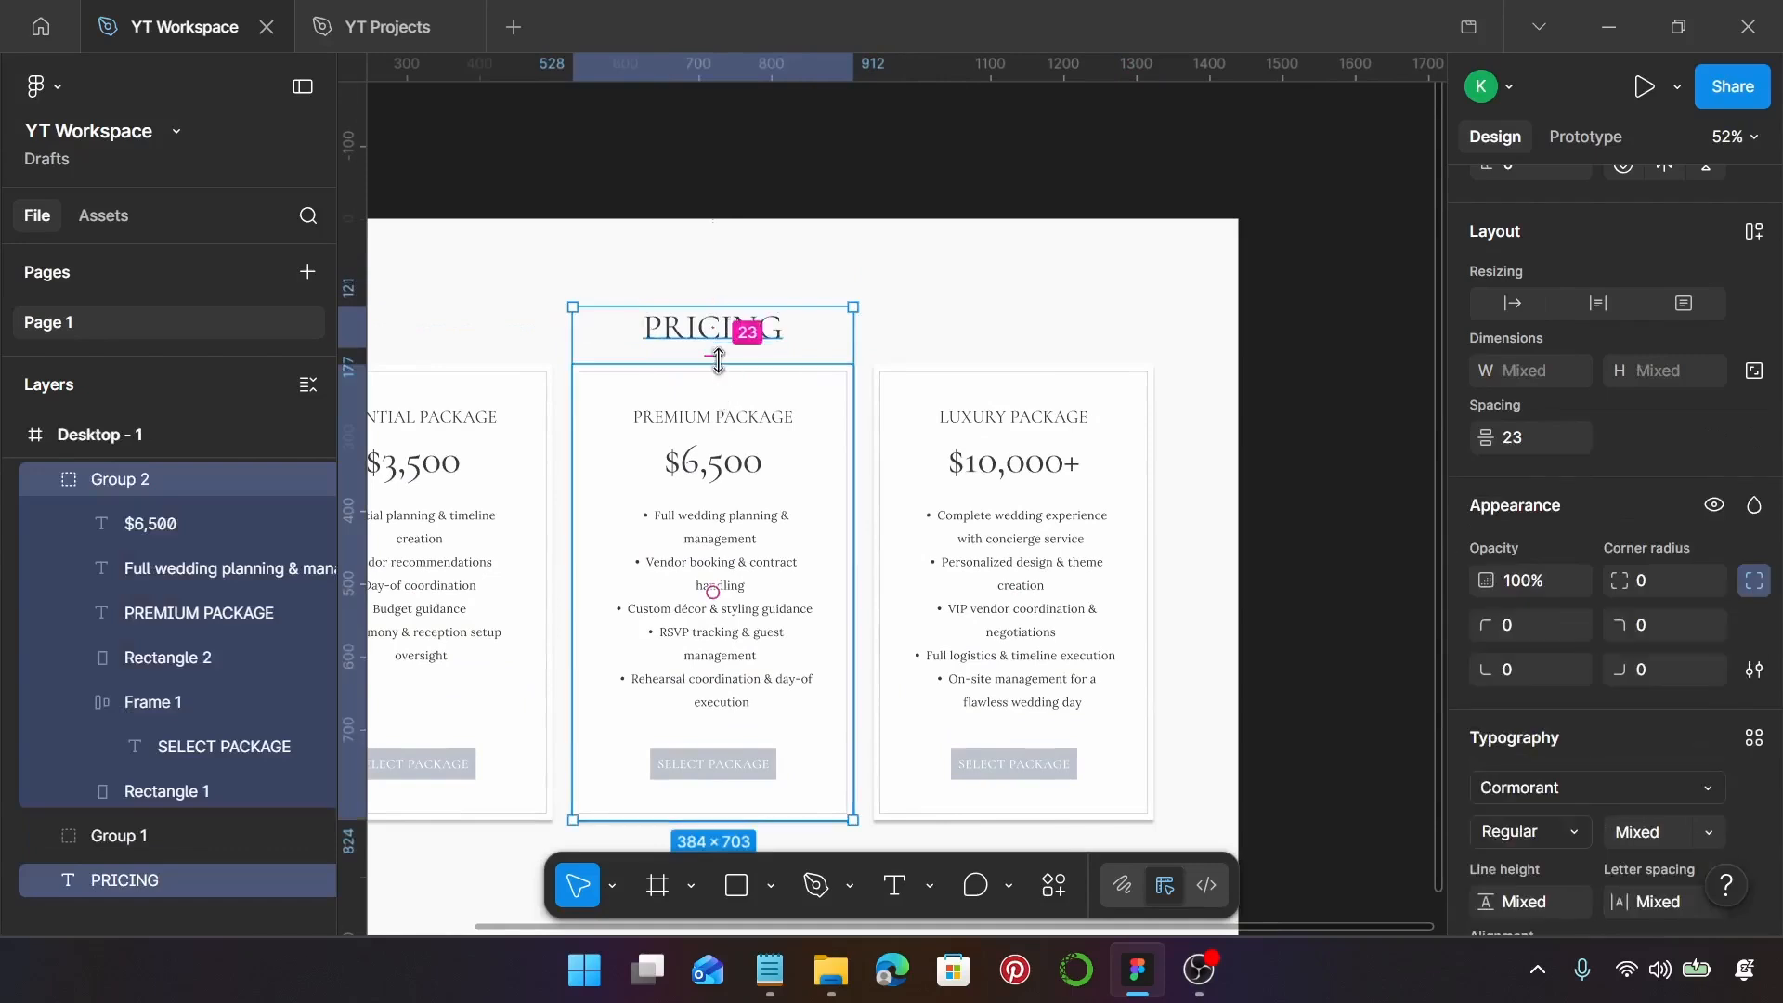
pyautogui.click(760, 333)
pyautogui.moveTo(760, 333); pyautogui.dragTo(760, 319)
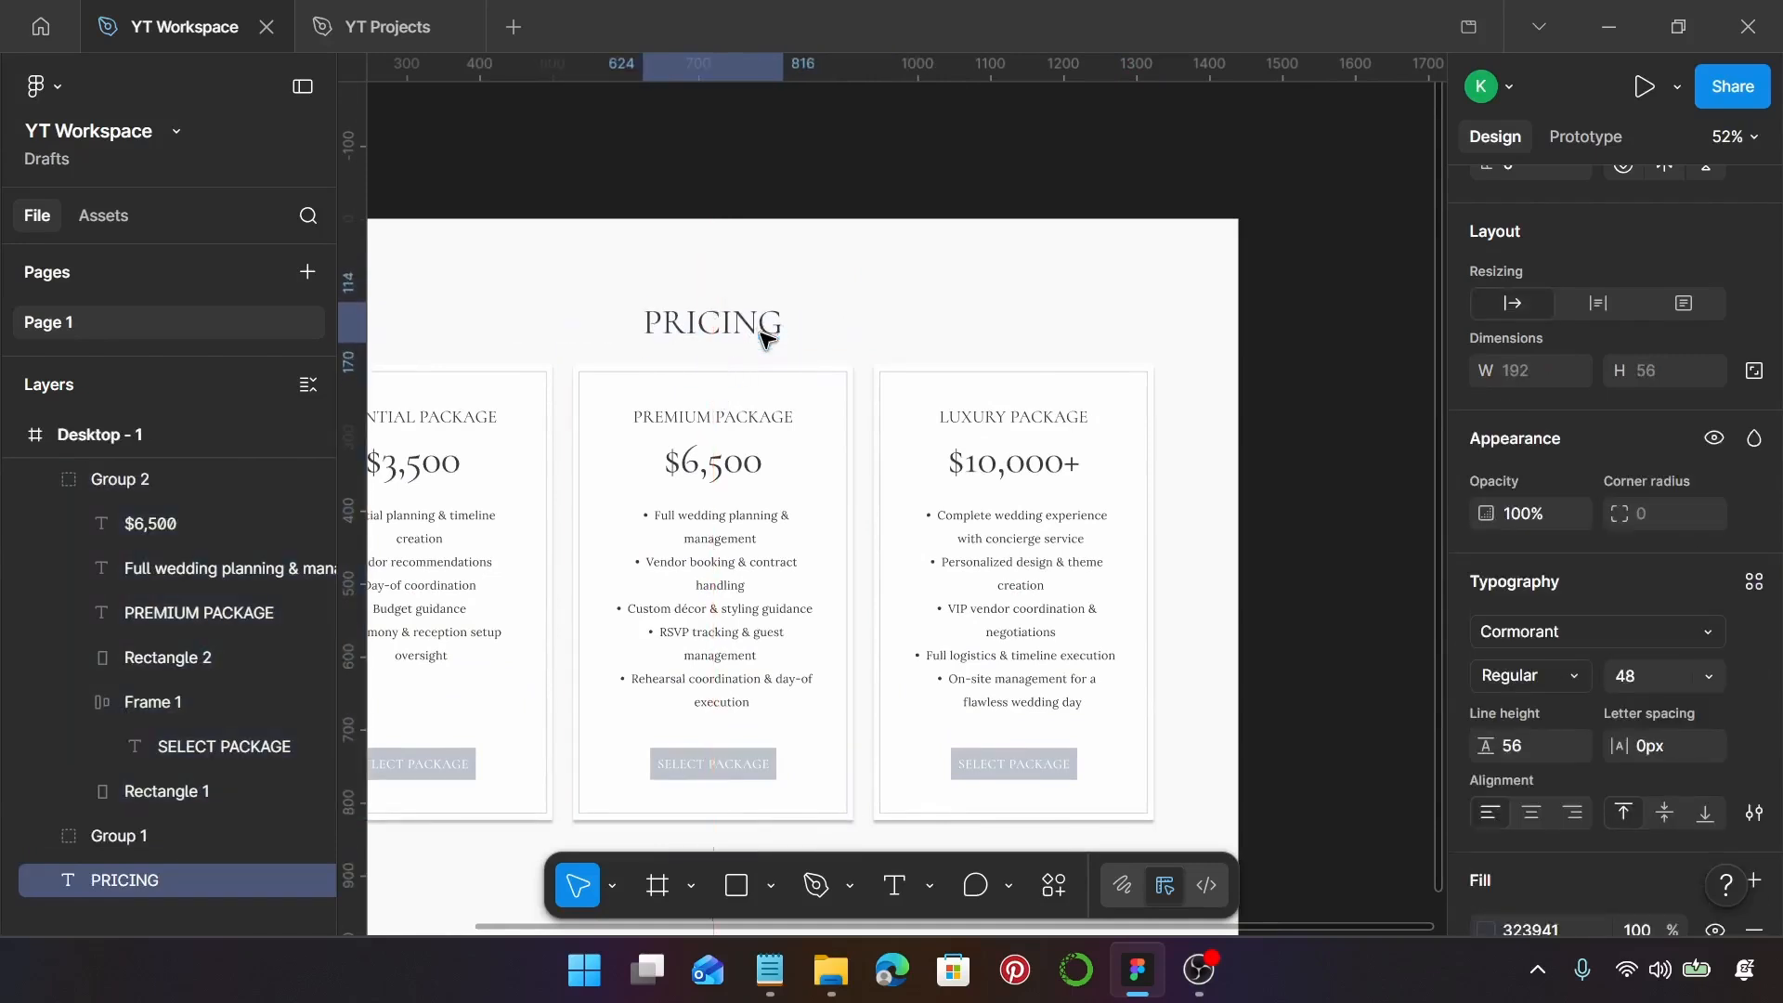
pyautogui.keyDown('shift'); pyautogui.click(713, 411); pyautogui.keyUp('shift')
pyautogui.scroll(-3, 719, 352)
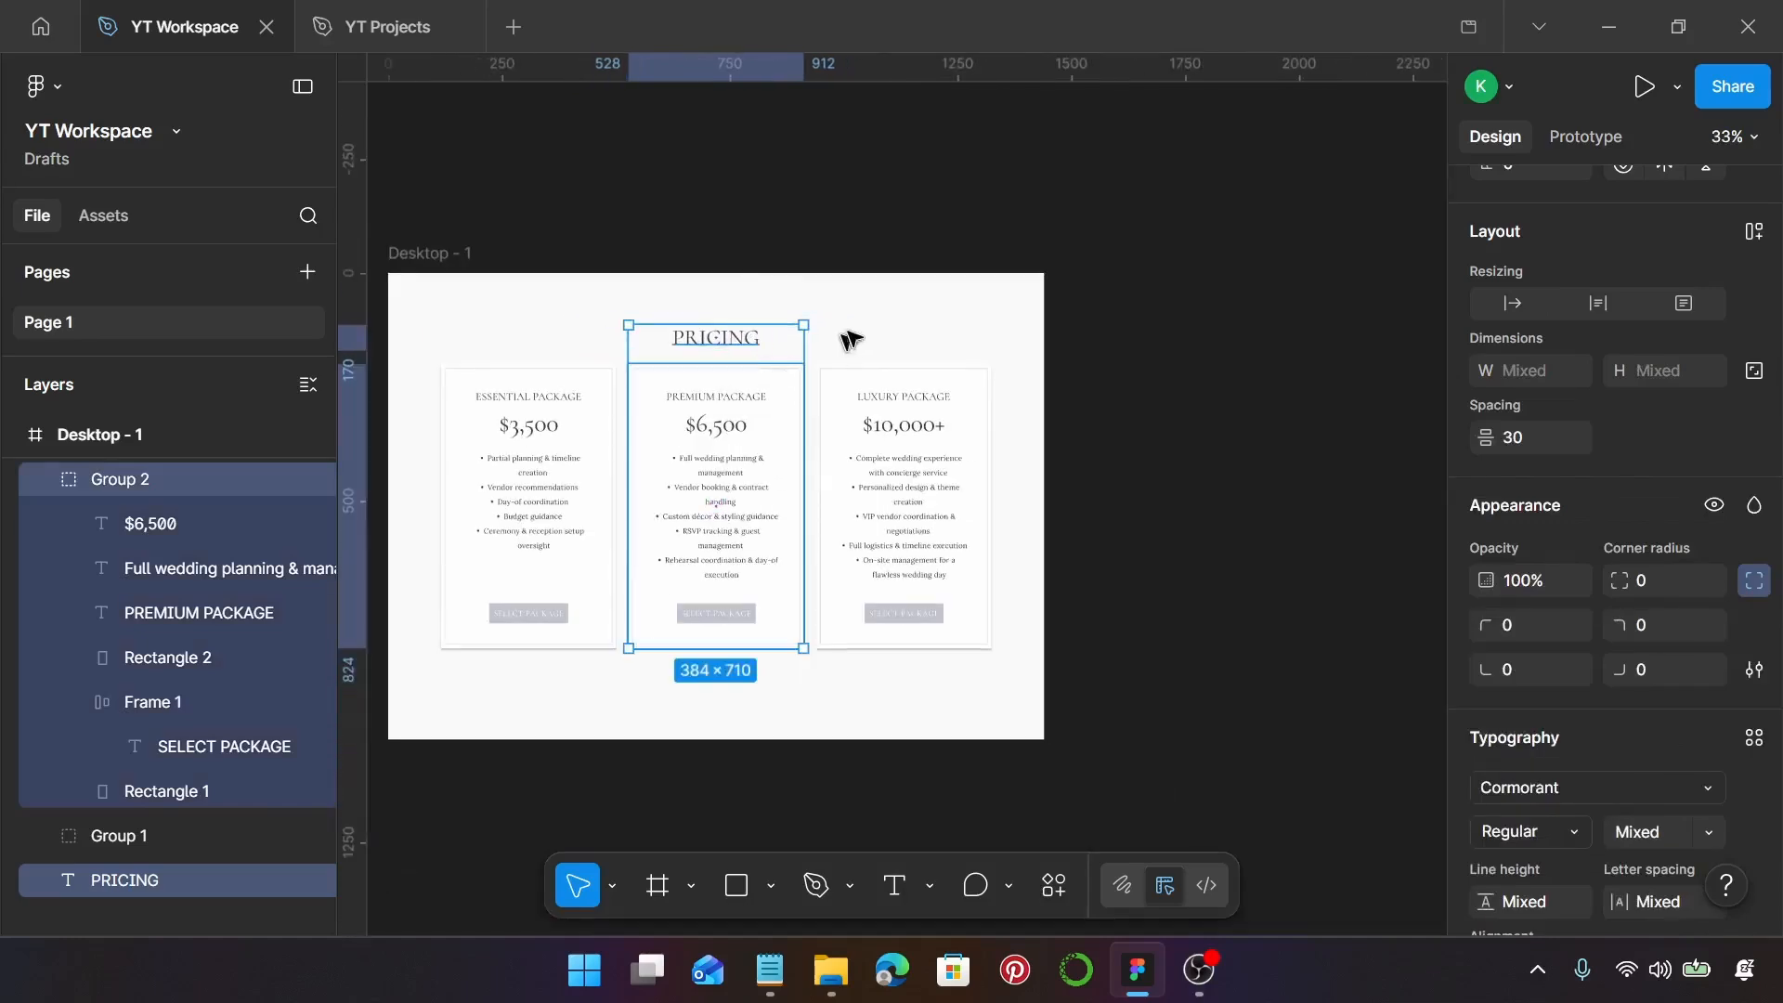
pyautogui.click(850, 340)
pyautogui.scroll(4, 855, 334)
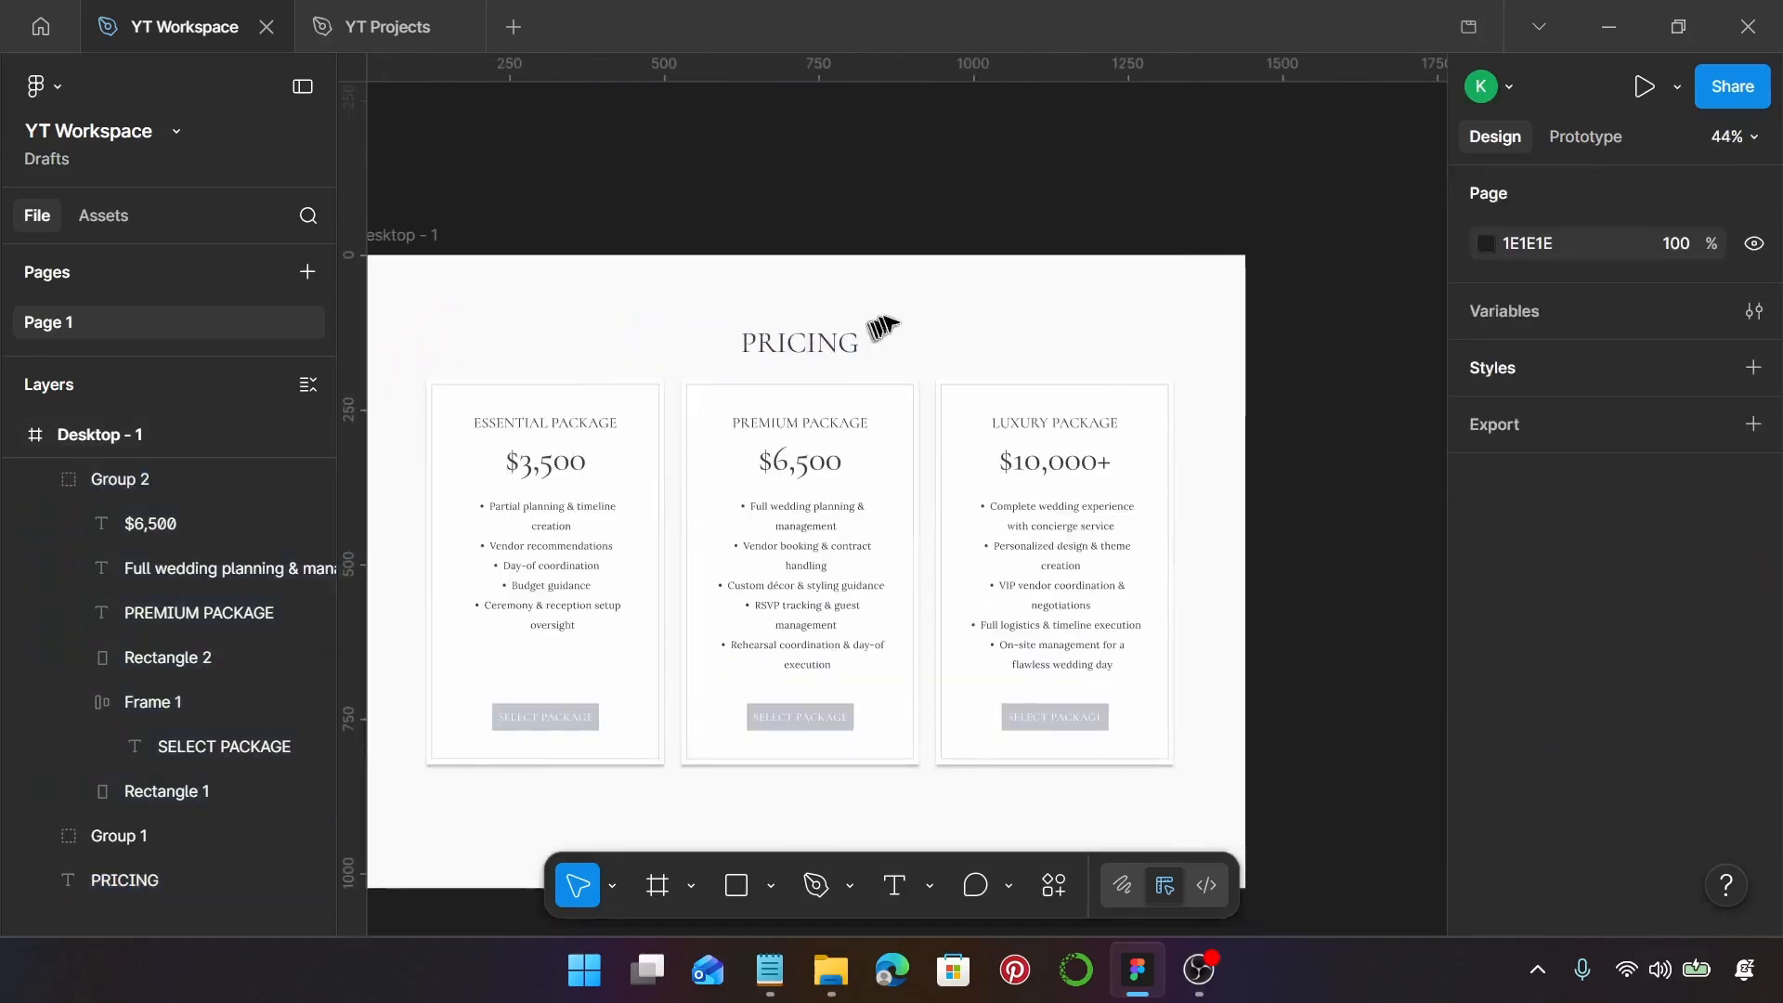
pyautogui.scroll(-1, 908, 312)
pyautogui.hscroll(-2, 909, 313)
pyautogui.scroll(-1, 916, 313)
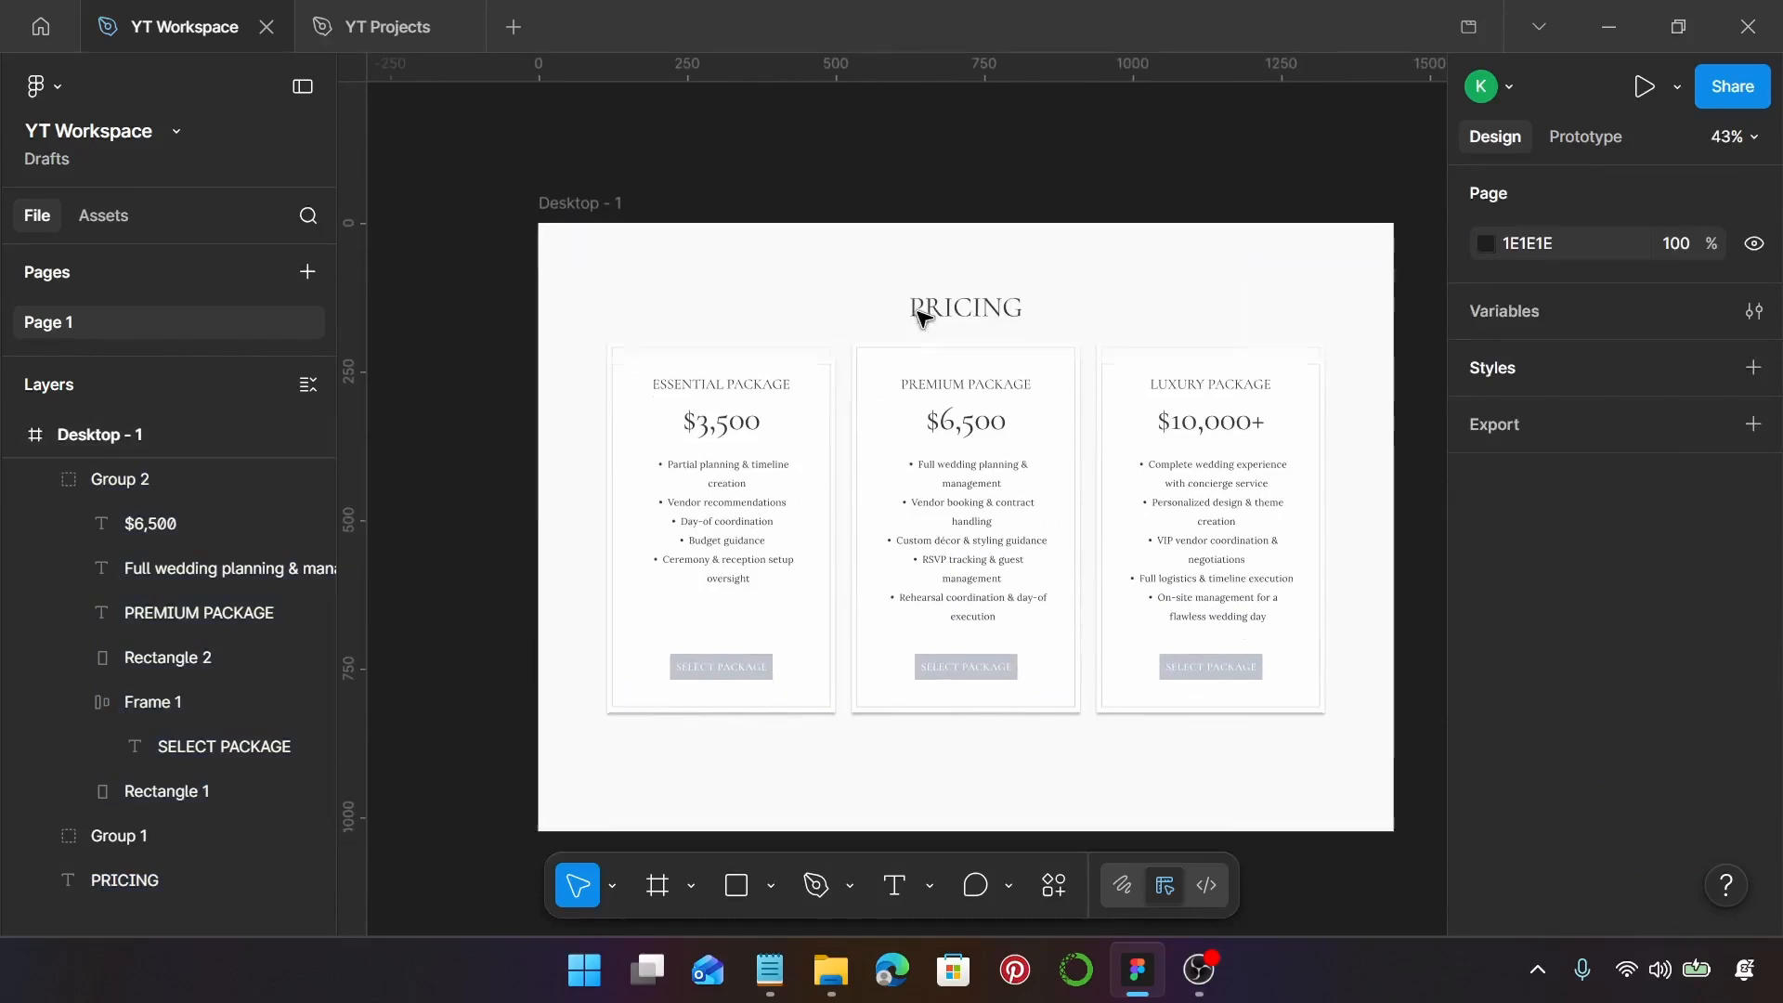
pyautogui.hscroll(1, 924, 316)
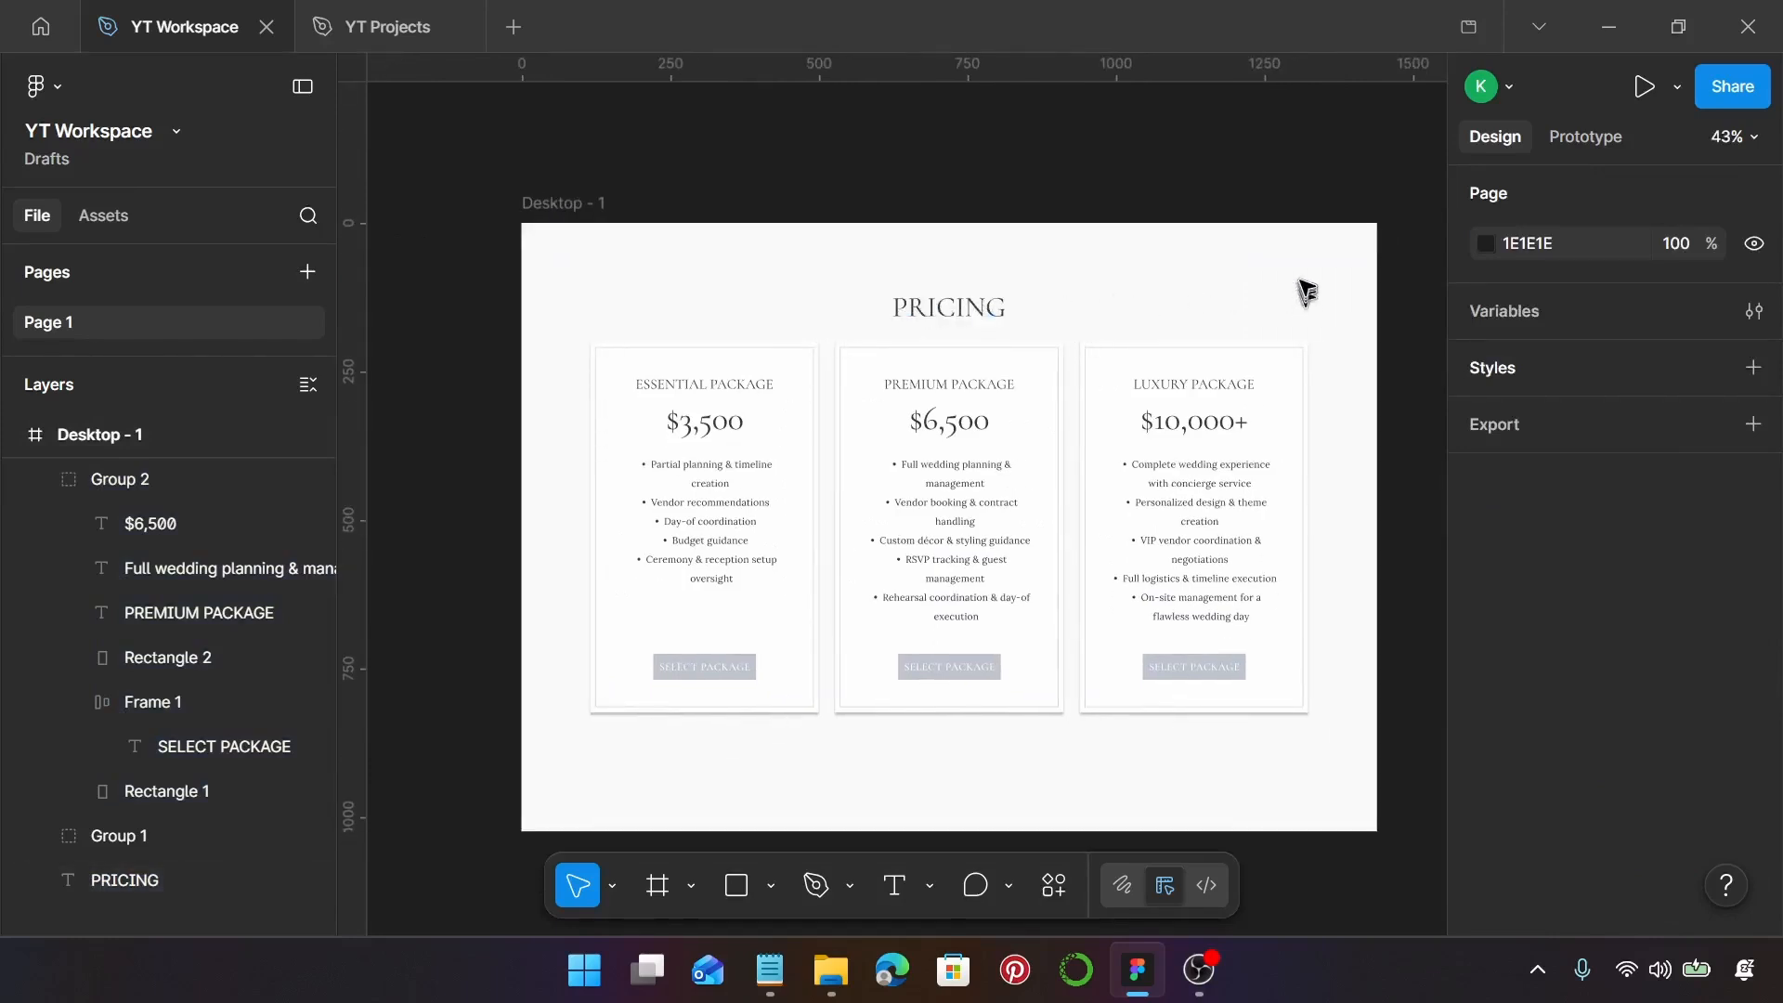